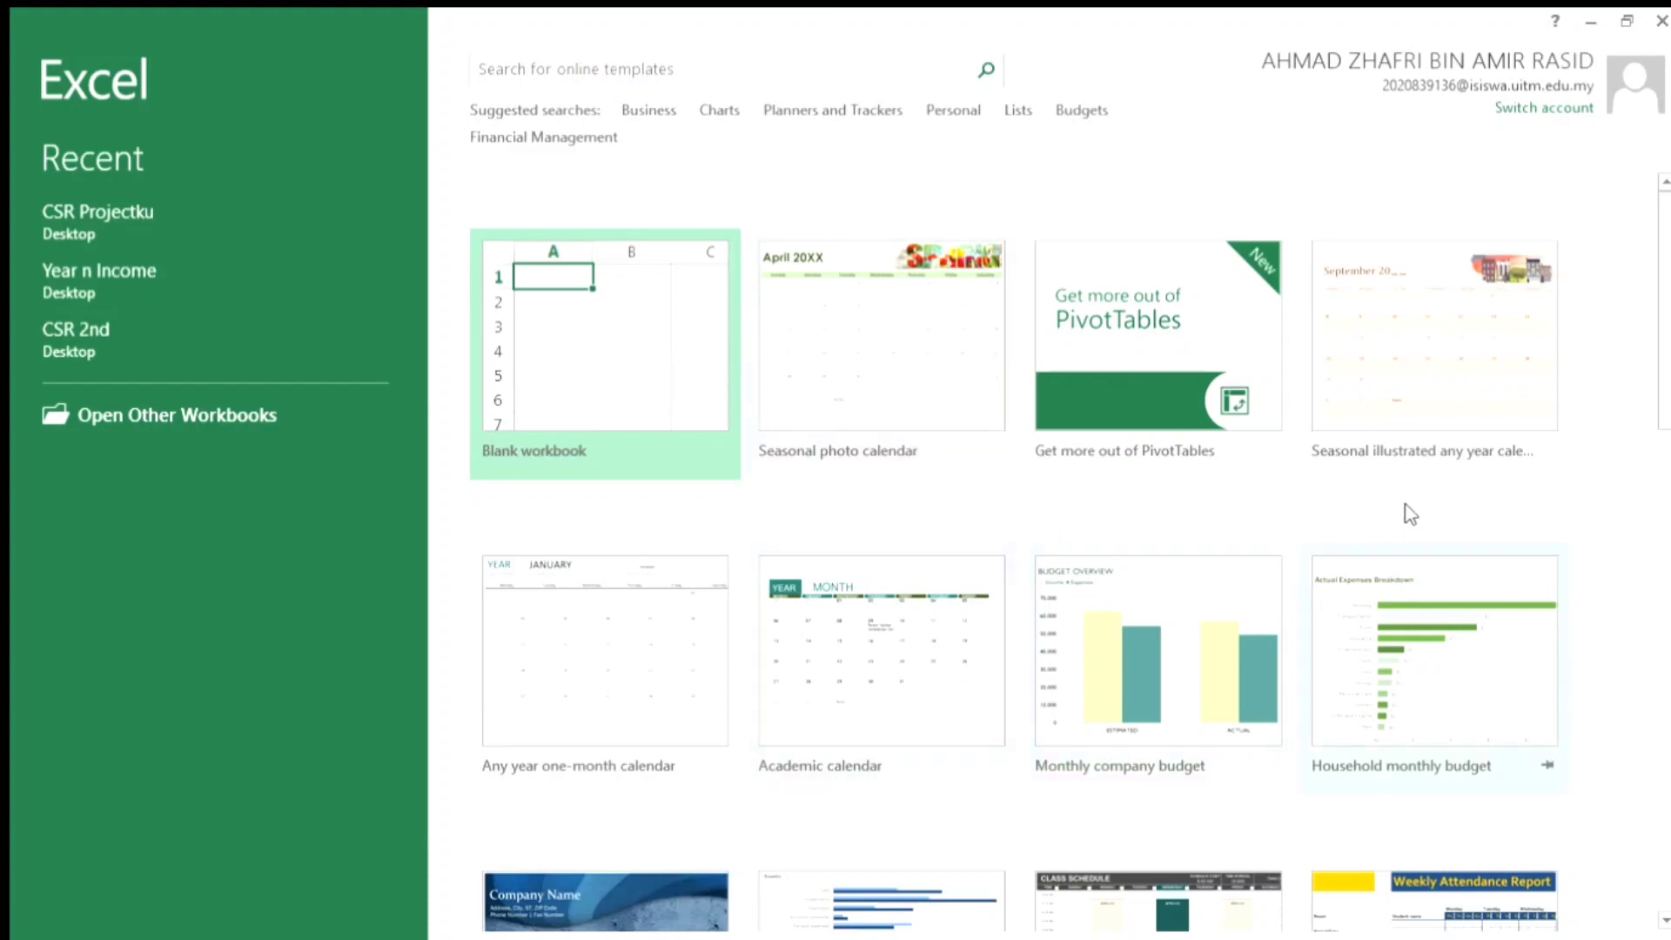
- Create a new blank workbook
scroll(897, 701, "down", 2)
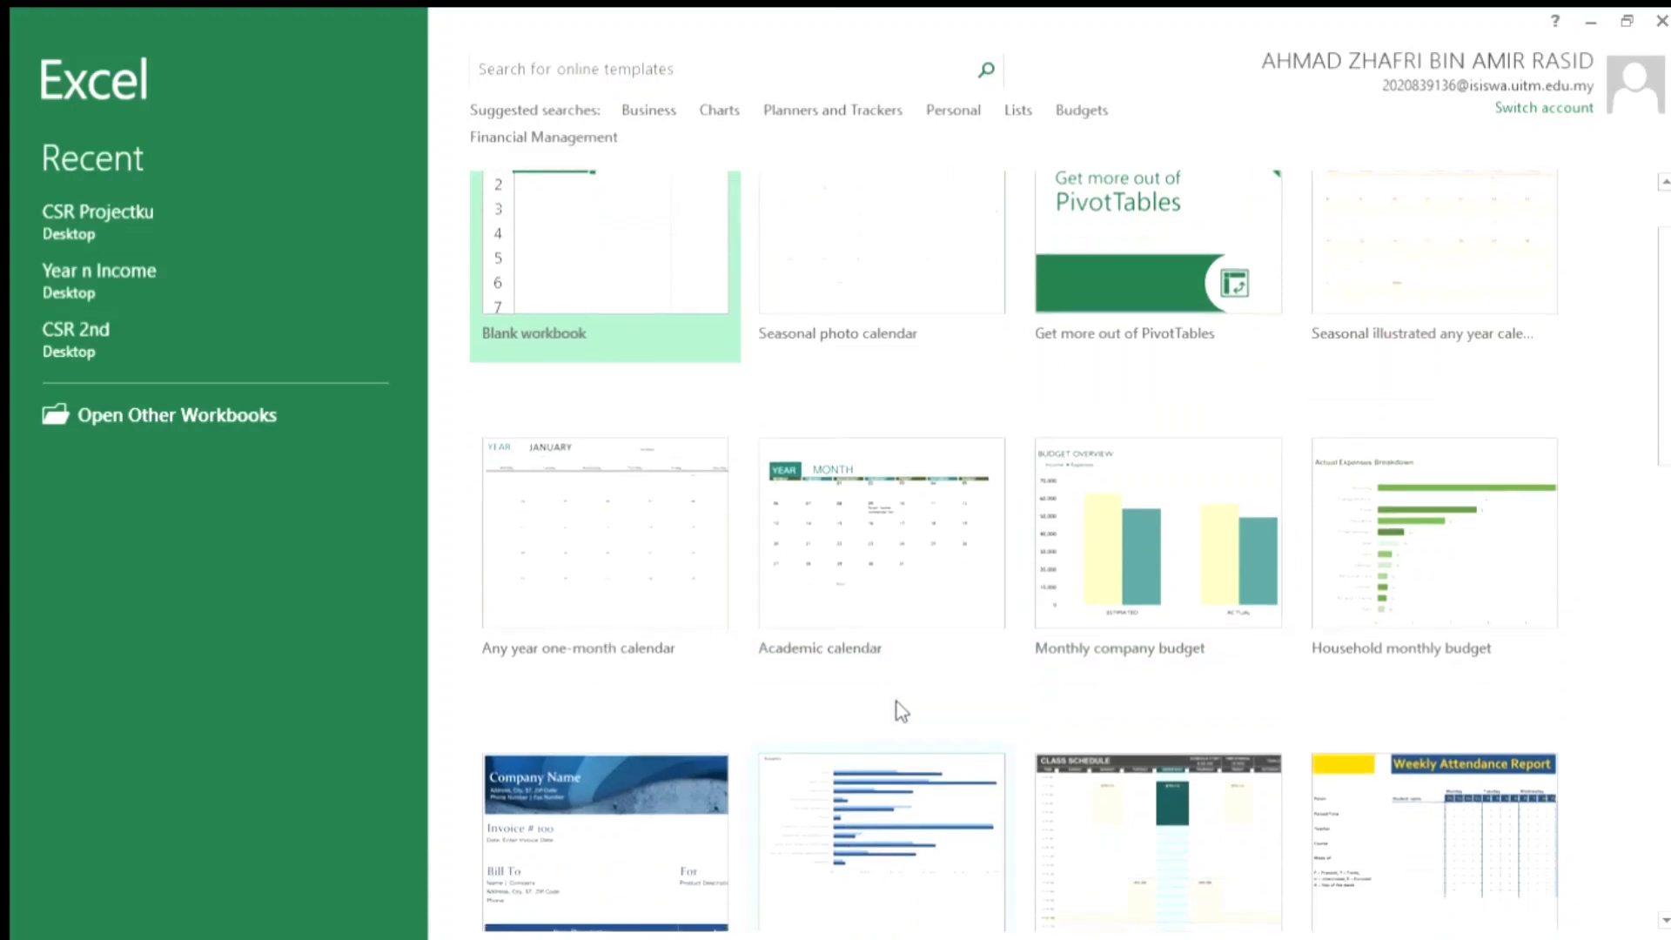
scroll(776, 634, "up", 2)
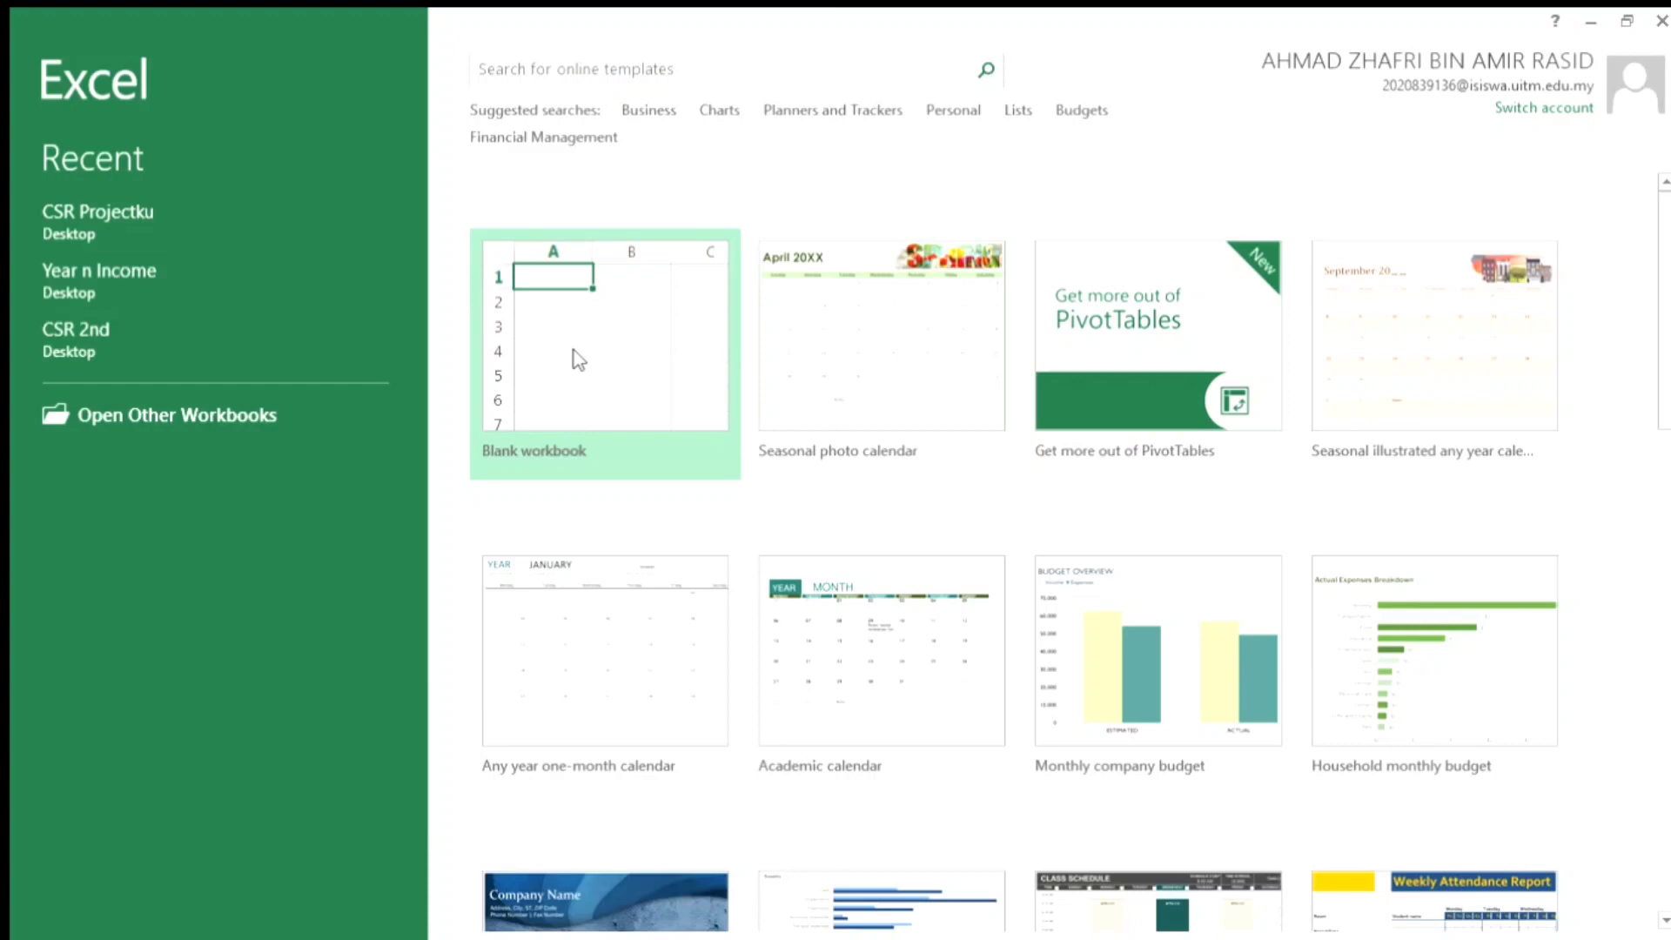
left_click(617, 354)
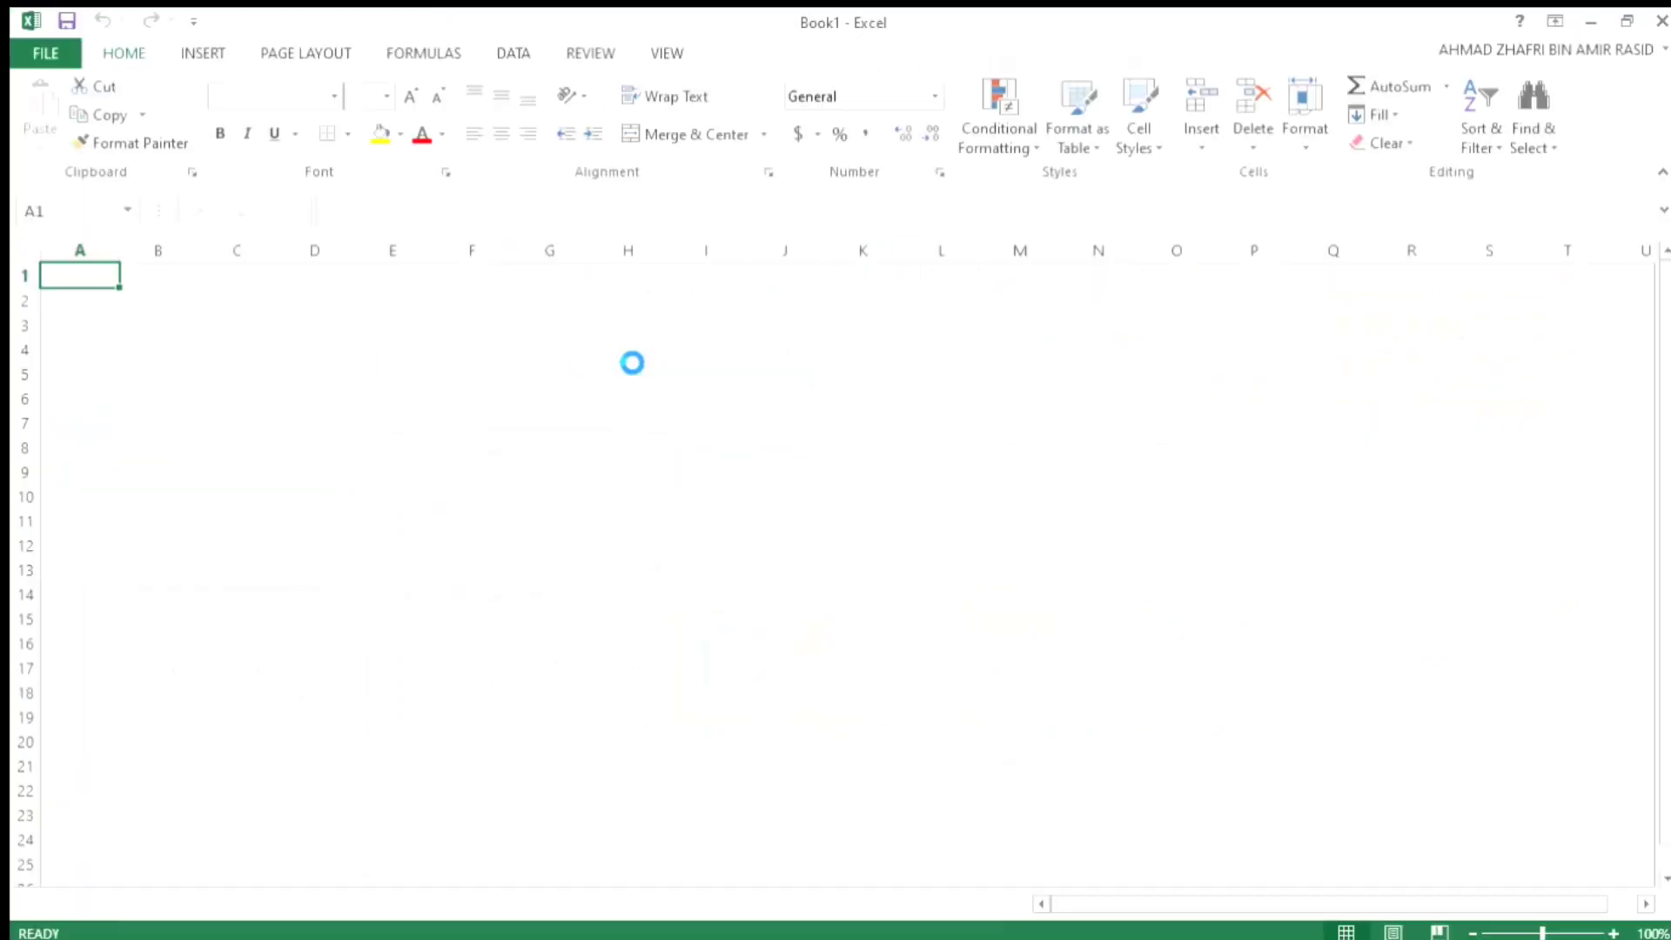
left_click(620, 348)
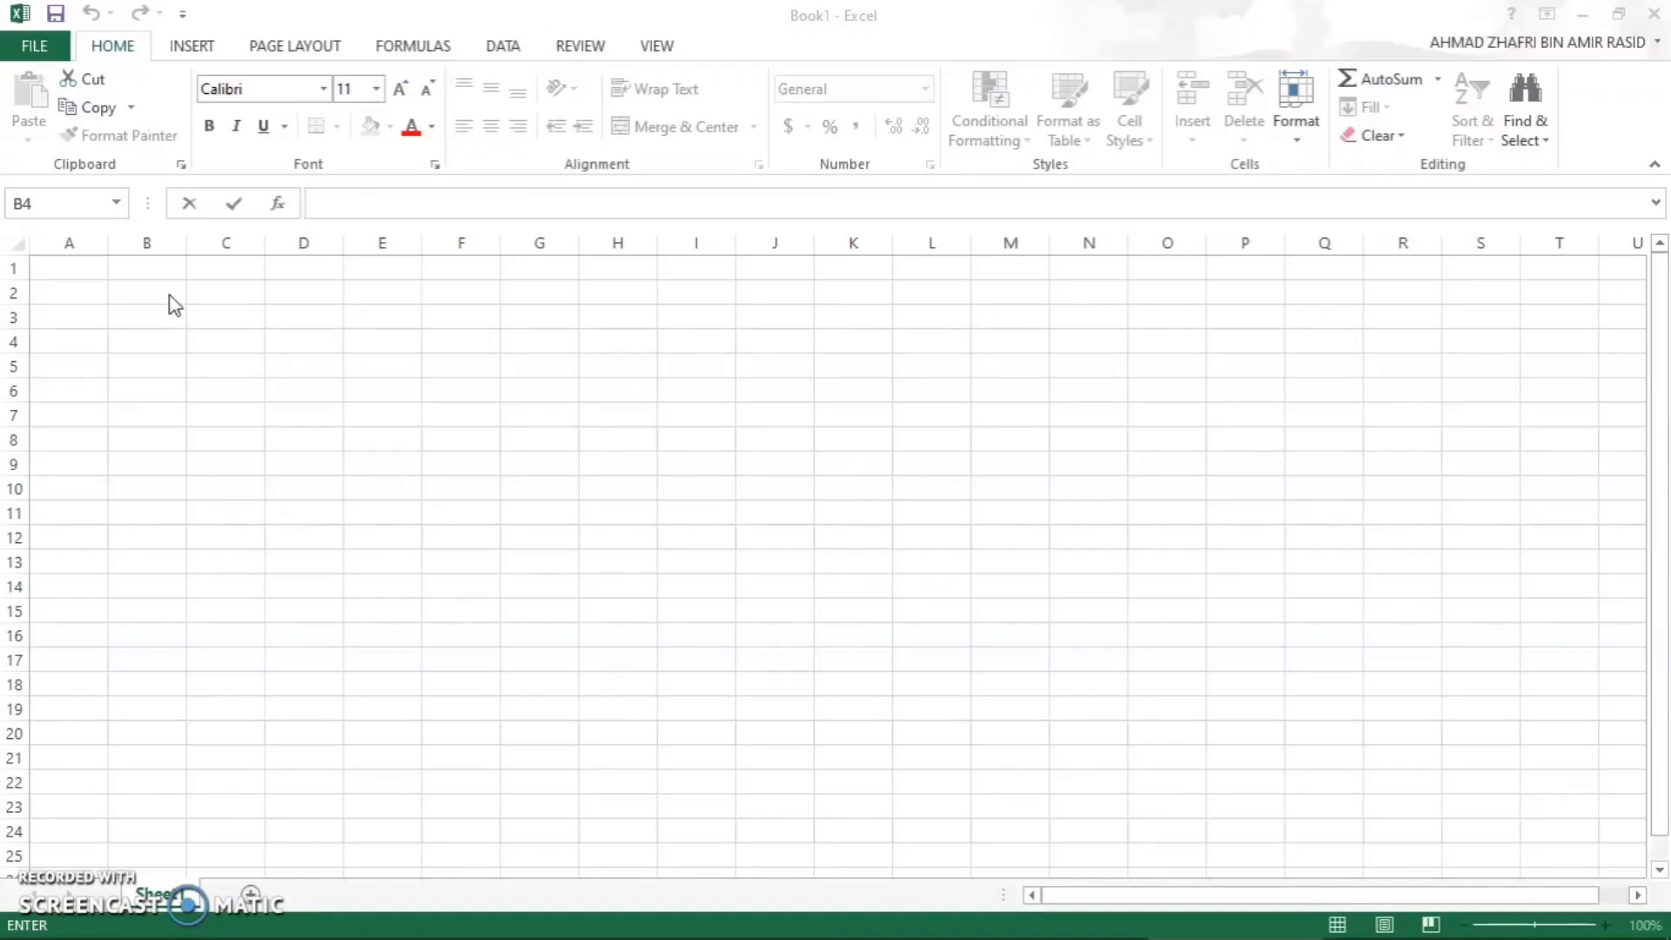
- Enter the formula =REPT("@",10) in cell B2 to repeat the @ character ten times
key("Escape")
left_click(169, 294)
key("BackSpace")
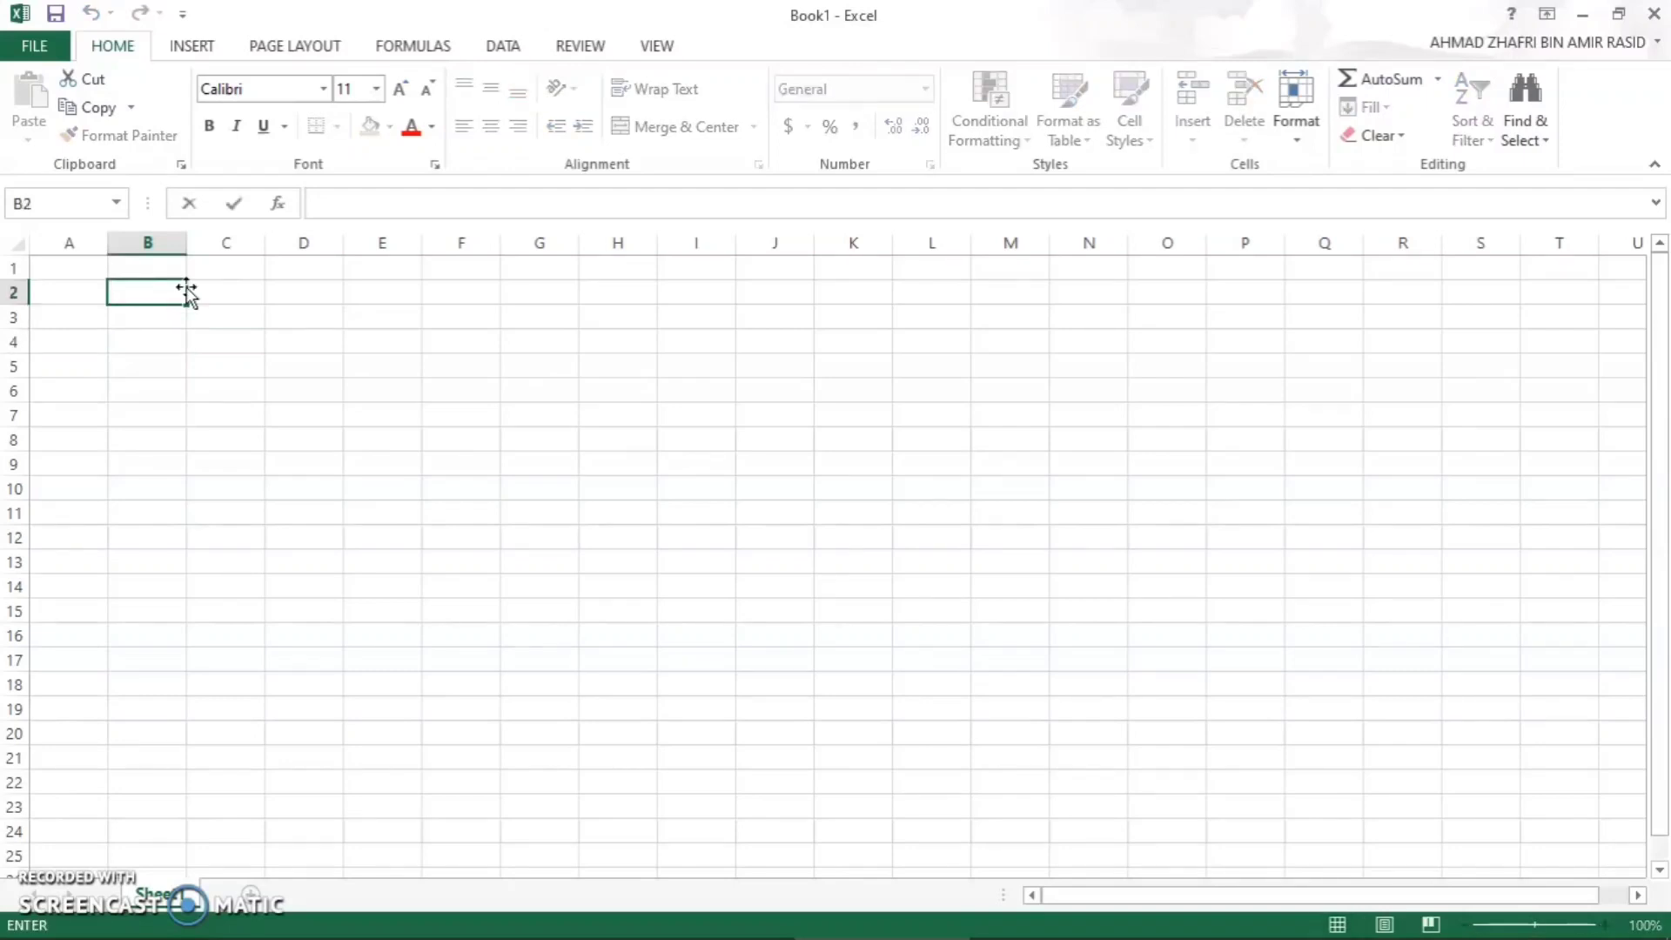
type("=")
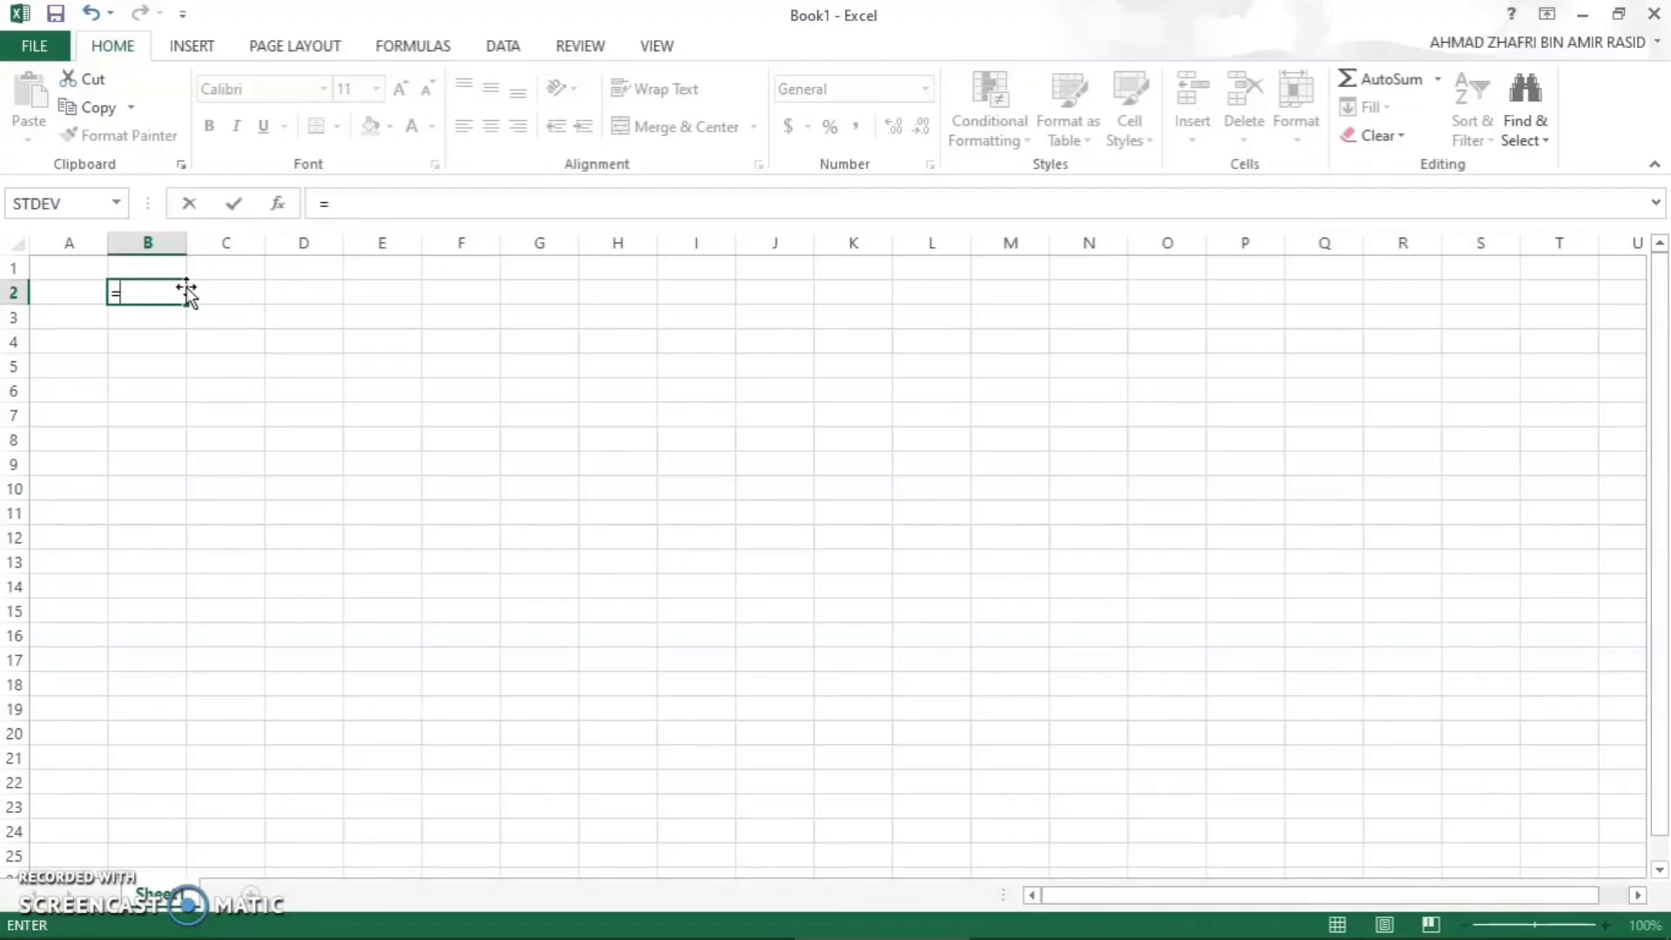
type("RE")
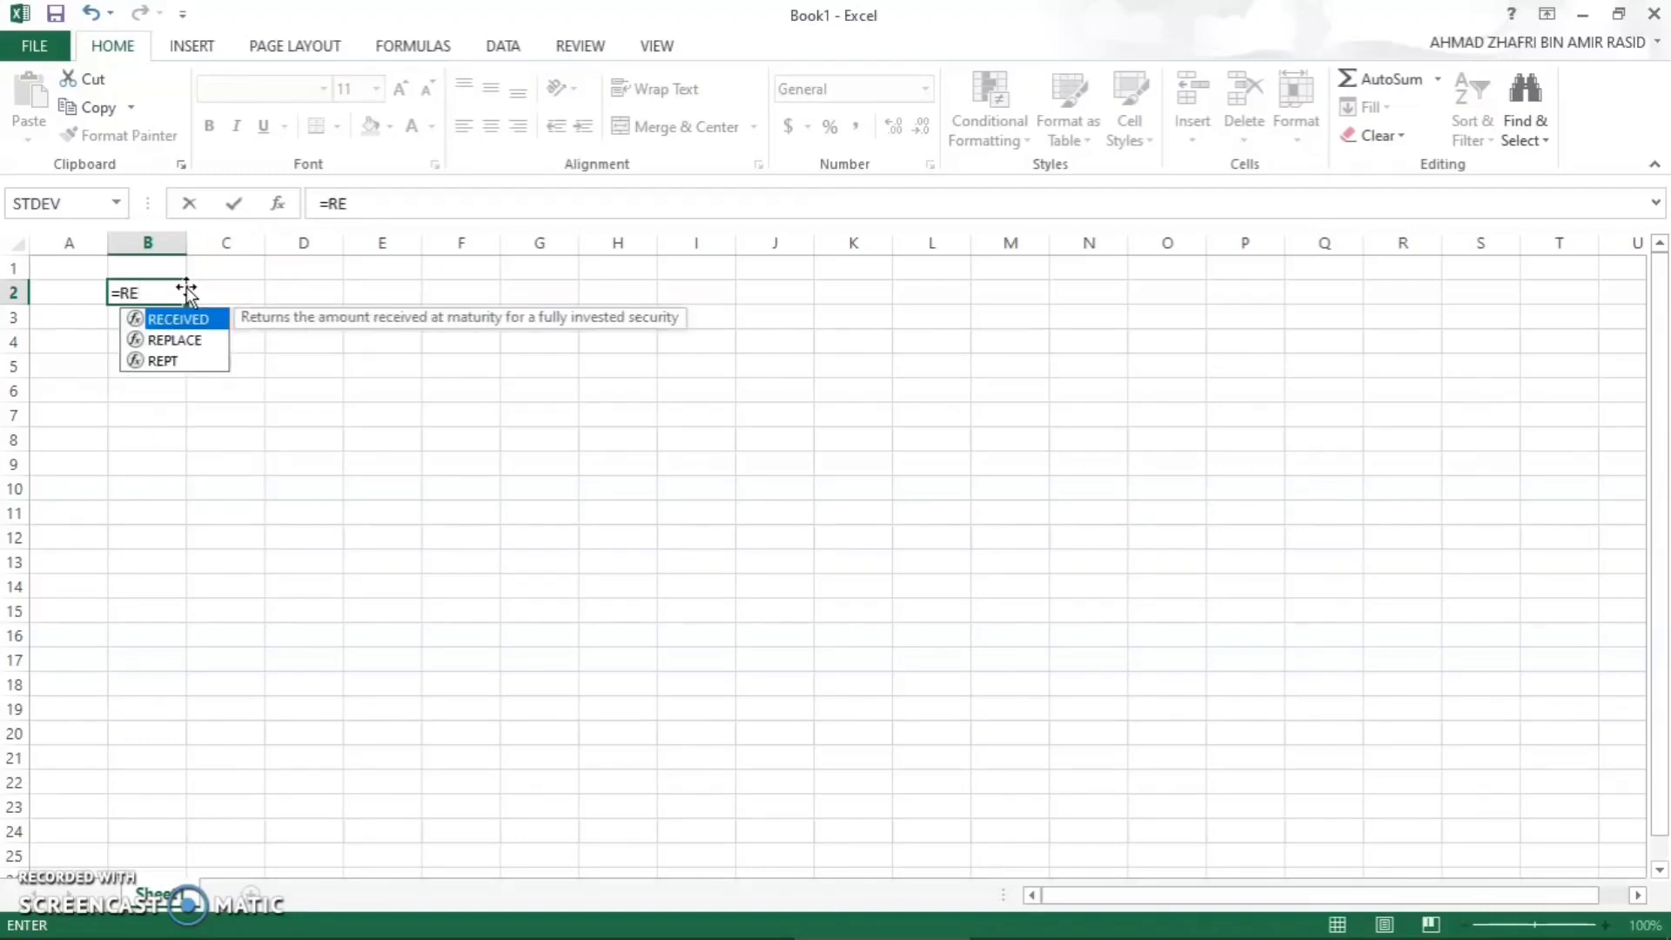
type("PT")
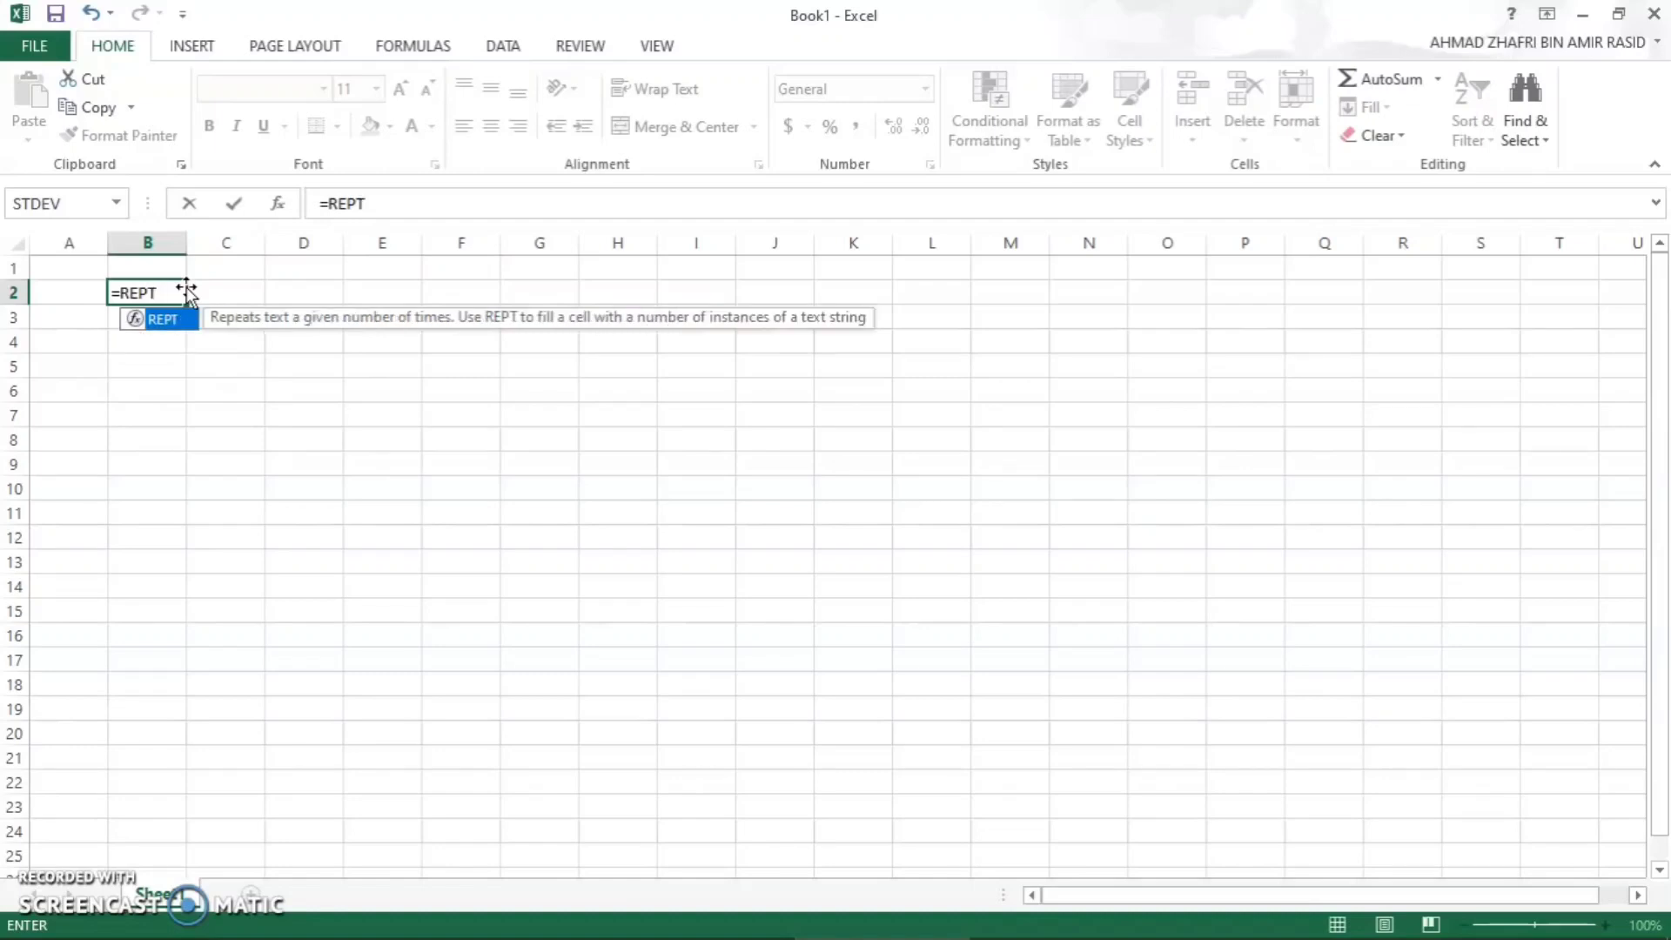
type("(")
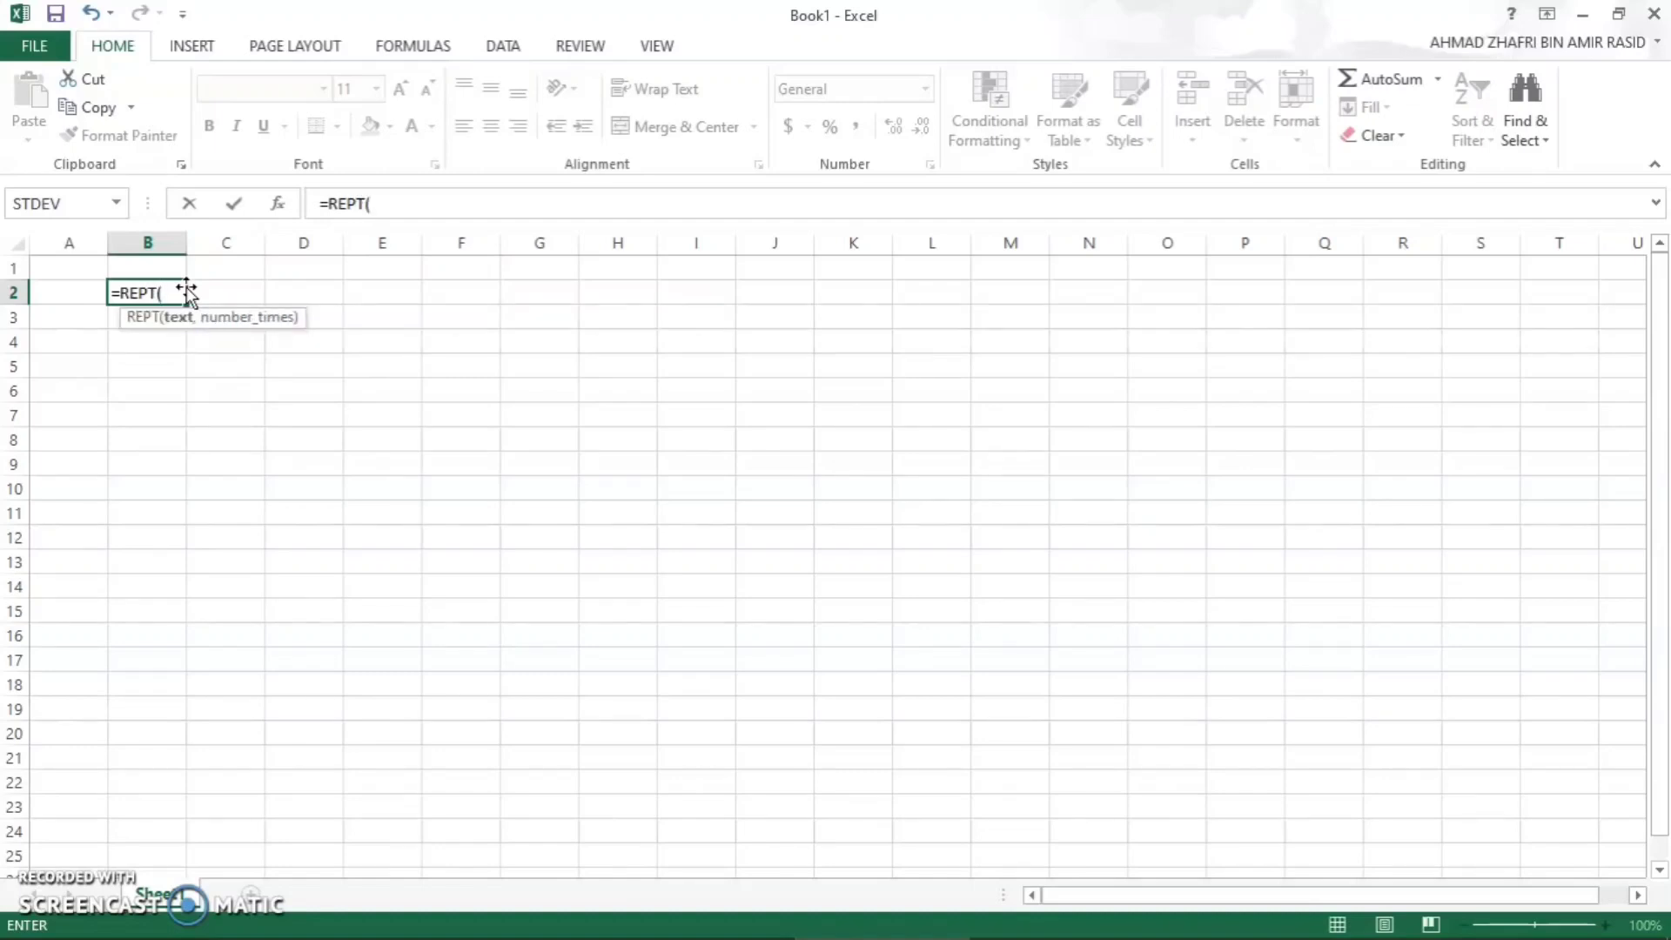
type("\"@\",")
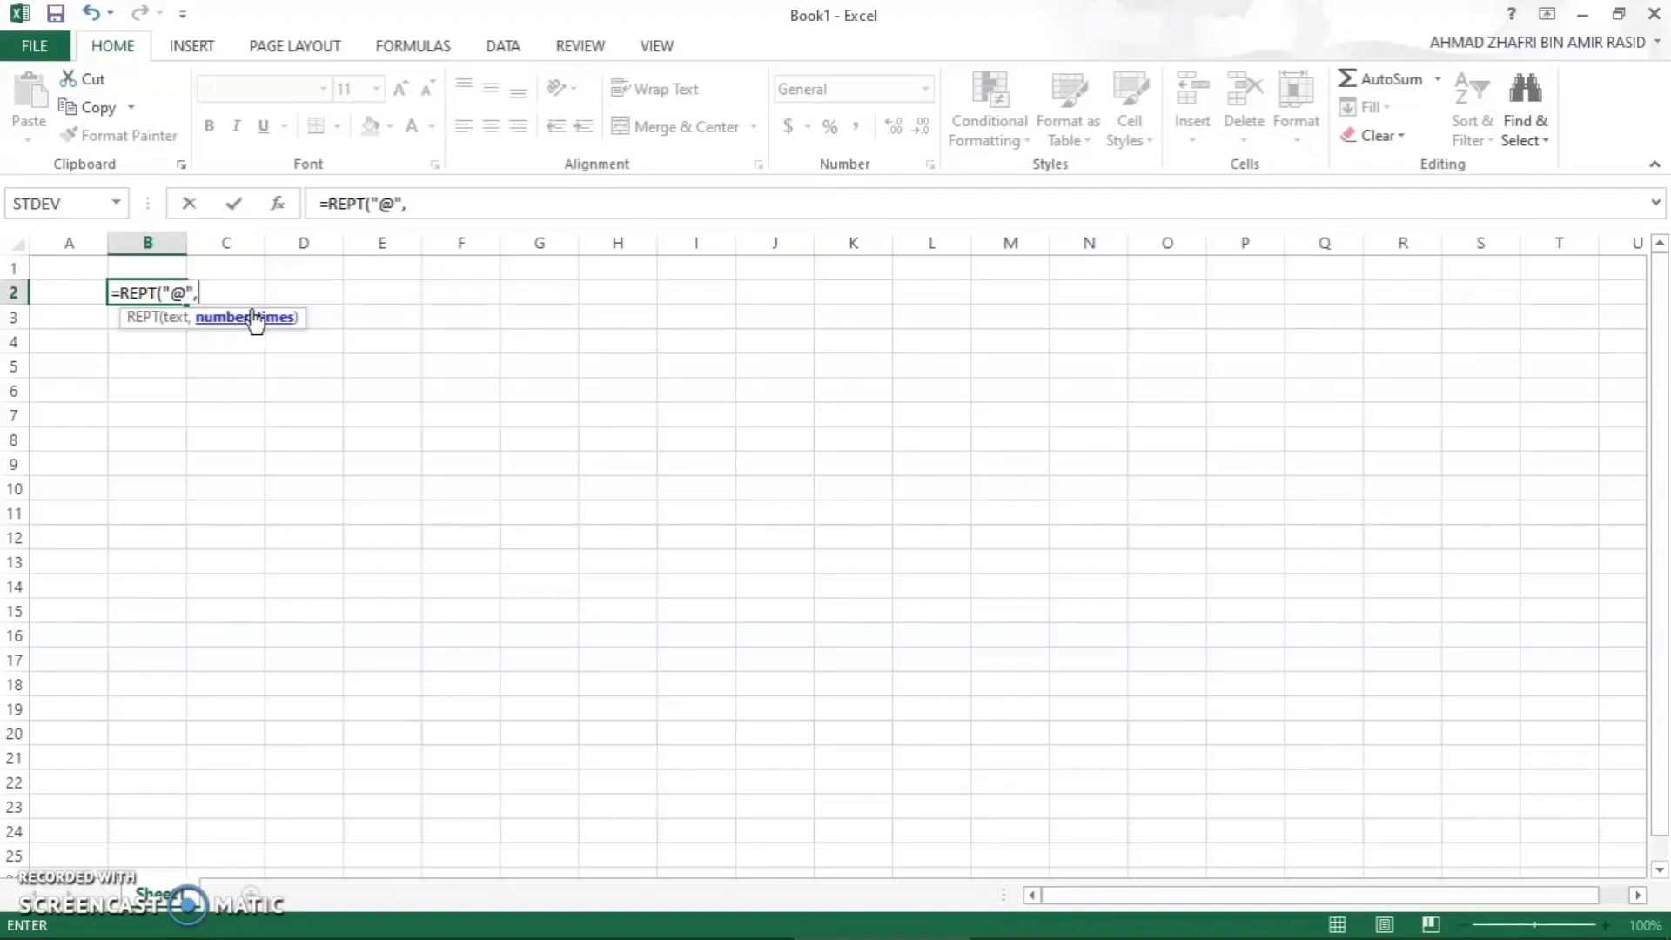
type("10)")
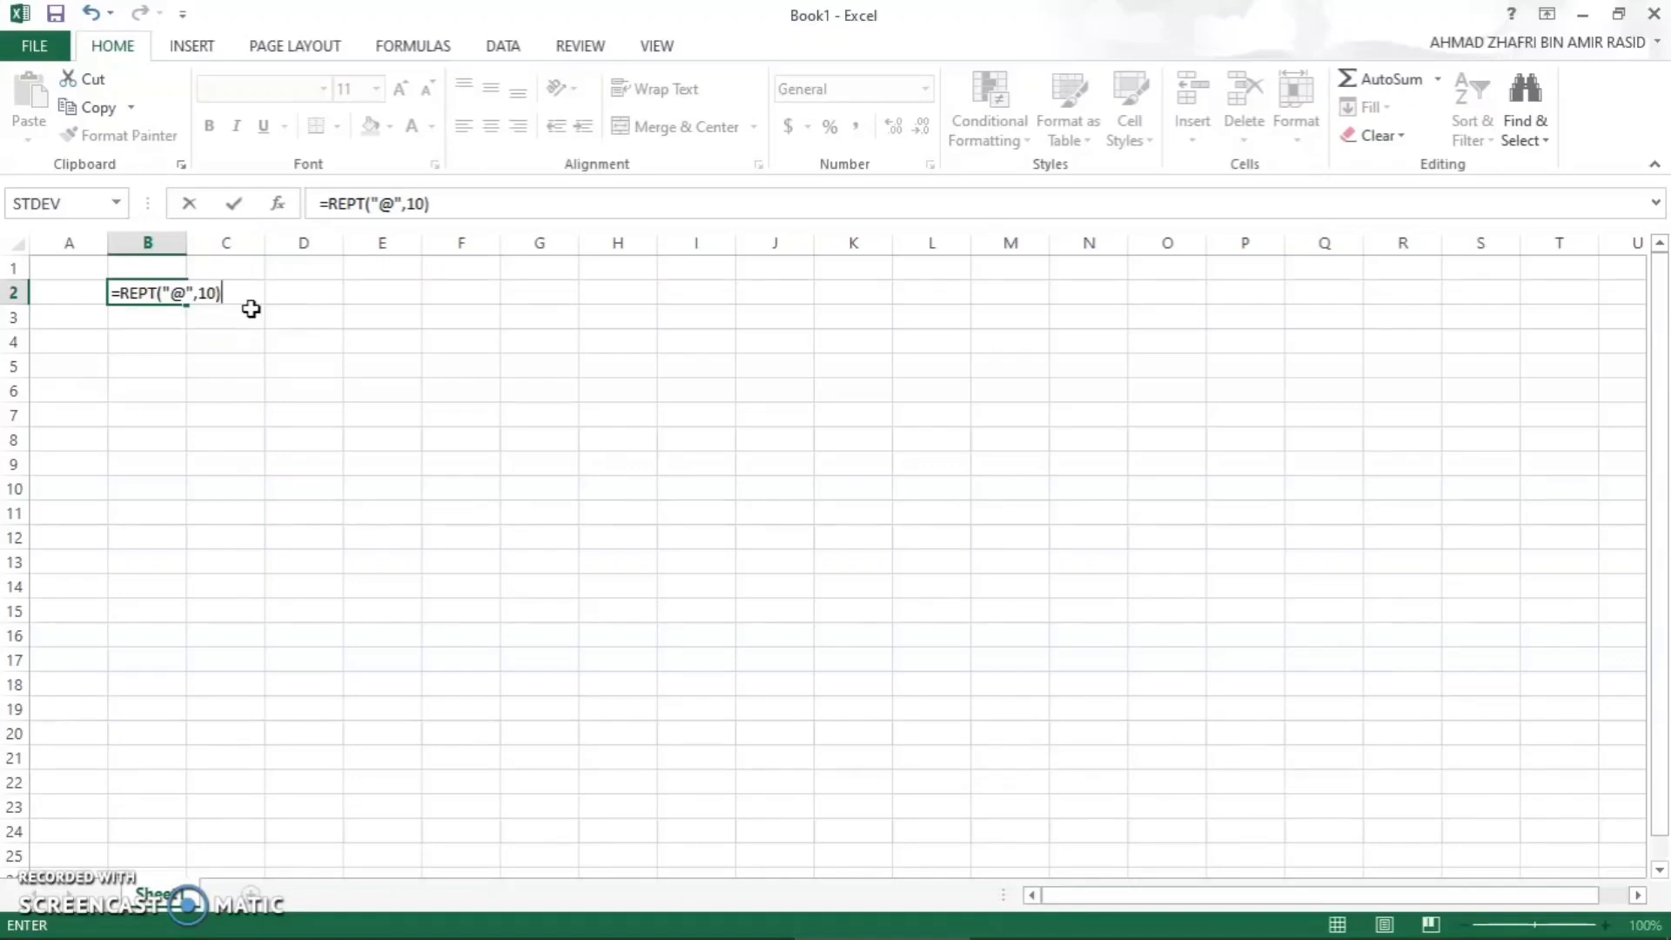
key("Return")
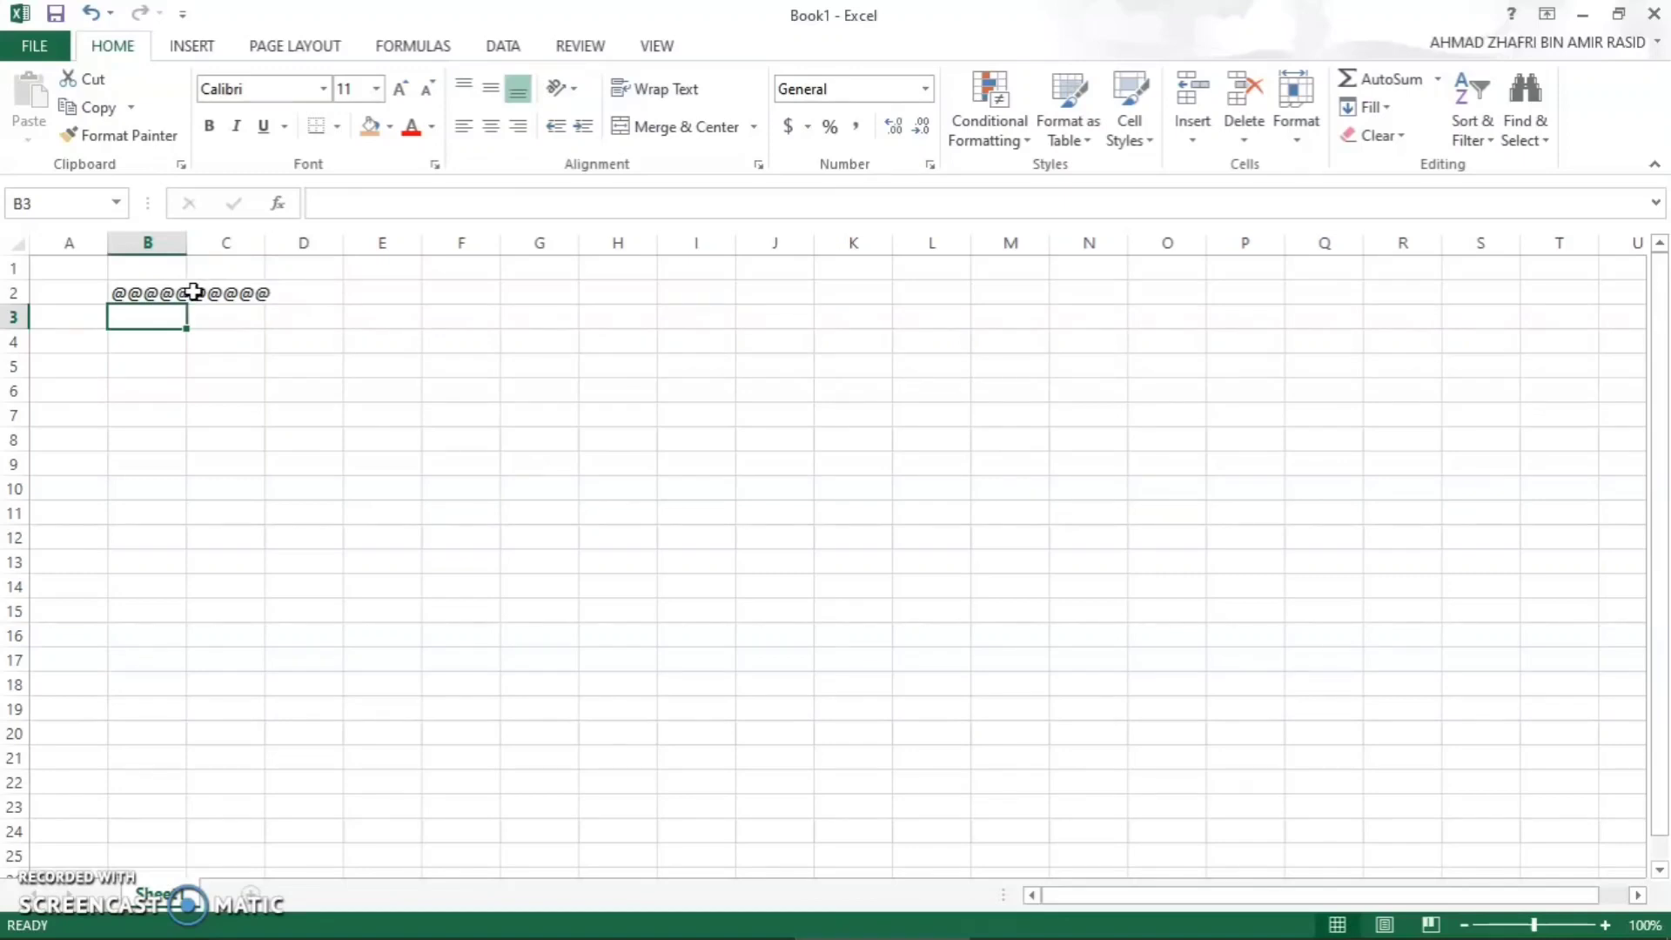
left_click(157, 300)
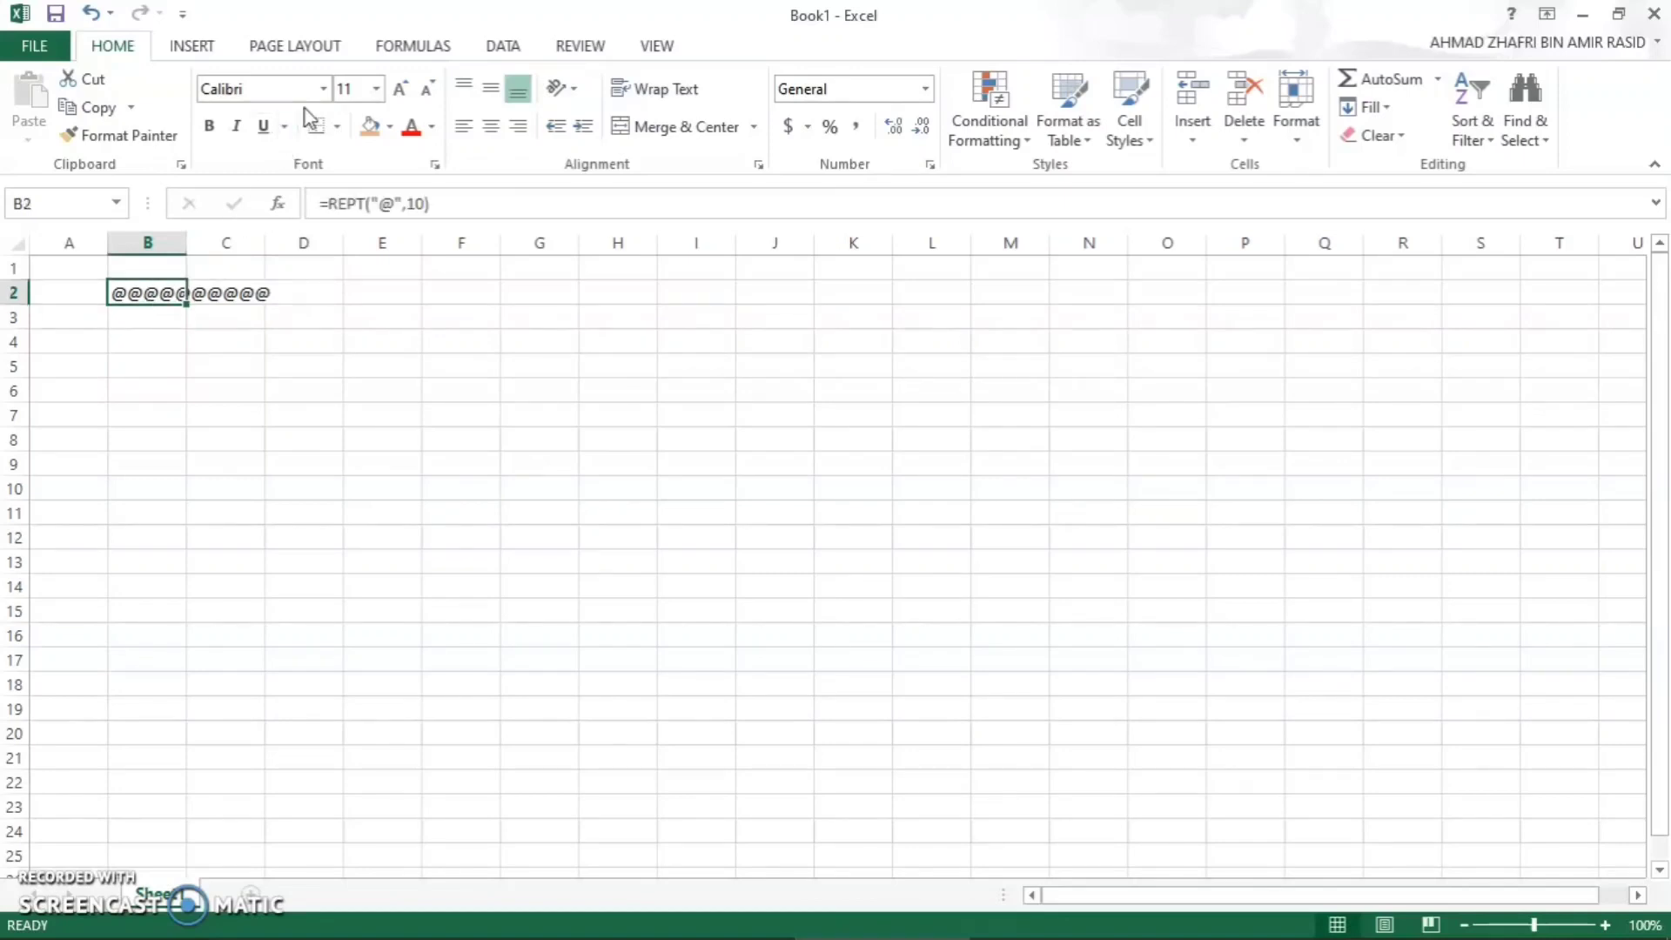
left_click(323, 90)
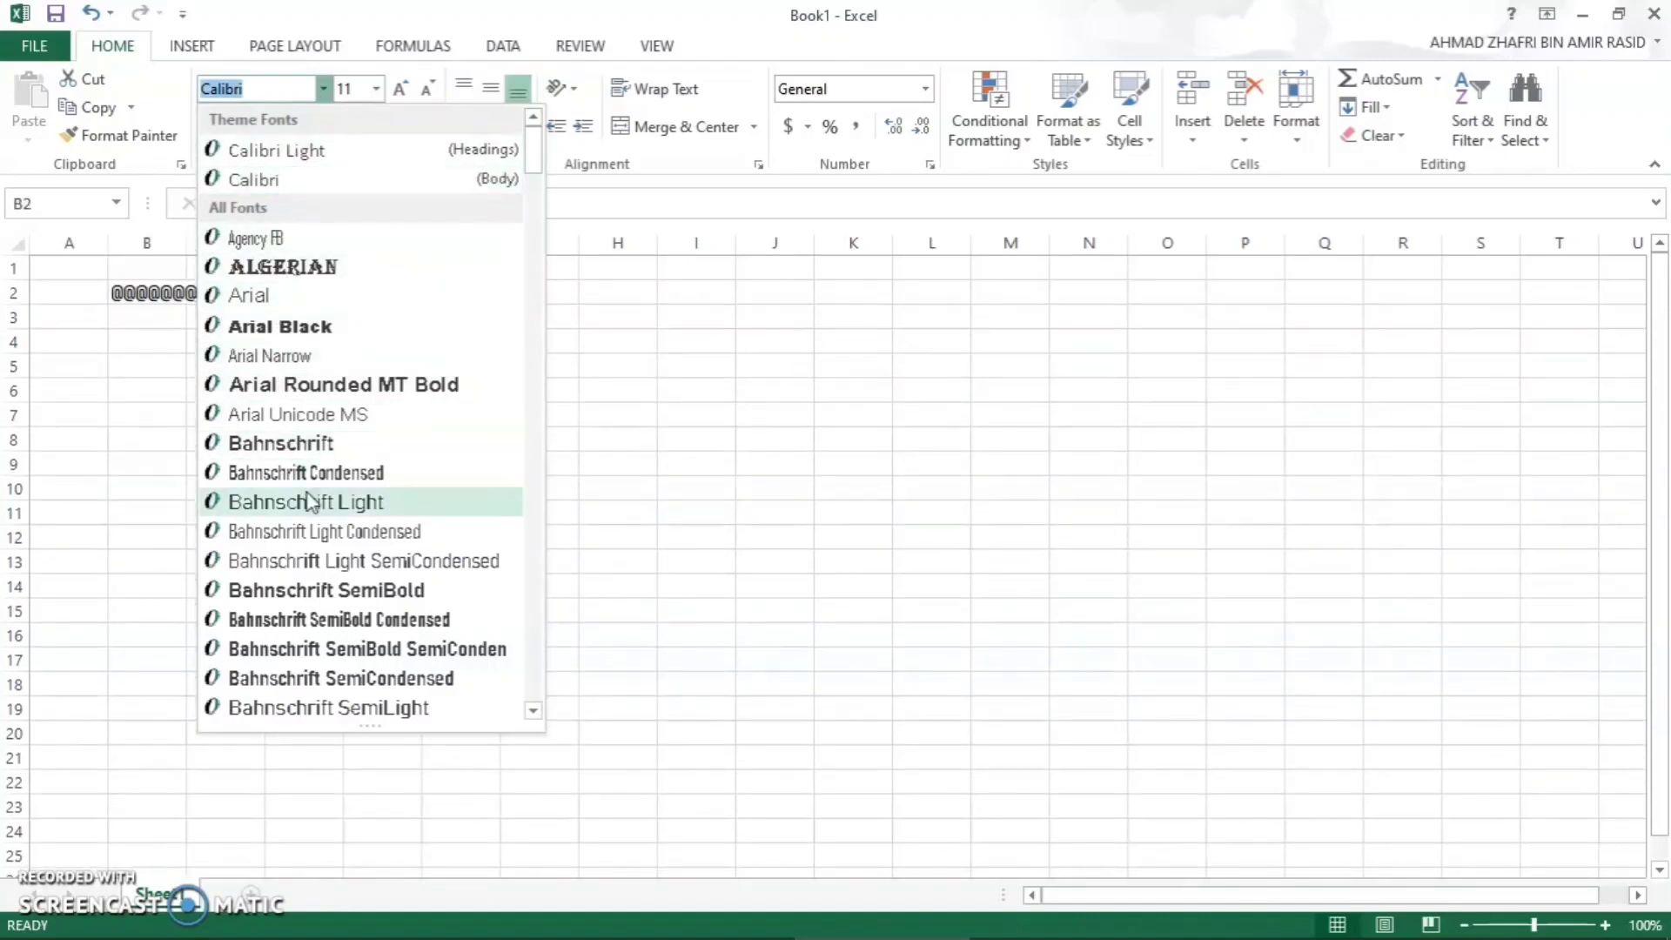
left_click(609, 362)
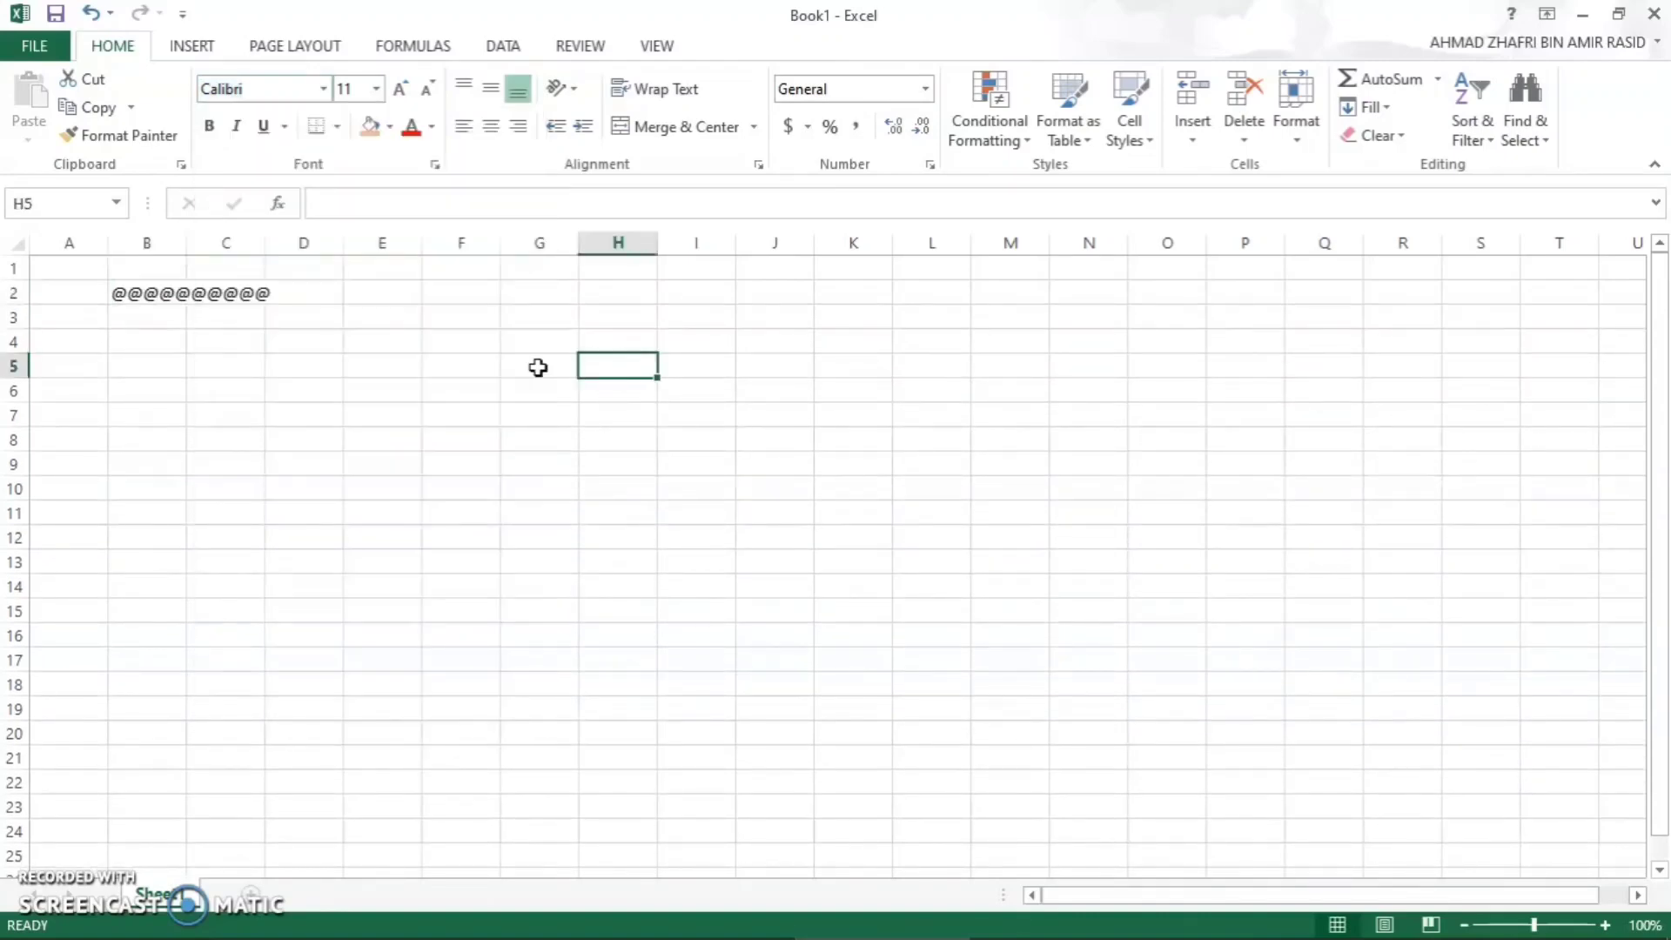
left_click(148, 300)
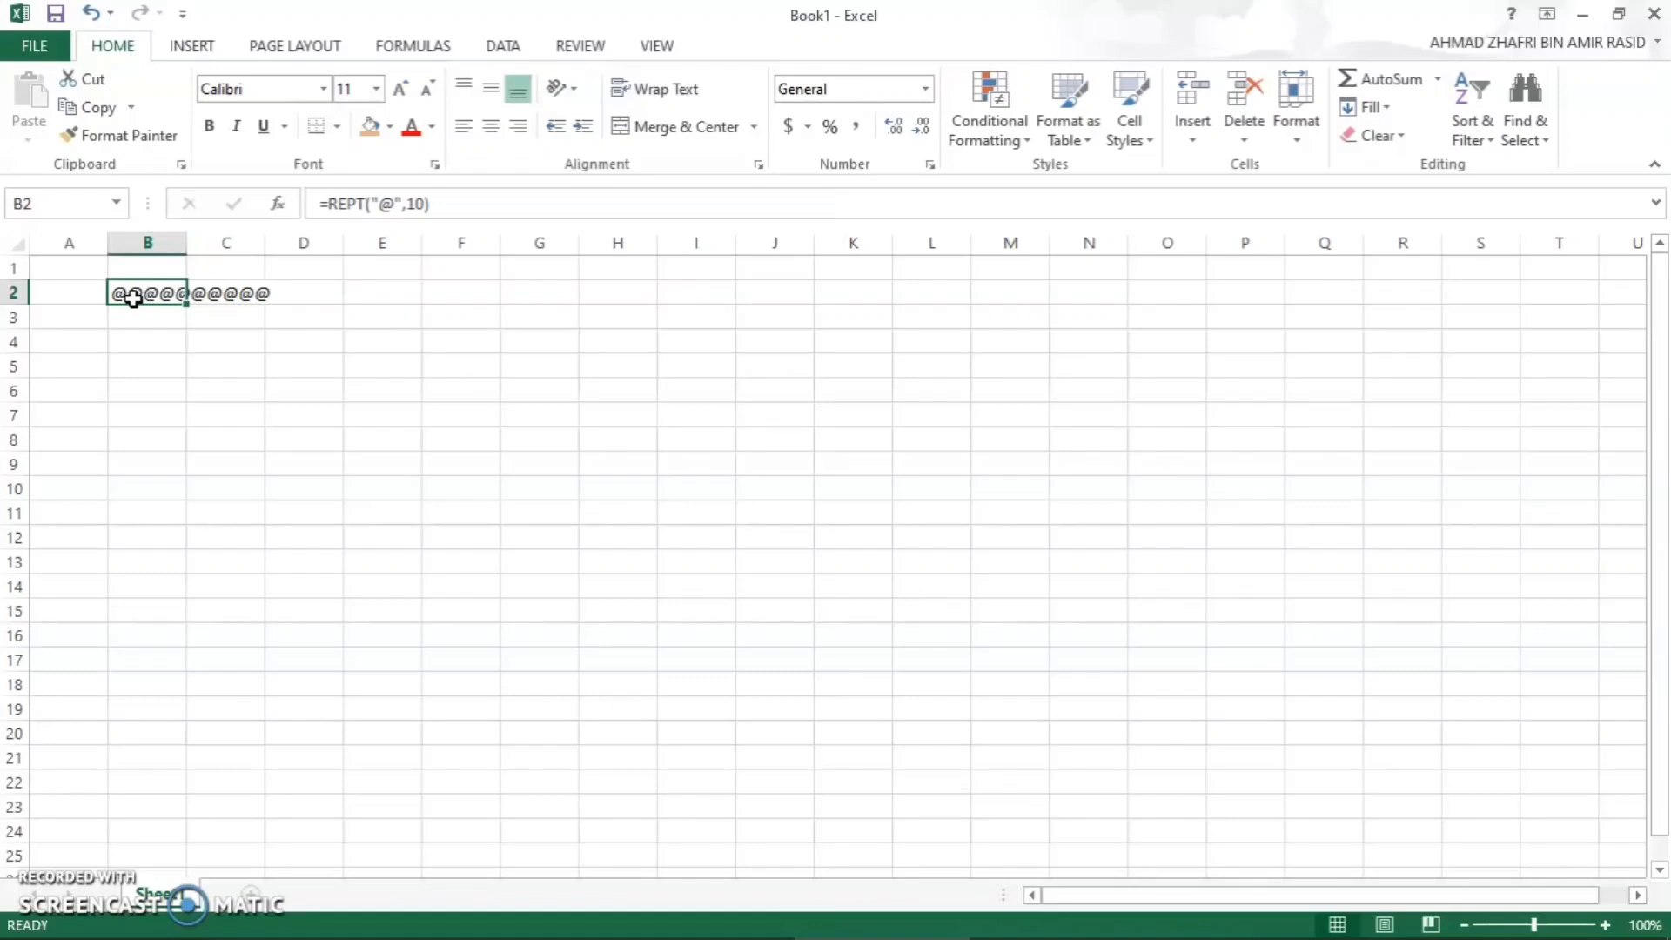
- Enter 100 in cell A2 and change the repeat count in B2's formula to A2, giving =REPT("@",A2)
left_click(67, 291)
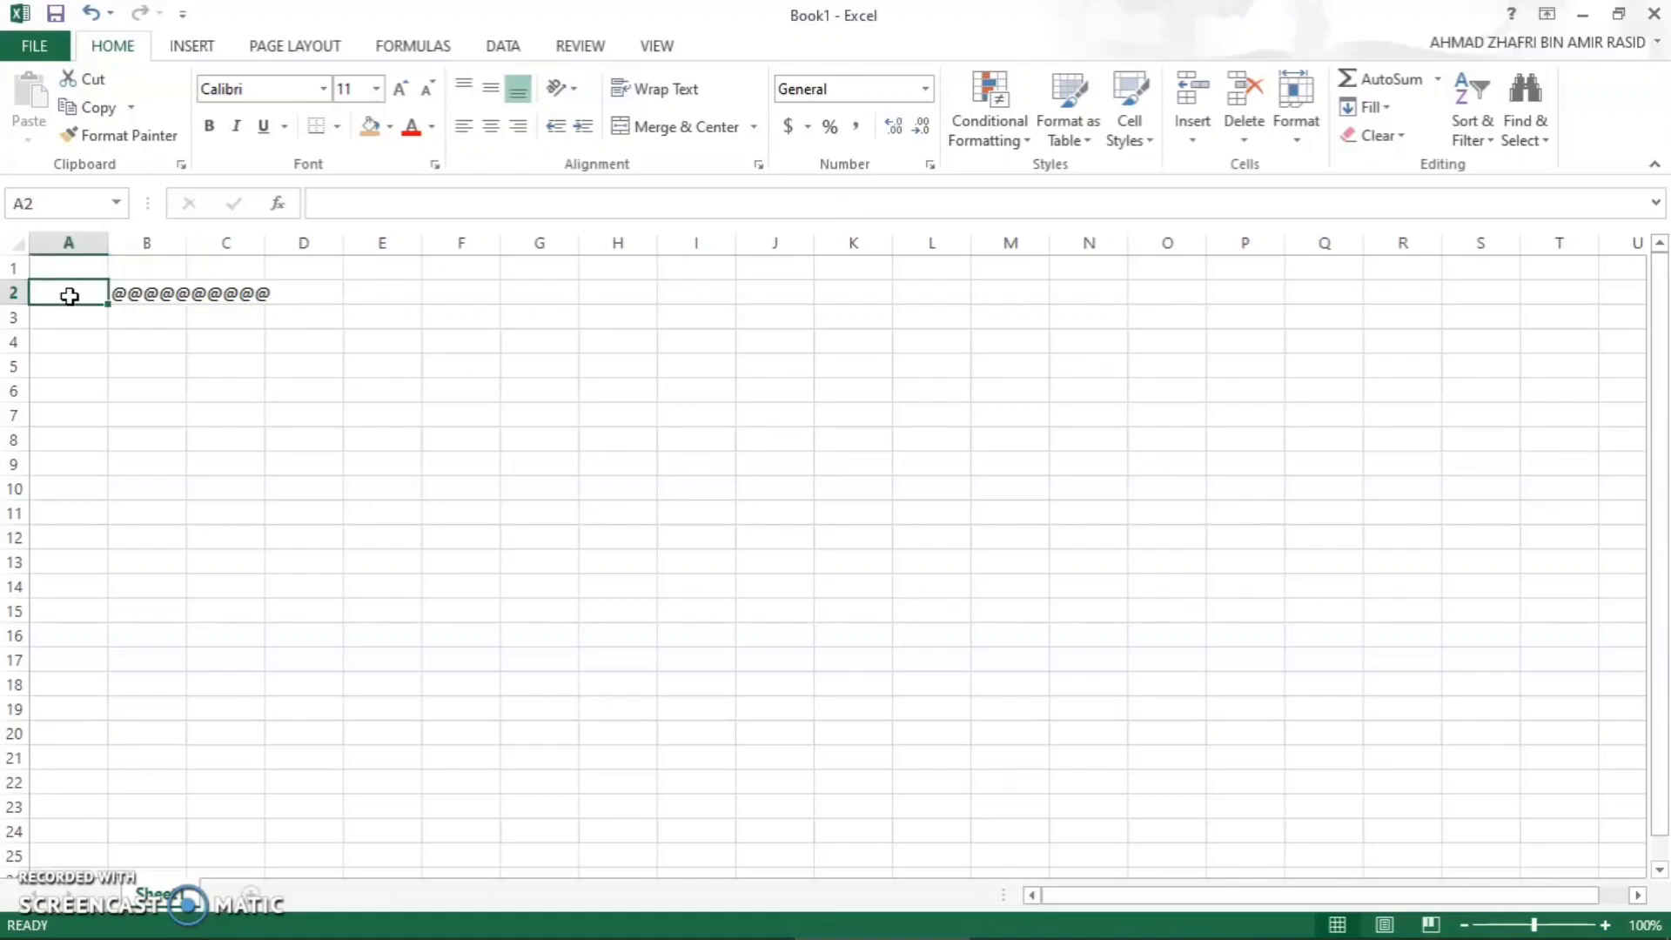
type("100")
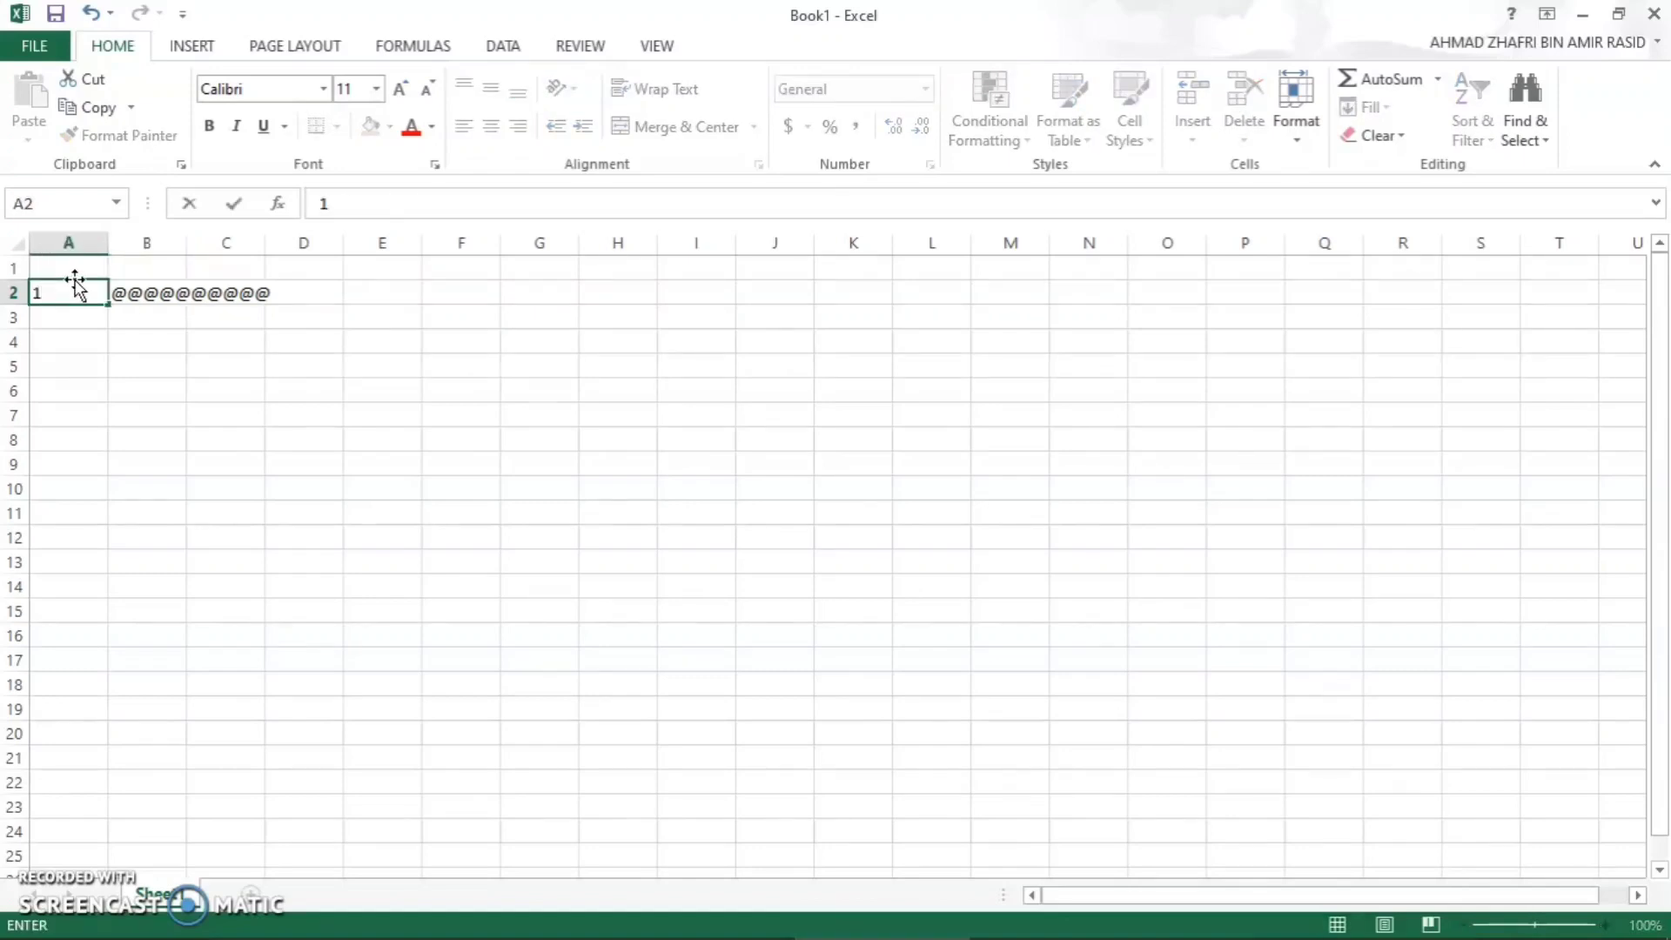
left_click(148, 293)
double_click(148, 293)
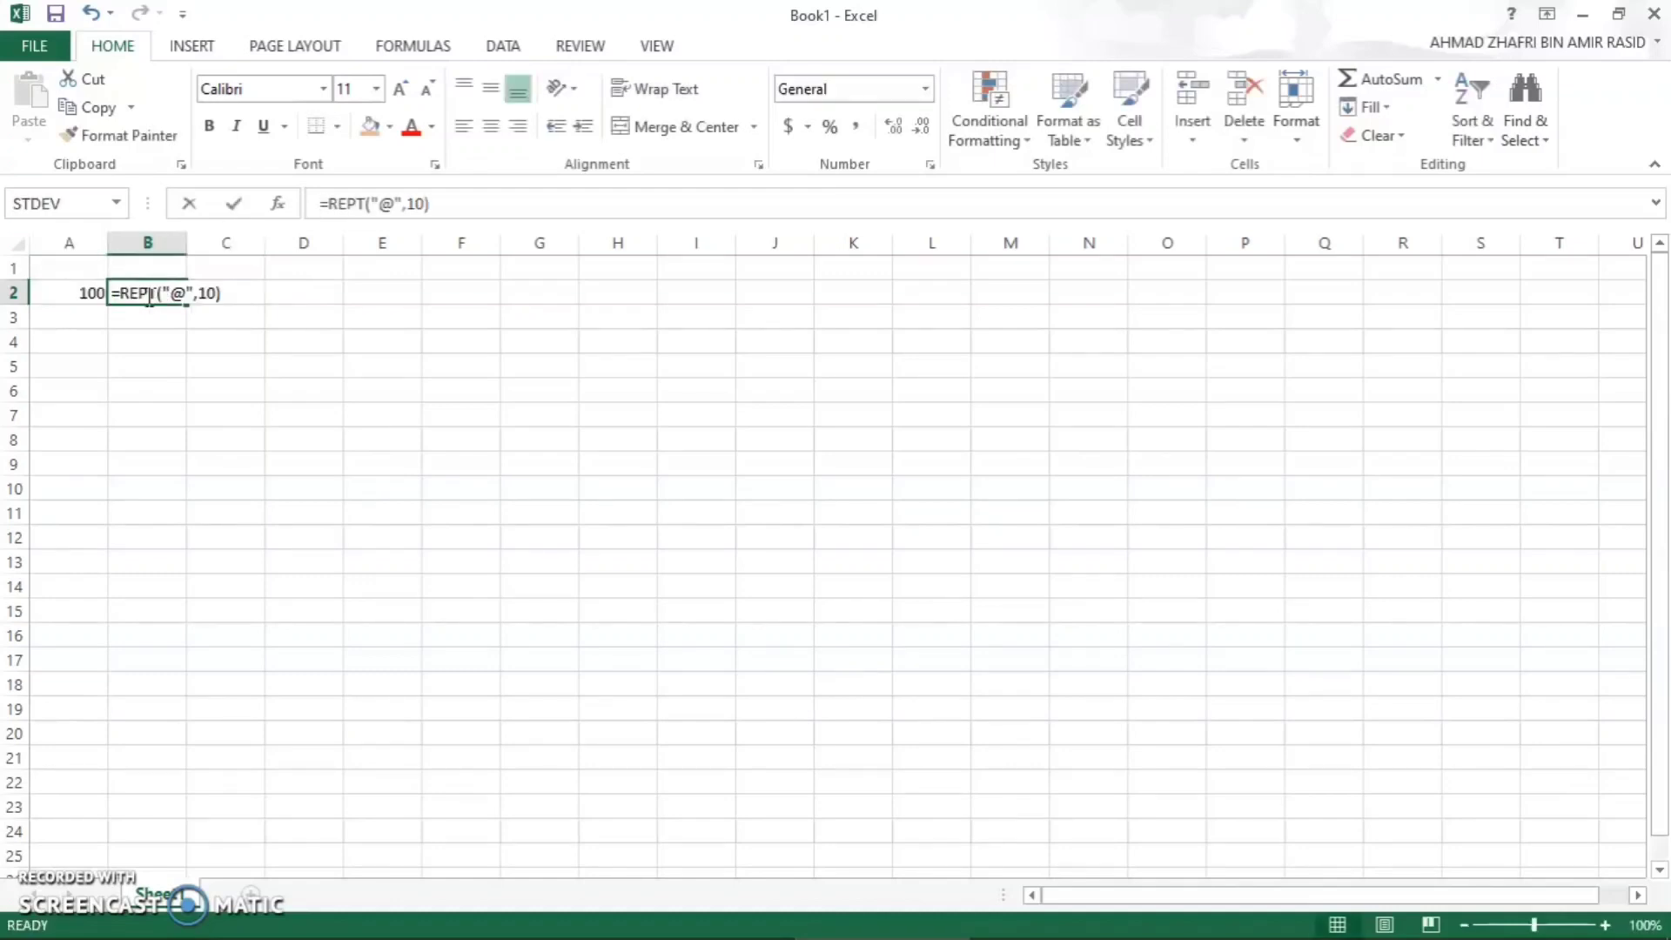
left_click_drag(215, 294, 190, 300)
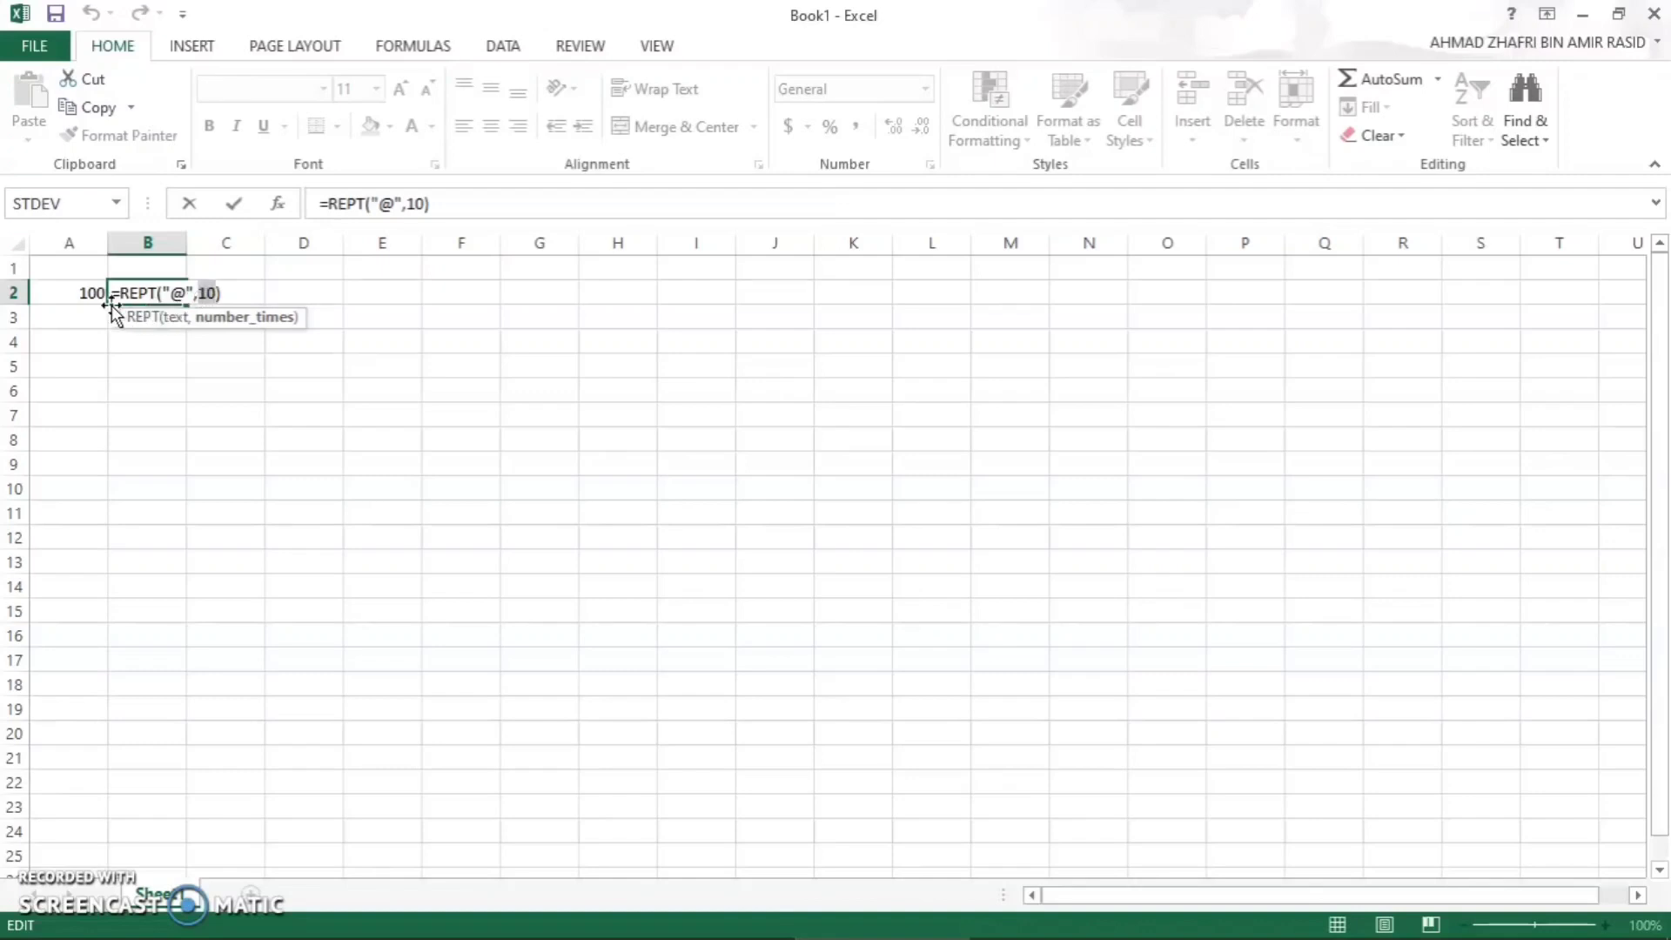
left_click(64, 293)
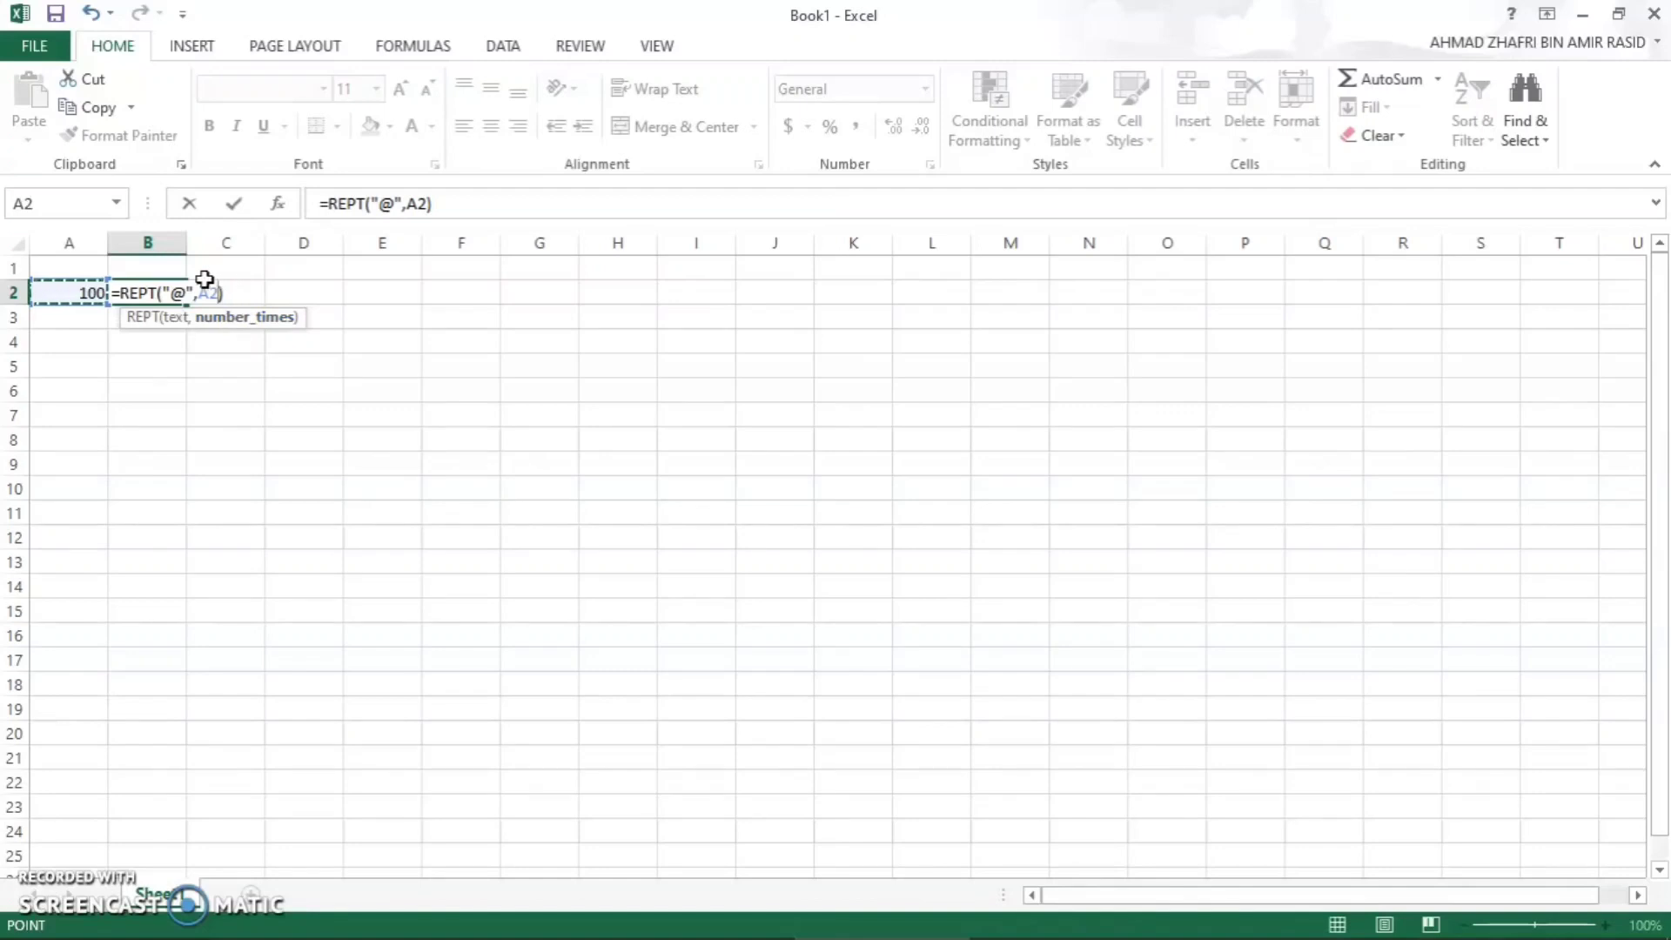
key("Return")
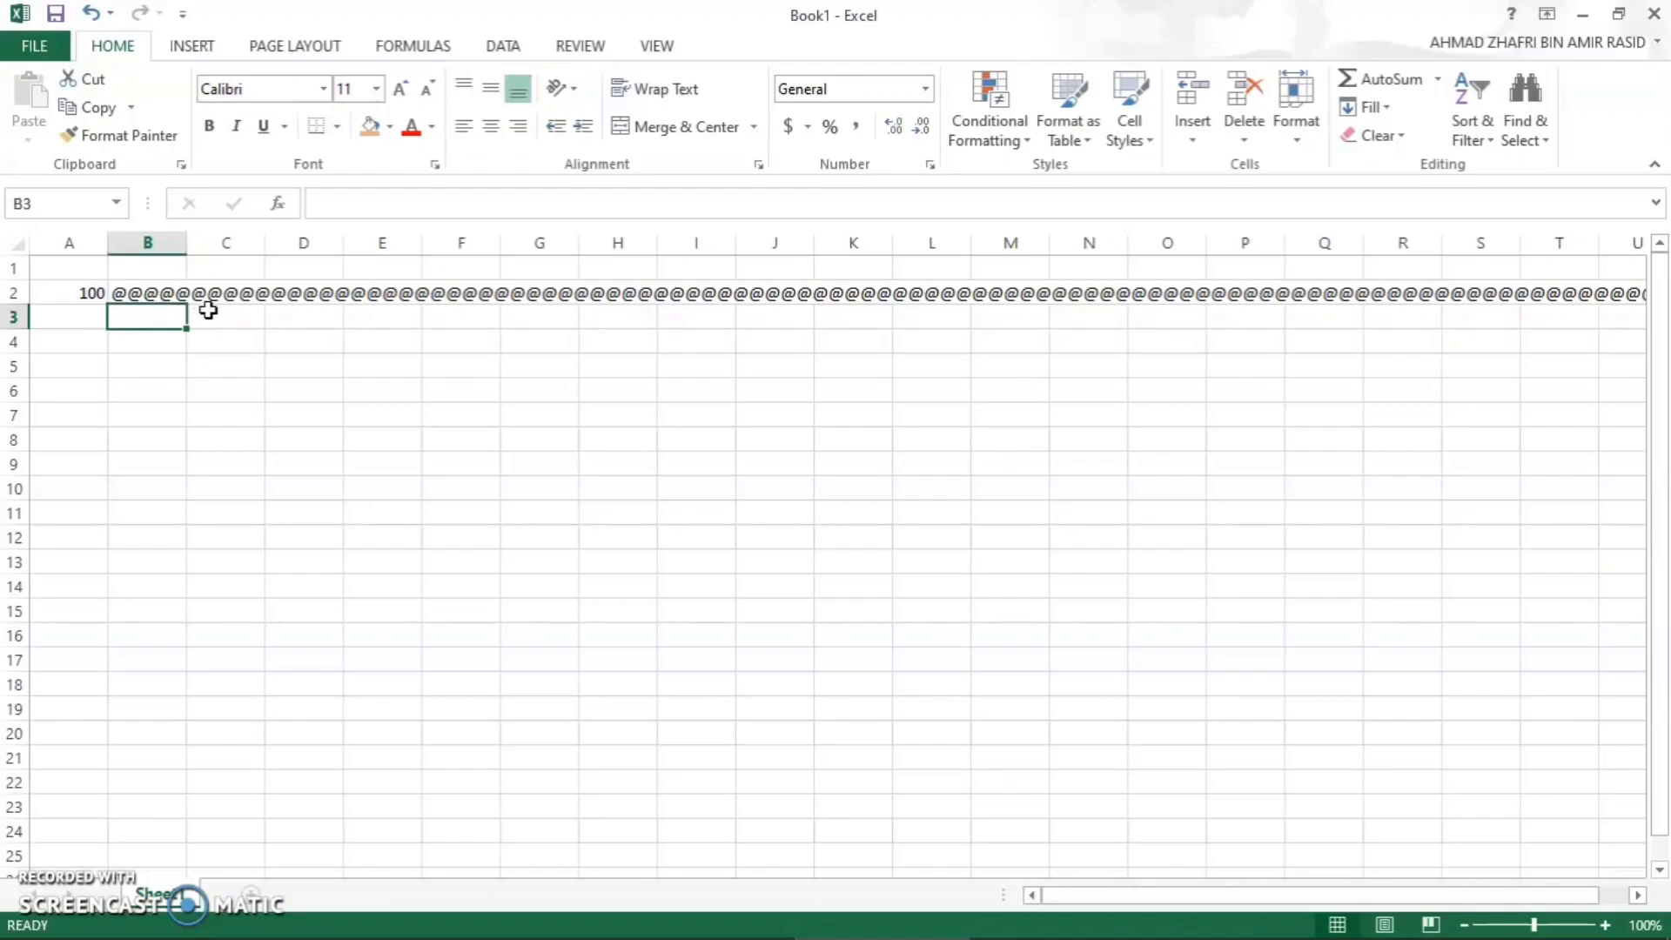
- Switch to the CSR Projectku workbook and examine the REPT formulas behind the progression chart, product stars and total score bars
mouse_move(807, 920)
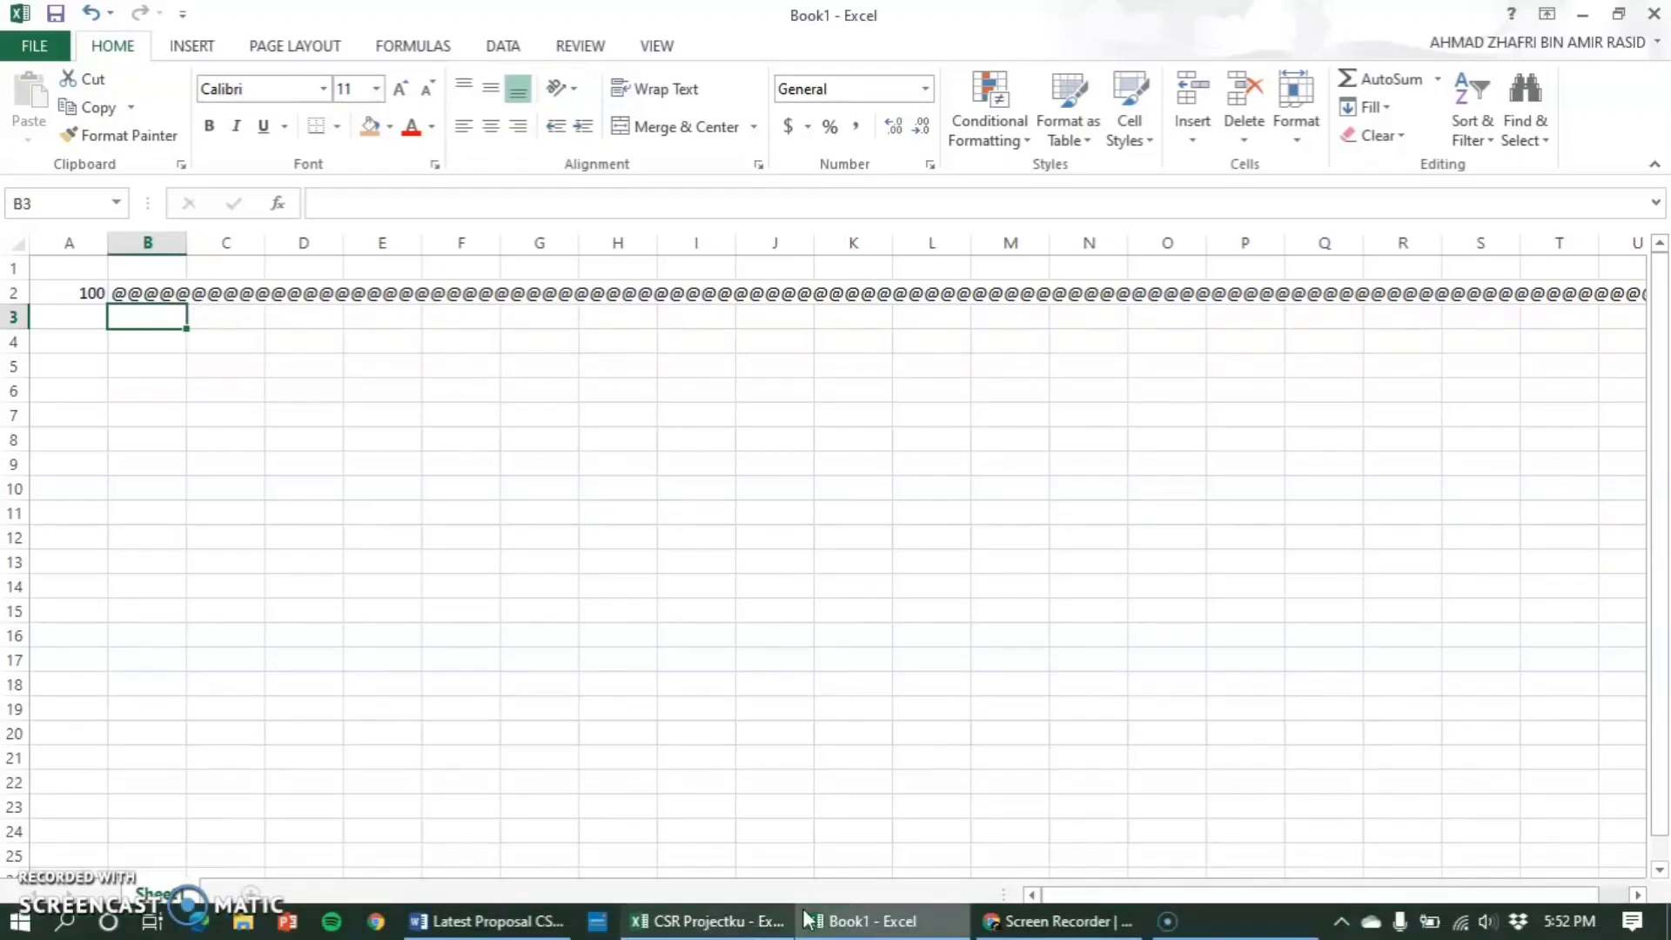
left_click(734, 927)
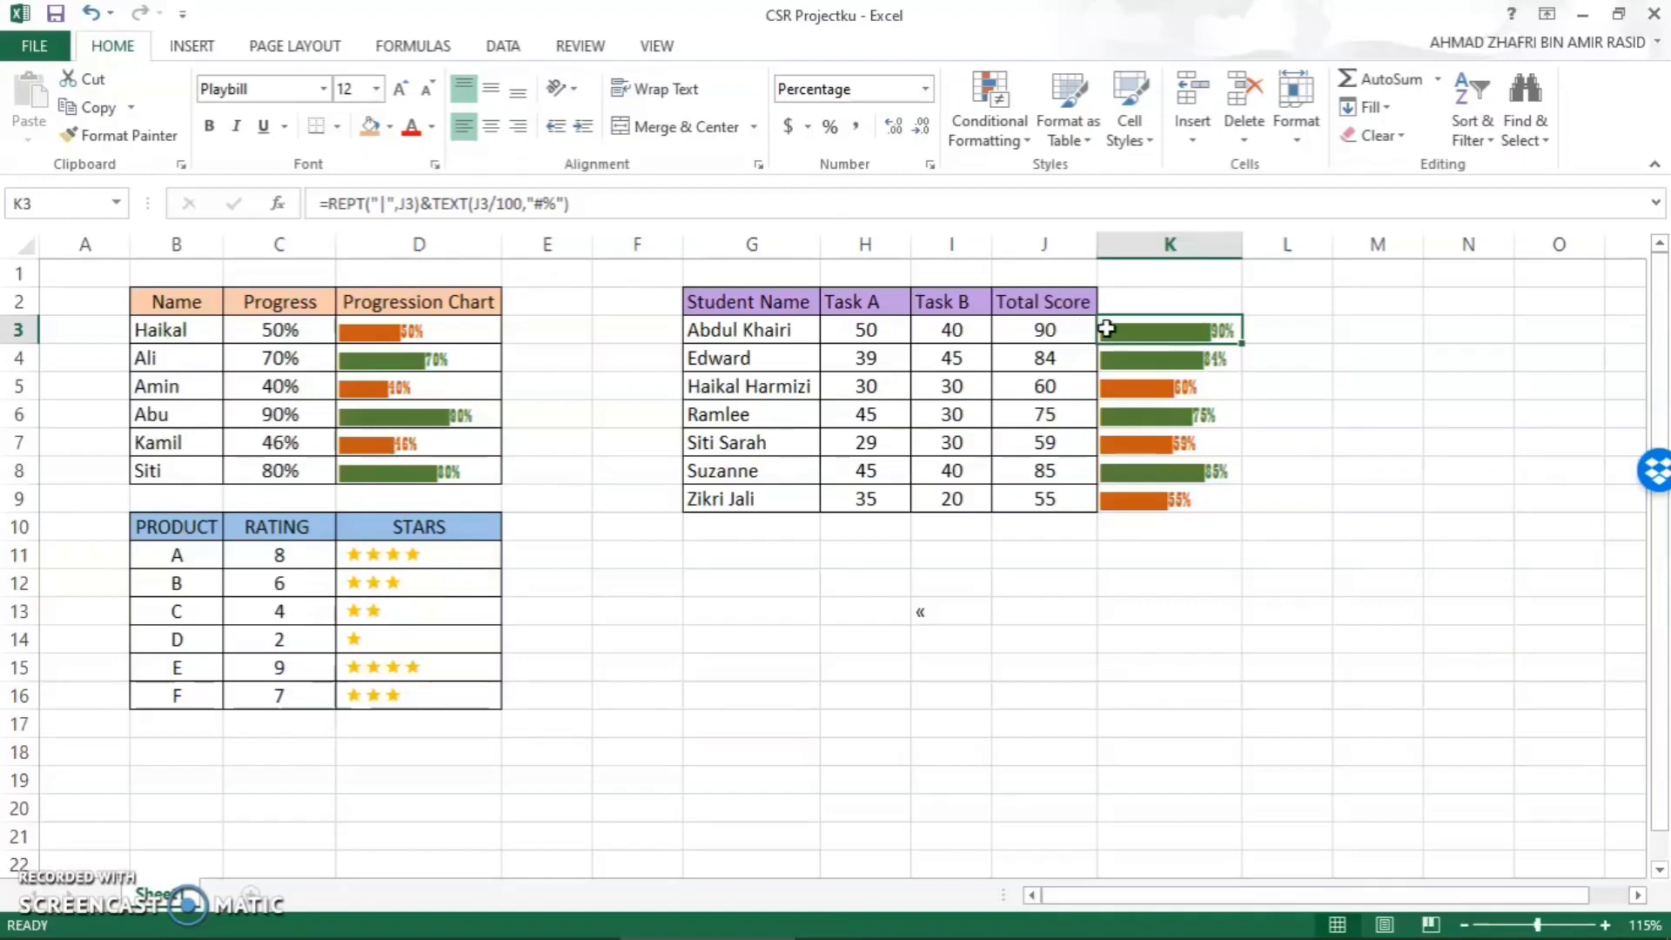
left_click(1298, 389)
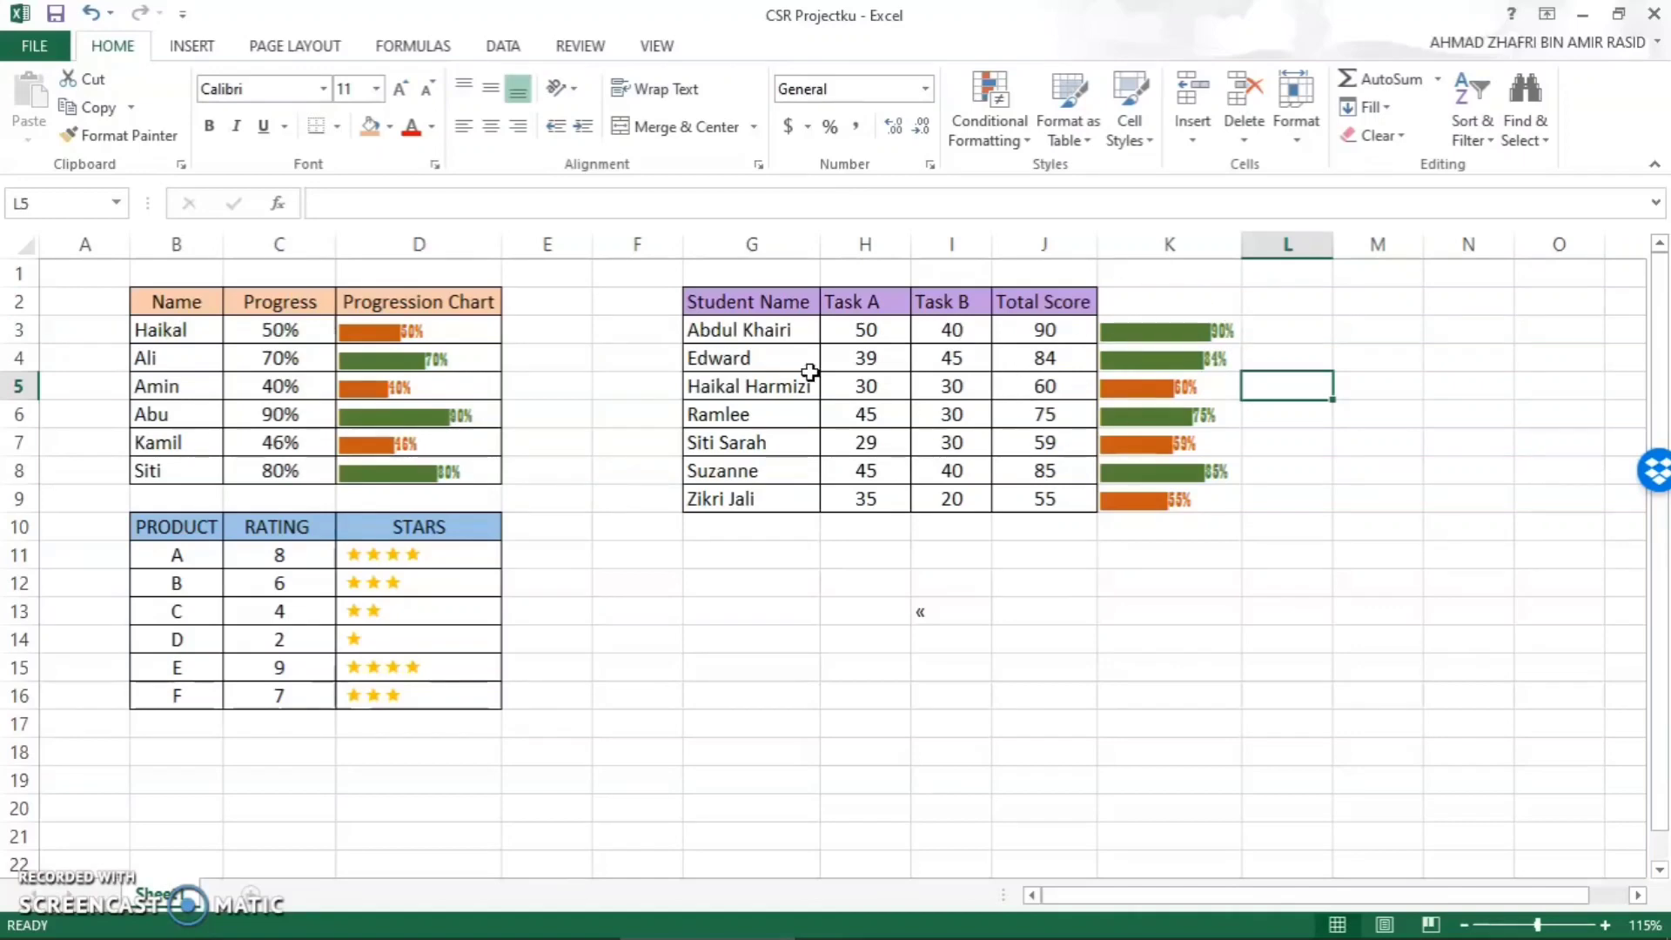
left_click(435, 340)
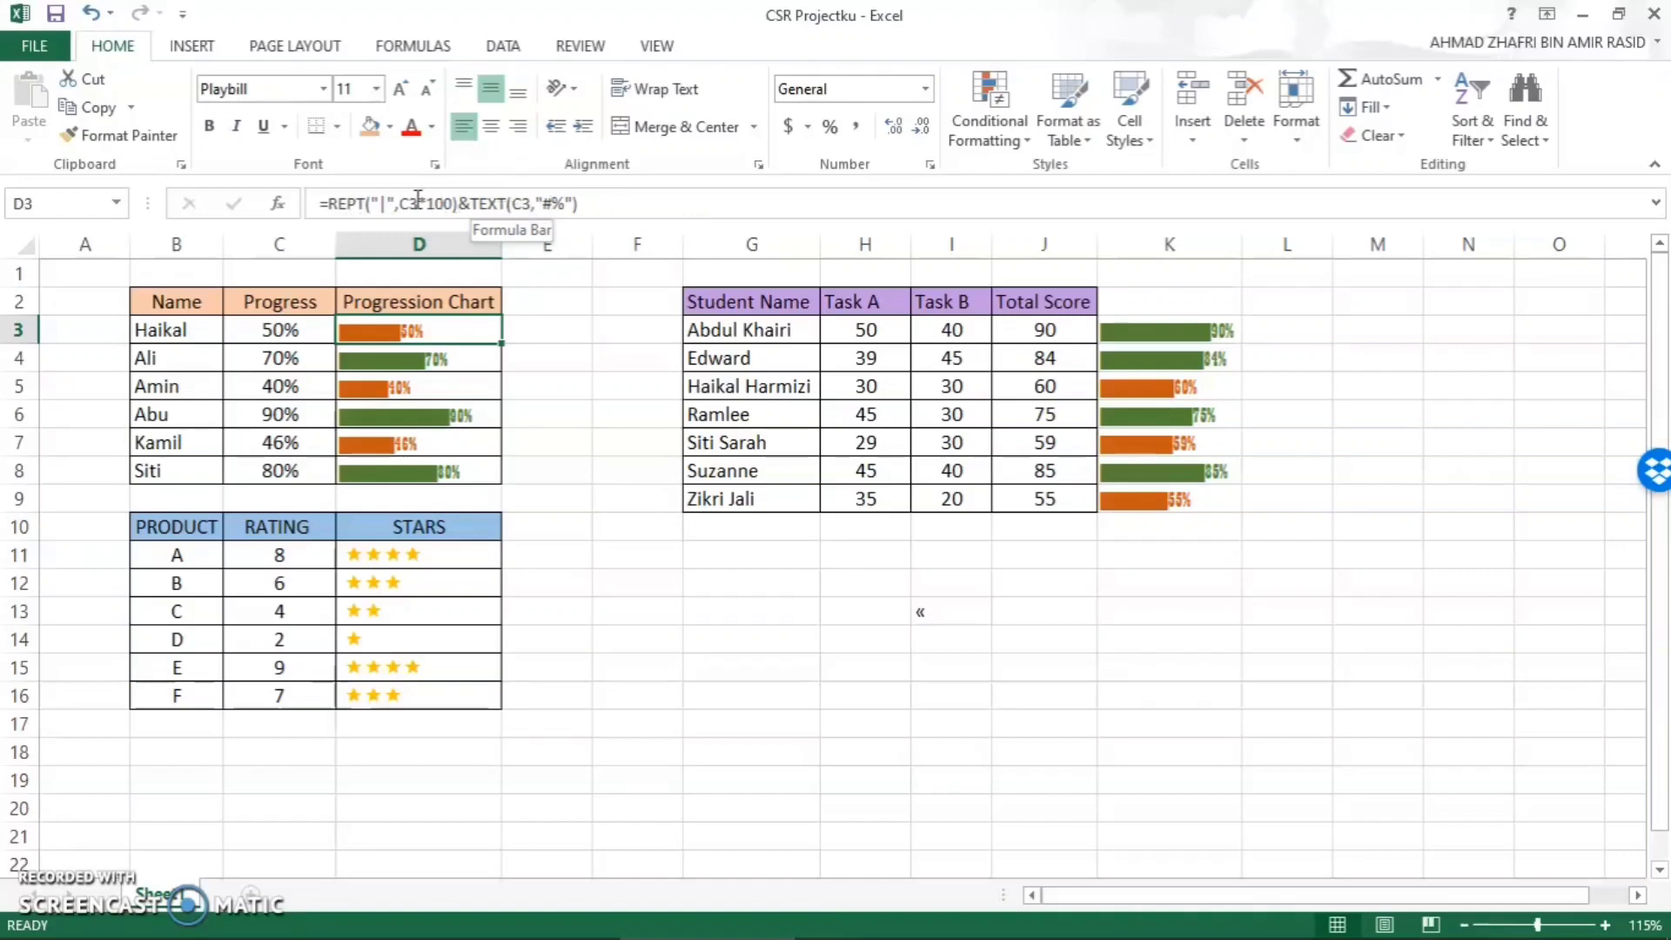
left_click(446, 553)
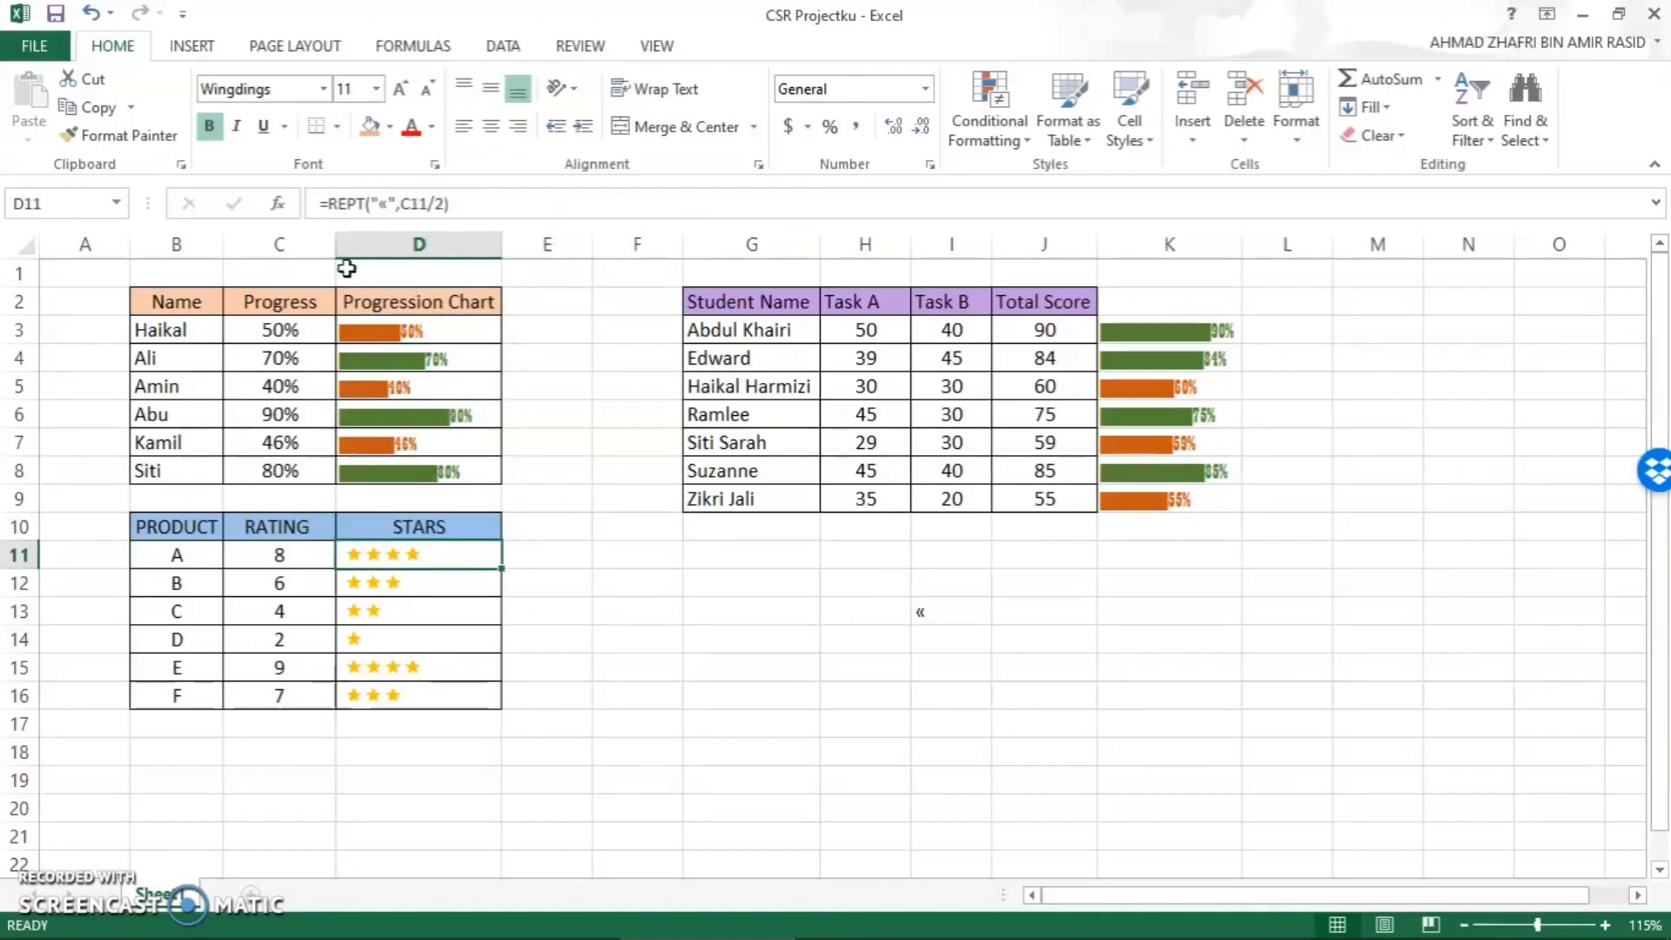
left_click(1129, 332)
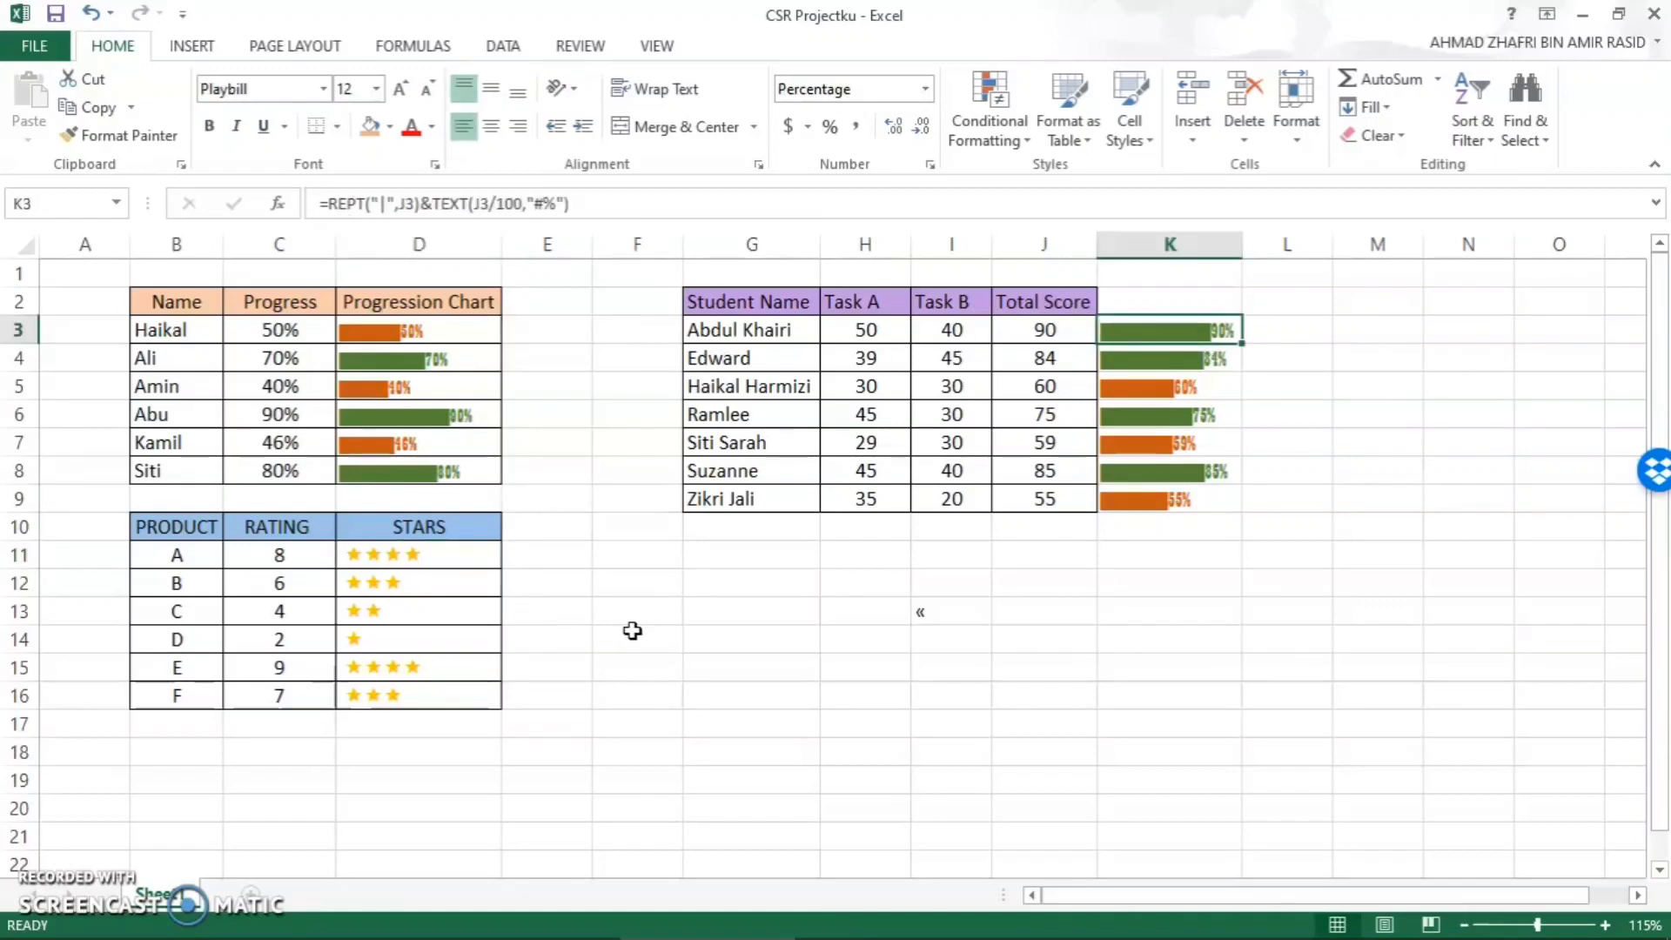
- Return to the Book1 workbook and clear the contents of cells B2 and A2
mouse_move(990, 935)
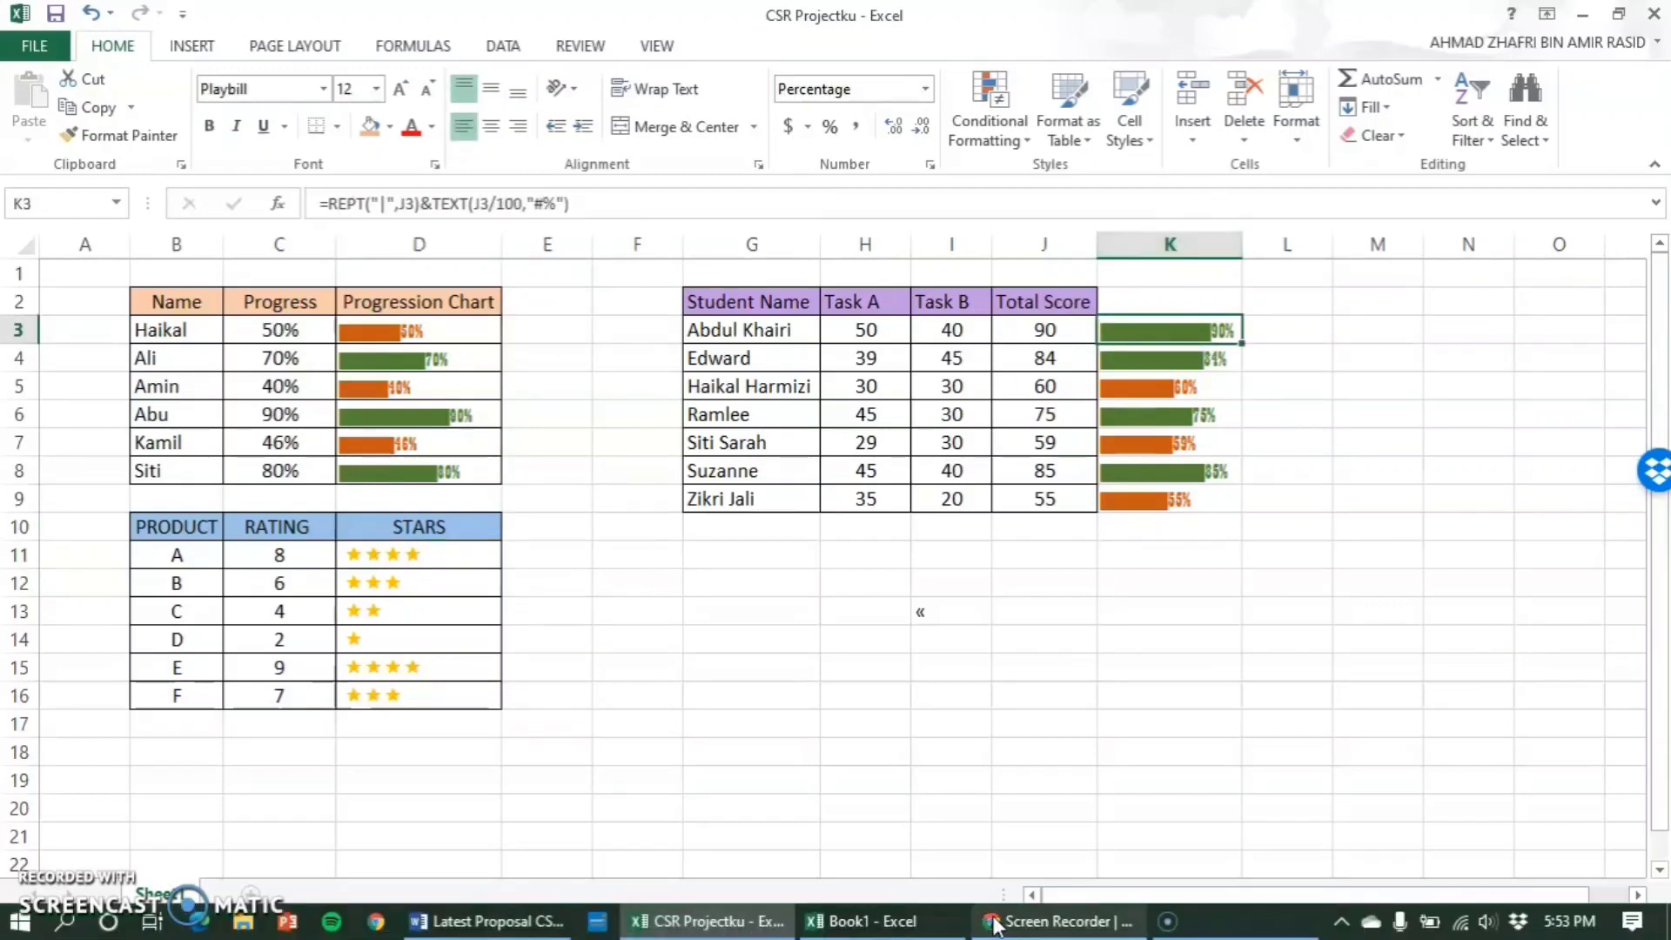
left_click(862, 921)
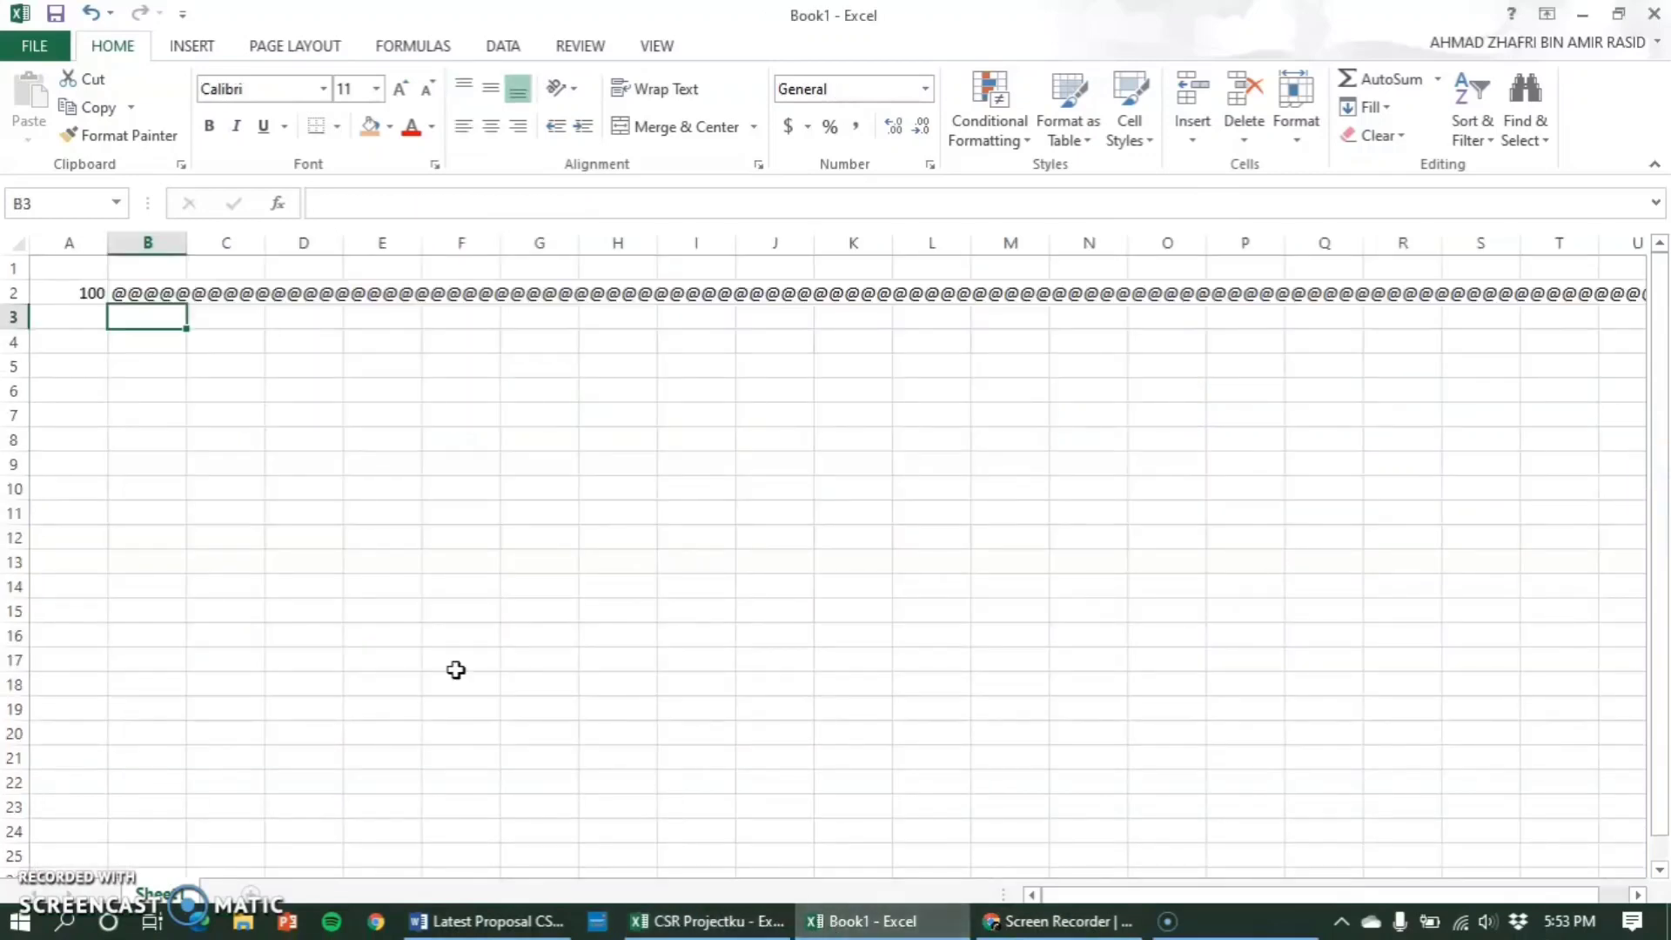
left_click(163, 292)
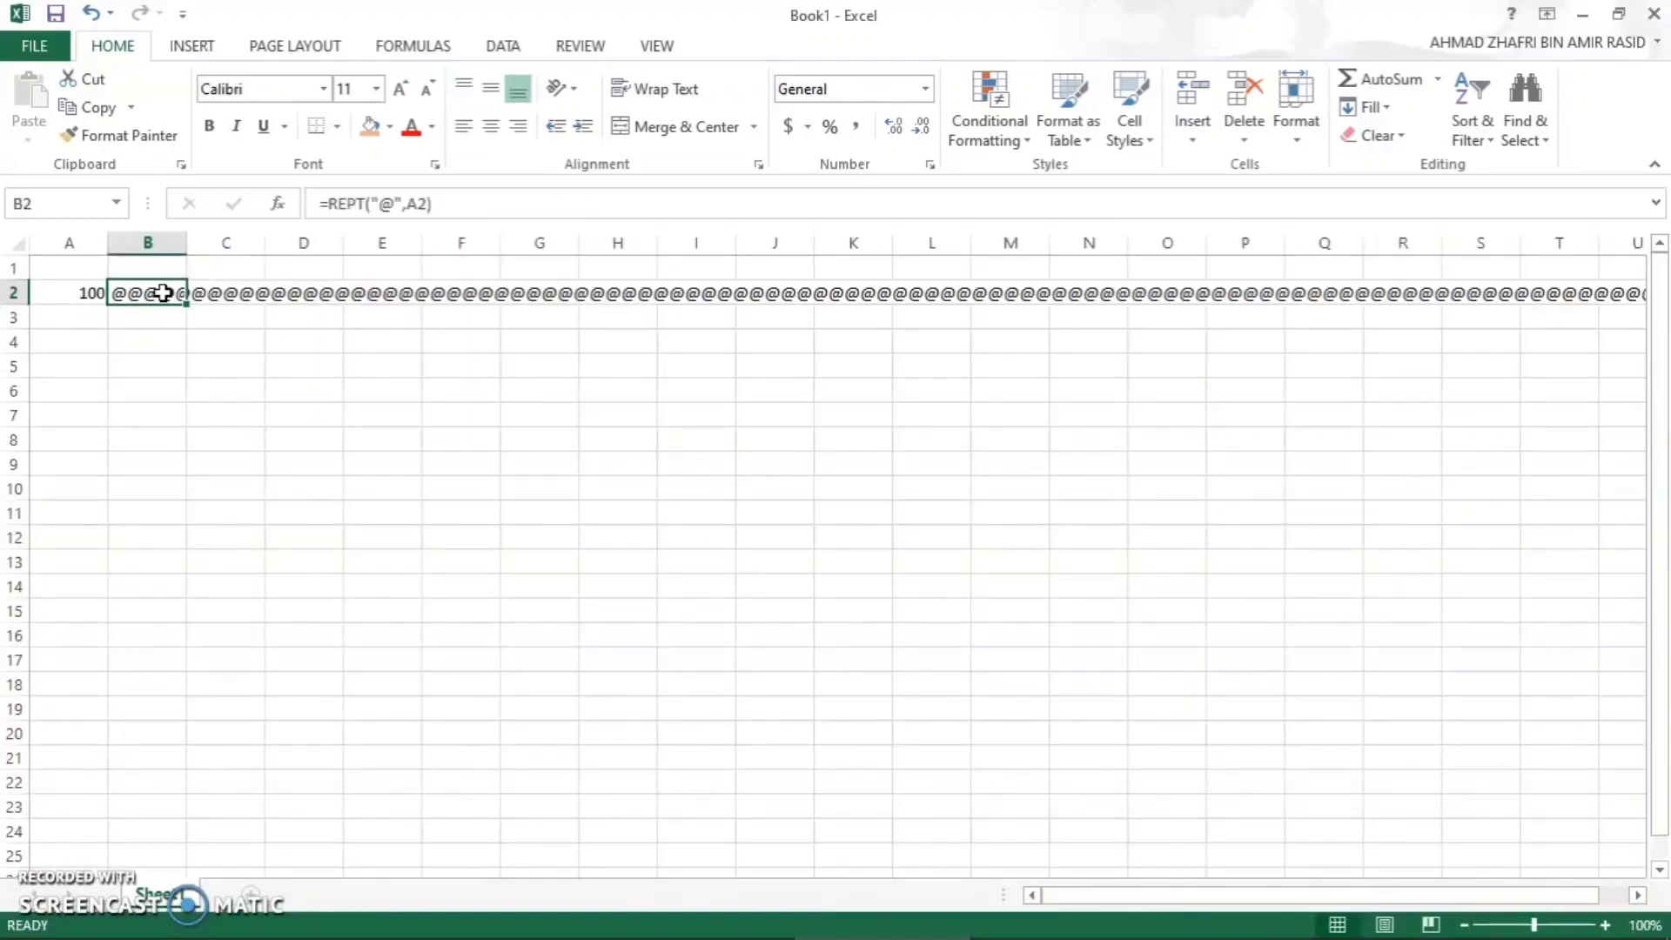
key("Delete")
left_click(82, 292)
key("BackSpace")
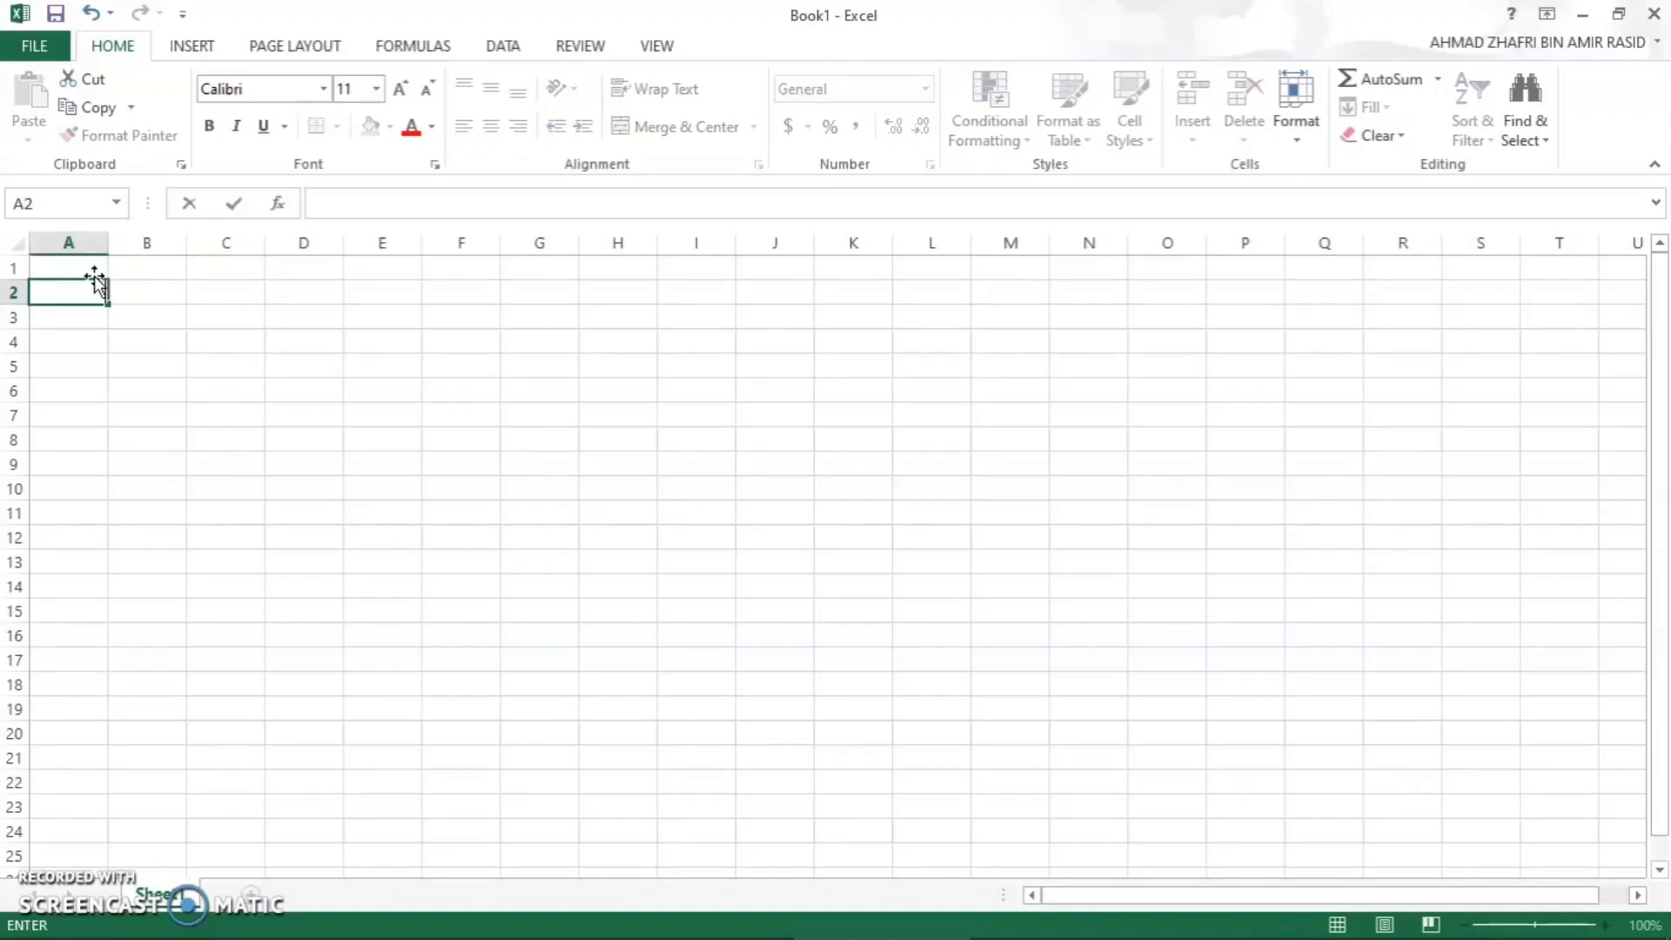
- Enter the table headers Name in cell B2 and Progress in cell C2
double_click(148, 294)
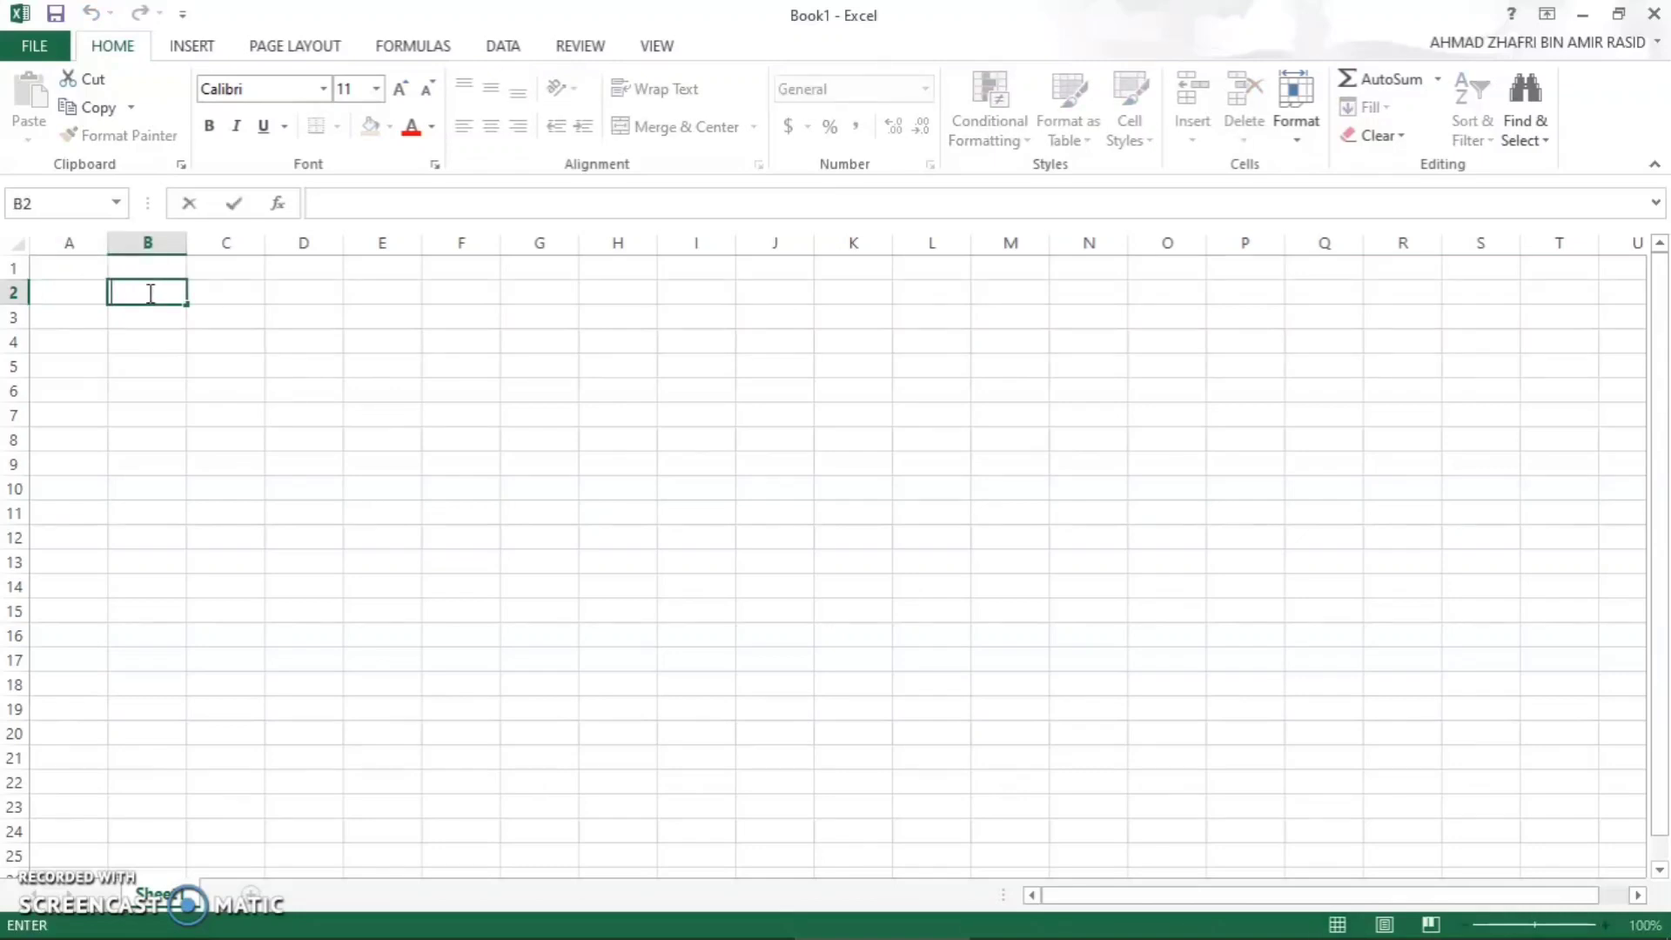
key("Caps_Lock")
type("n")
key("Caps_Lock")
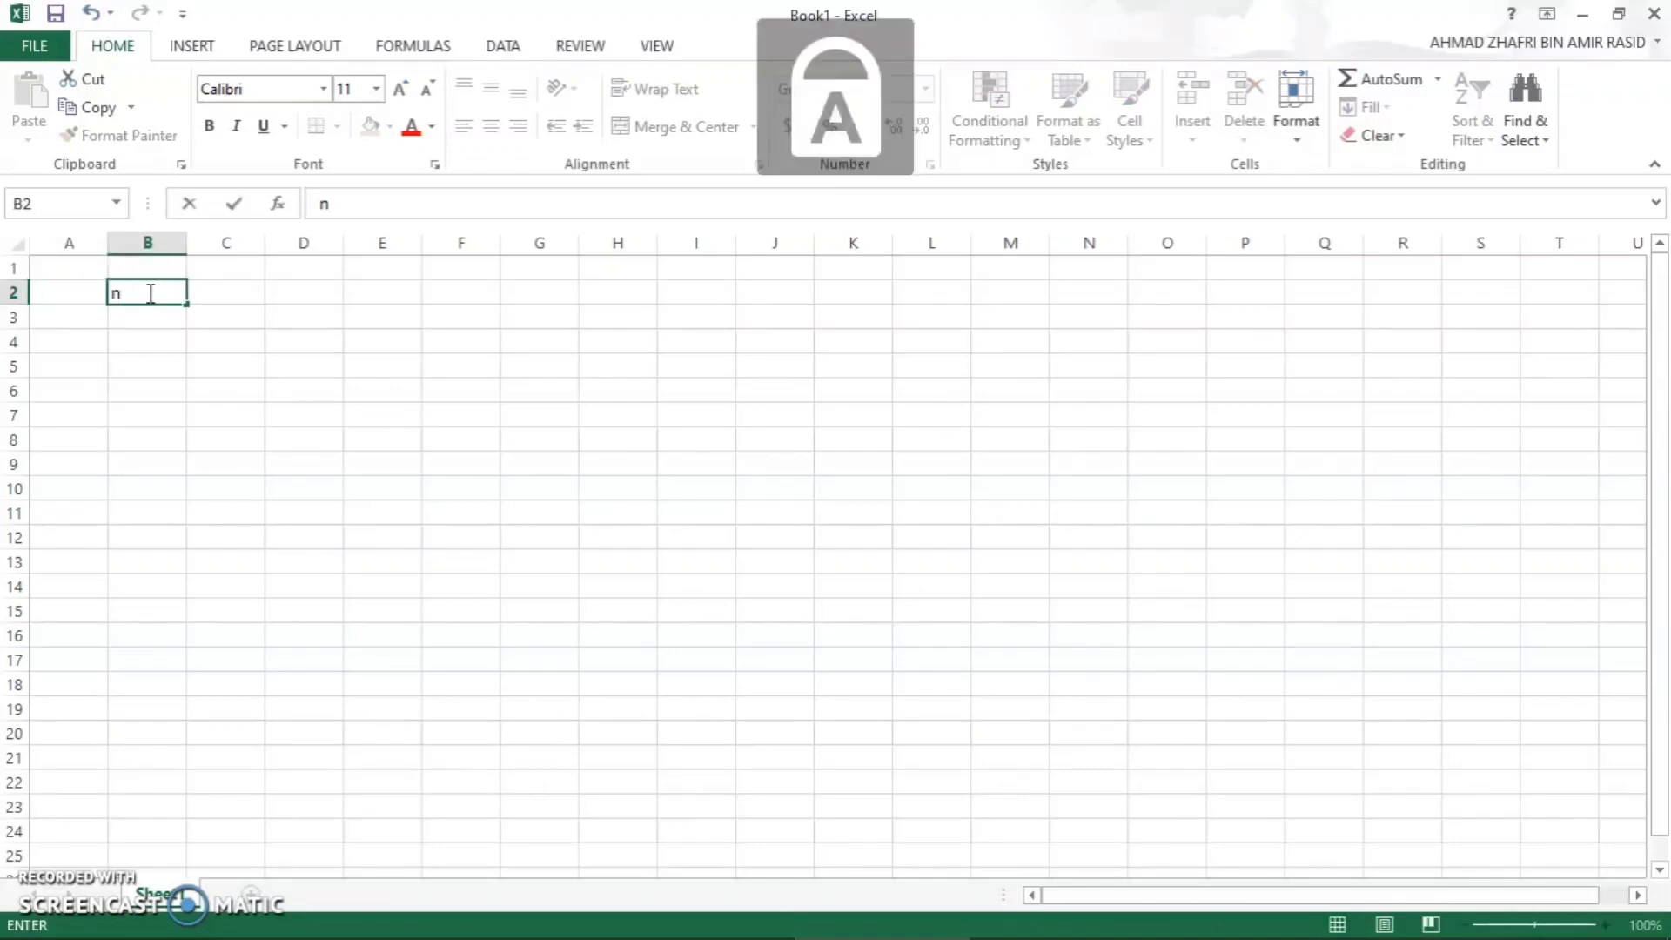
type("N")
key("Caps_Lock")
type("ame")
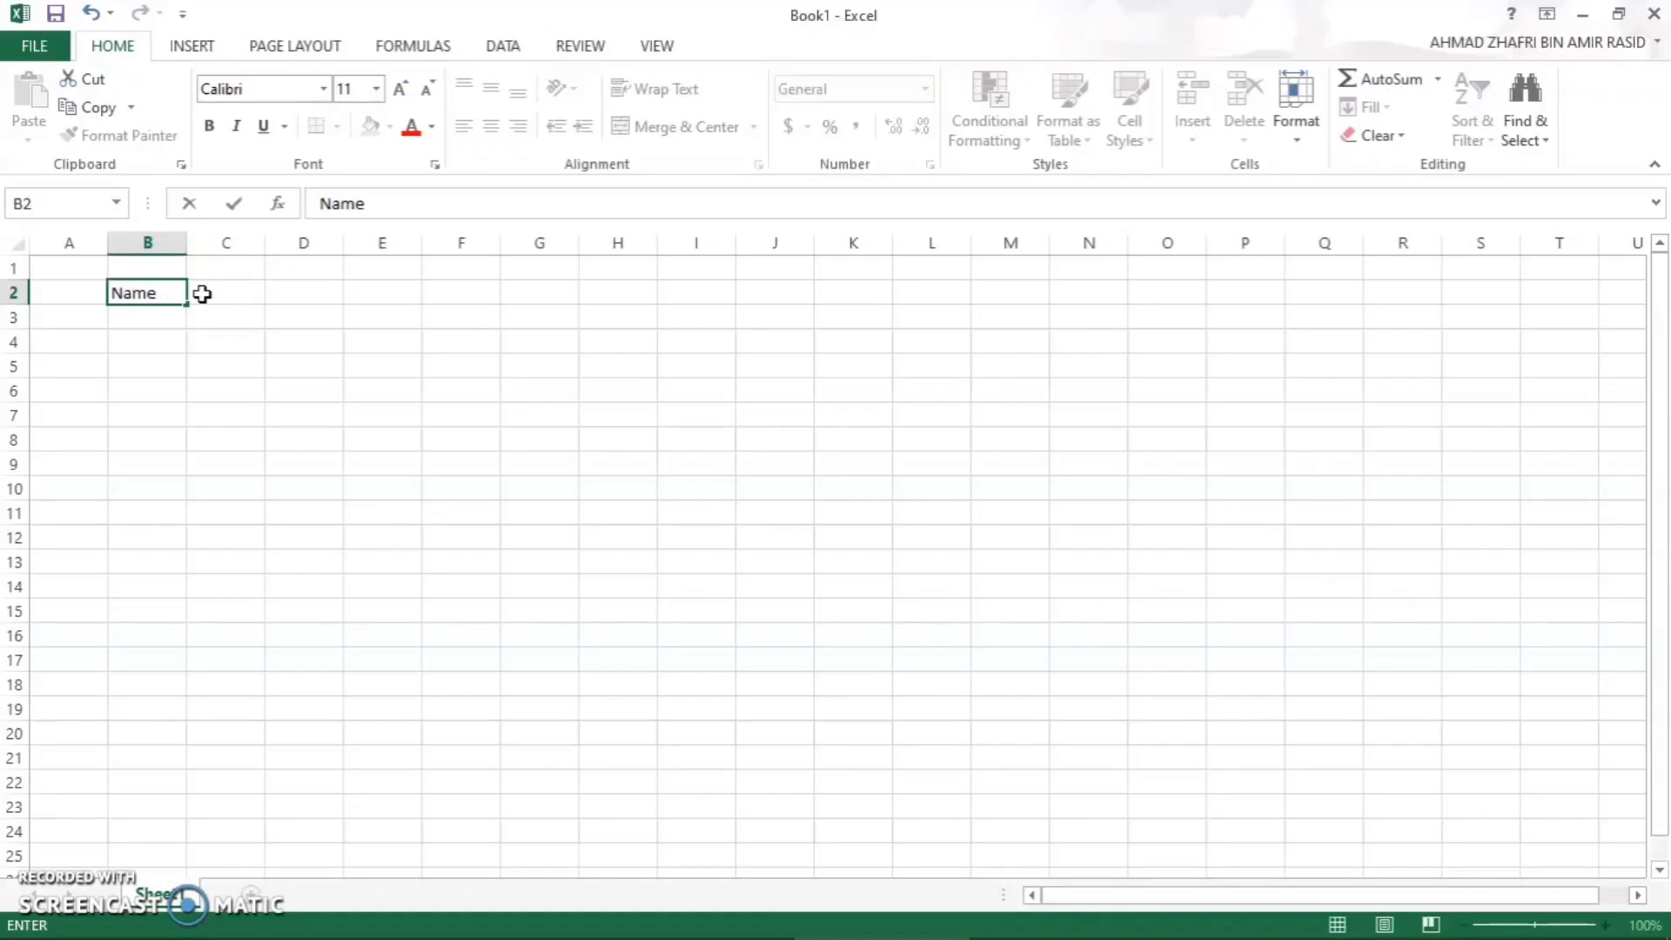
left_click(202, 293)
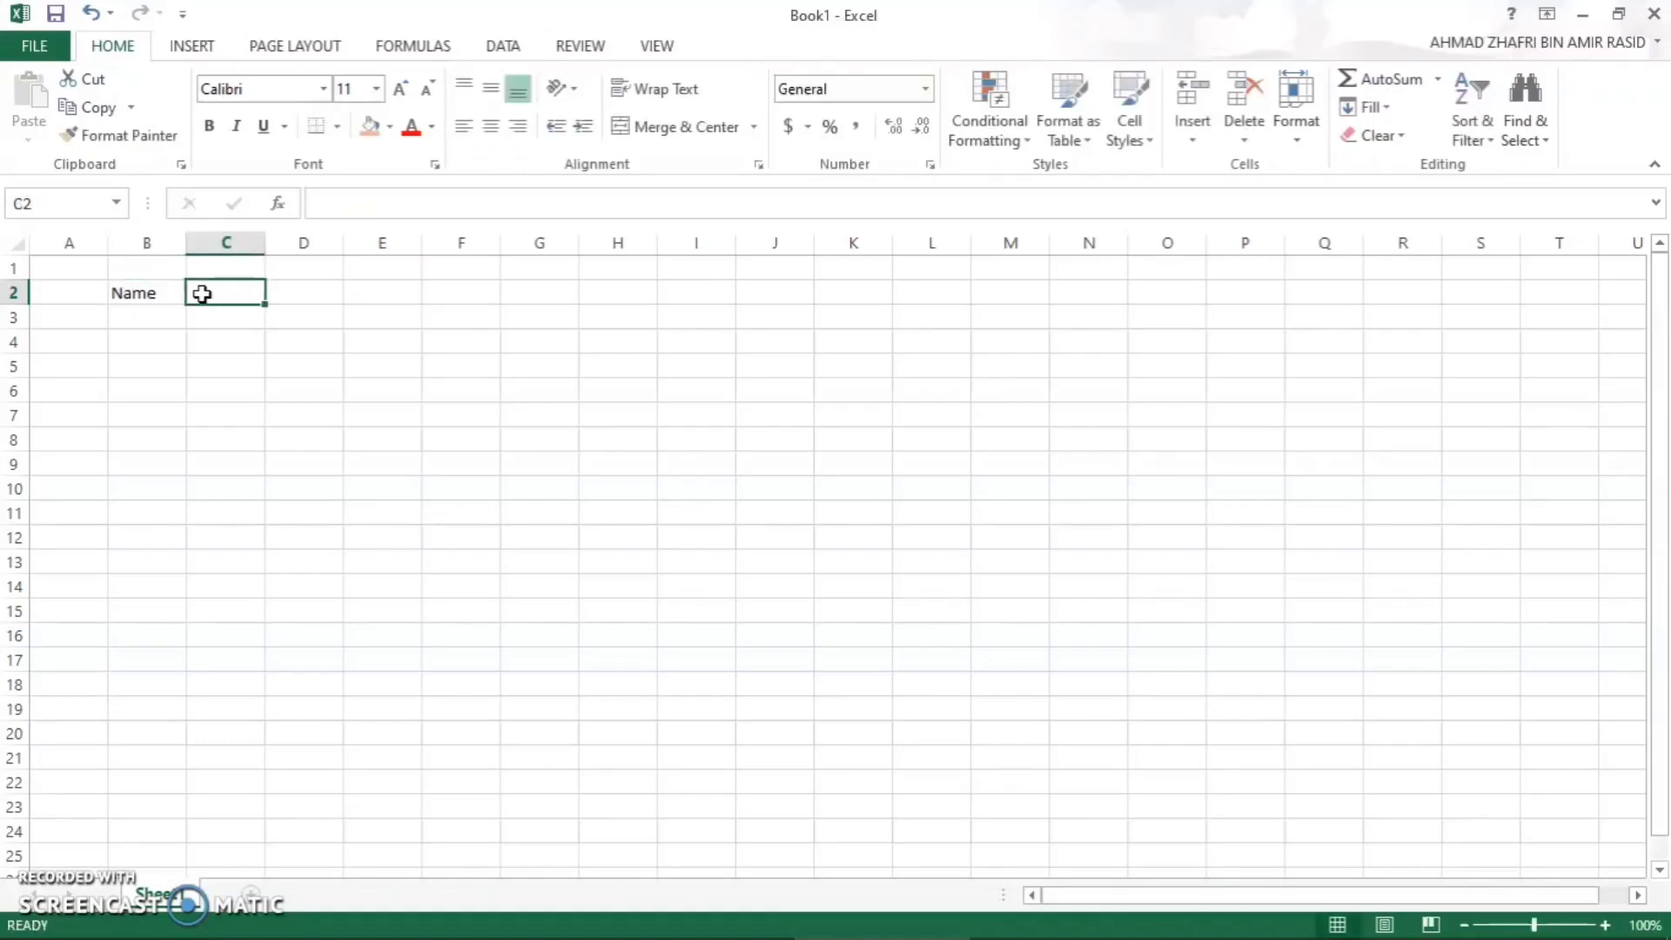
key("Caps_Lock")
type("P")
key("Caps_Lock")
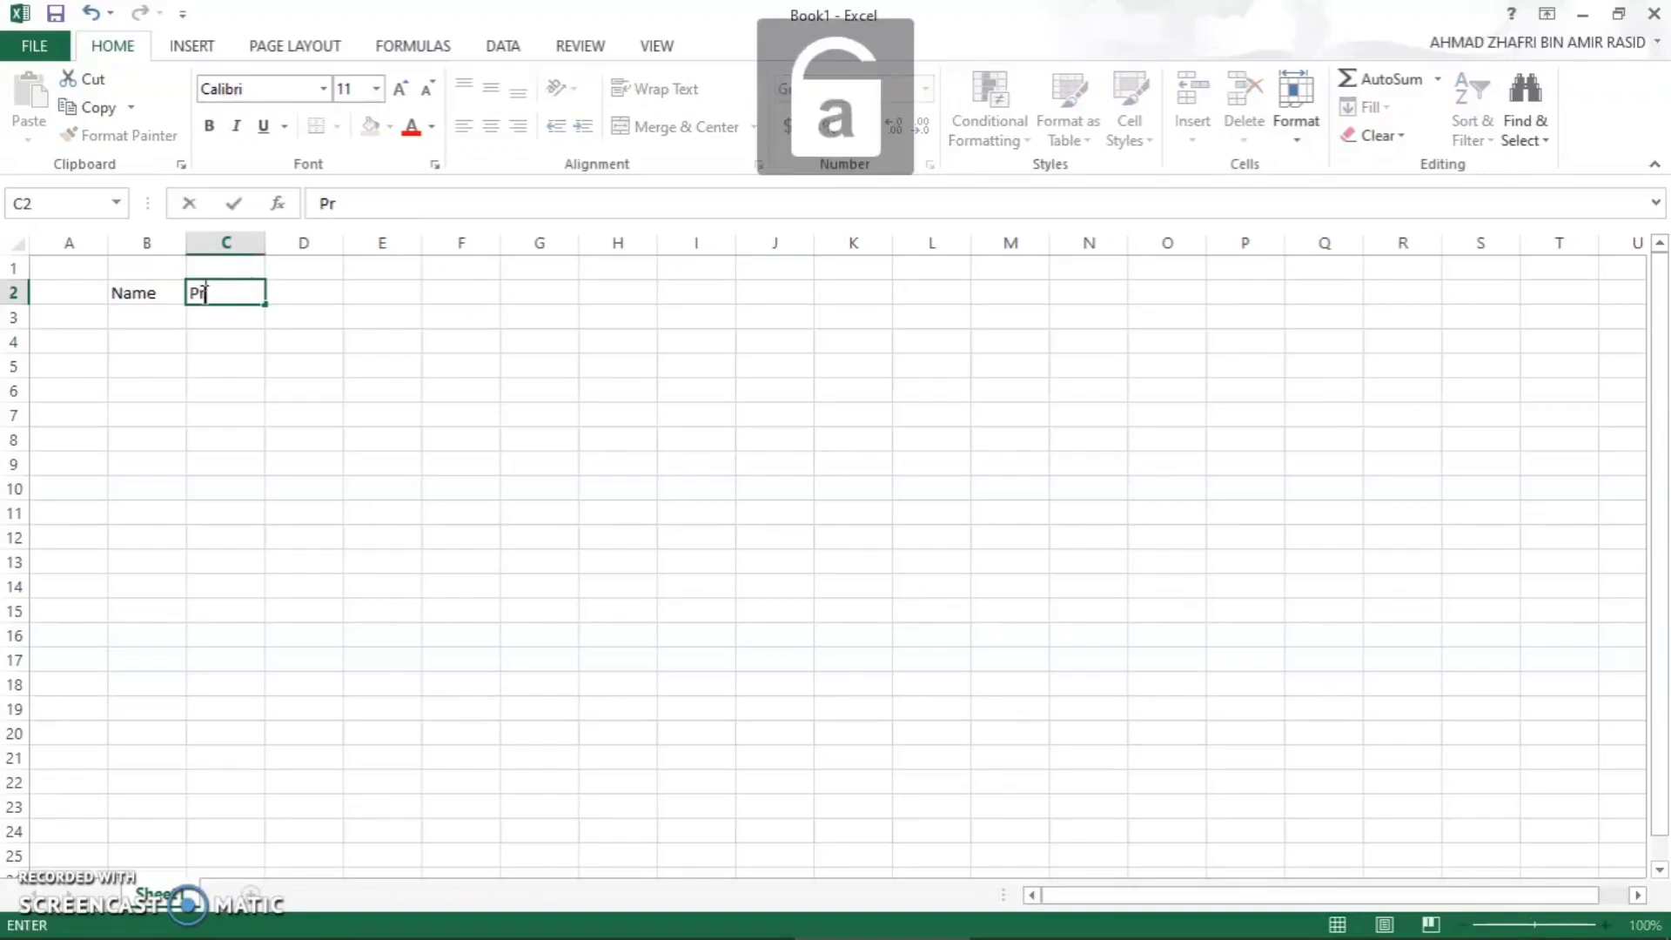
type("rogress")
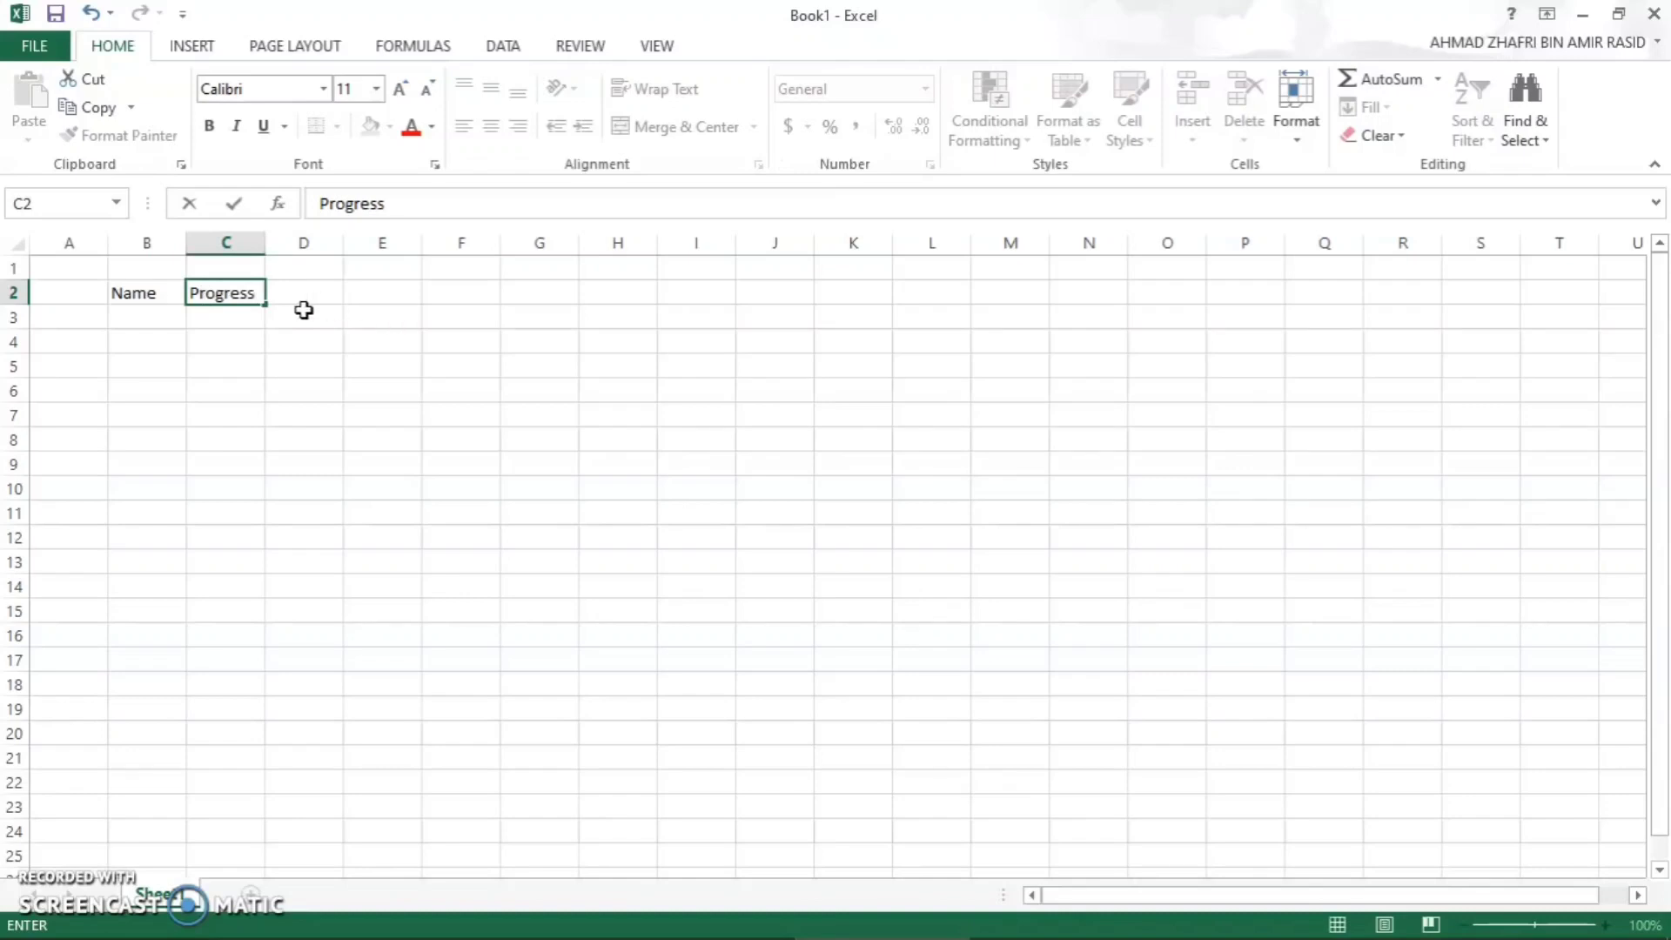
- Fill cells B3 to B5 under the Name header with three people's first names
left_click(163, 316)
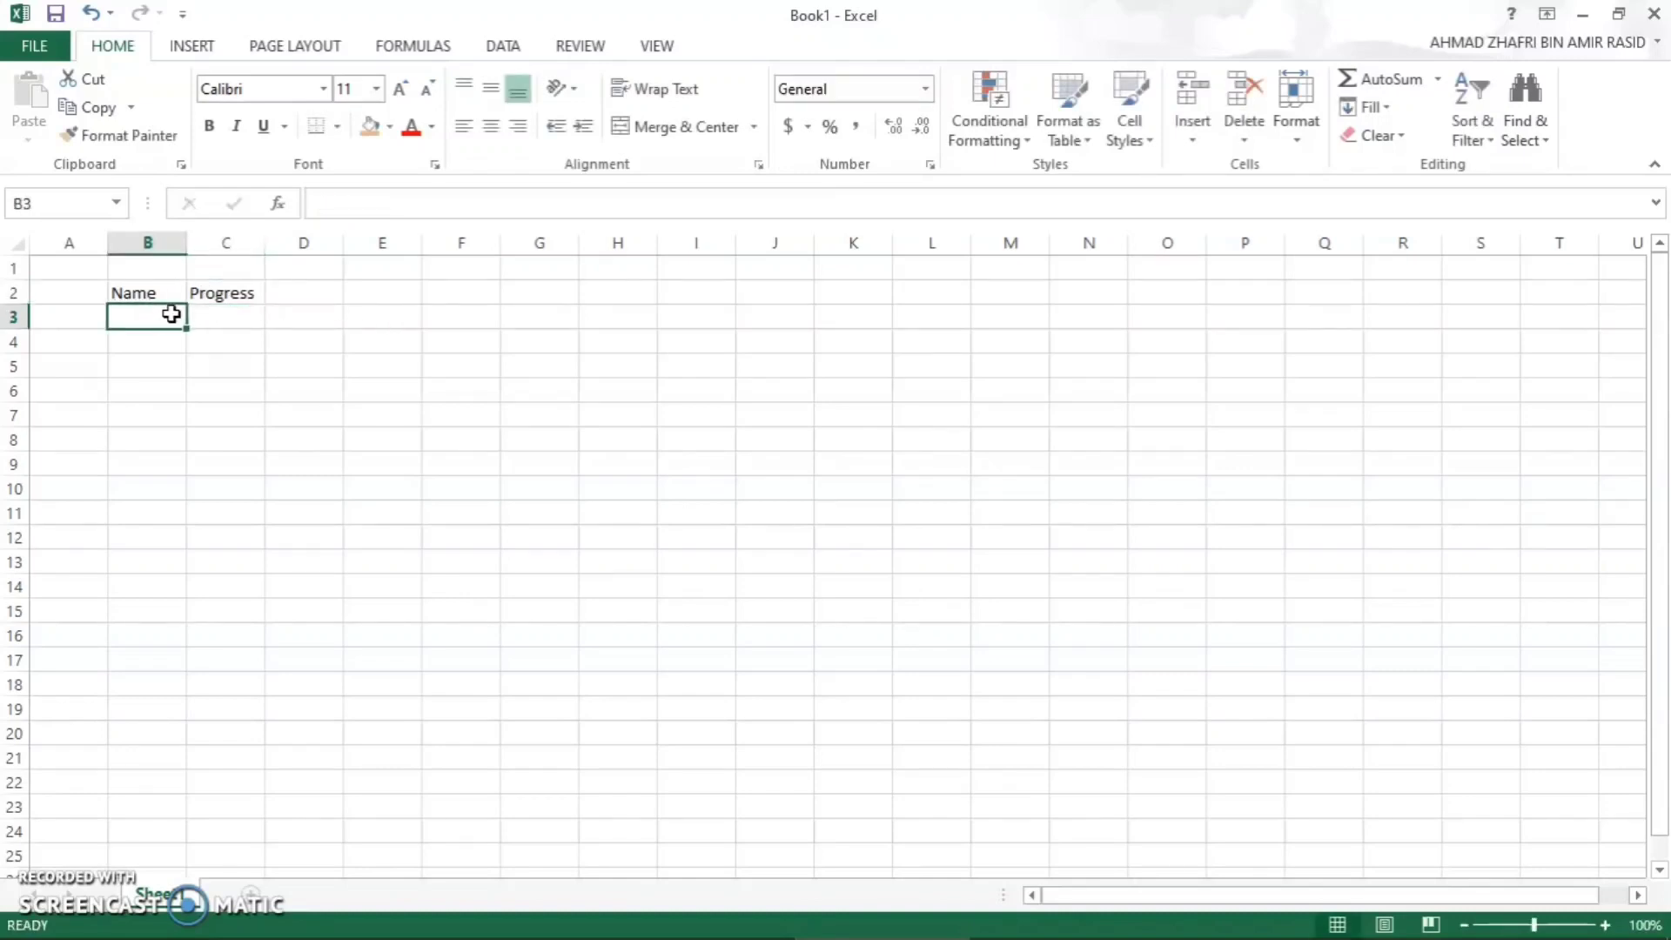
key("Caps_Lock")
type("H")
key("Caps_Lock")
type("aikal")
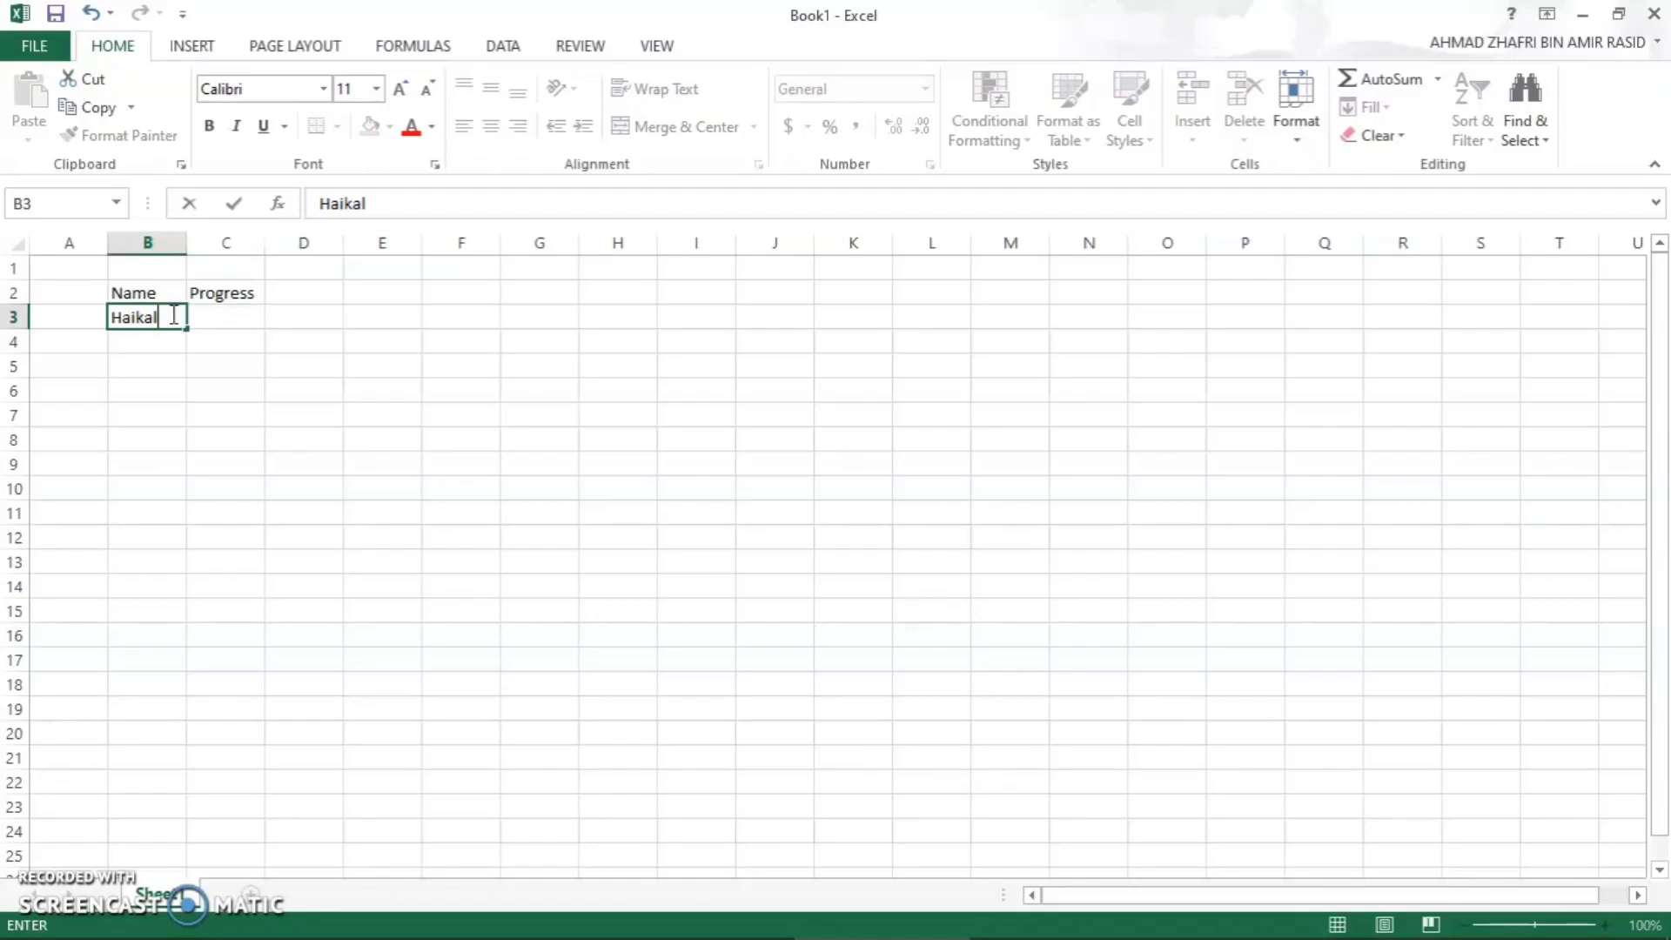
key("Return")
key("Caps_Lock")
type("A")
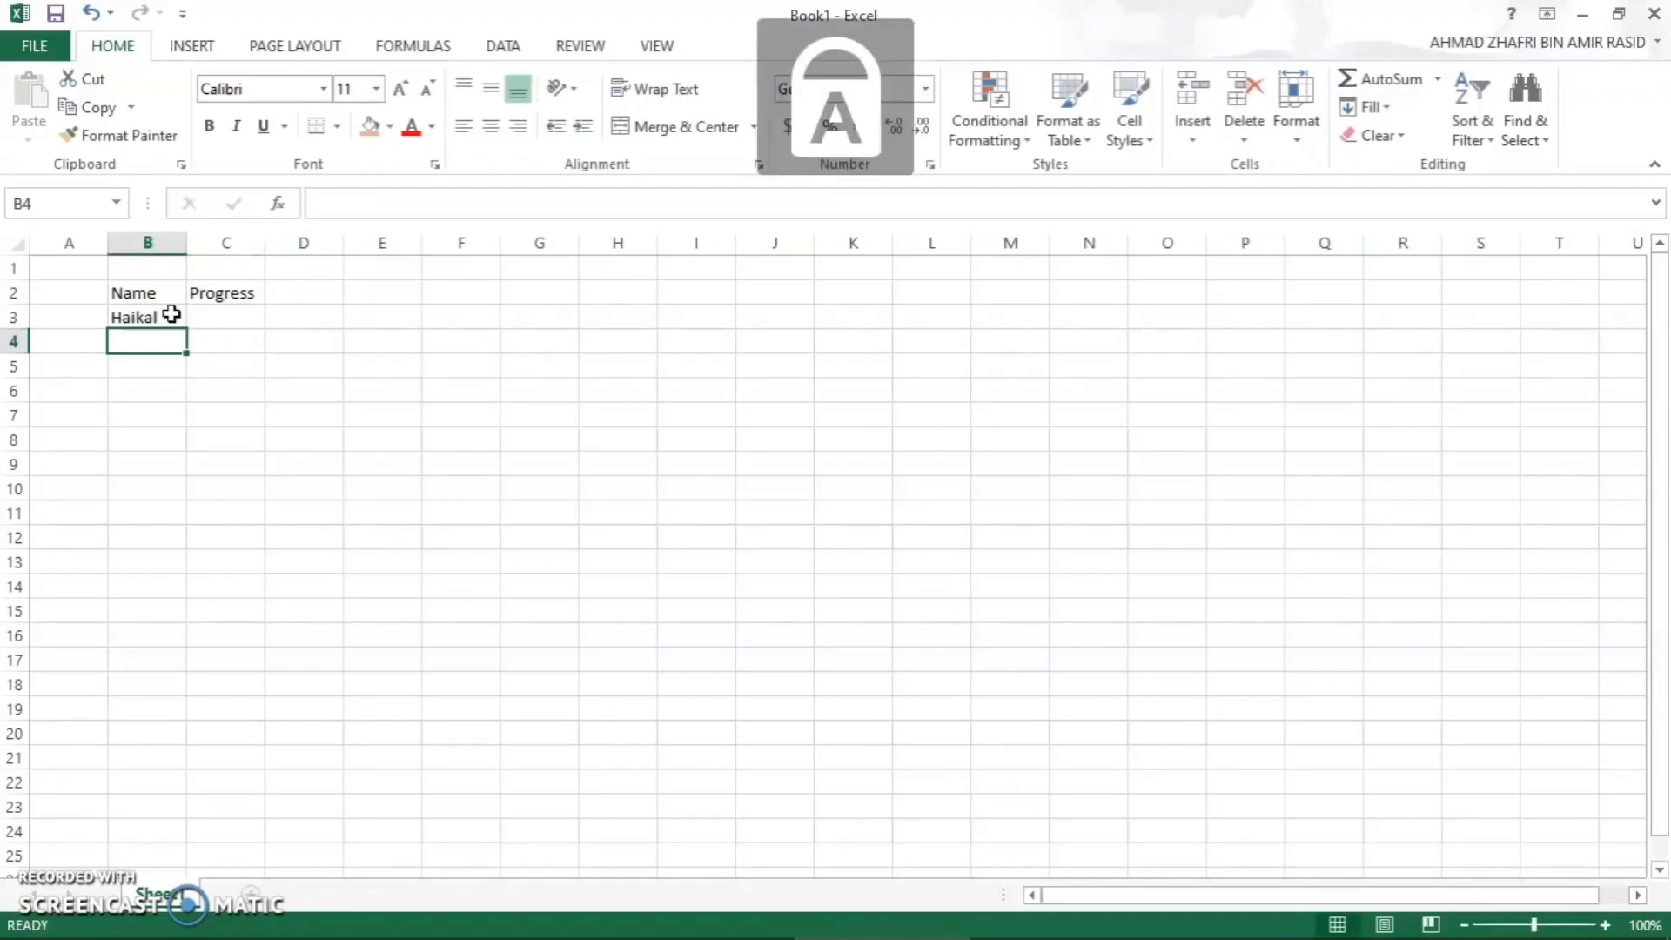
key("Caps_Lock")
type("li")
key("Return")
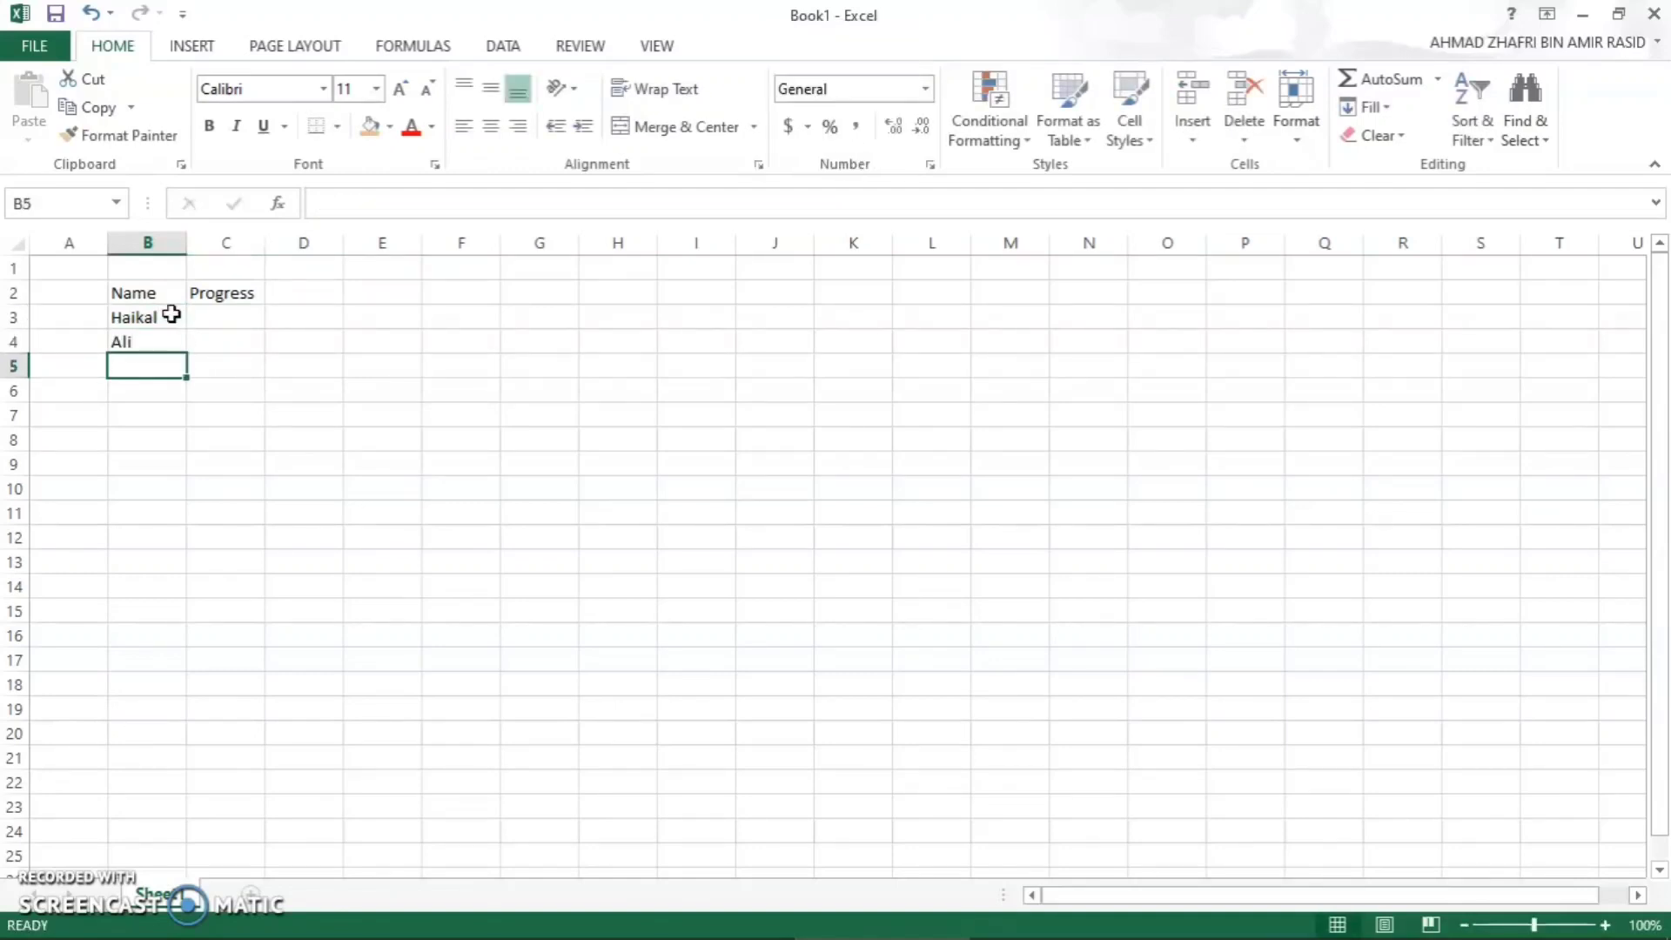
key("Caps_Lock")
type("S")
key("Caps_Lock")
type("iti")
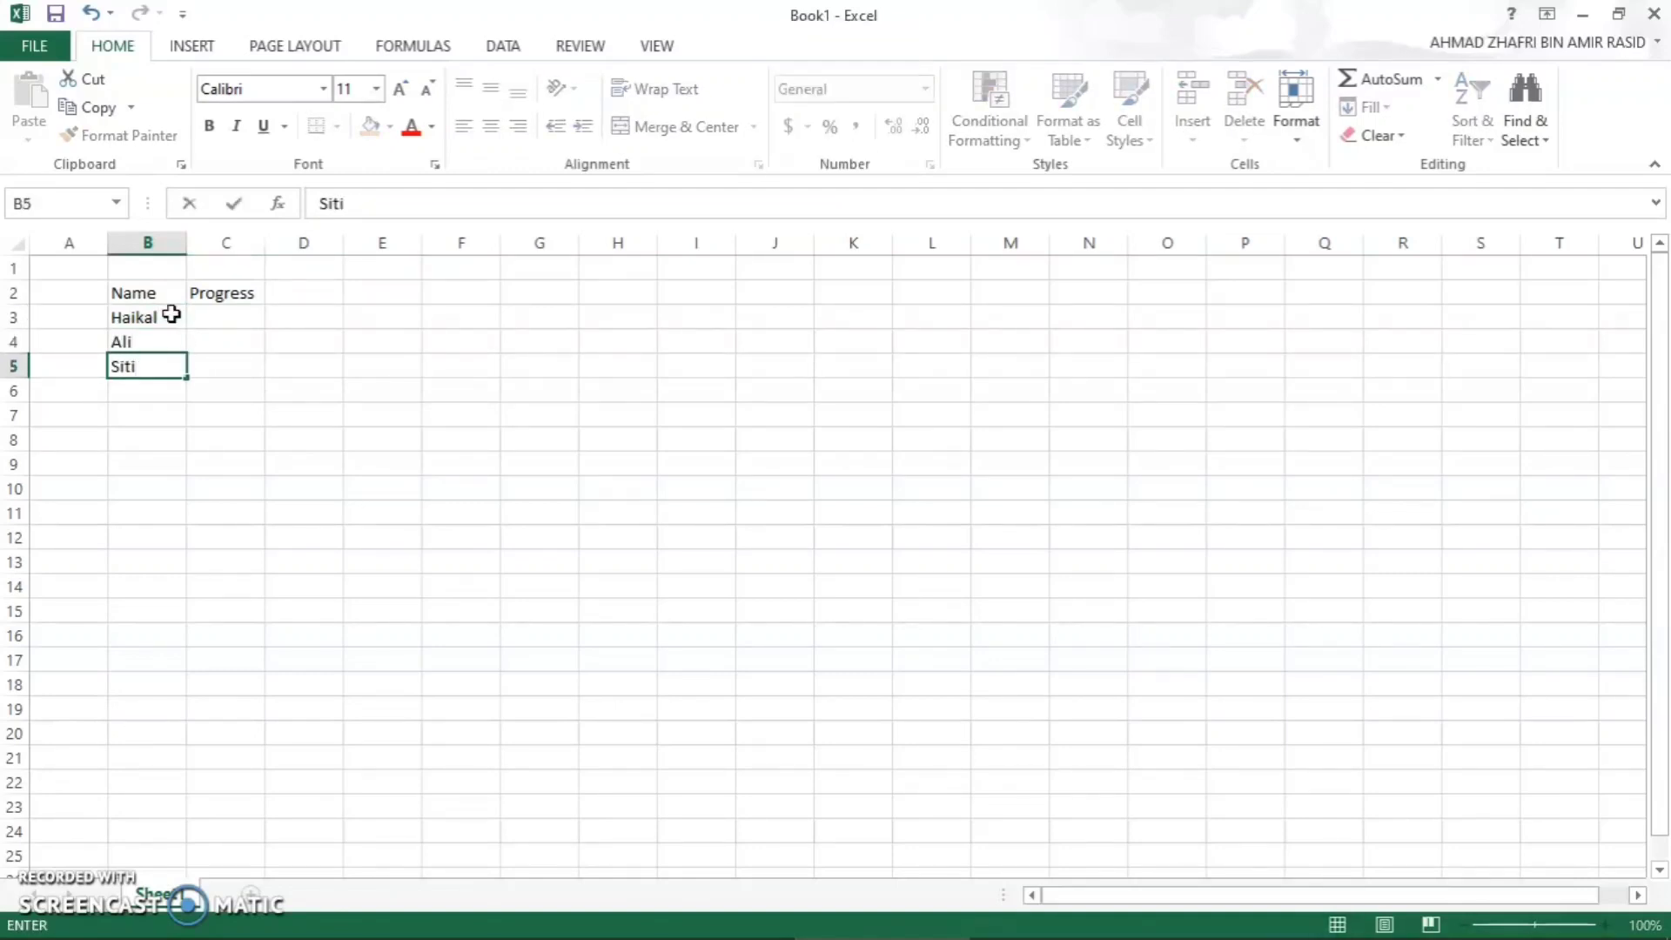
key("Return")
- Complete the Name column by entering three more first names in cells B6 to B8
key("Caps_Lock")
type("Ali")
key("Caps_Lock")
type("kinah")
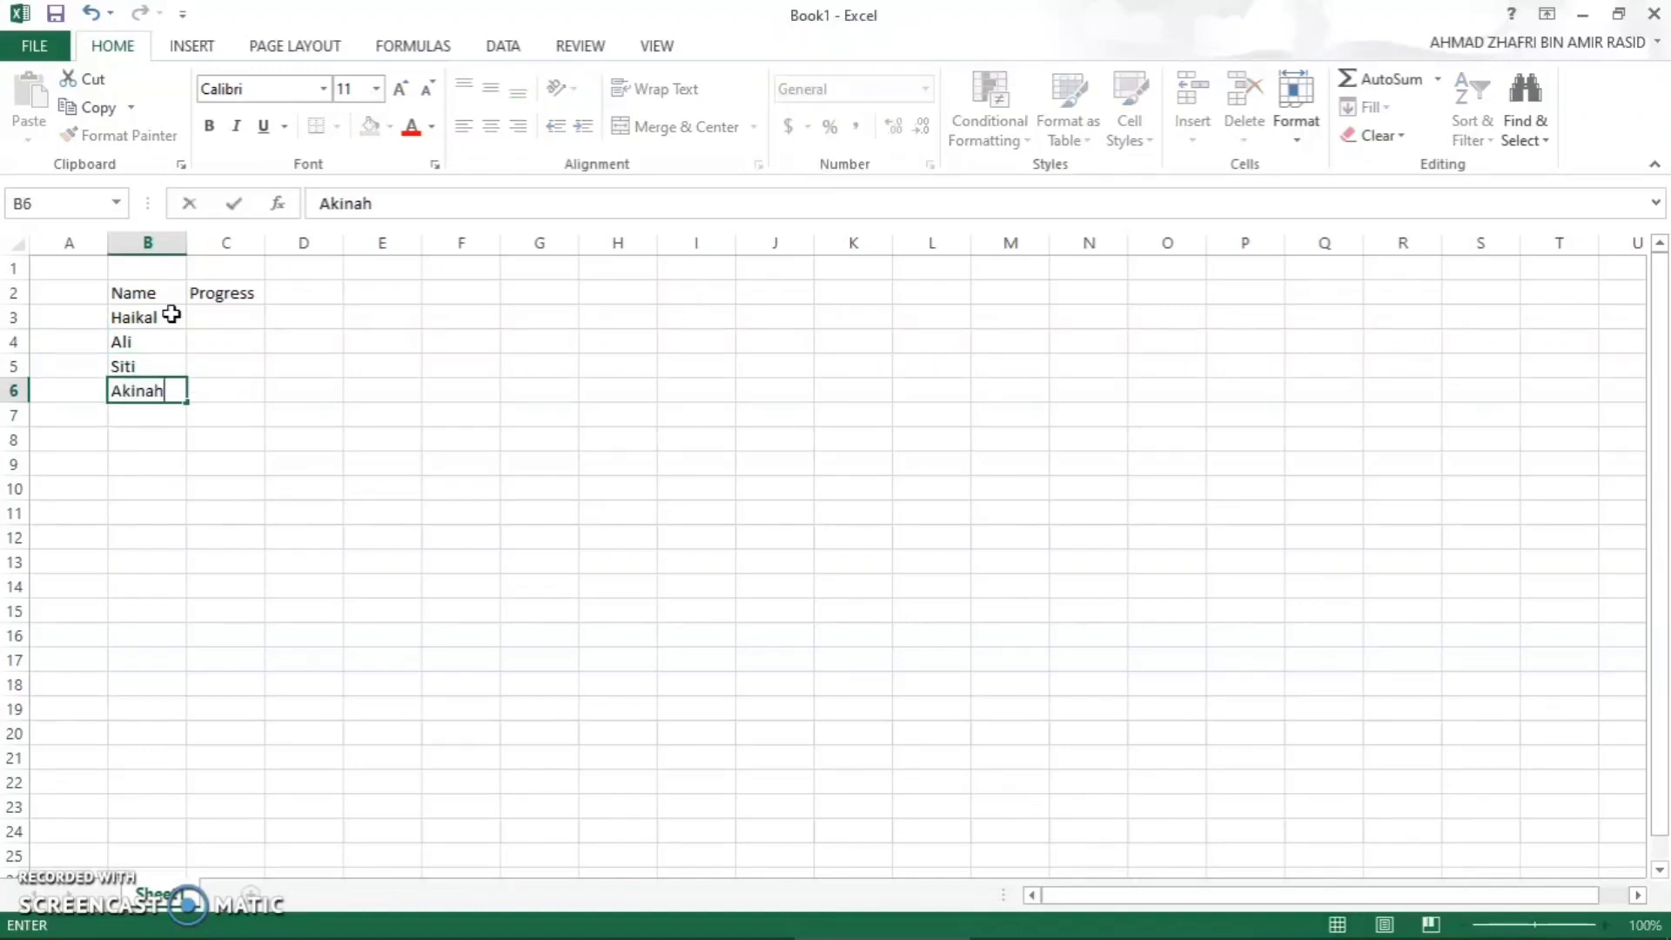
key("Return")
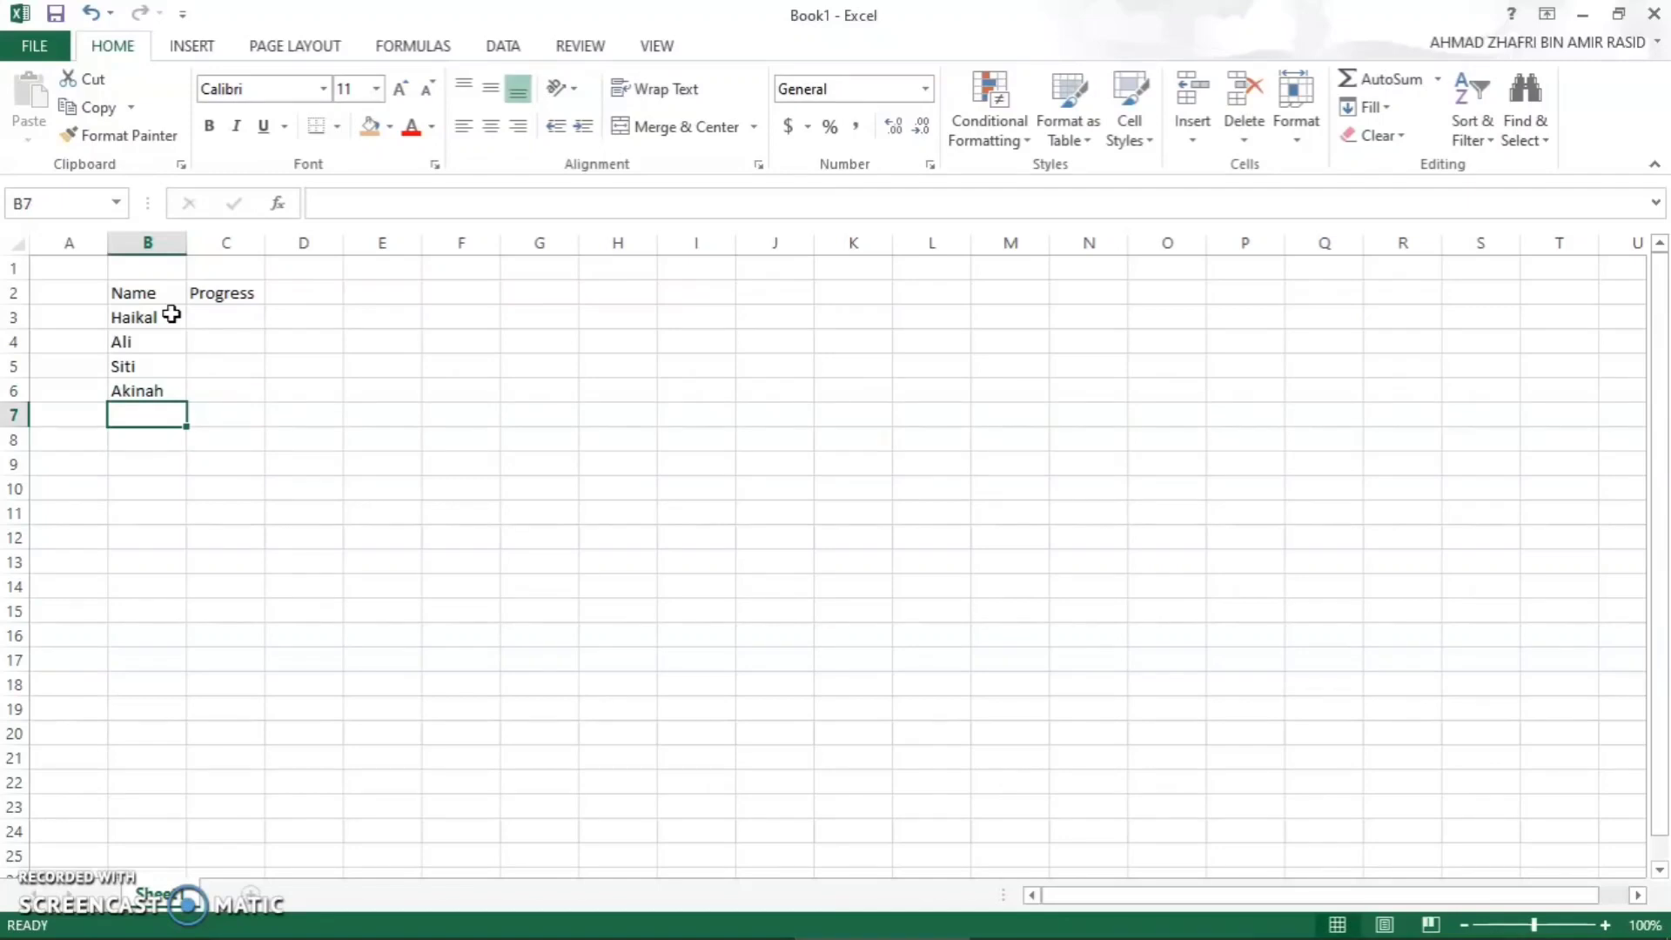
key("Caps_Lock")
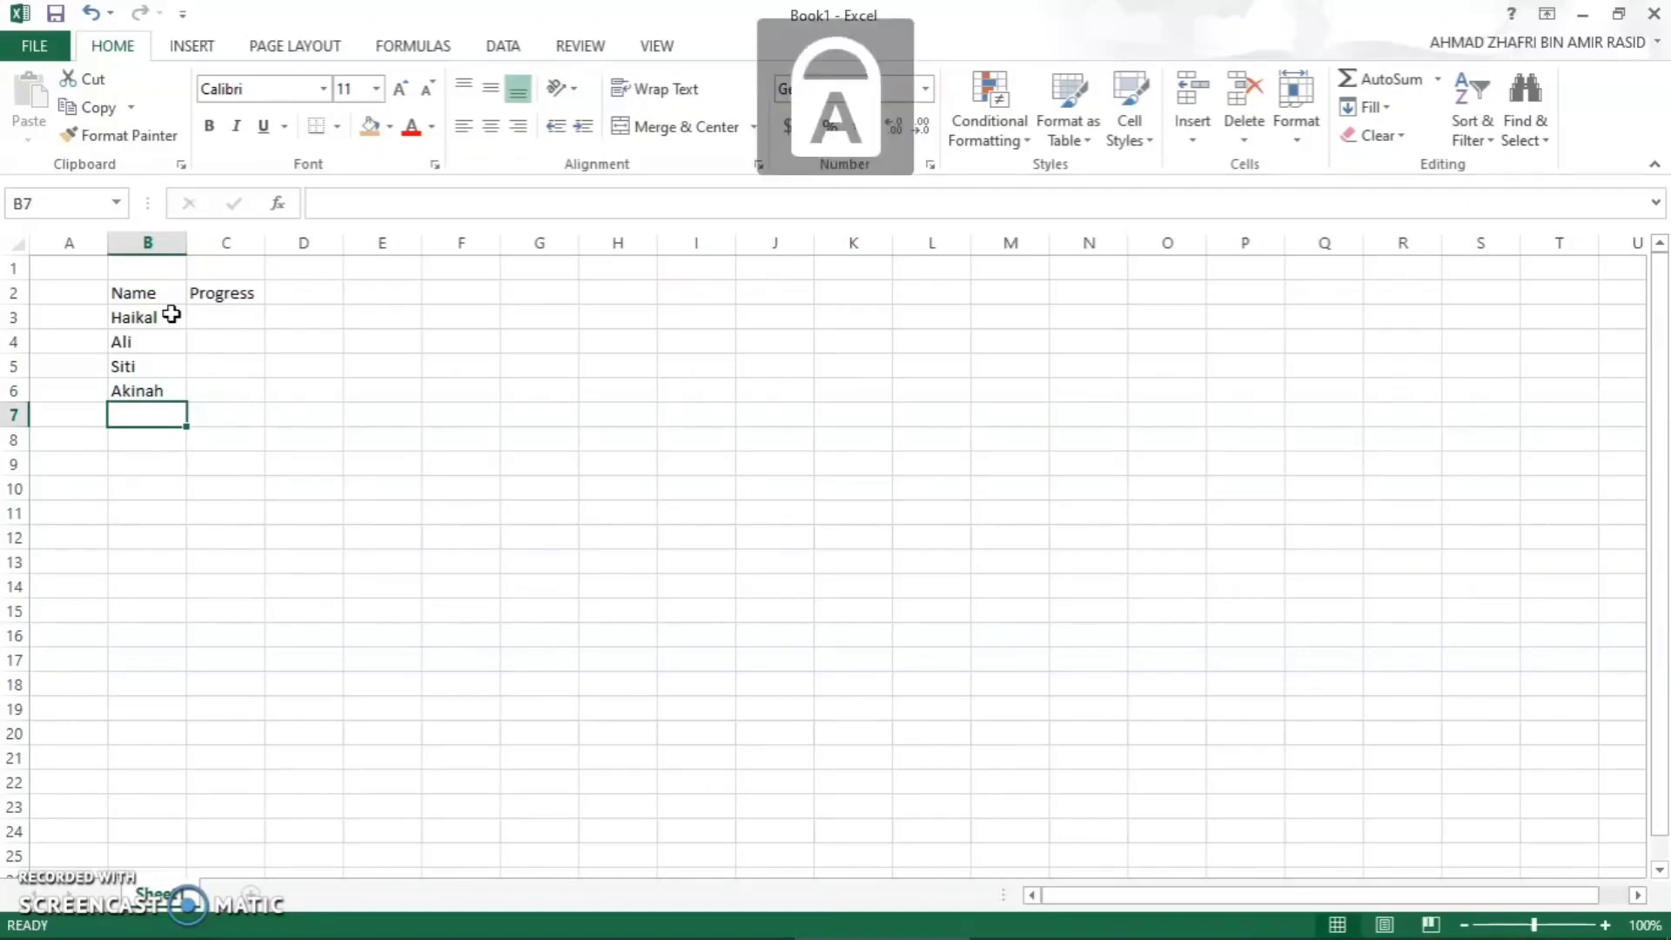
type("Z")
key("Caps_Lock")
type("aki")
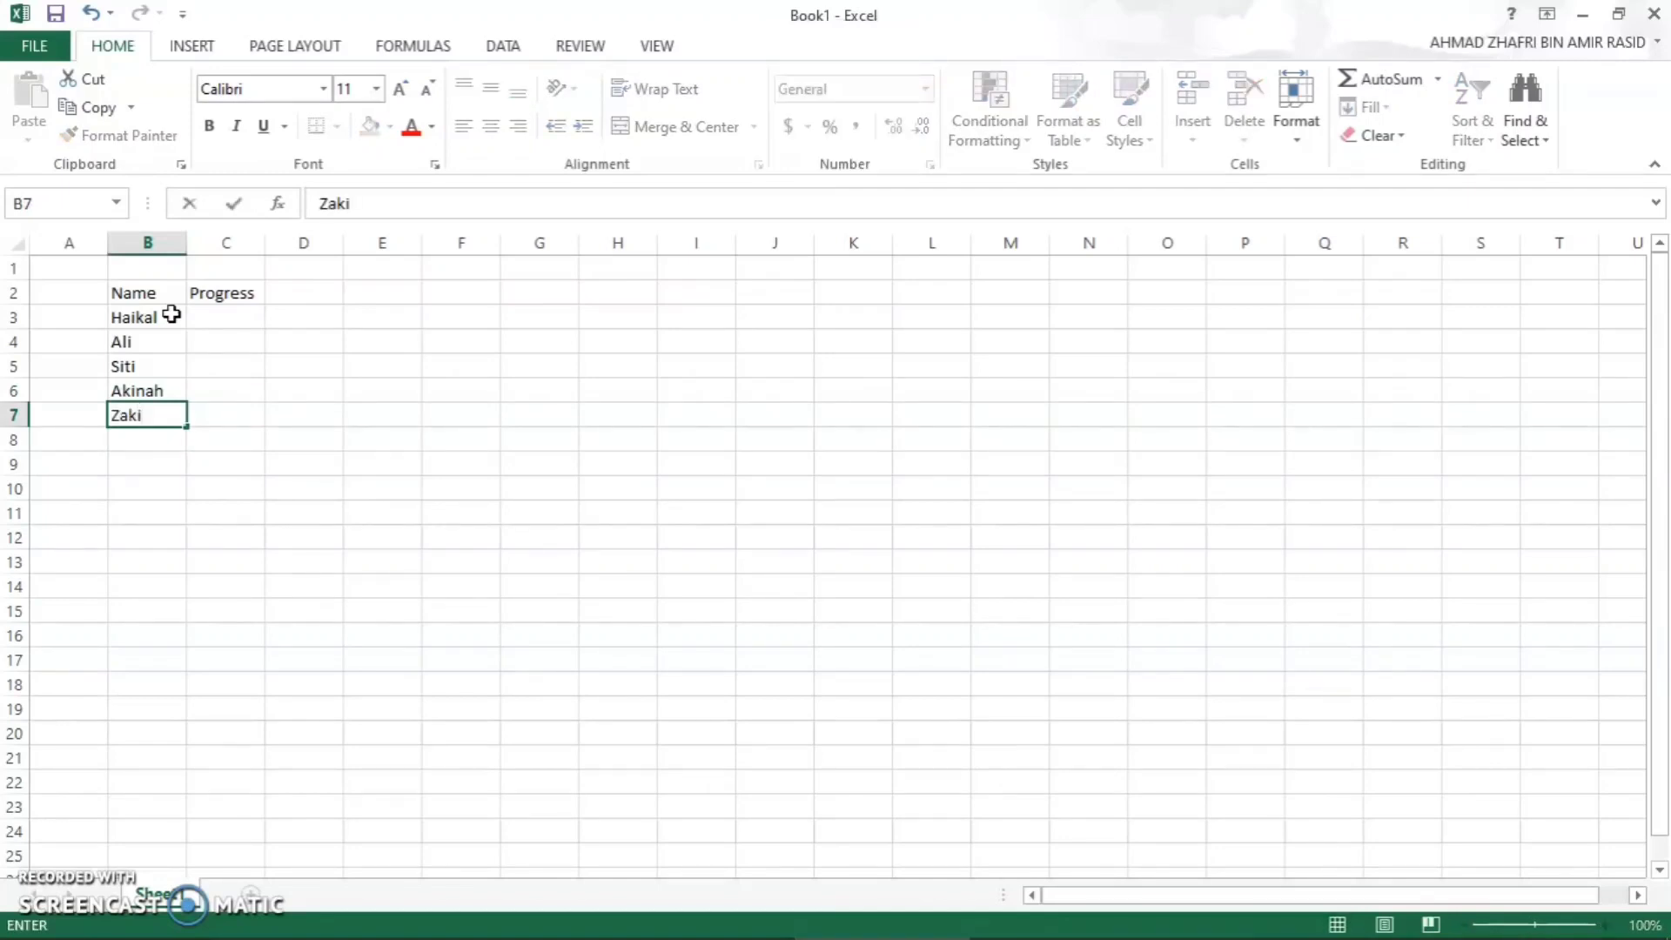
key("Return")
key("Caps_Lock")
type("E")
key("Caps_Lock")
type("dw")
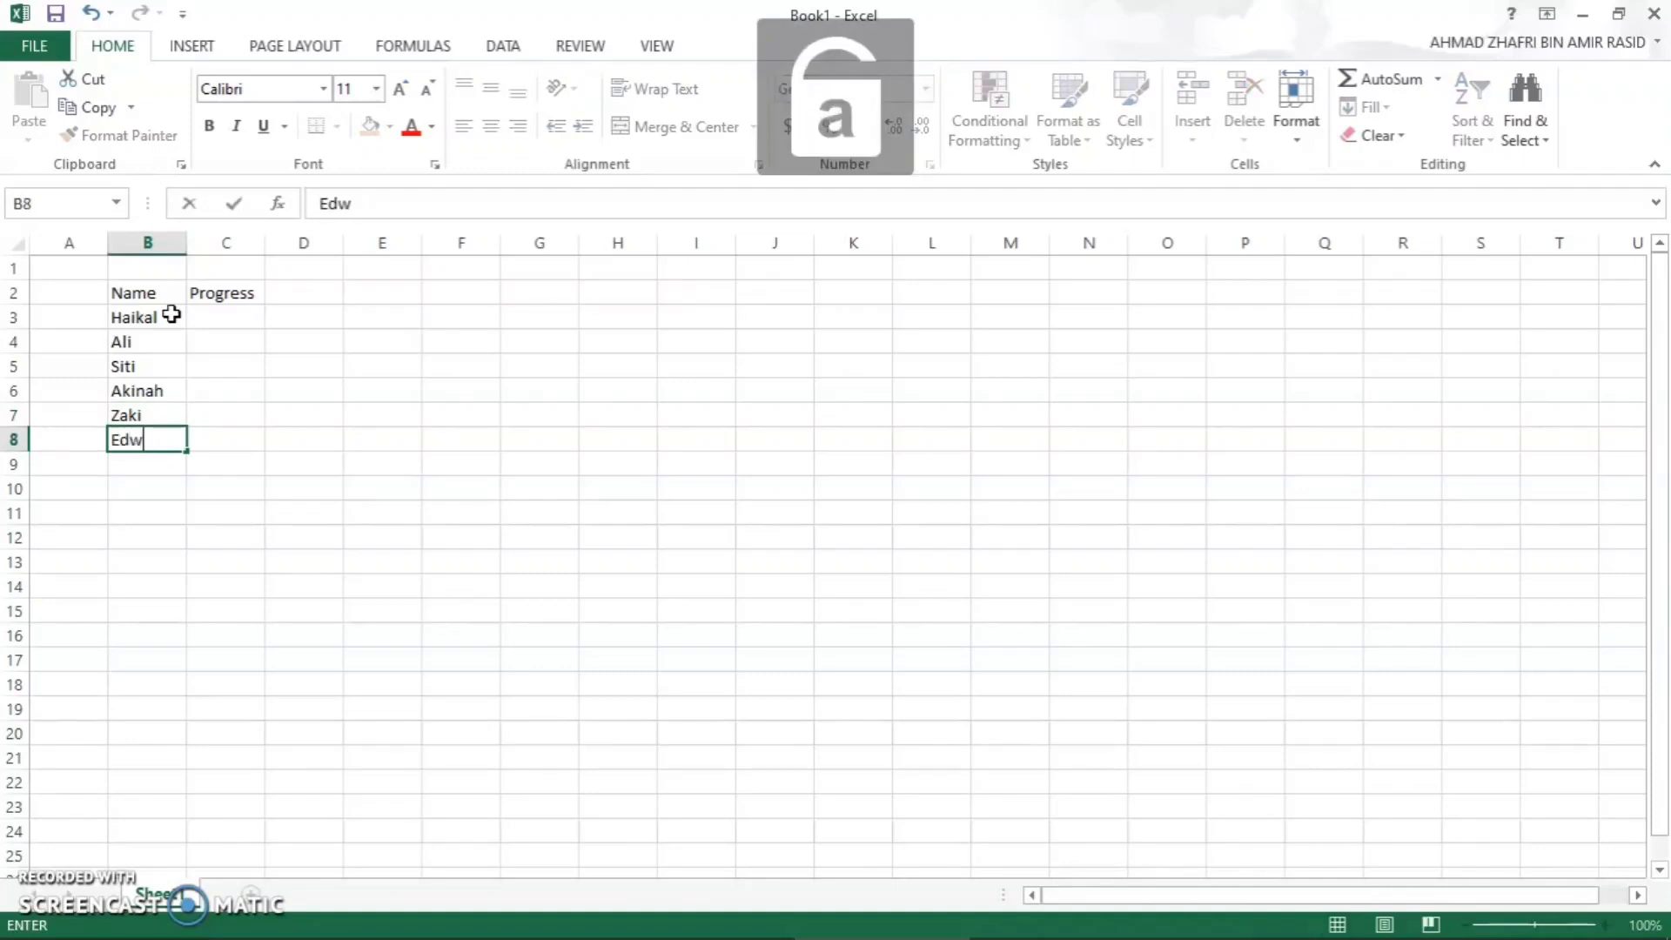
type("ard")
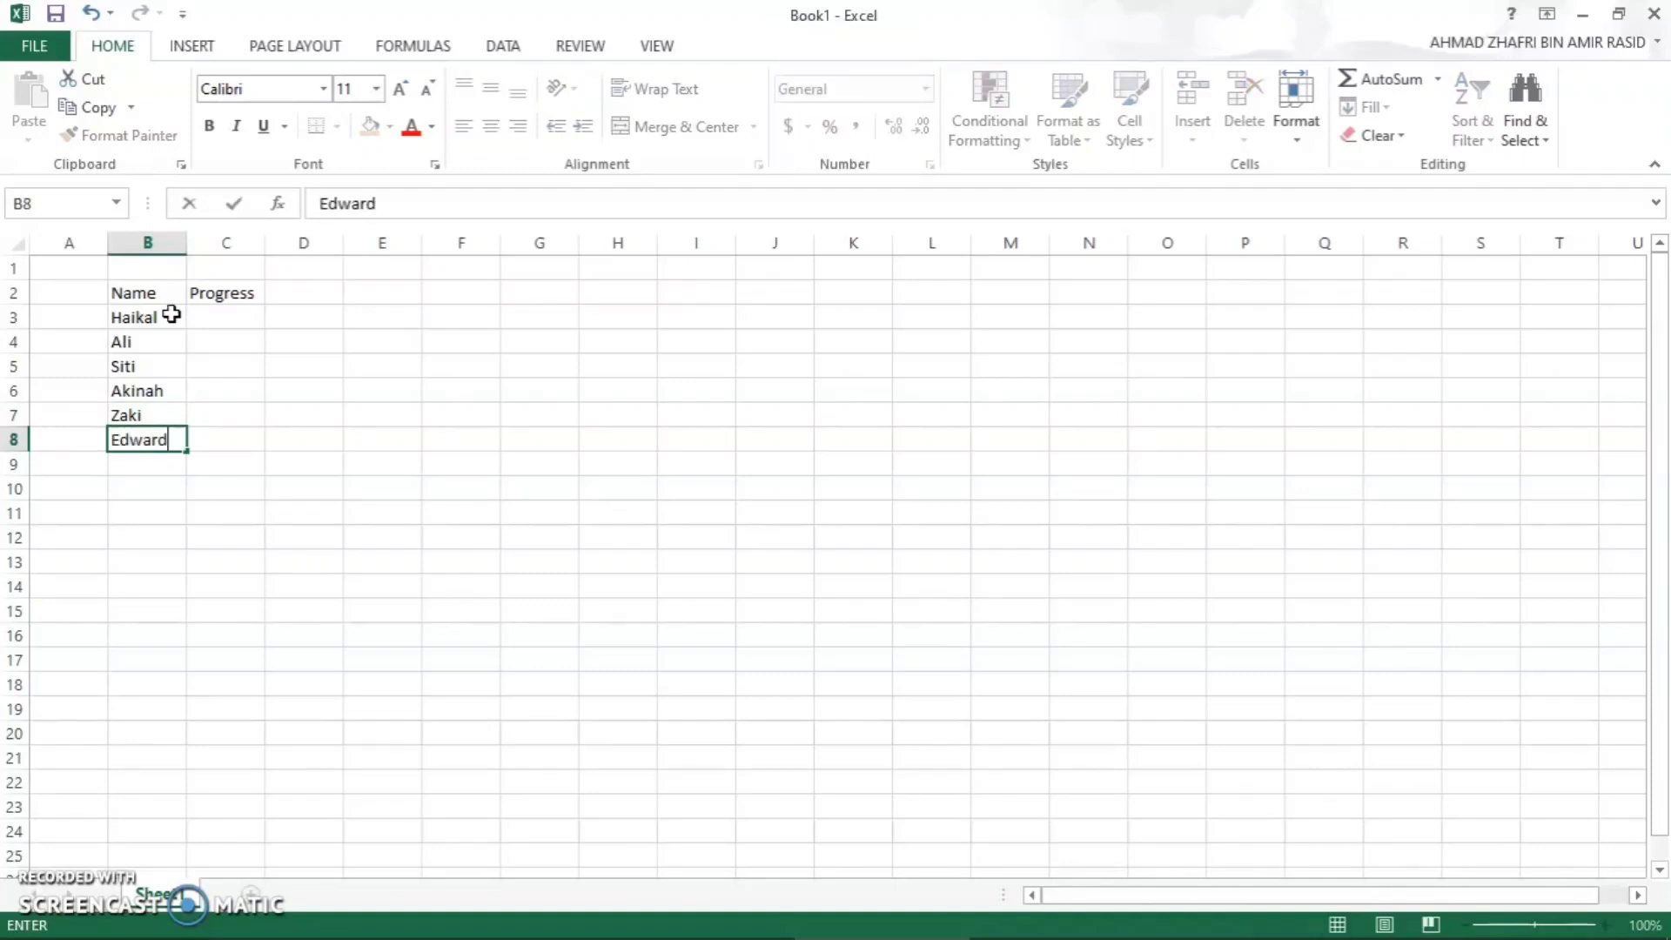
- Enter the progress percentages 50%, 70% and 40% in cells C3 to C5
left_click(238, 325)
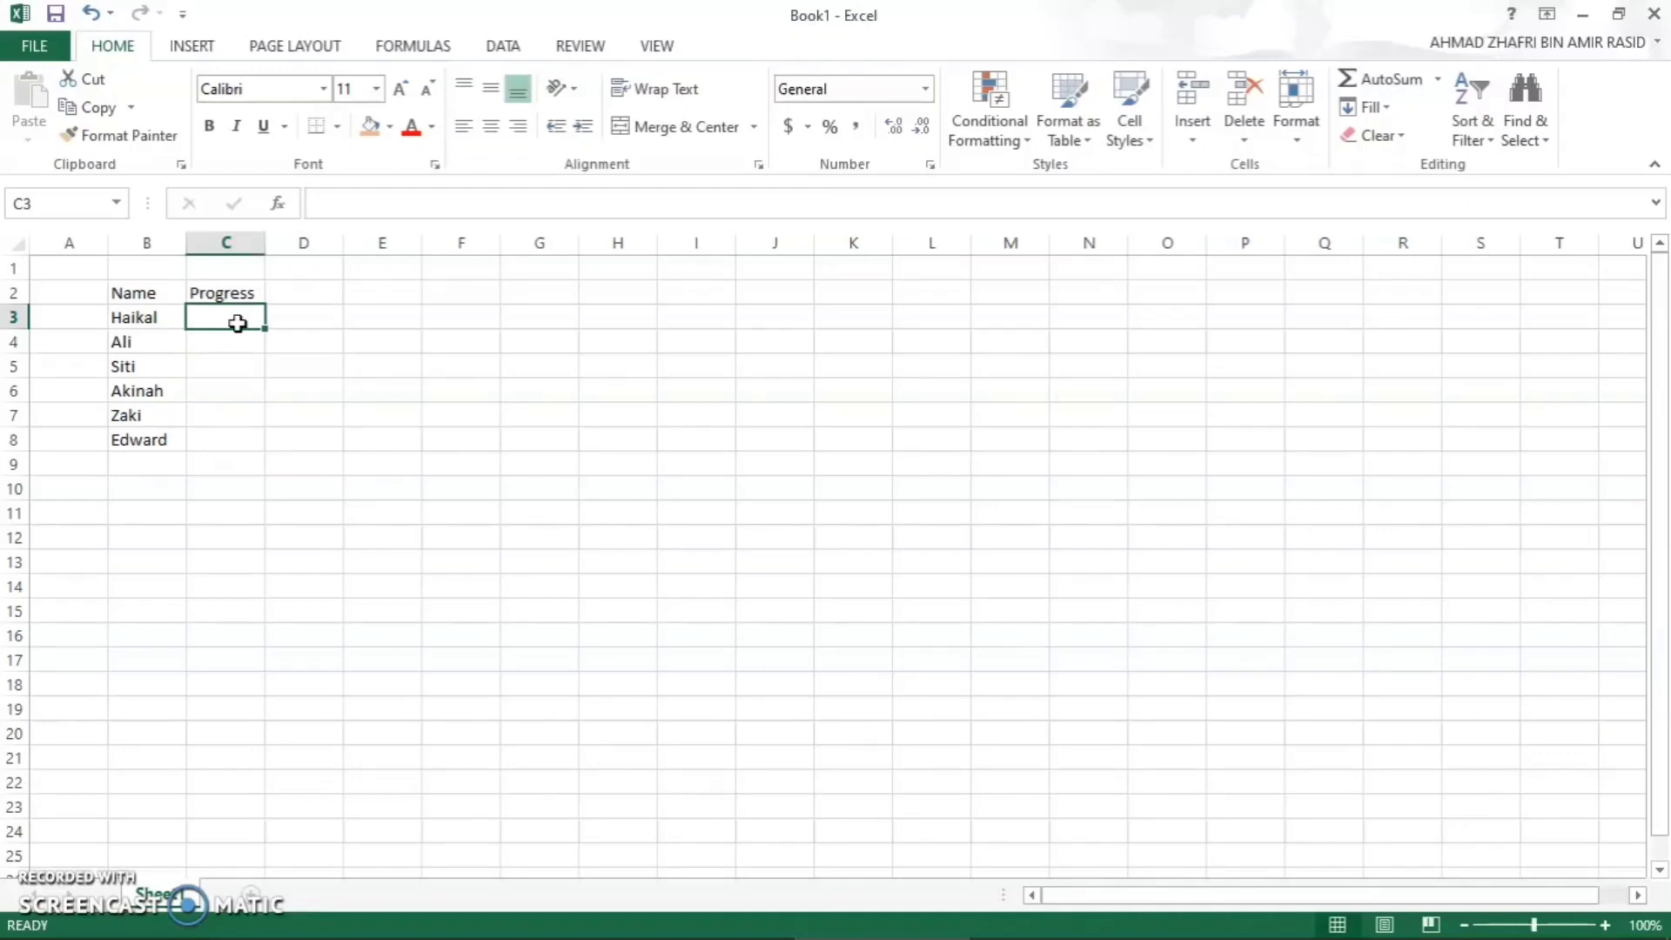
type("50")
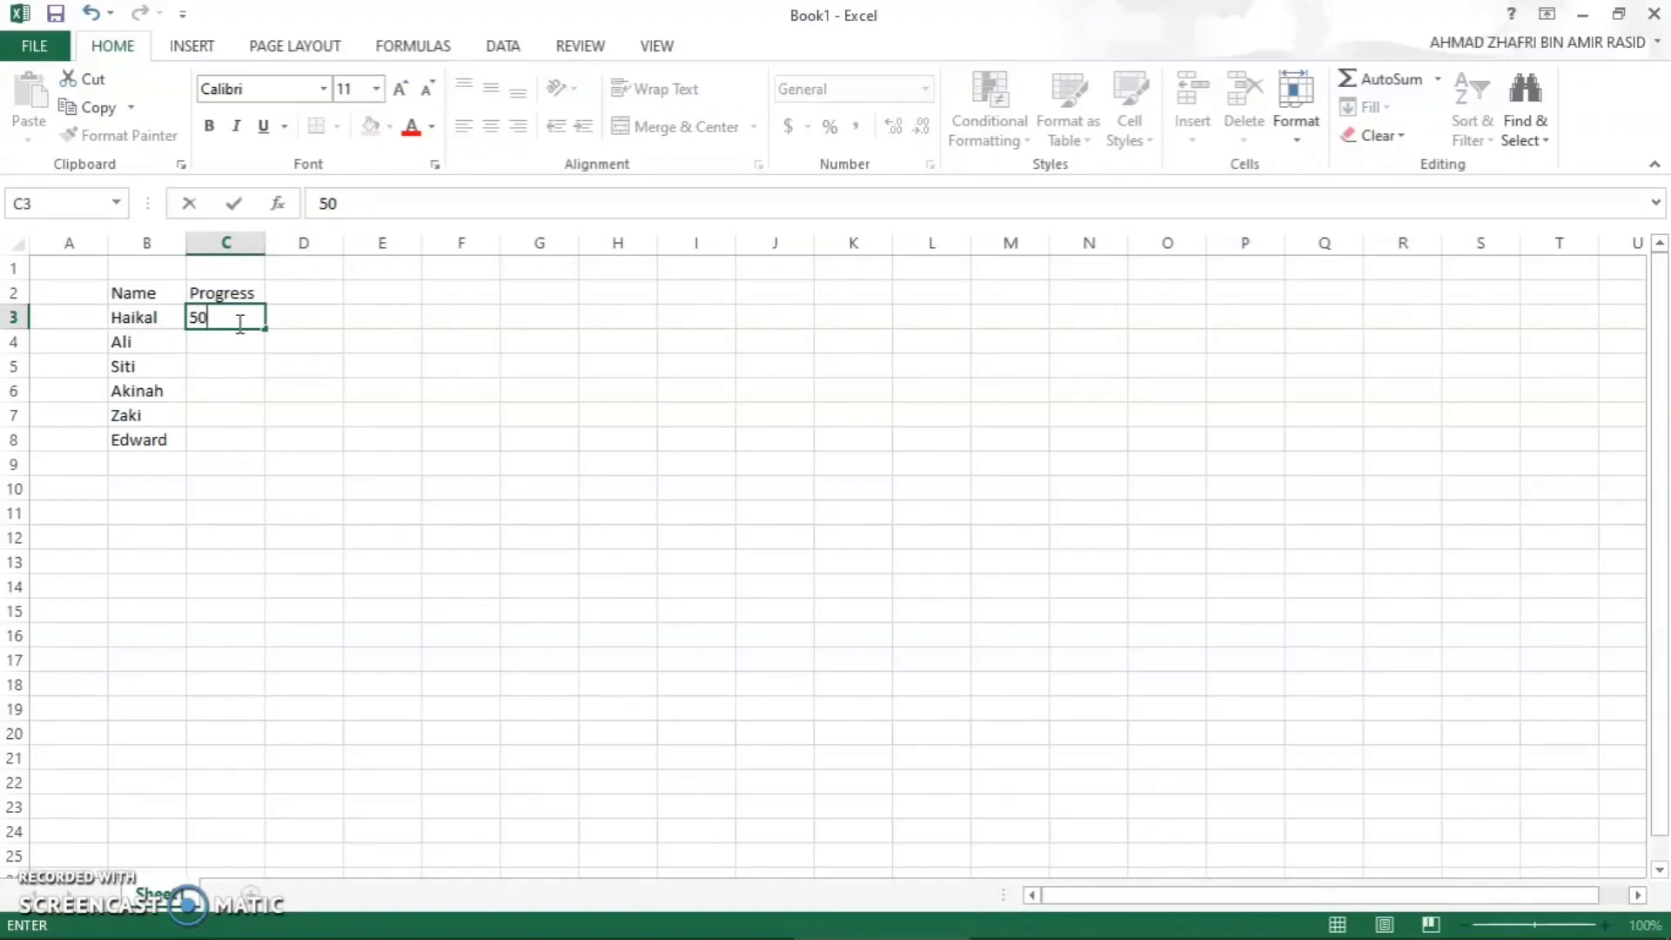
type("%")
key("Return")
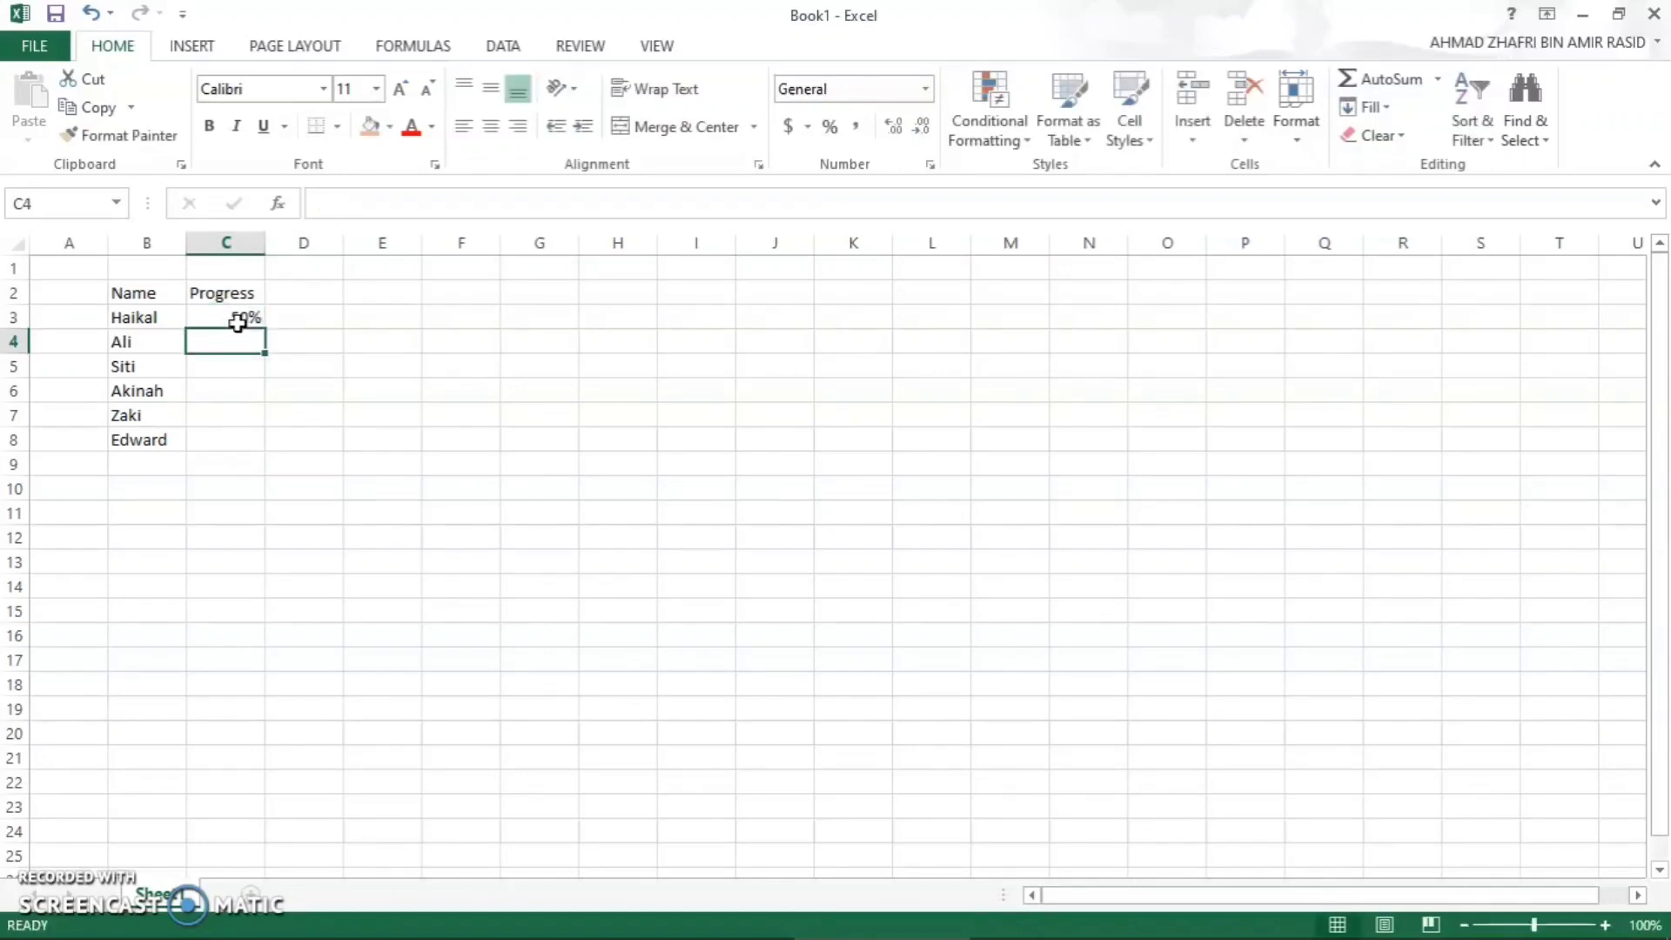
type("70&")
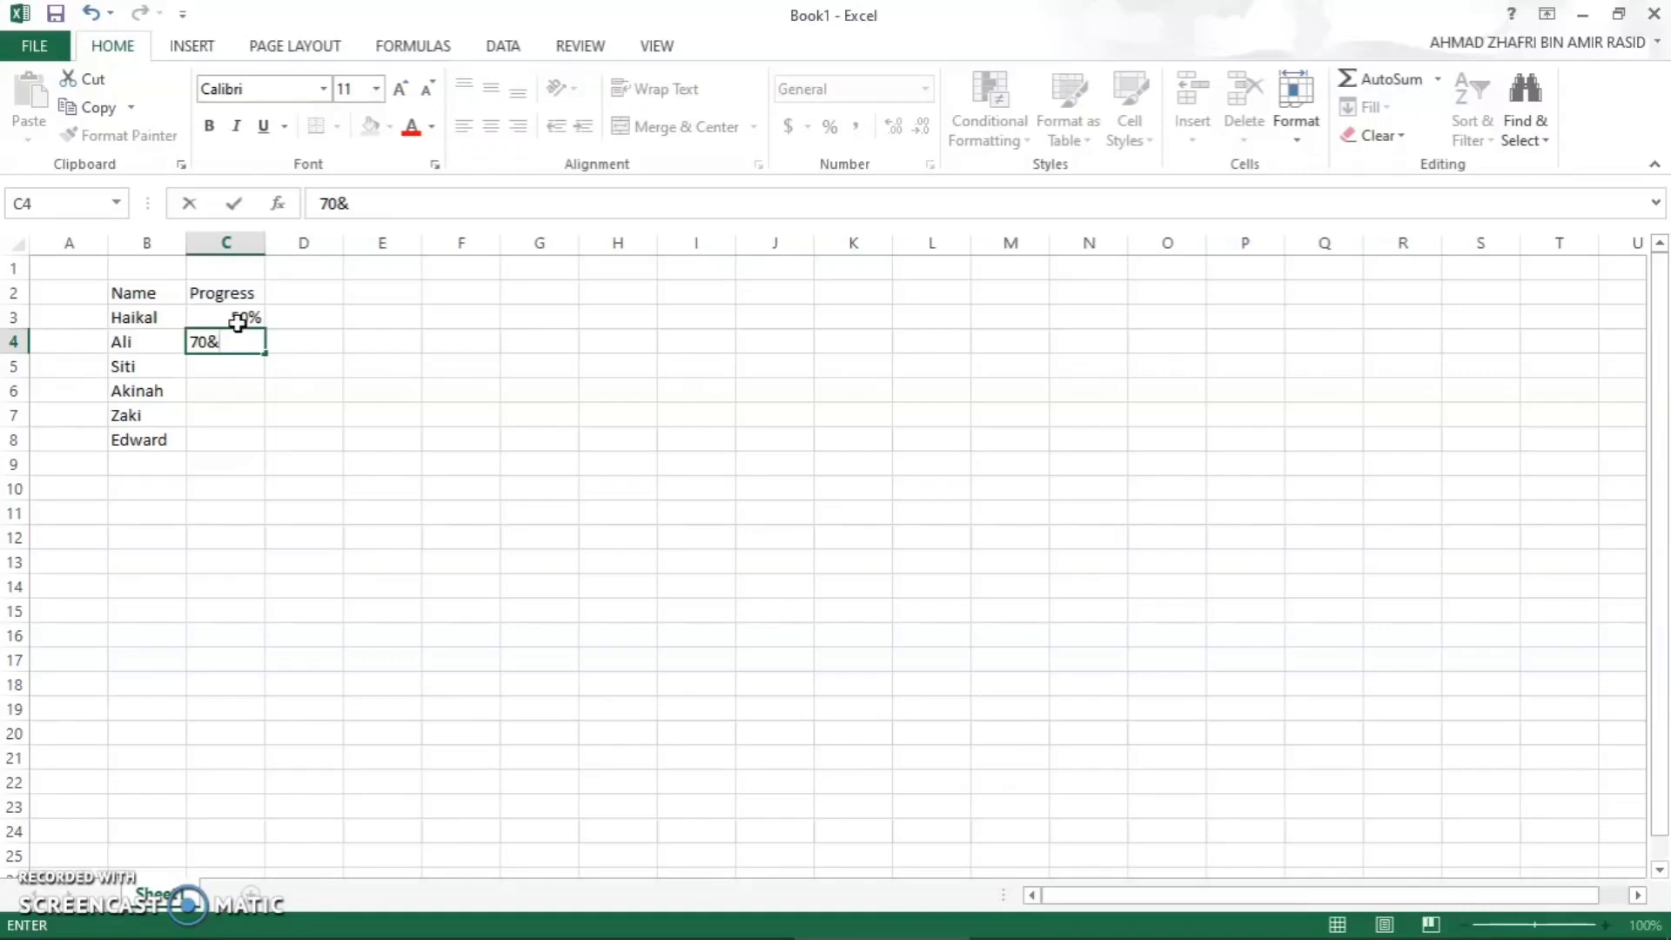
key("BackSpace")
type("%")
key("Return")
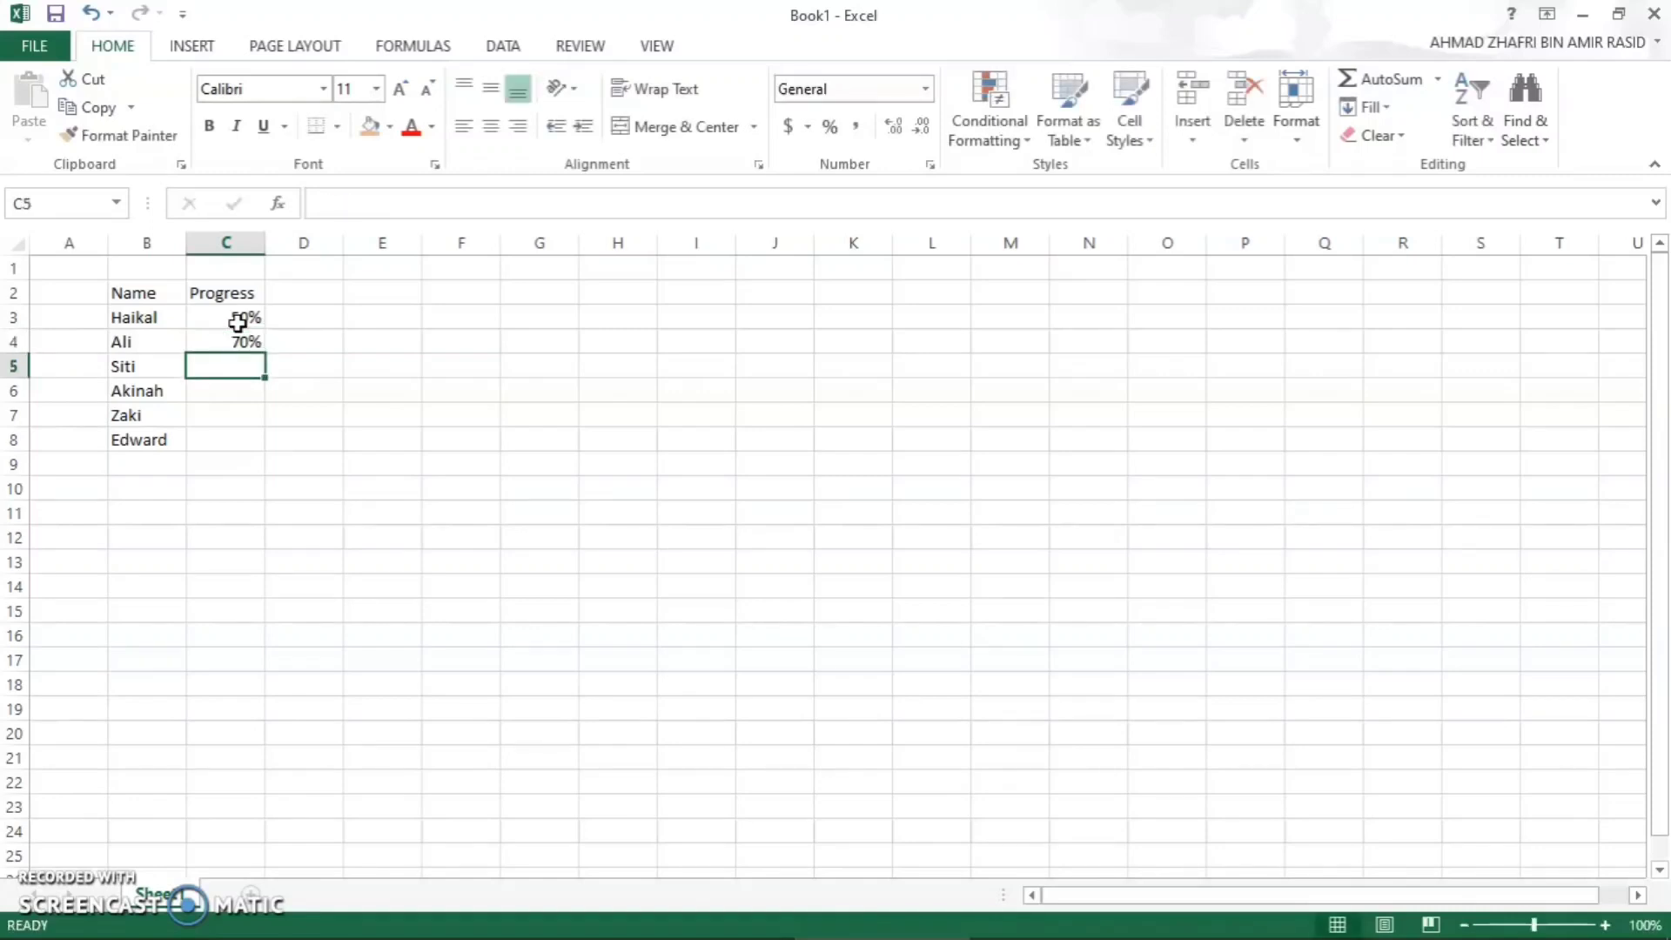
type("40%")
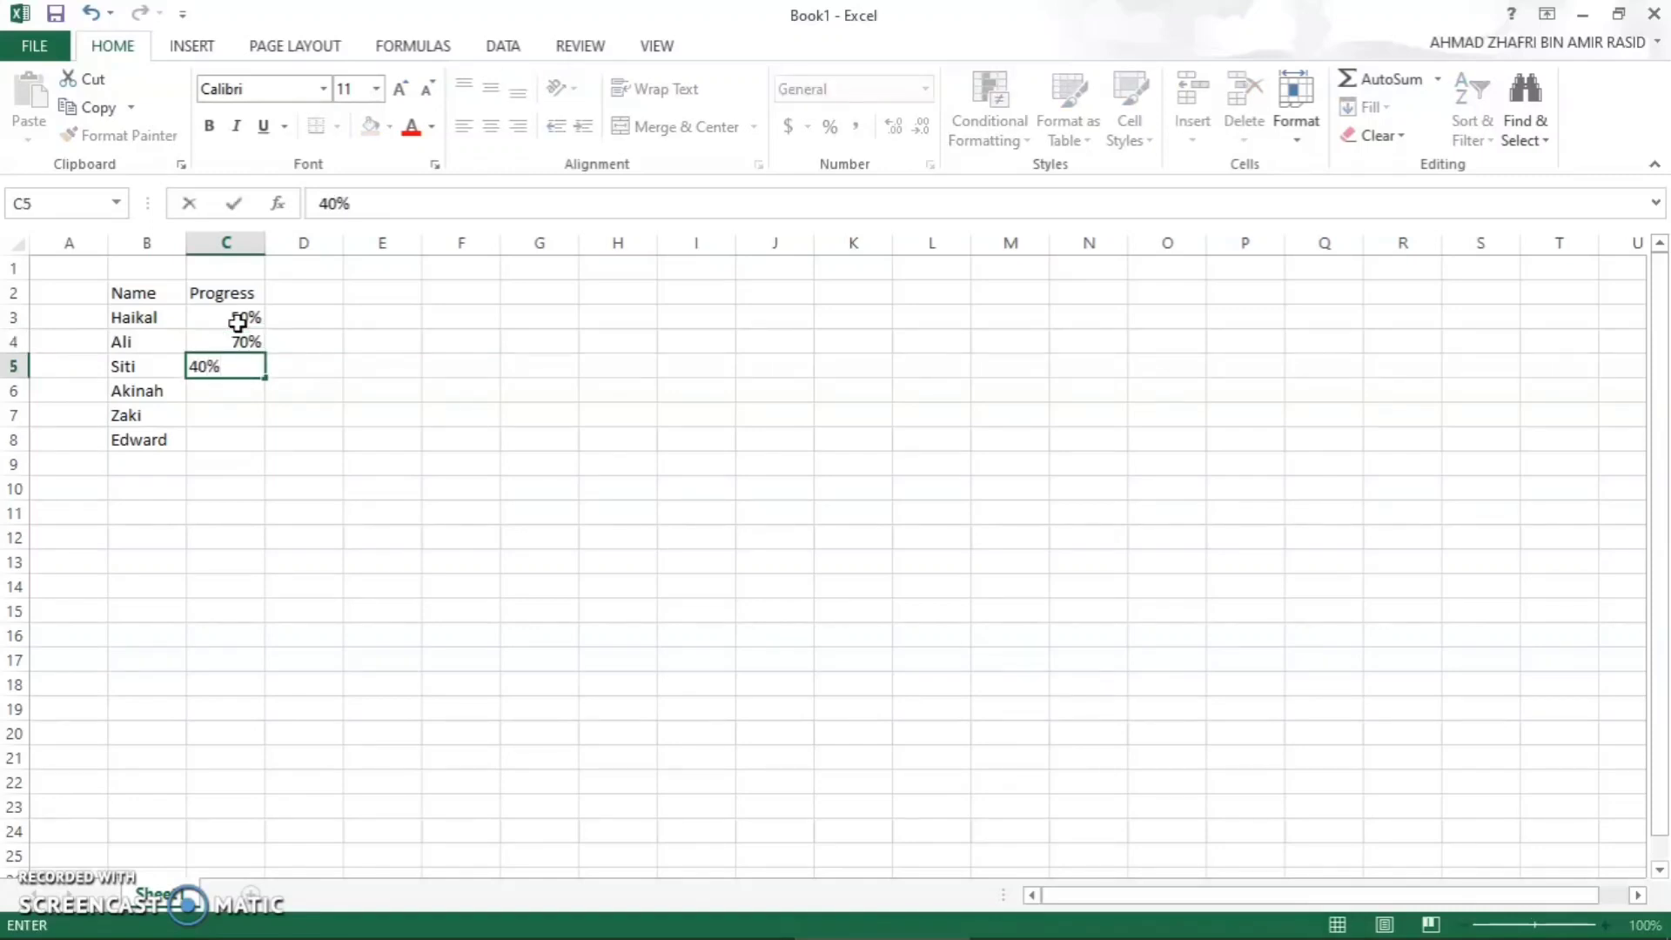
key("Return")
- Complete the Progress column with 90%, 46% and 80% in cells C6 to C8
type("90")
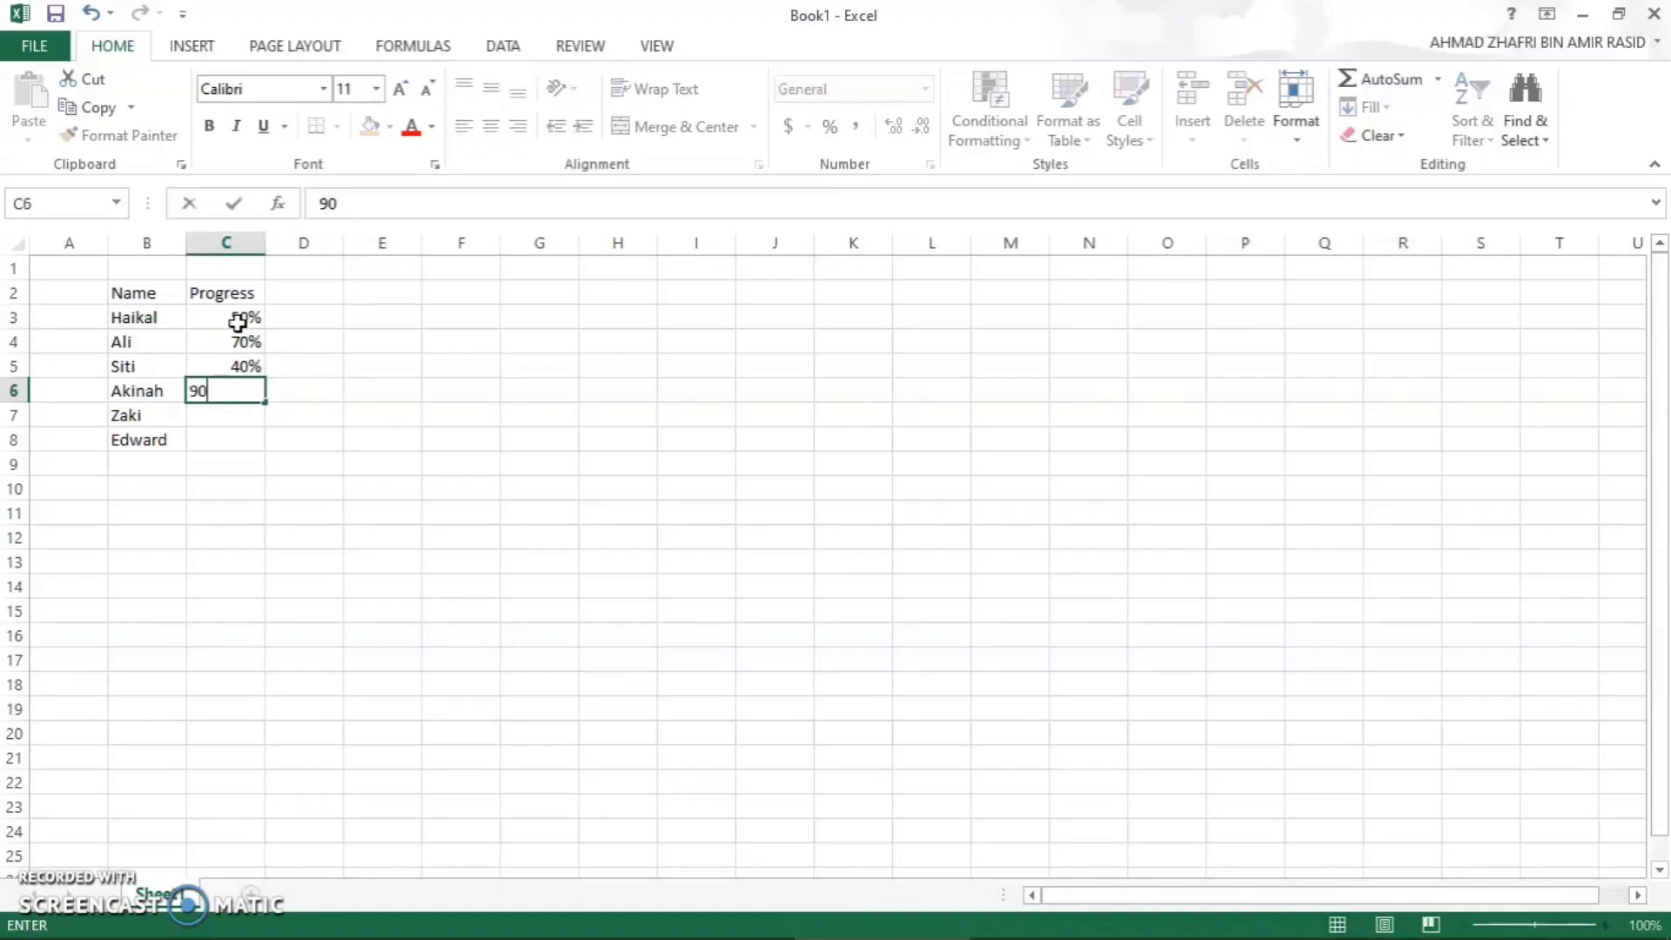
type("%")
key("Return")
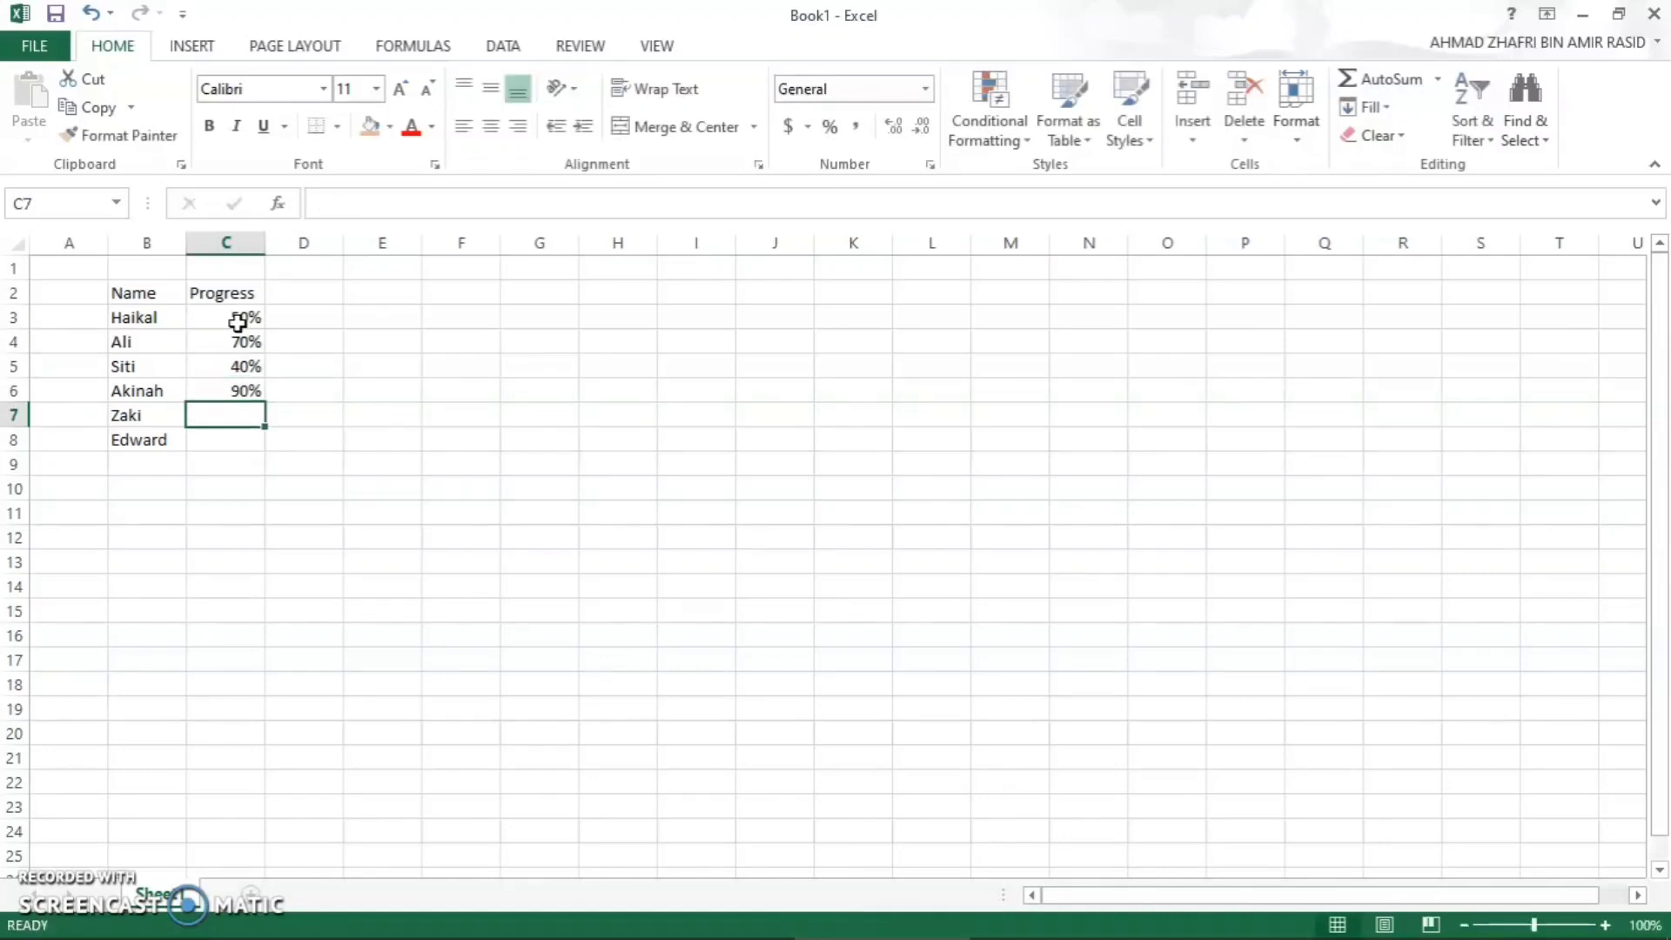
type("46%")
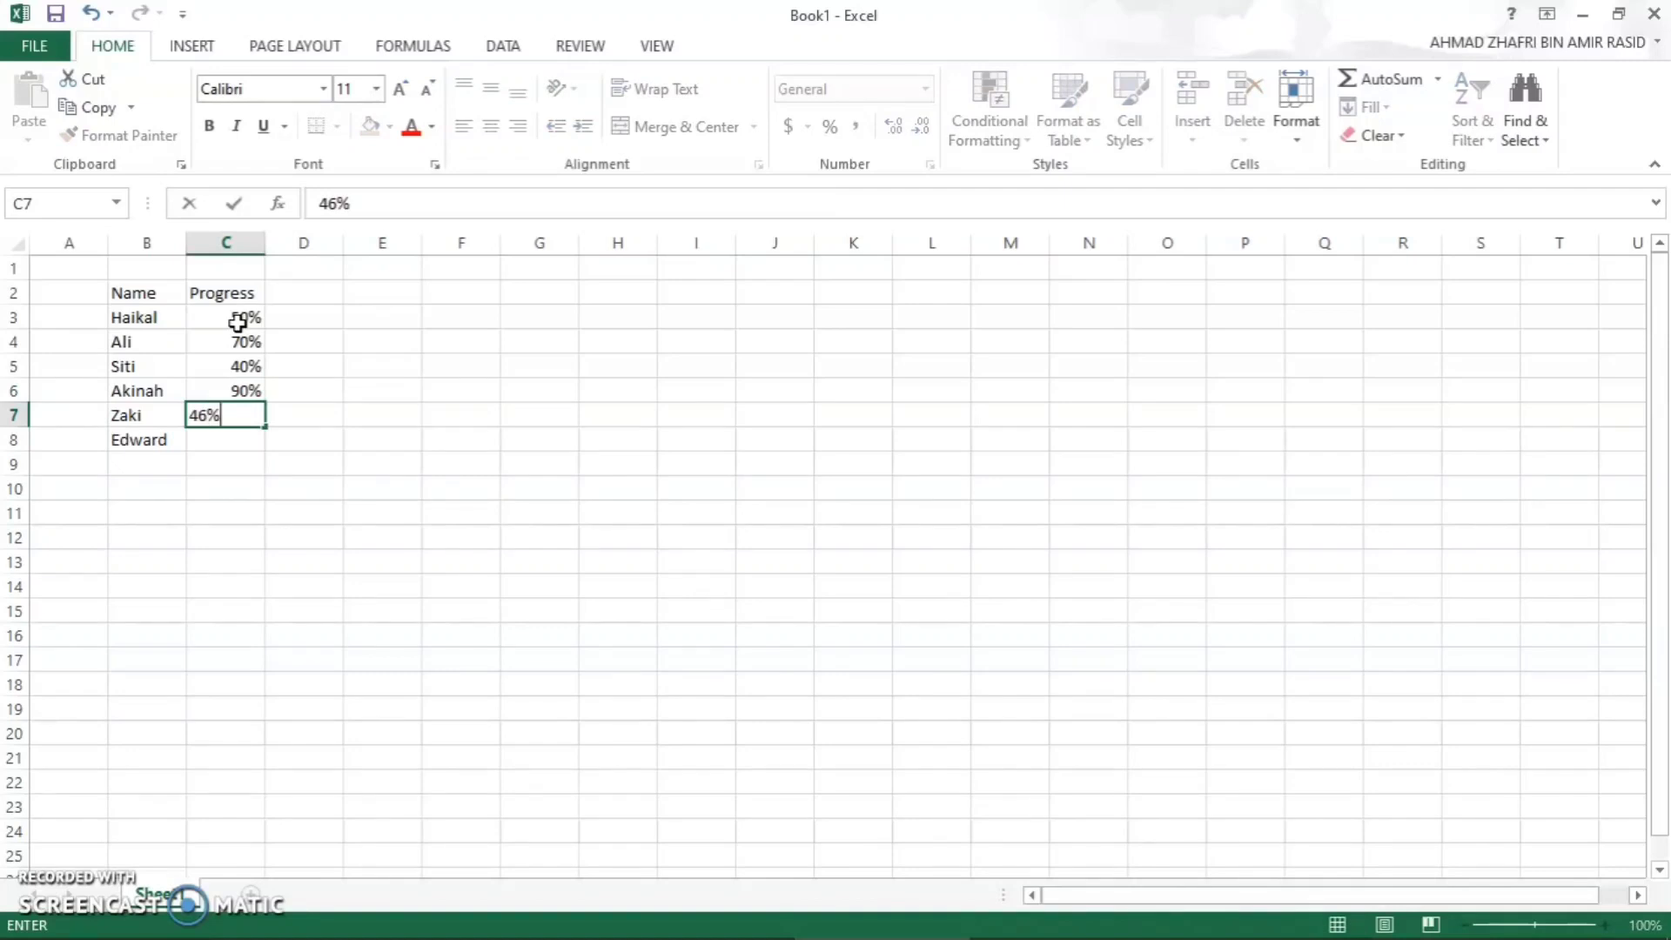
key("Return")
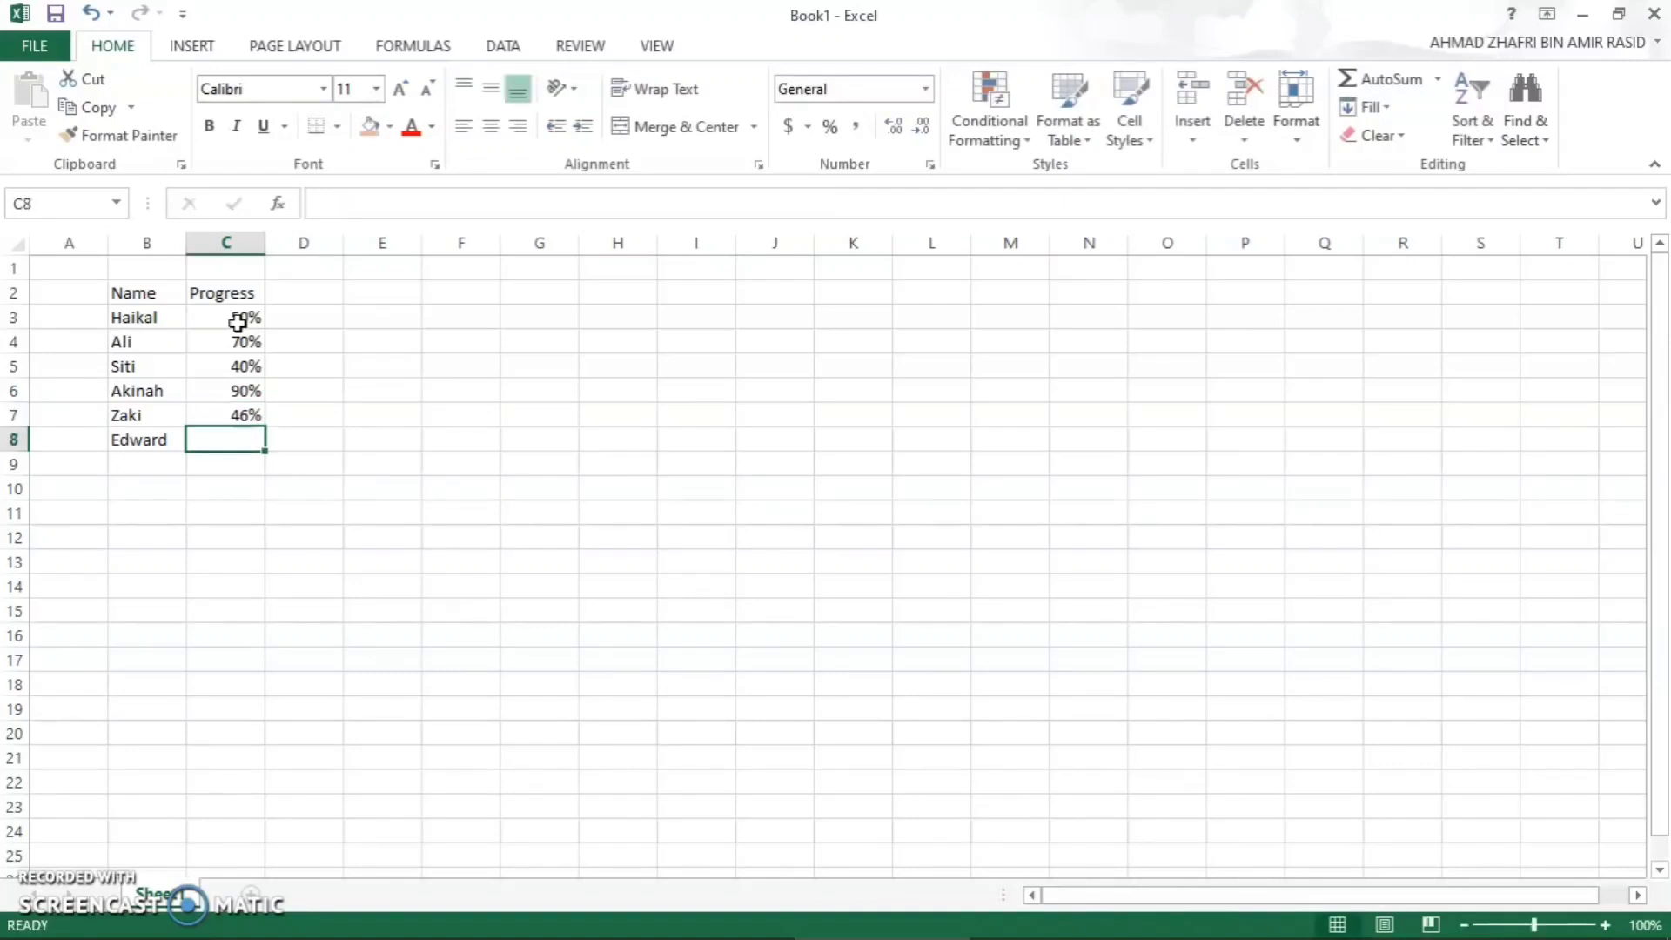
type("80%")
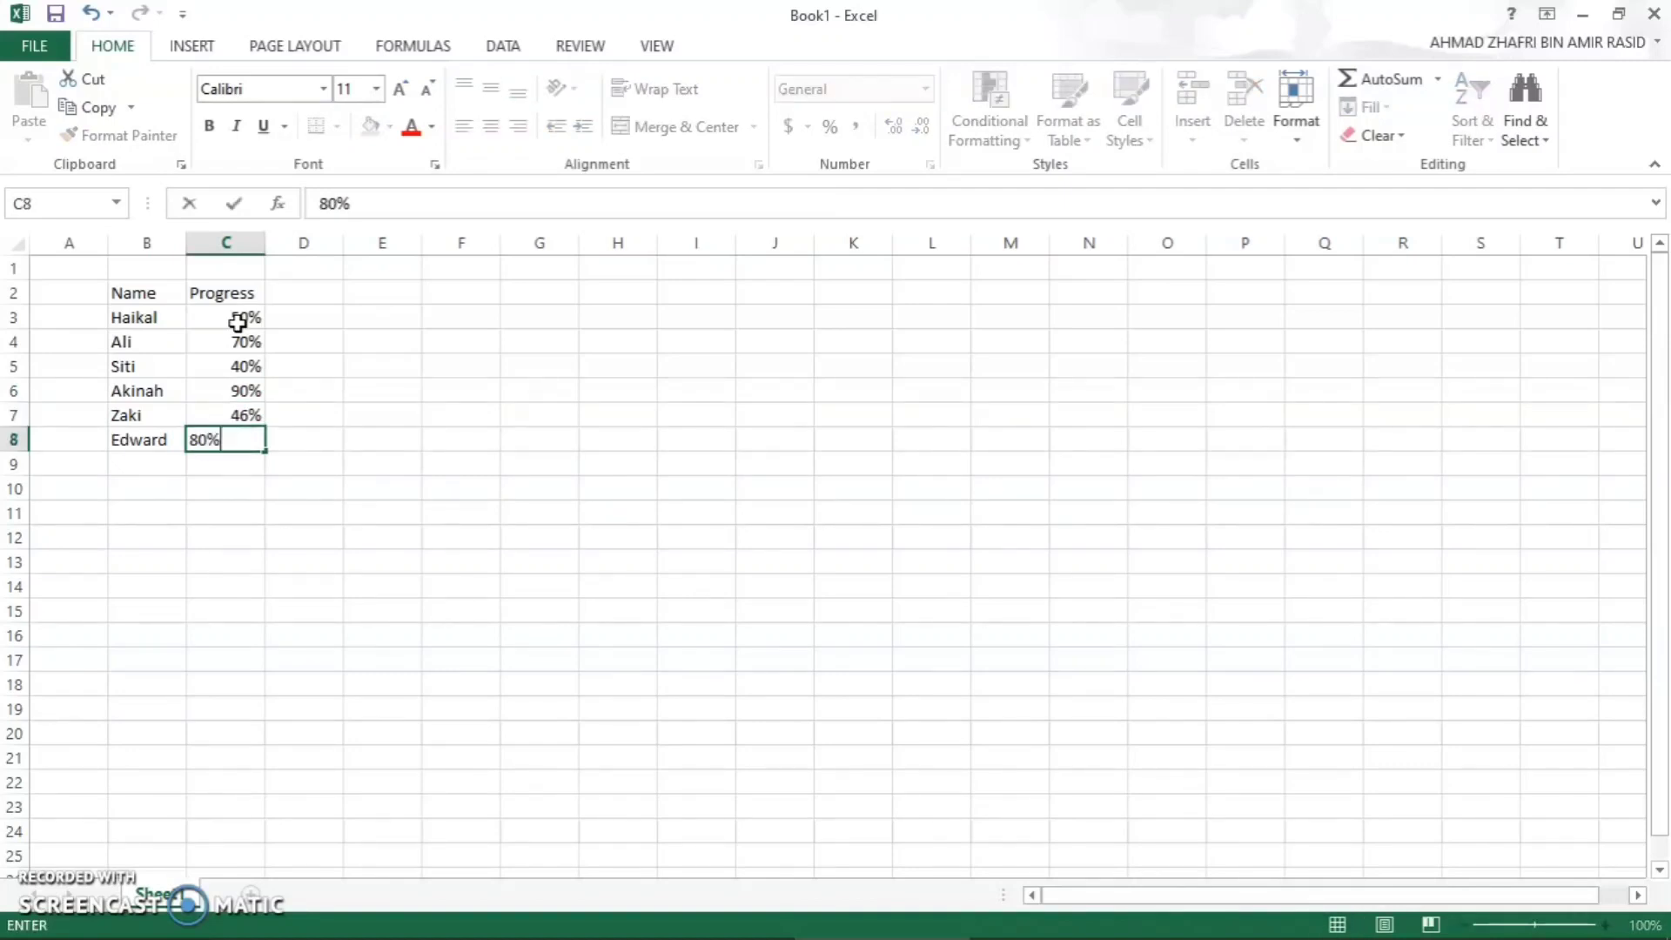
key("Return")
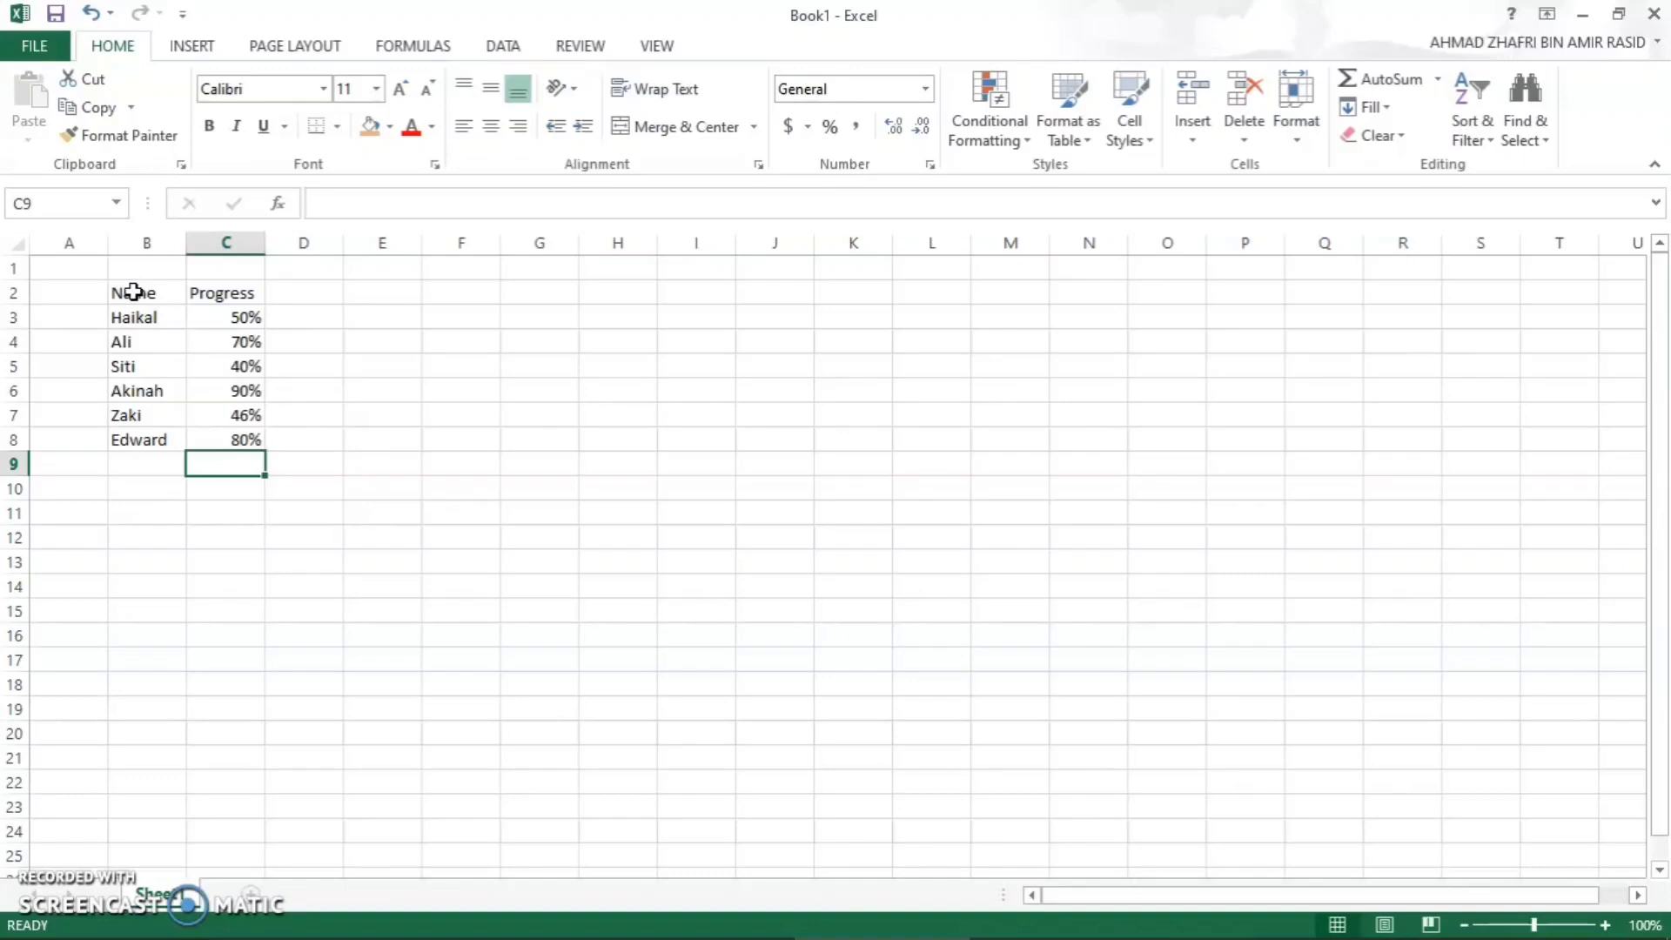
- Format the table in B2:C8 with cell borders, an orange header fill and centred headers and percentages
left_click_drag(132, 292, 191, 343)
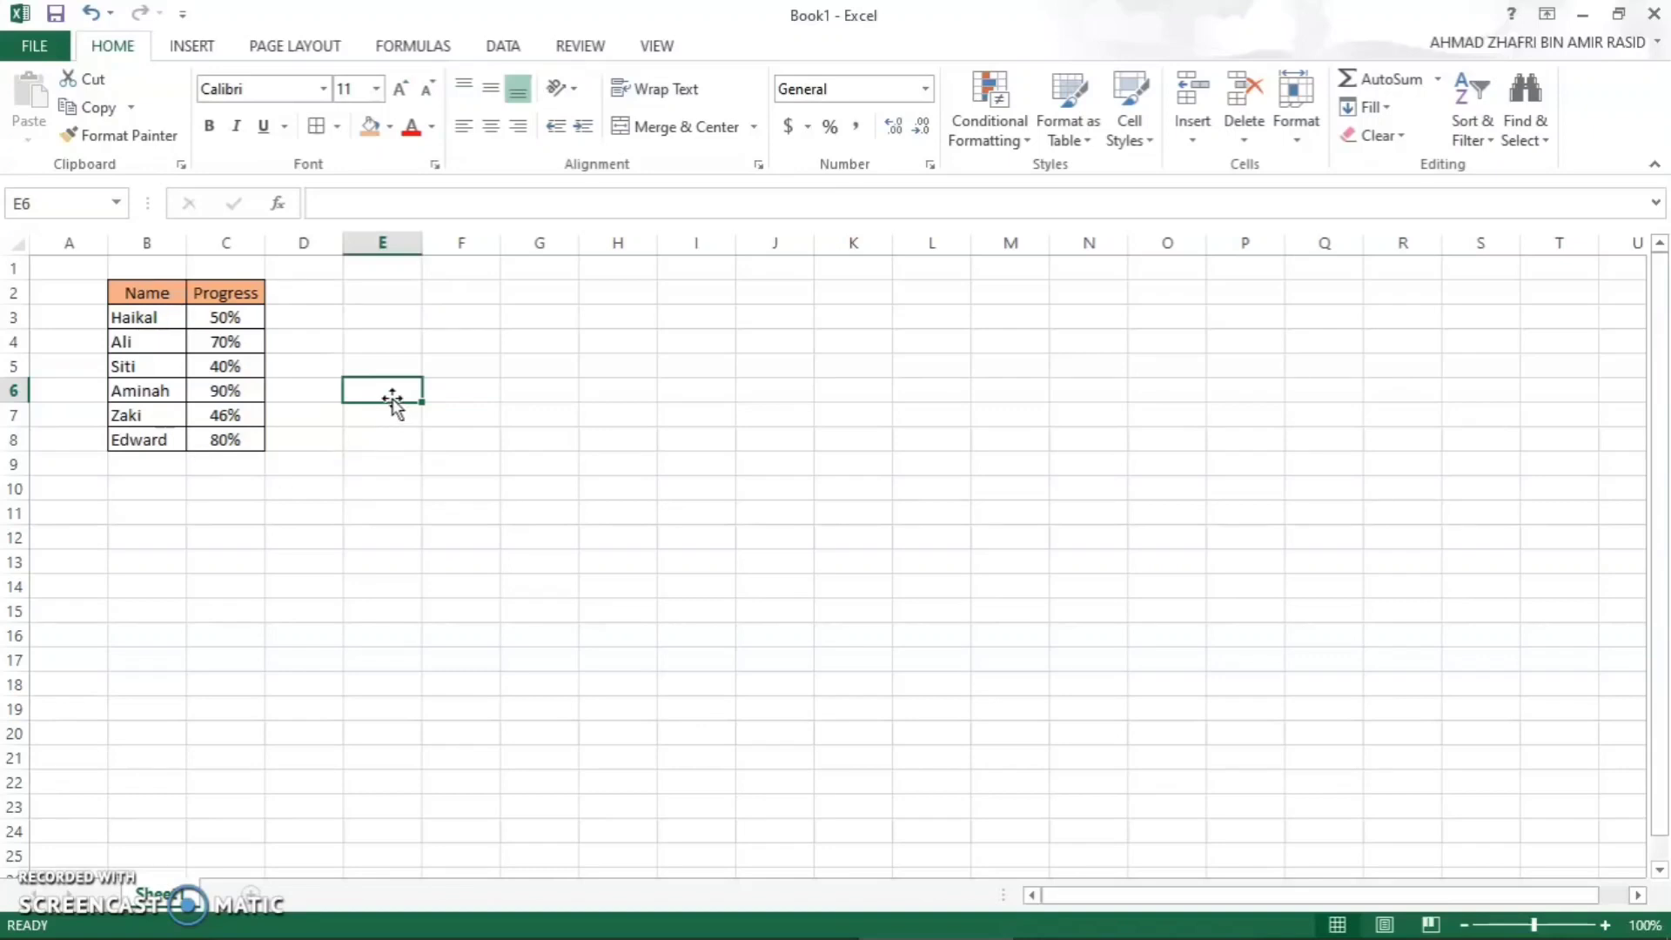
- Enter the formula =REPT("|",C3*100) in cell D3
left_click(329, 322)
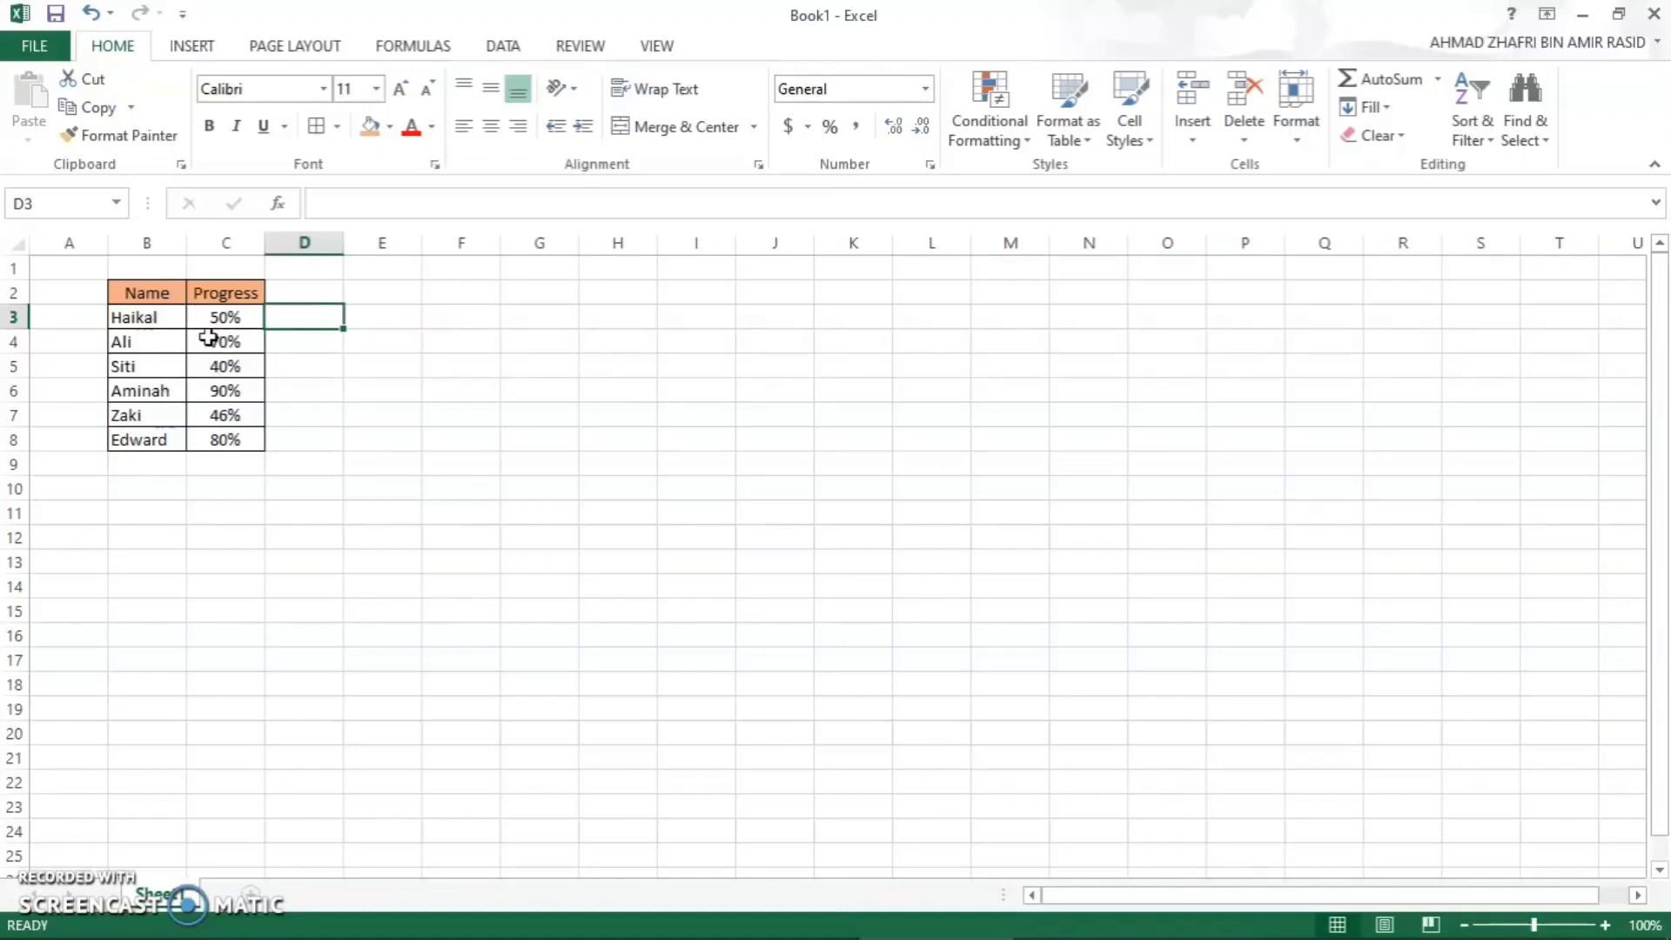
double_click(309, 319)
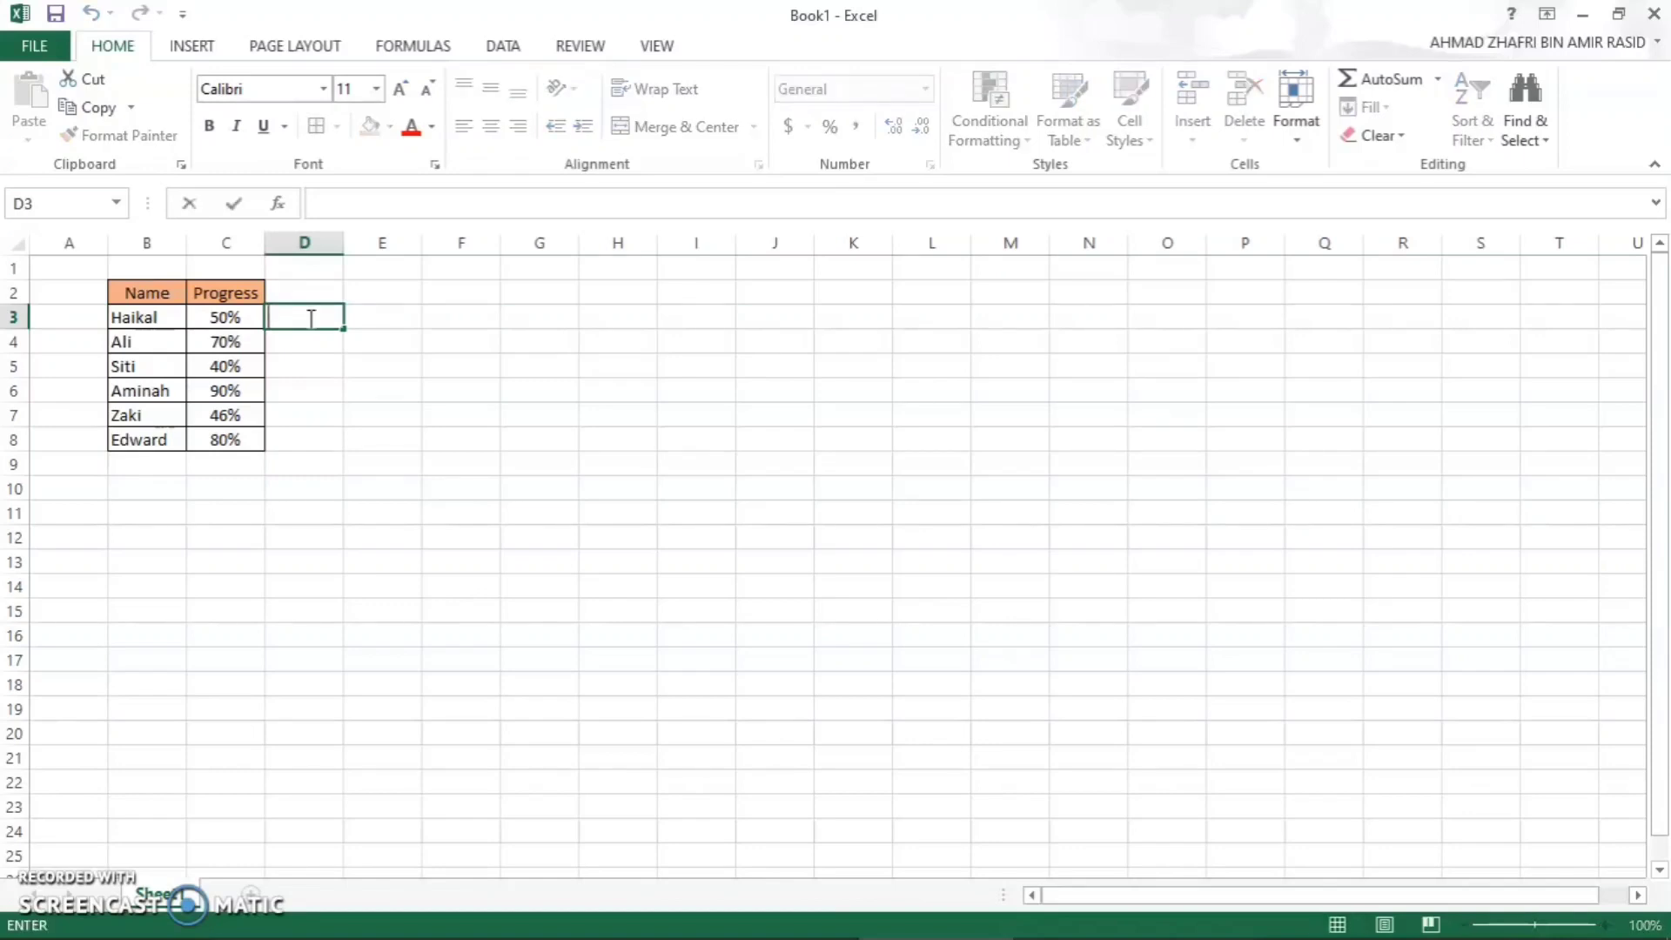
type("=")
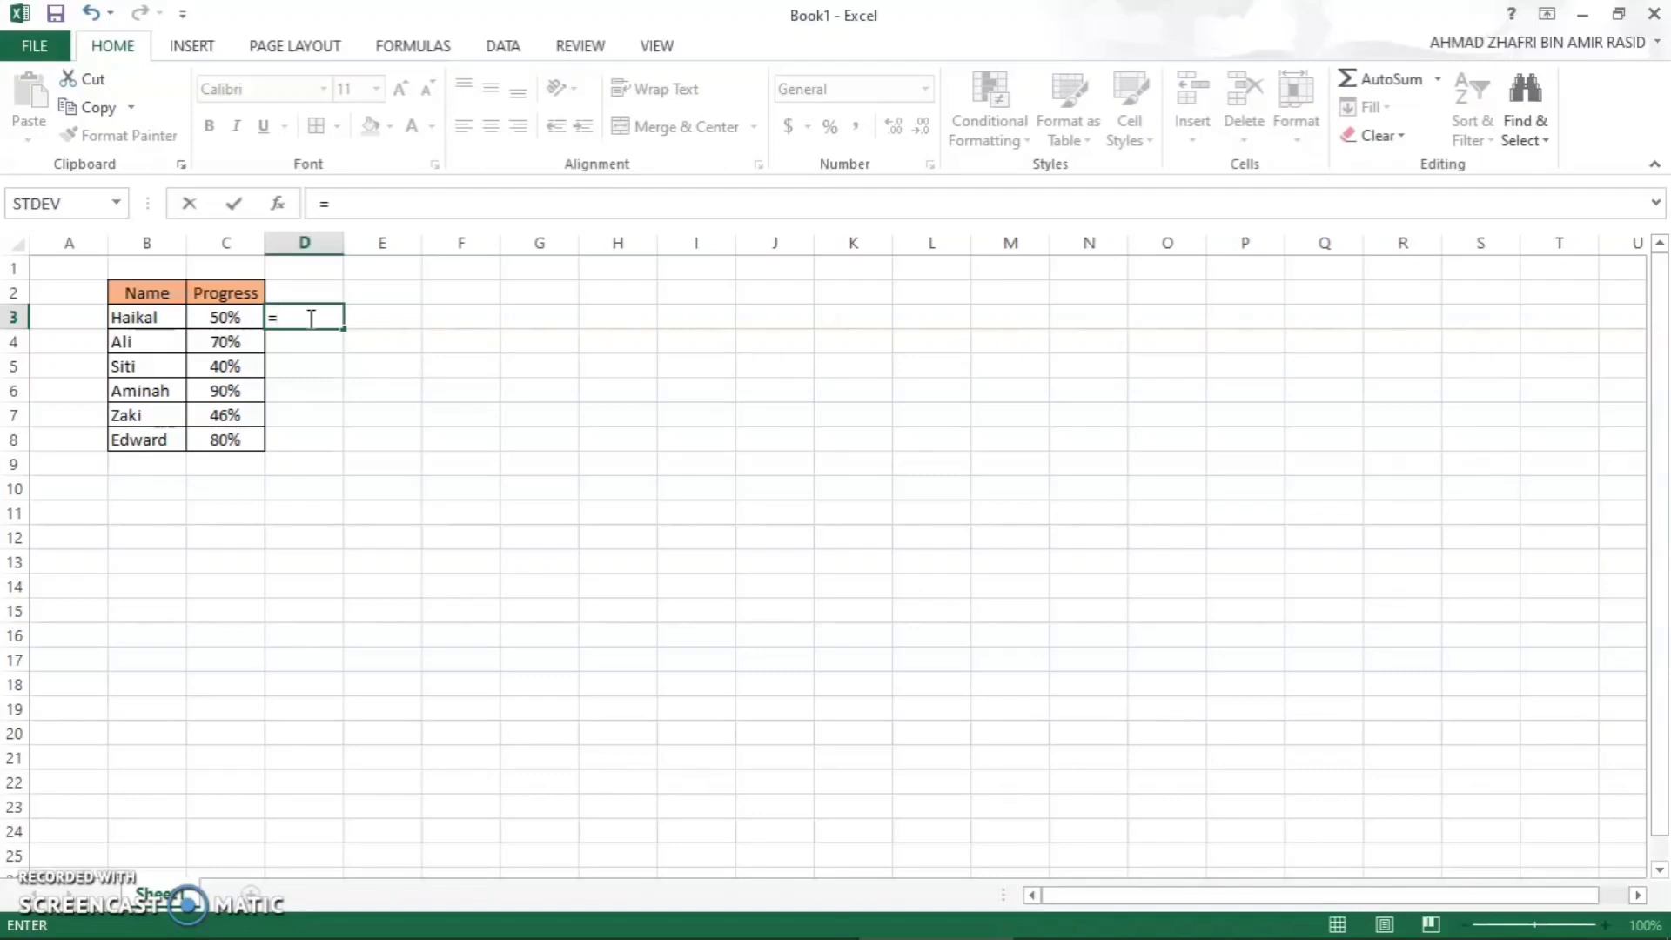
type("REPT")
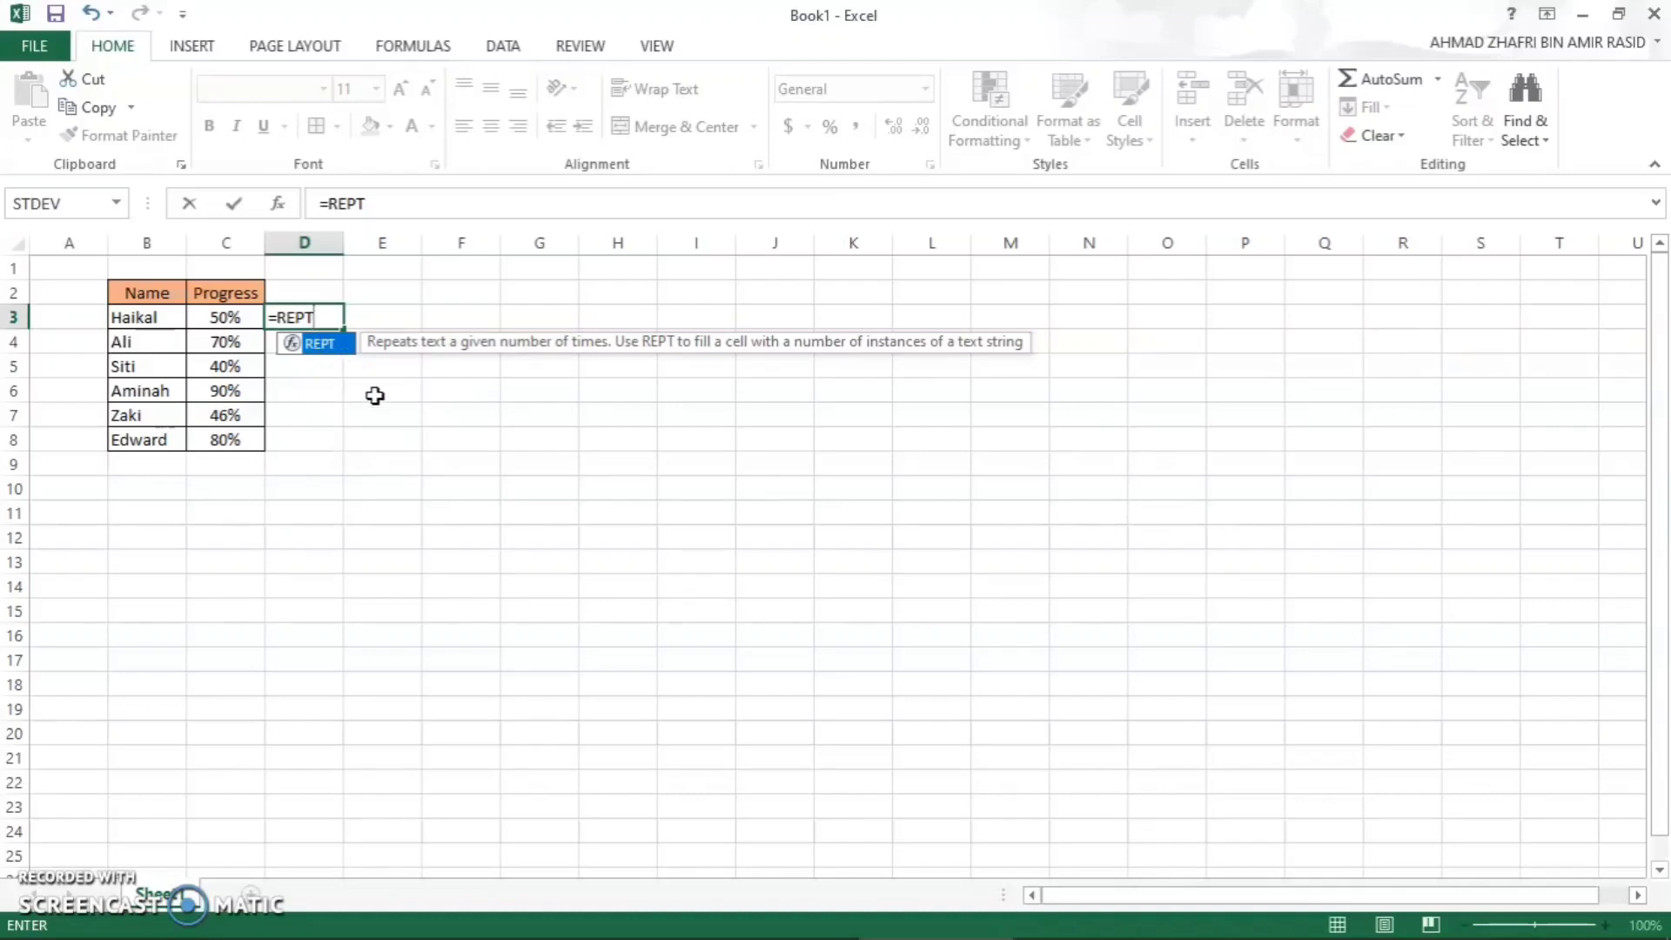
type("(")
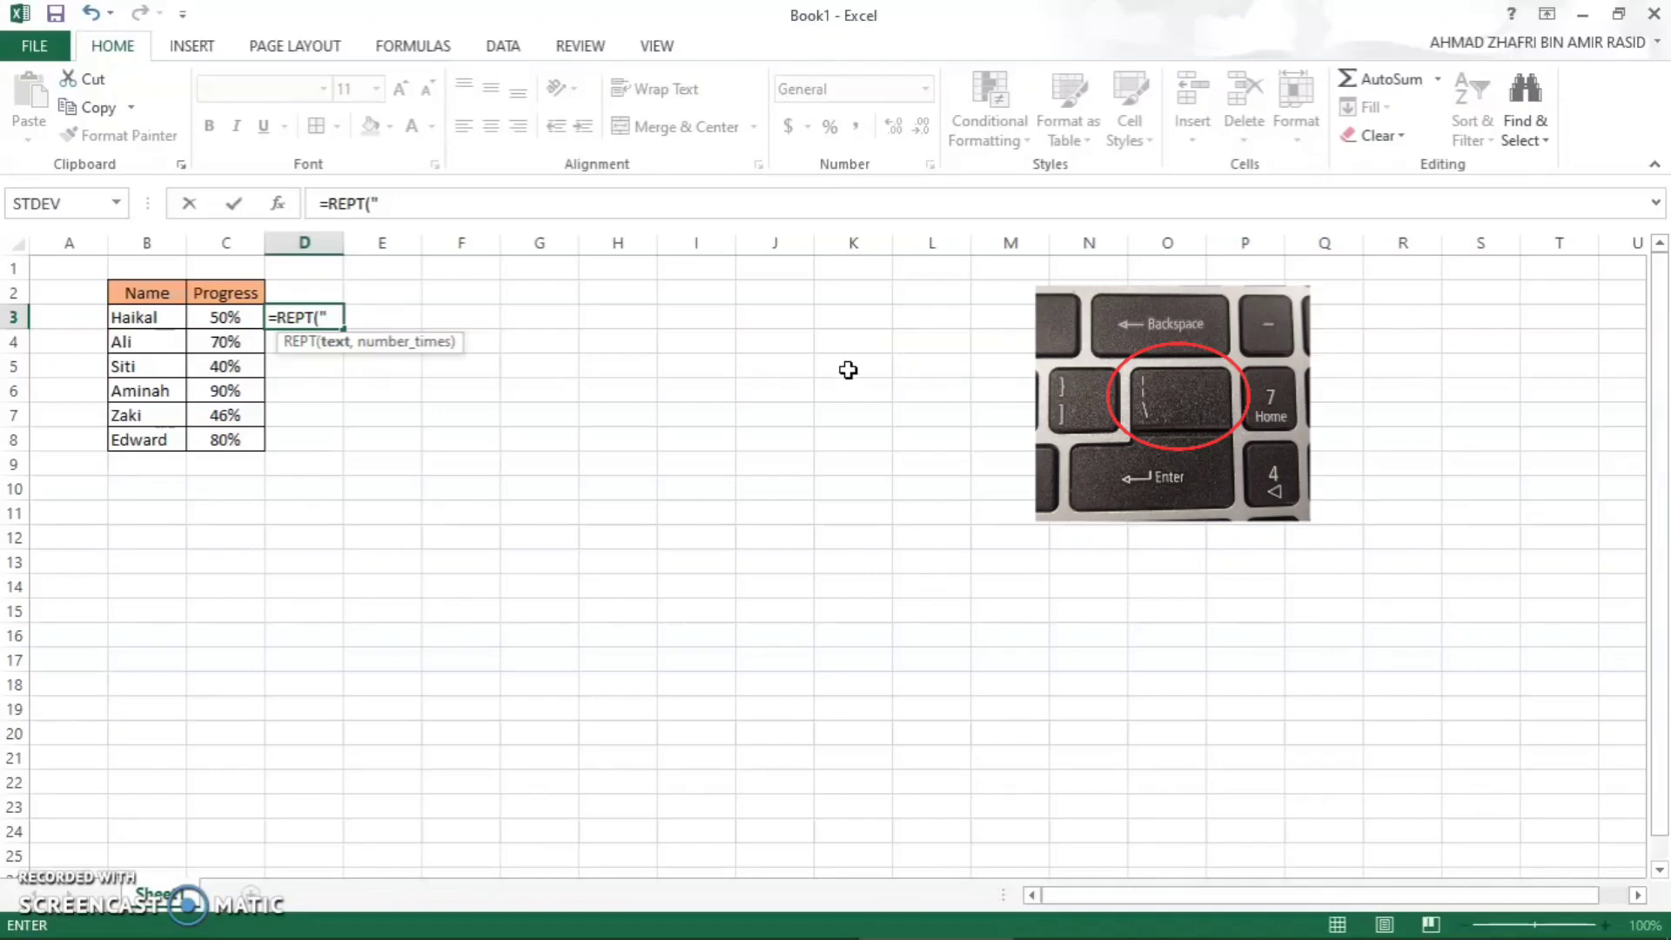
type("|\",")
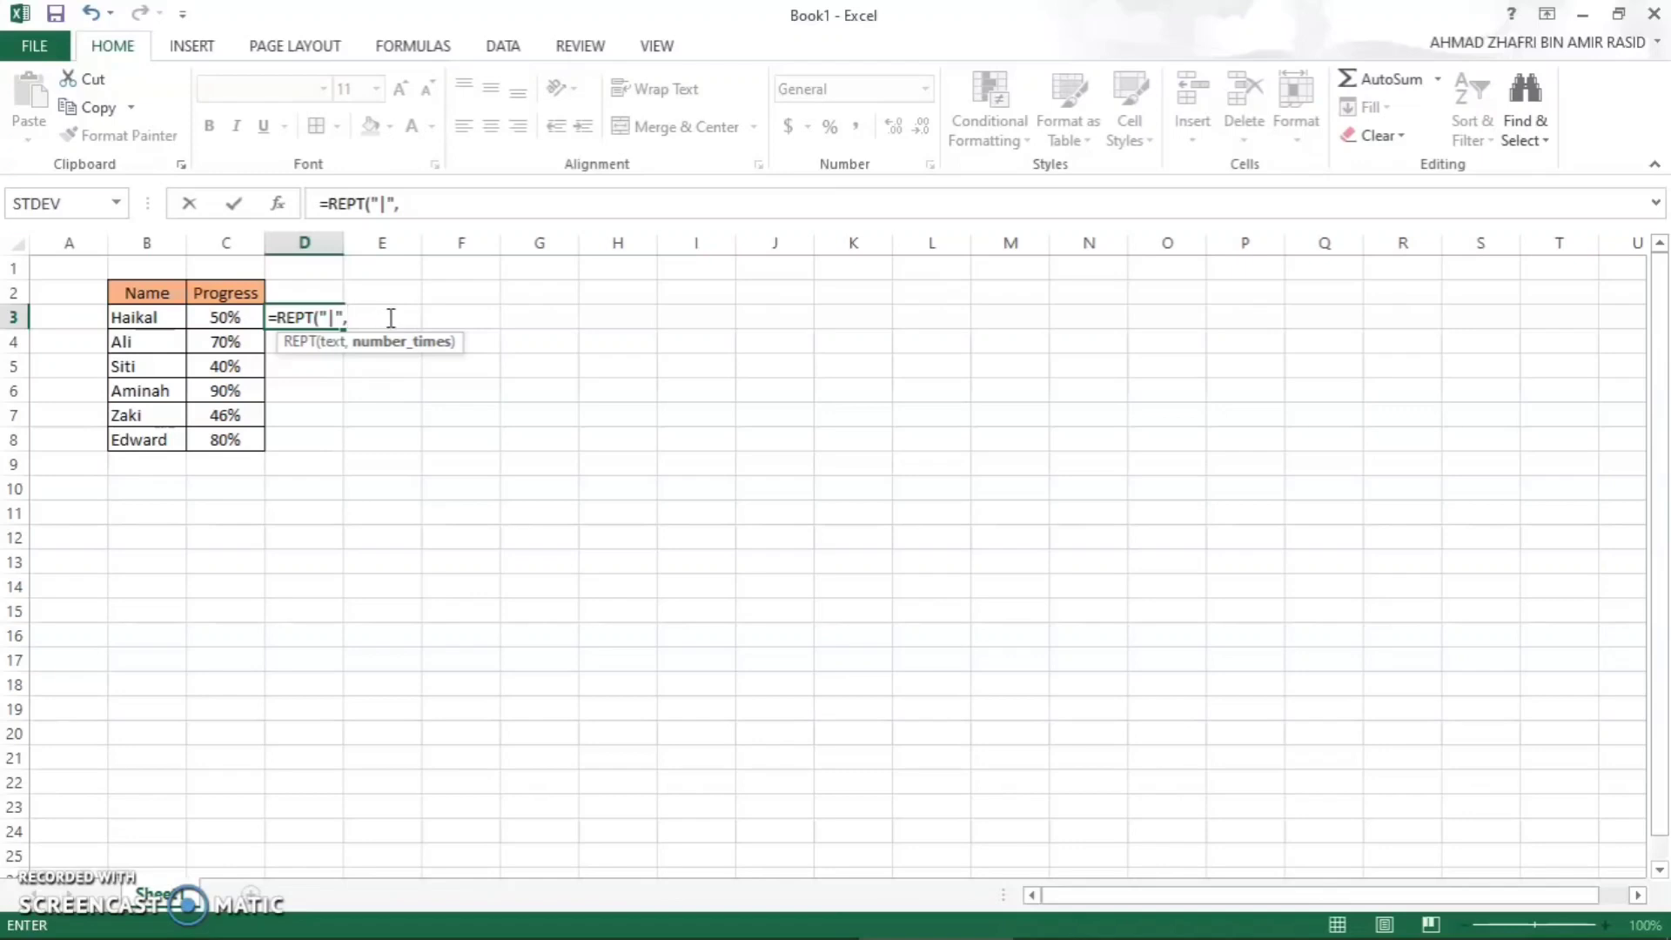
left_click(228, 318)
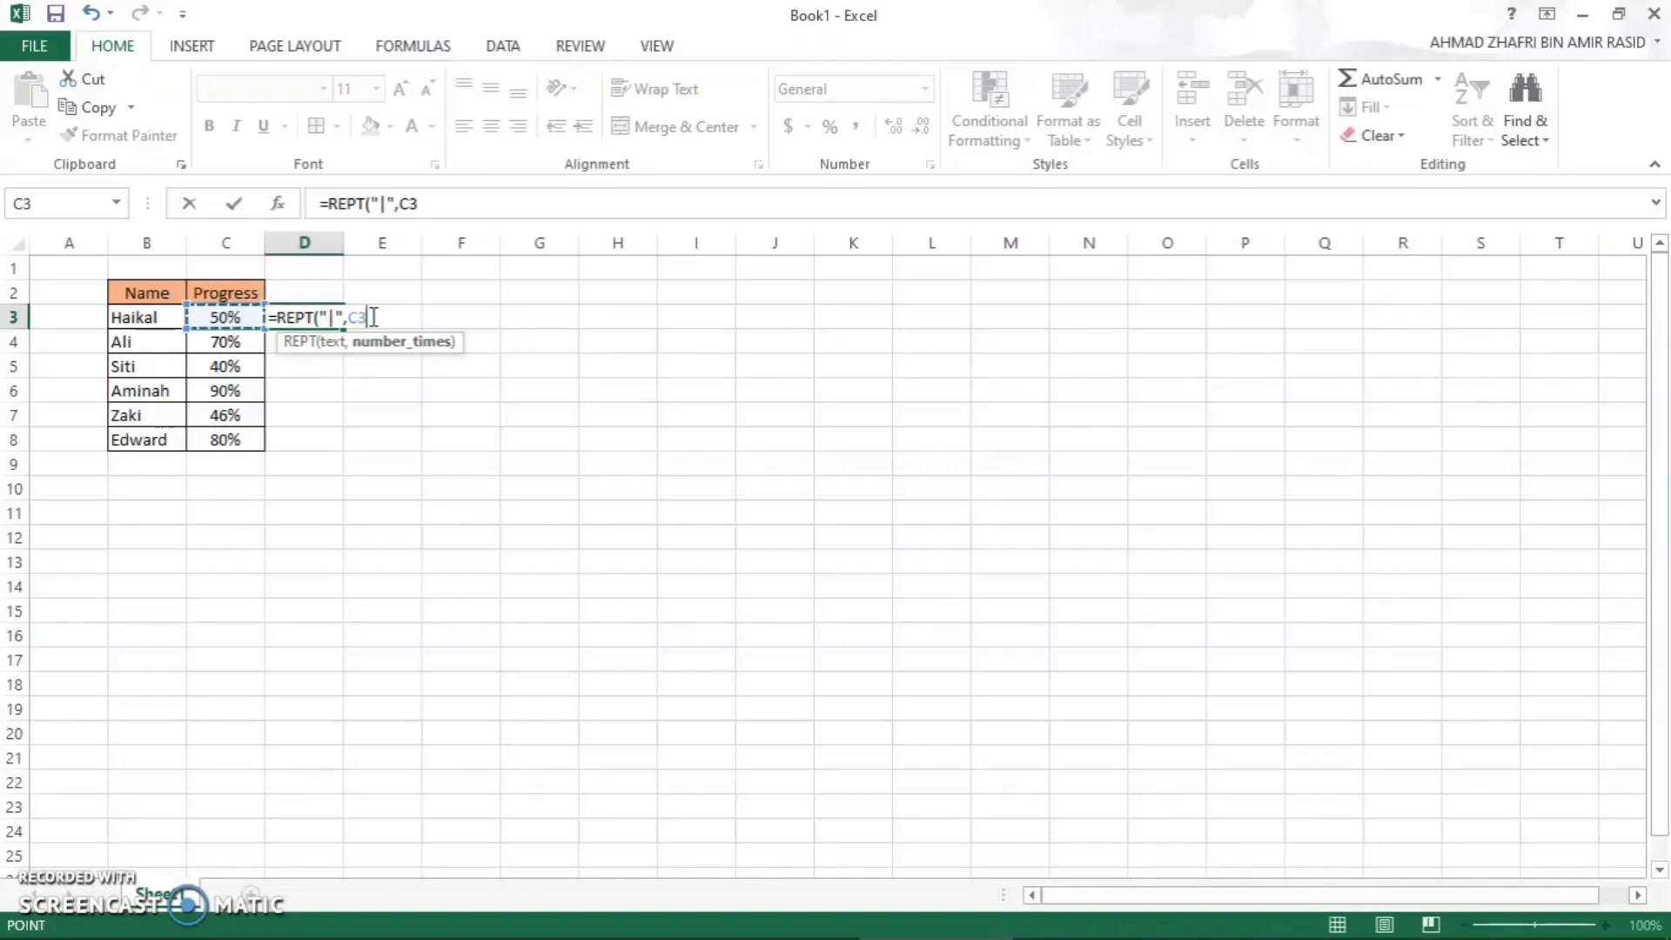
type("*100")
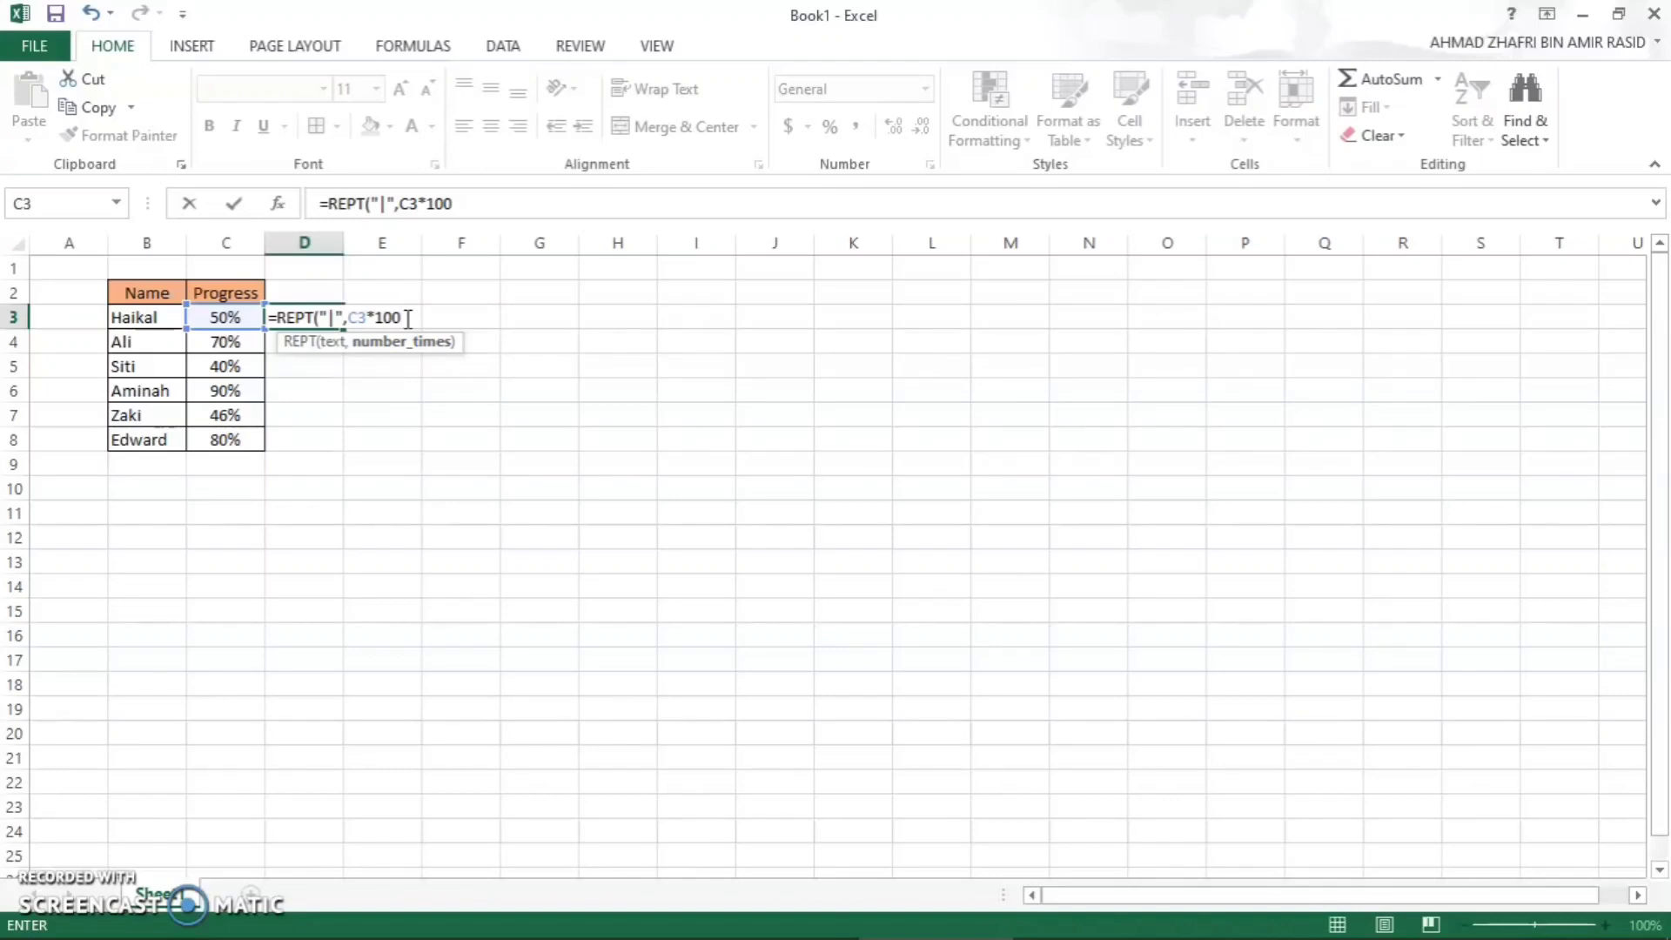
type(")")
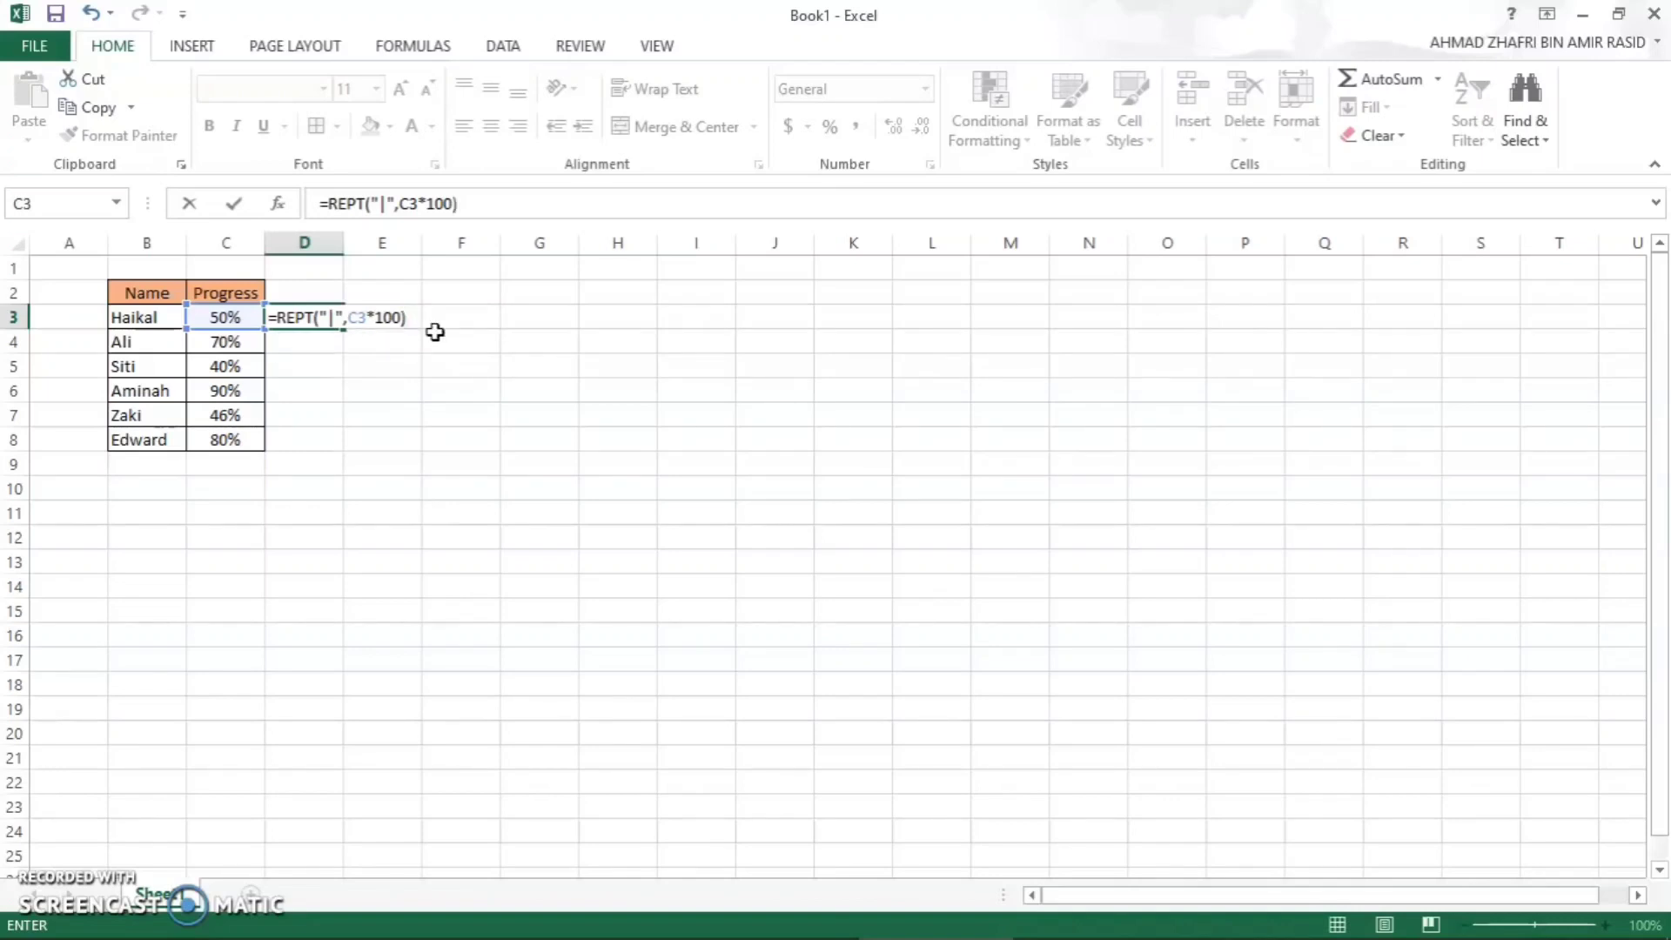
key("Return")
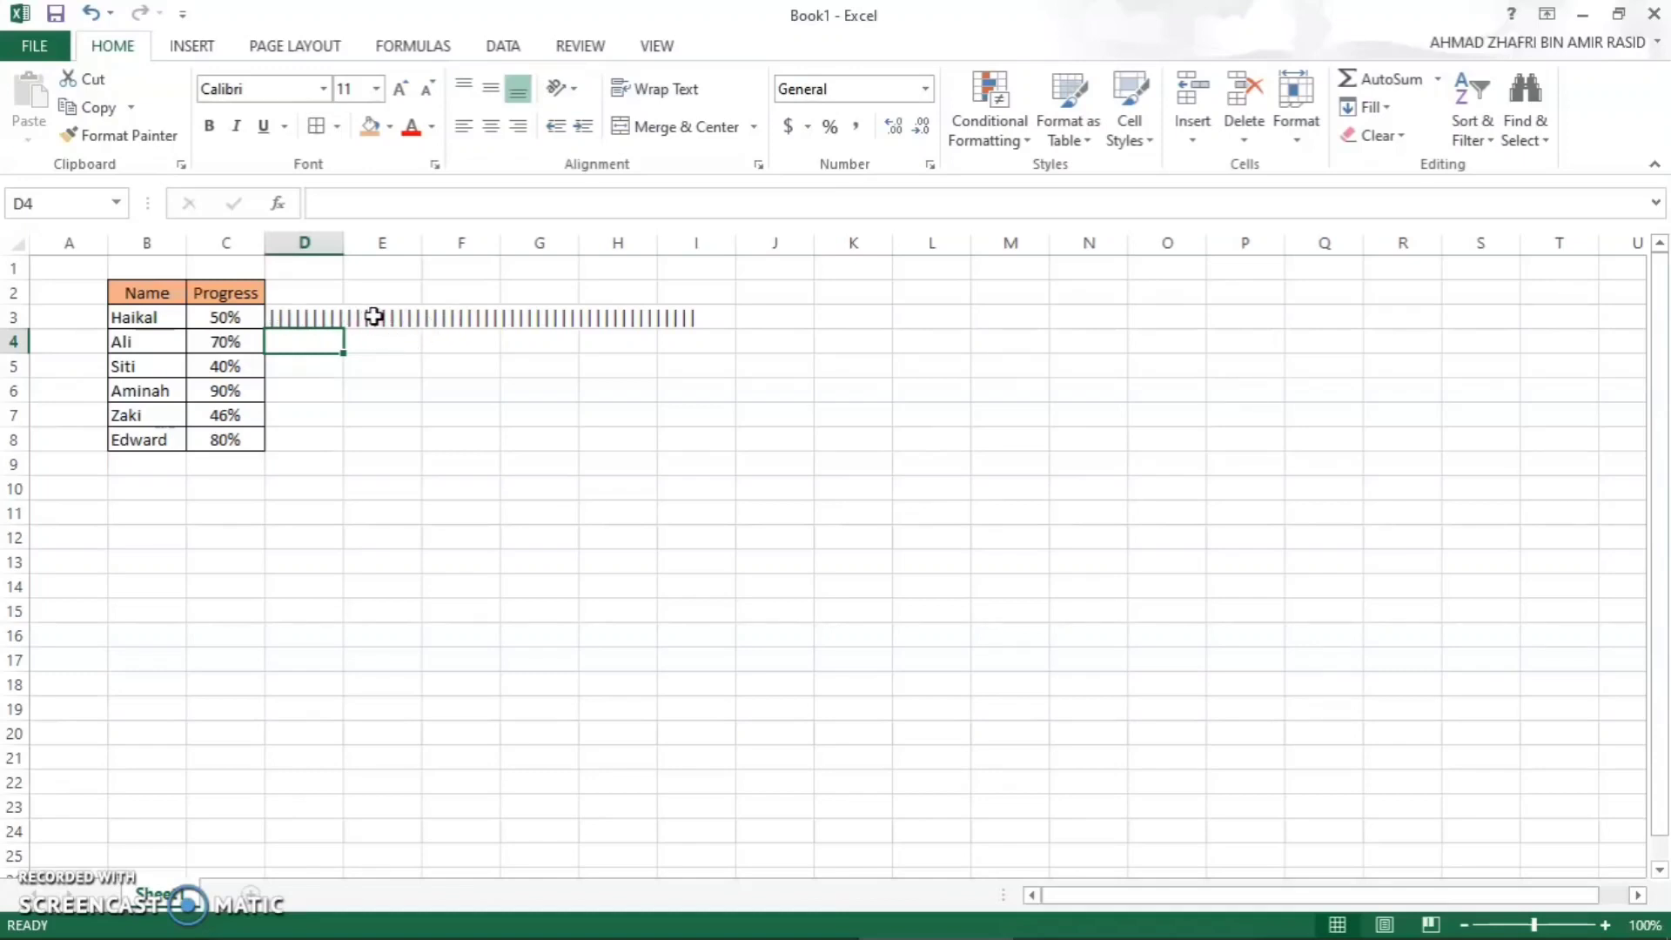
- Fill the REPT formula from D3 down to D8
left_click(313, 316)
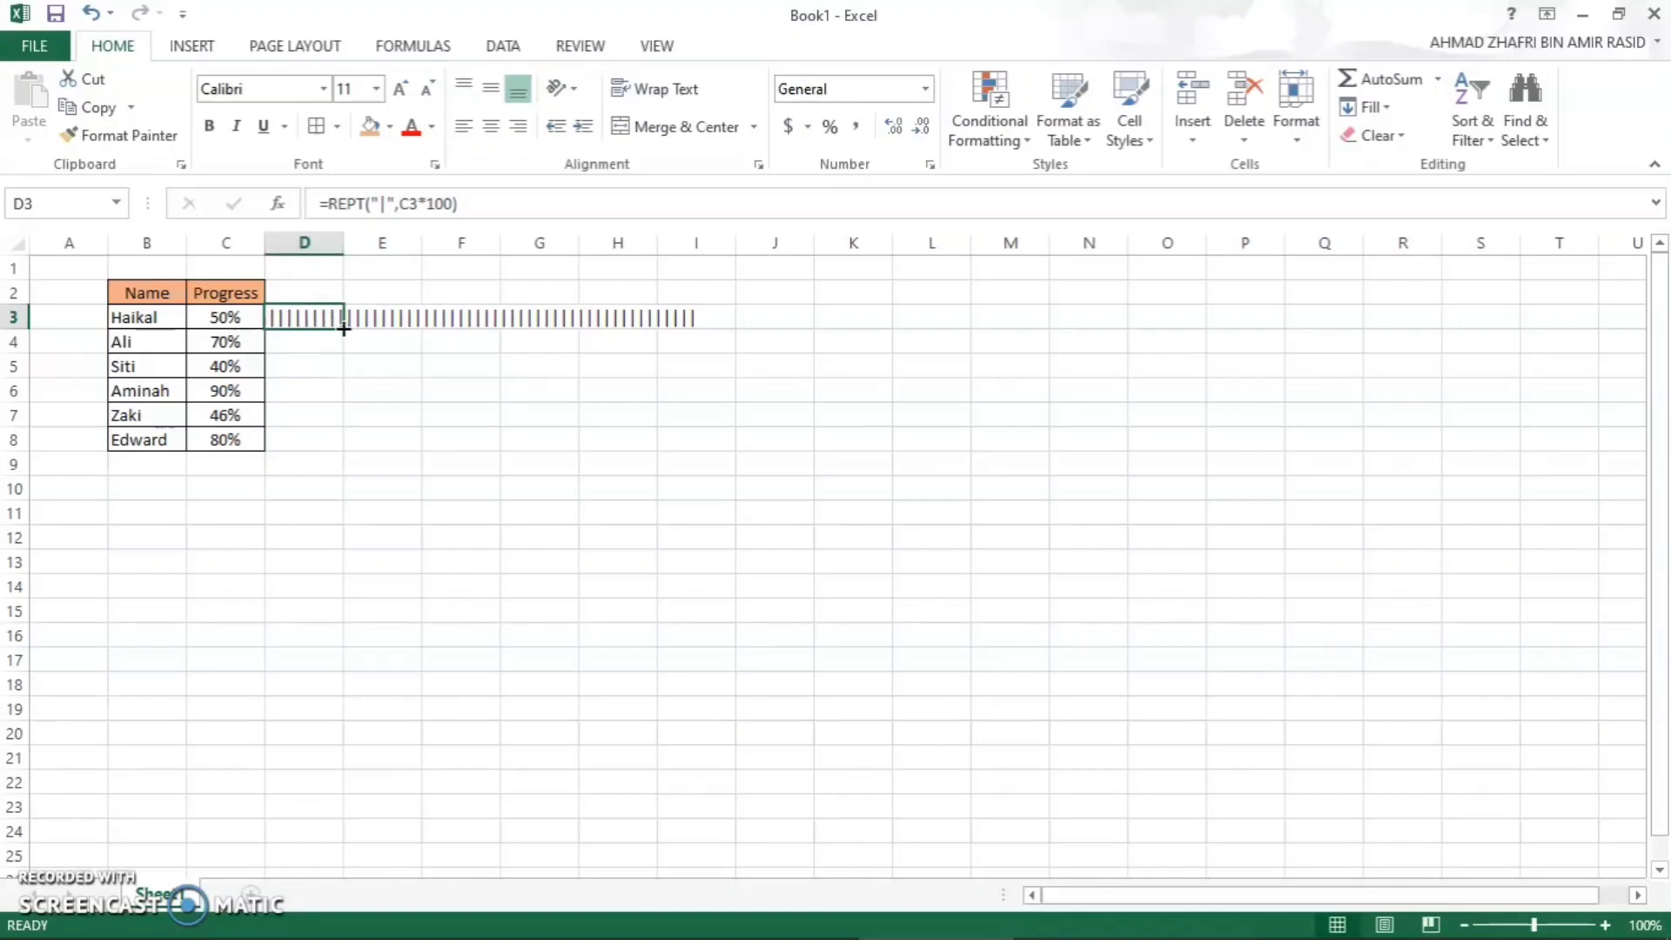
left_click_drag(343, 328, 346, 446)
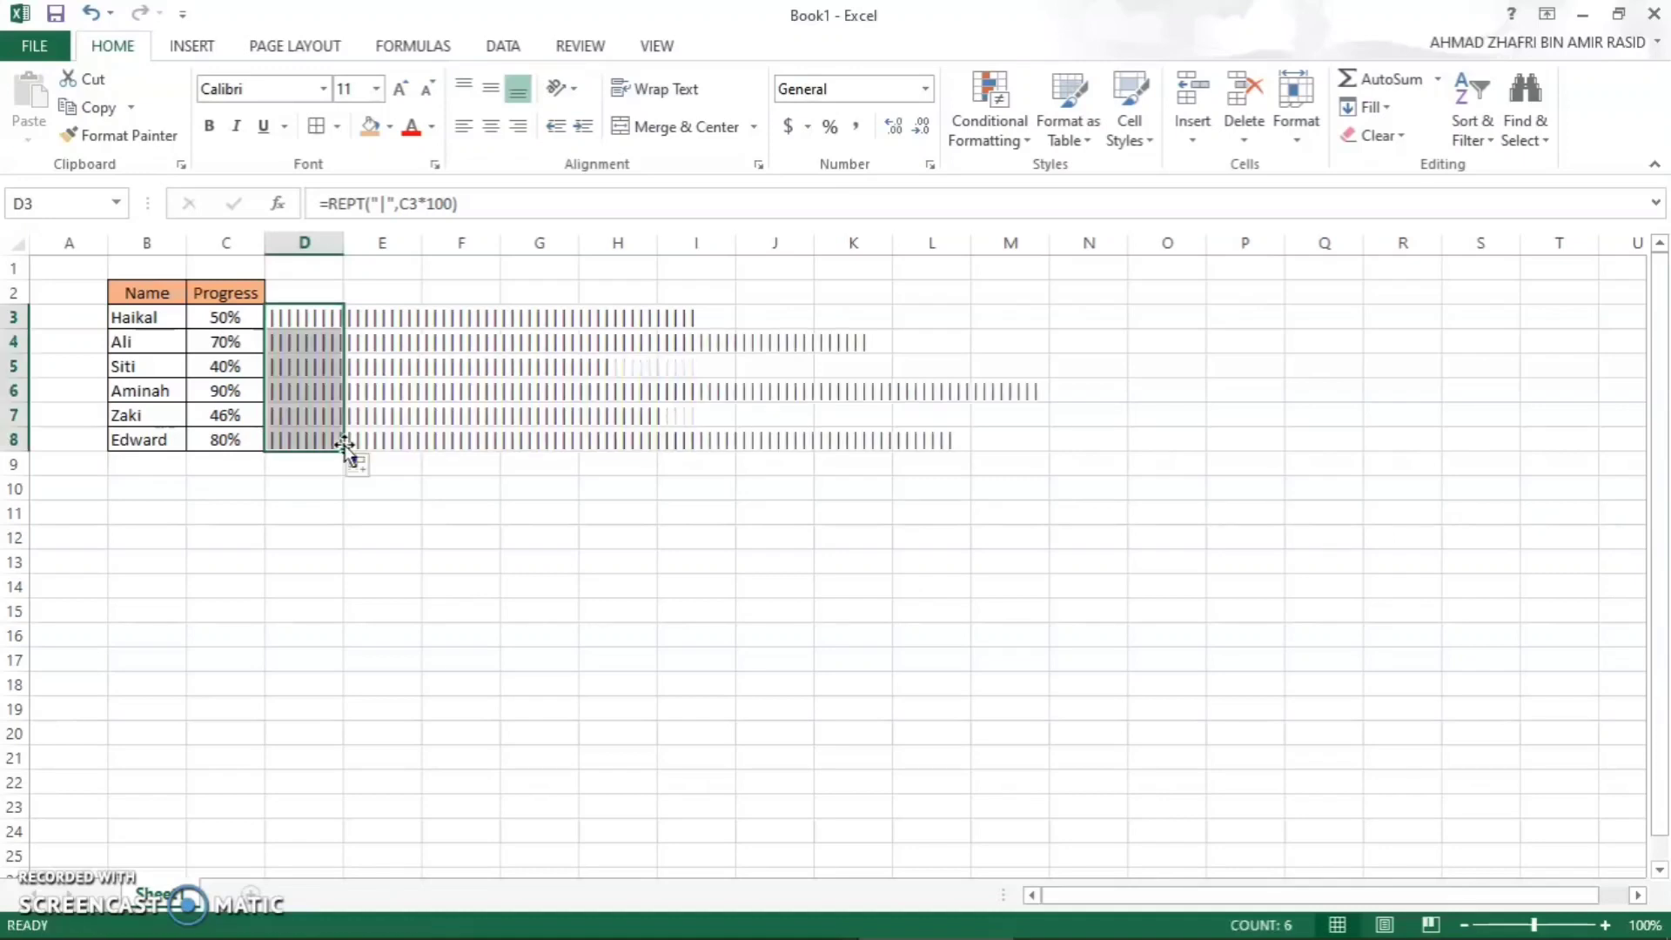
left_click(362, 511)
- Set the font of the REPT result in D3 to Playbill
left_click(280, 325)
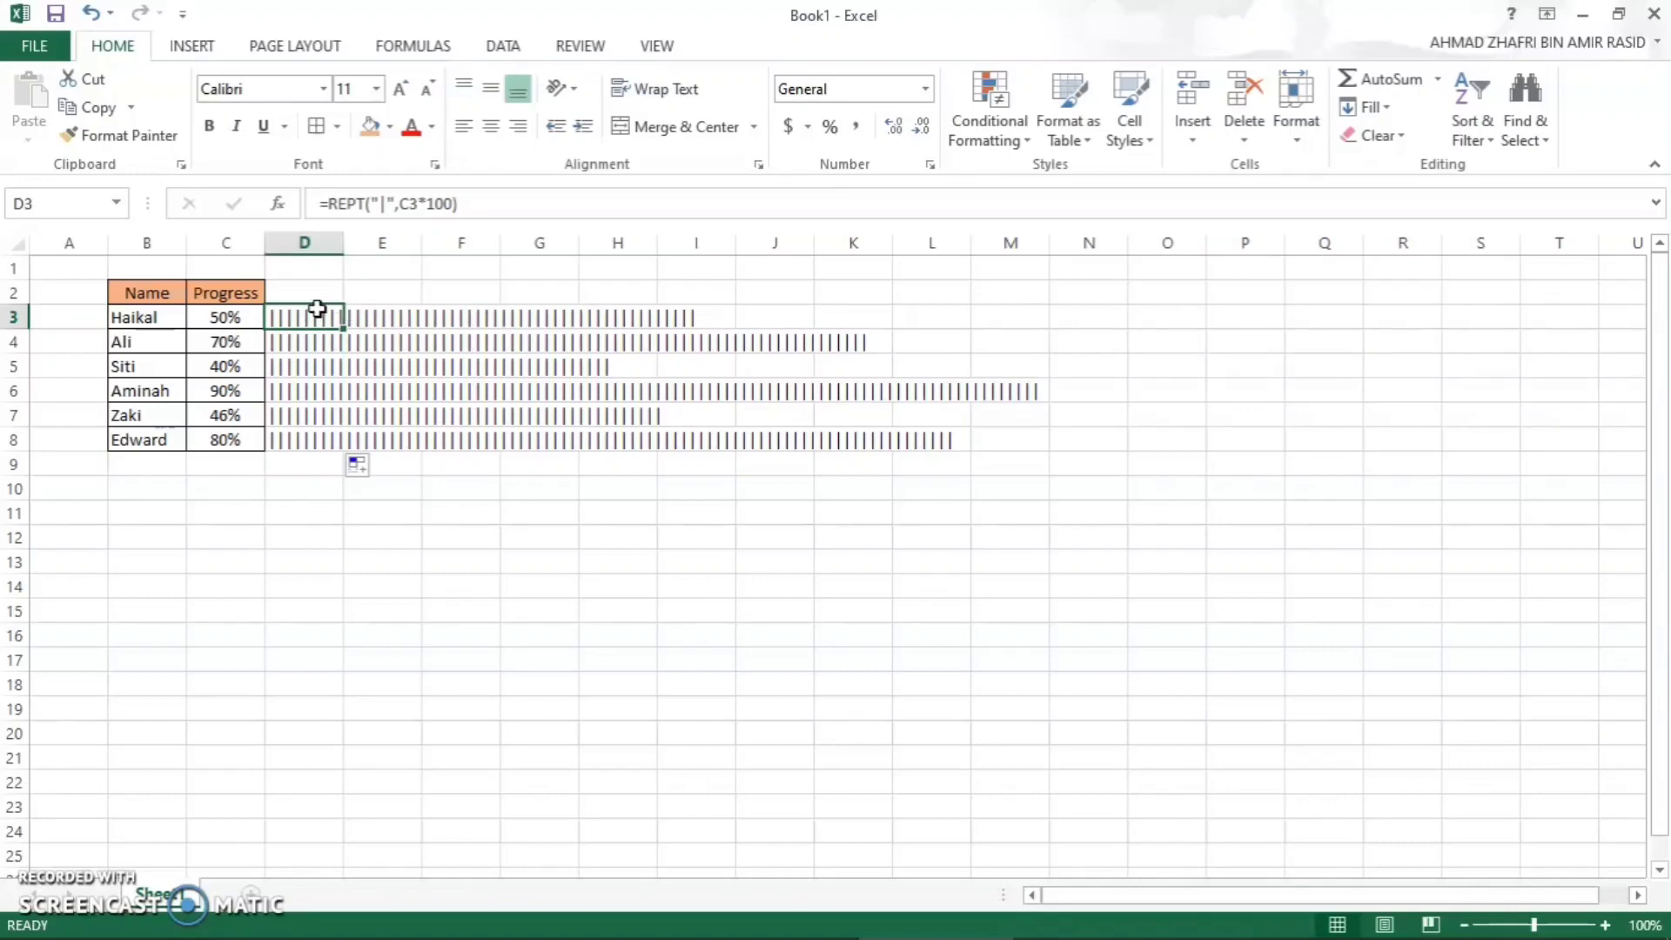
left_click(323, 89)
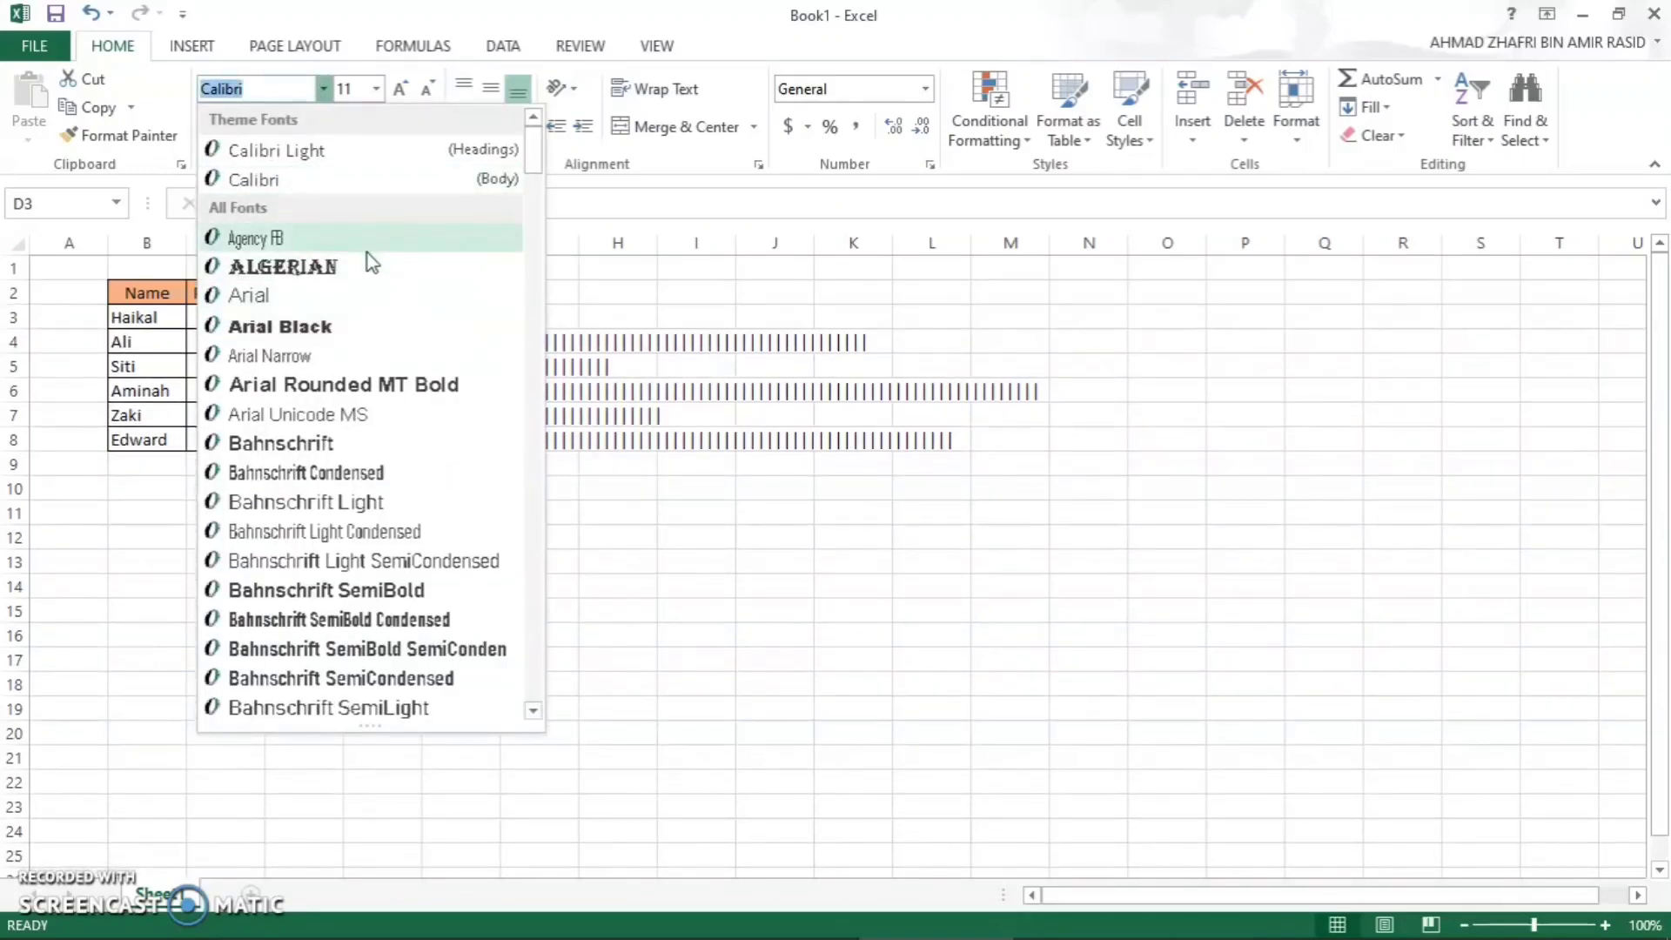
type("Playbill")
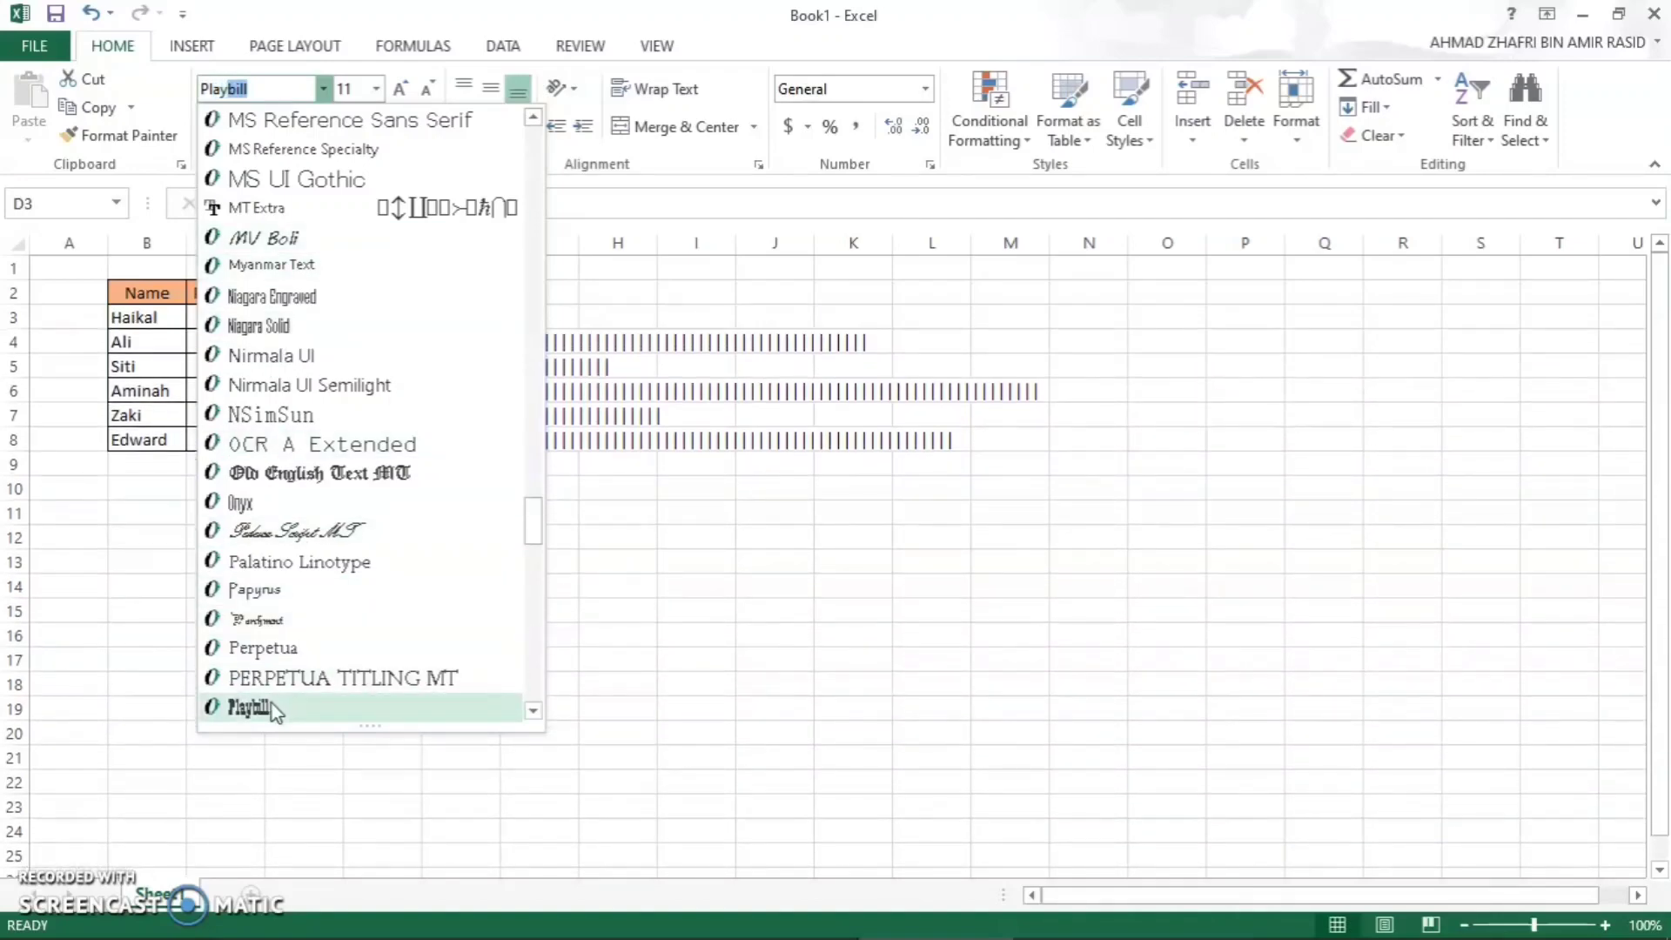
left_click(272, 705)
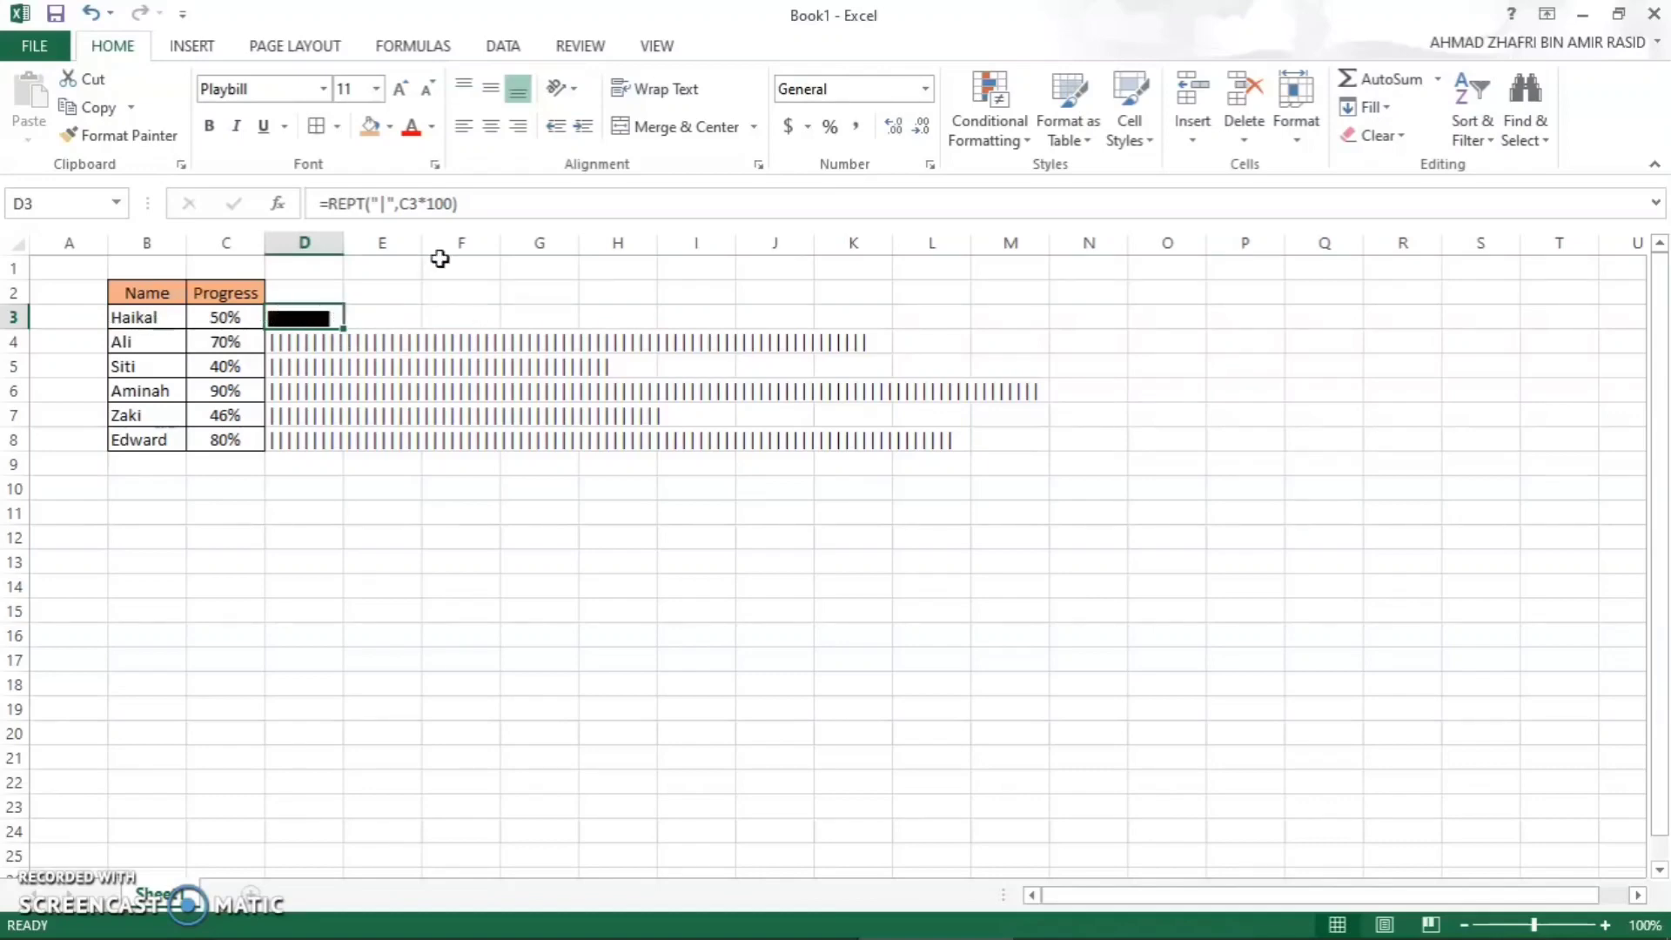
- Align D3 to the vertical middle and left, and fill its formula and formatting down to D8
left_click(493, 91)
left_click(491, 126)
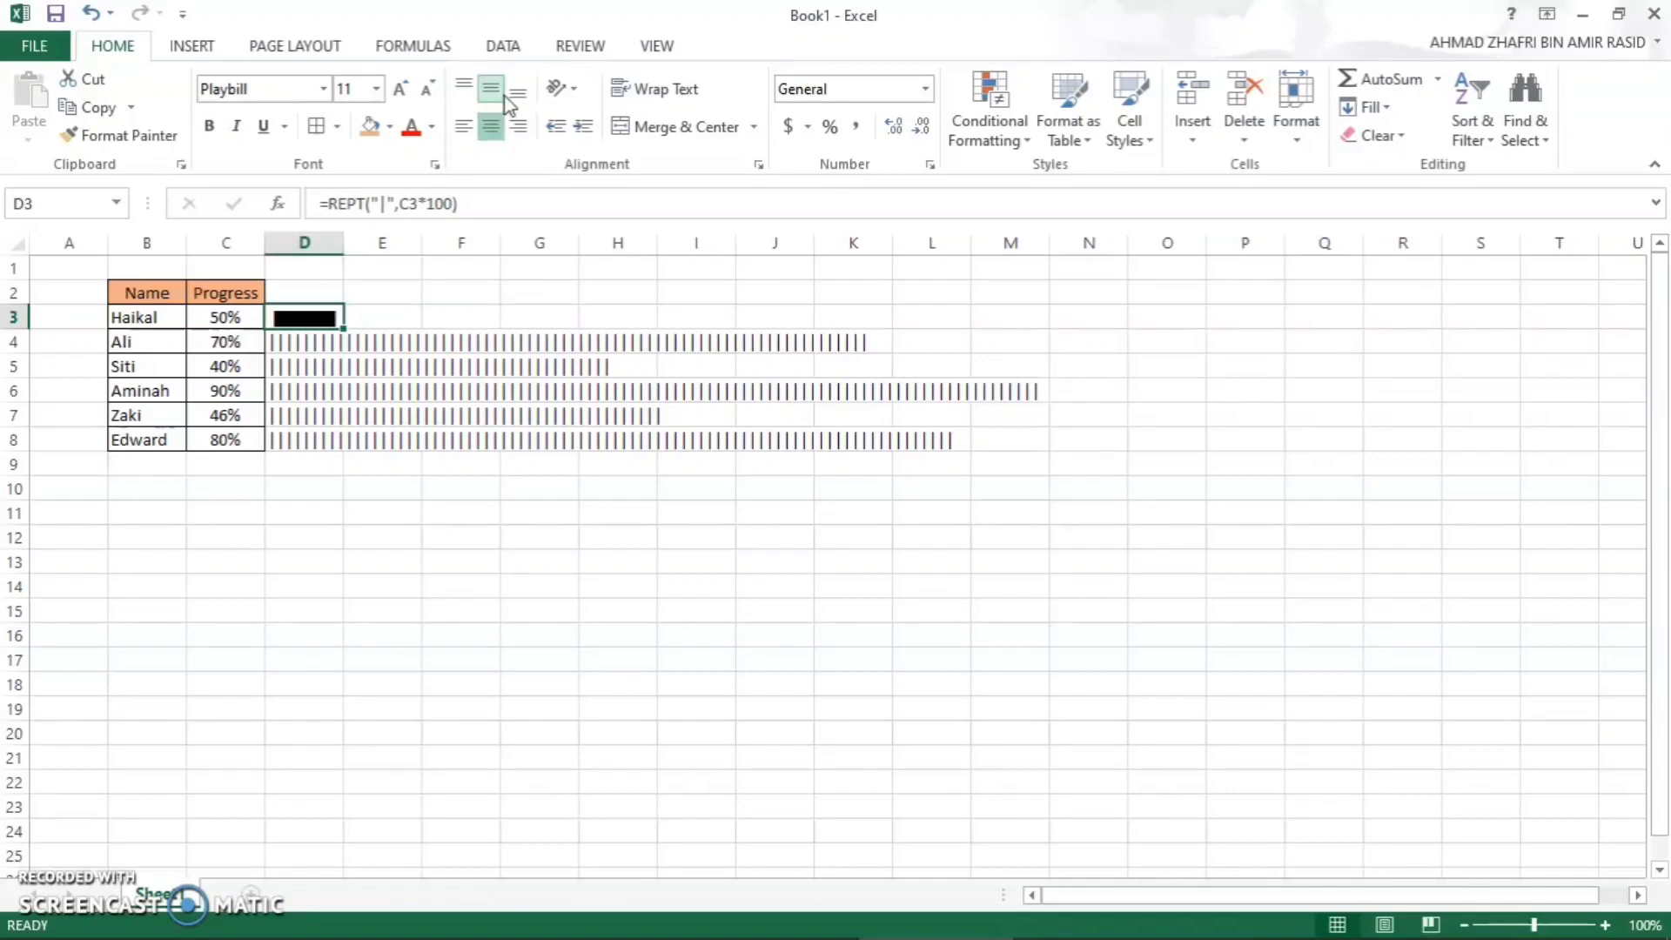
left_click(471, 128)
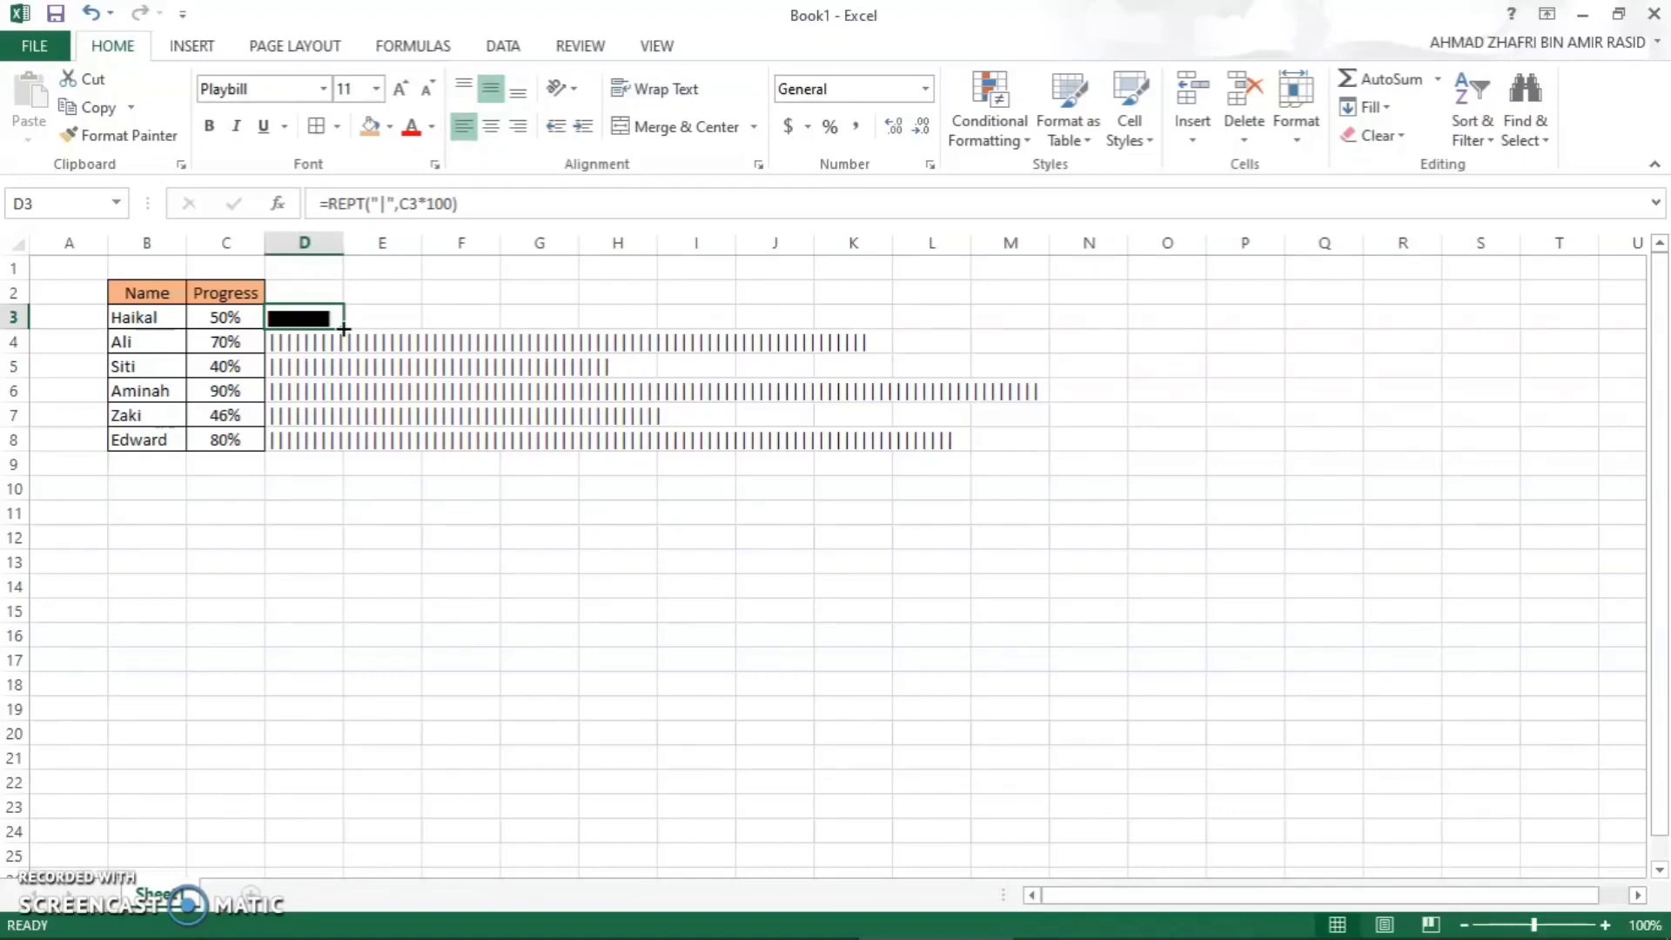
left_click_drag(344, 329, 328, 451)
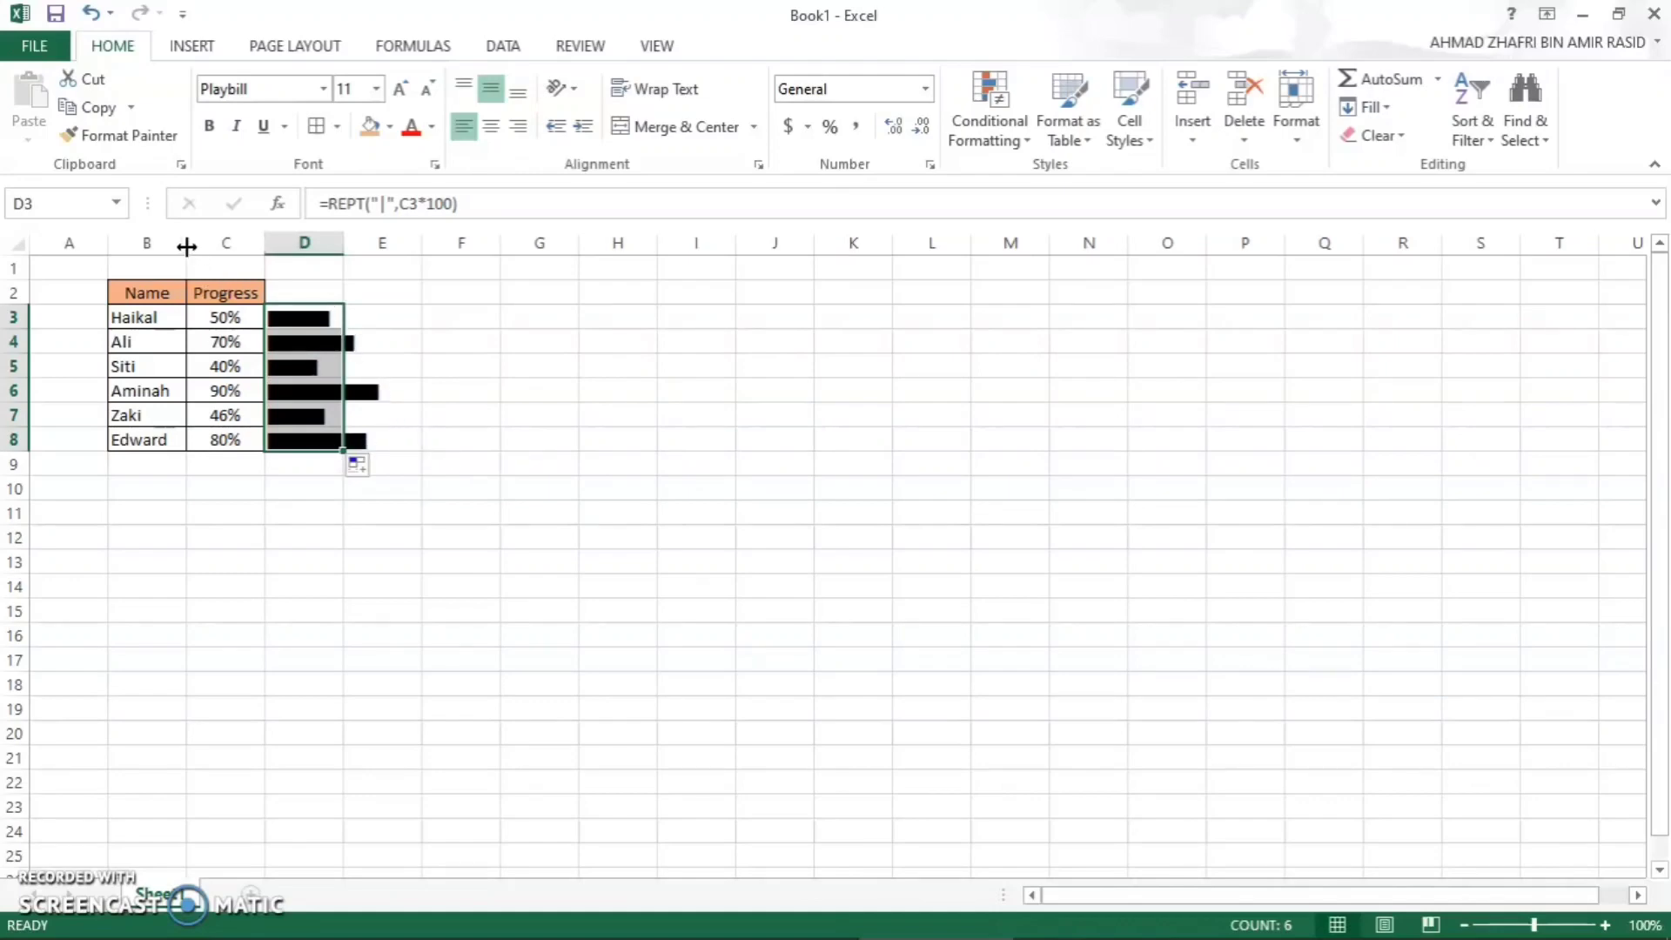
- Widen column C slightly and autofit column D to the length of its bars
left_click_drag(186, 246, 273, 242)
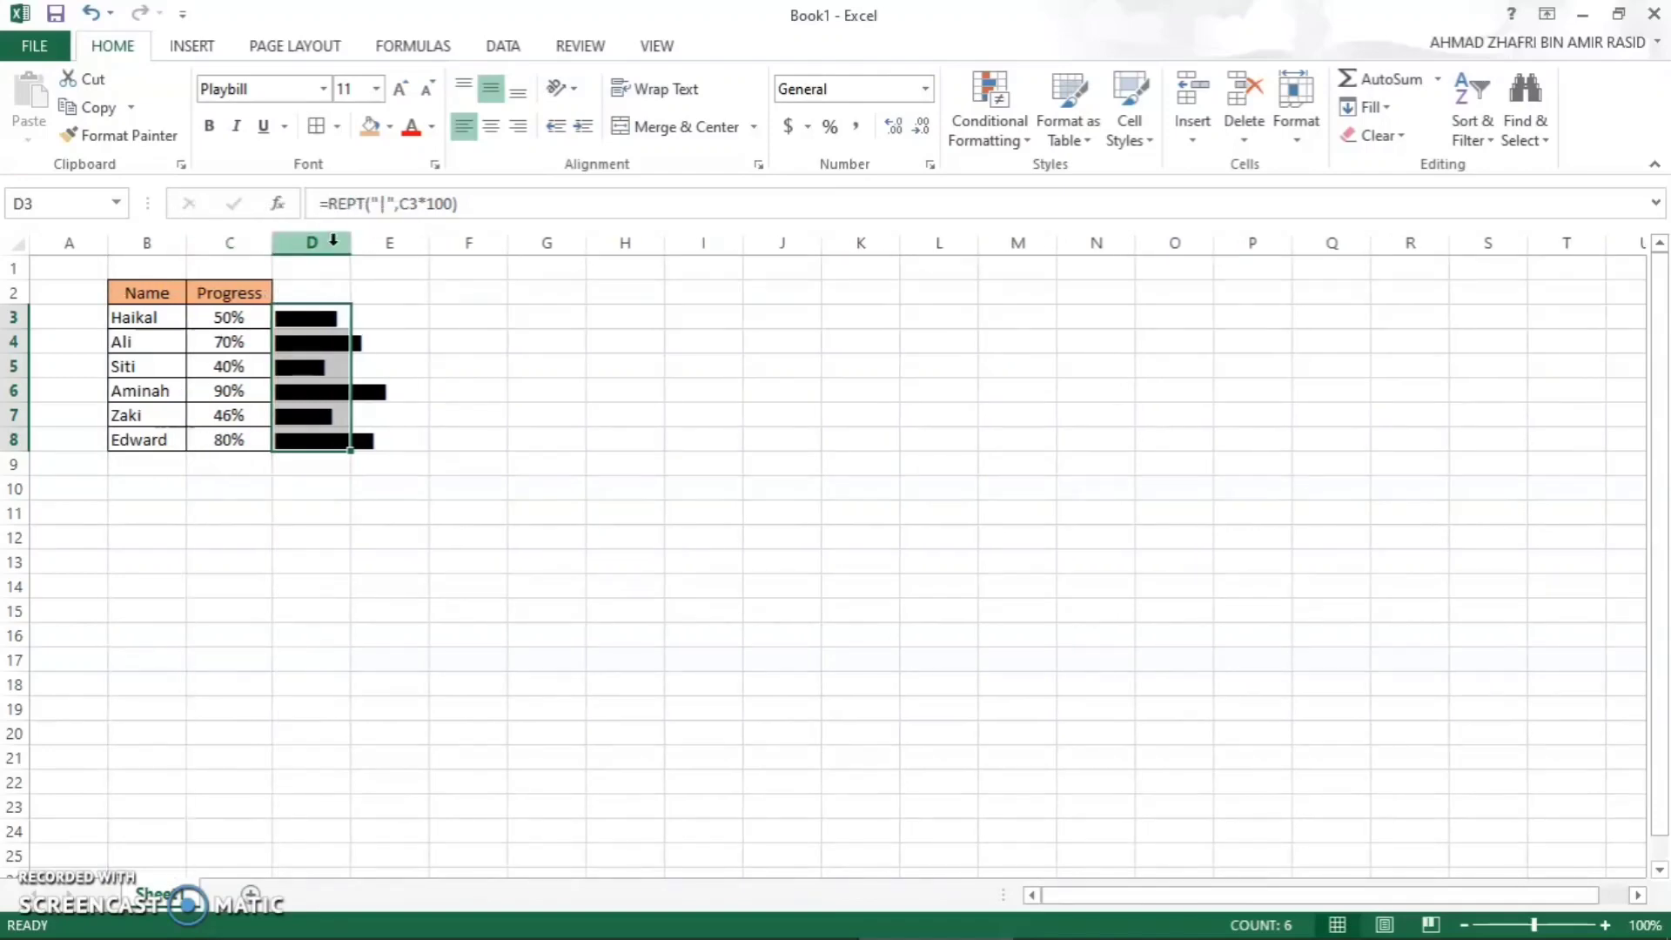
double_click(351, 250)
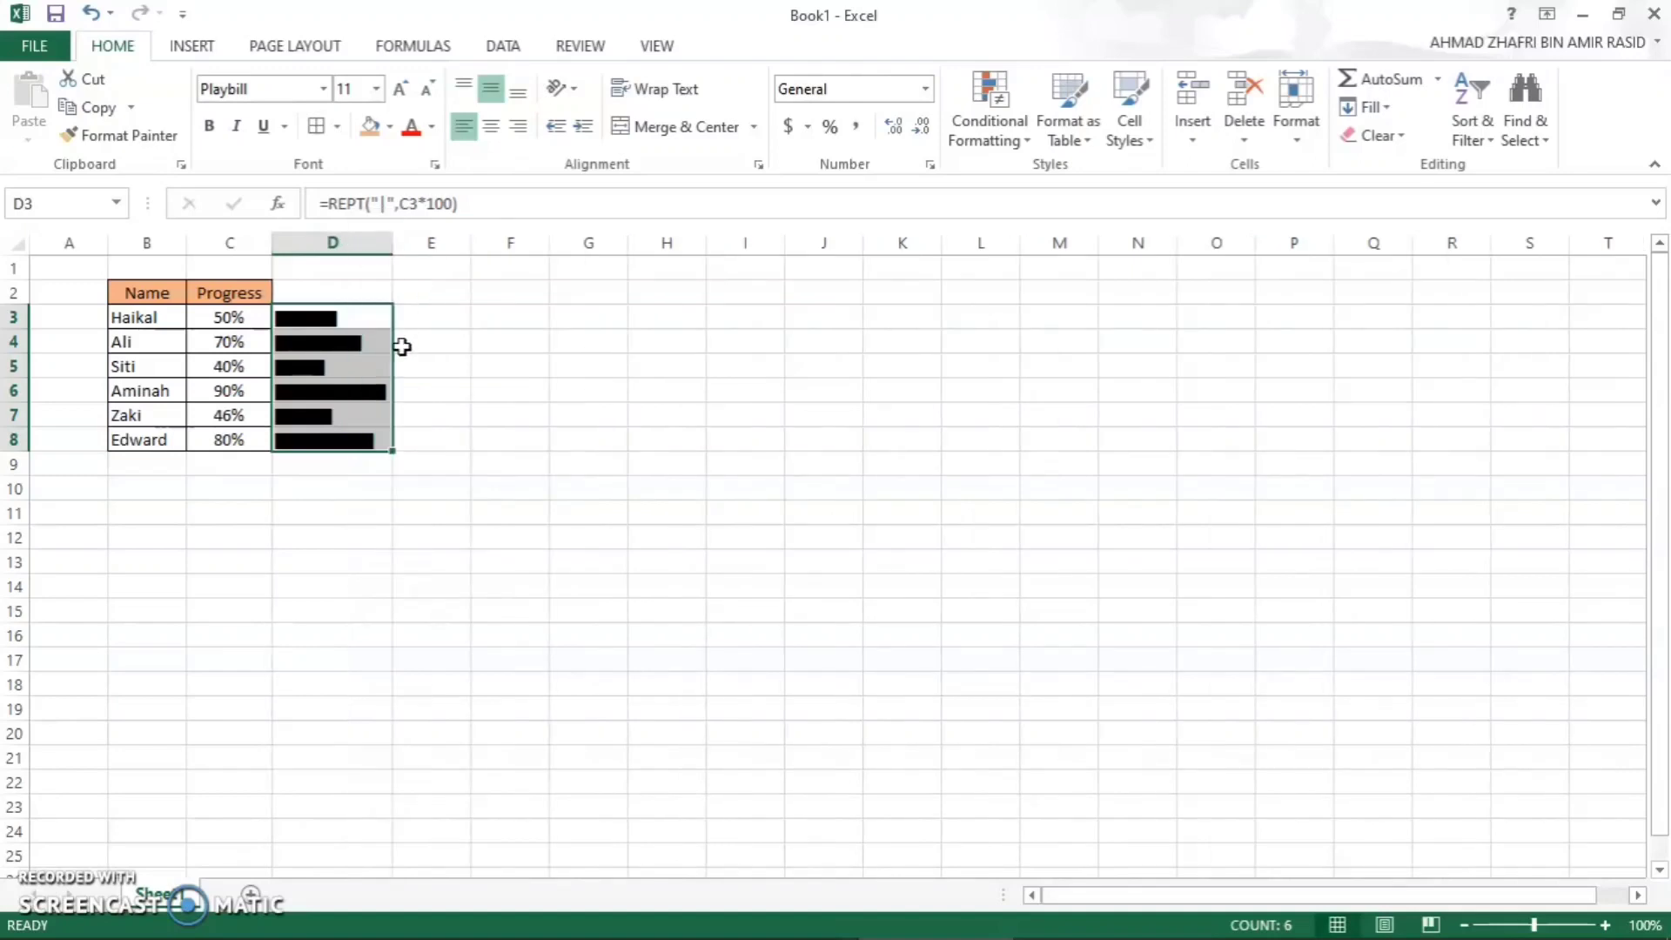
left_click(363, 289)
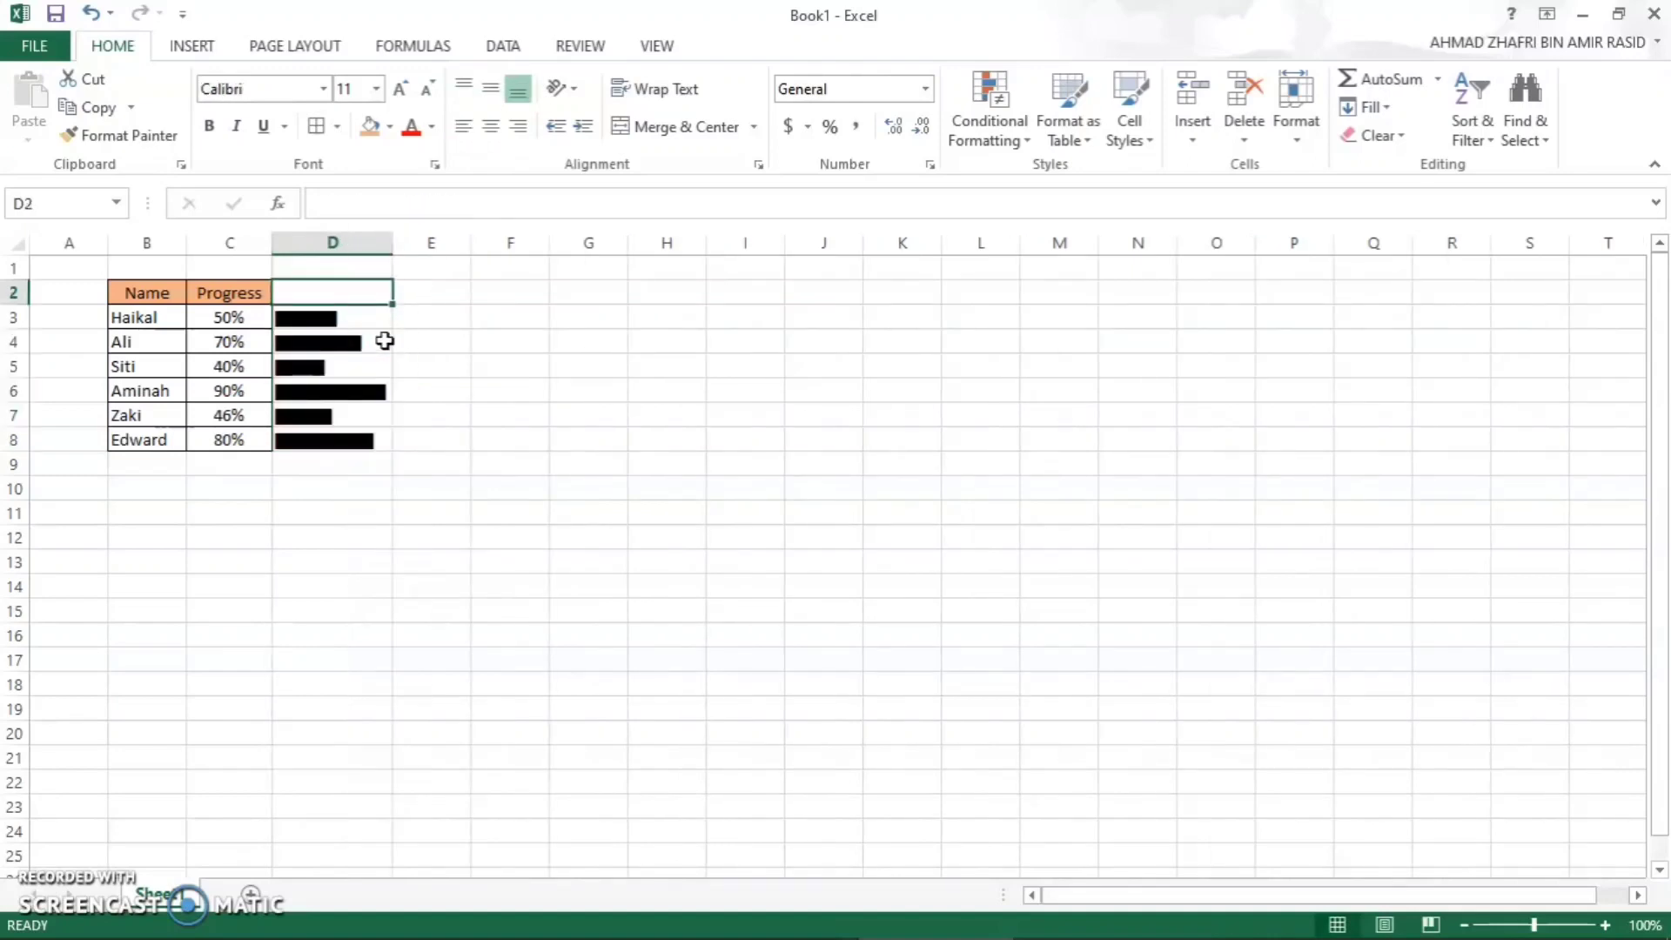
double_click(326, 319)
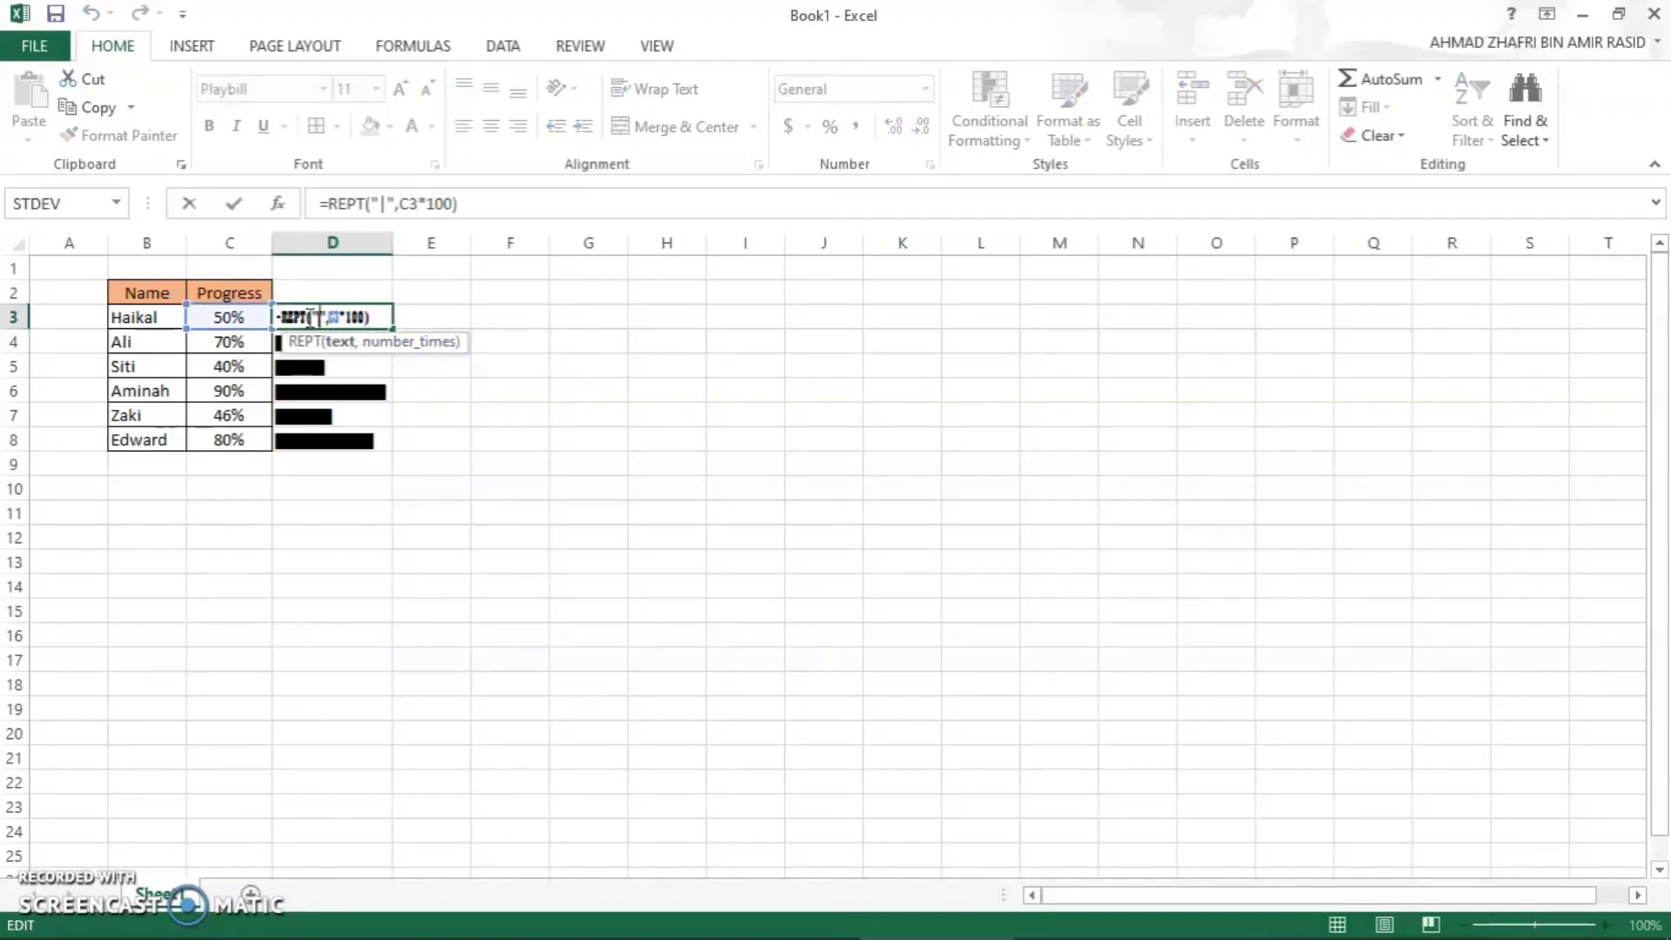
left_click(350, 370)
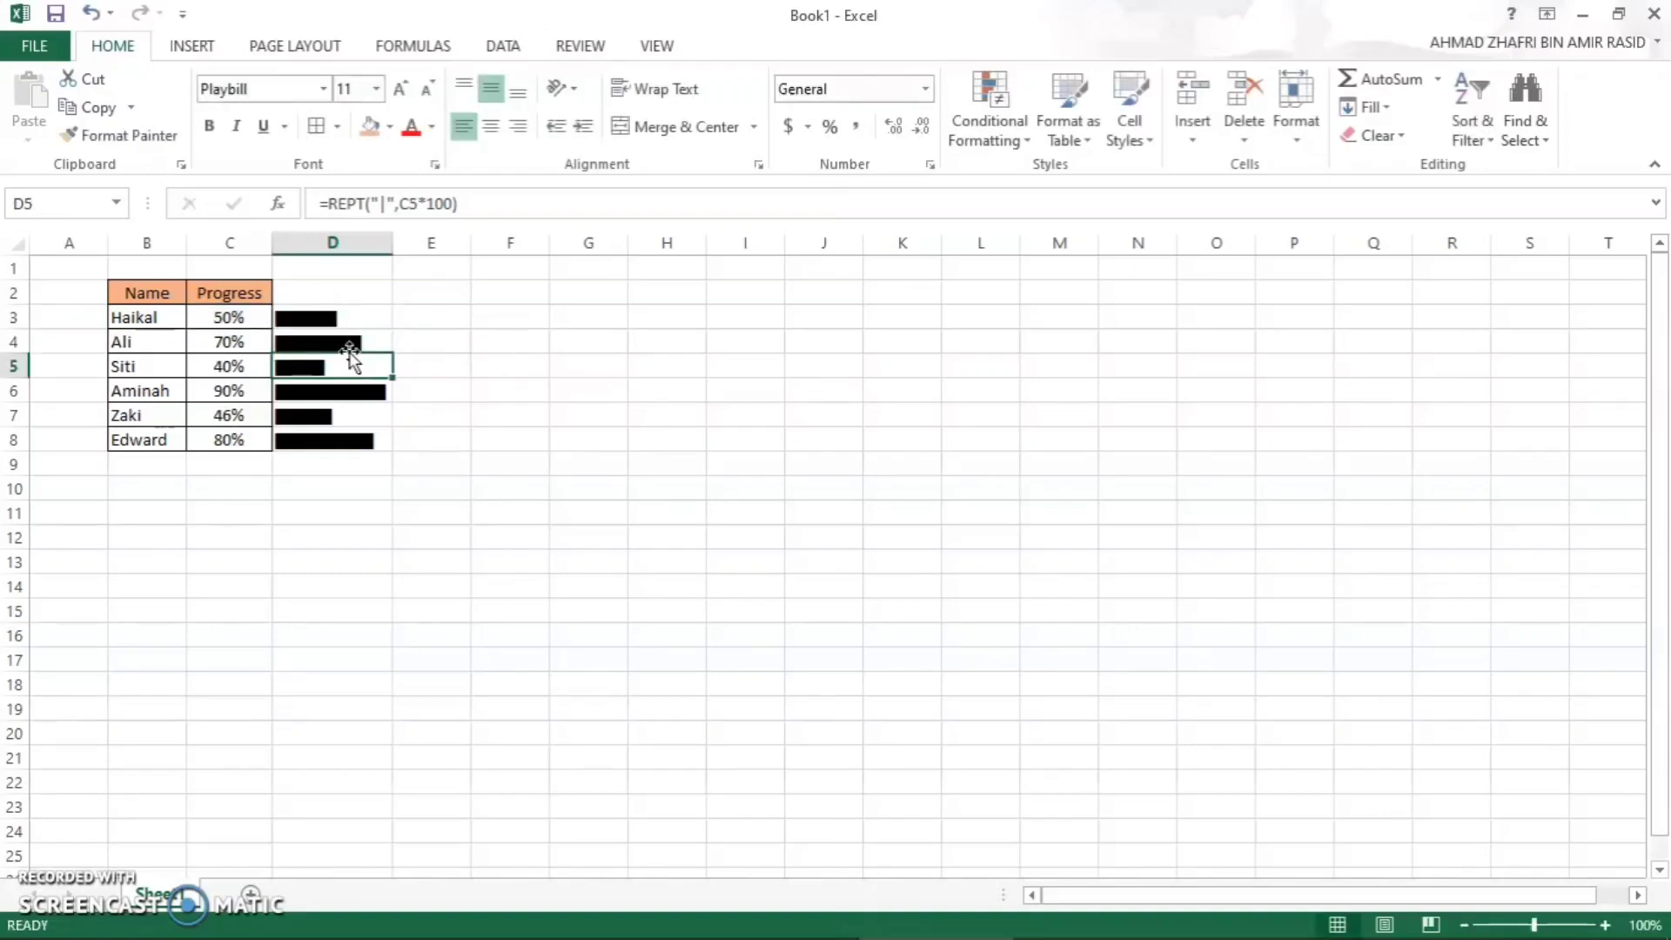
double_click(349, 350)
double_click(349, 346)
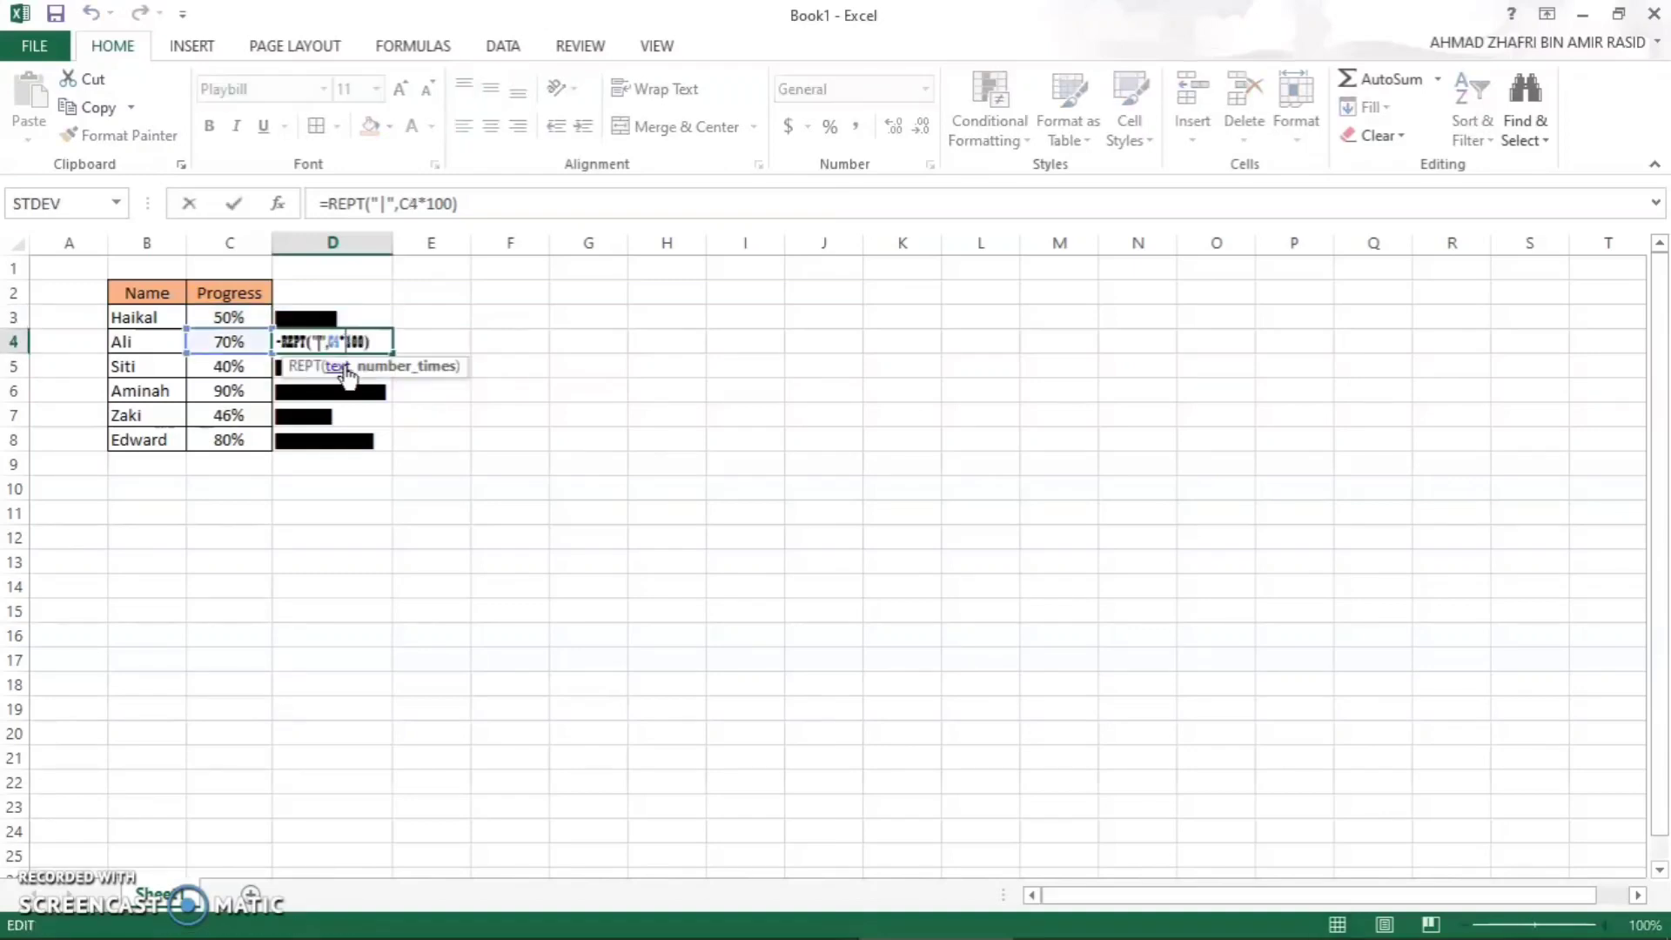
left_click(348, 389)
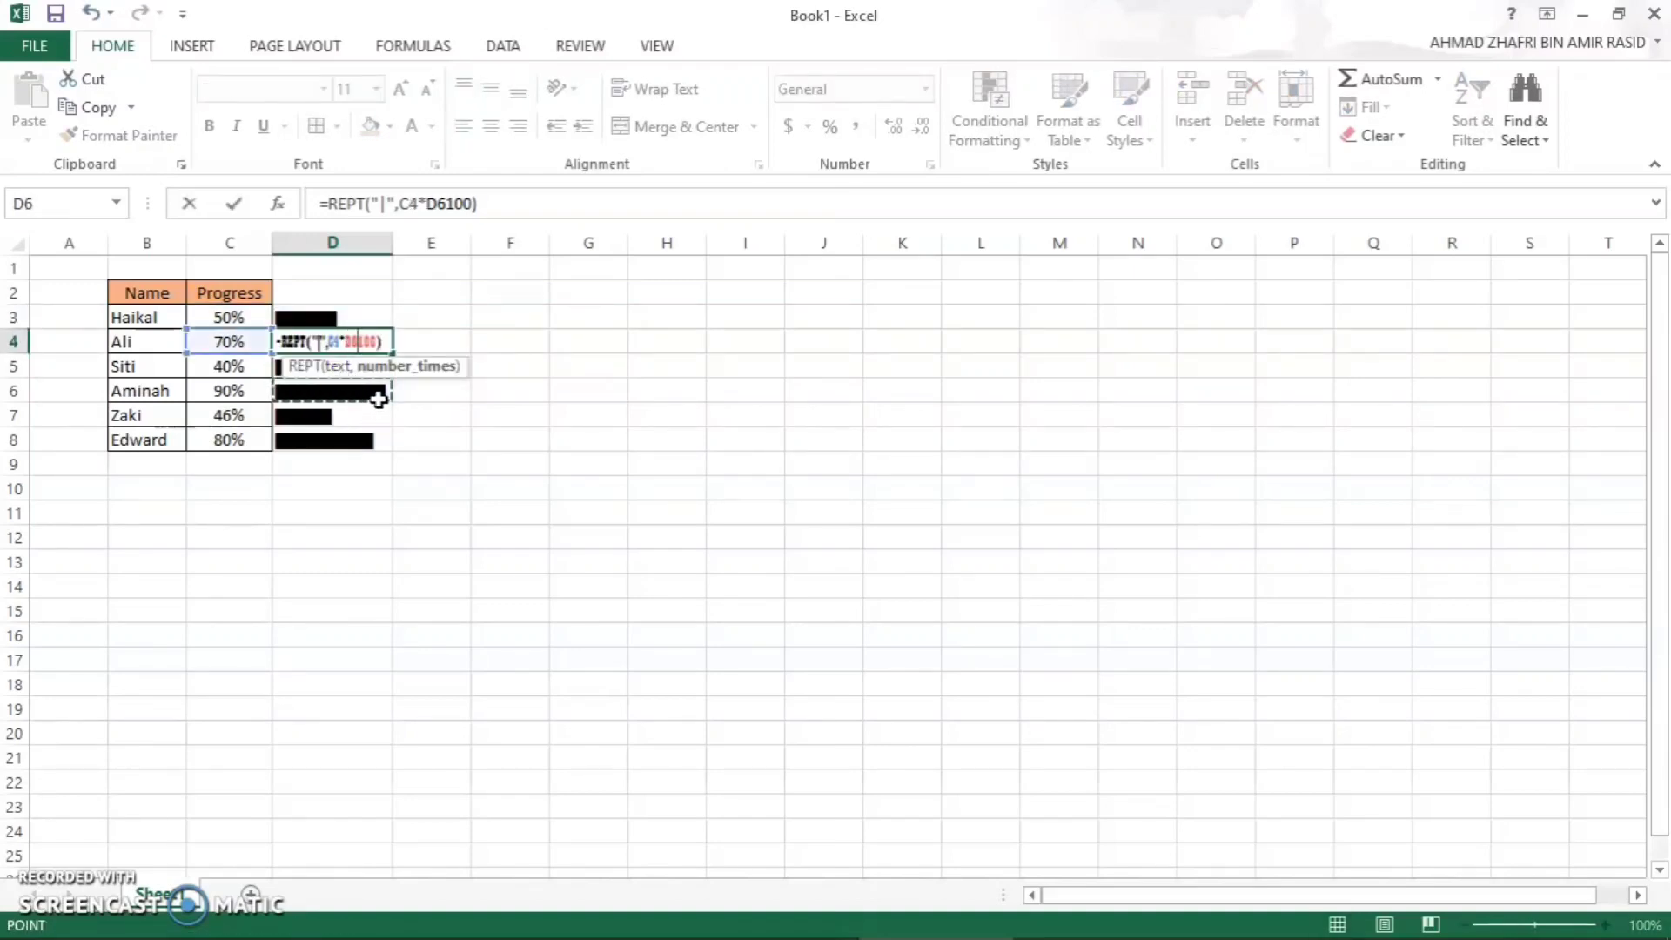
key("BackSpace")
key("BackSpace")
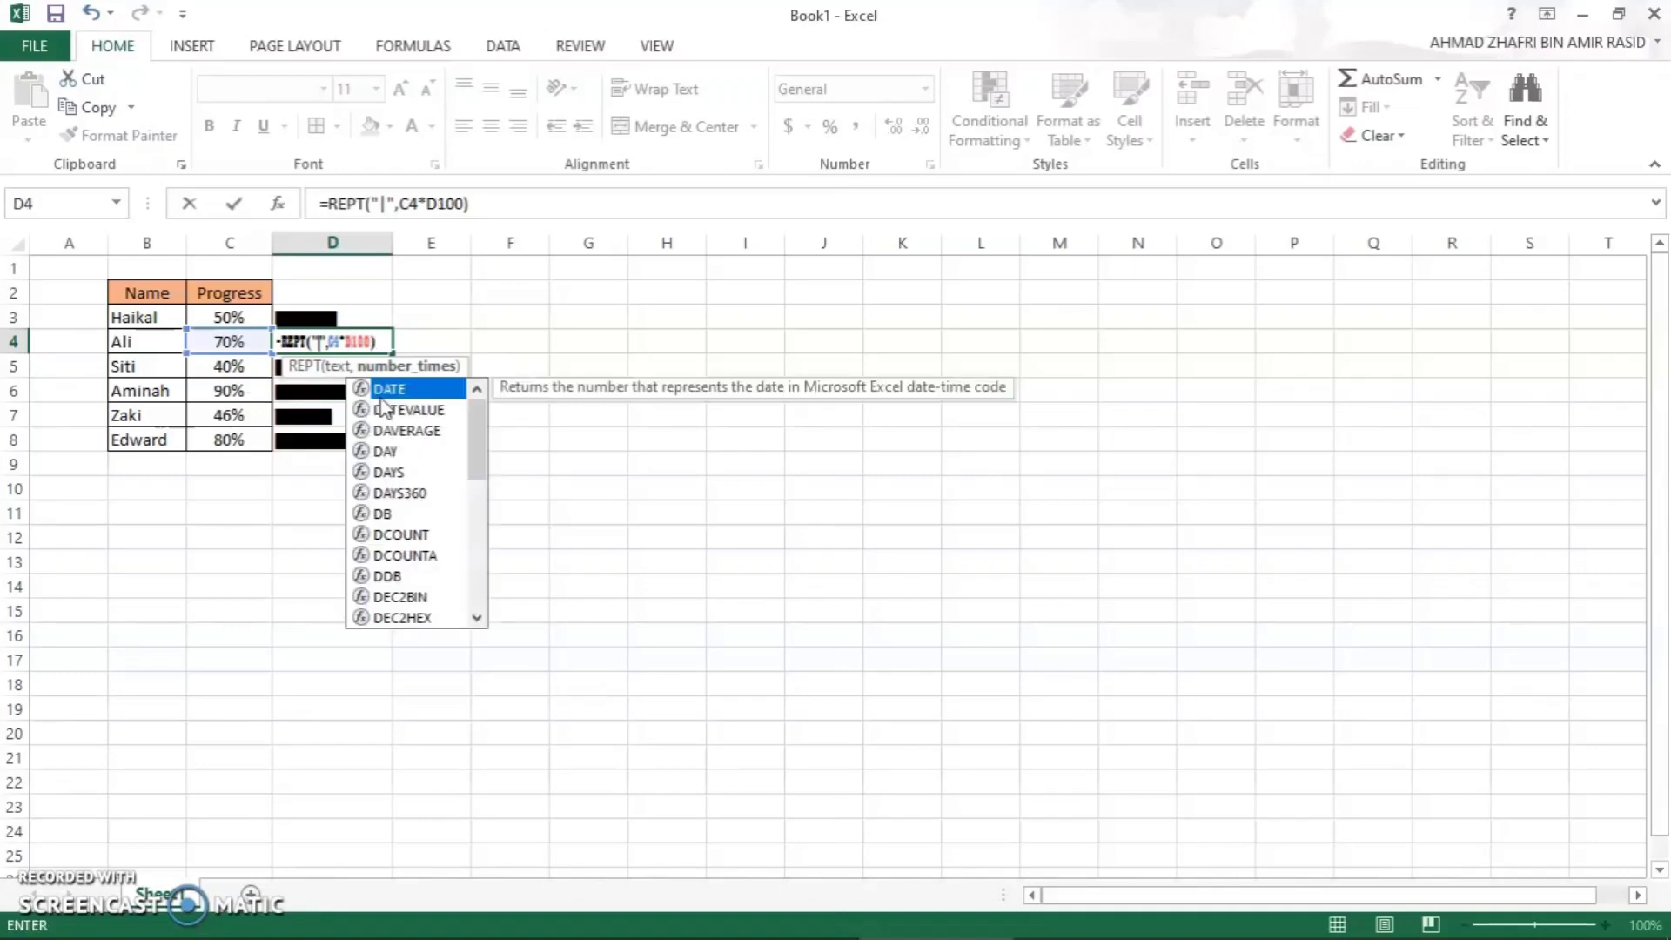
left_click(419, 338)
key("BackSpace")
key("BackSpace")
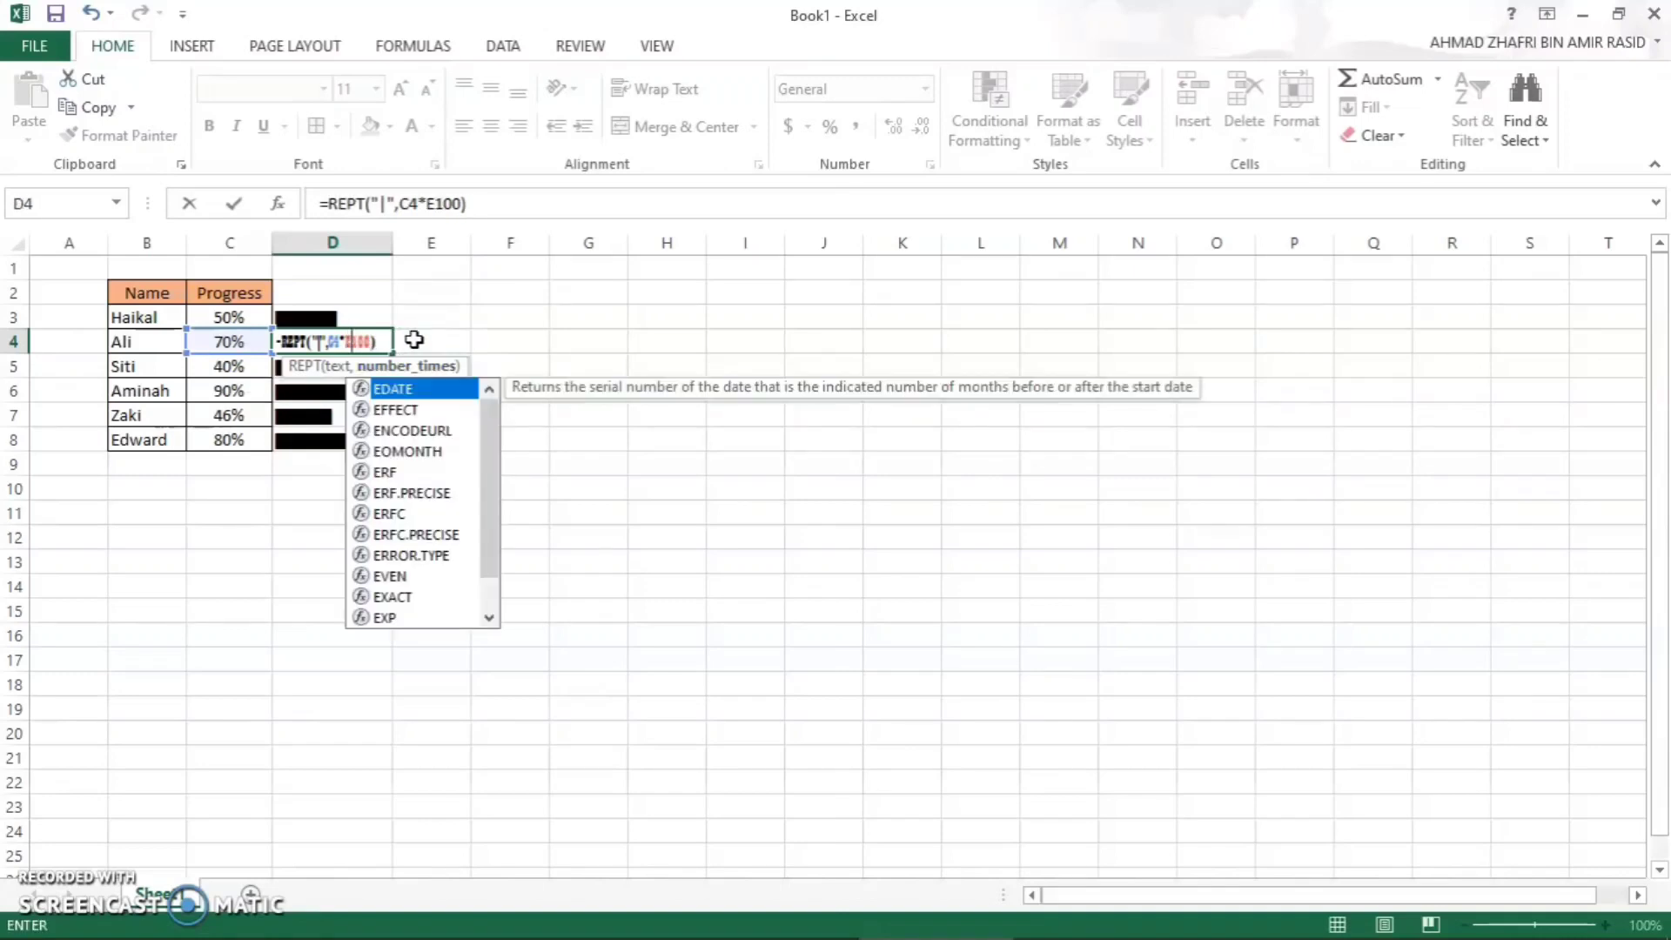
key("ctrl+Return")
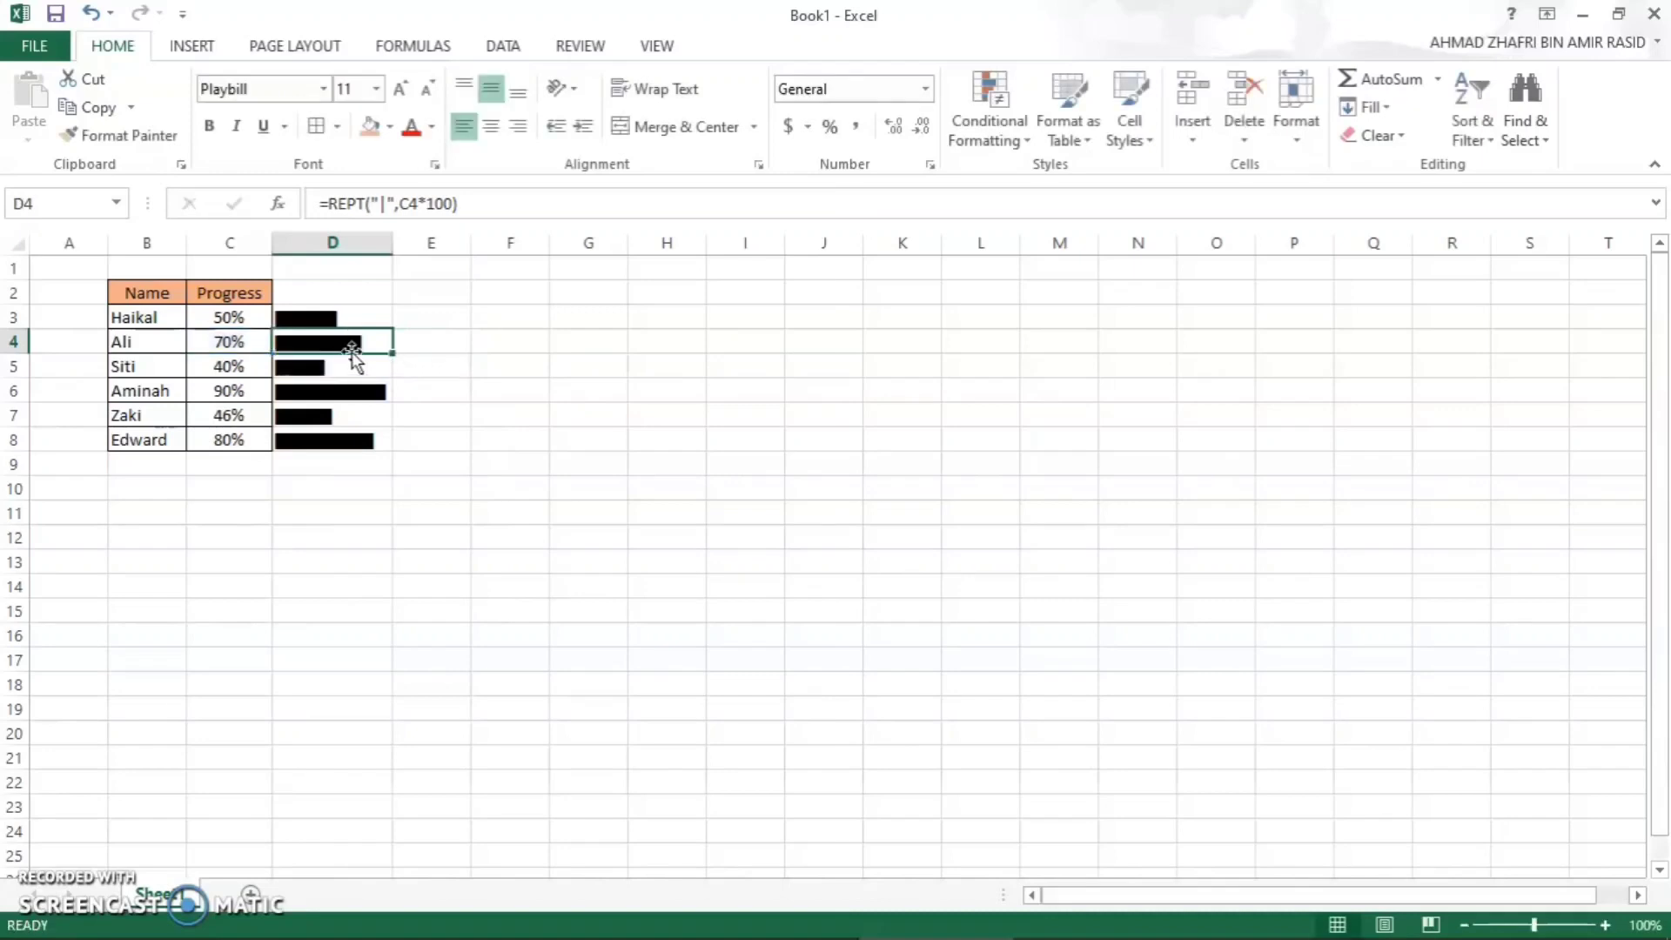
- Change the font colour of the progress bars in D3:D8 to dark green
left_click(332, 318)
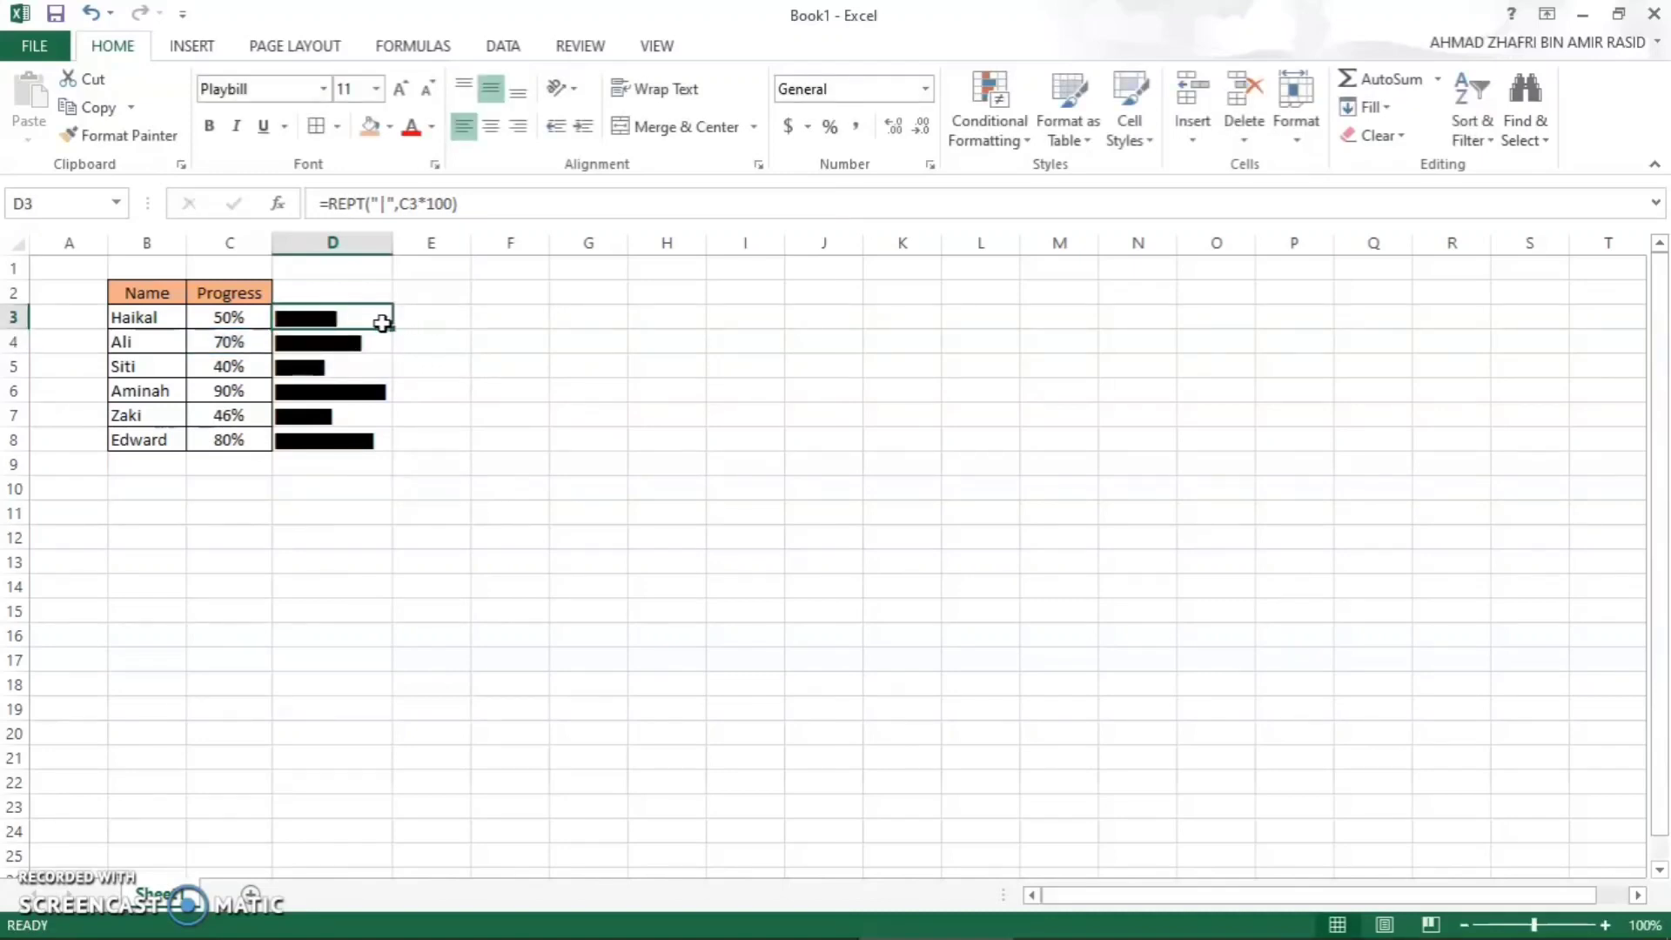
left_click_drag(381, 321, 372, 431)
left_click(381, 436)
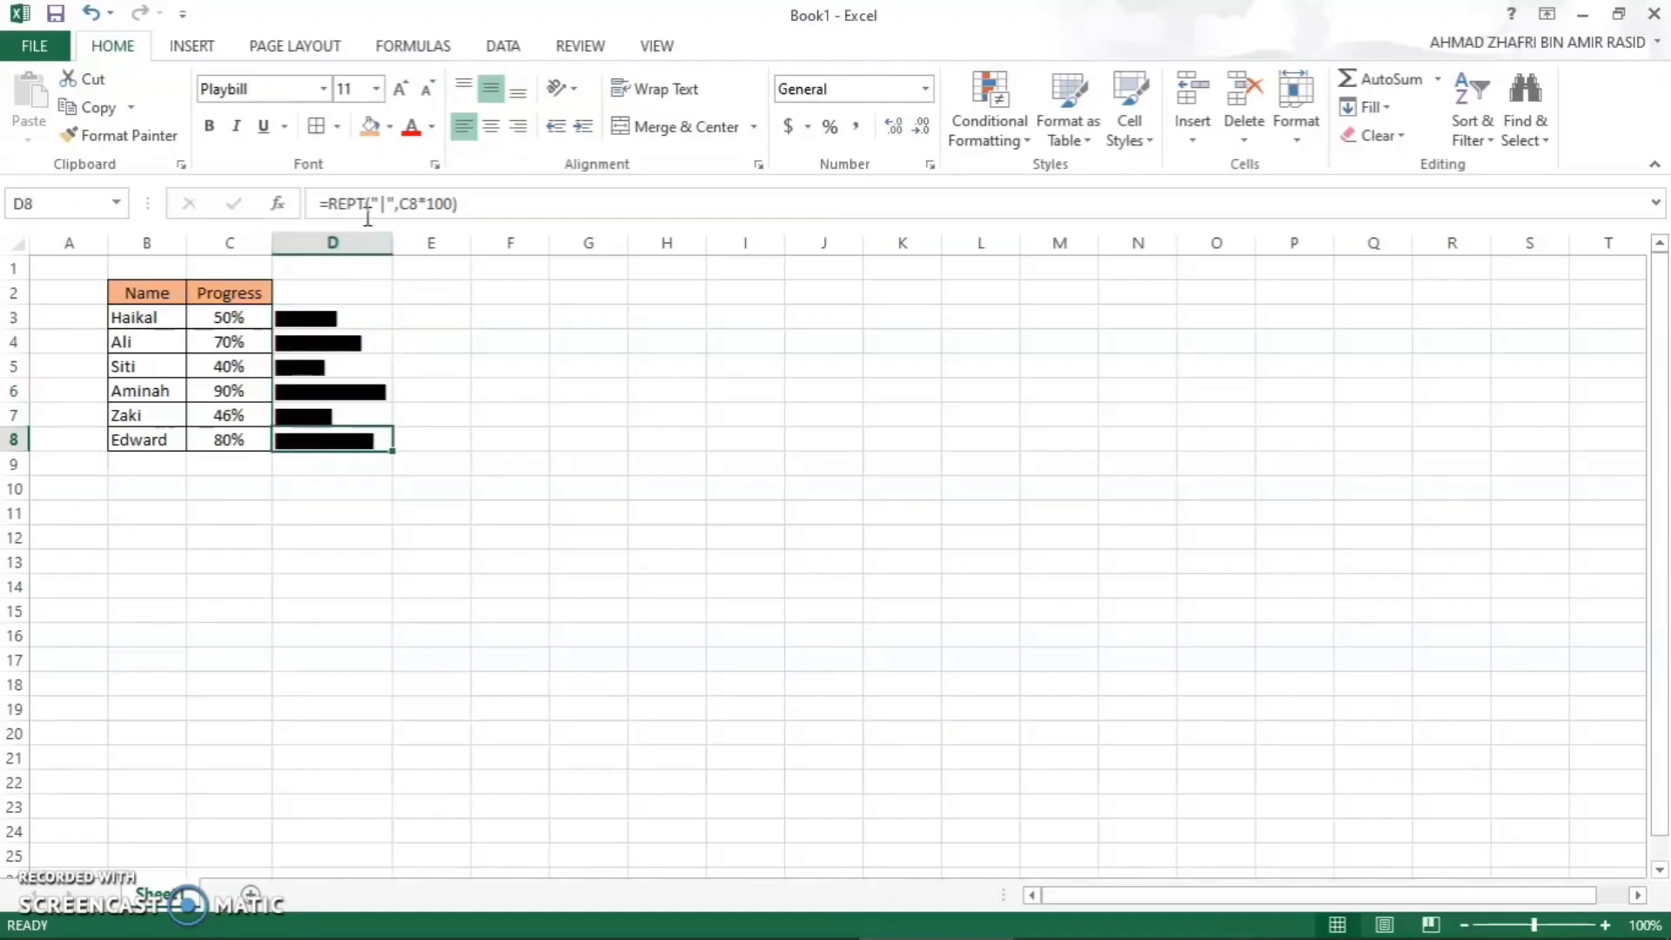
left_click(432, 128)
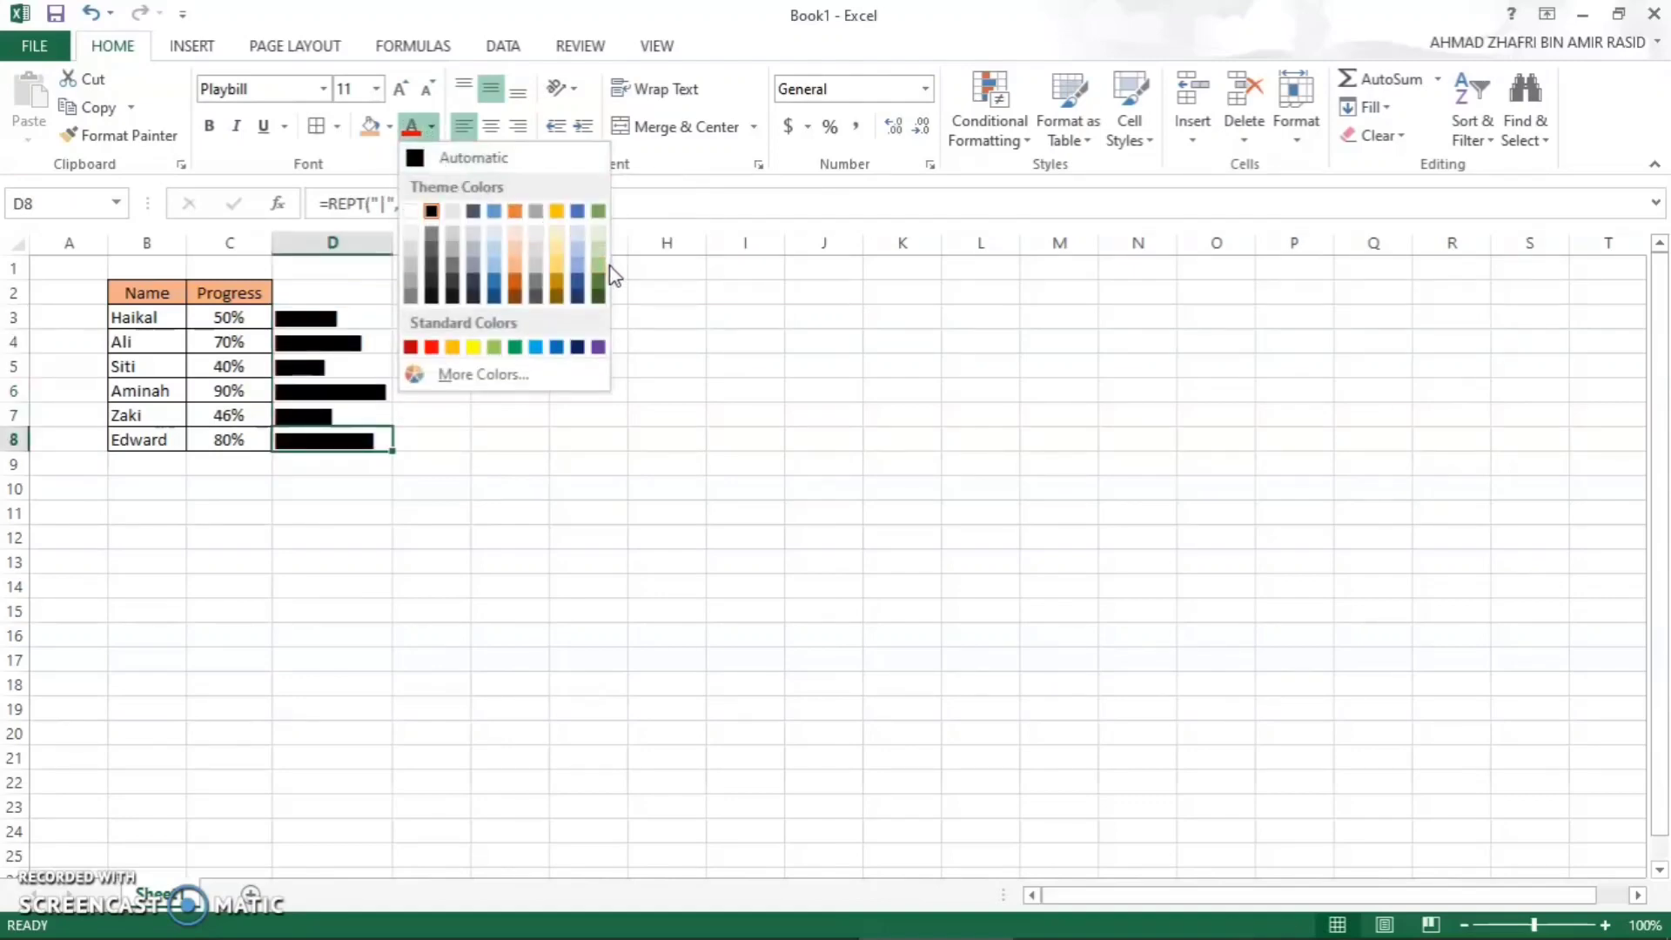
left_click(344, 317)
left_click_drag(345, 316, 340, 440)
left_click_drag(310, 317, 335, 440)
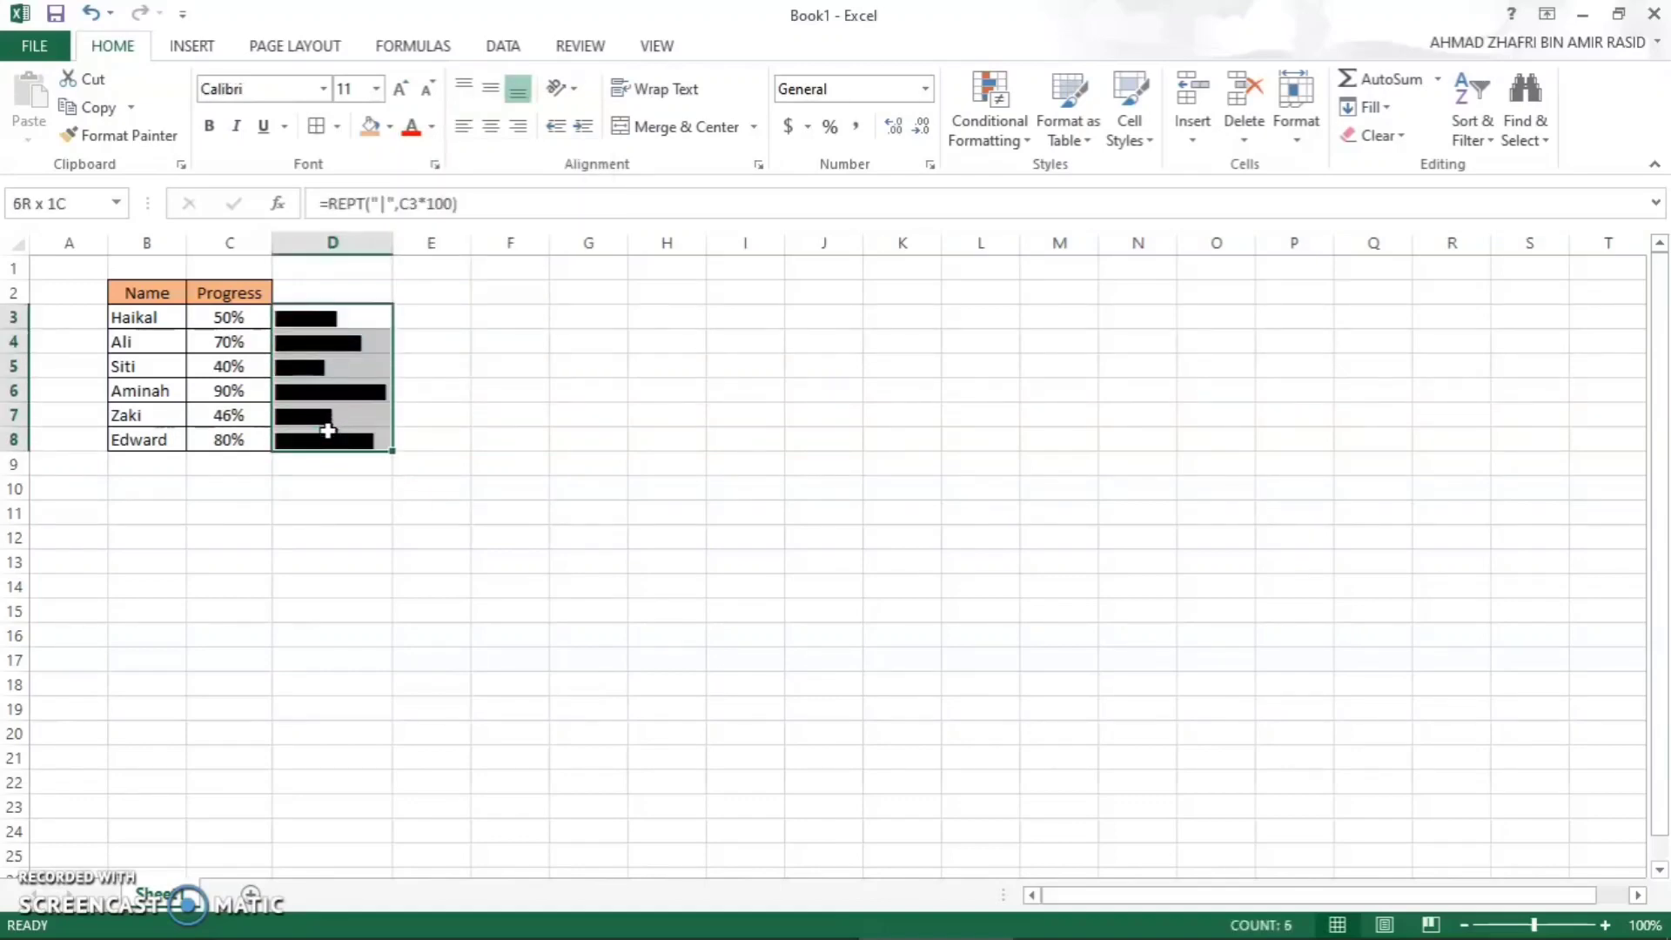
left_click(431, 126)
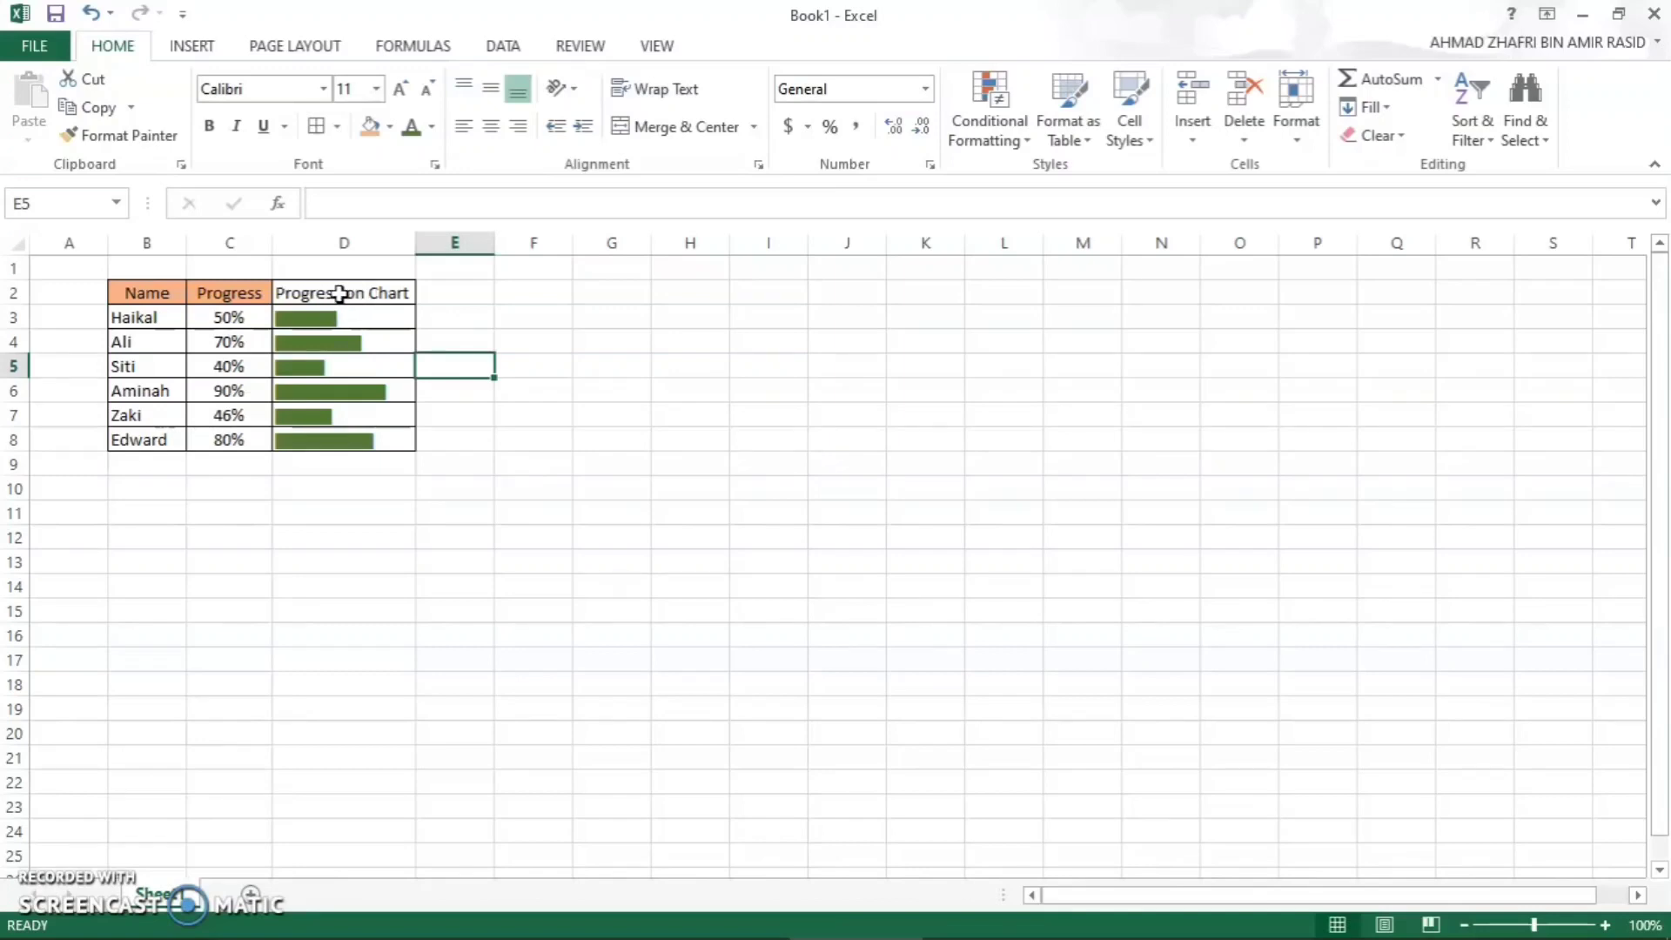
- Copy the formatting of the Name header in B2 to the Progression Chart header in D2
left_click(178, 292)
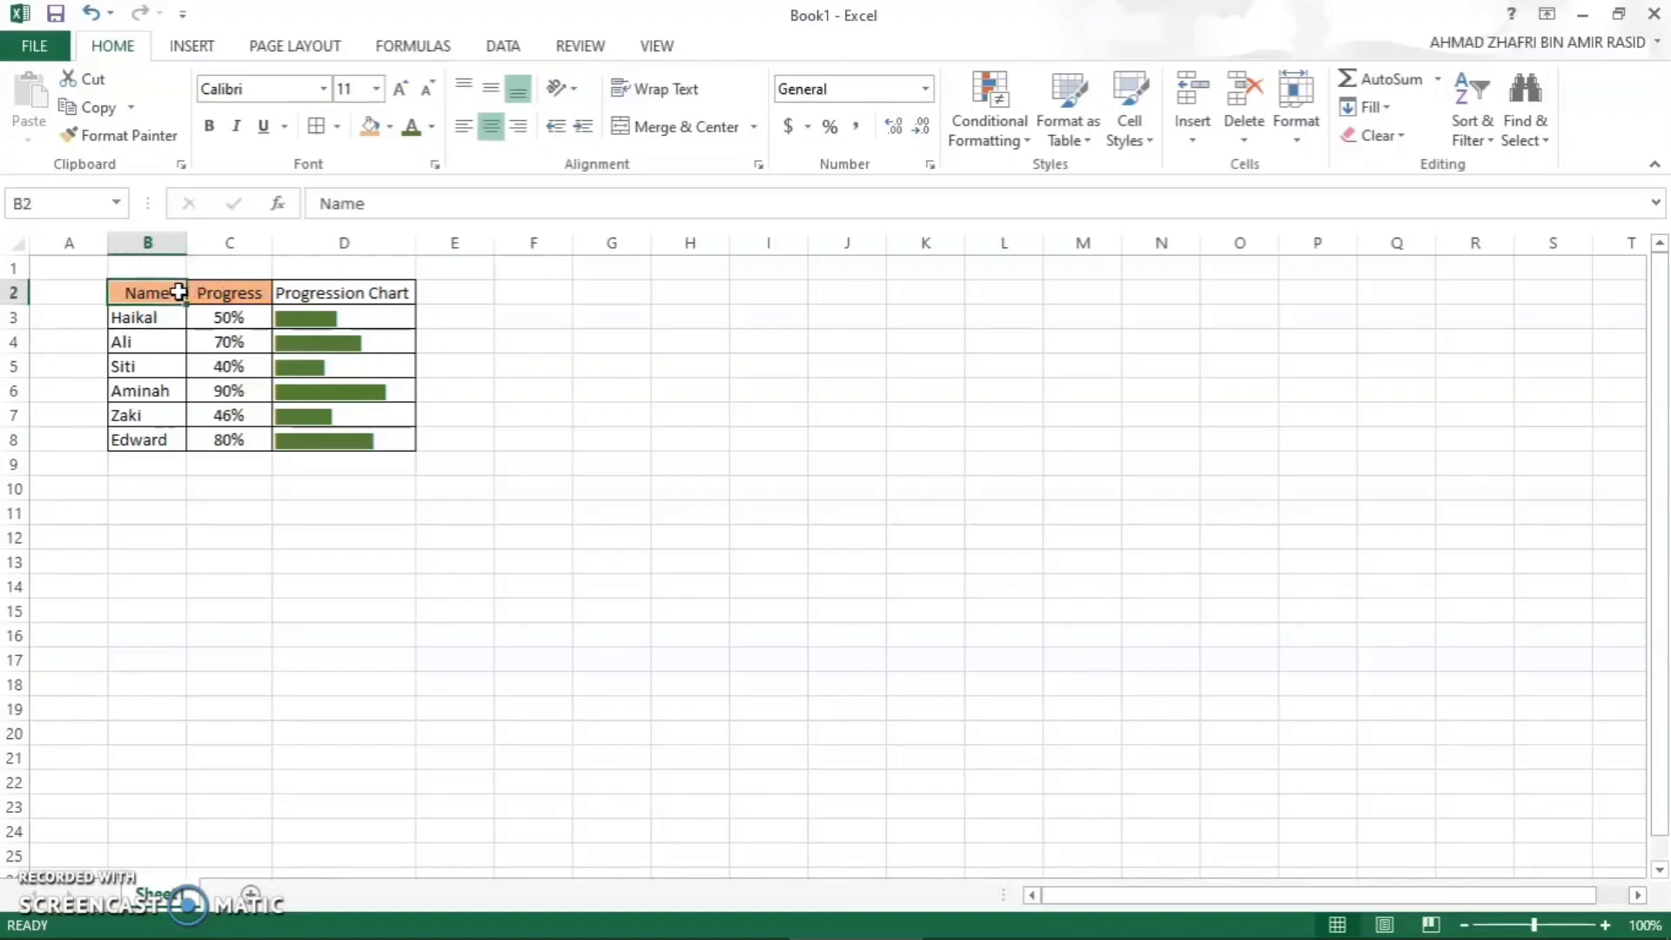
left_click(133, 139)
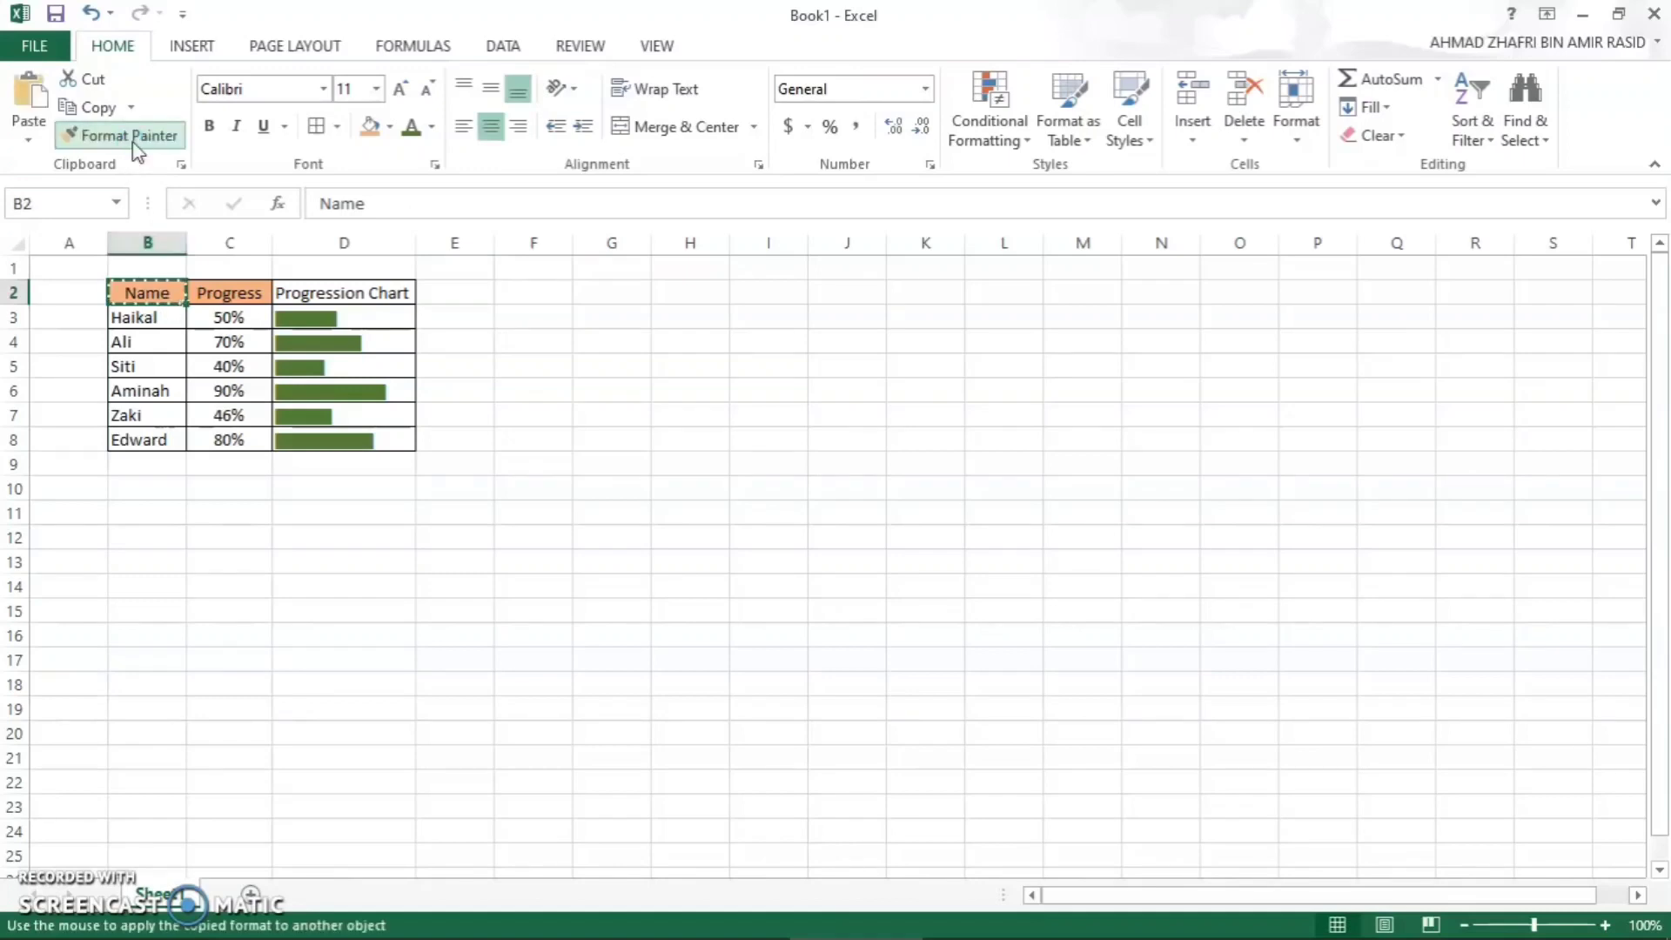
left_click(344, 293)
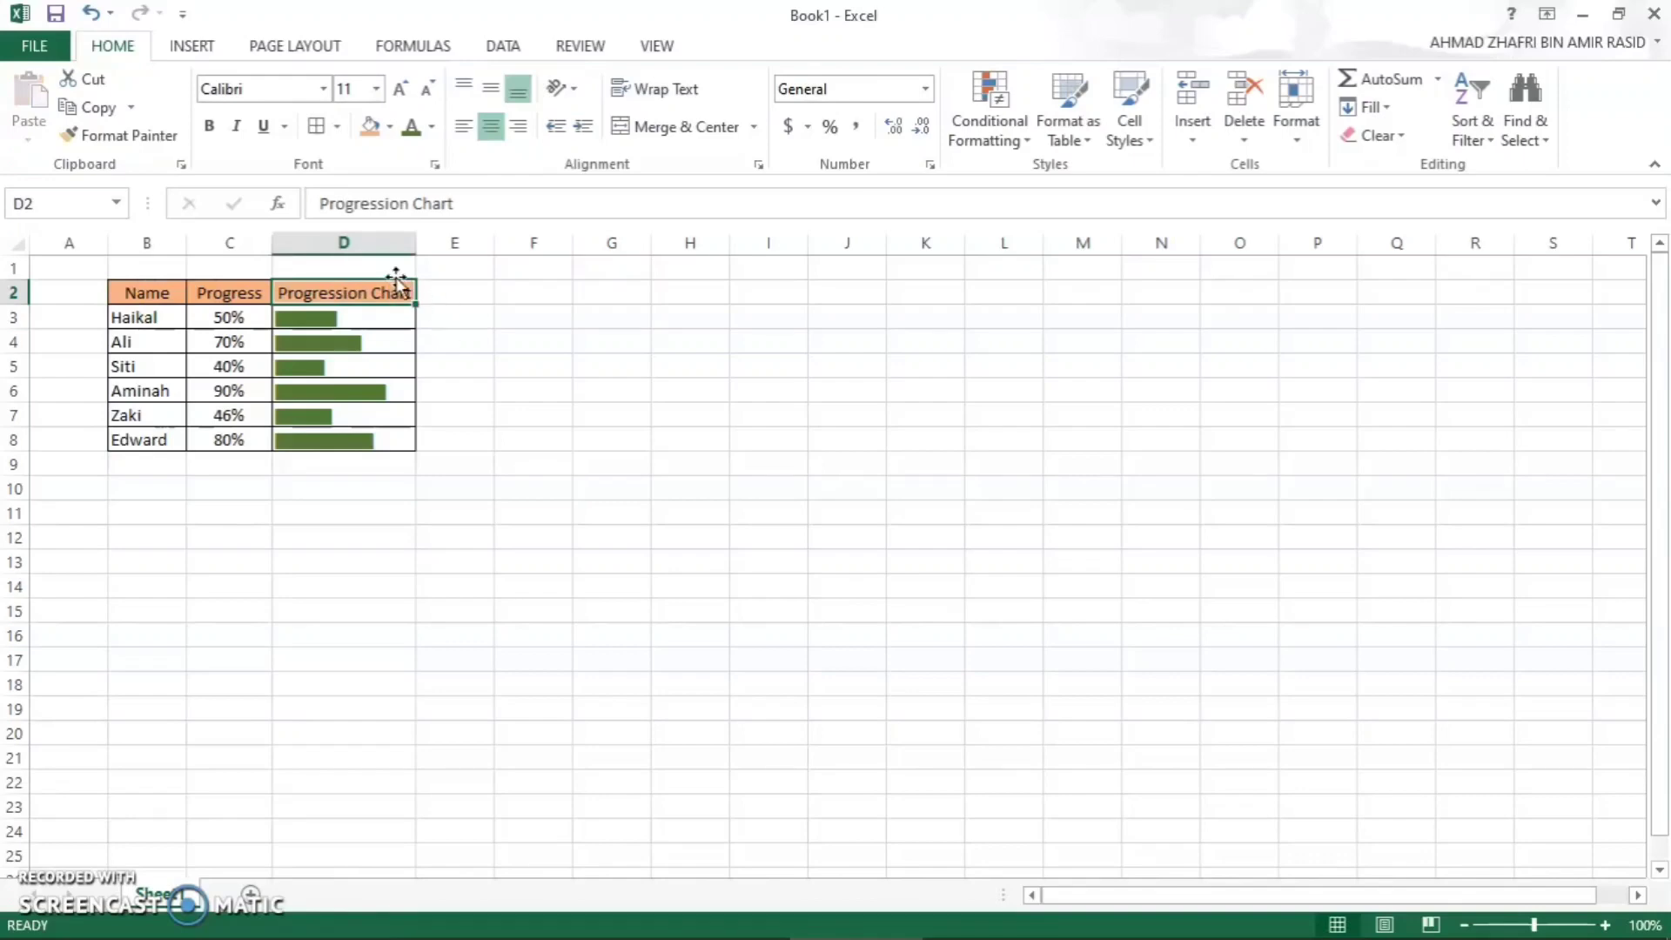
left_click(454, 309)
double_click(467, 349)
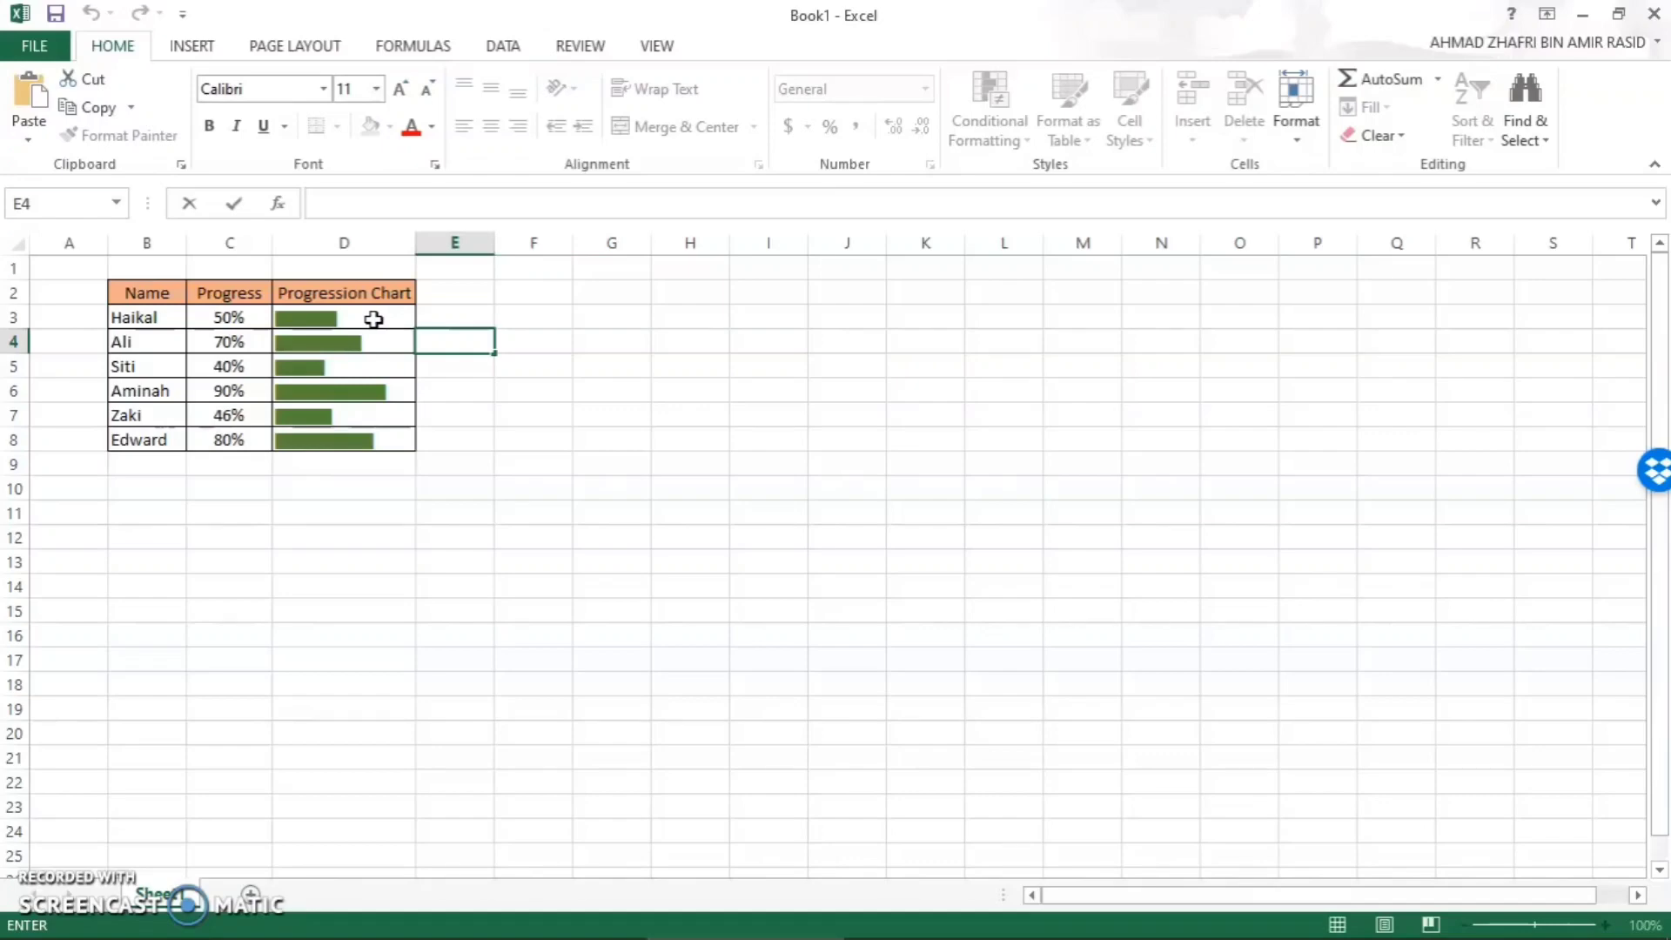
- Start a formula-based conditional formatting rule for D3 with the condition =C3<60%
left_click(370, 321)
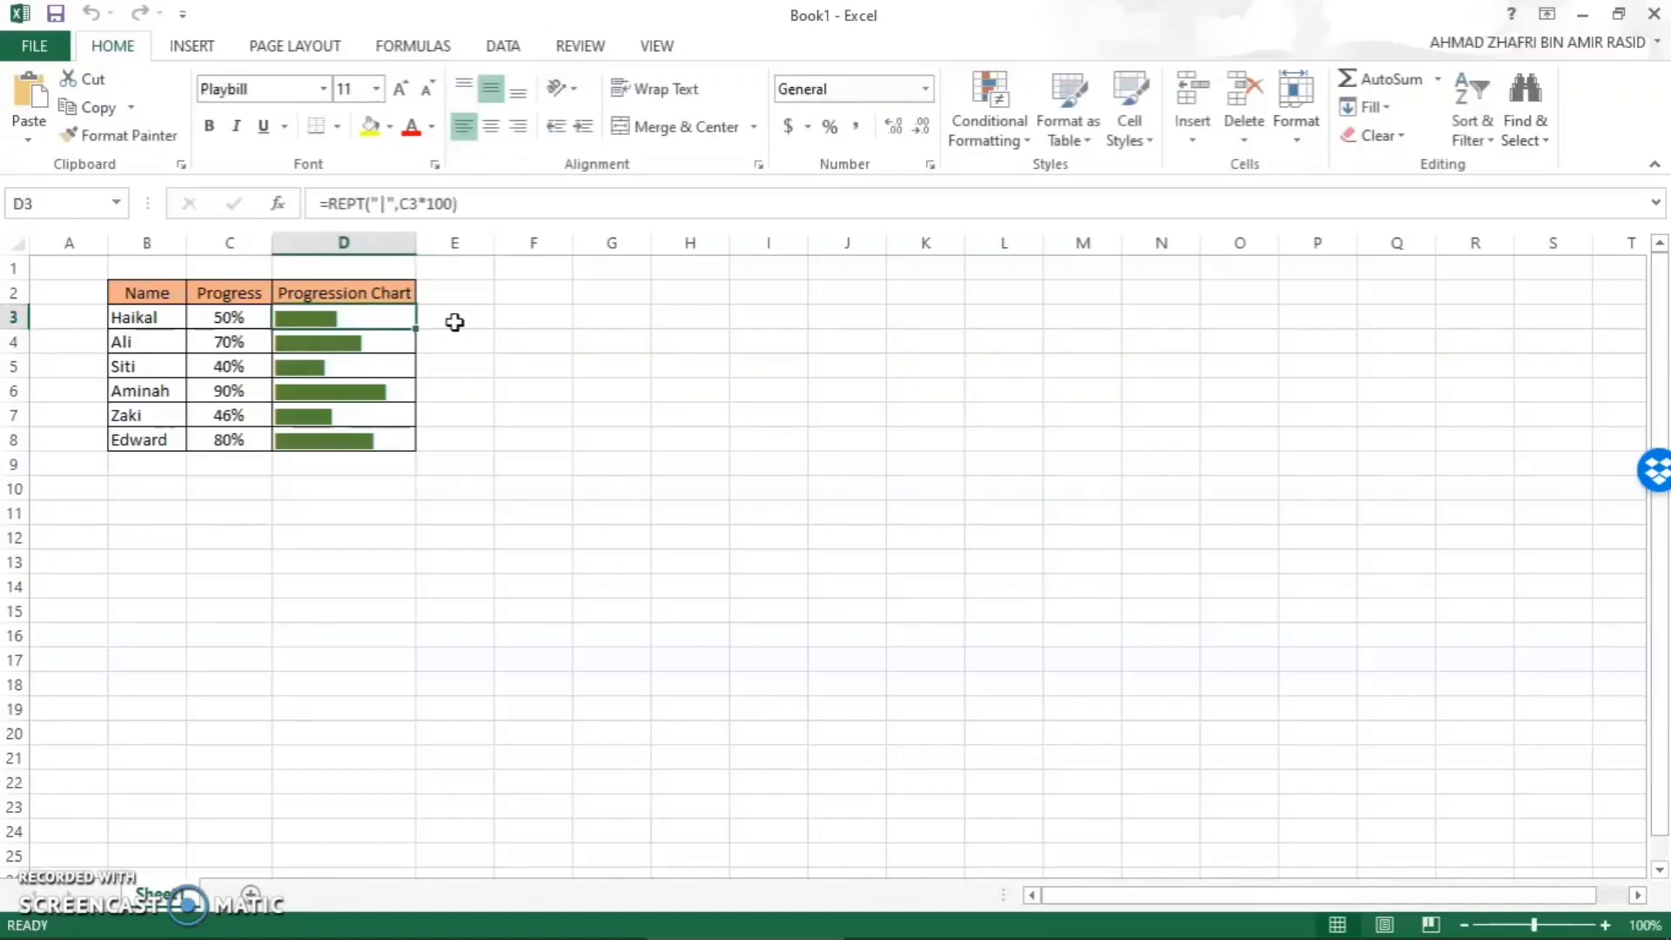
left_click(989, 151)
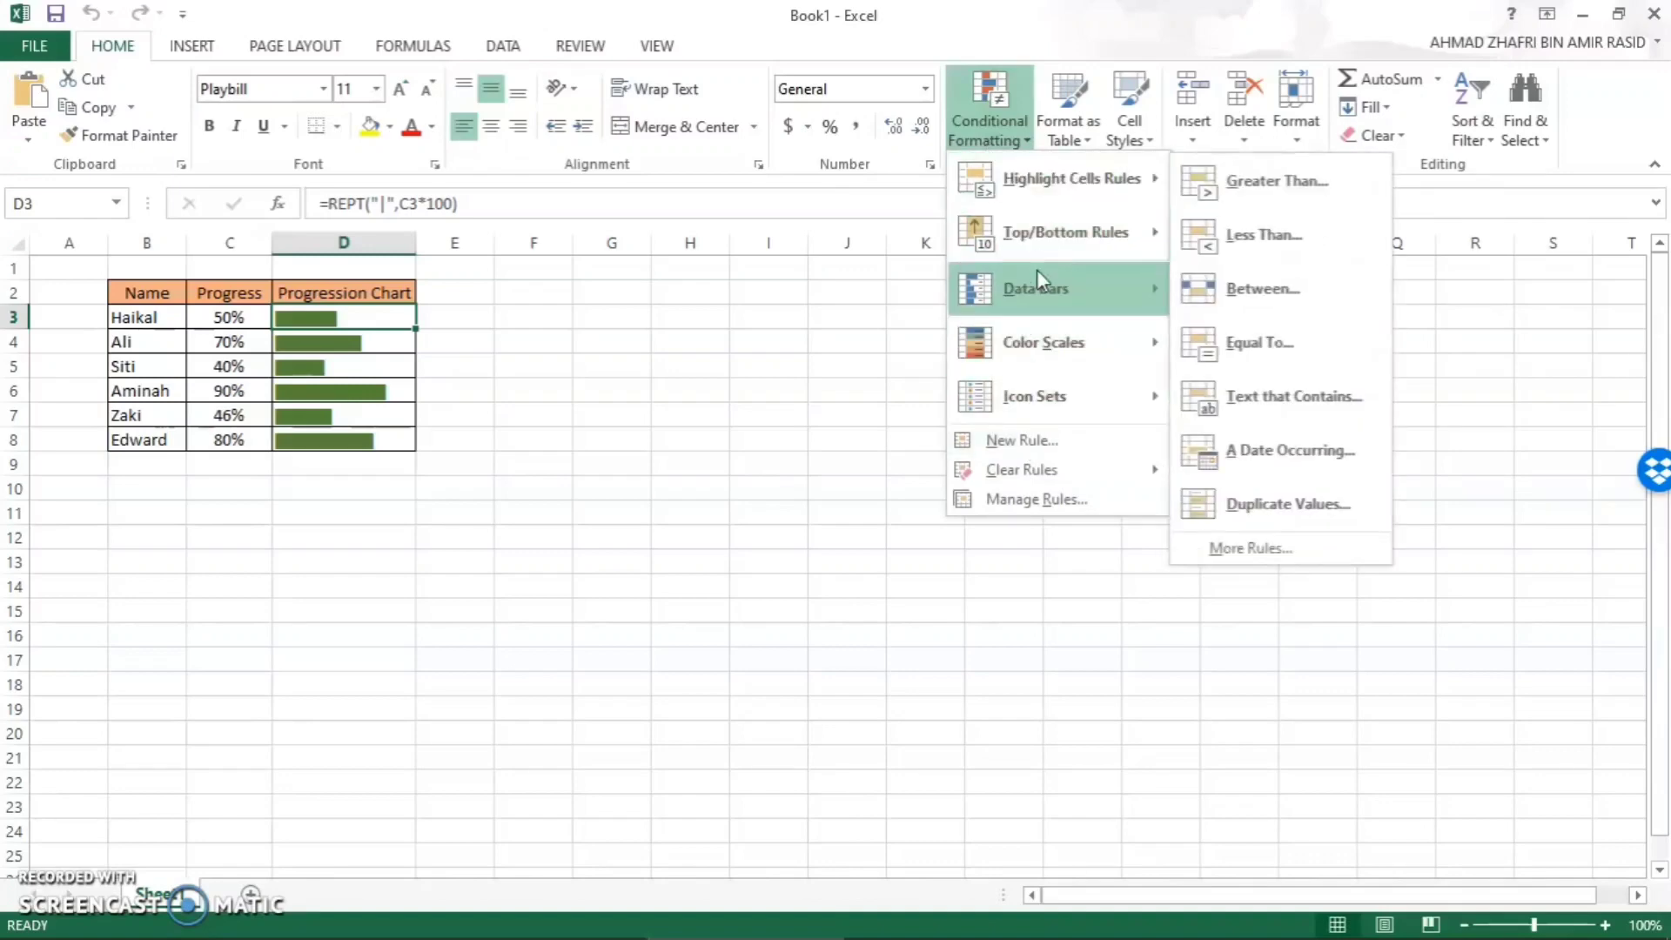
left_click(1029, 441)
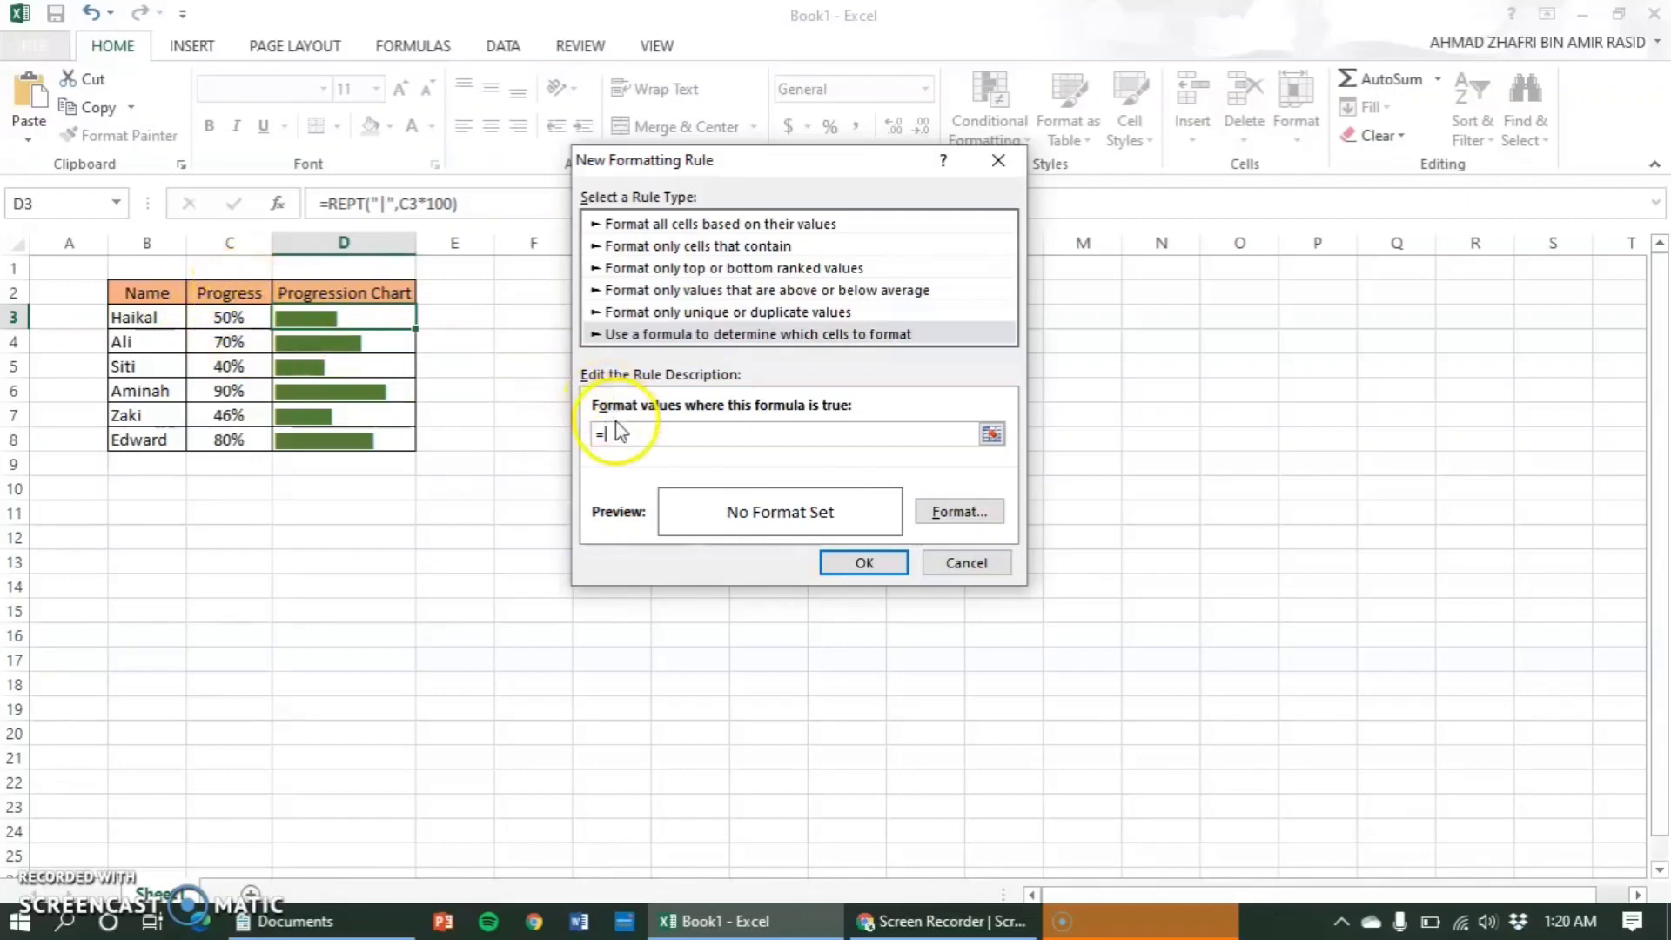
type("C3<60%")
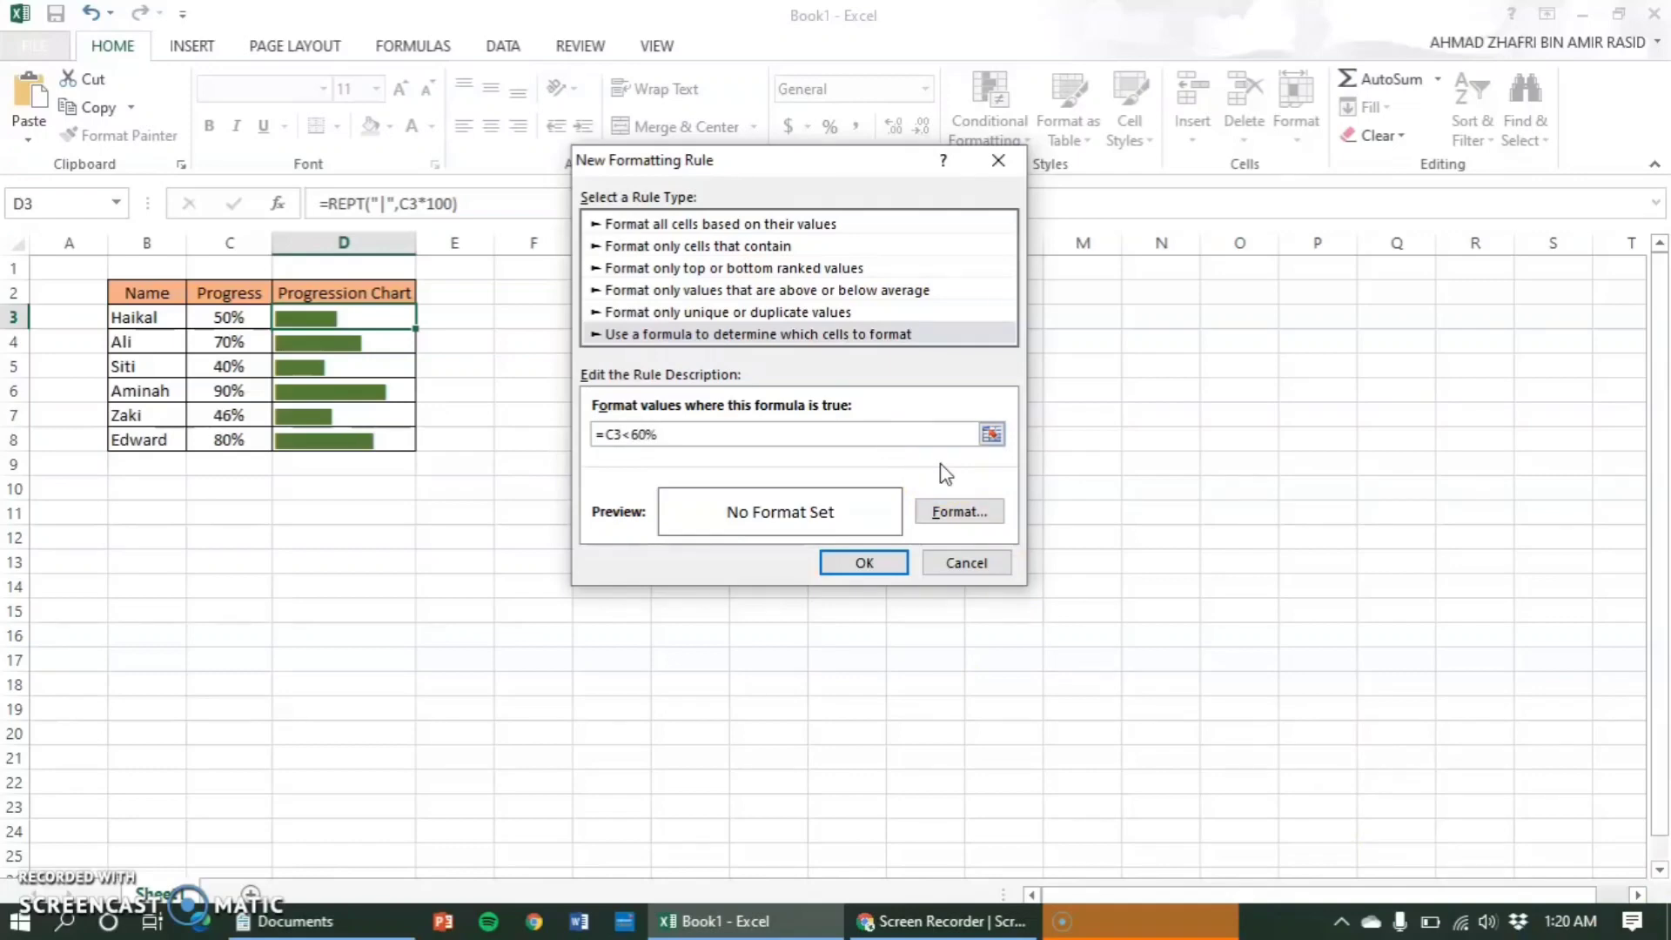
- Give the rule a dark orange font colour, apply it to D3 and fill the cell down to D8
left_click(962, 513)
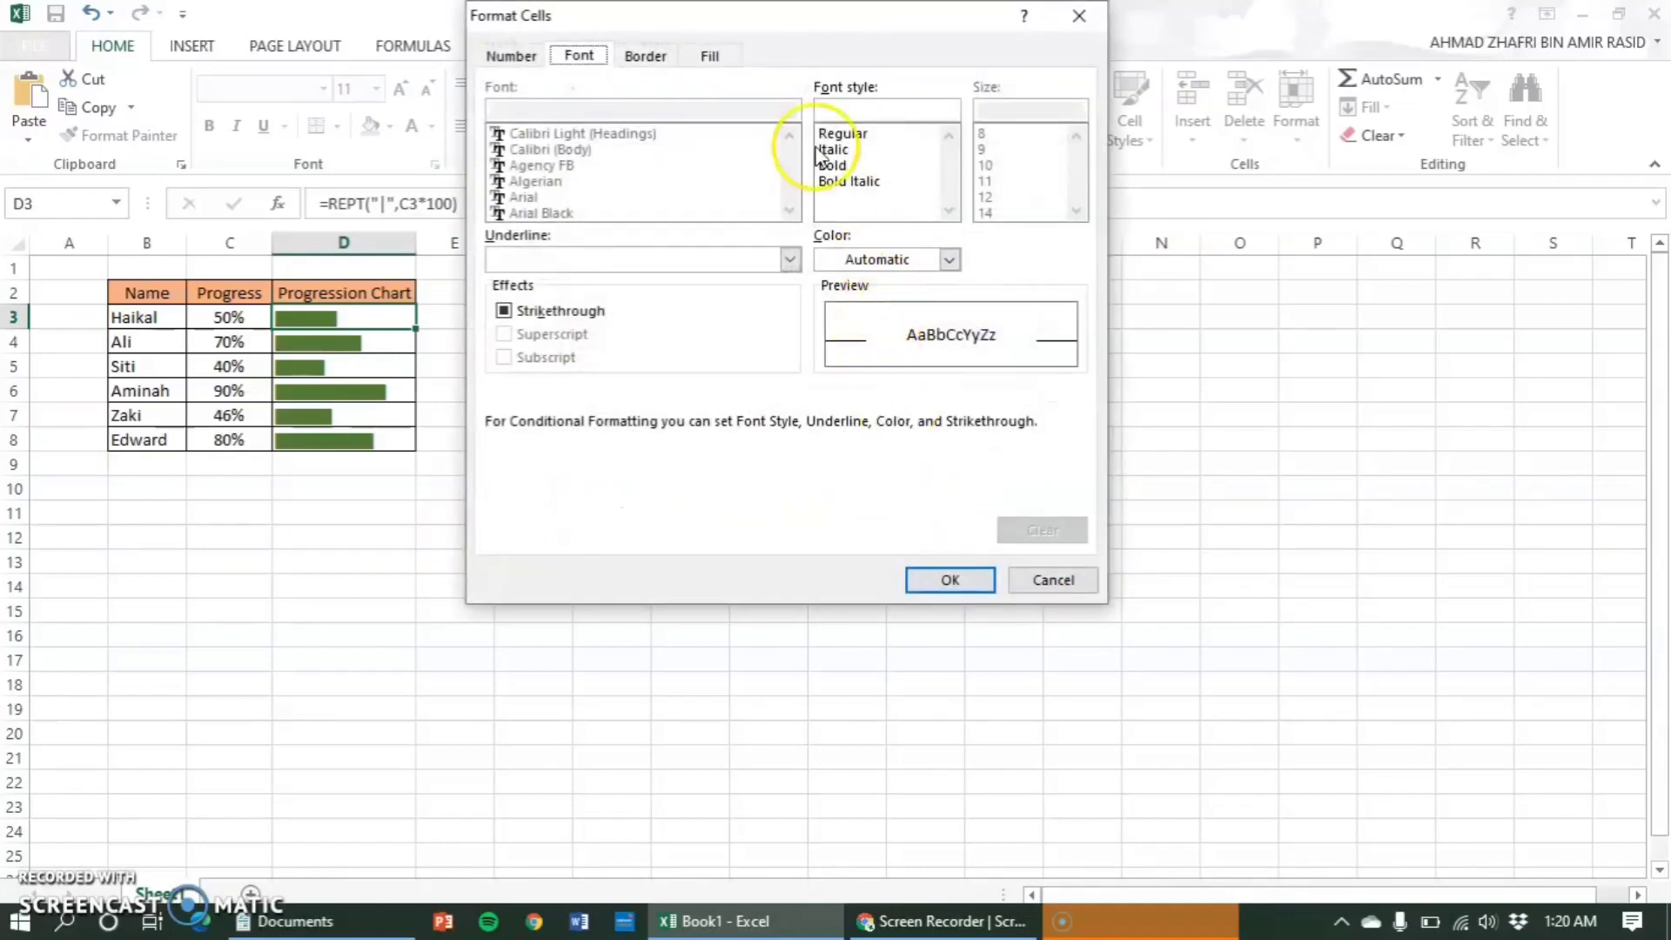
left_click_drag(770, 24, 778, 43)
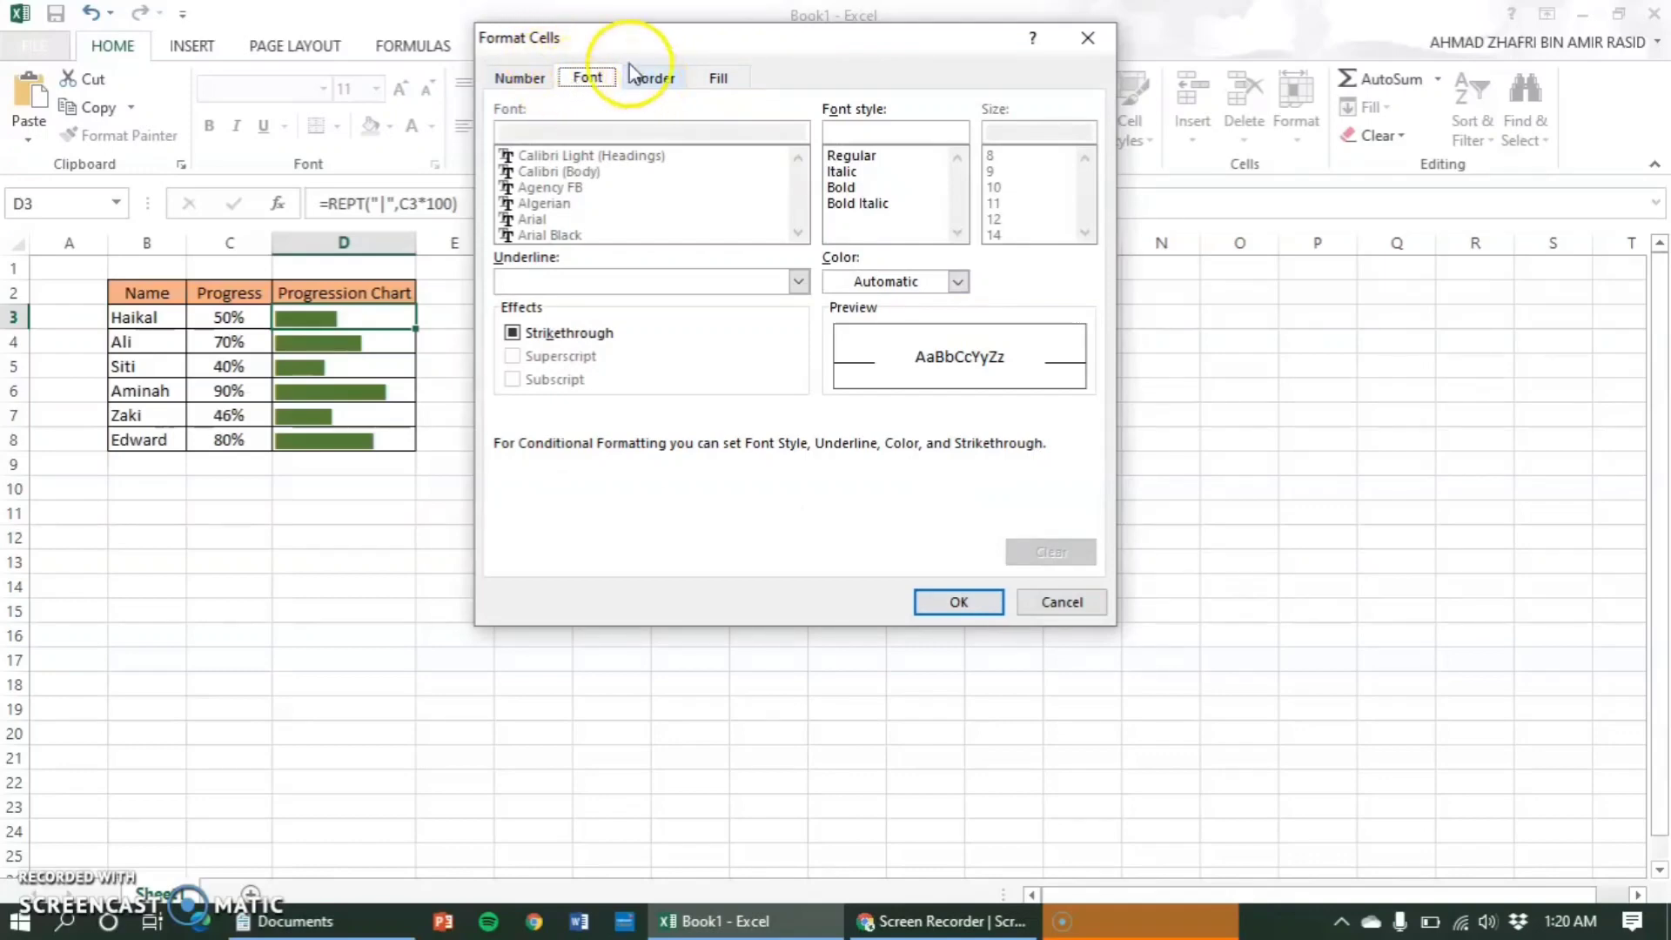
left_click(958, 282)
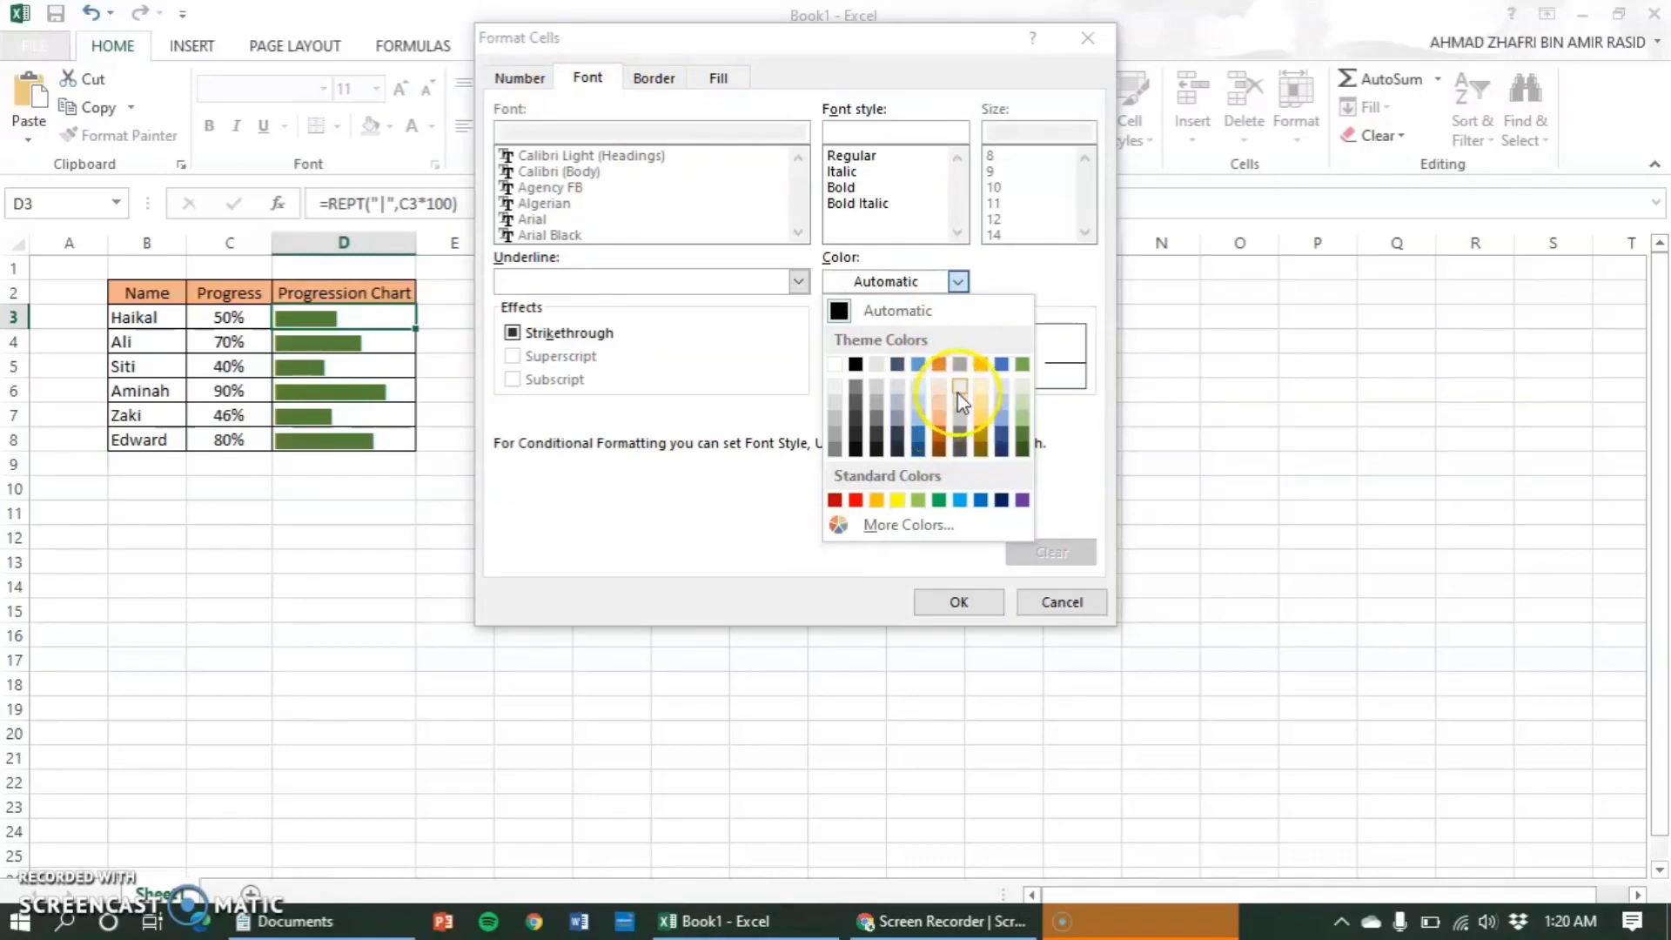
left_click(940, 434)
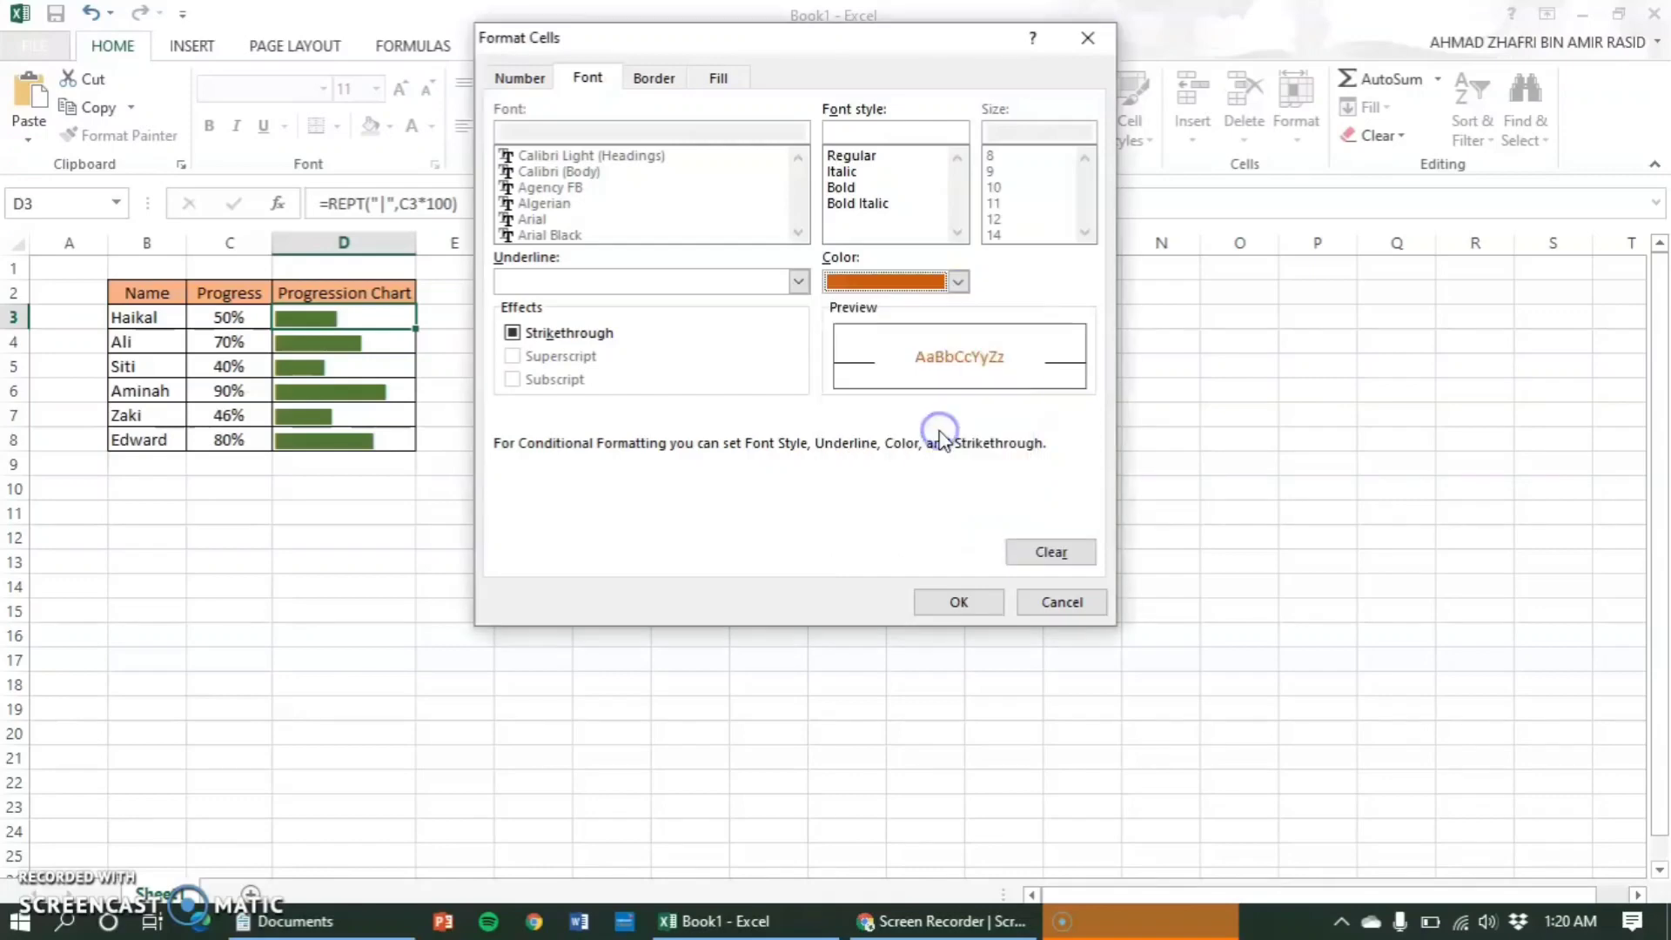
left_click(944, 608)
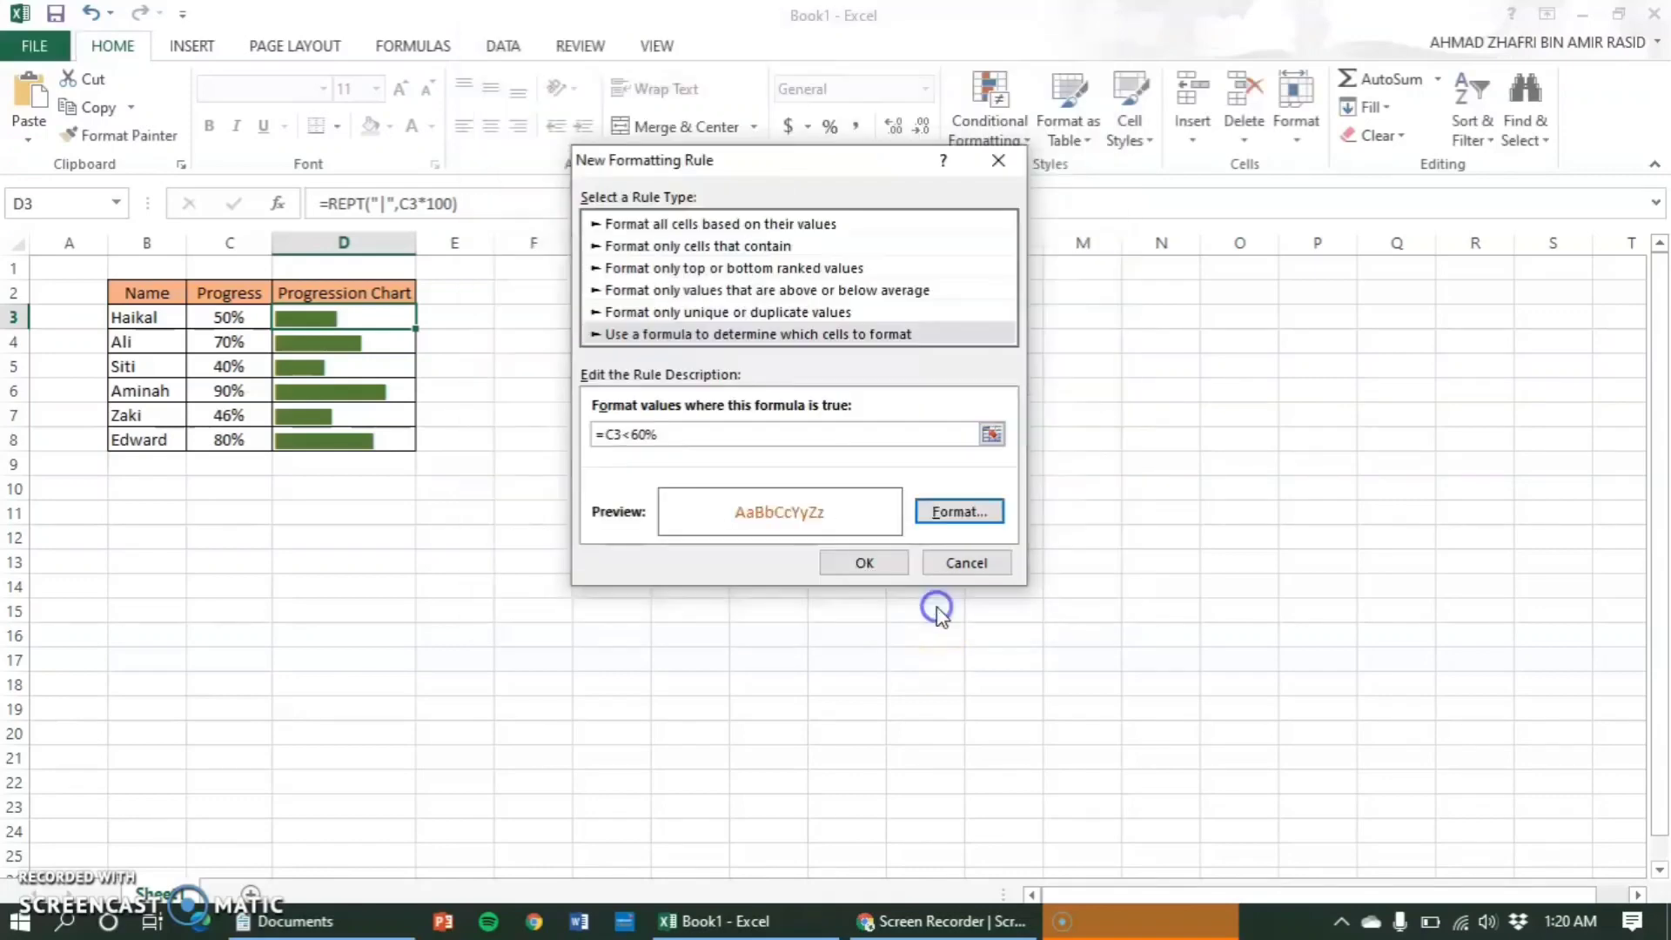
left_click(891, 567)
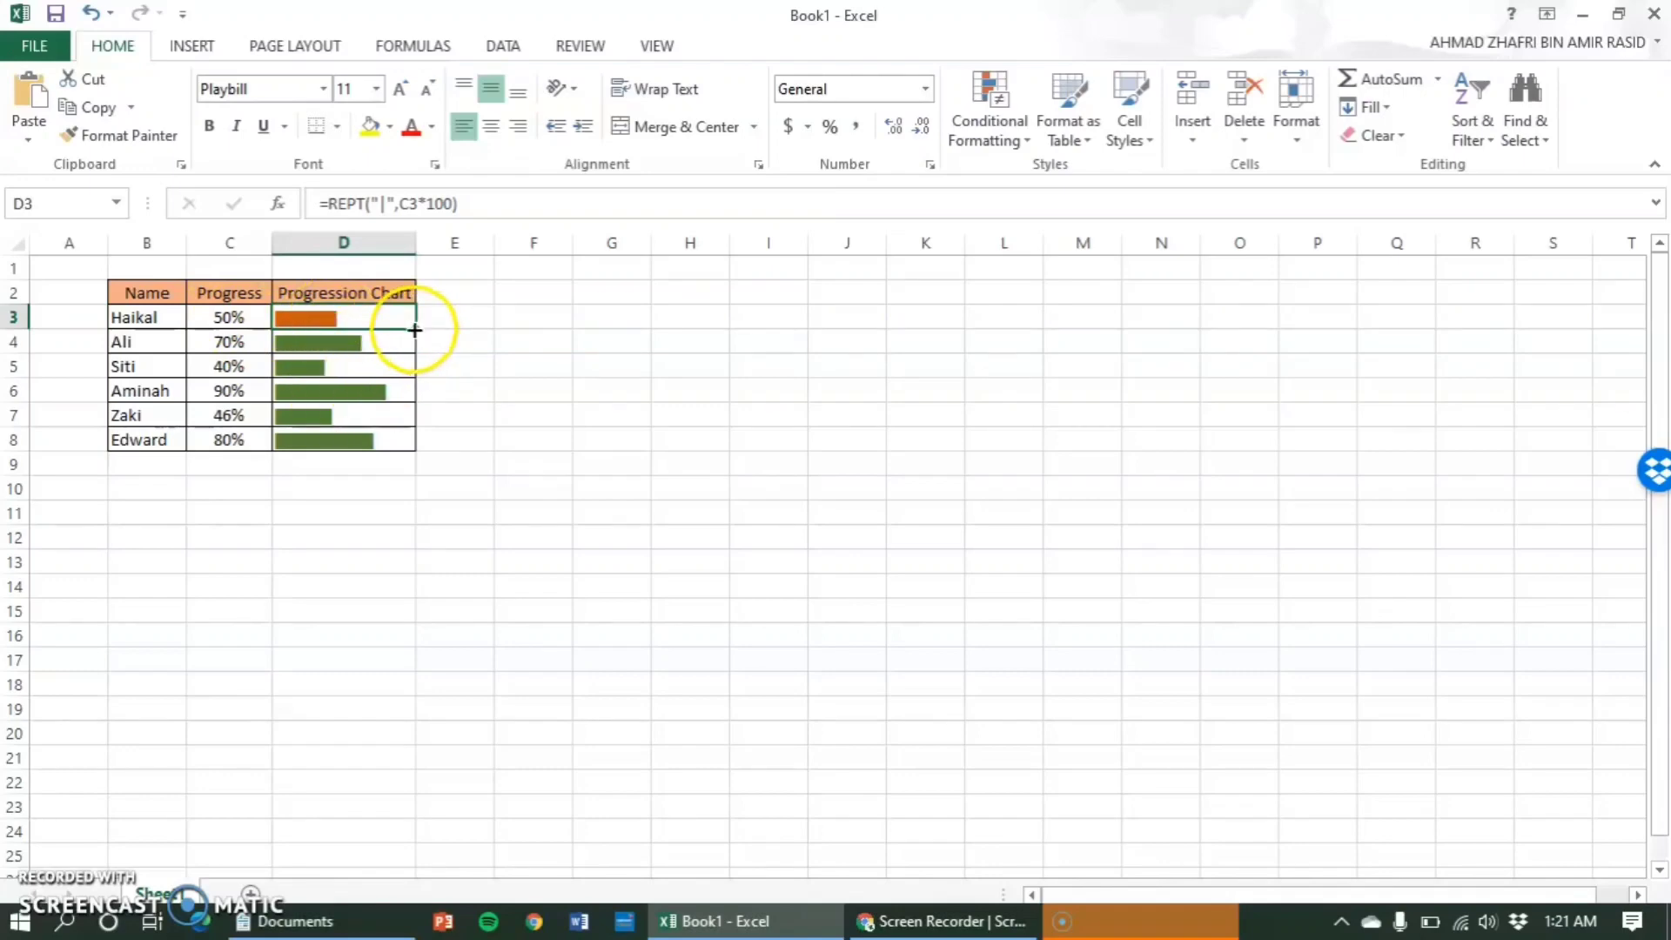
left_click_drag(420, 332, 402, 442)
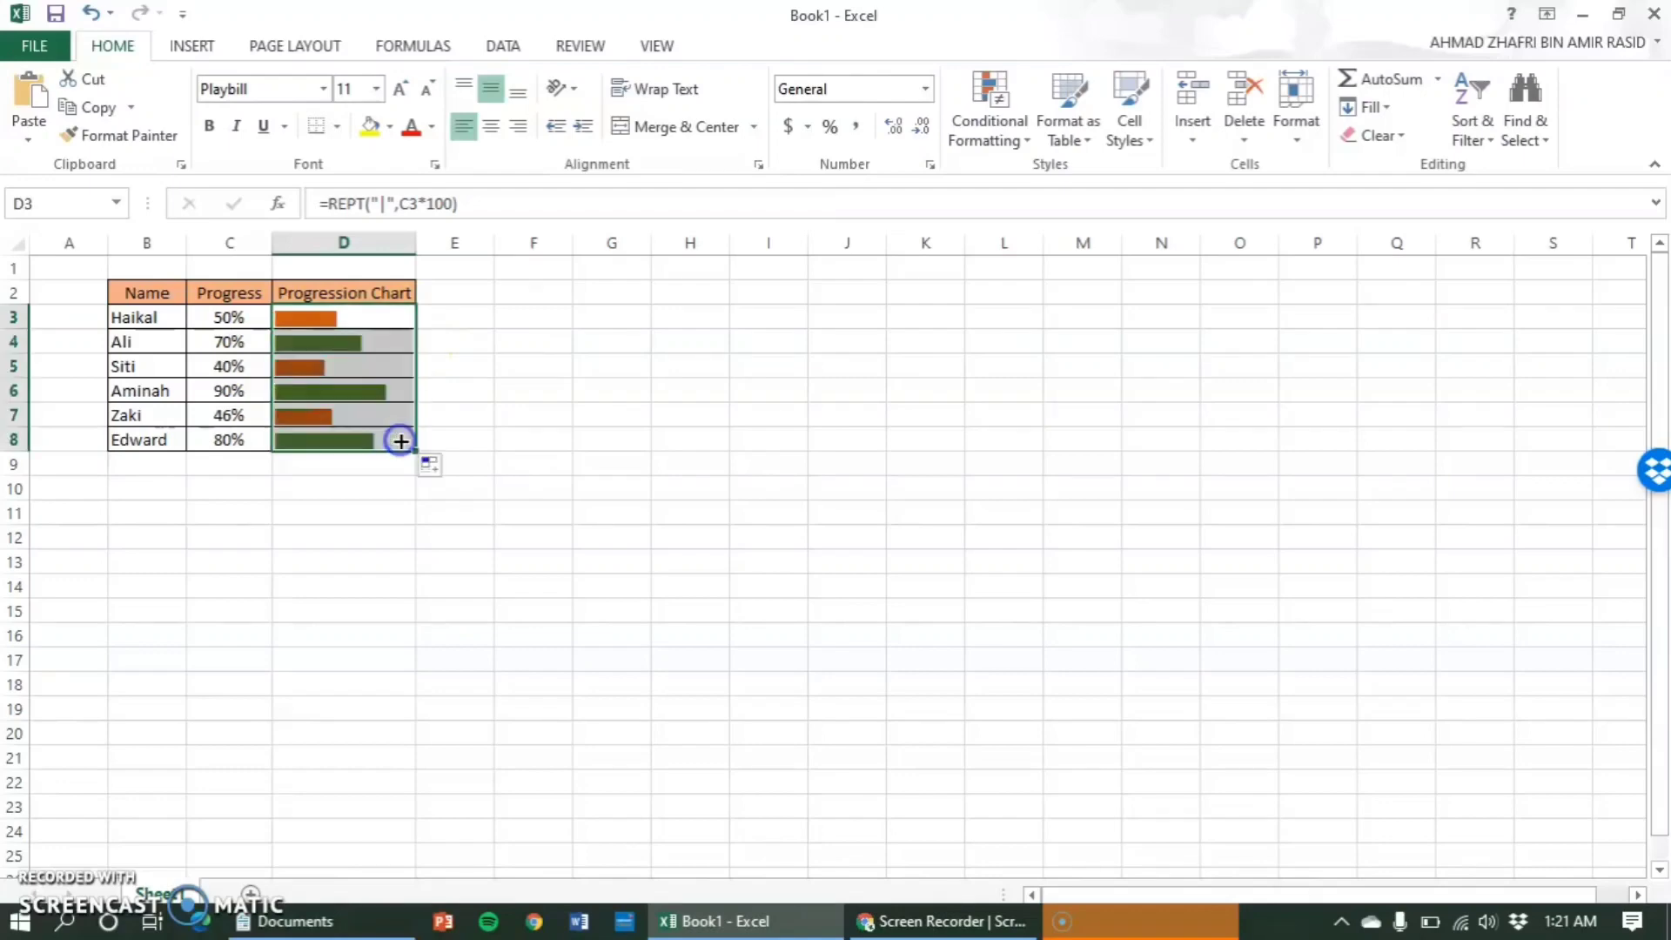
left_click(451, 384)
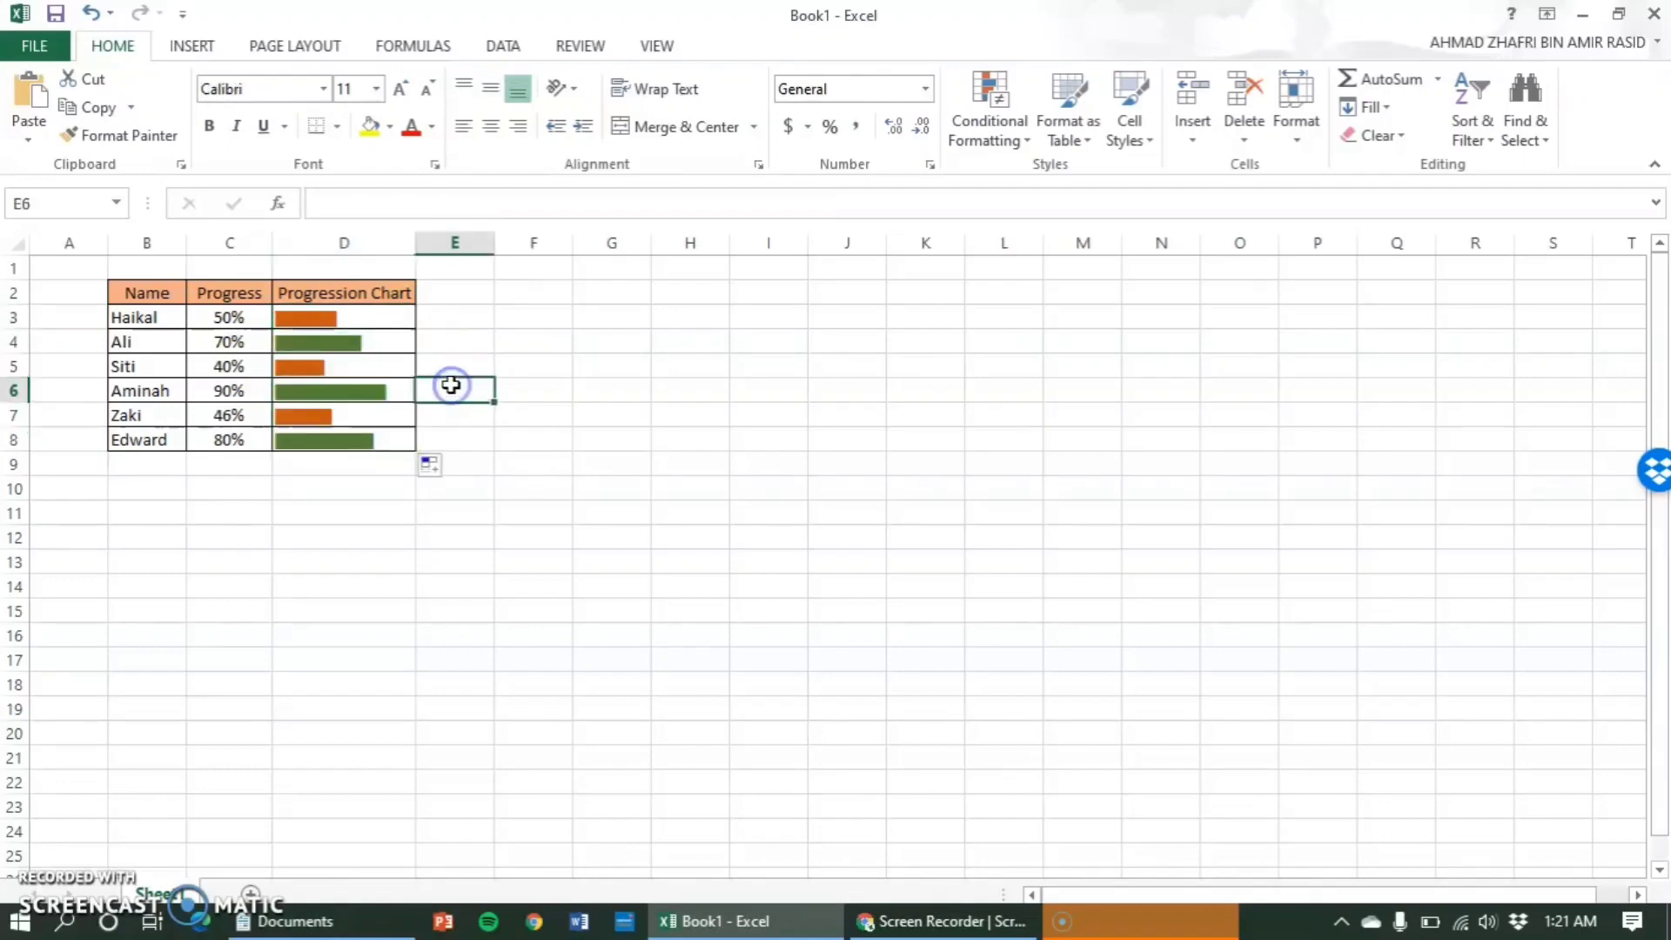
- Extend the formula in D3 to =REPT("|",C3*100)&TEXT(C3,"#%") so the percentage follows the bar
left_click(350, 319)
left_click(532, 218)
type("&")
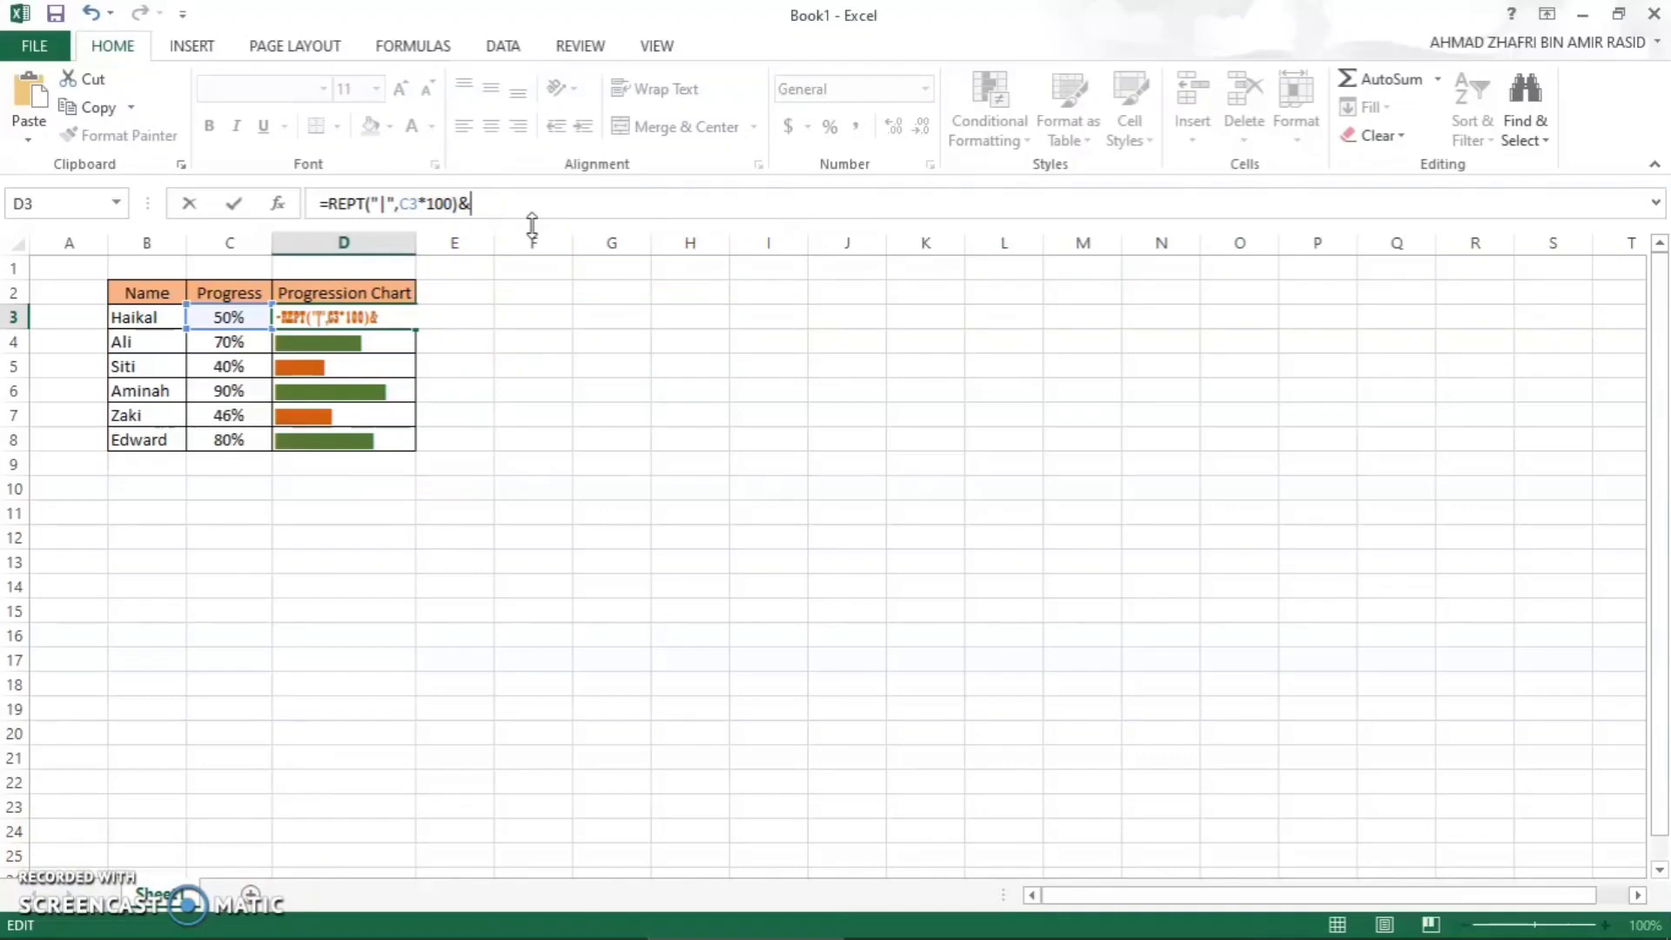
type("TEXT")
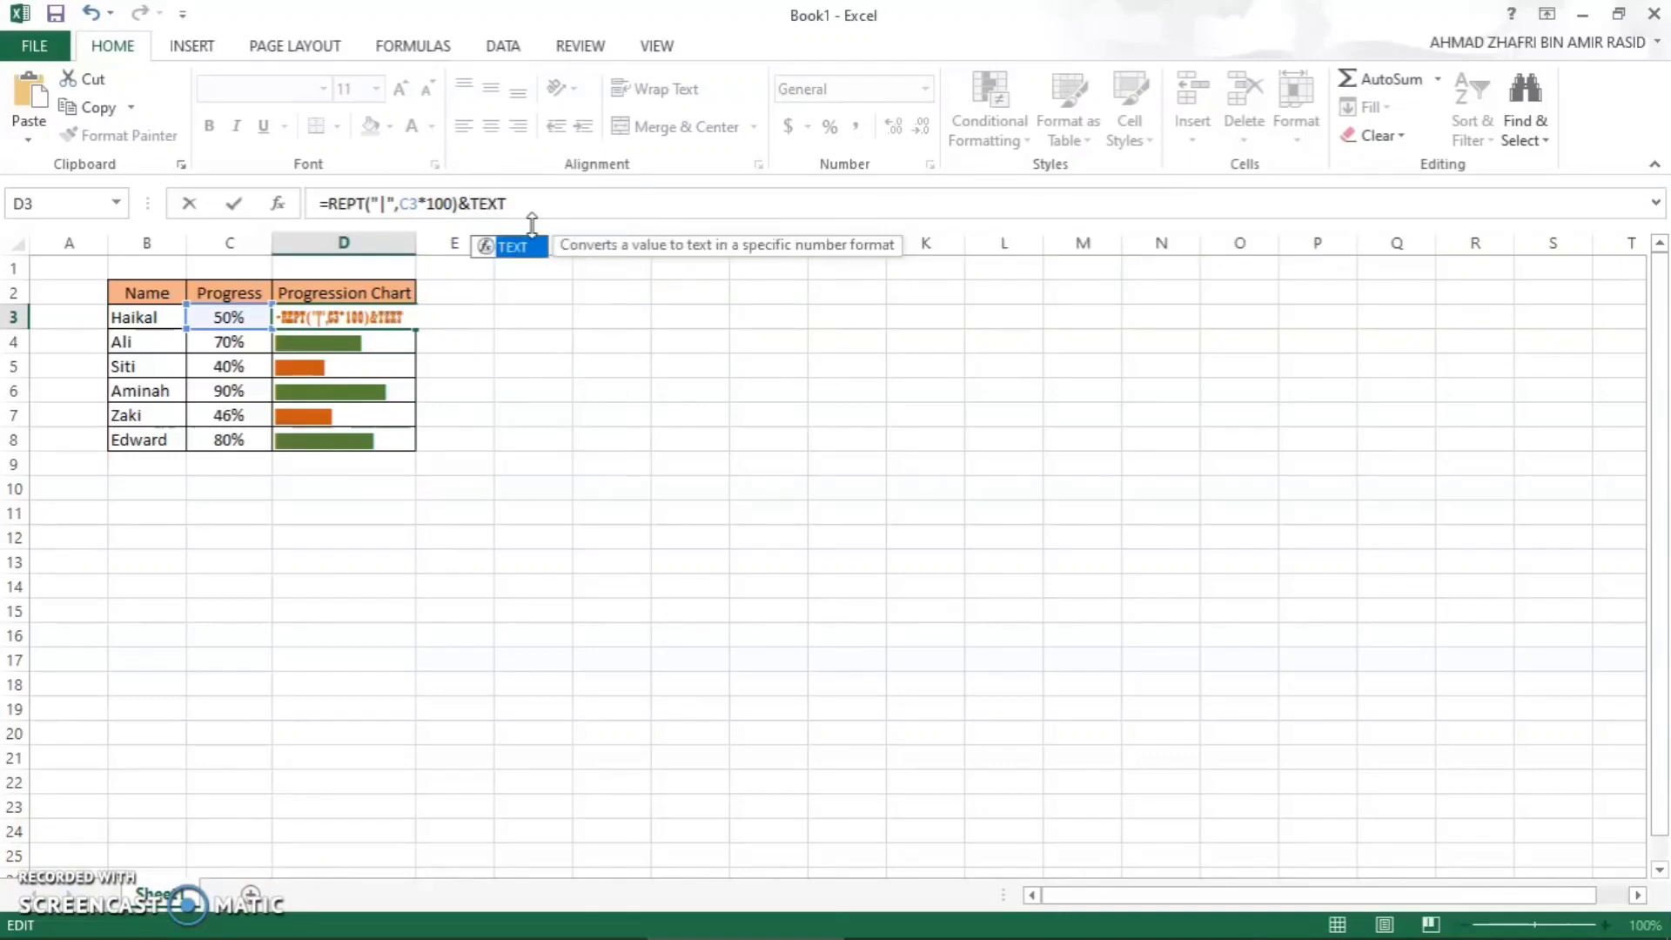
type("(")
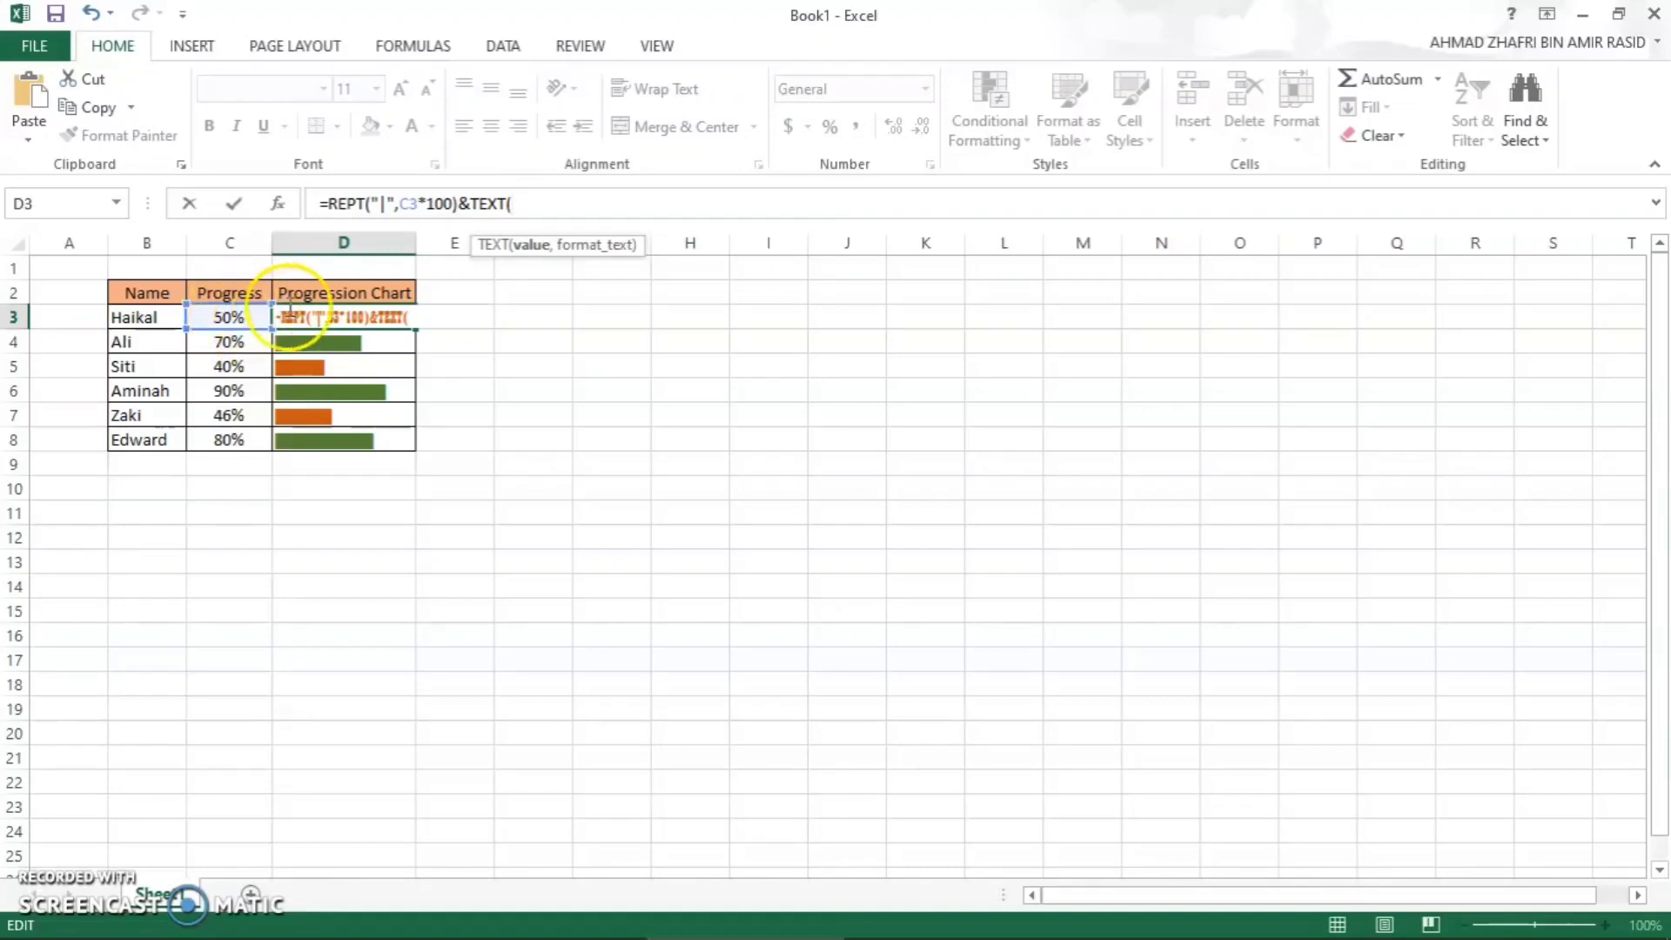
type("C")
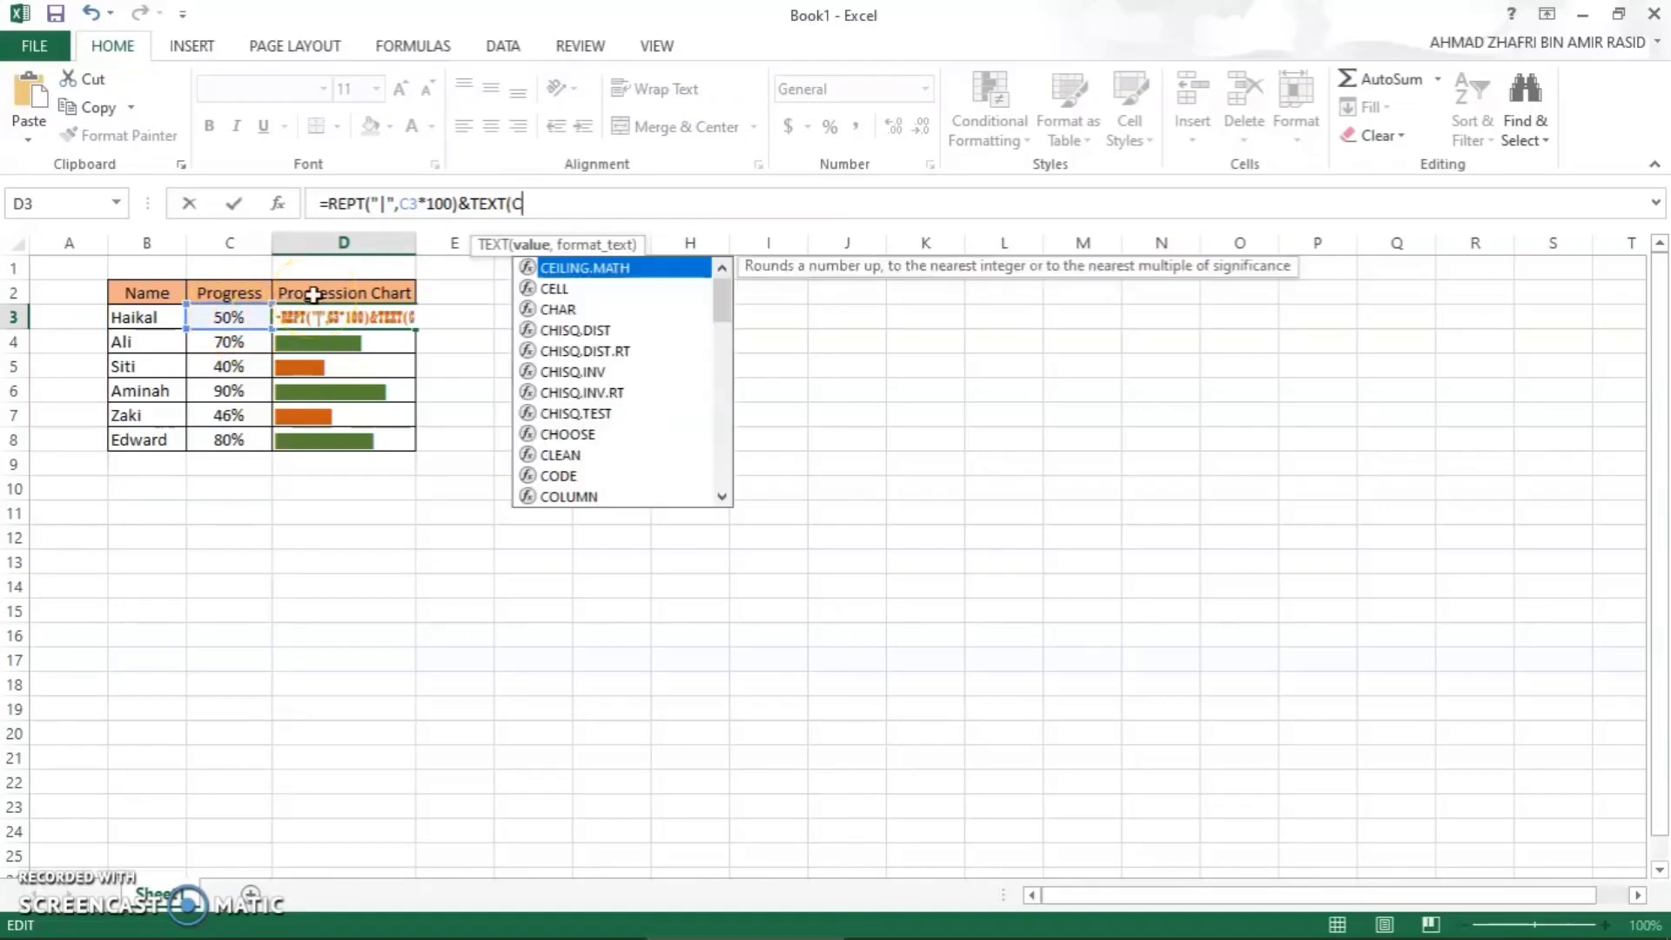
type("3")
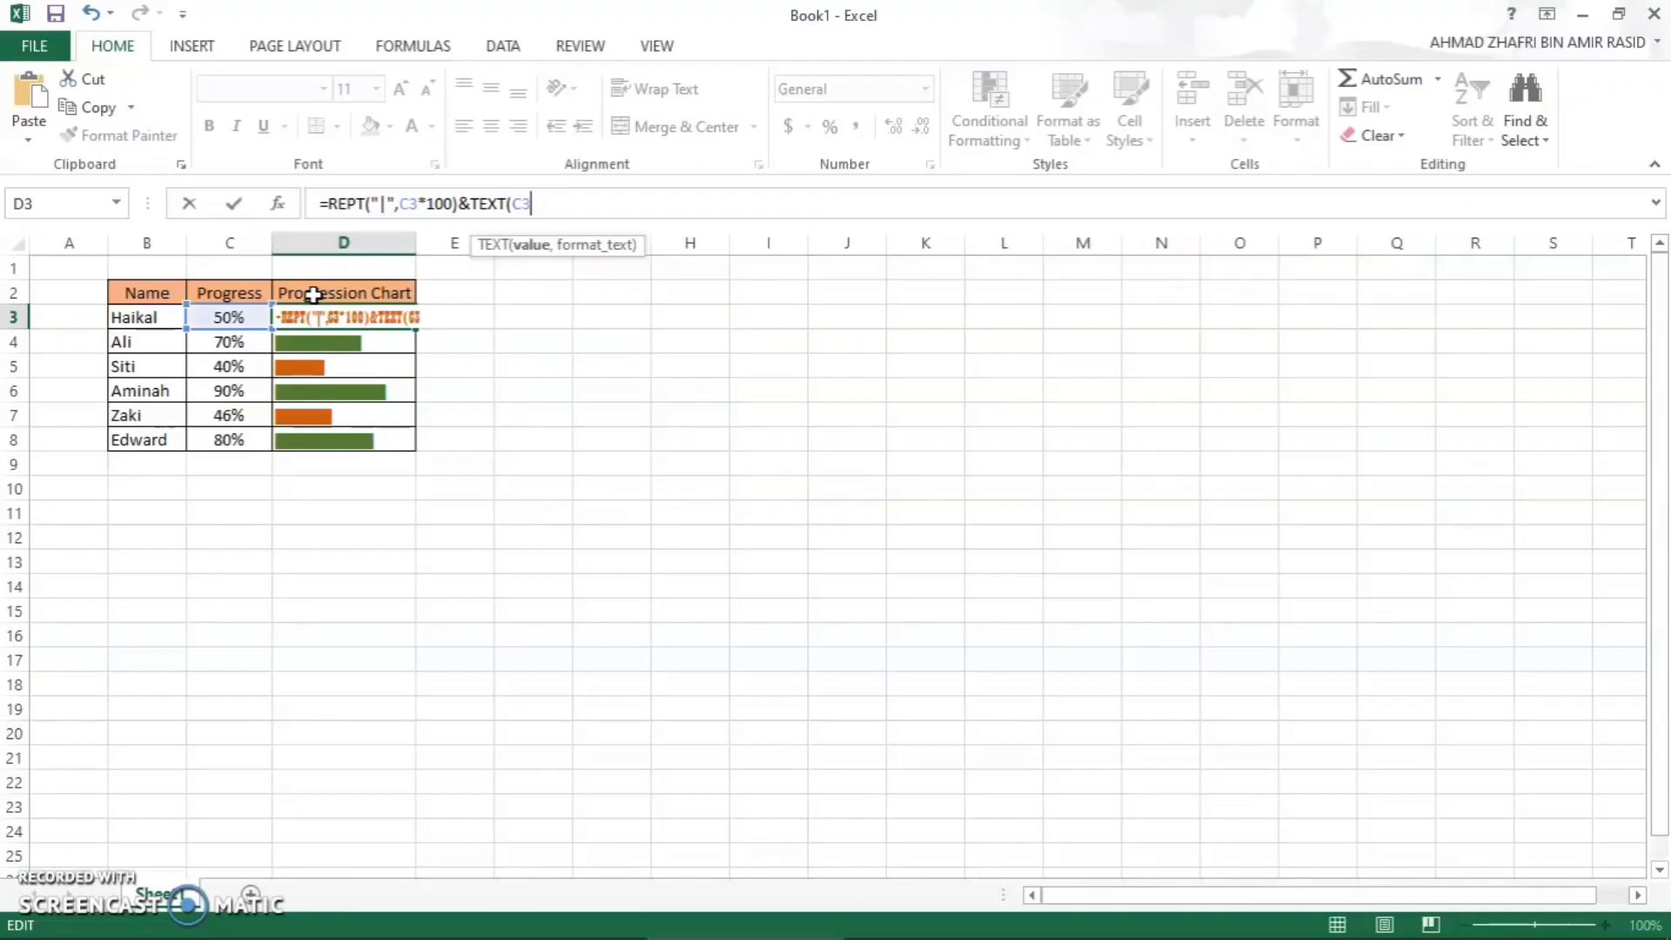
type(",")
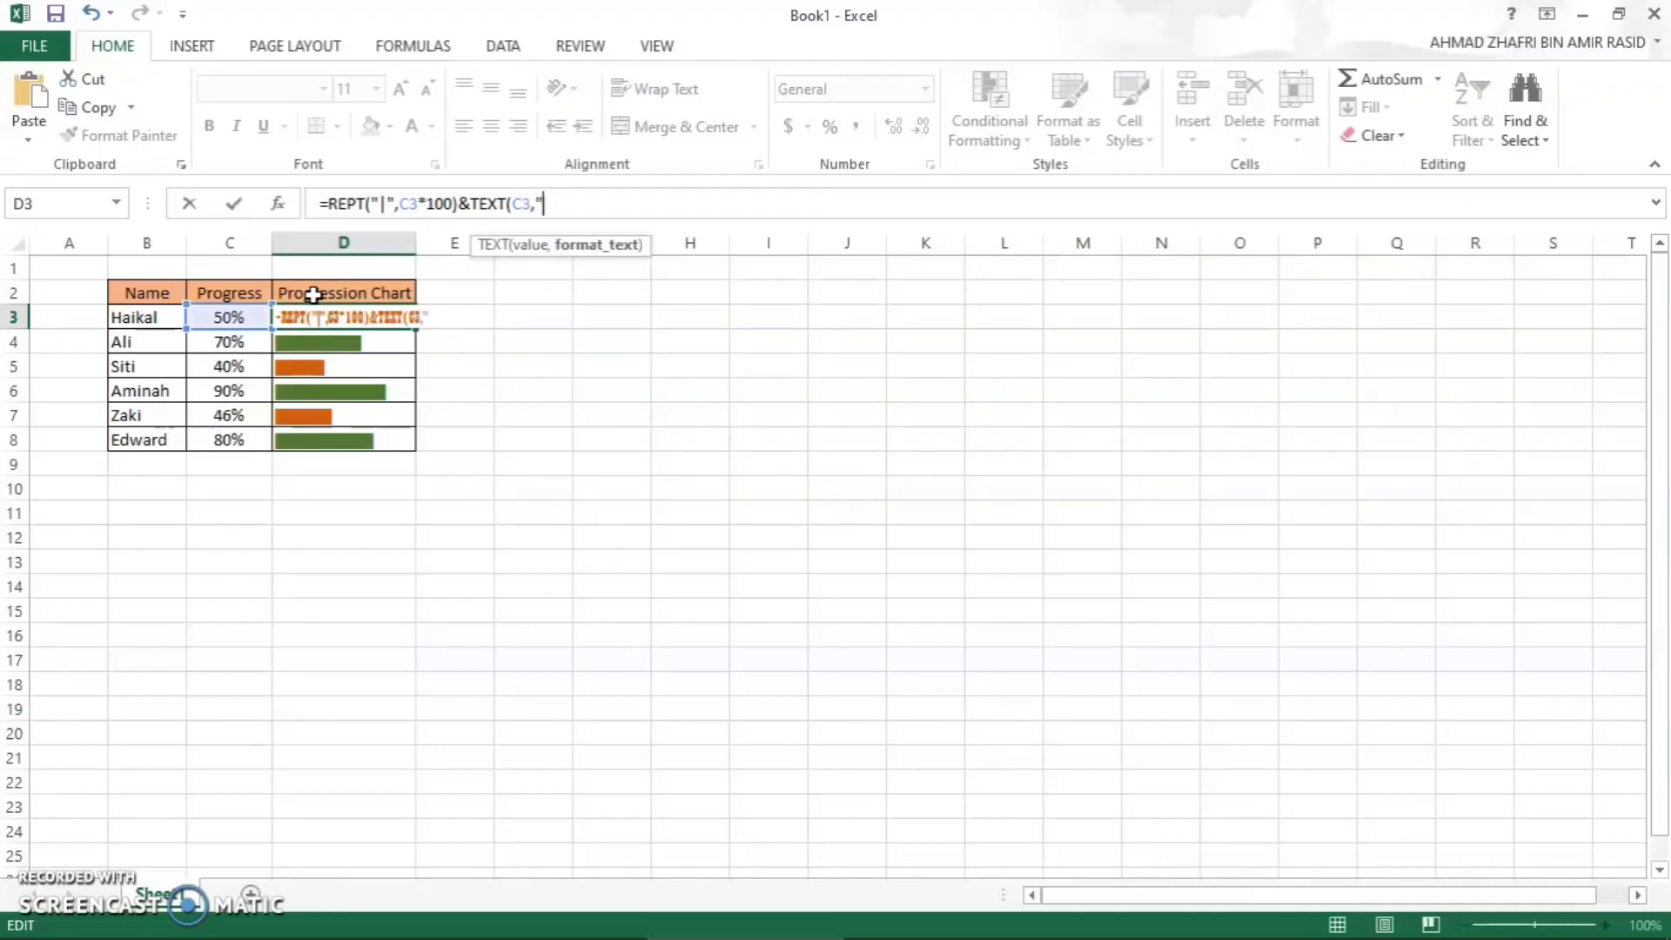
left_click(320, 275)
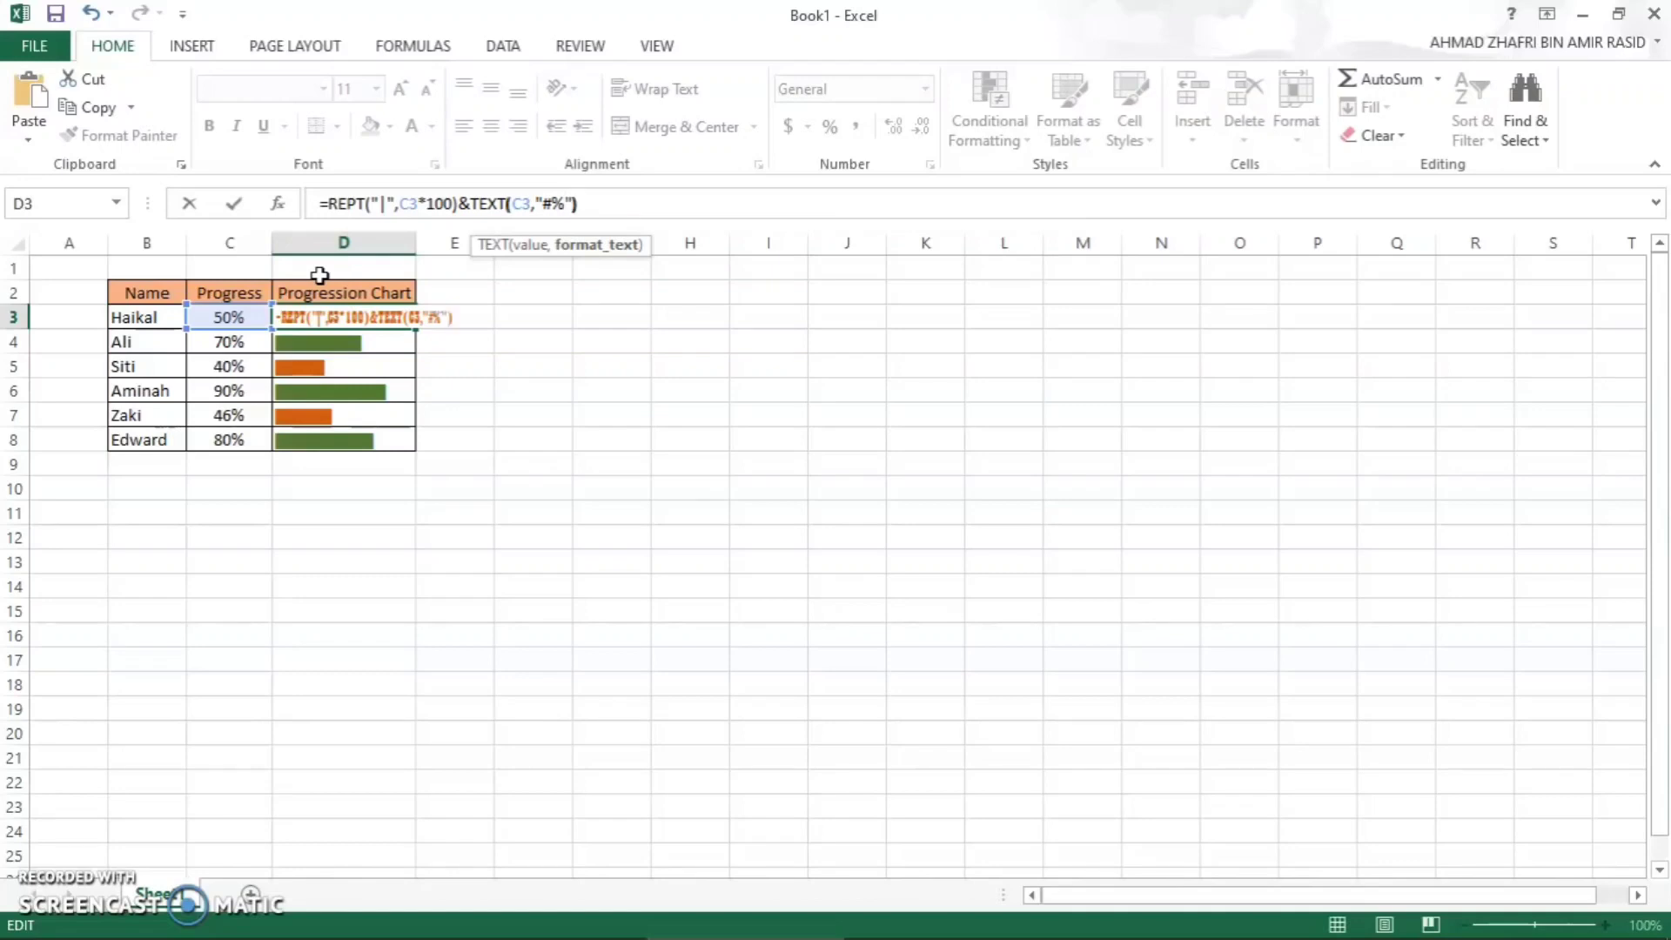
left_click(544, 202)
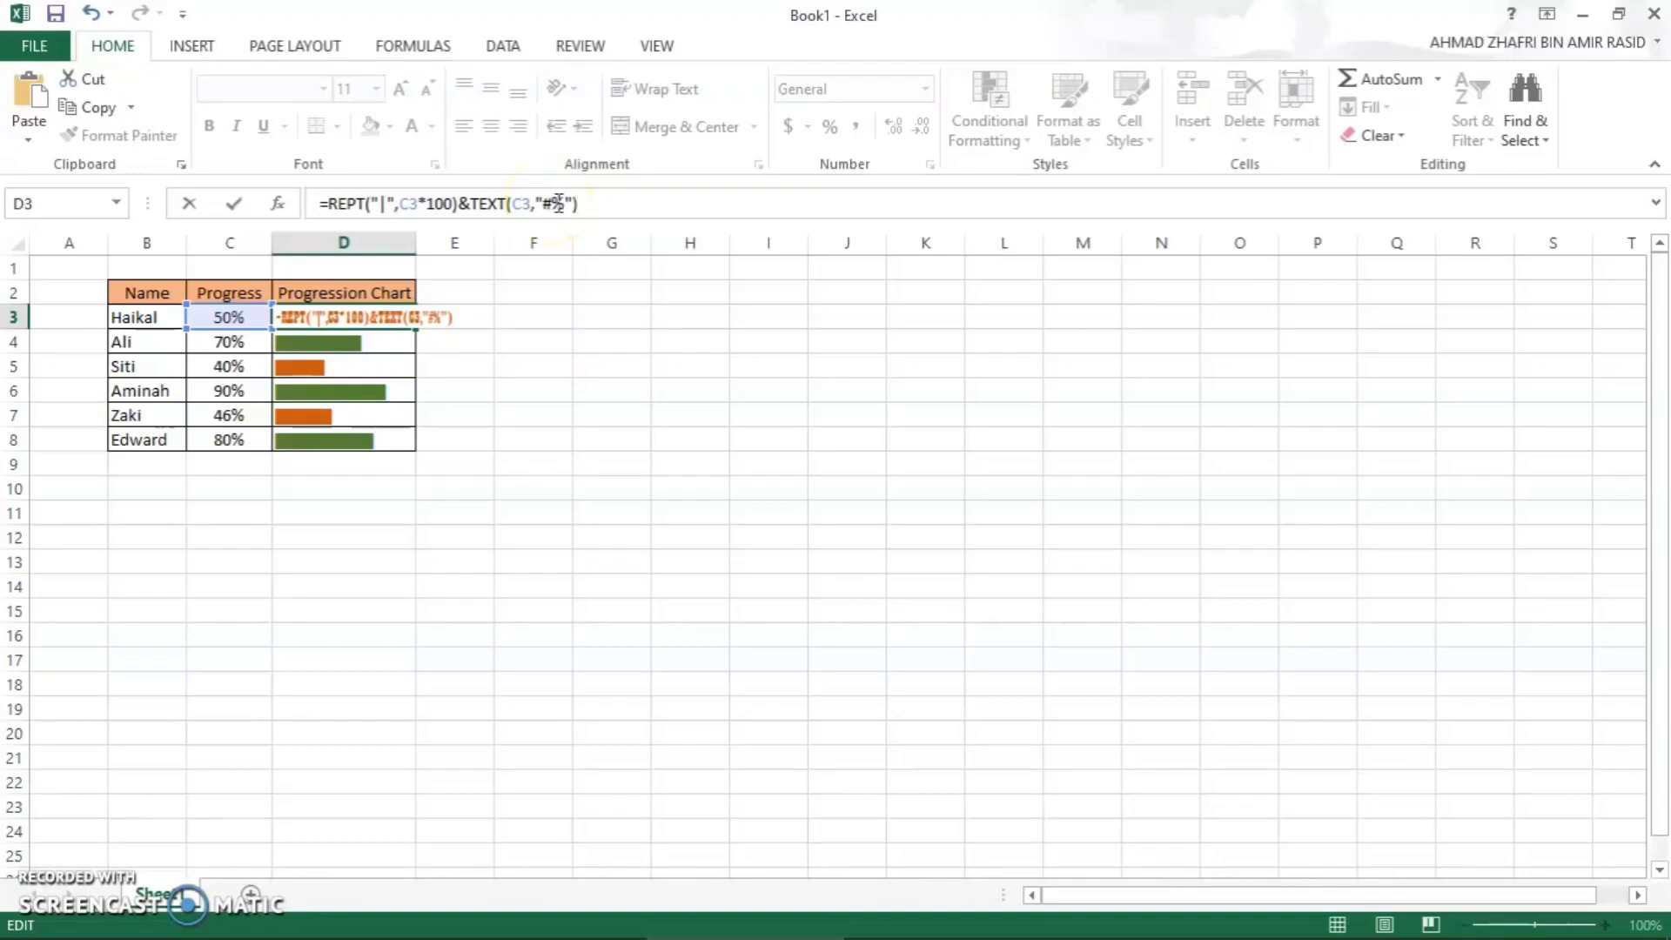
left_click(560, 200)
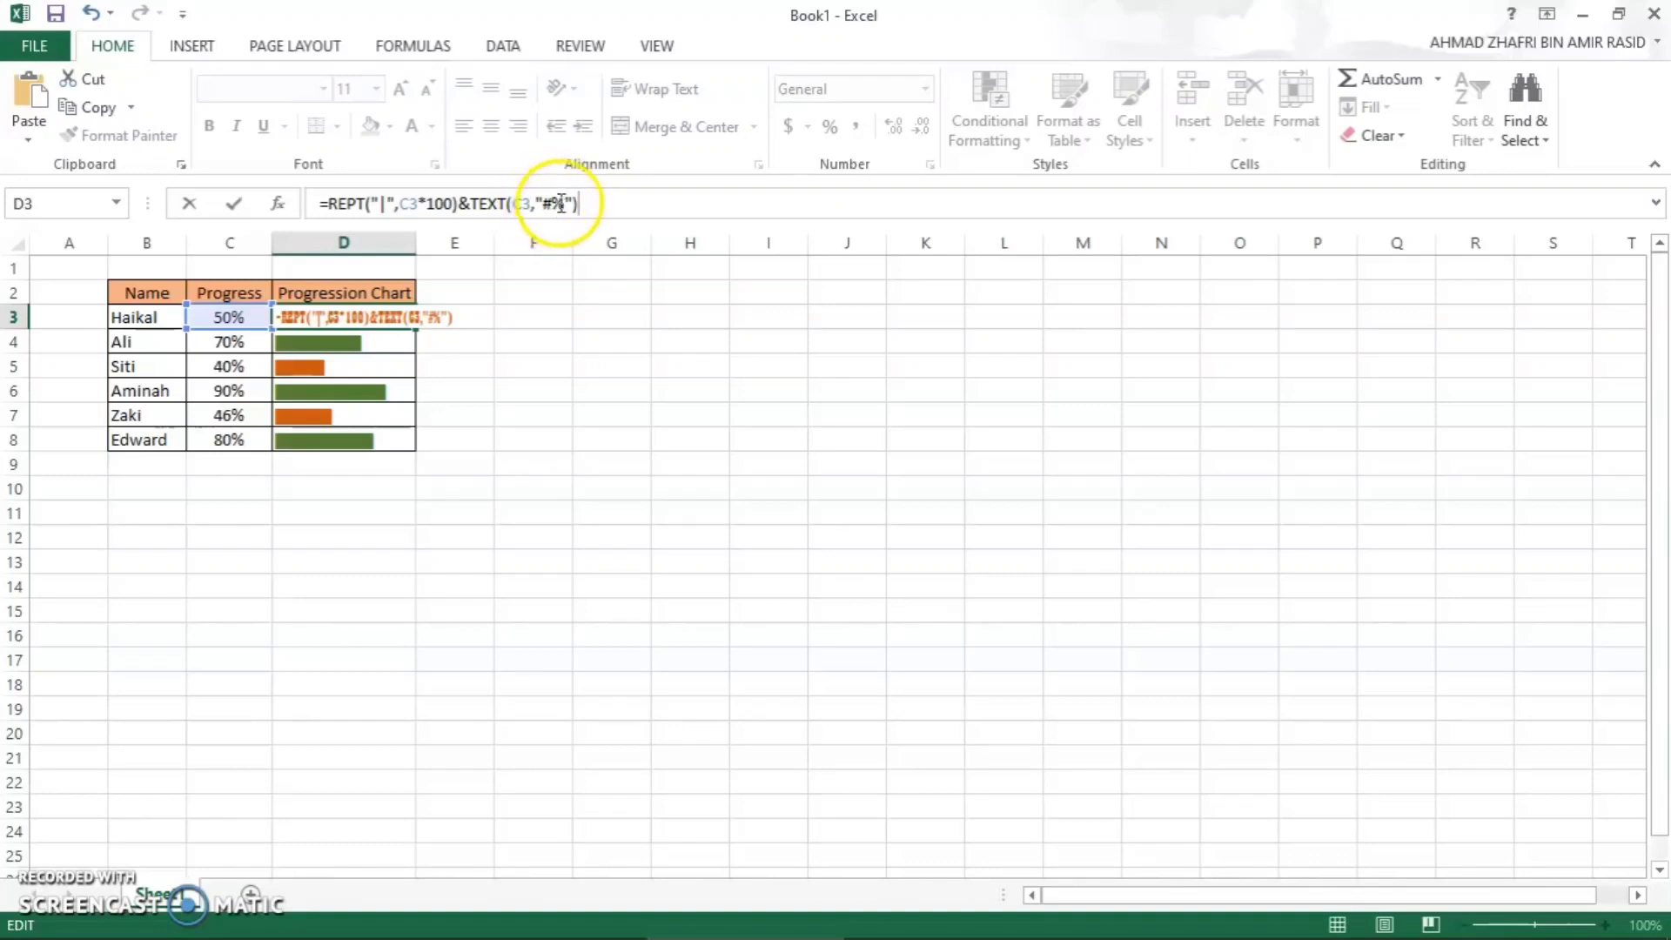
left_click(576, 204)
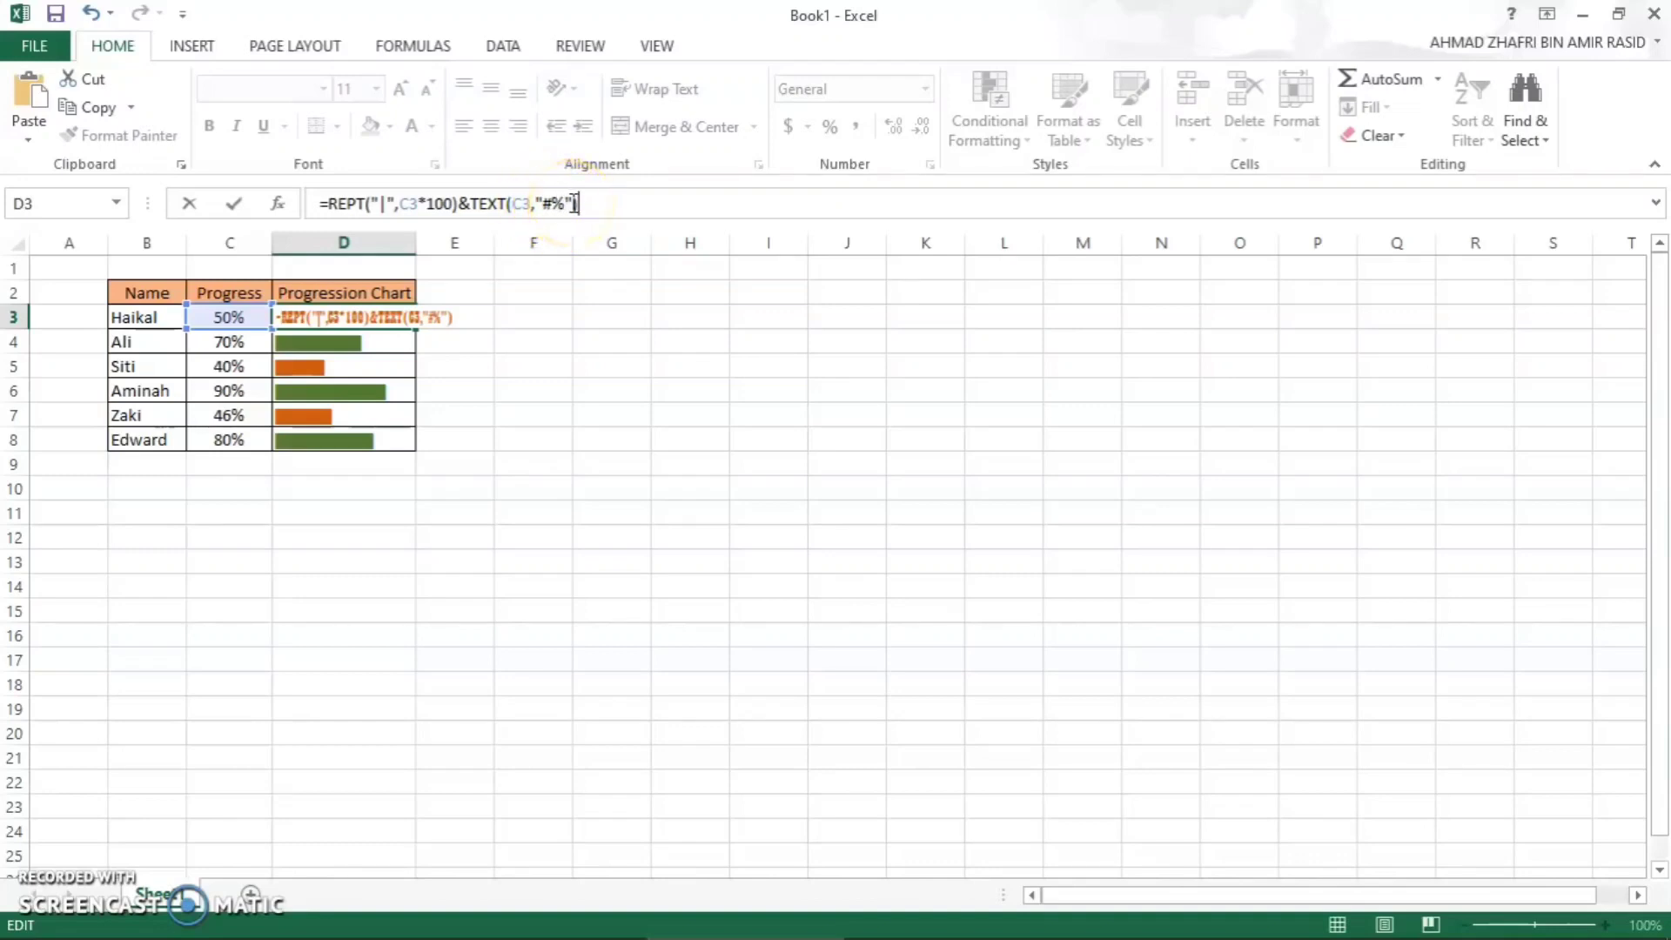
key("Return")
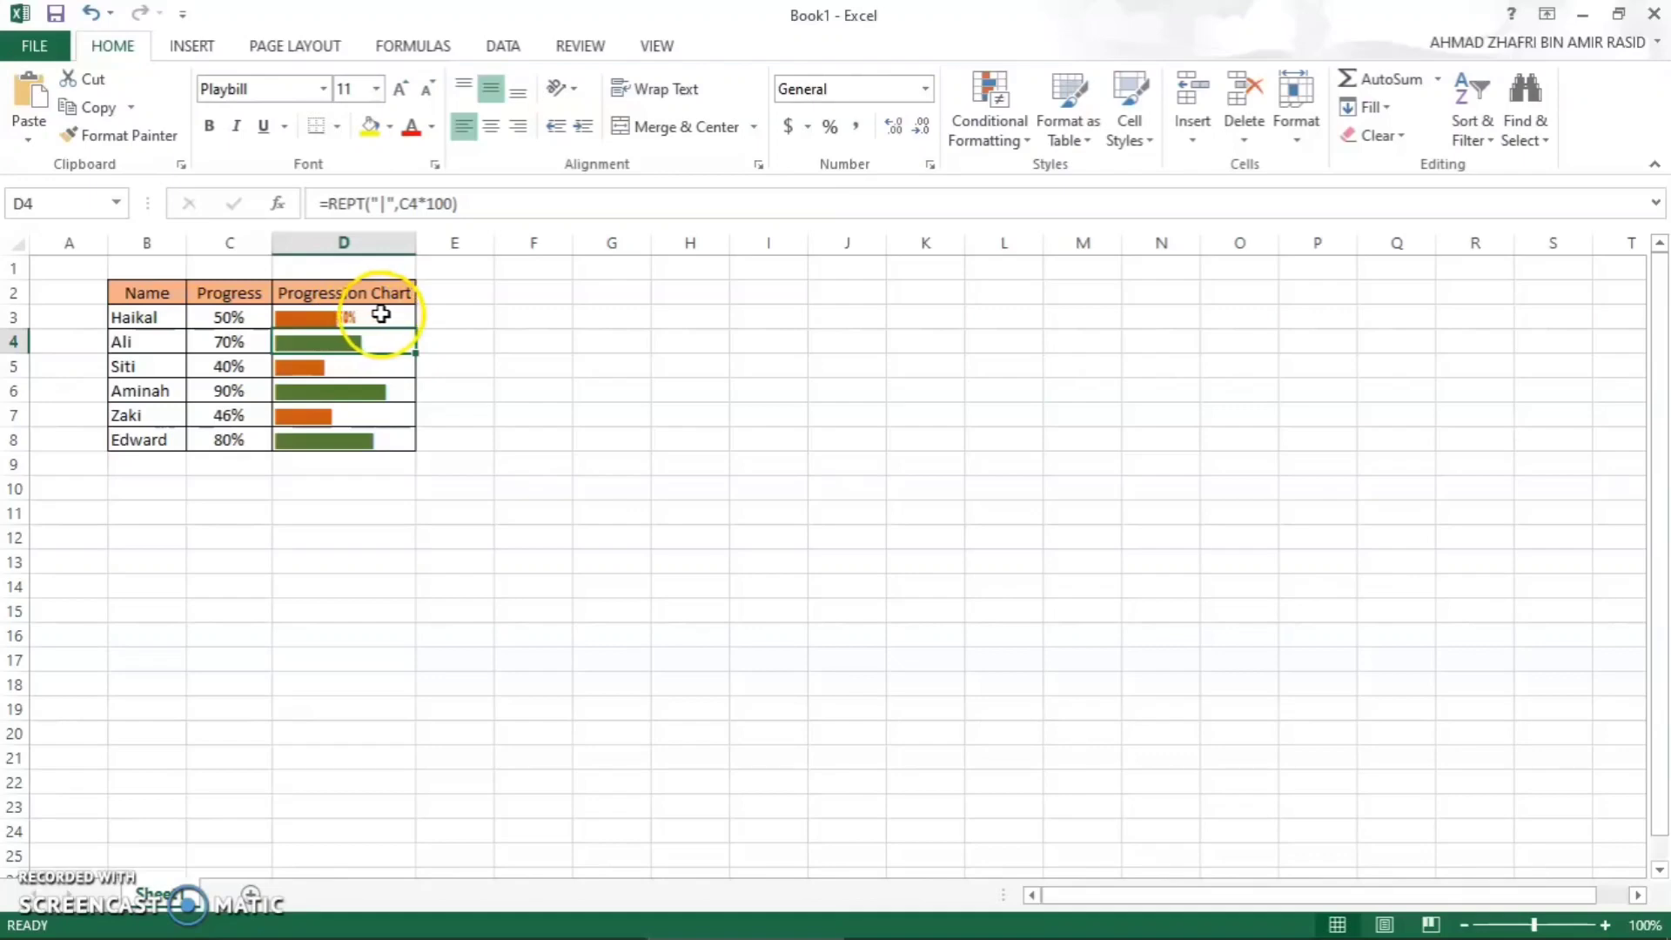
- Fill the extended bar-and-percentage formula from D3 down to D8
left_click(376, 314)
left_click_drag(415, 327, 383, 443)
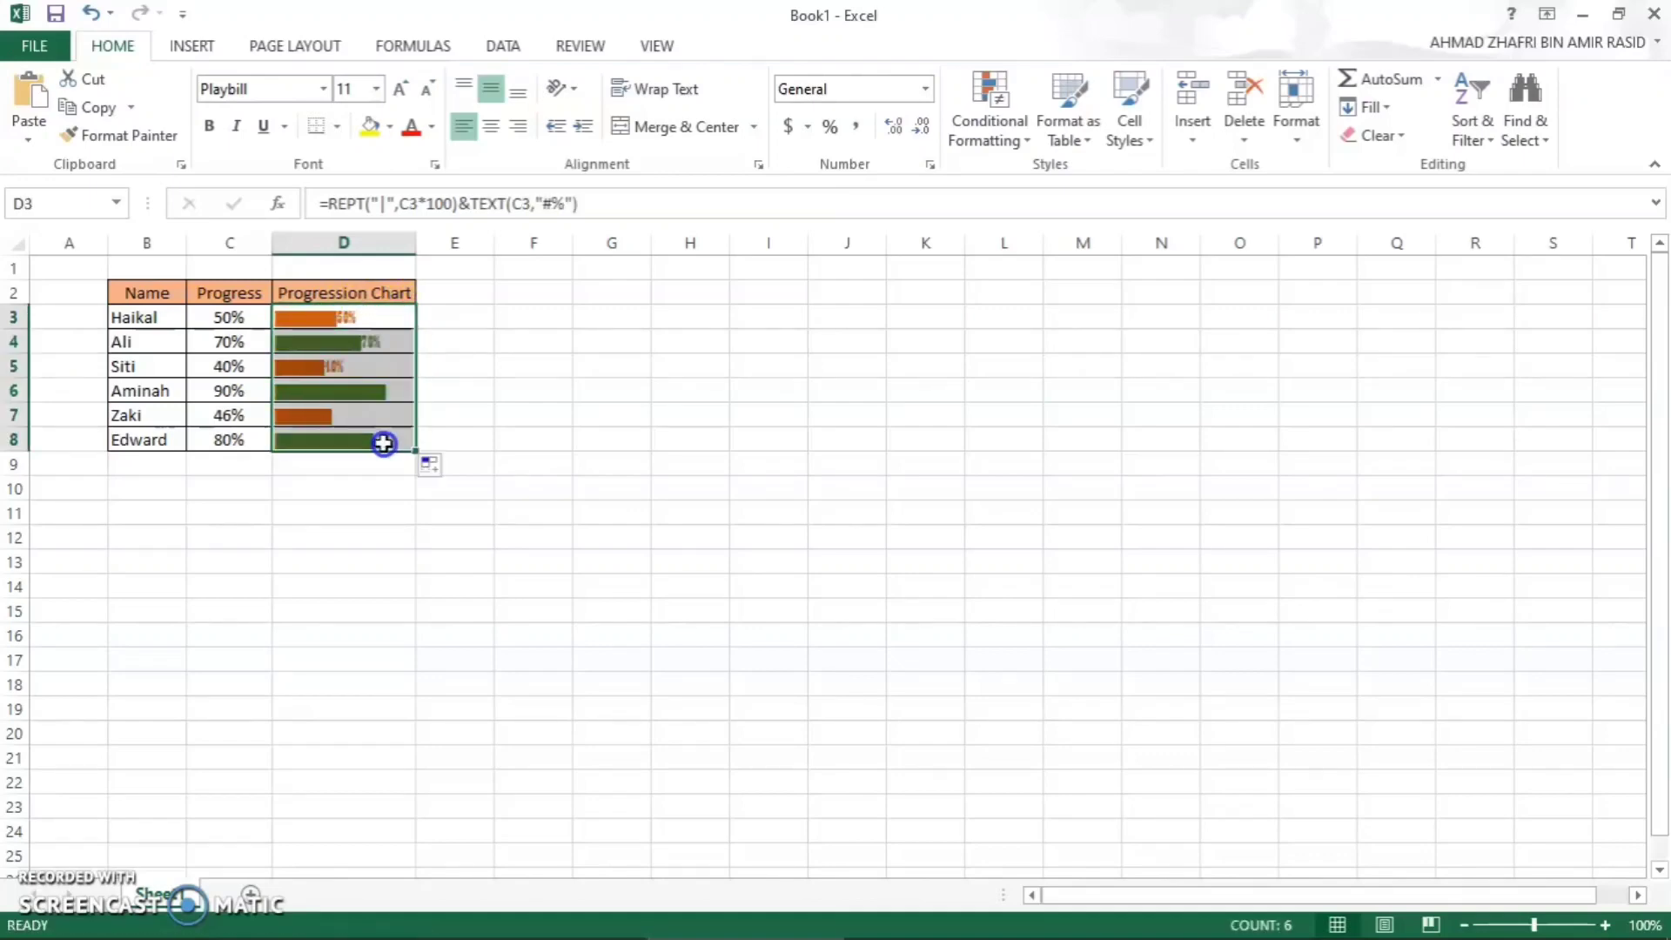
left_click(482, 418)
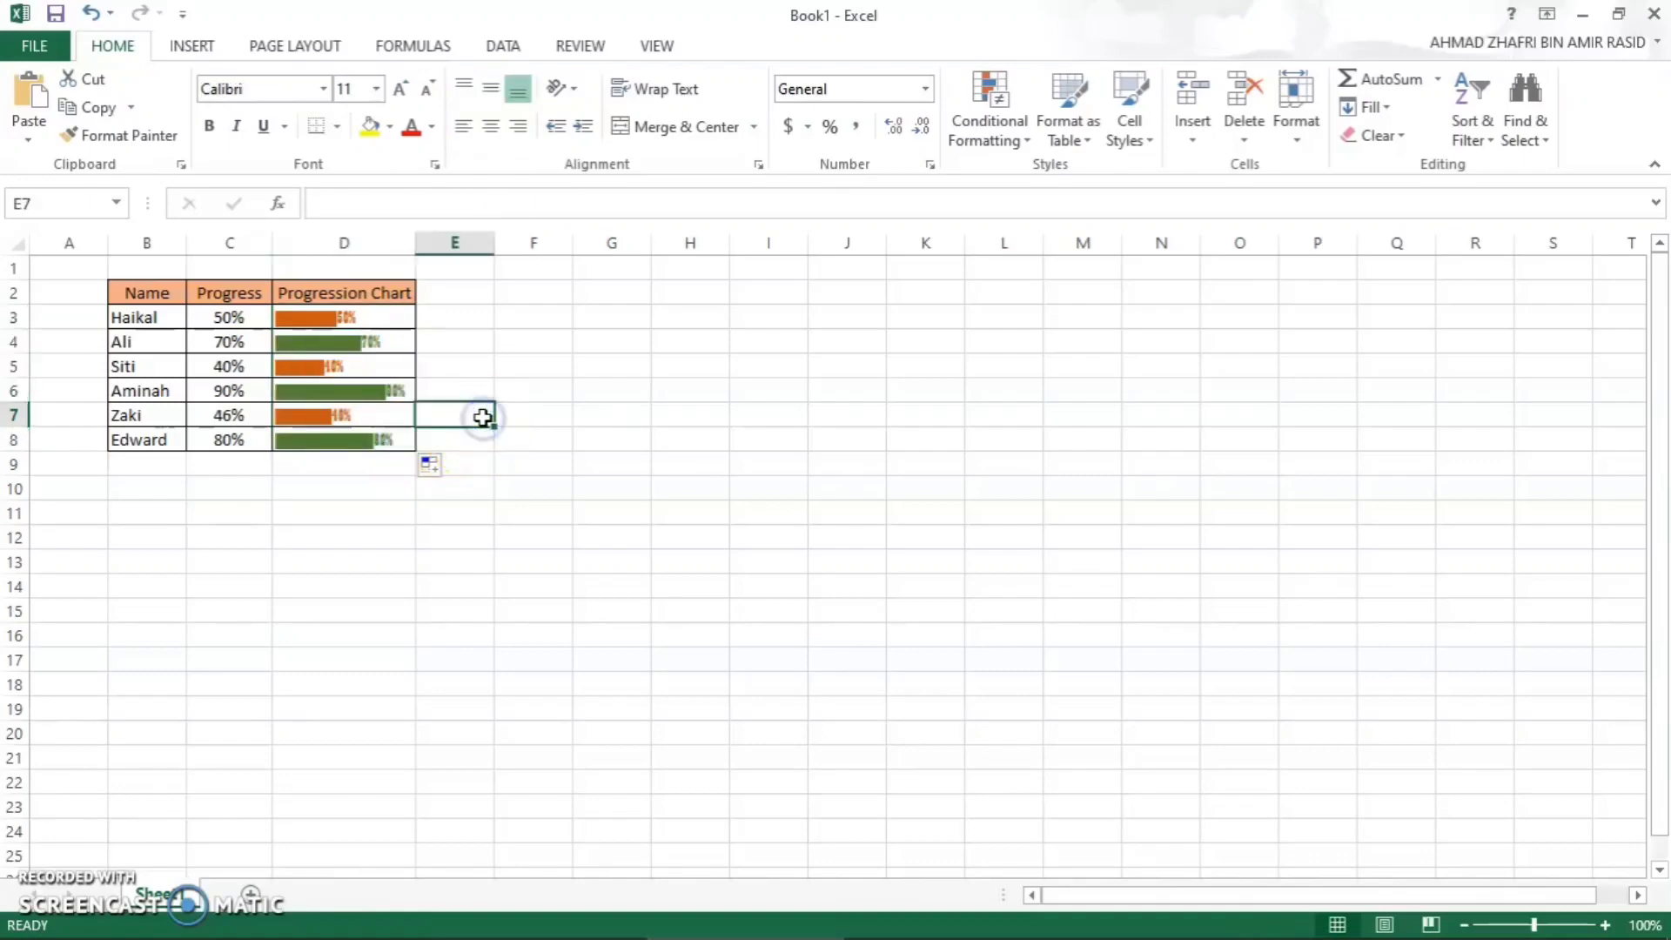
left_click(498, 384)
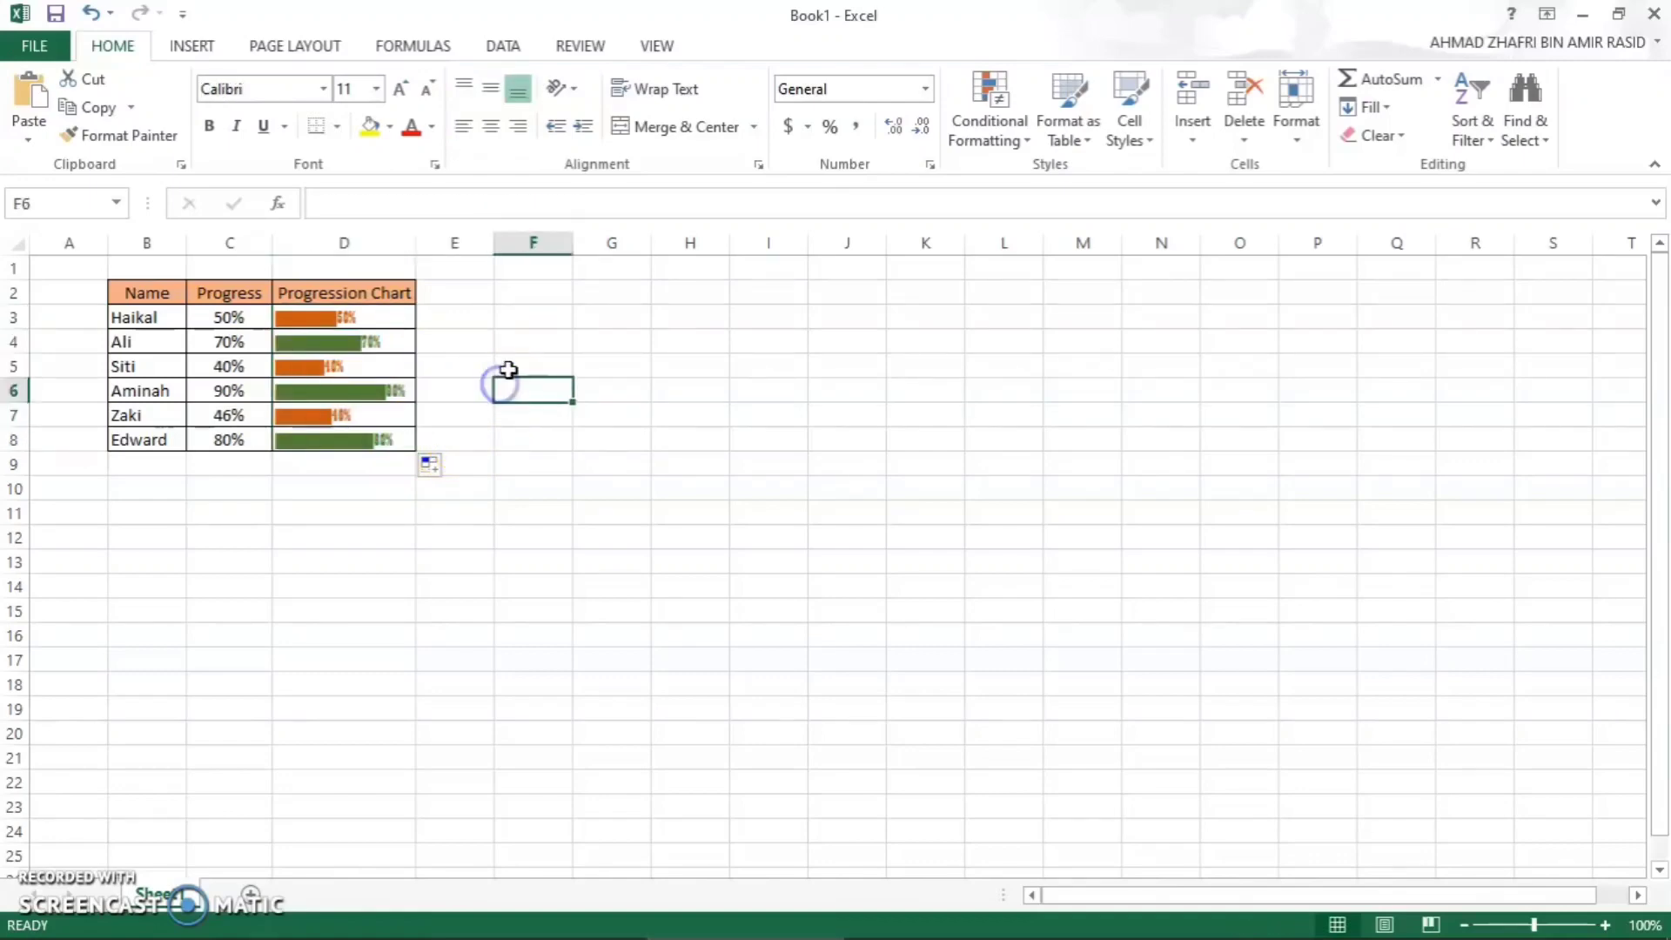
left_click(465, 339)
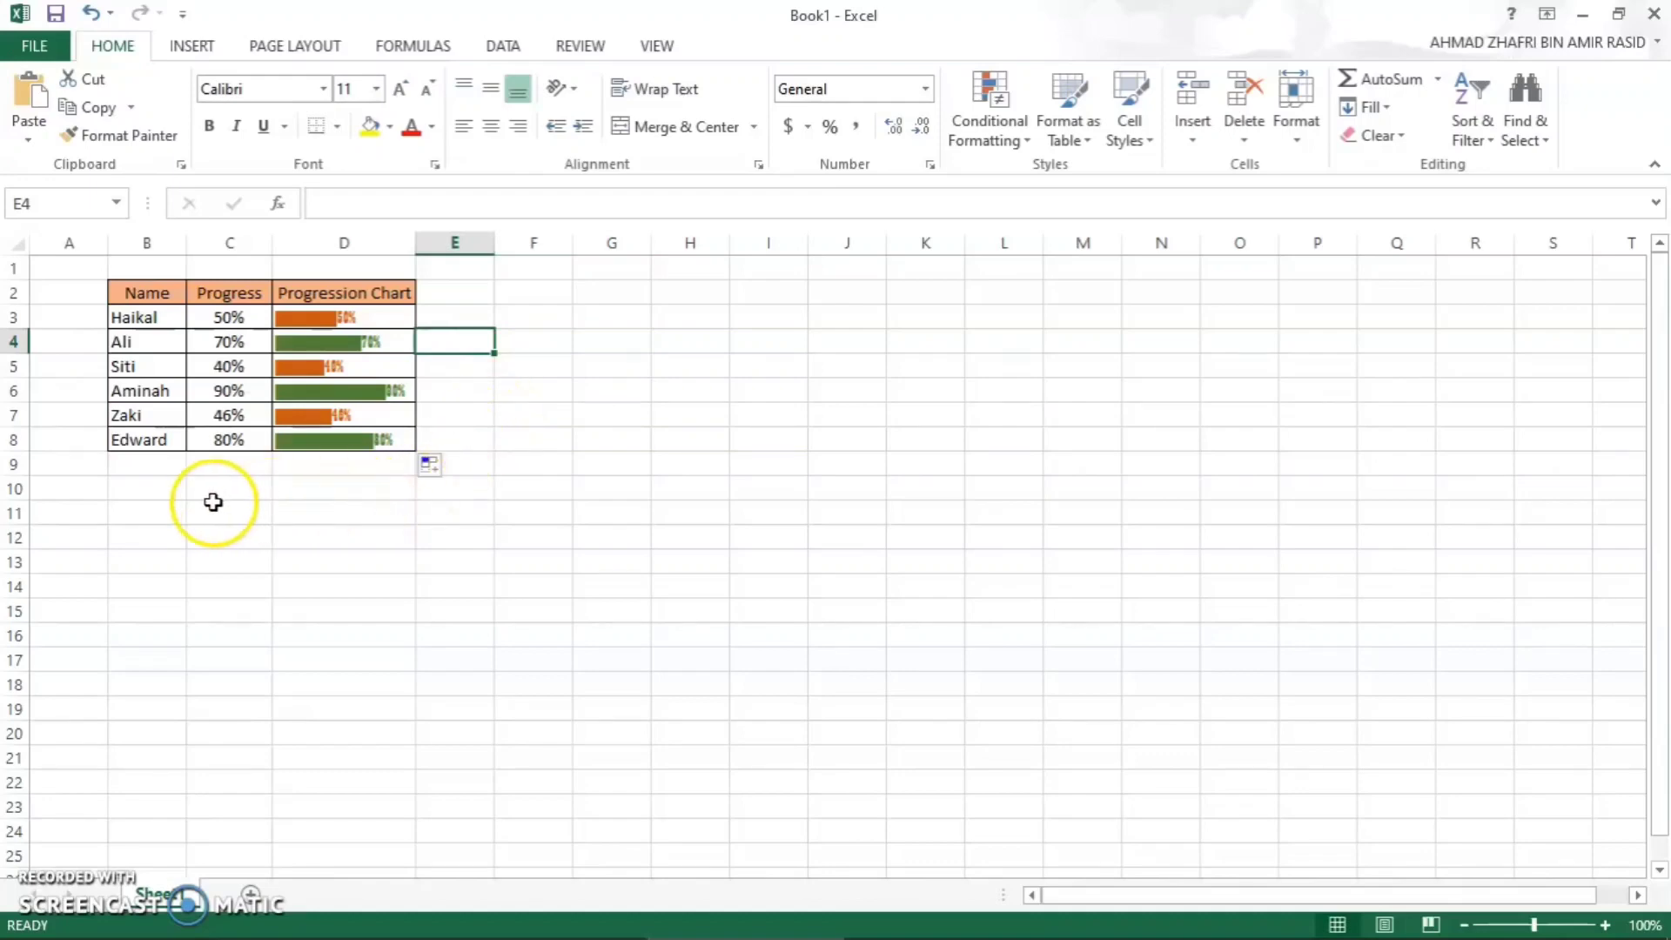
- Enter the headers PRODUCT in B10 and RATING in C10 for a second table below the progress chart
left_click(167, 516)
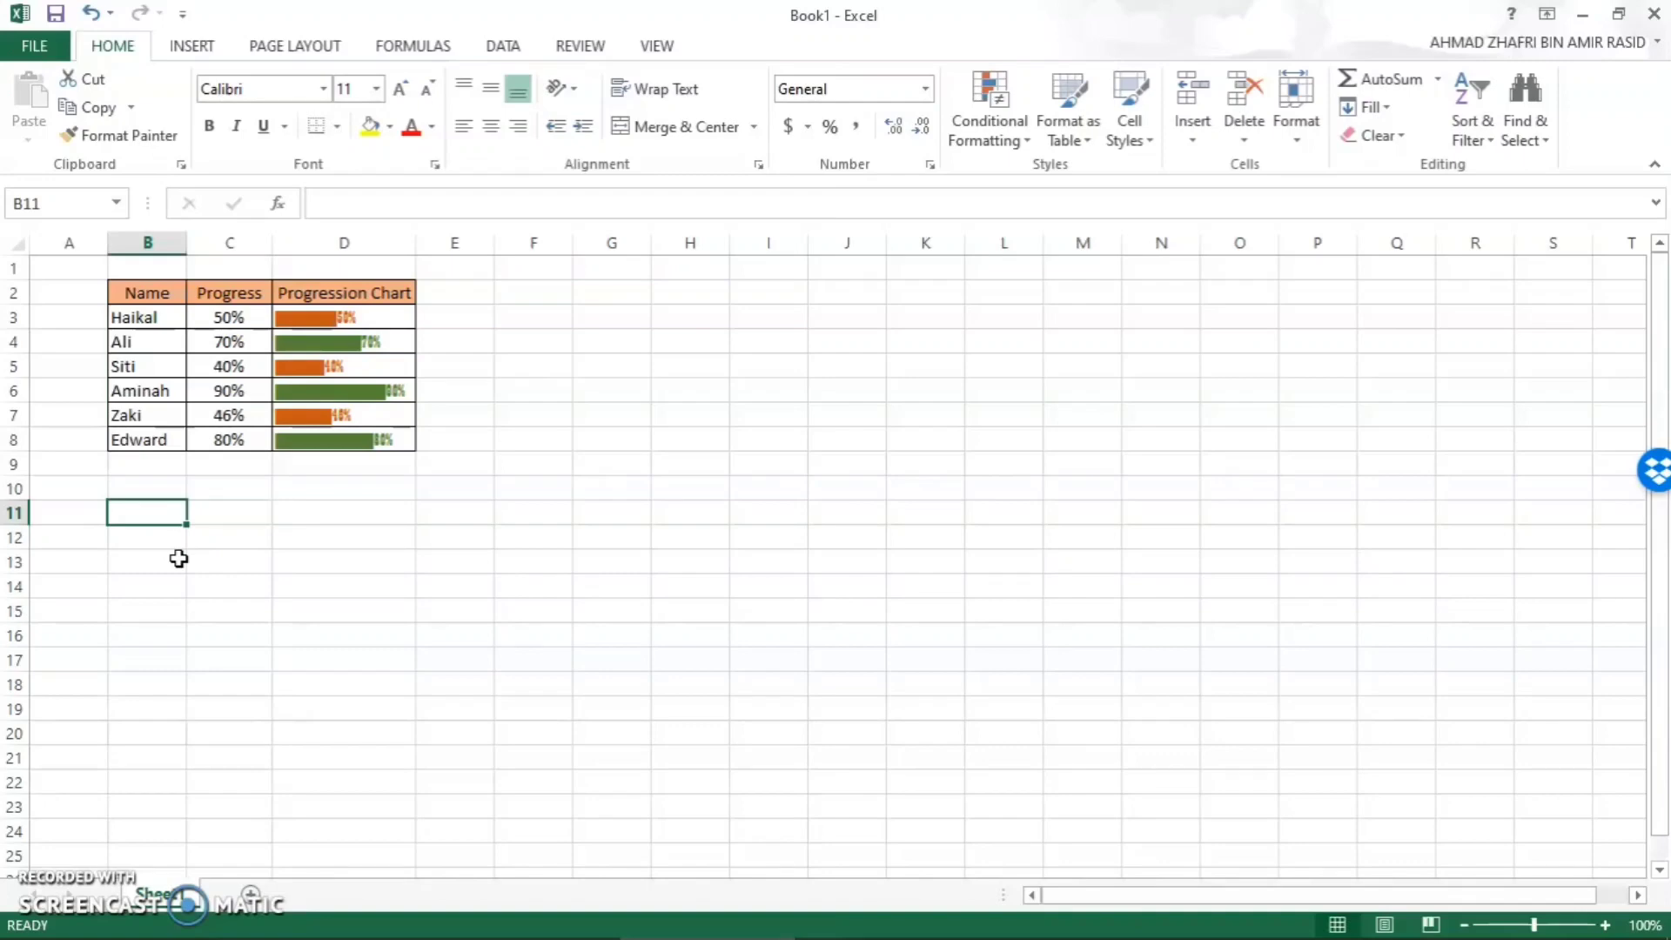
left_click(164, 511)
double_click(173, 491)
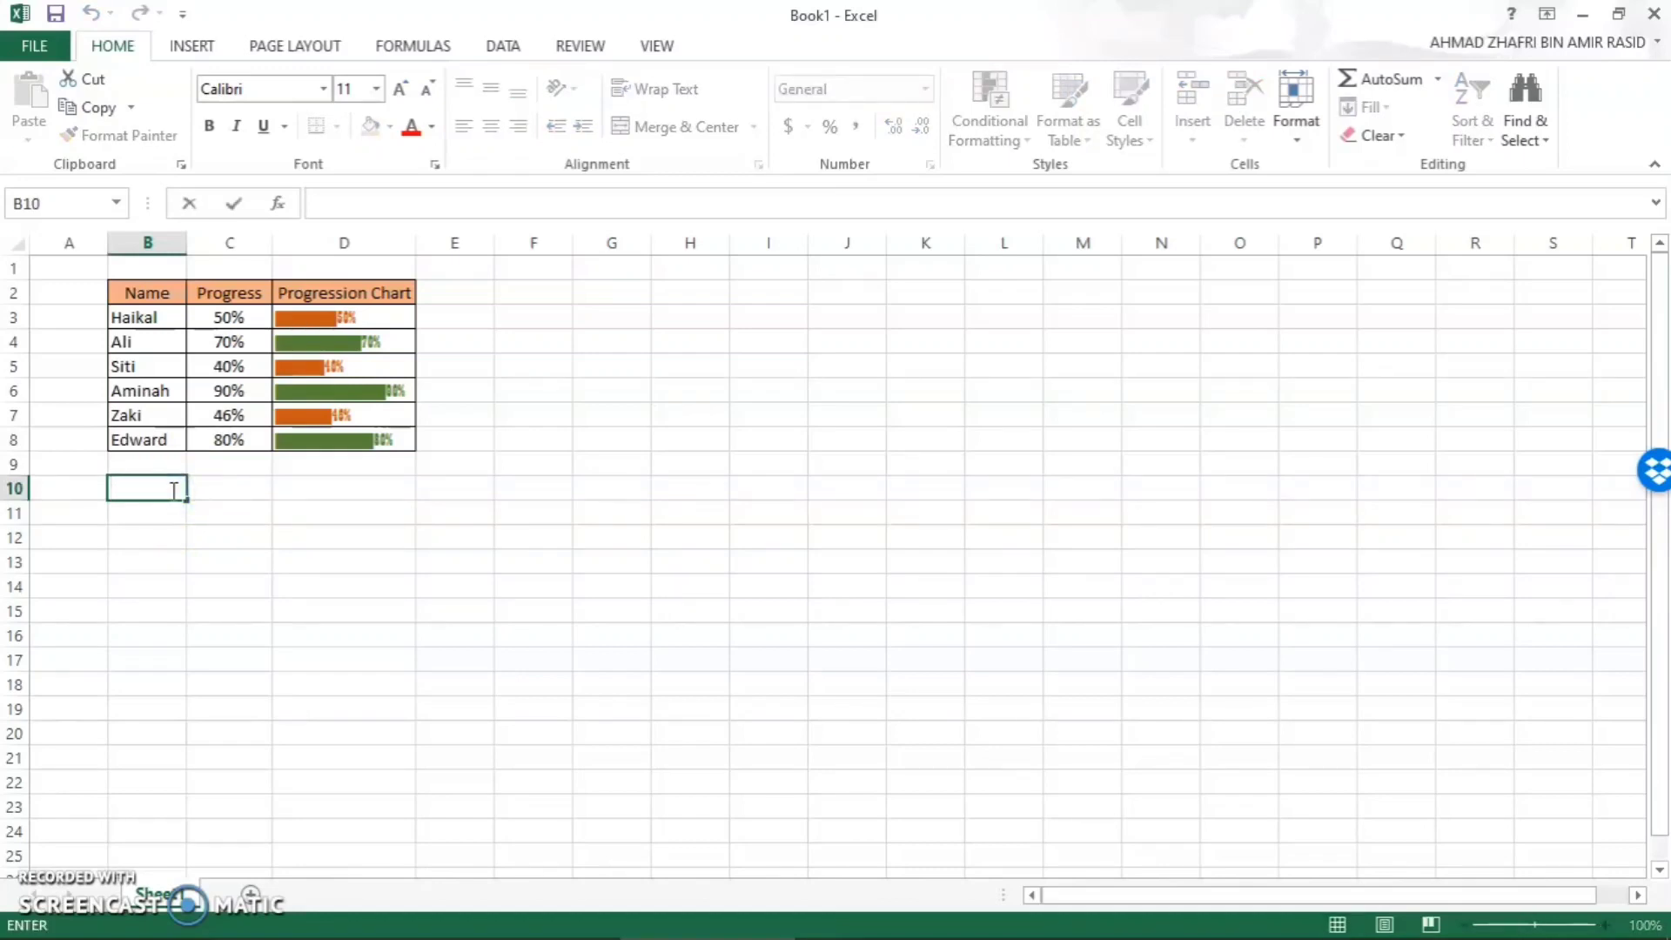
type("PROD")
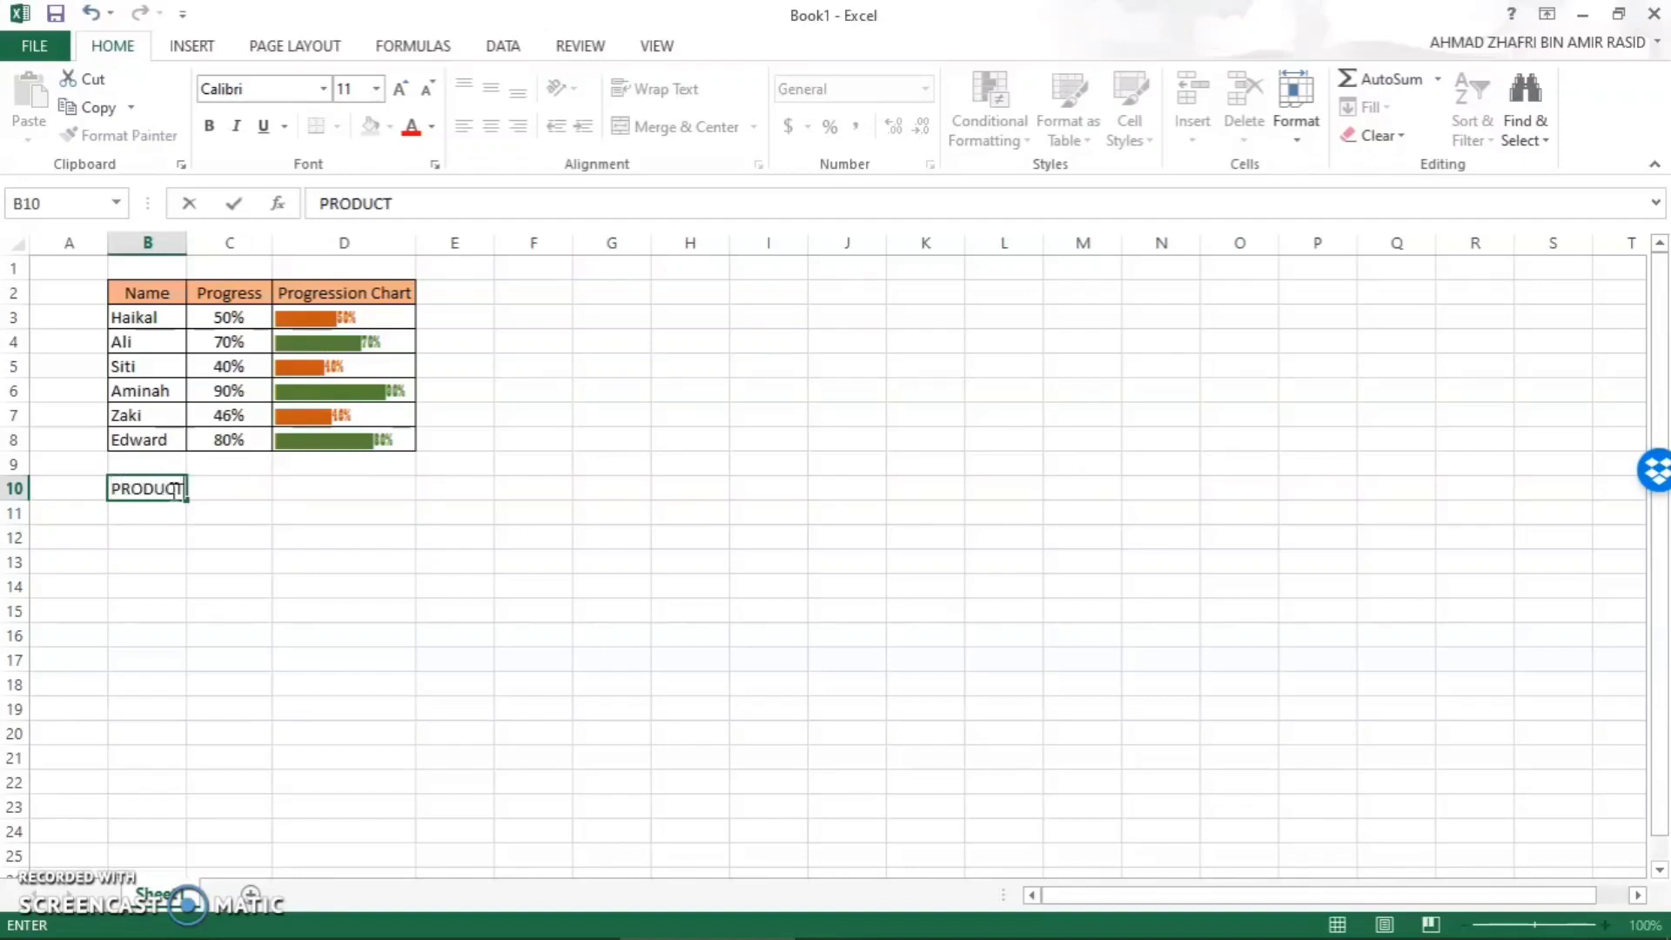
type("UCT")
key("Tab")
type("R")
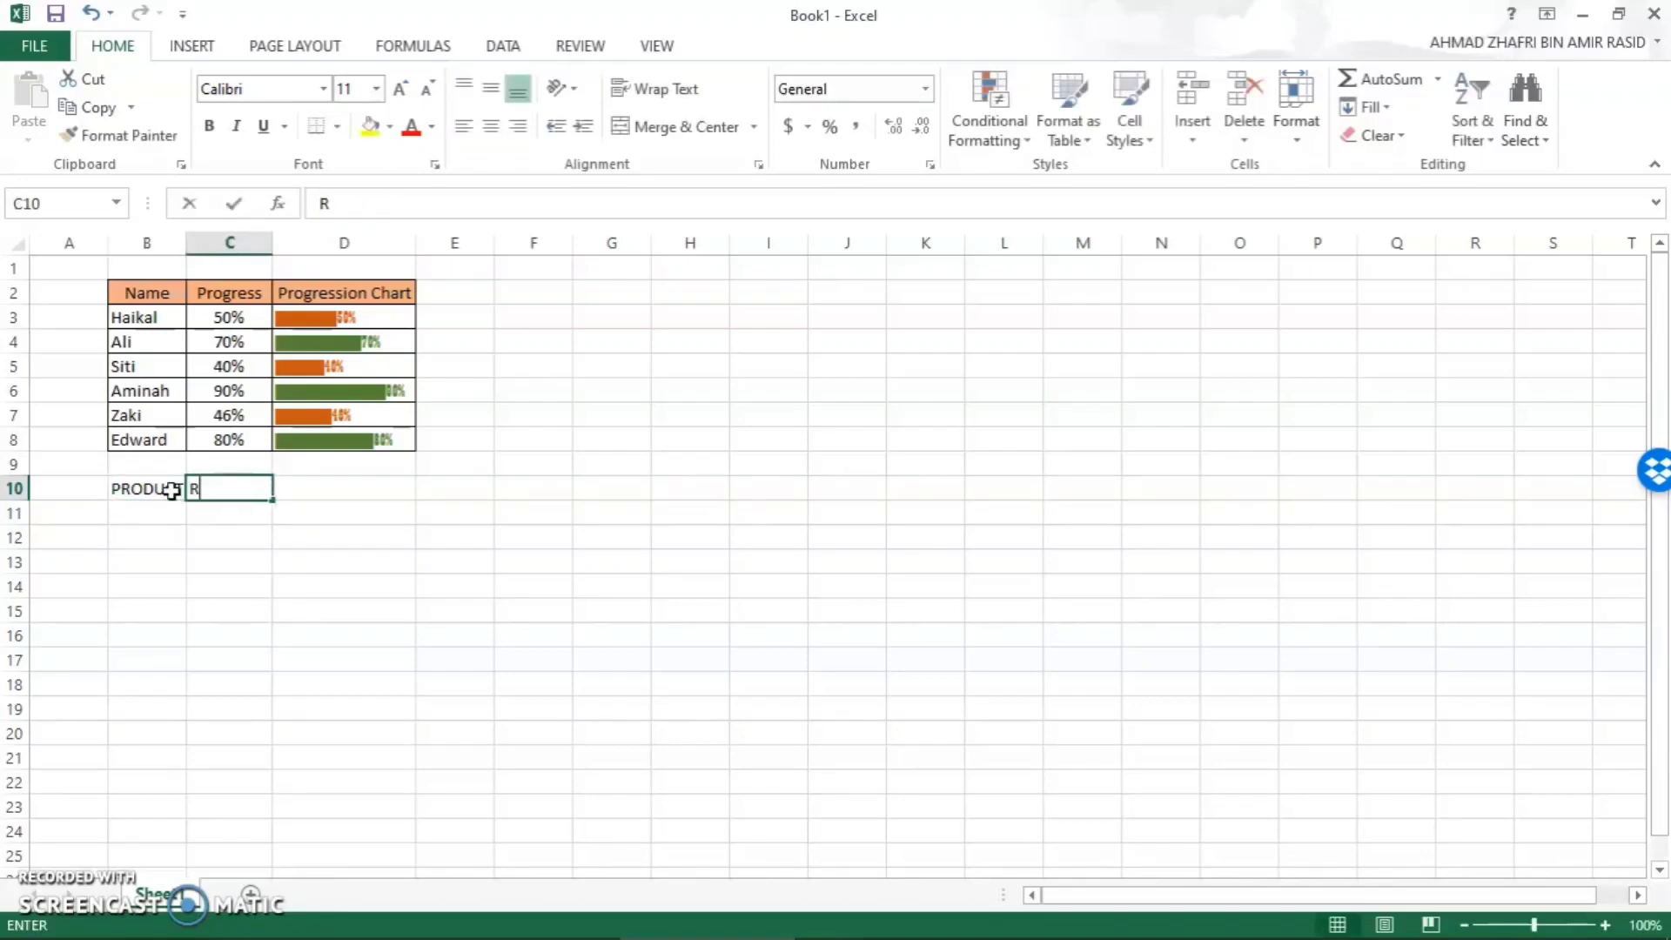
type("ATING")
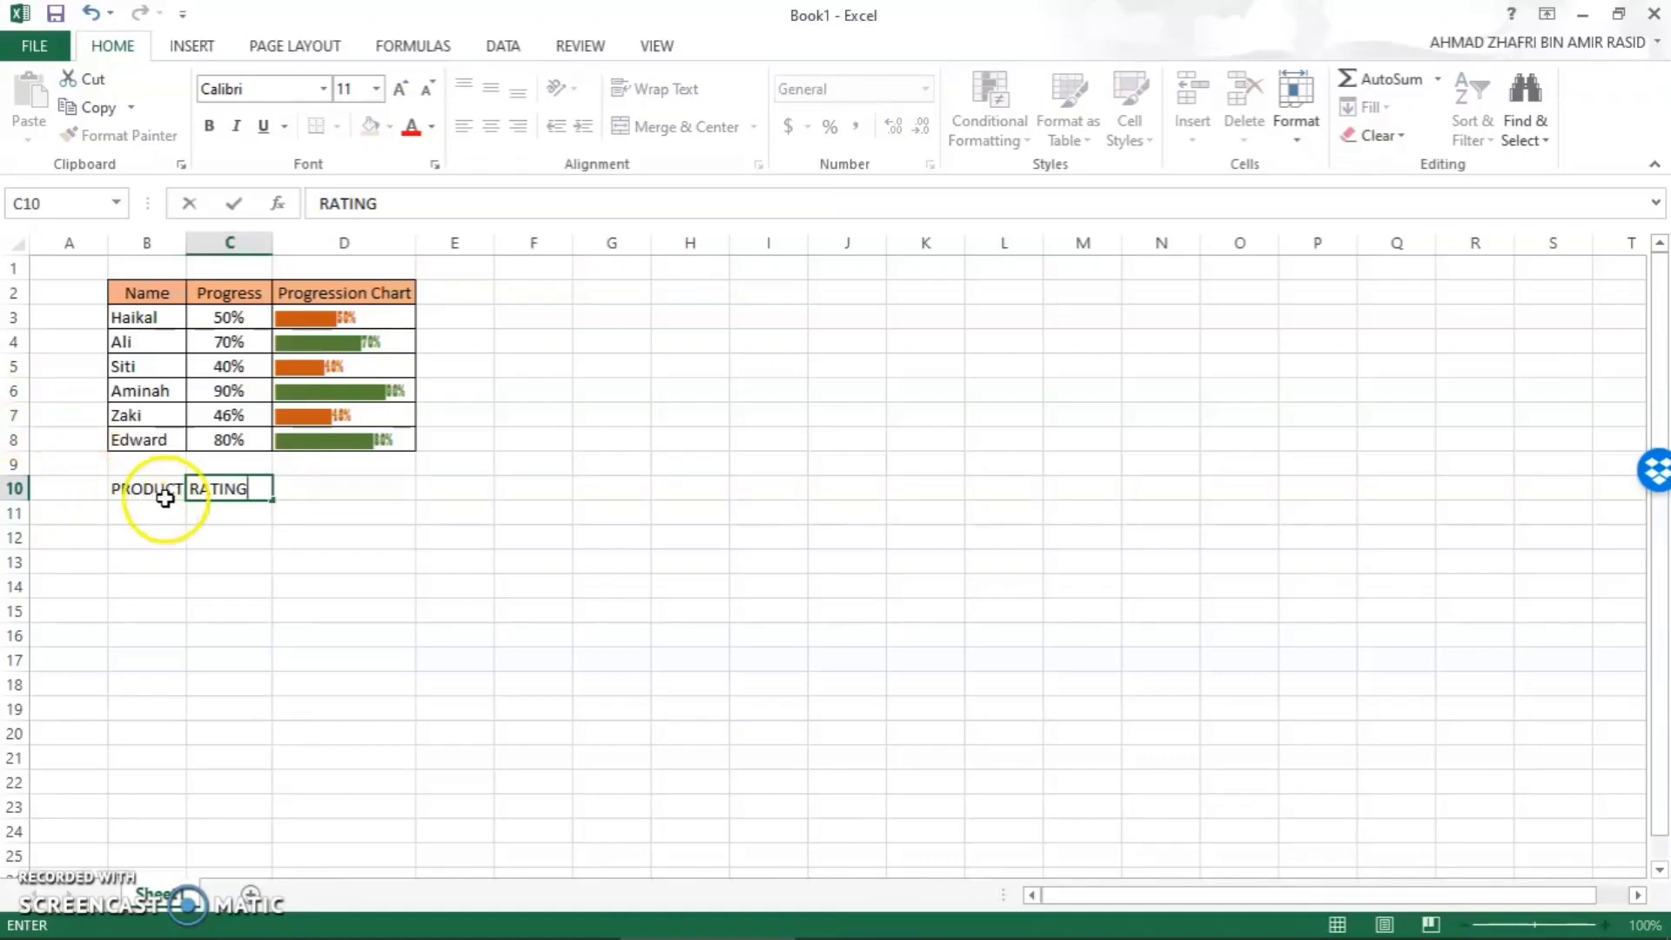
- List the products A, B, C, D, E and F in cells B11 to B16
left_click(155, 513)
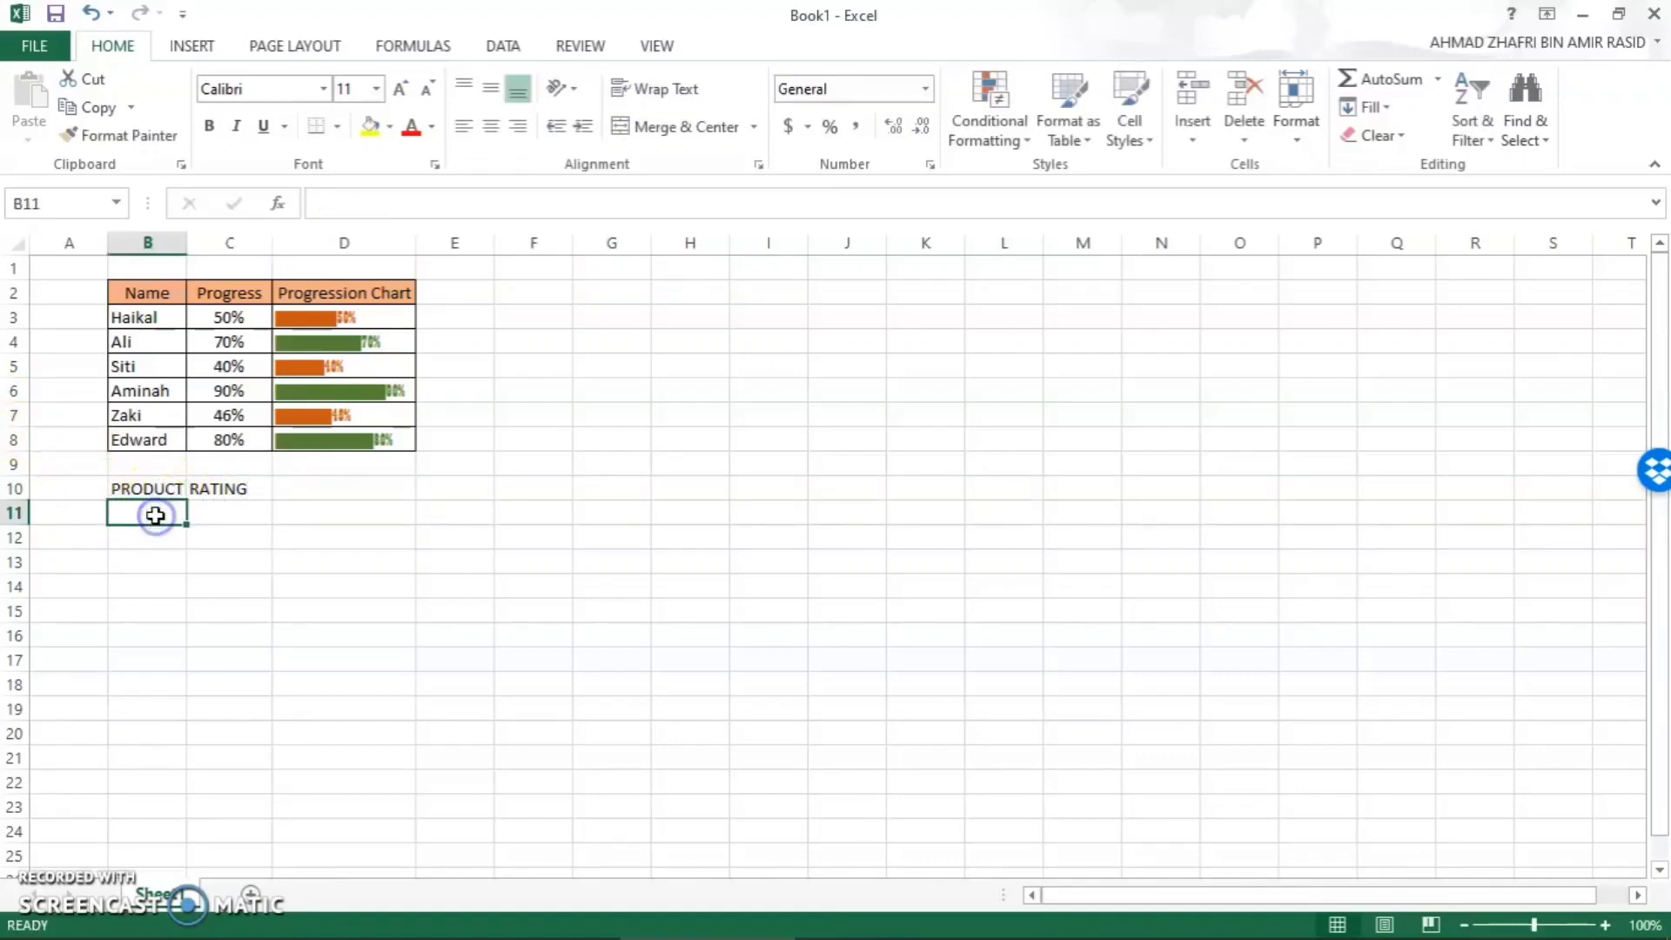
type("A")
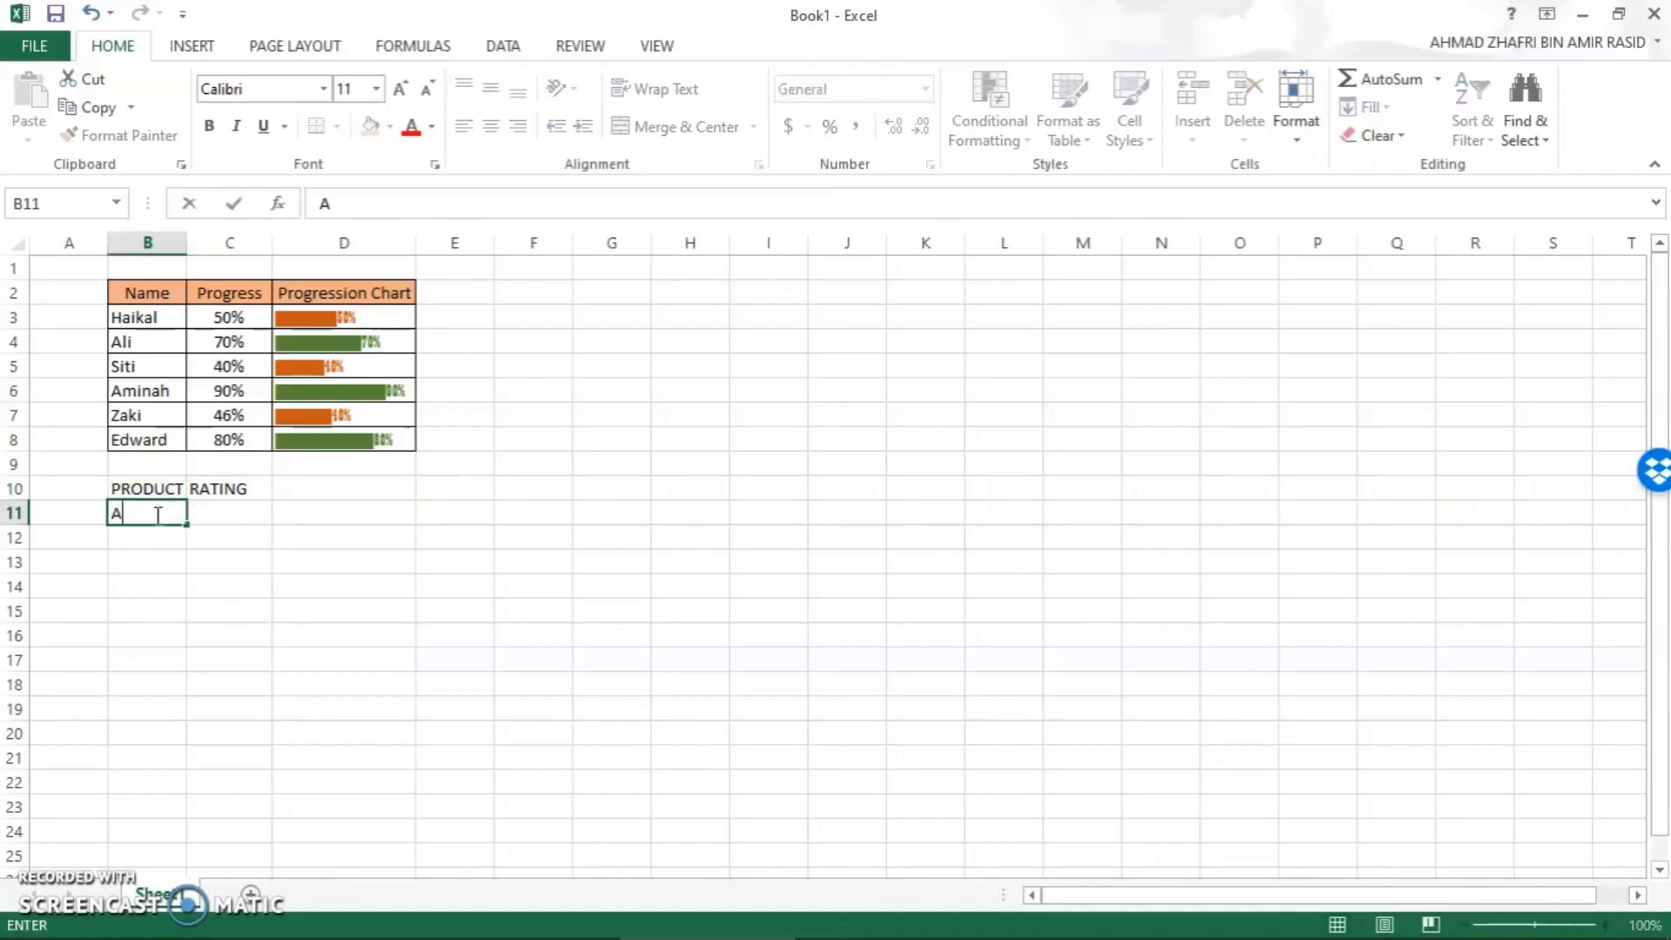
key("Return")
type("B")
key("Return")
type("C")
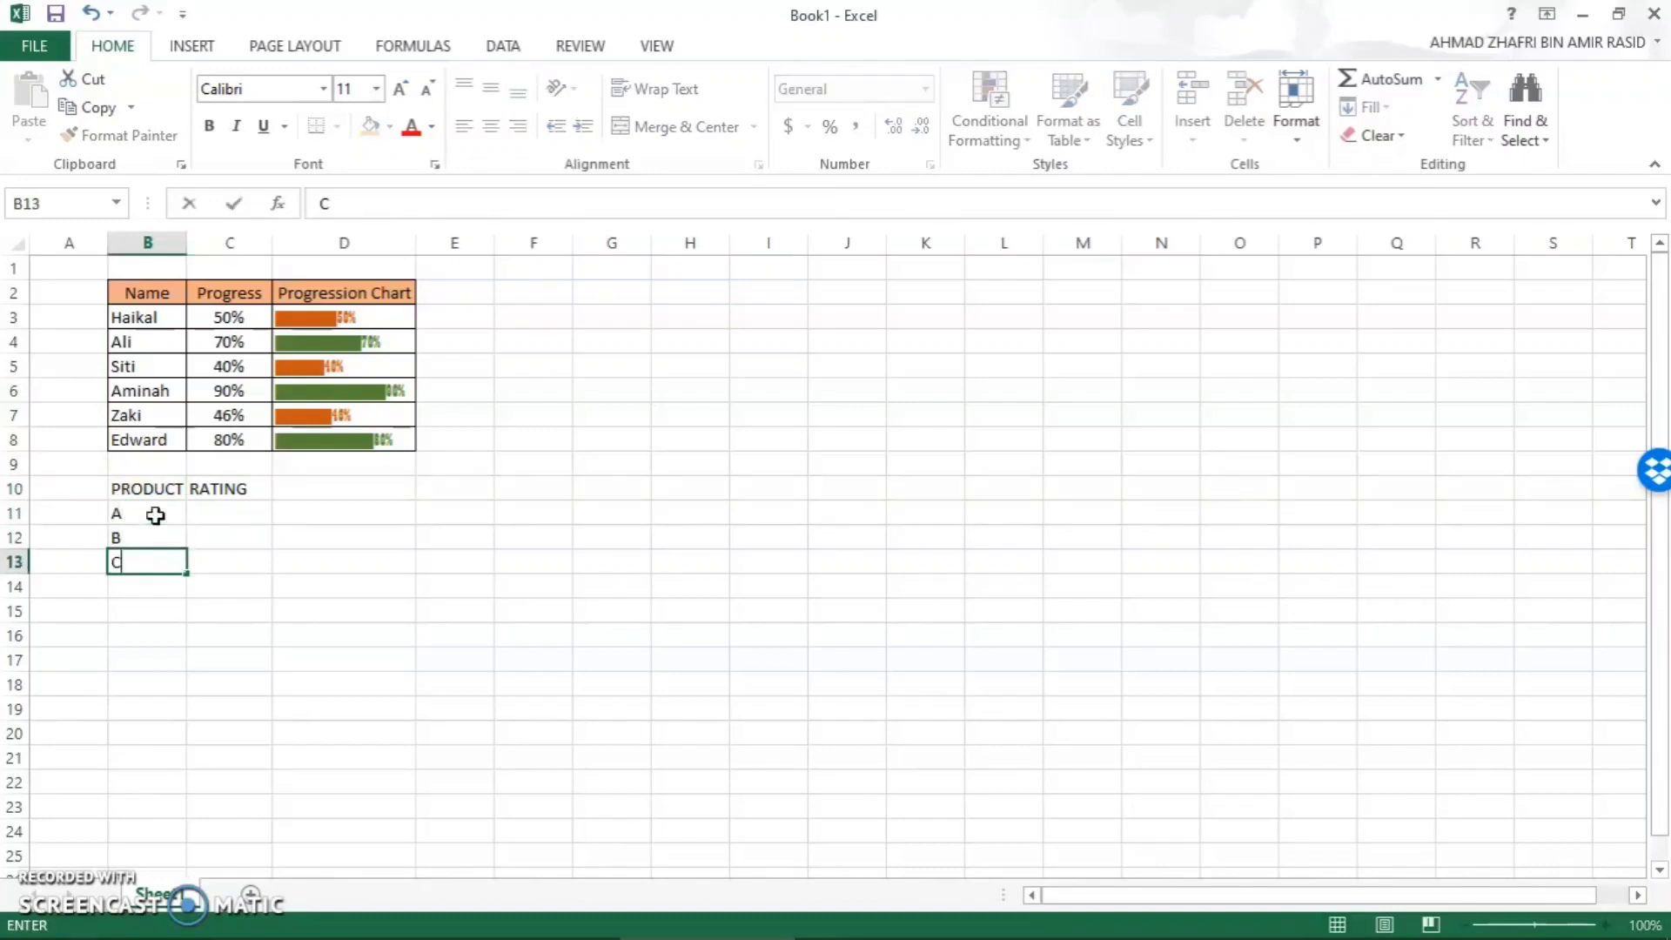
key("Return")
type("D")
key("Return")
type("E")
key("Return")
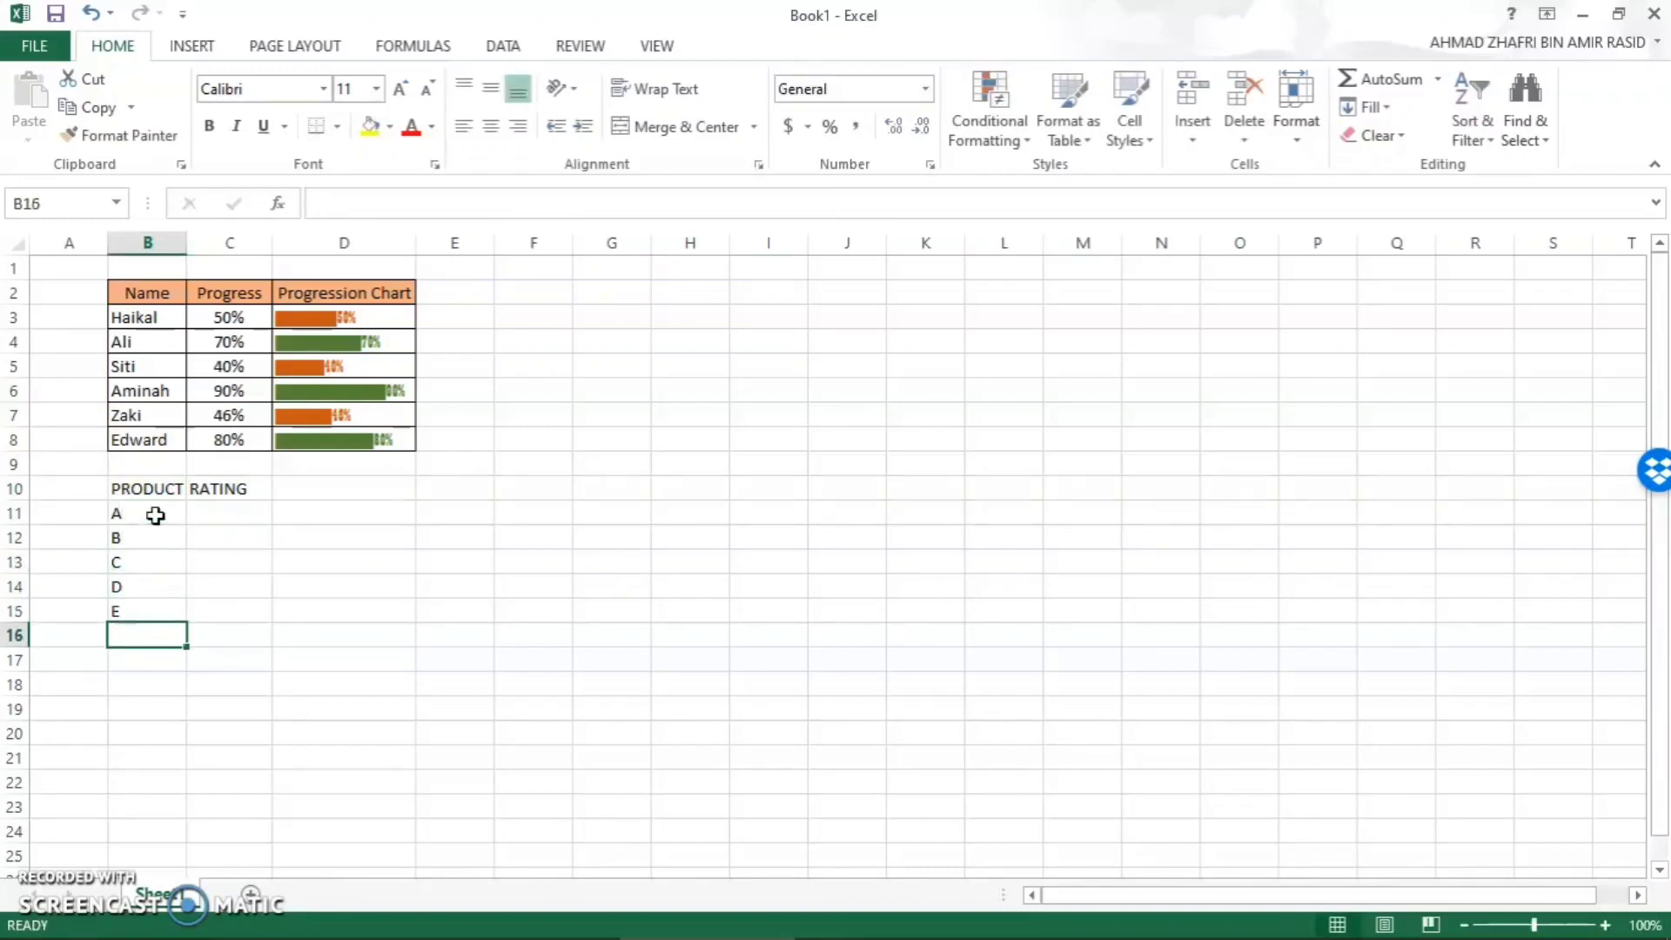
type("F")
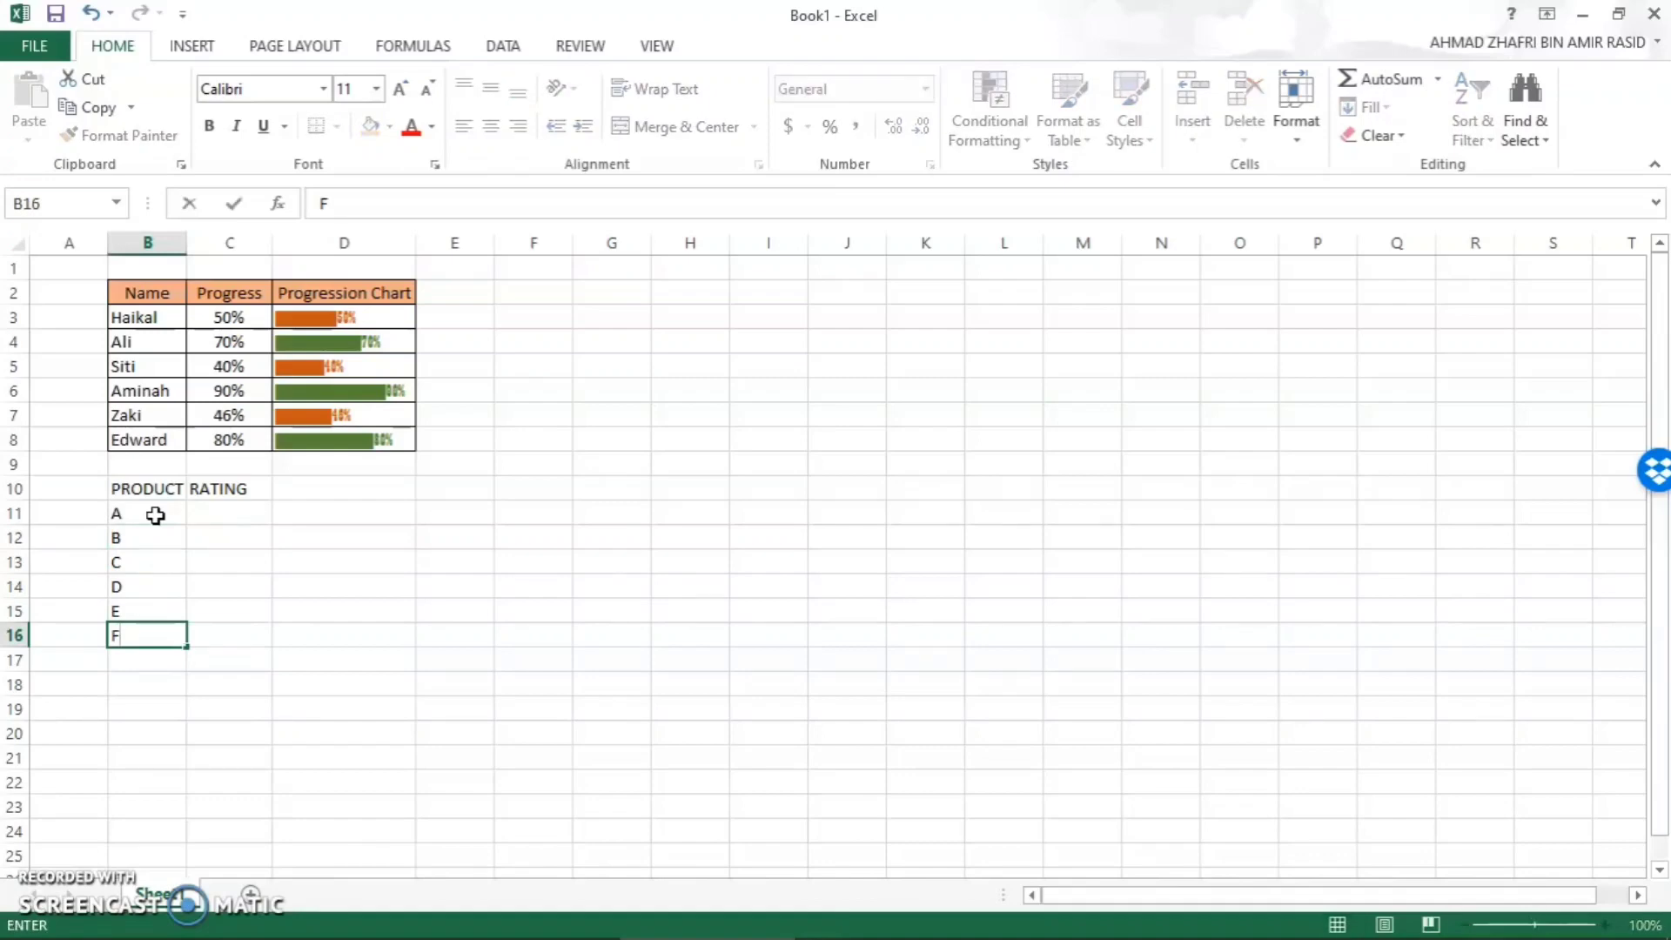
- Enter the ratings 8, 6, 4, 2, 10 and 7 for products A to F in C11 to C16
left_click(221, 509)
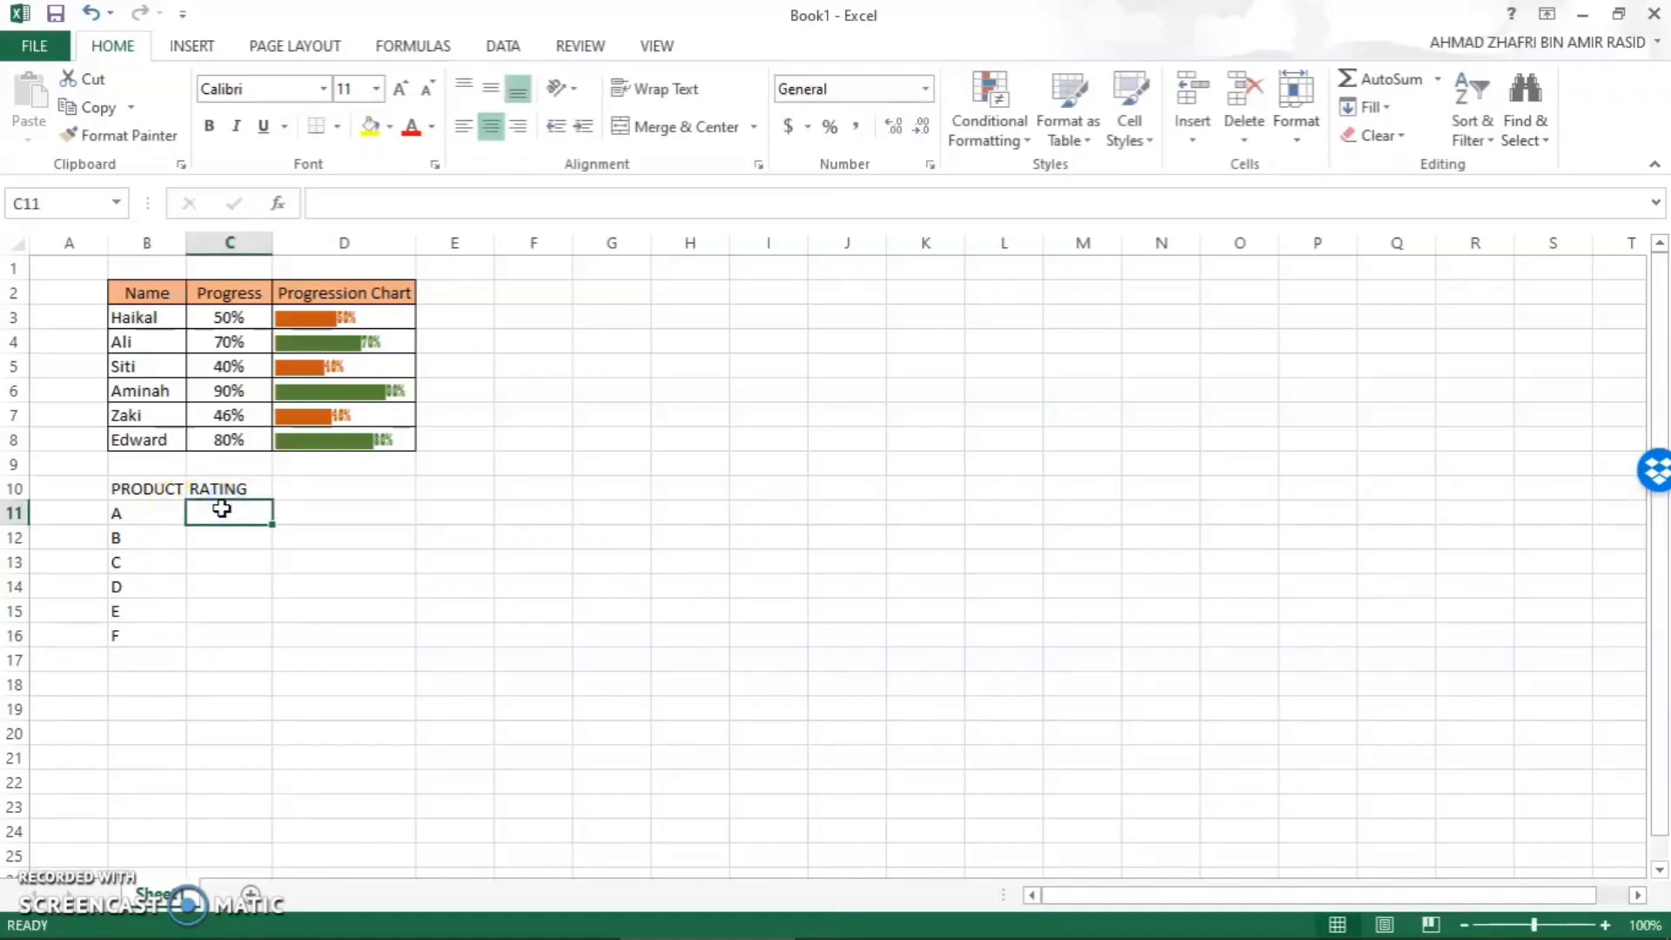
type("8")
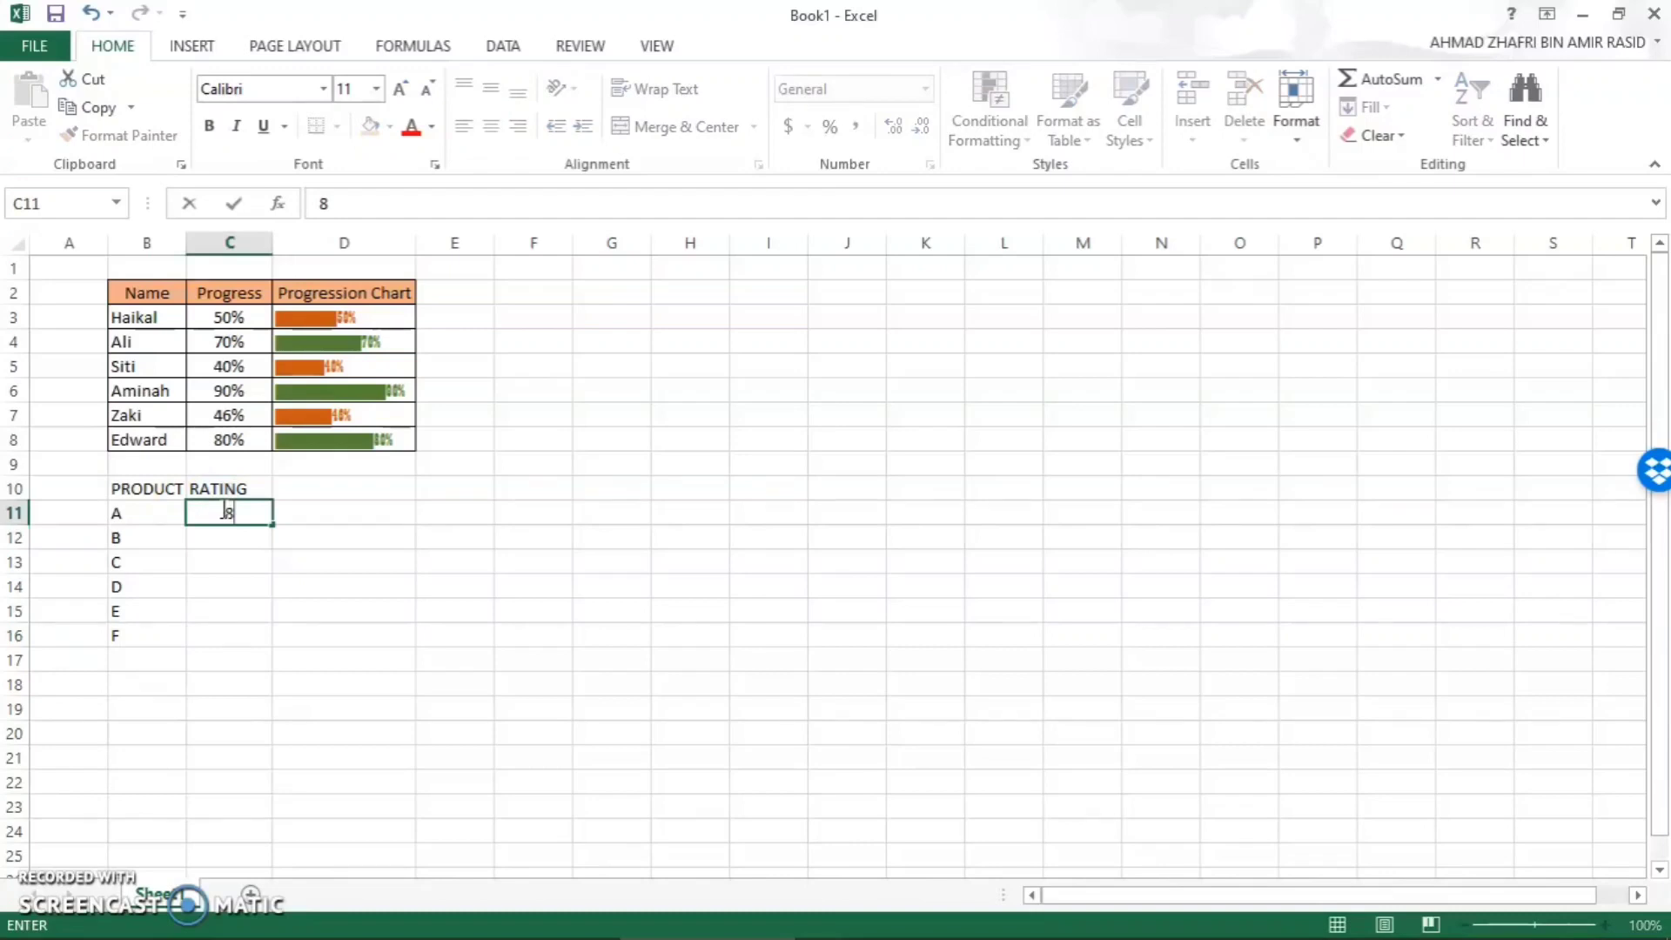
key("Return")
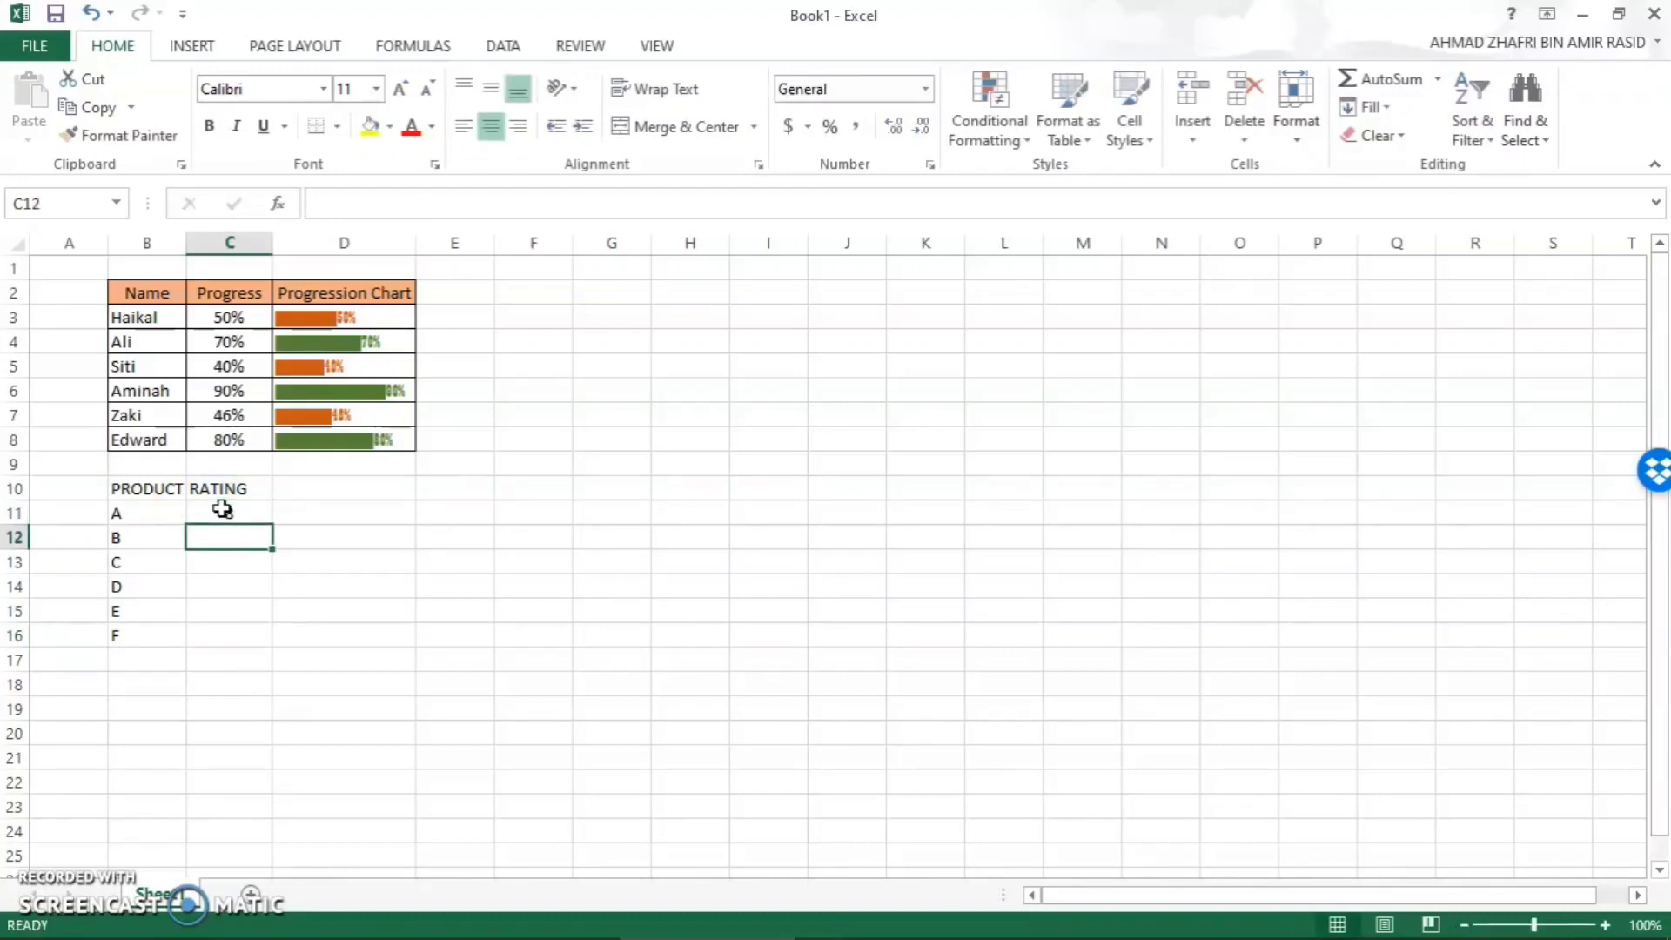
type("6")
key("Return")
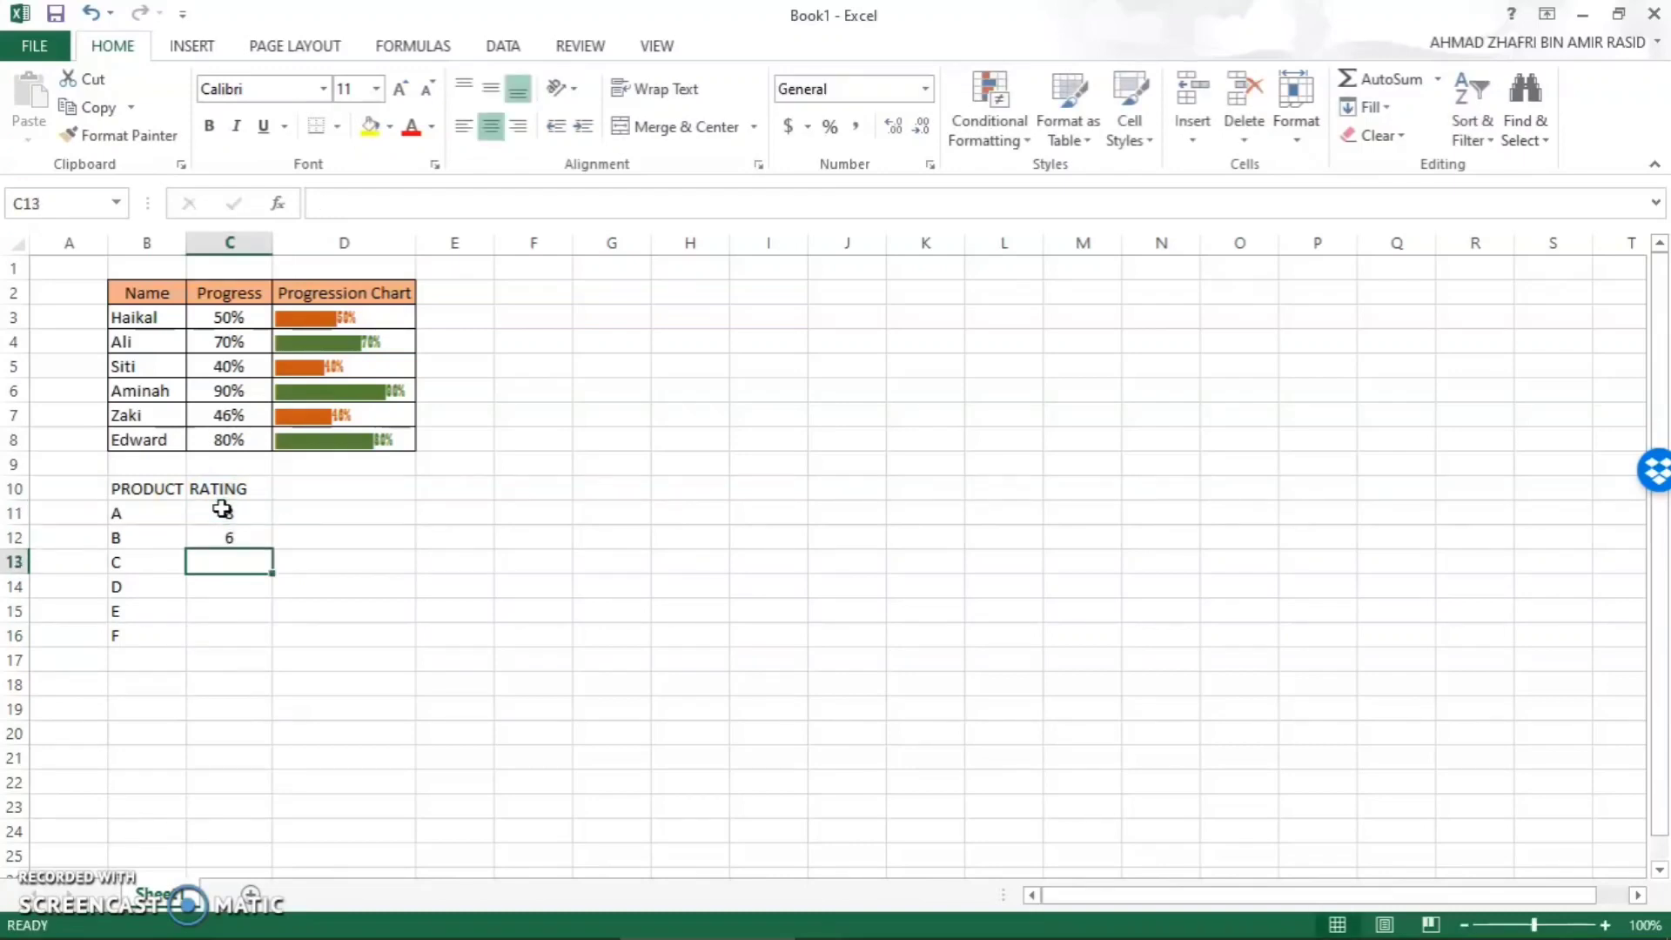
type("4")
key("Return")
type("2")
key("Return")
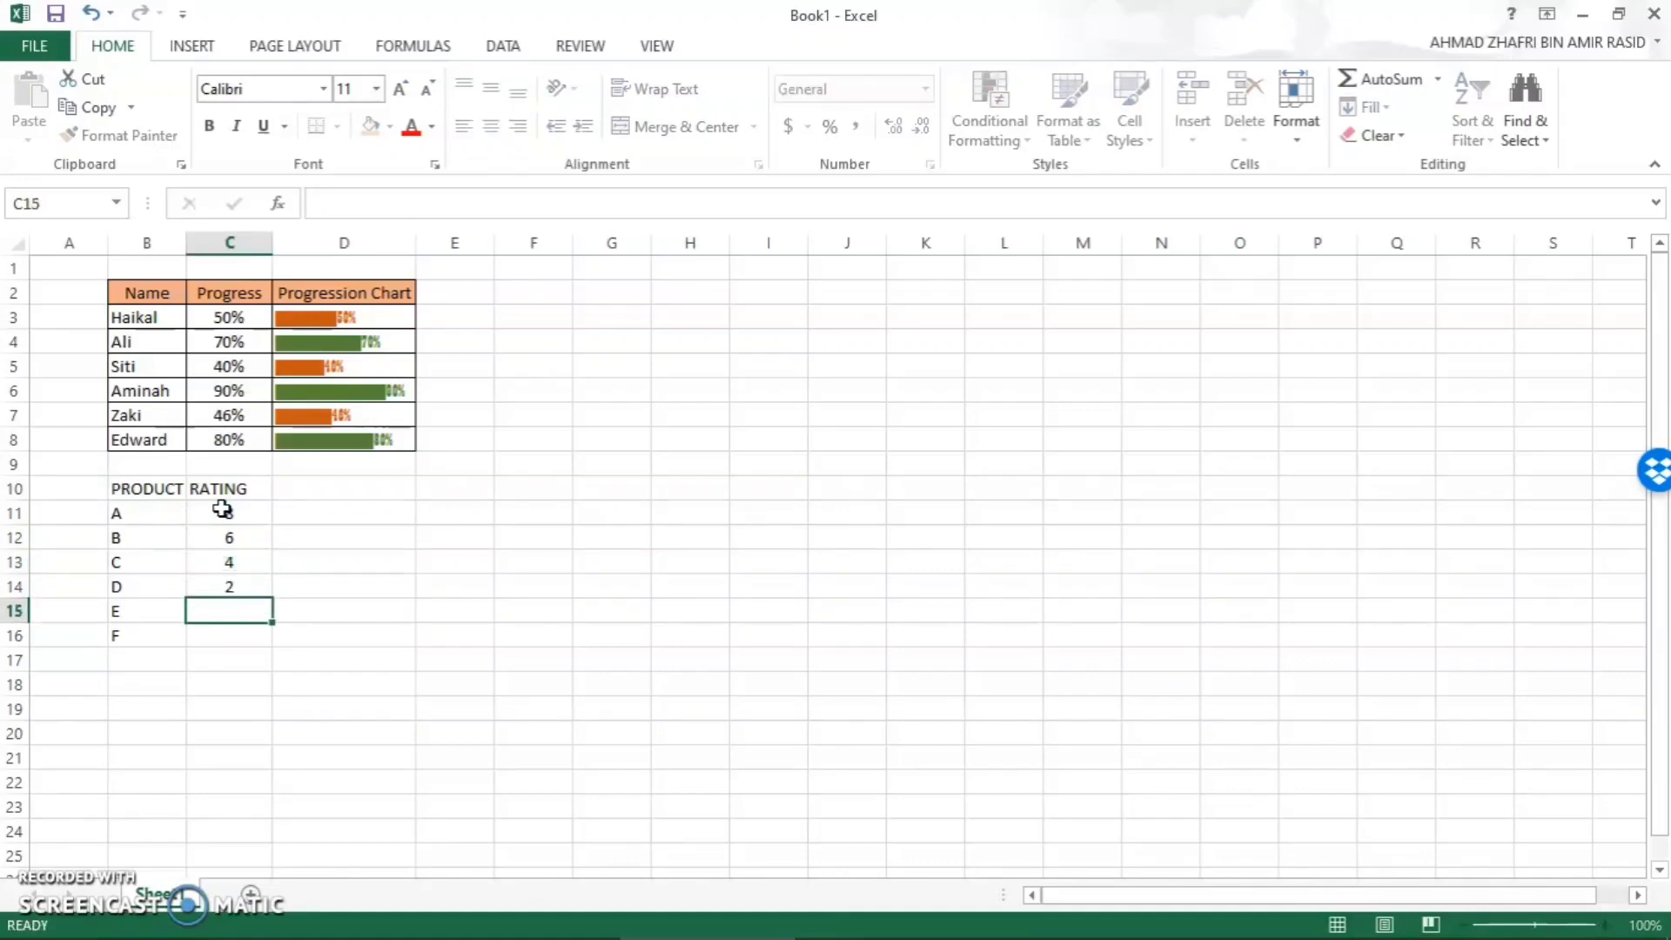
type("10")
key("Return")
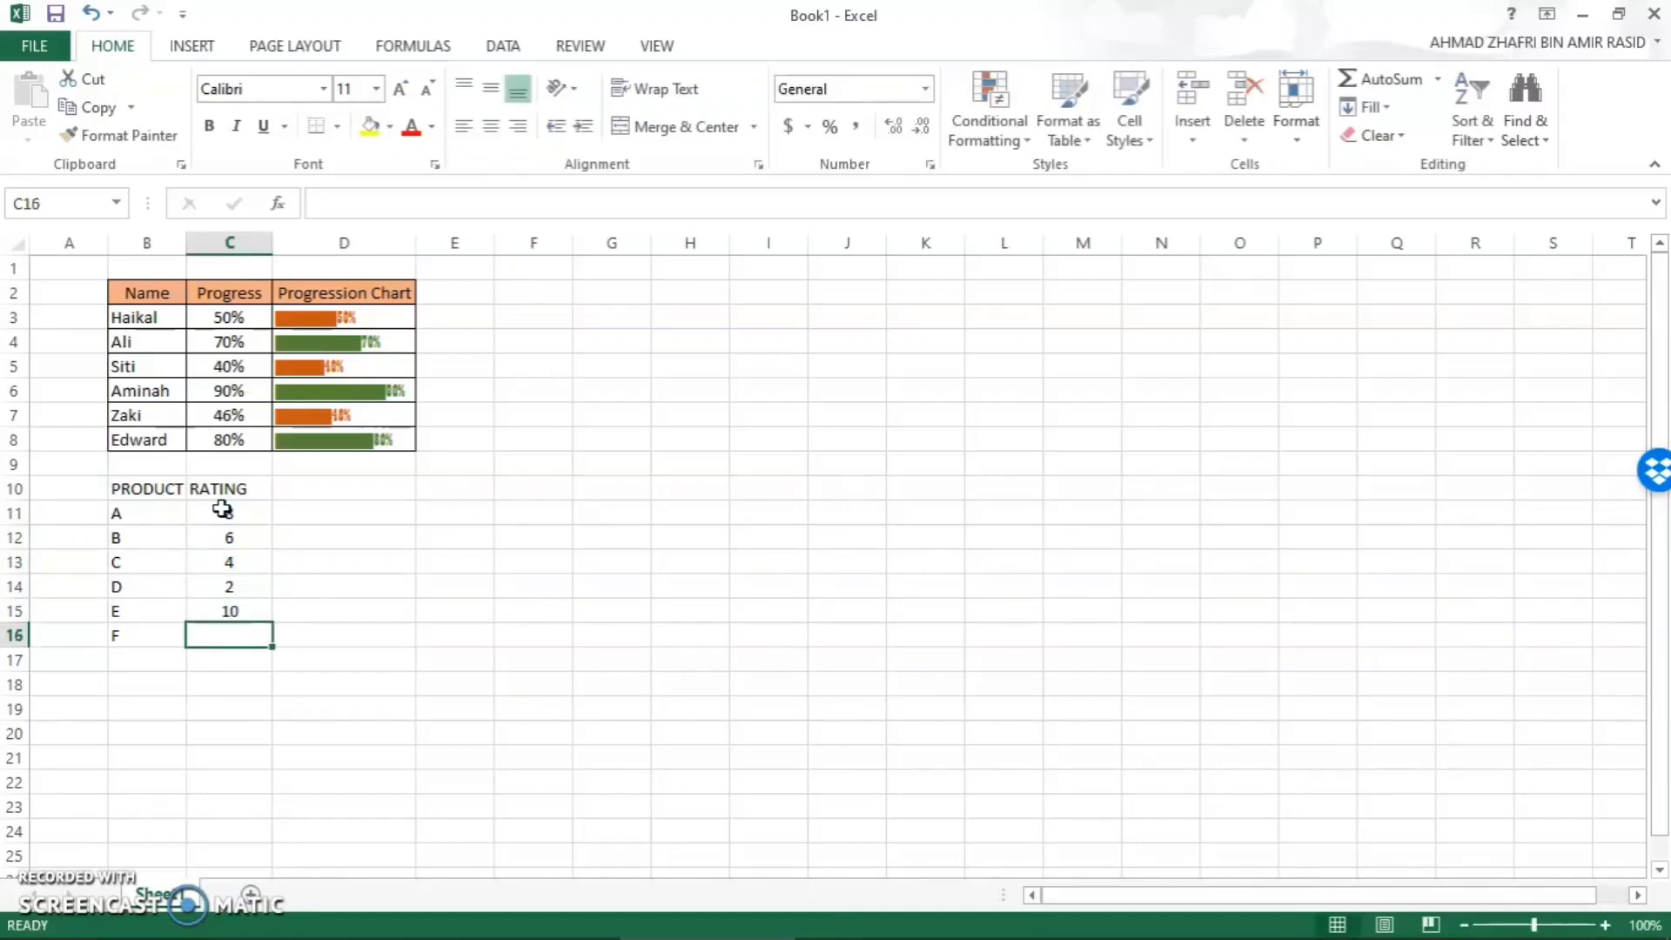
type("7")
key("Return")
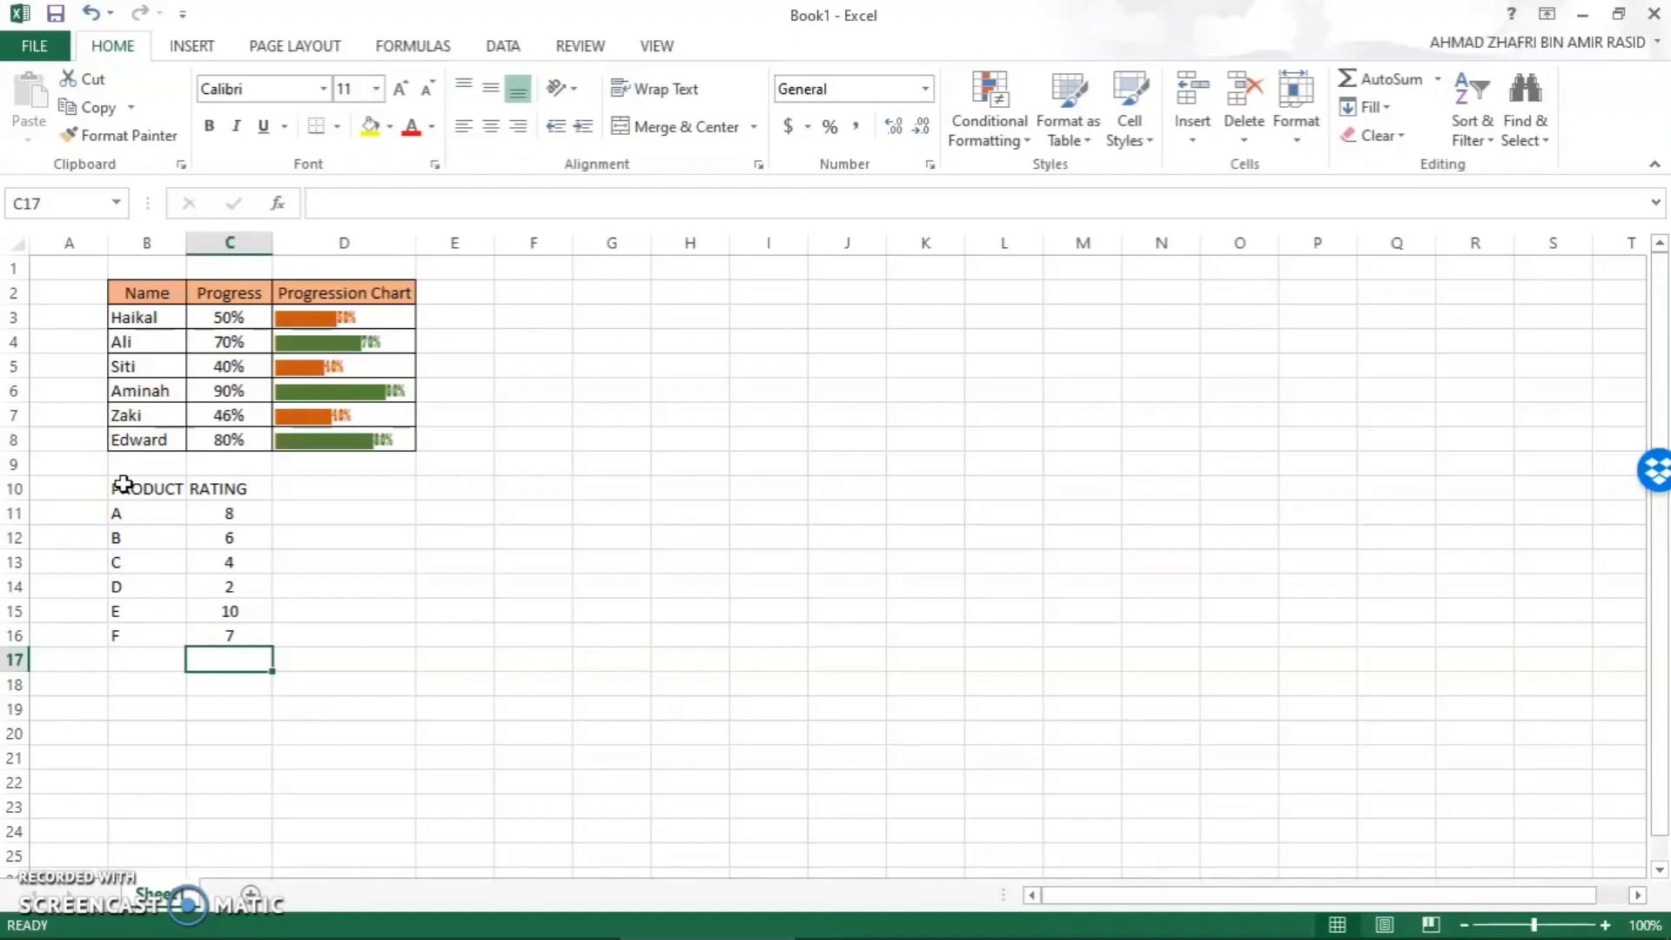
- Apply all borders to the product rating table in B10:C16
left_click_drag(122, 484, 217, 631)
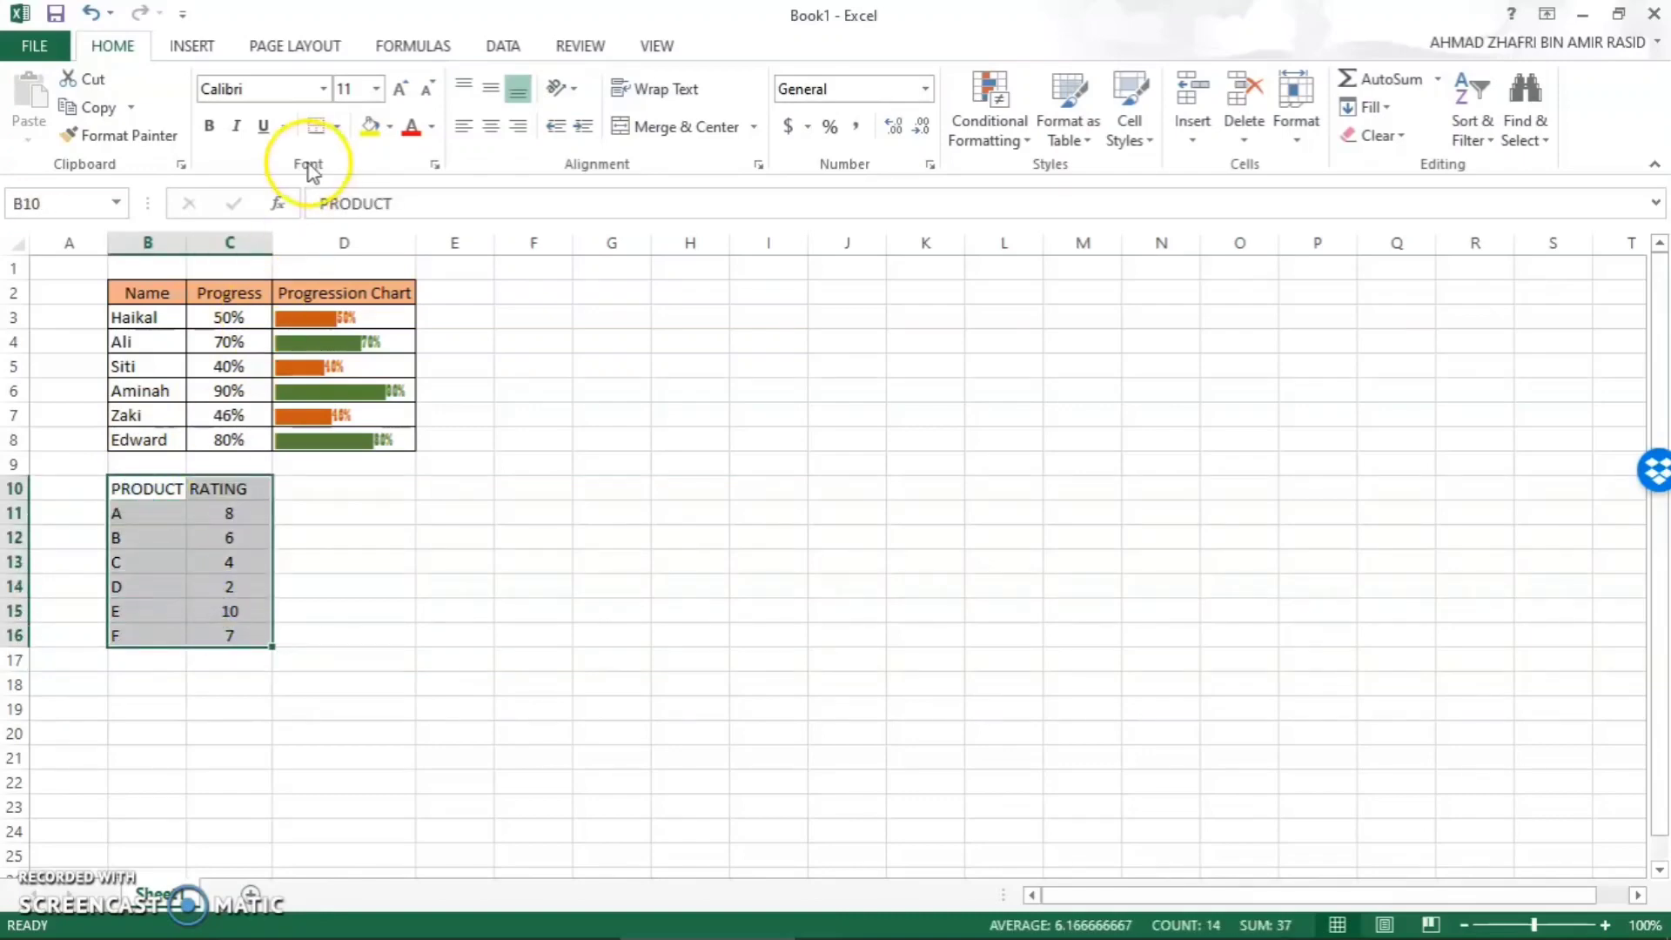
left_click(337, 126)
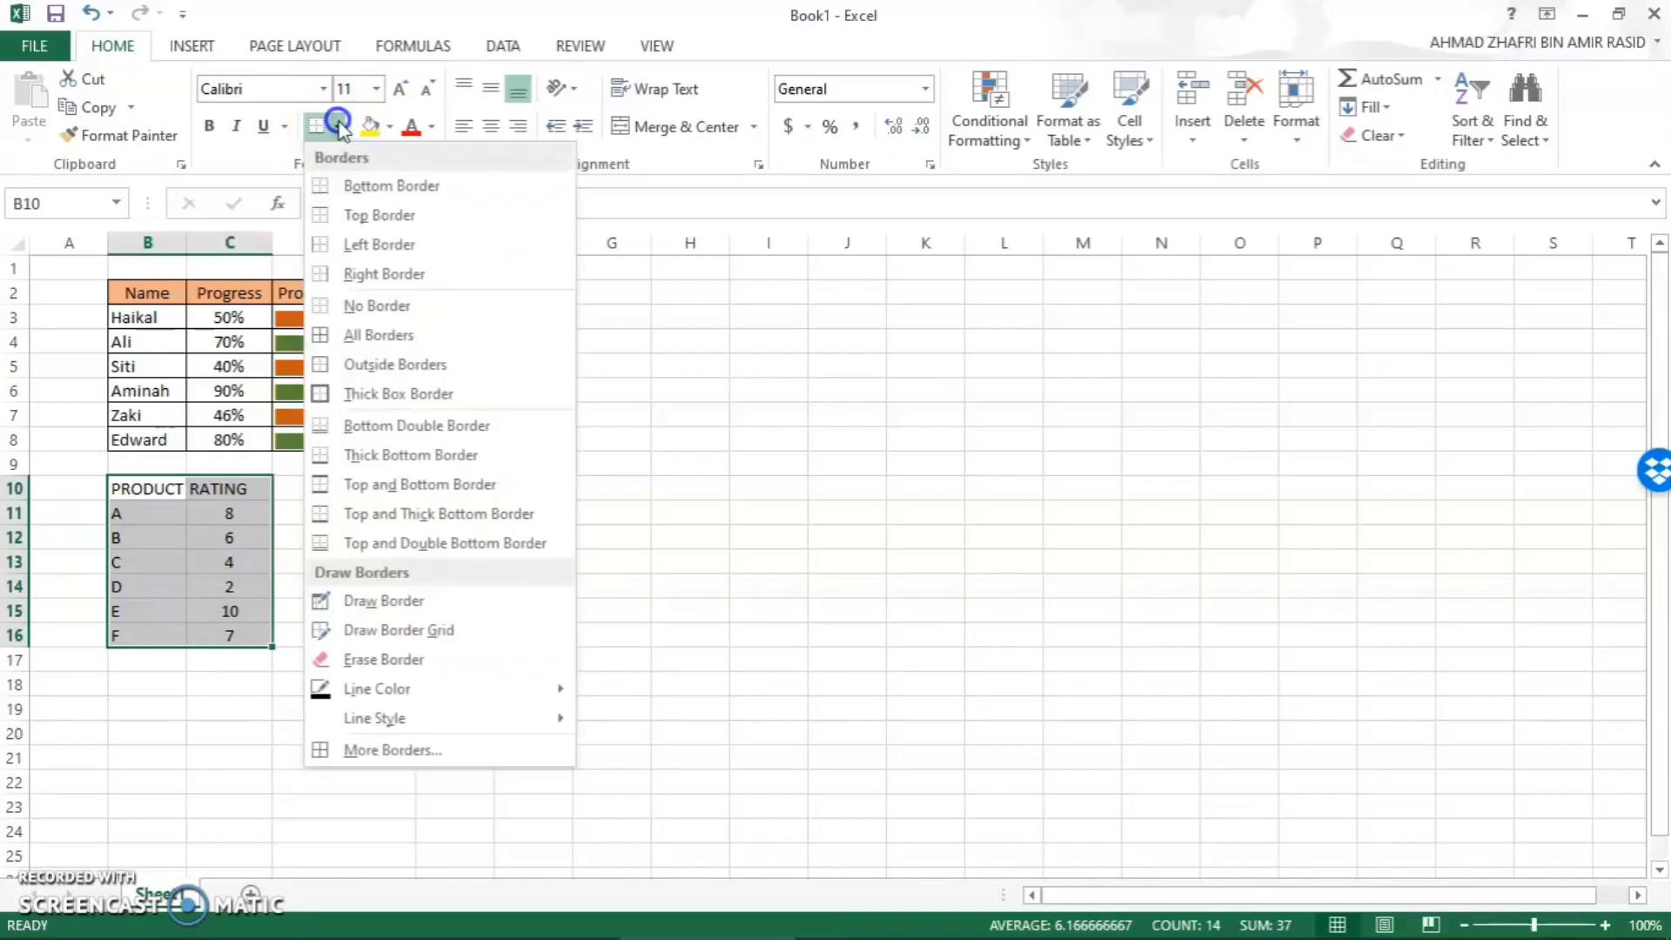
left_click(369, 333)
left_click(248, 491)
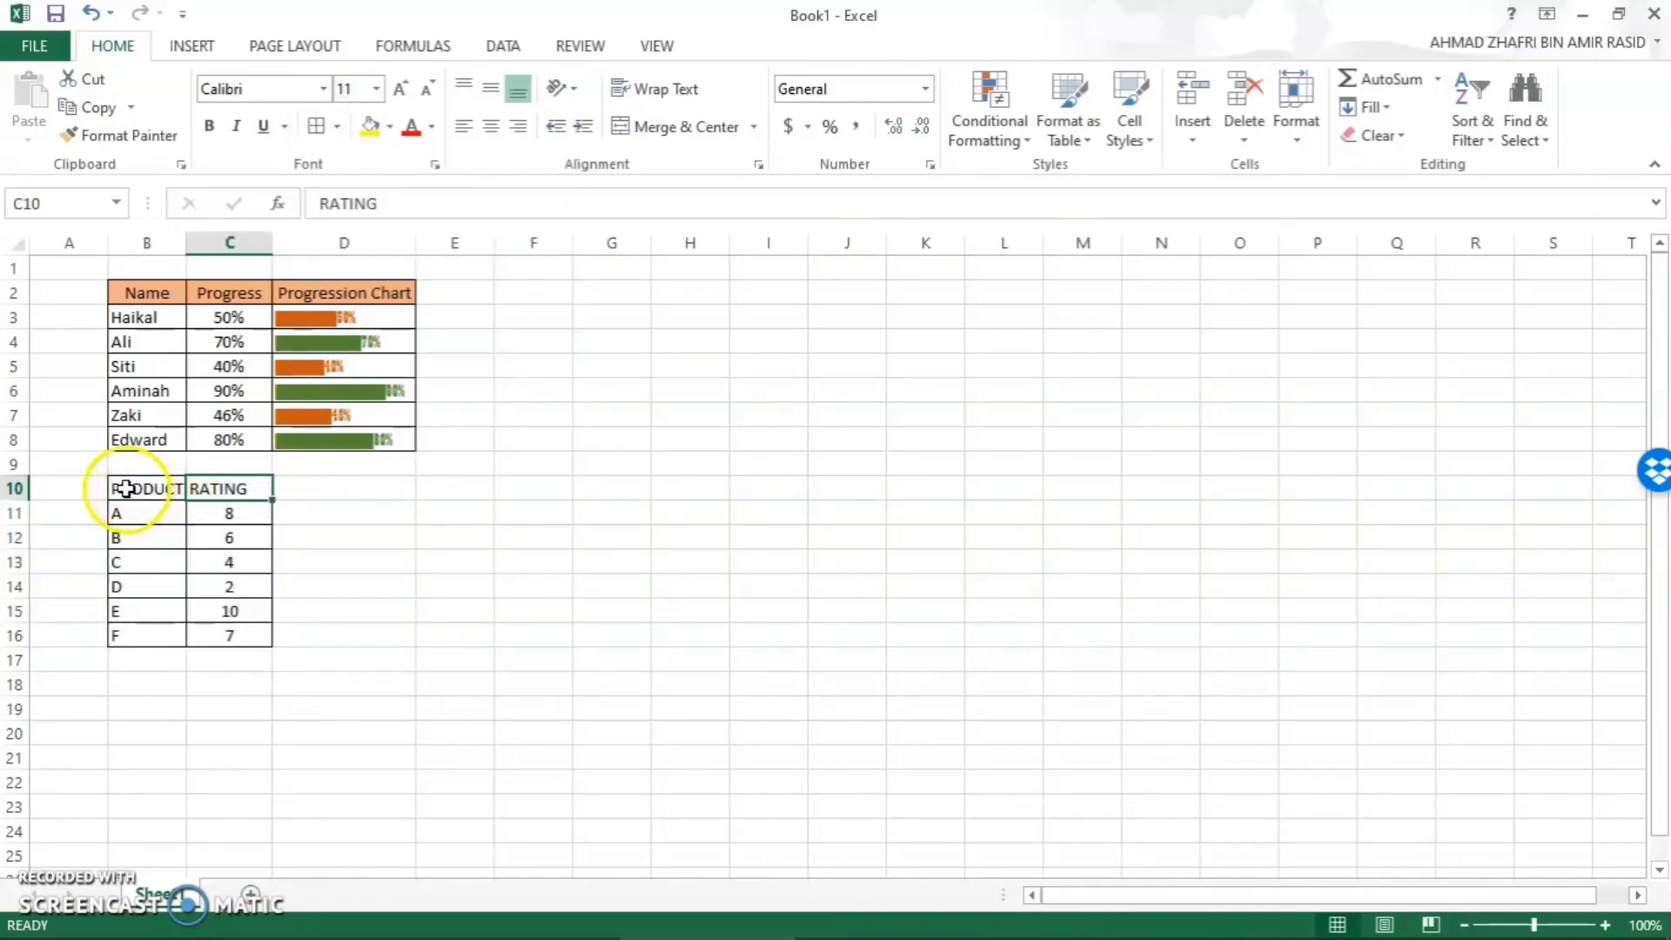
- Centre the contents of the product rating table B10:C16 horizontally
left_click(126, 484)
left_click_drag(126, 484, 217, 634)
left_click(216, 635)
left_click_drag(149, 484, 204, 625)
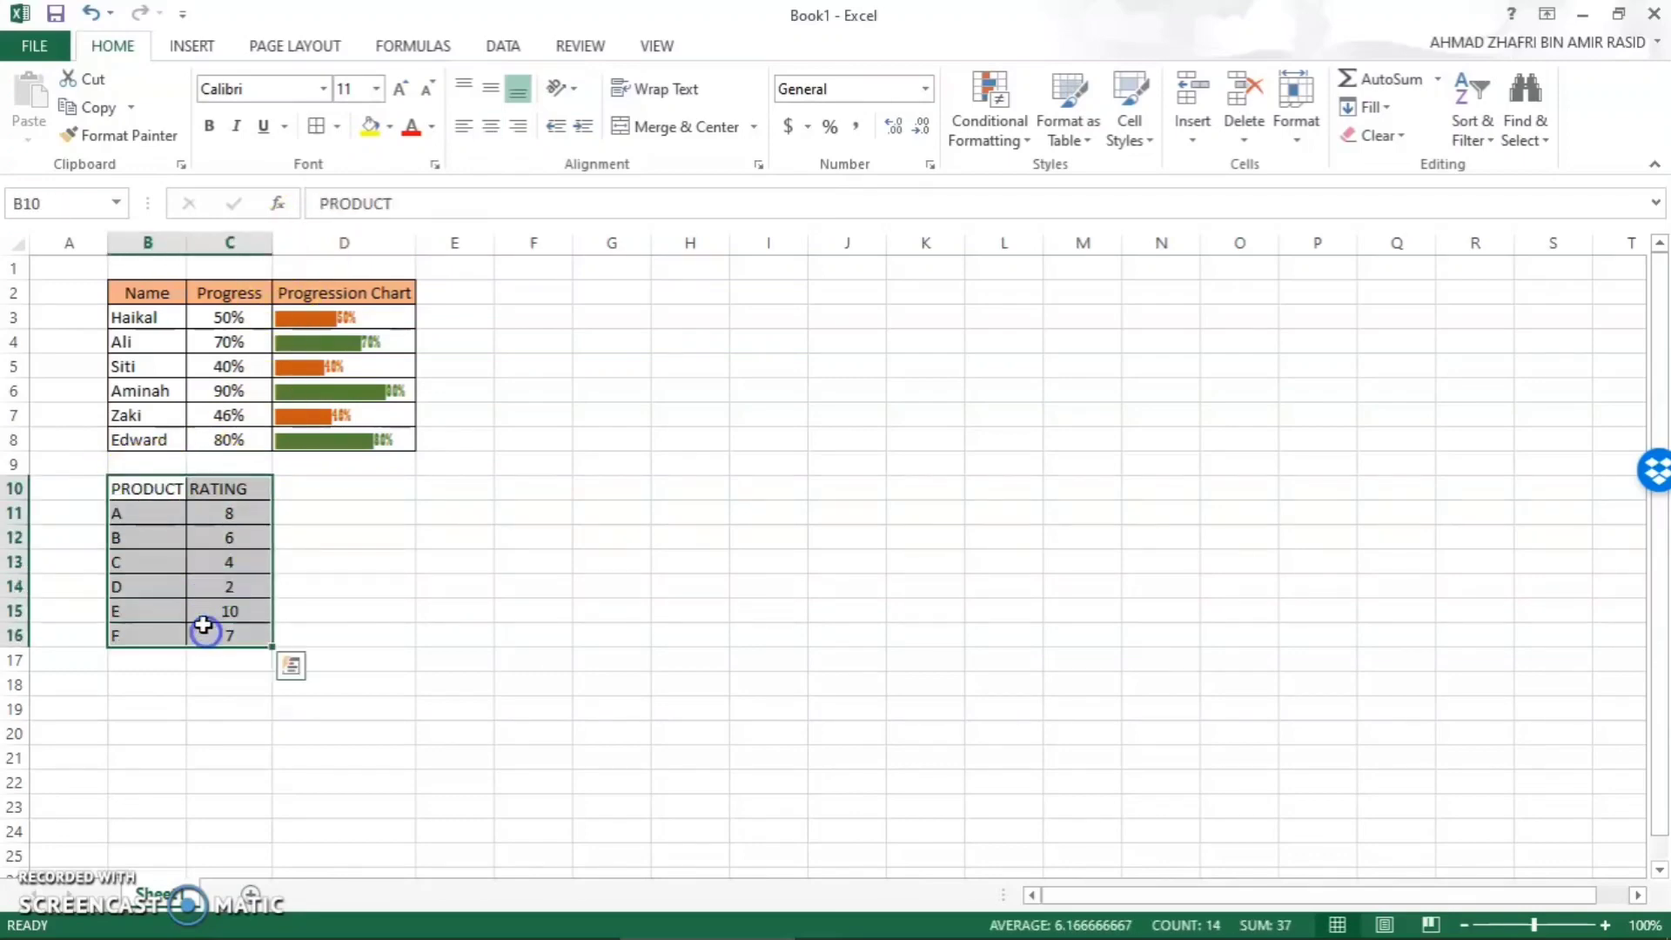
left_click(488, 129)
- Fill the PRODUCT and RATING header cells with light blue and autofit the widths of columns B and C
mouse_move(196, 487)
left_mouse_down()
mouse_move(127, 485)
mouse_move(209, 488)
left_mouse_up()
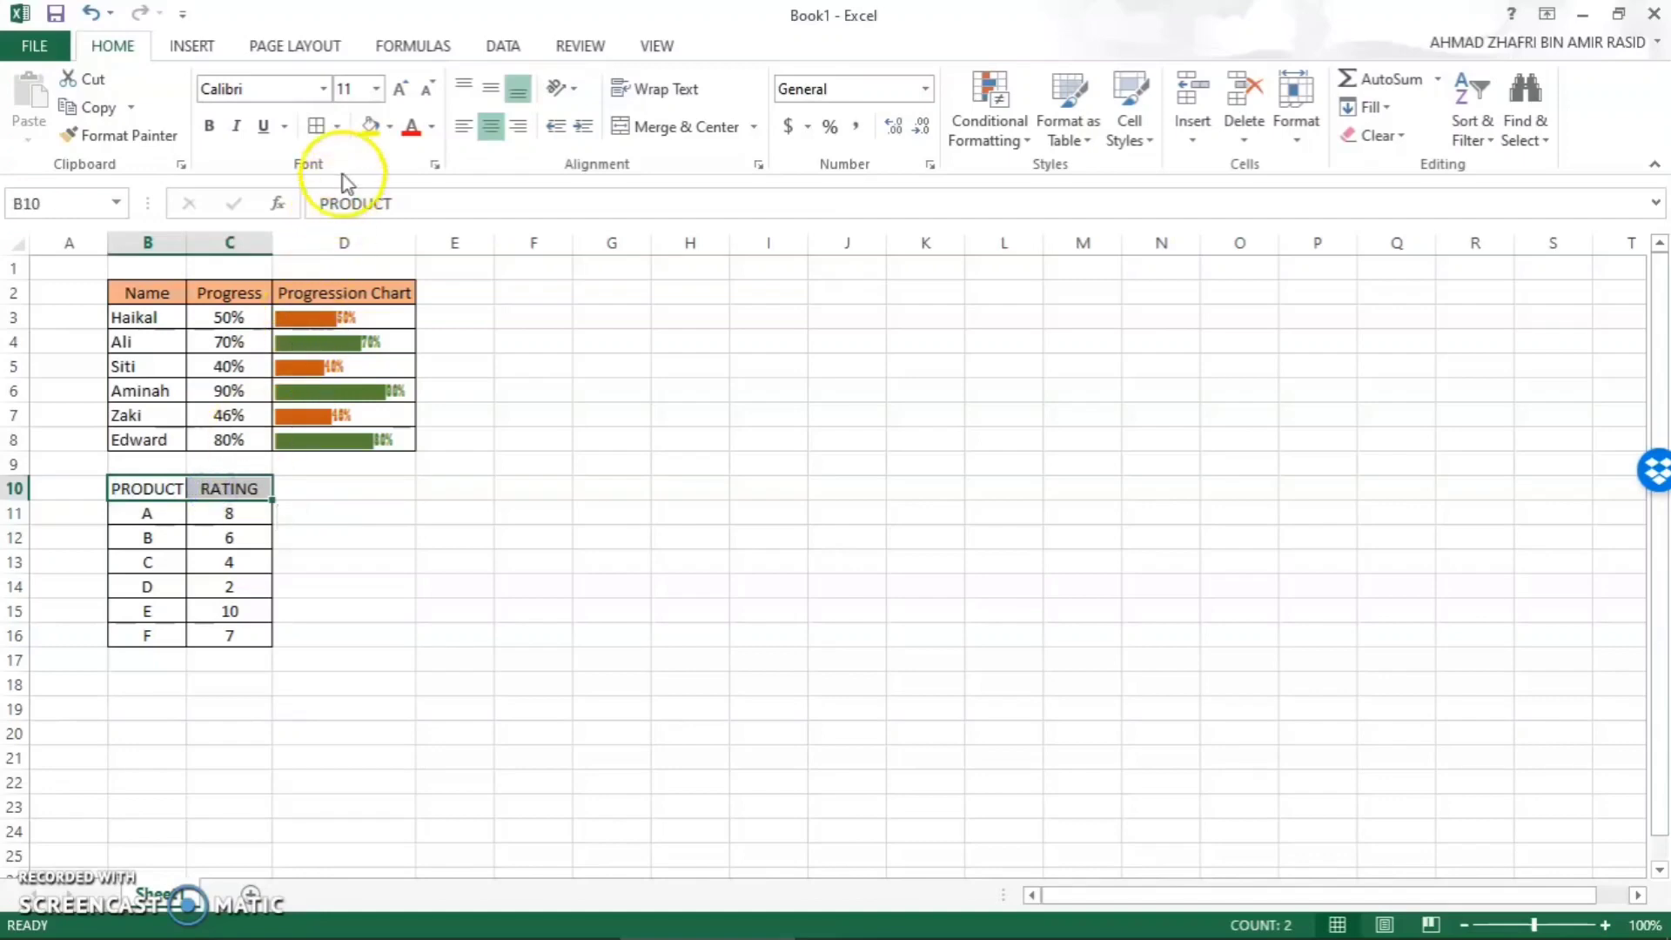
left_click(390, 129)
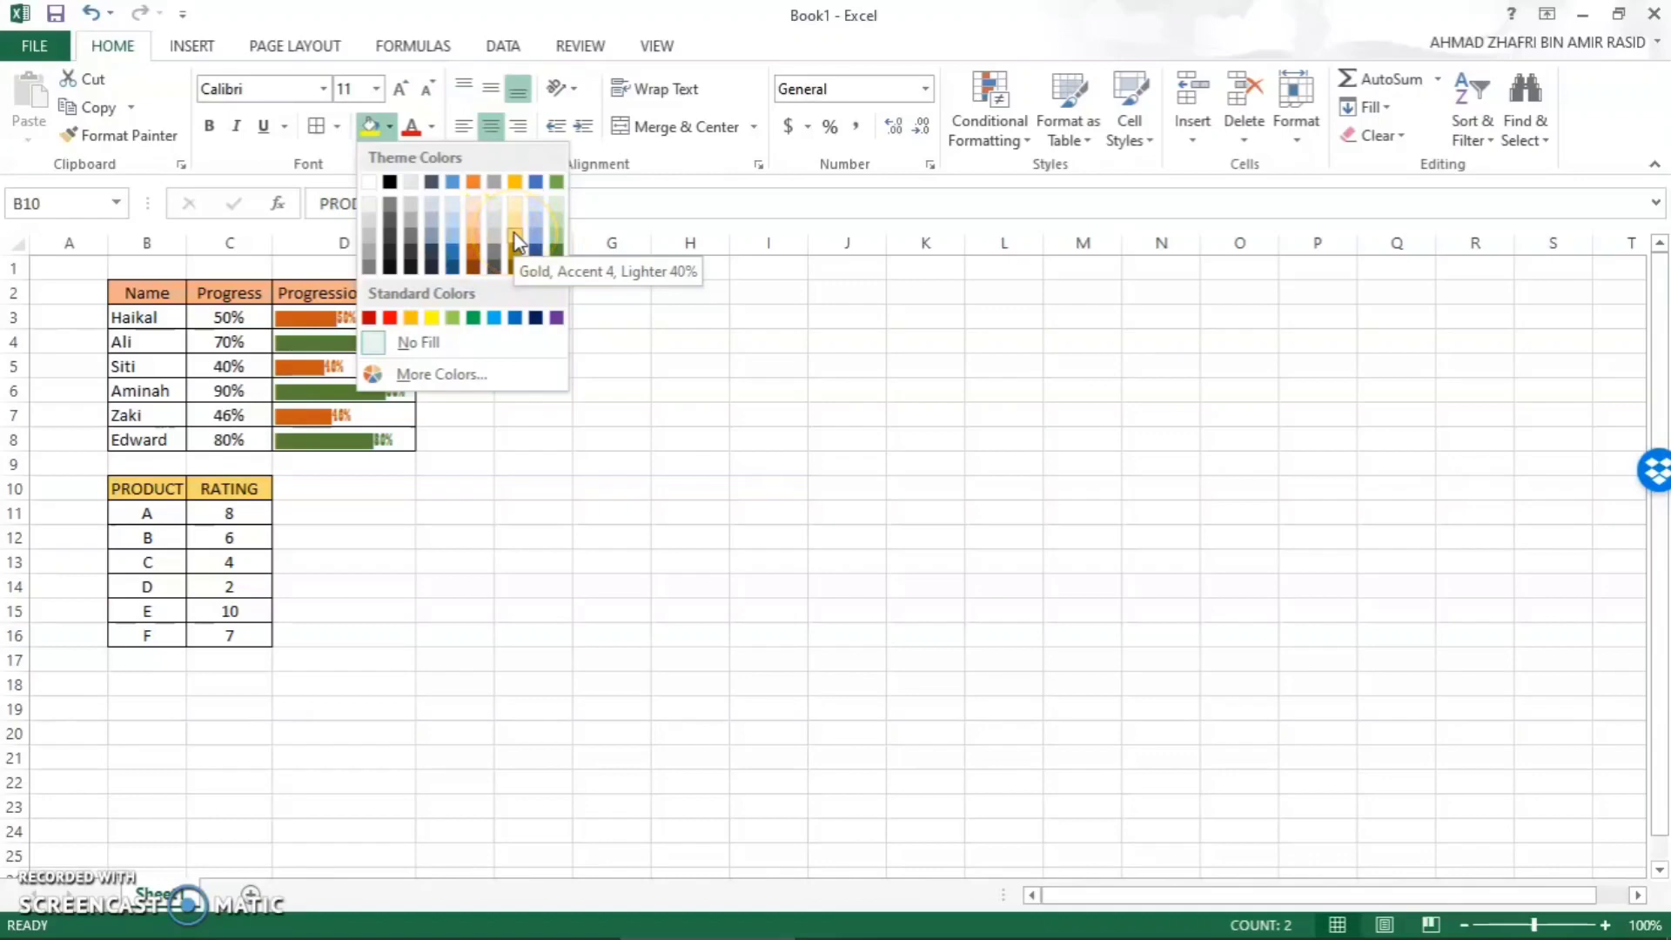
left_click(455, 237)
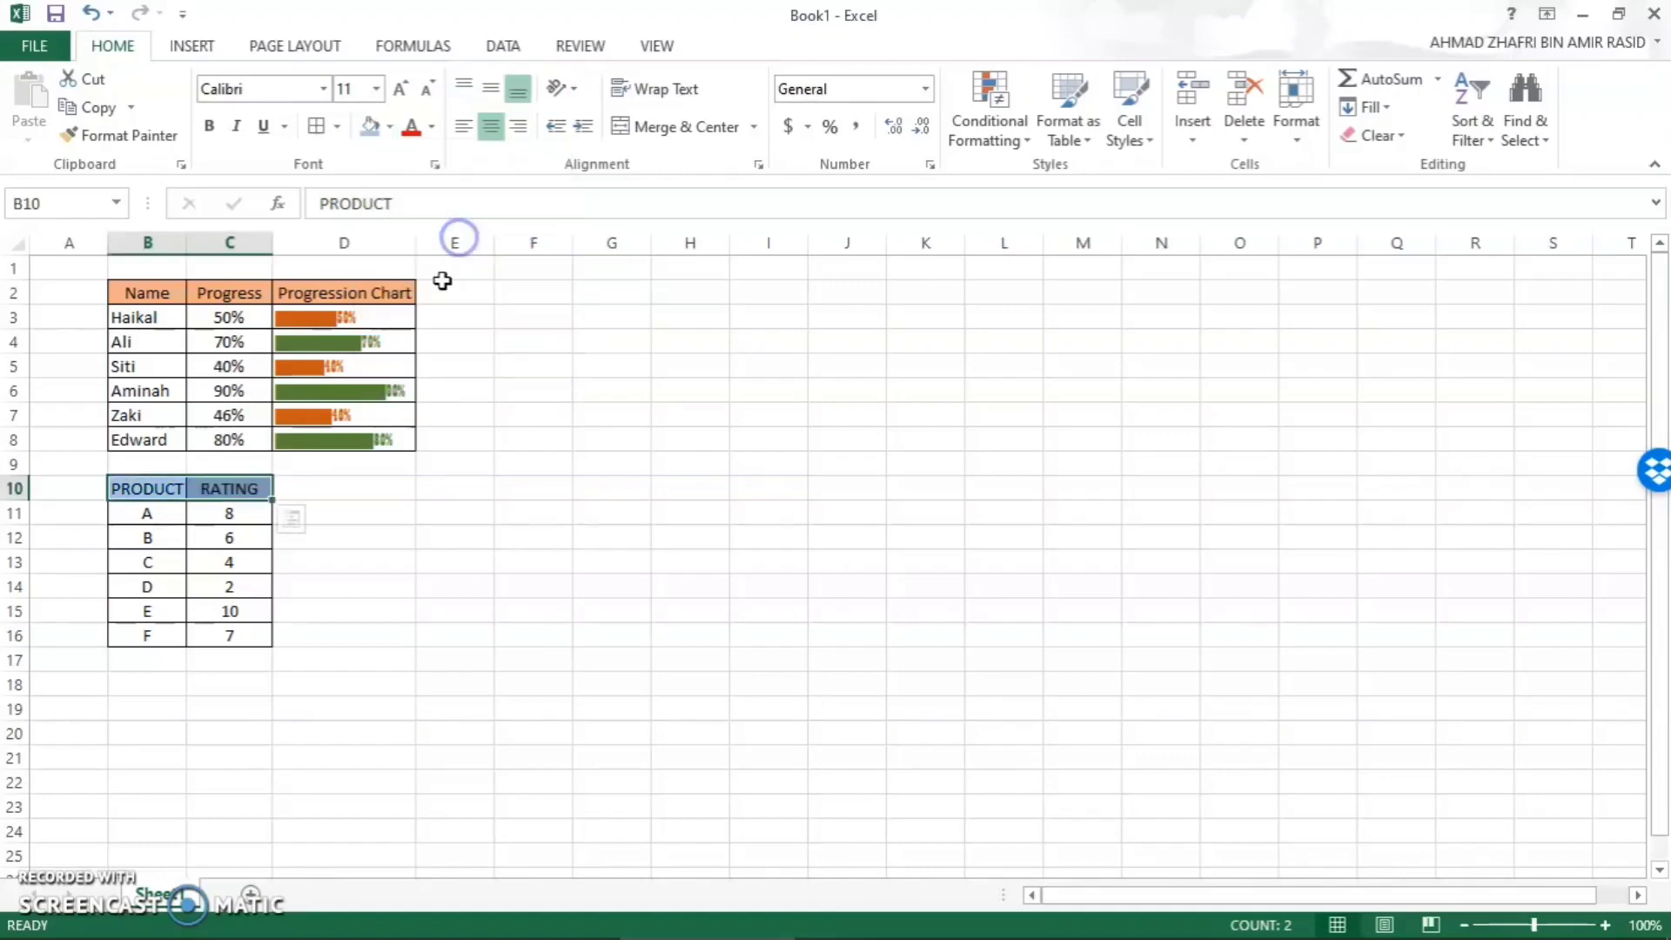
double_click(187, 245)
double_click(272, 243)
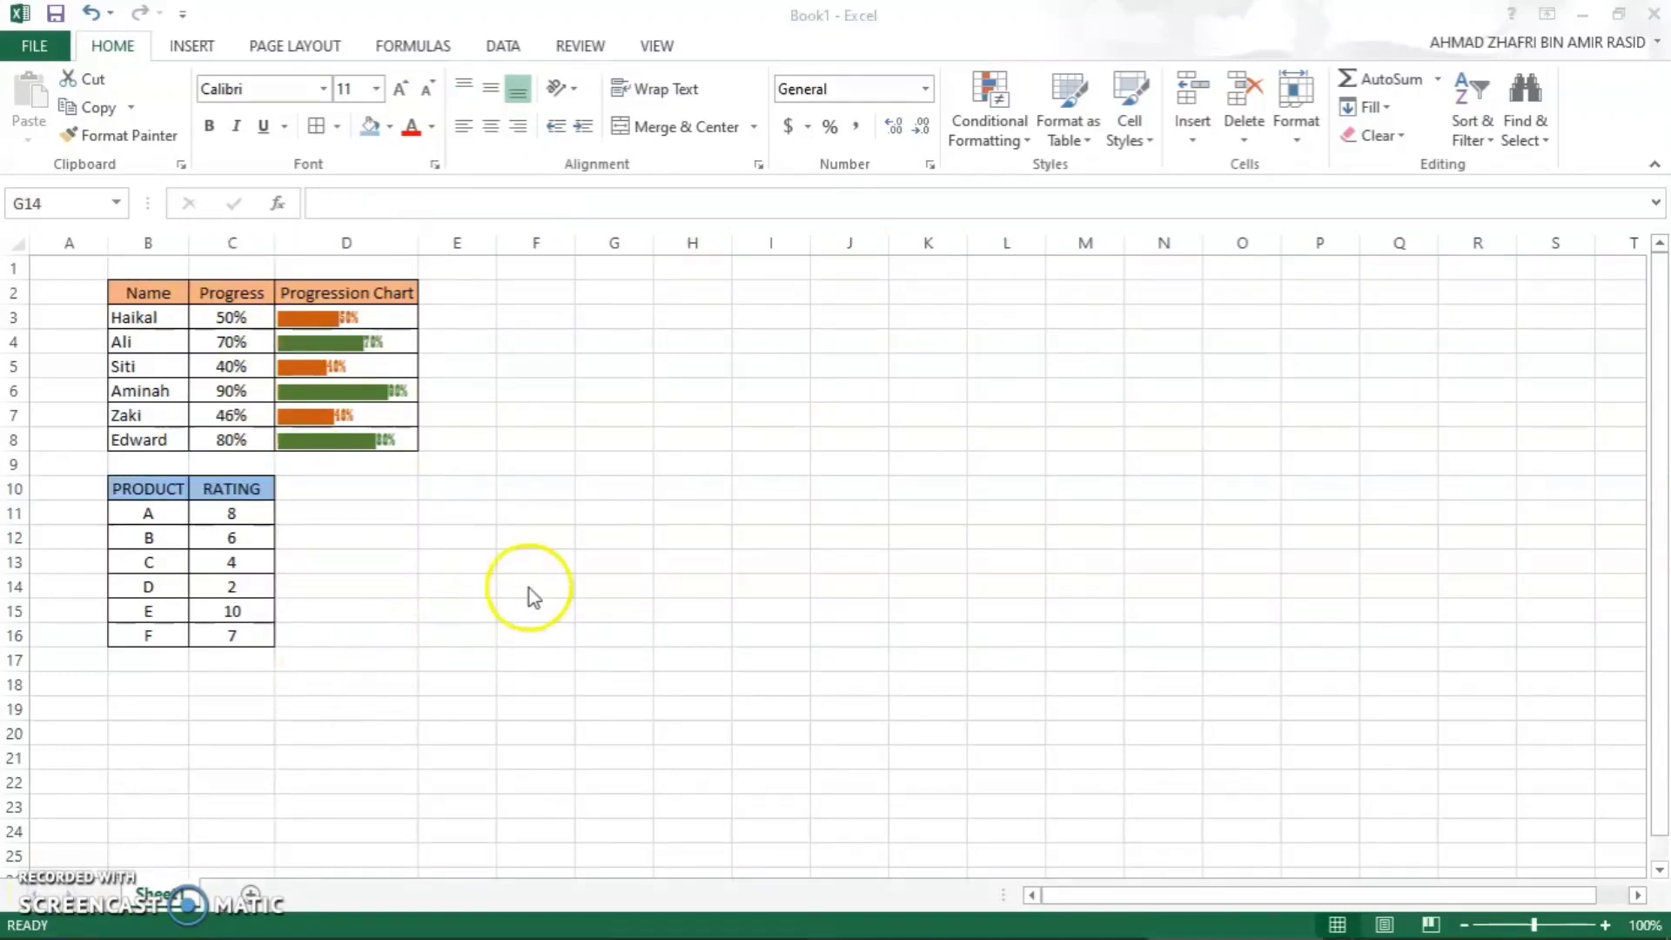
- Insert the « symbol (Latin-1 Supplement, character code 00AB) into G14 and select it within the cell for copying
left_click(617, 595)
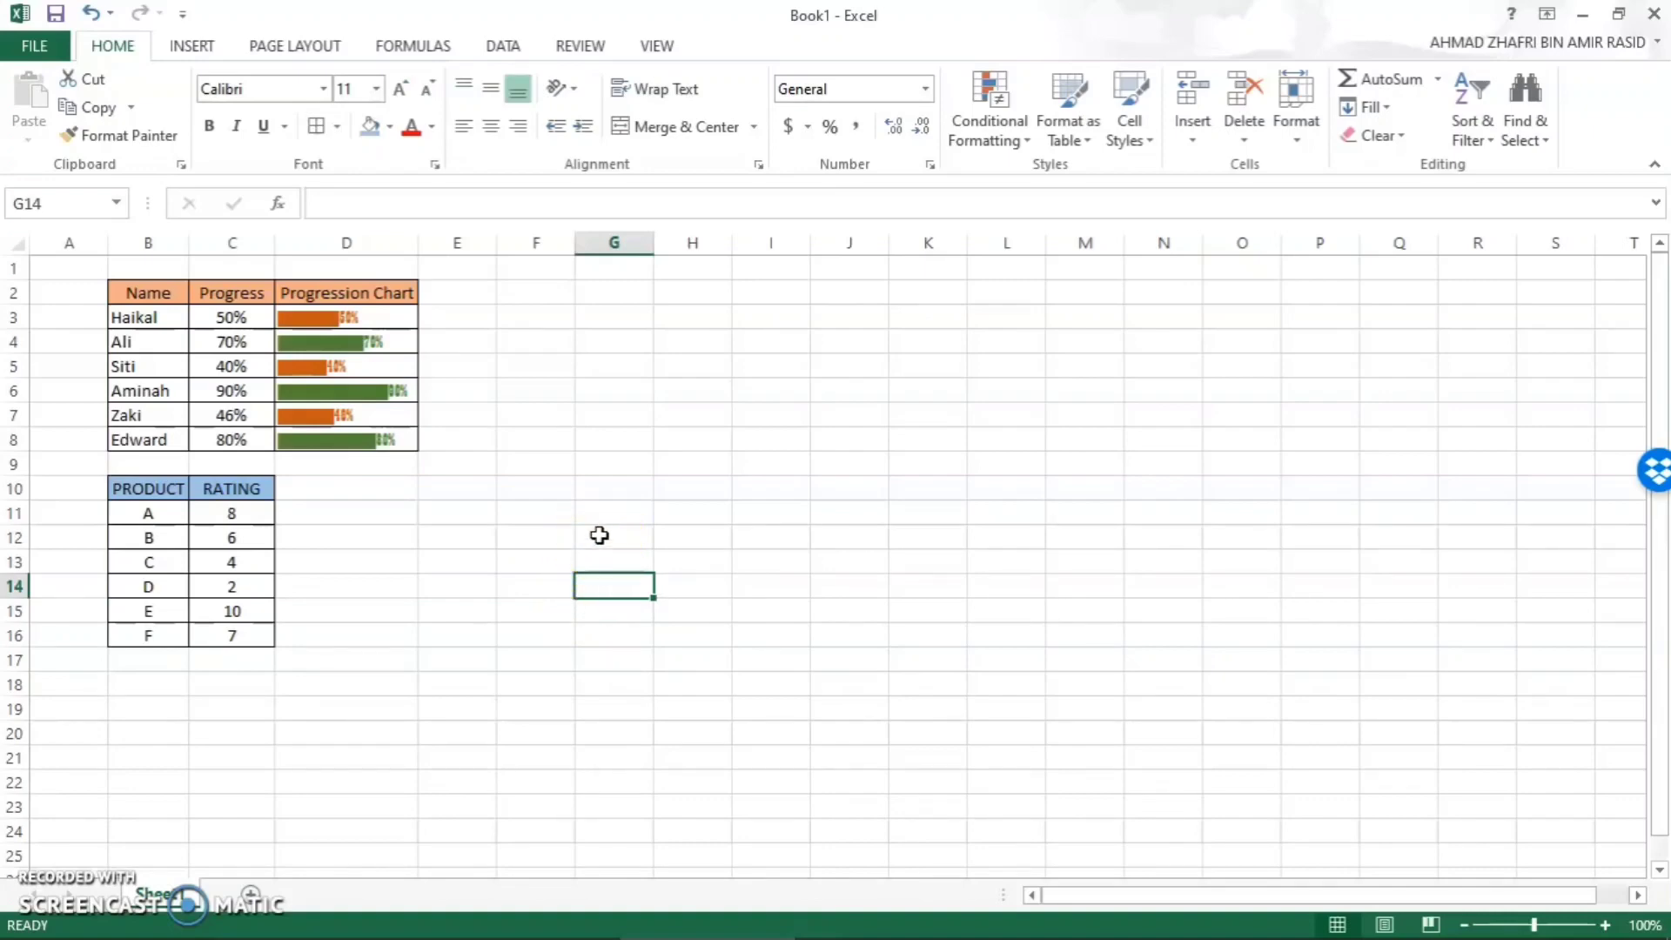
left_click(205, 51)
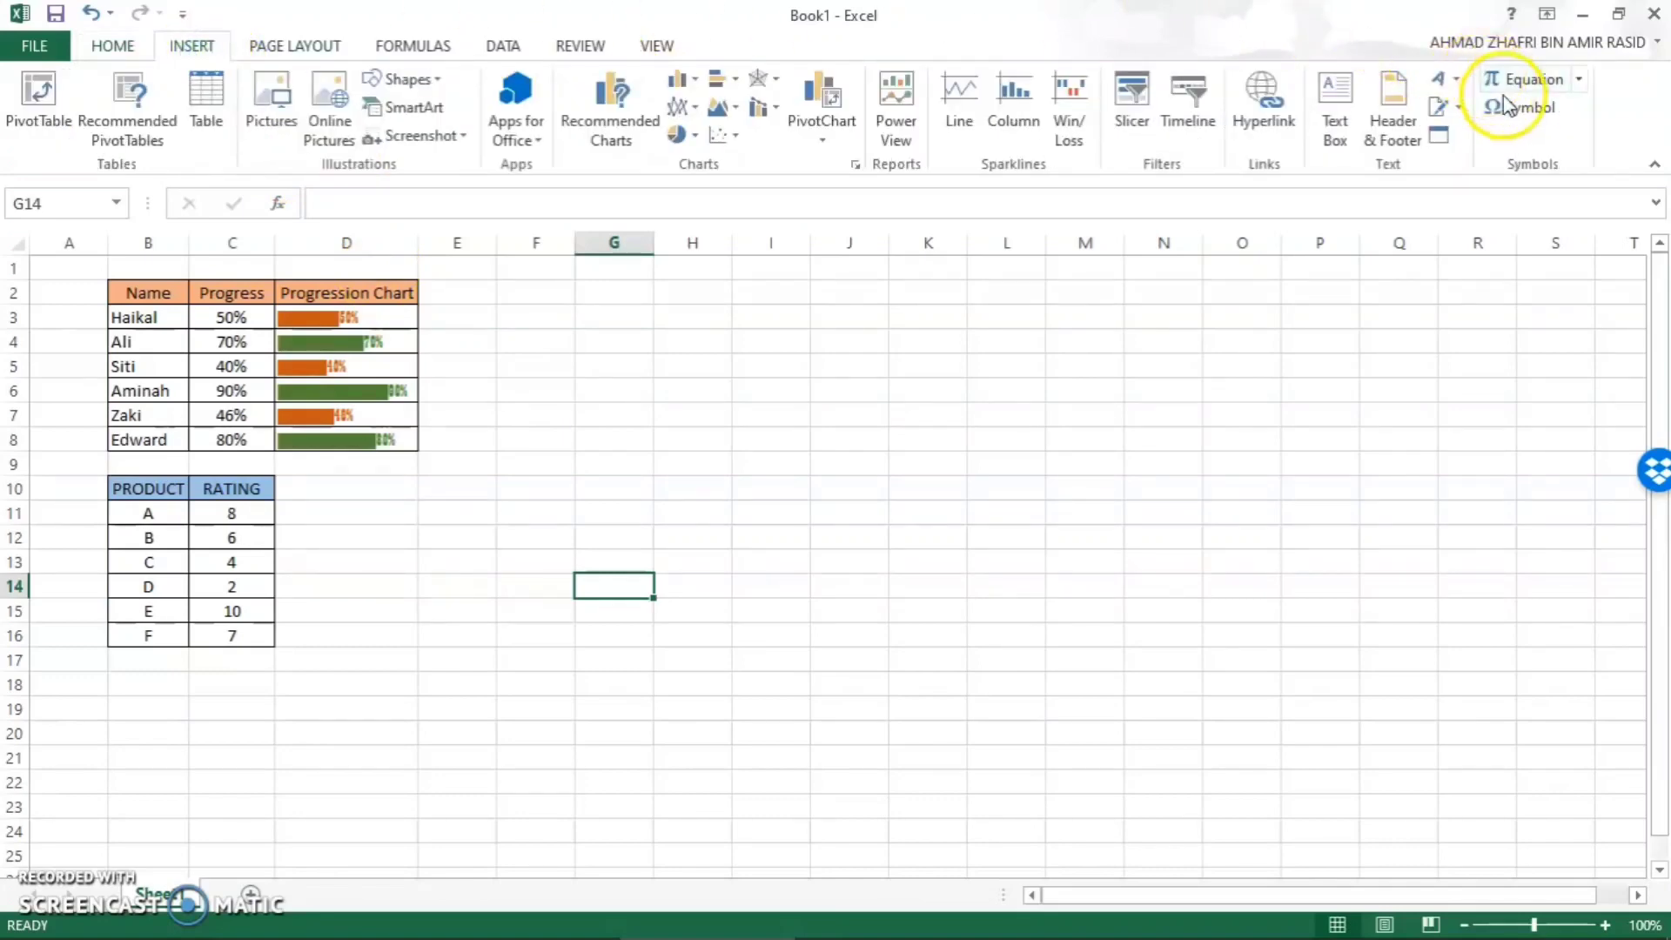
left_click(1538, 110)
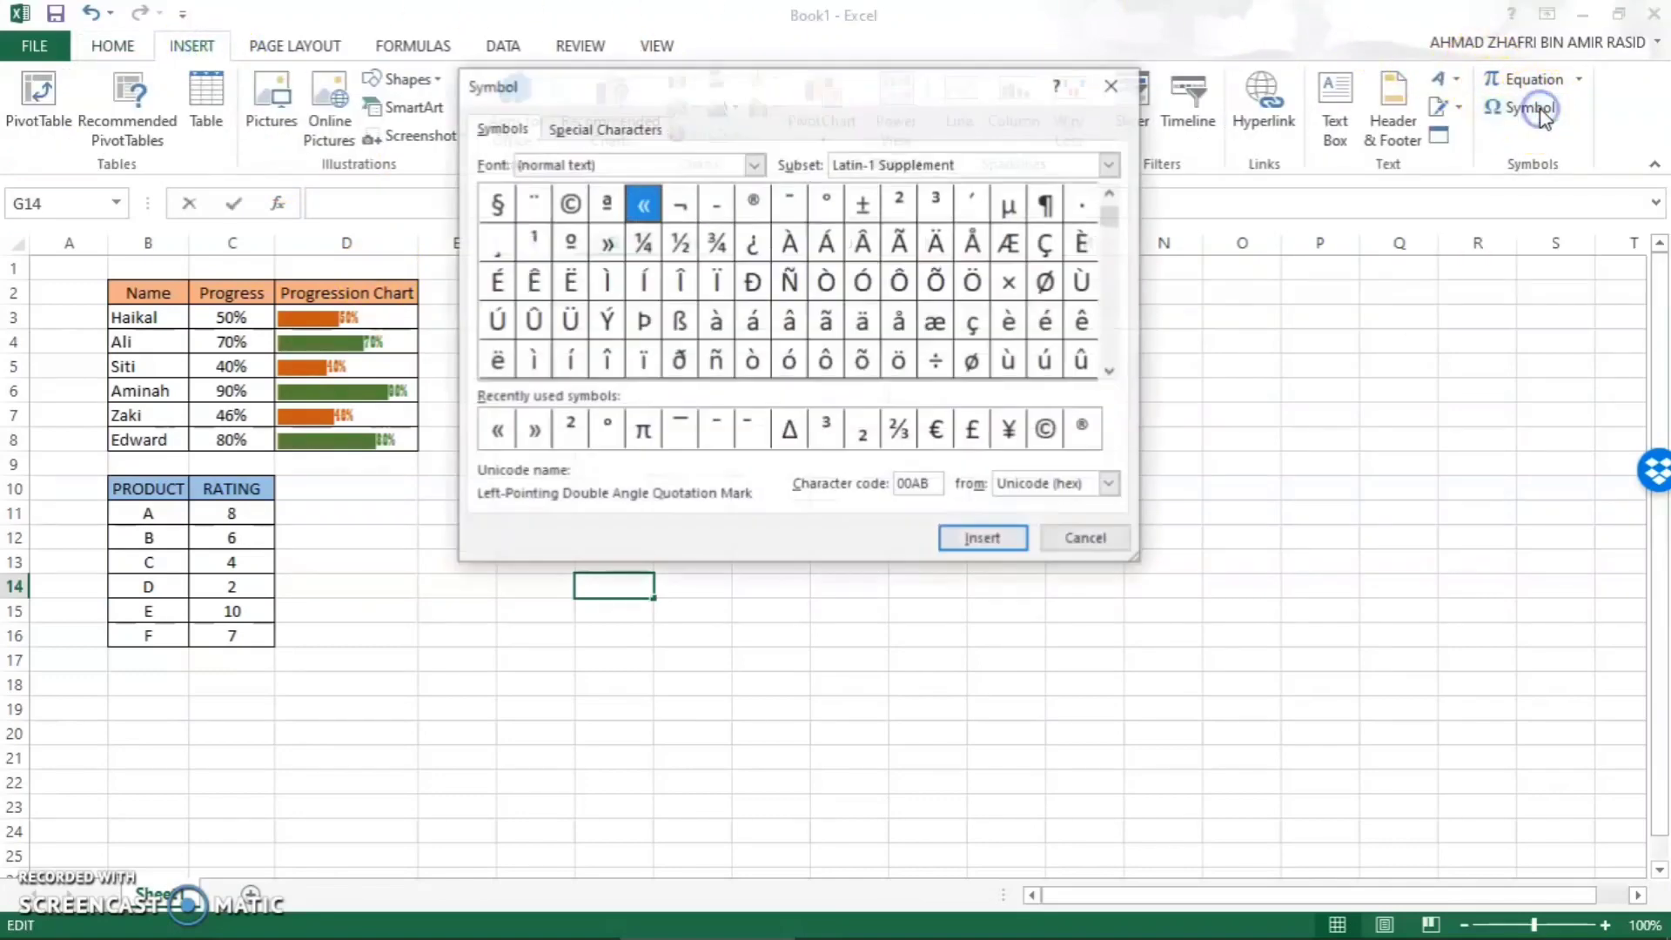
left_click_drag(951, 96, 1232, 76)
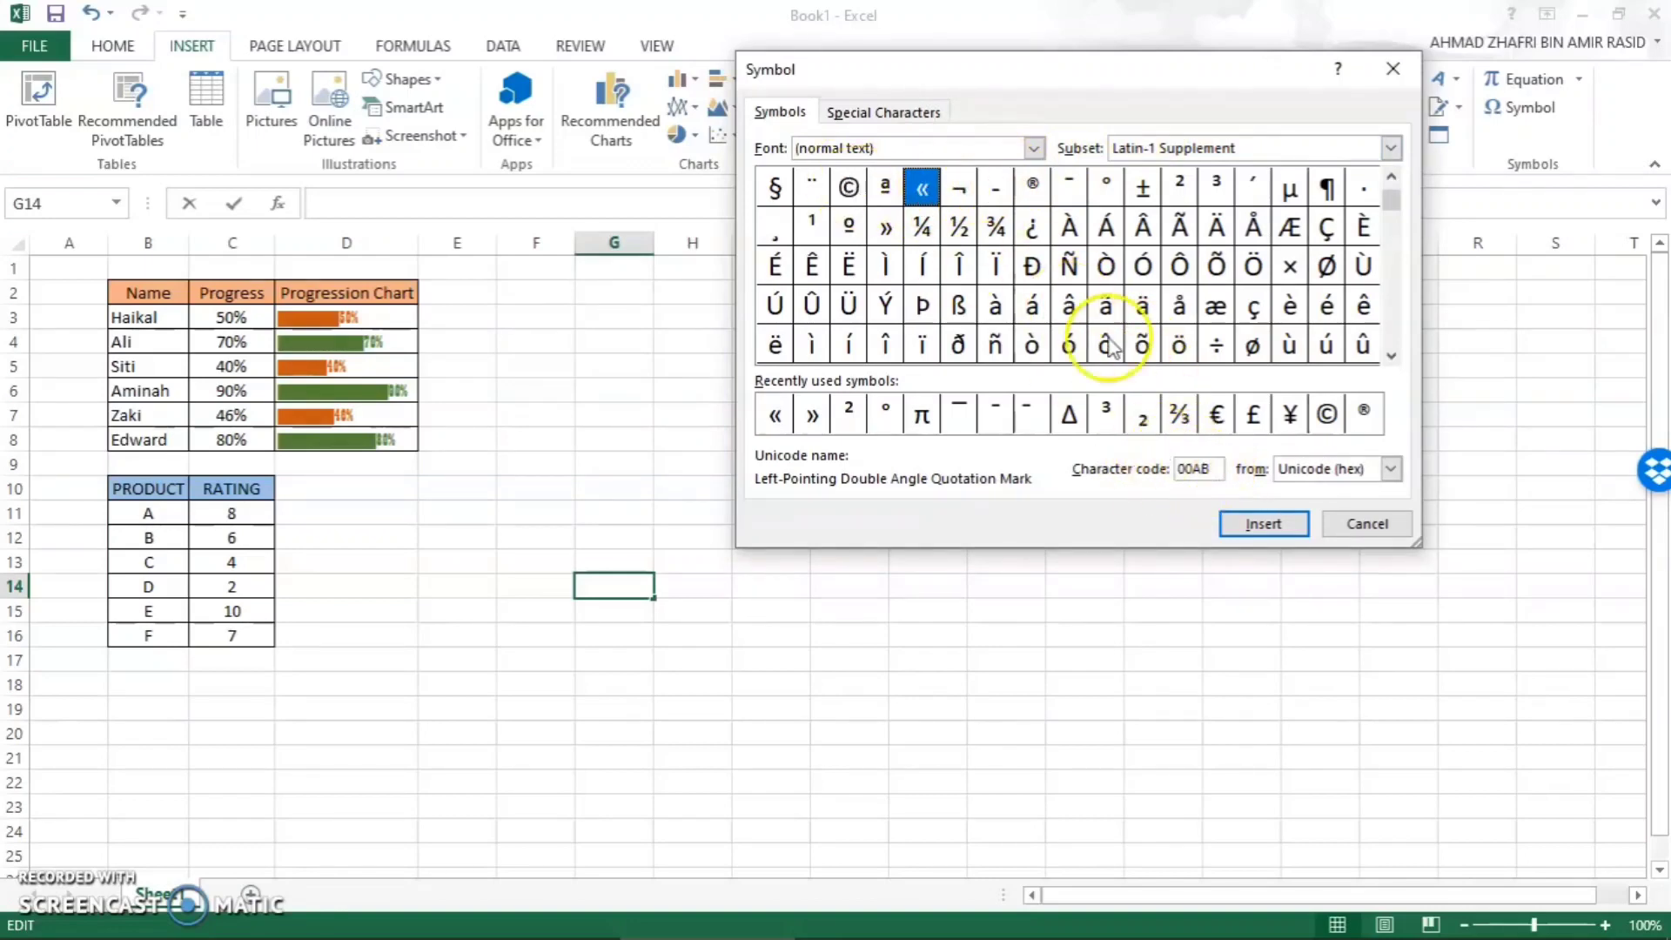
left_click(1244, 525)
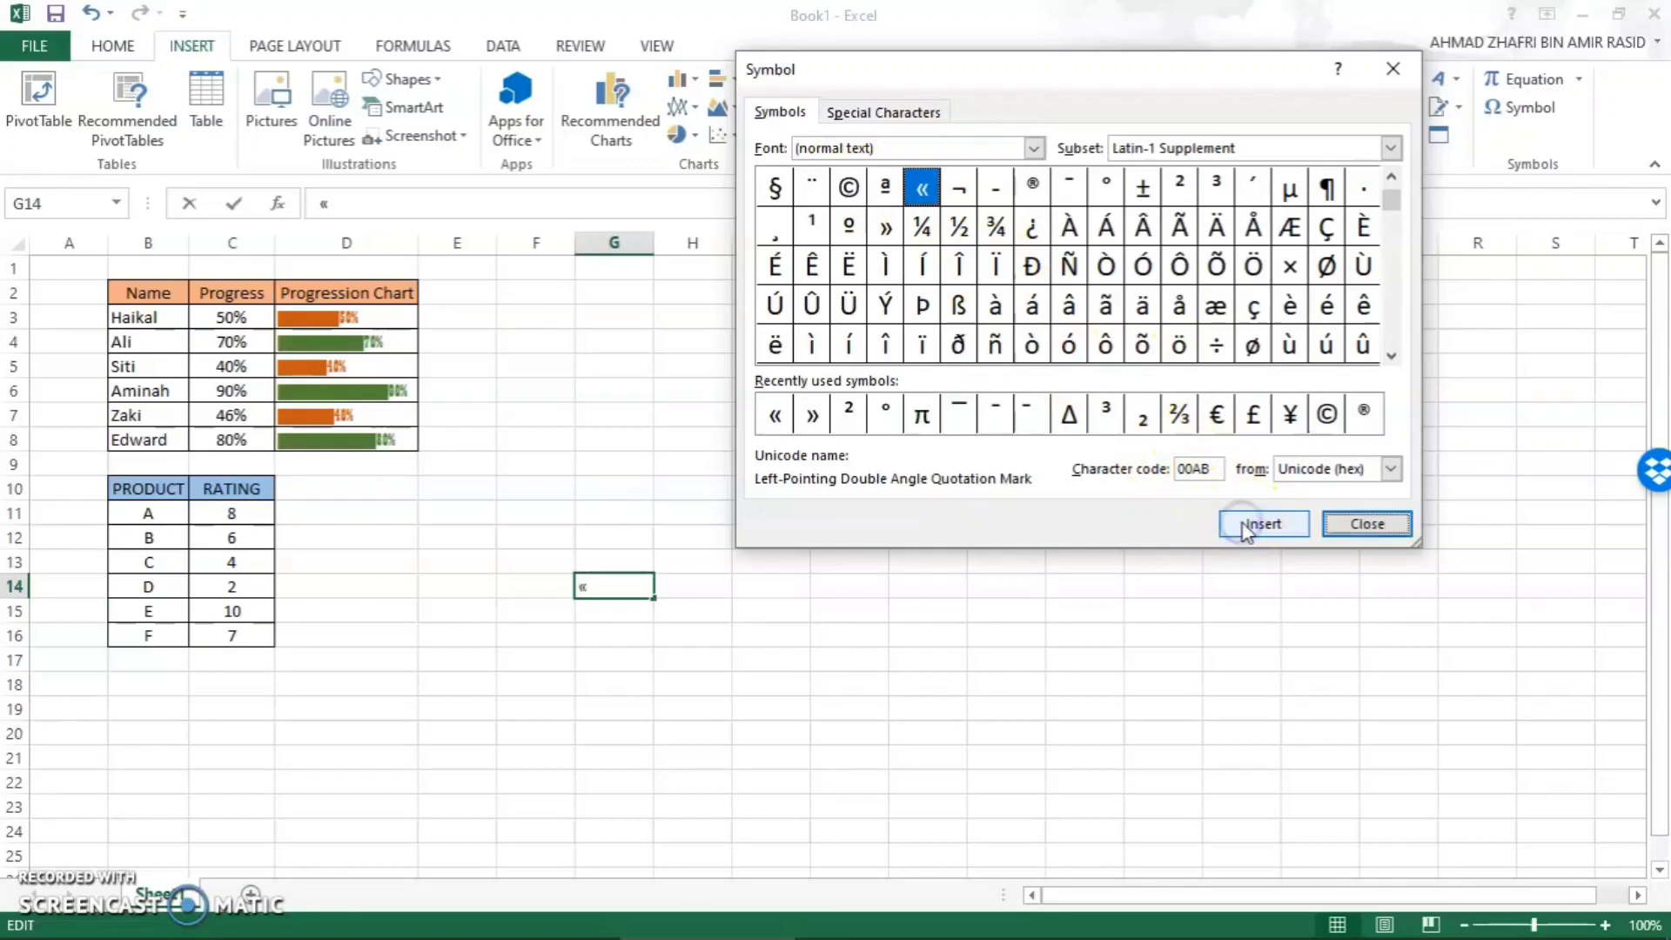
left_click(1364, 525)
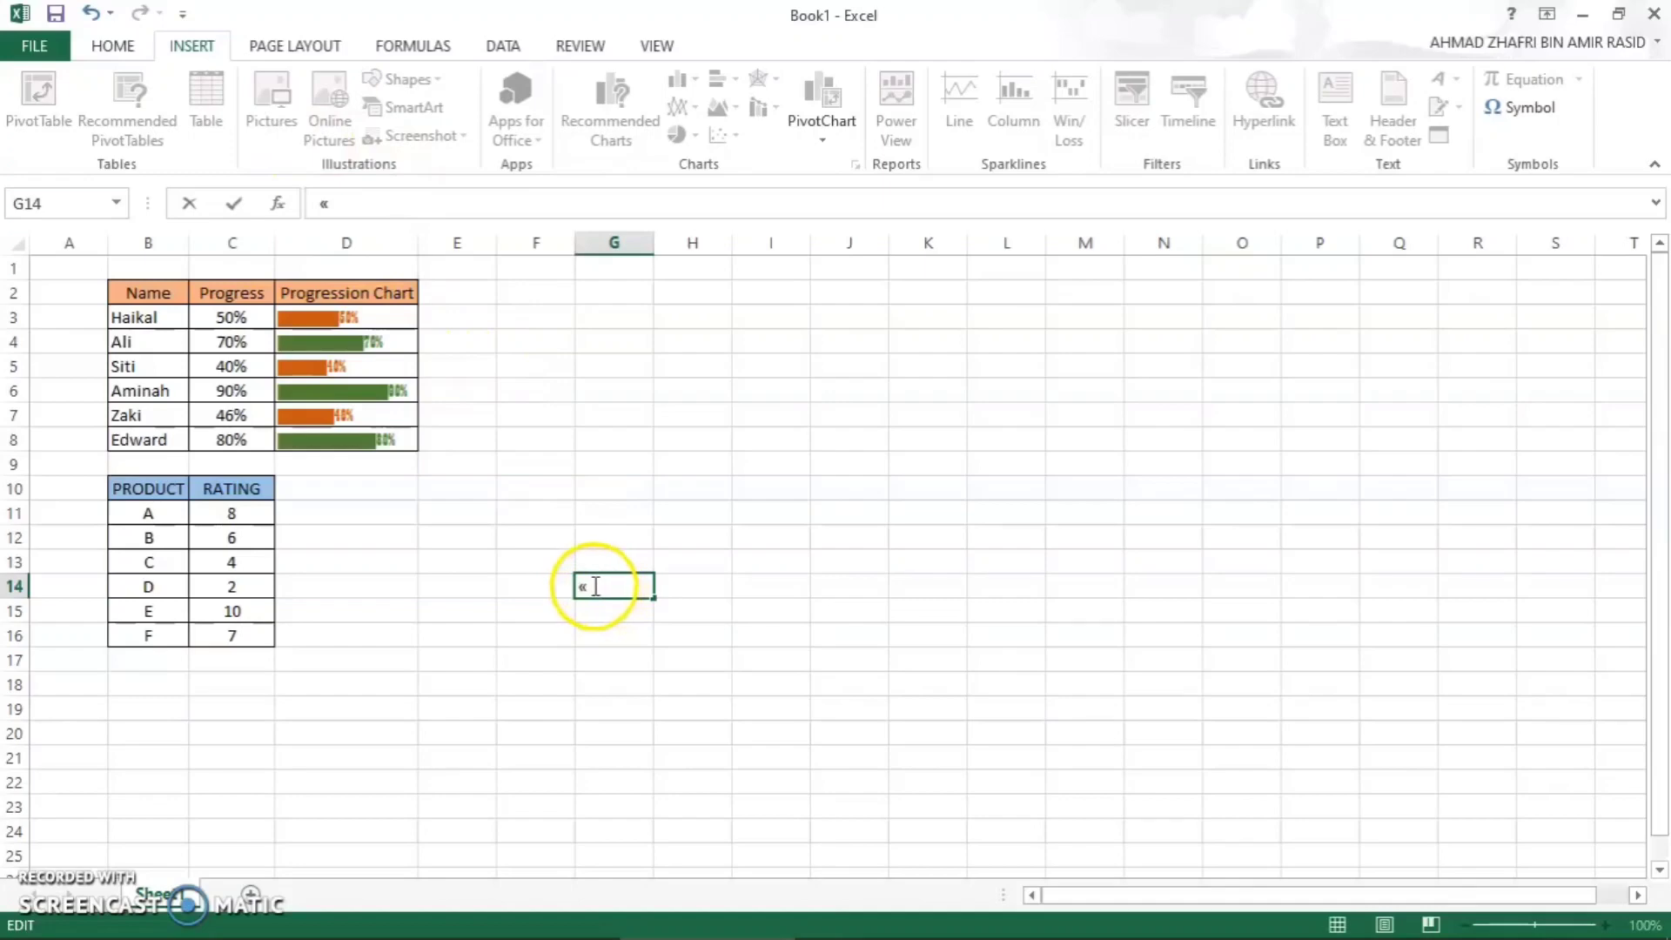
left_click_drag(594, 587, 581, 587)
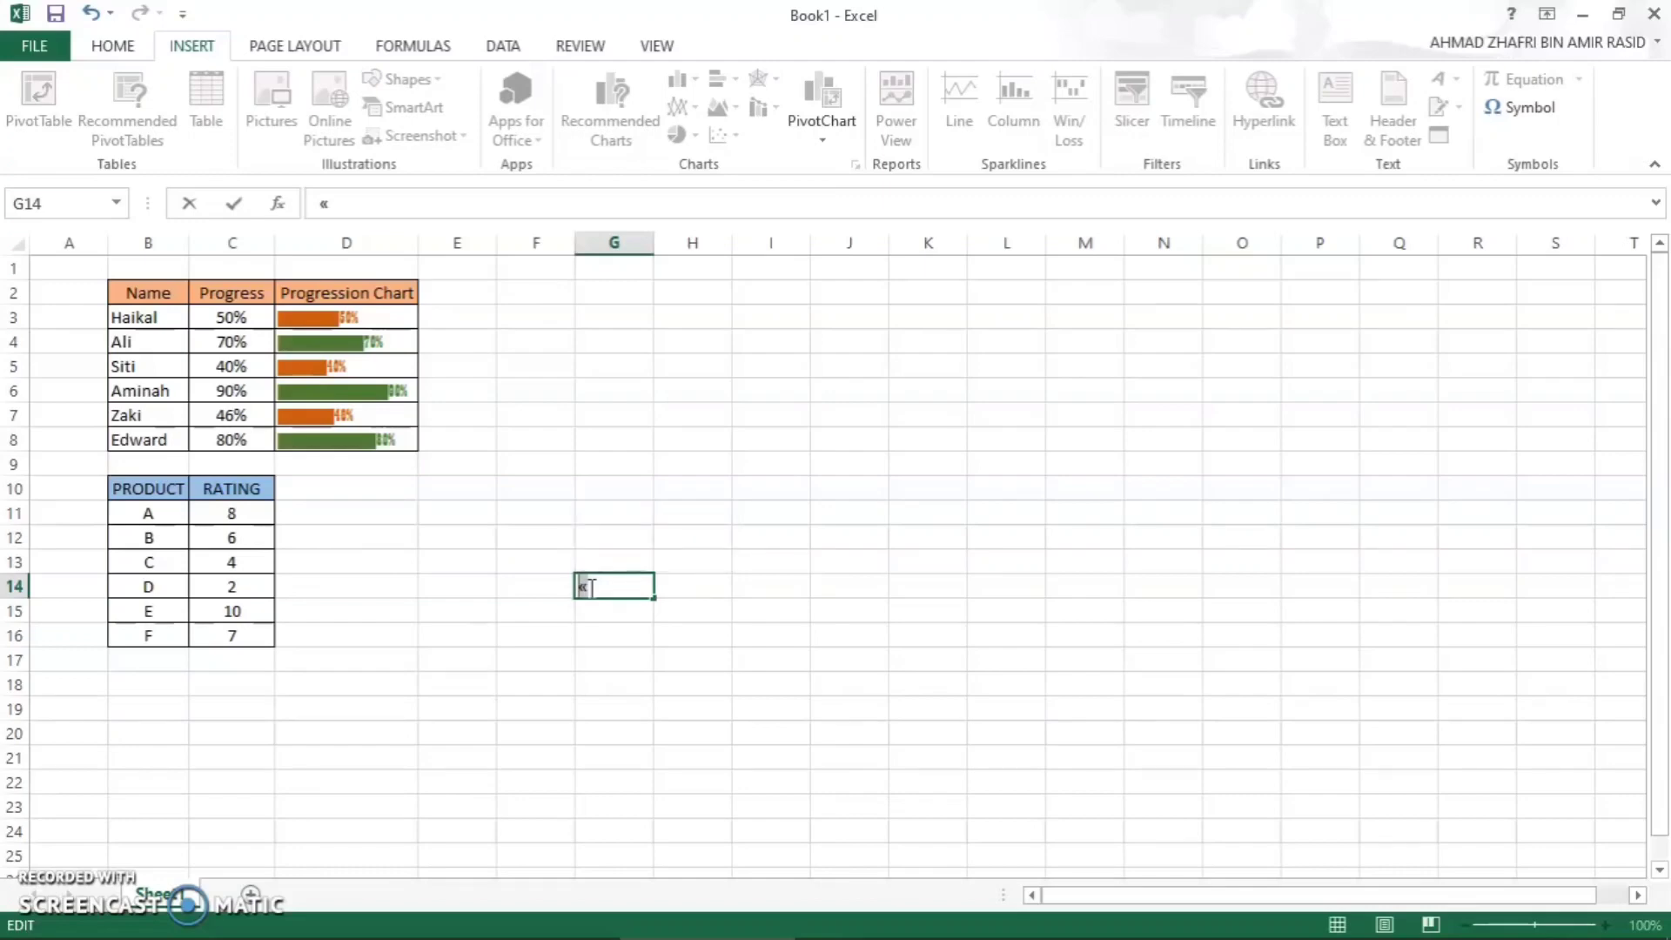
left_click(692, 584)
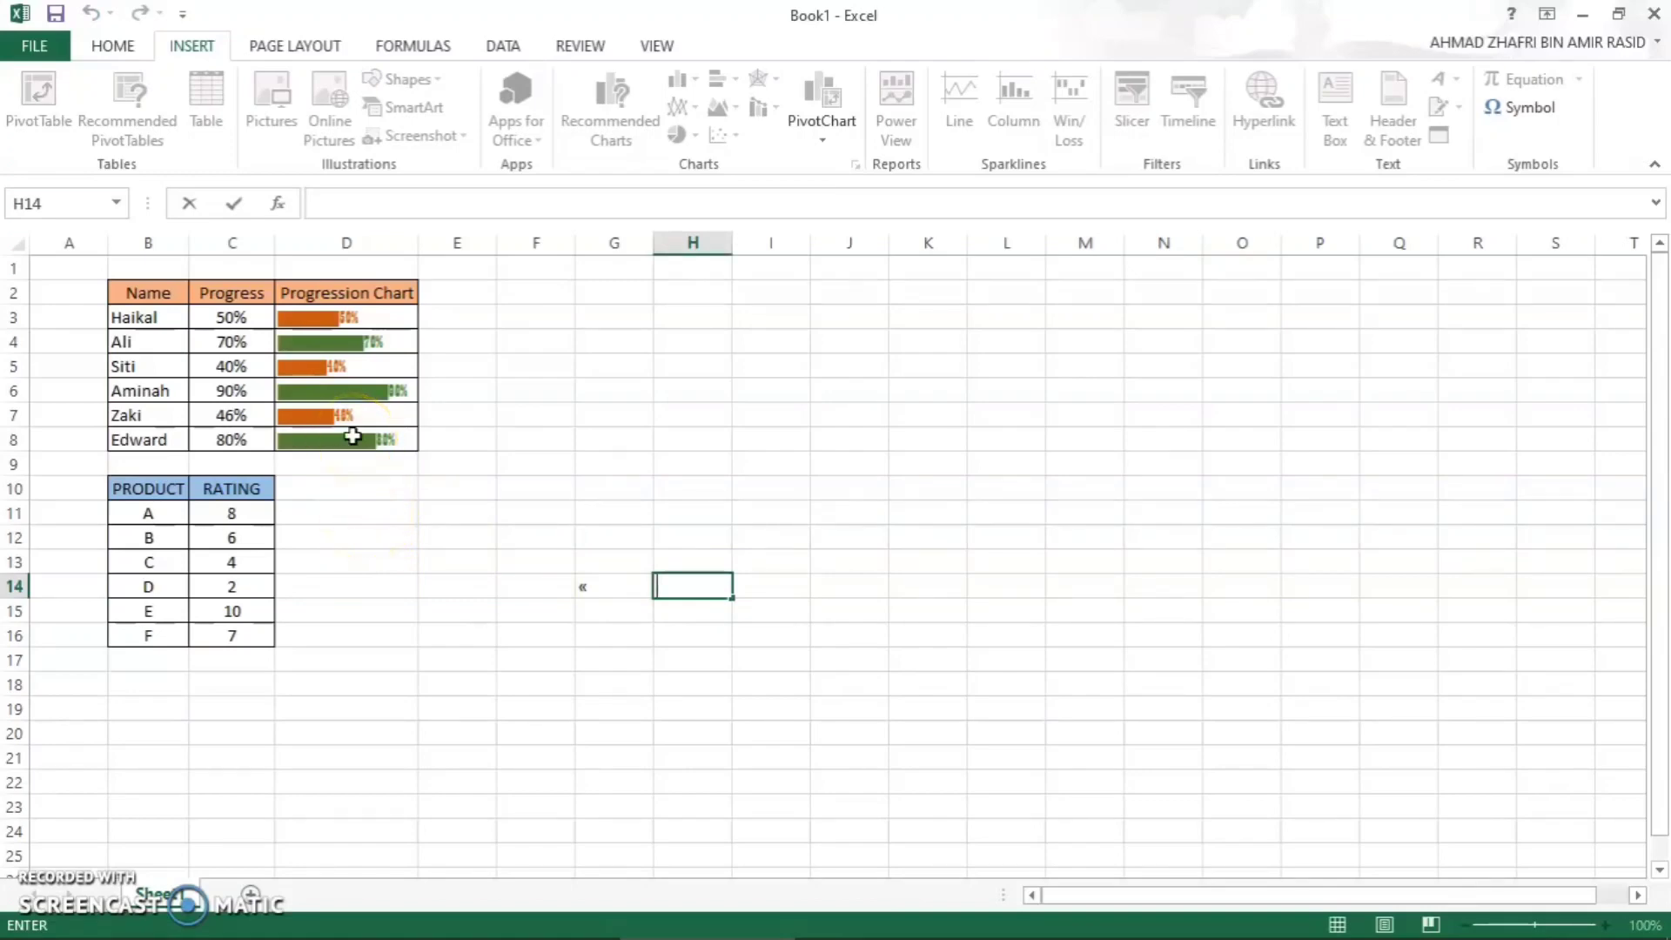
- Enter the formula =REPT("«",C11/2) in D11, beside product A's rating
left_click(322, 521)
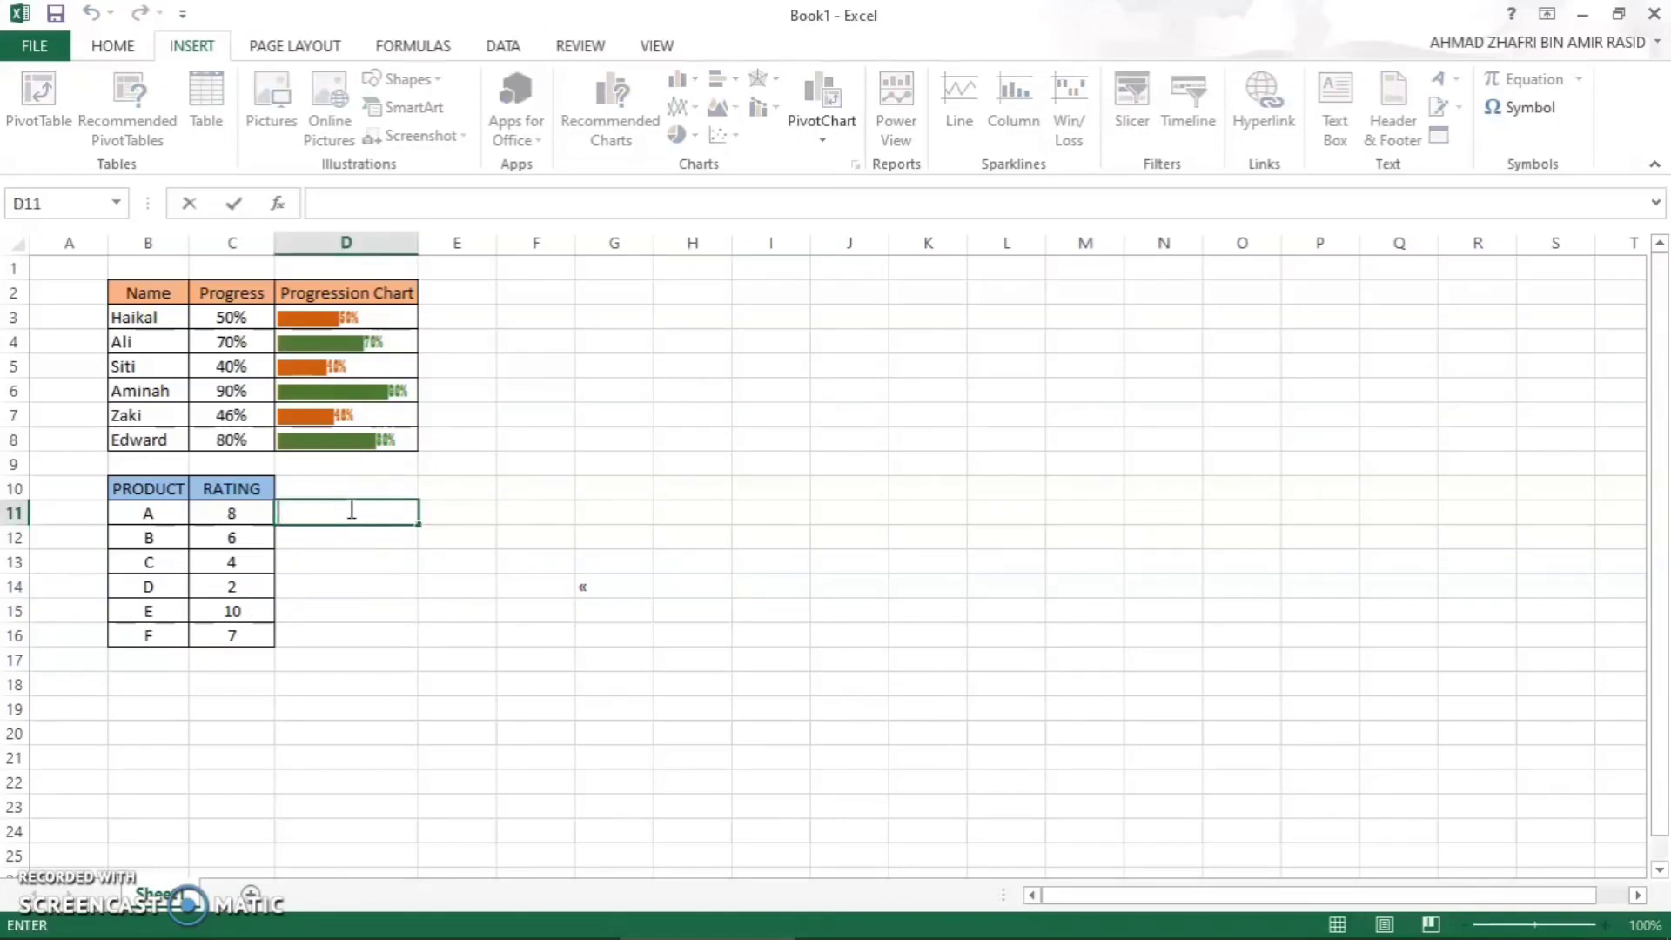
type("=")
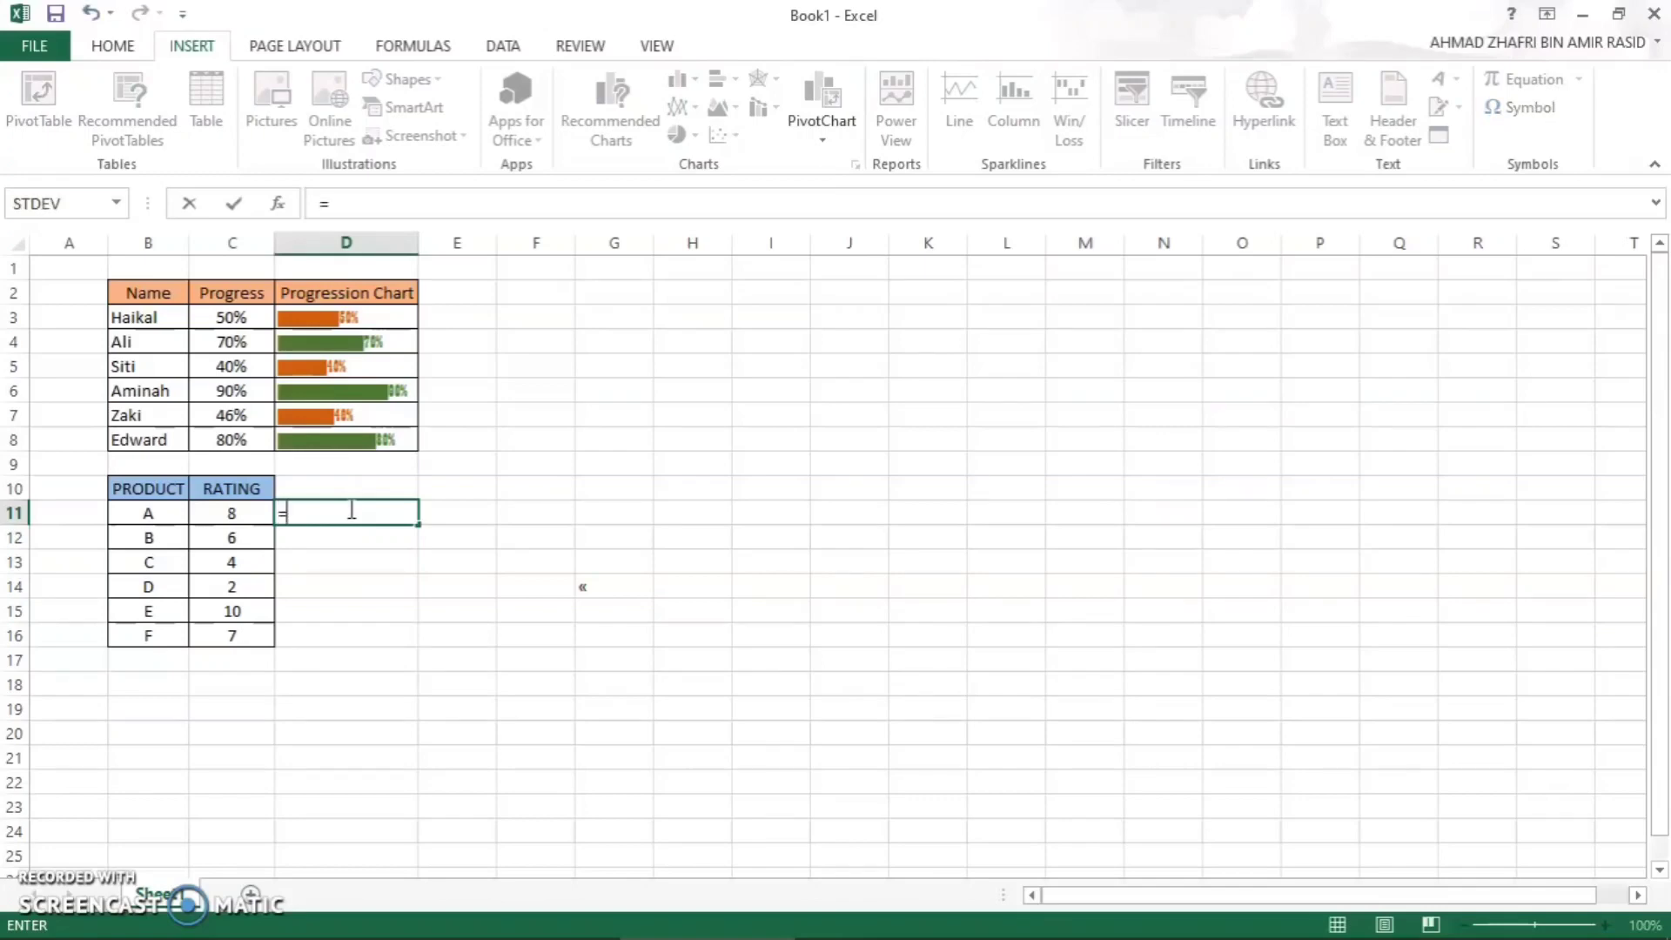
type("REP")
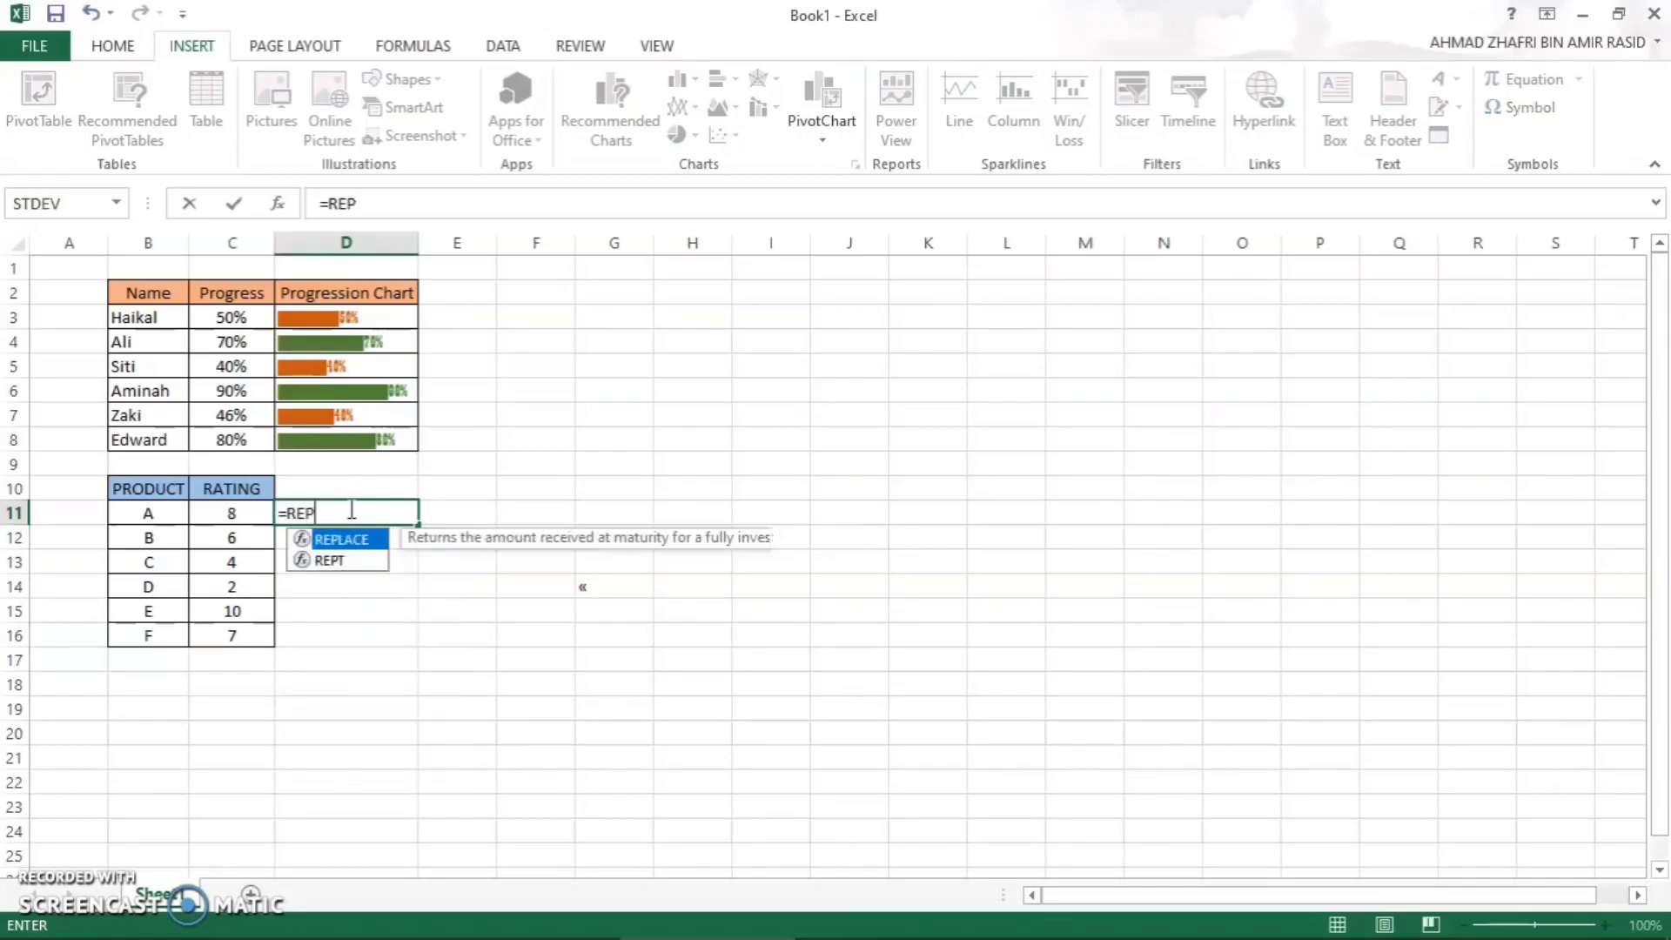
type("T(")
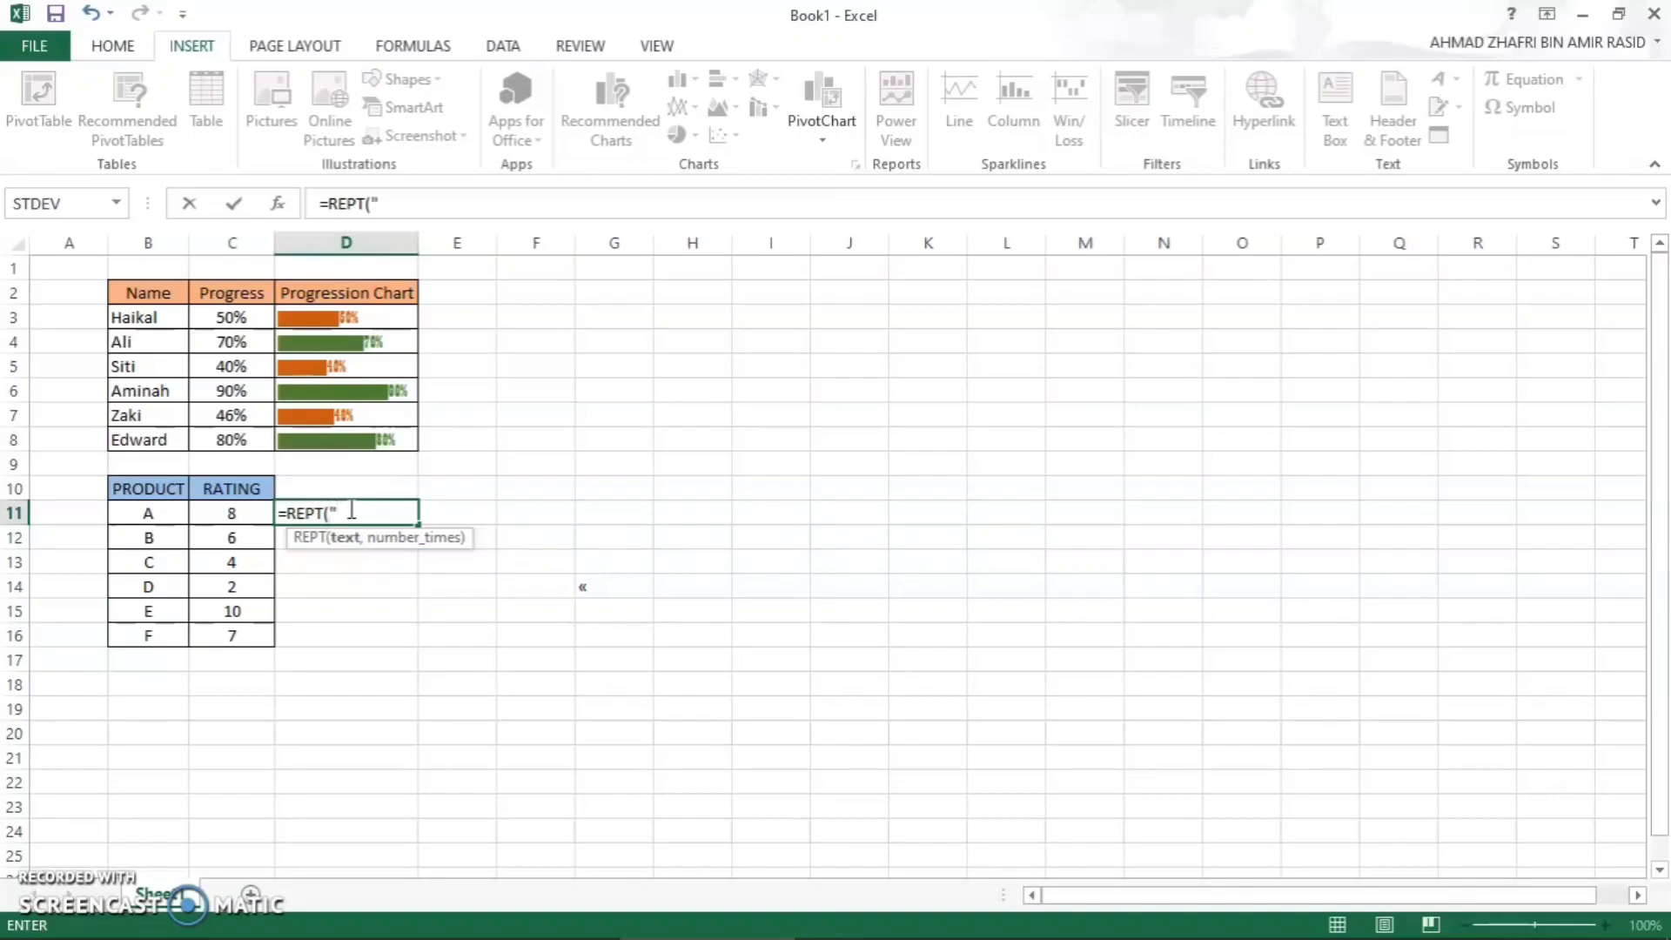
left_click(364, 521)
type(",")
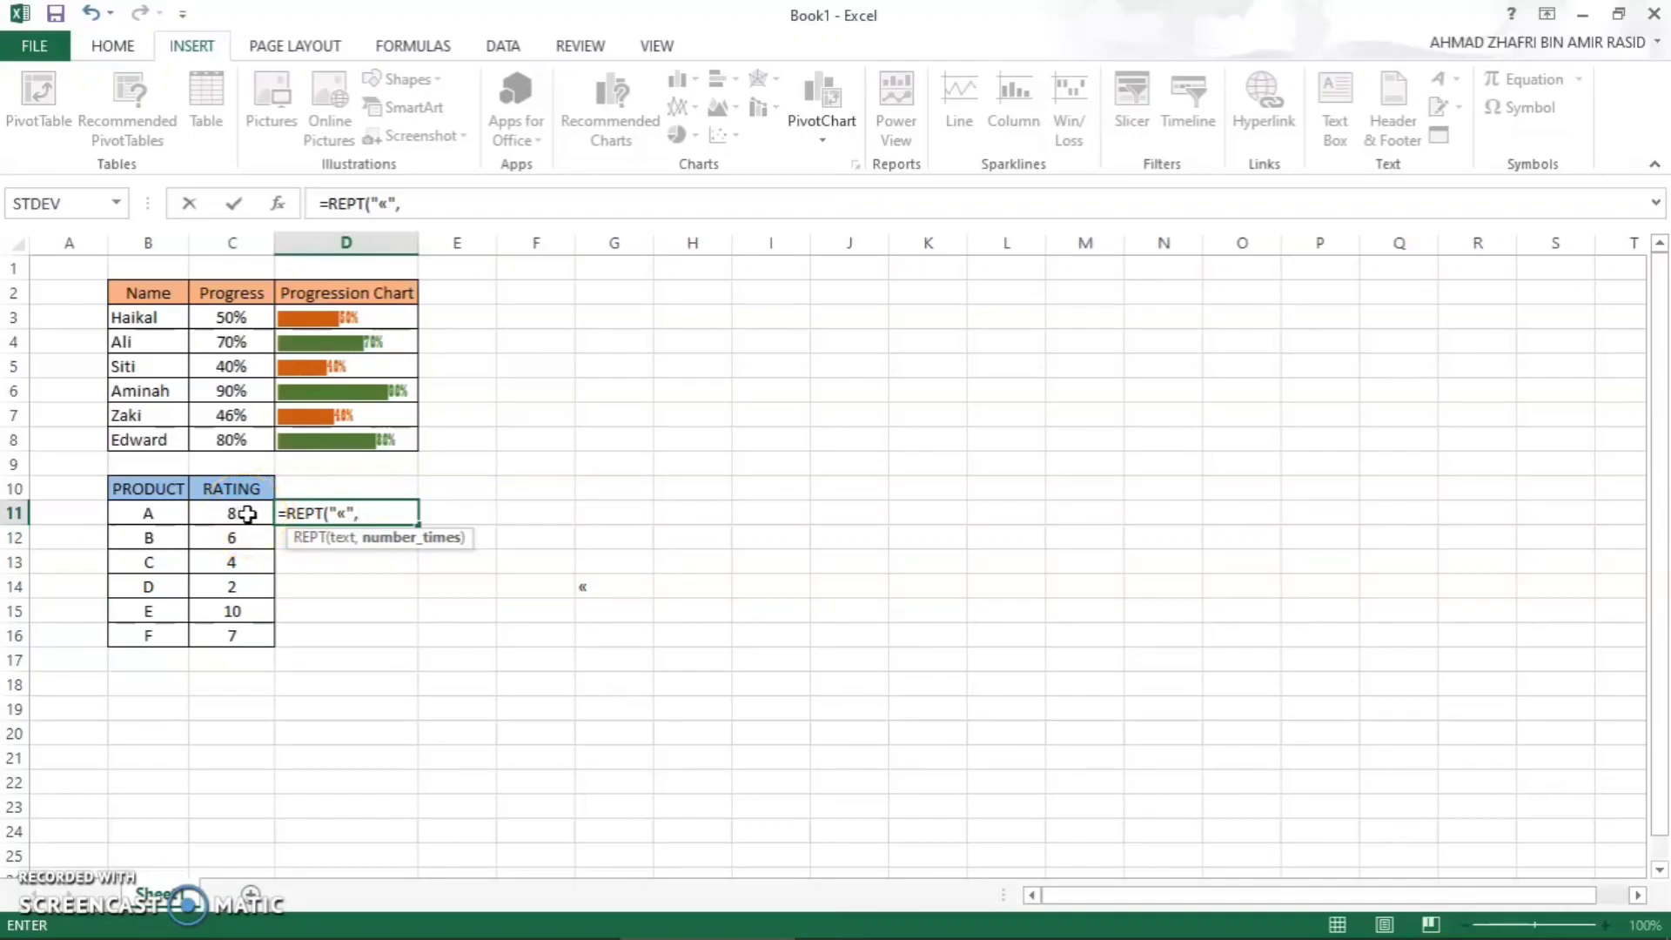
left_click(248, 514)
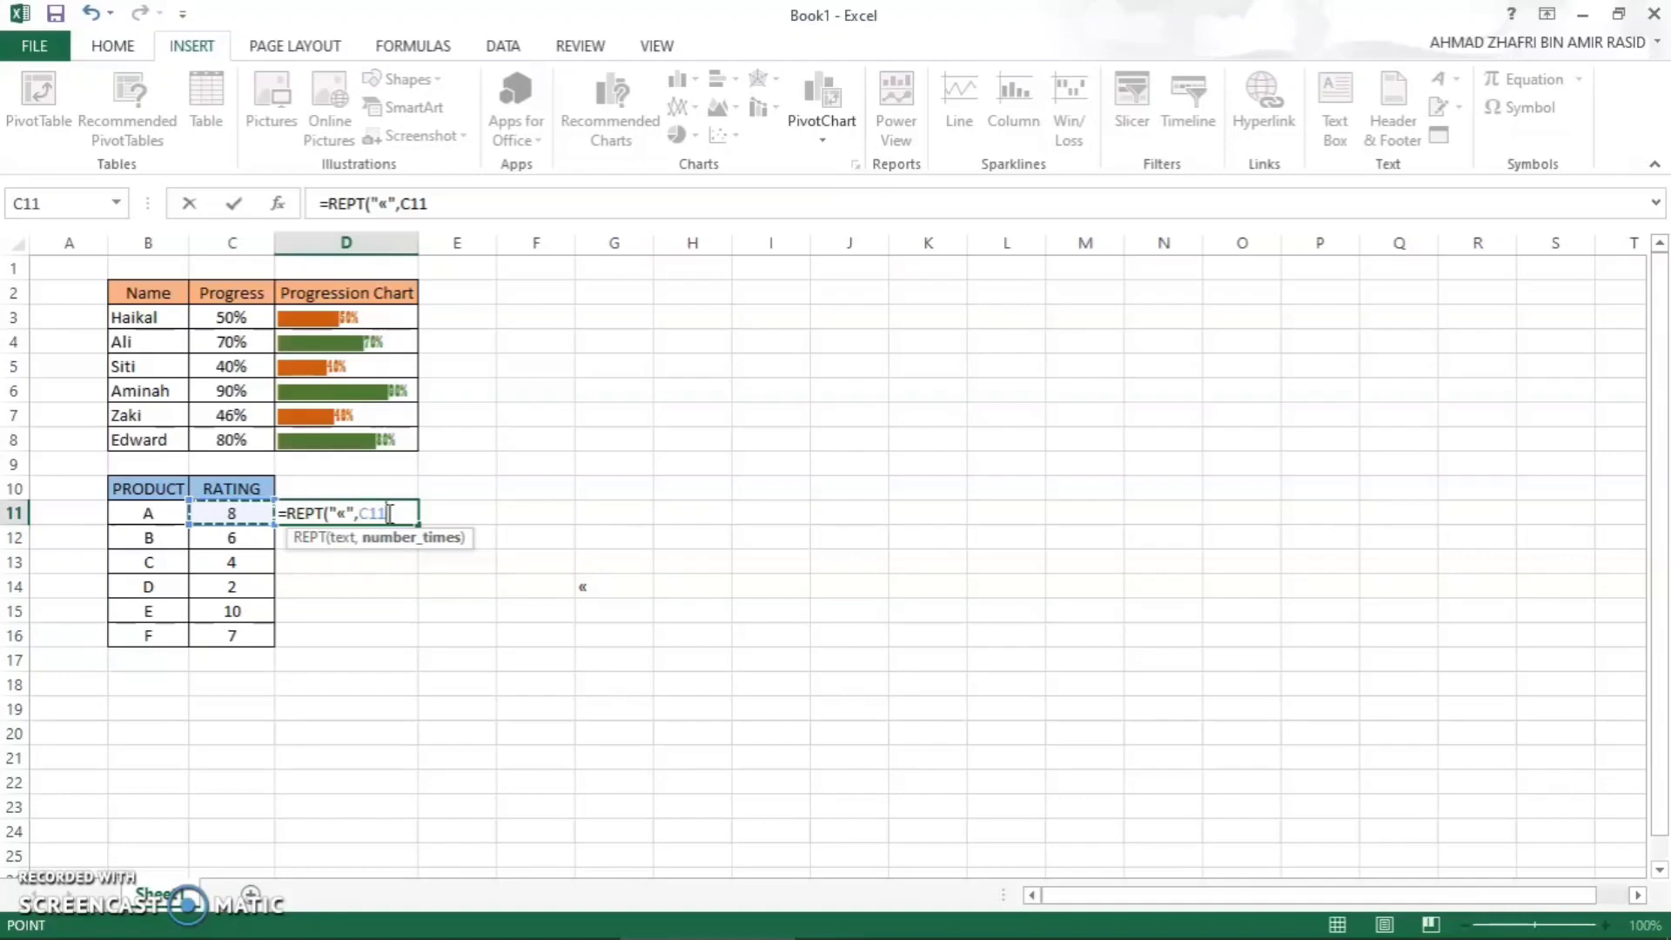
type("/2")
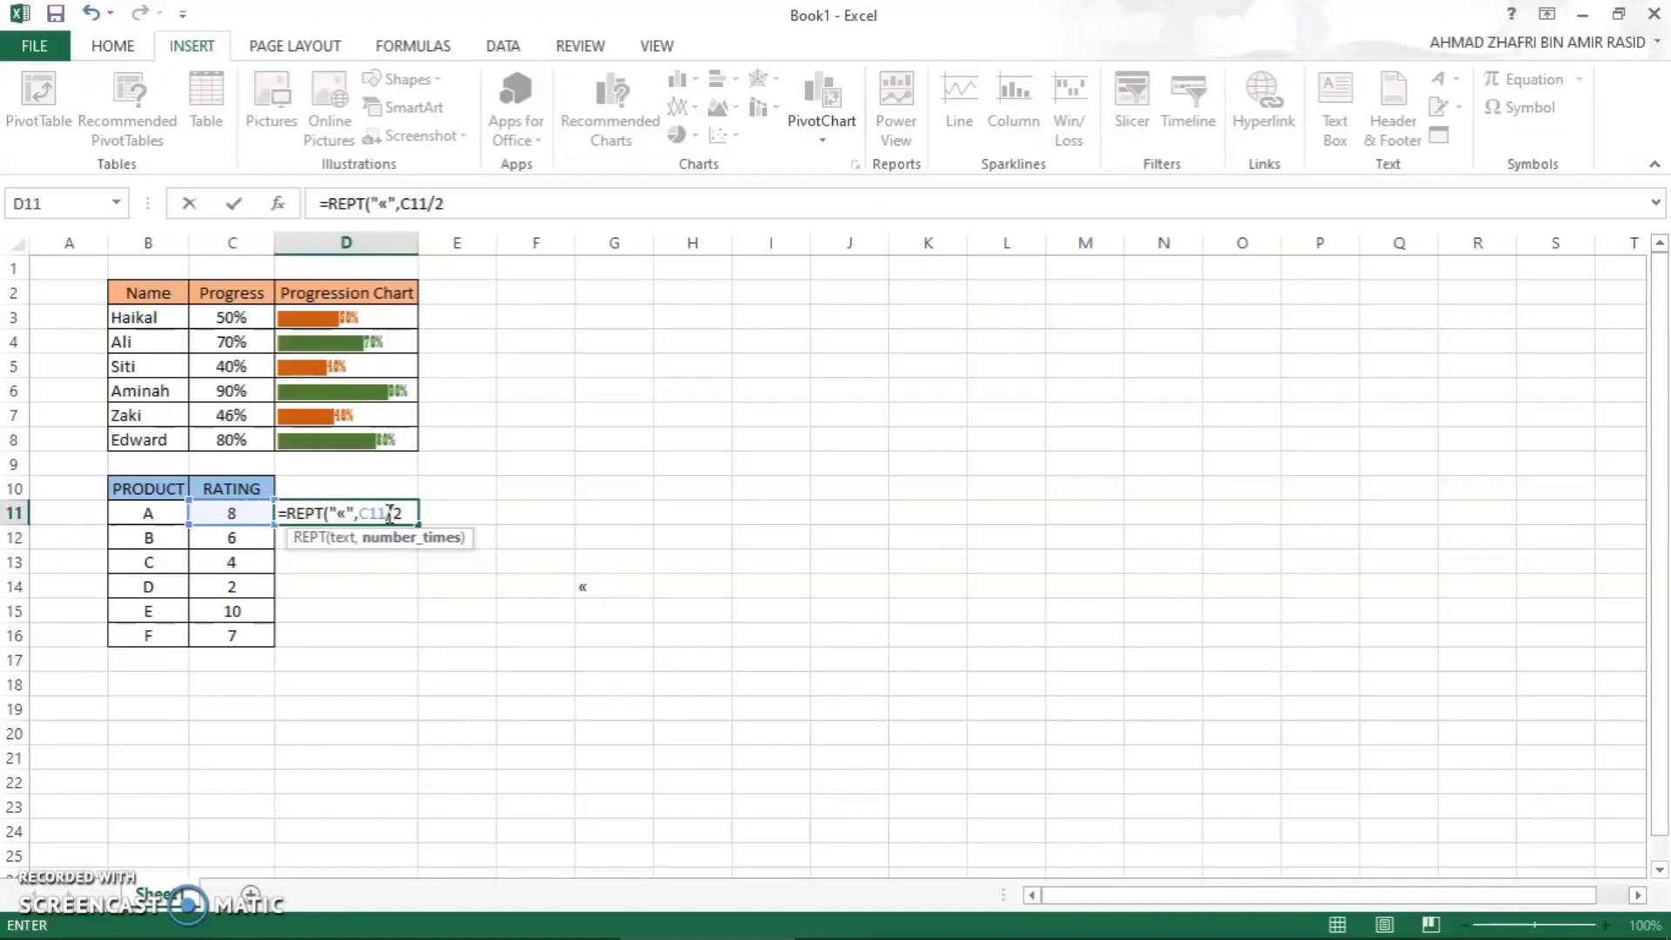
left_click(514, 511)
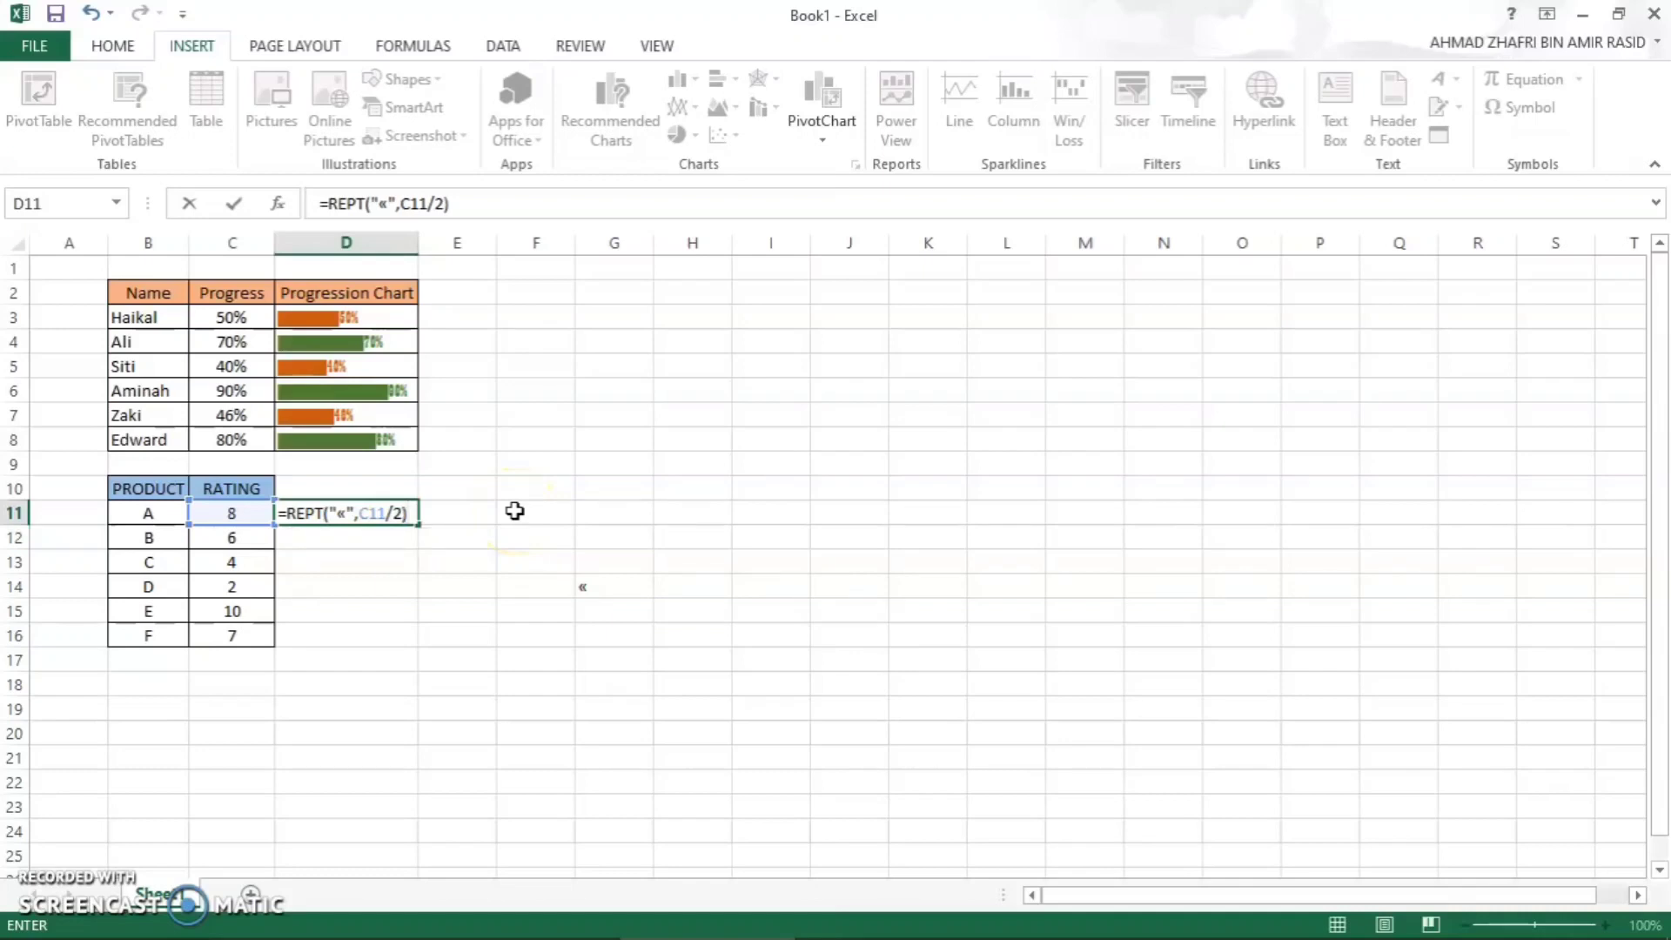
key("Return")
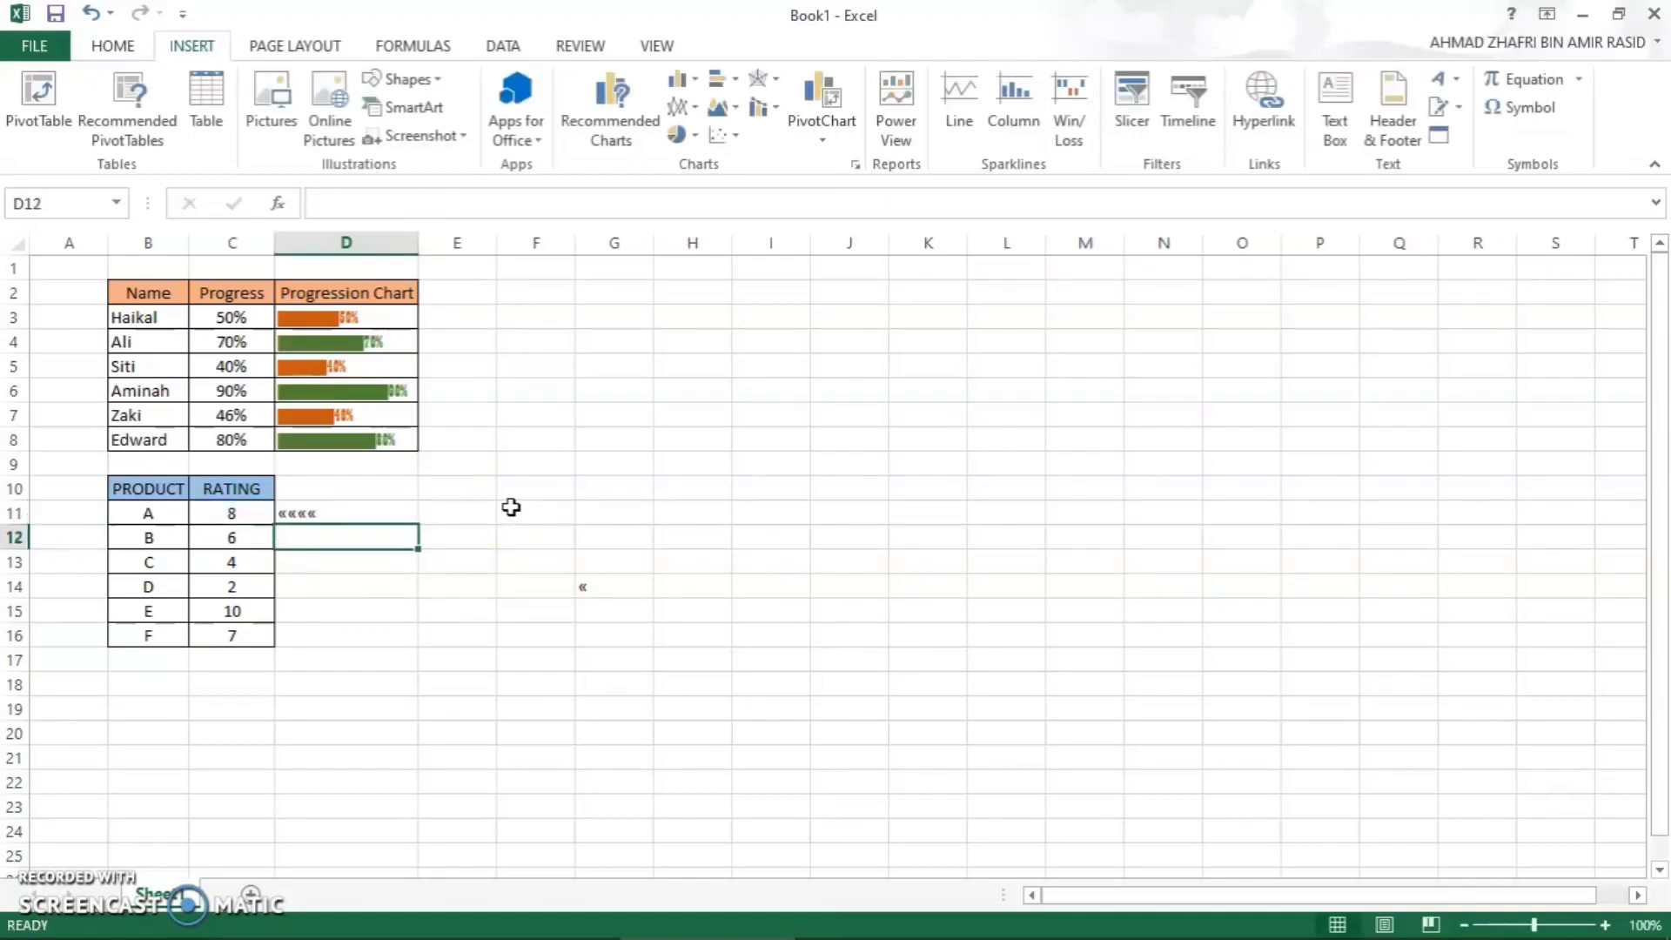
- Fill the REPT formula from D11 down to D16 for the remaining products
left_click(391, 514)
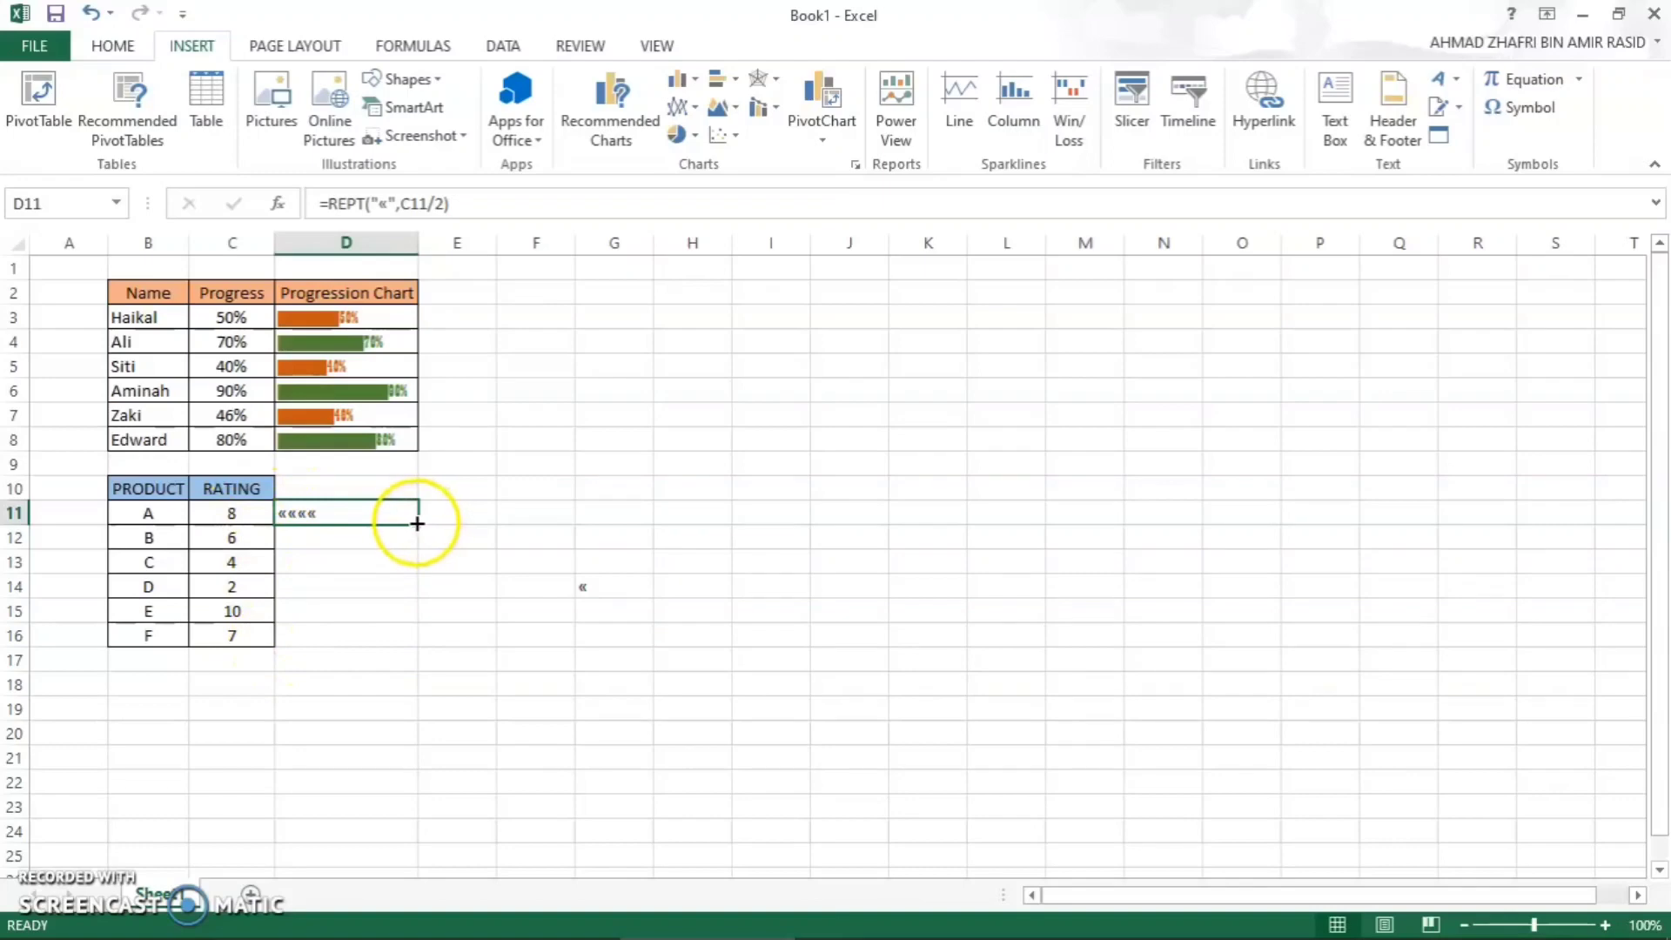
left_click_drag(416, 523, 399, 640)
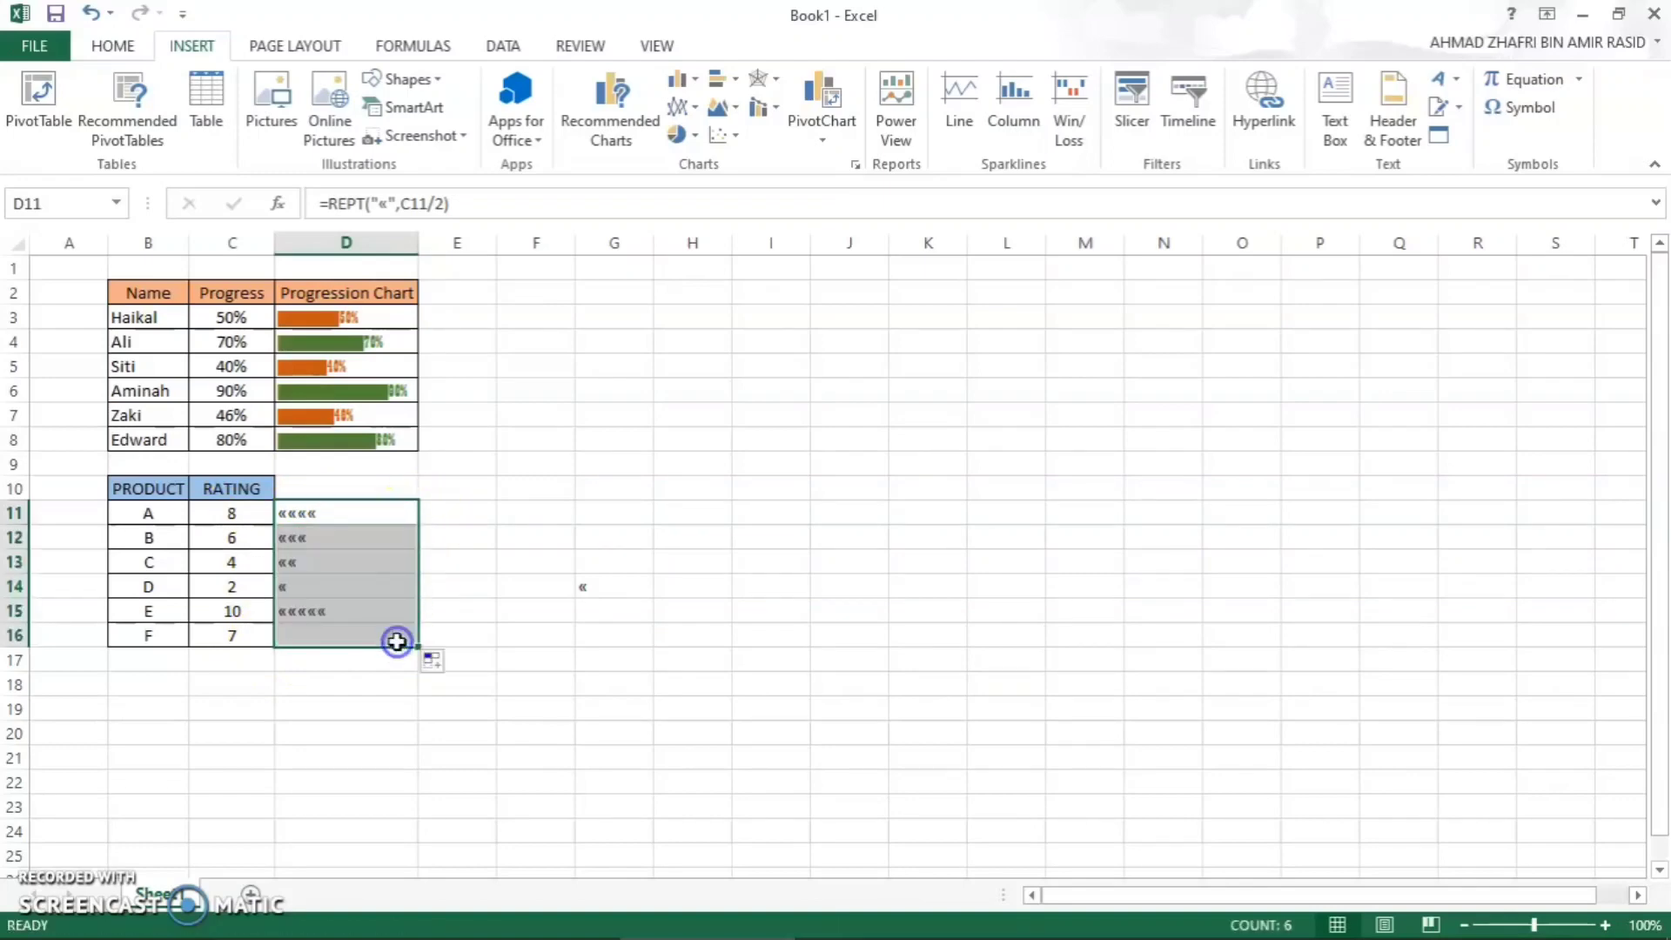
left_click(457, 529)
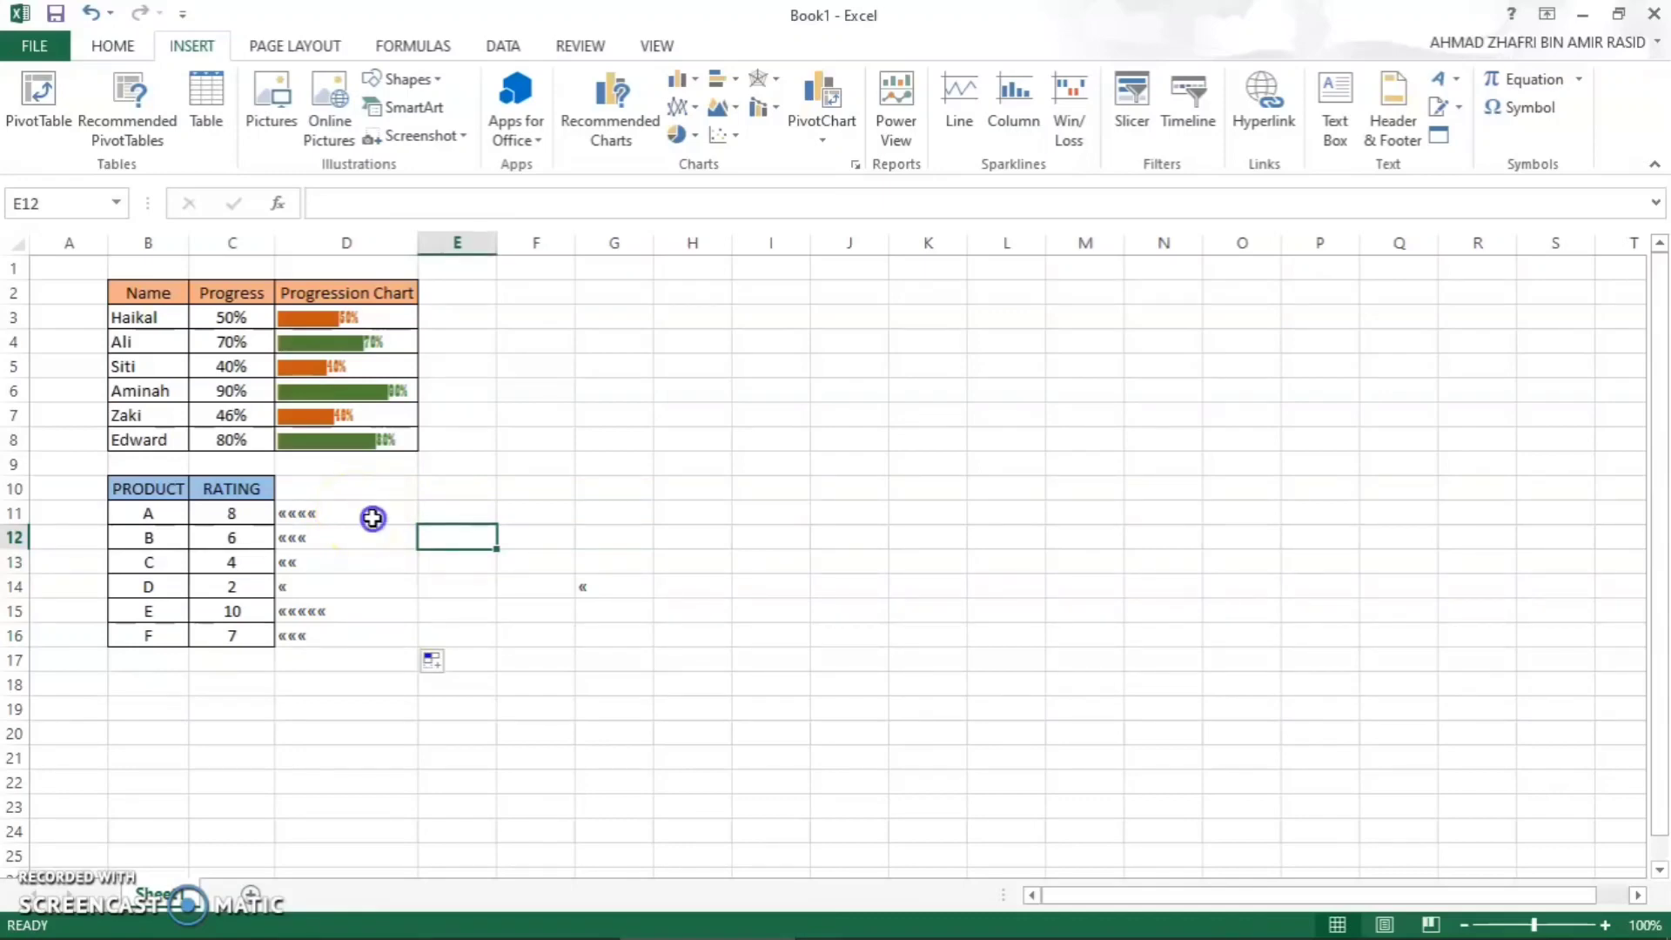
- Change the font of D11 to Wingdings and fill the cell down to D16
left_click(373, 518)
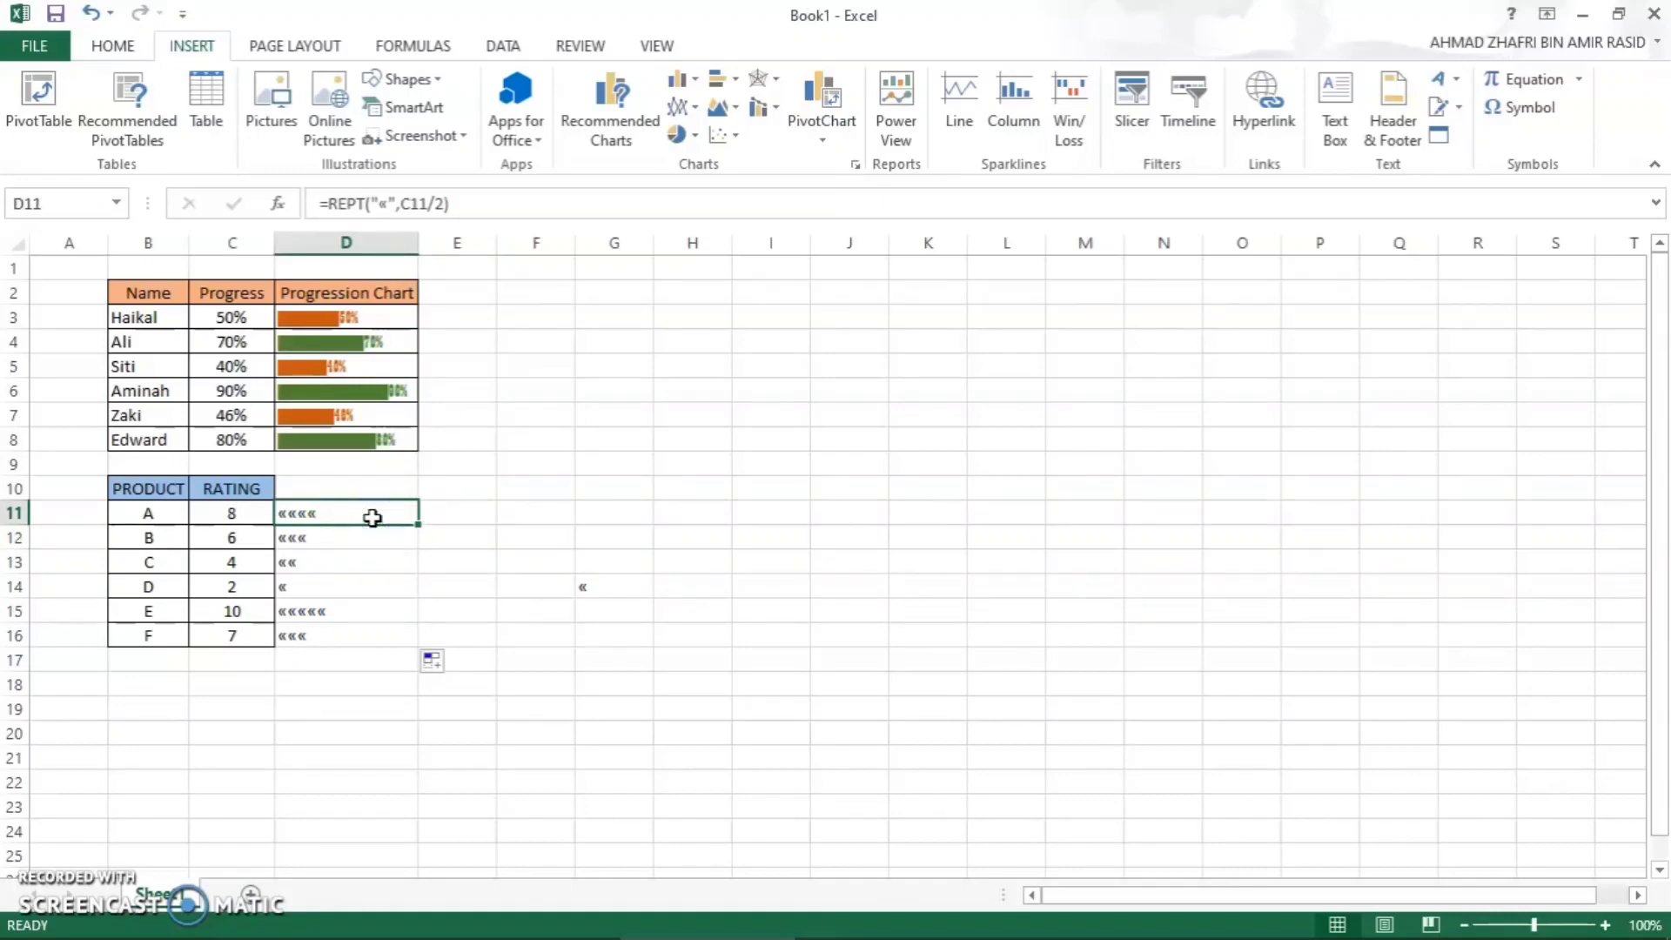
left_click(129, 48)
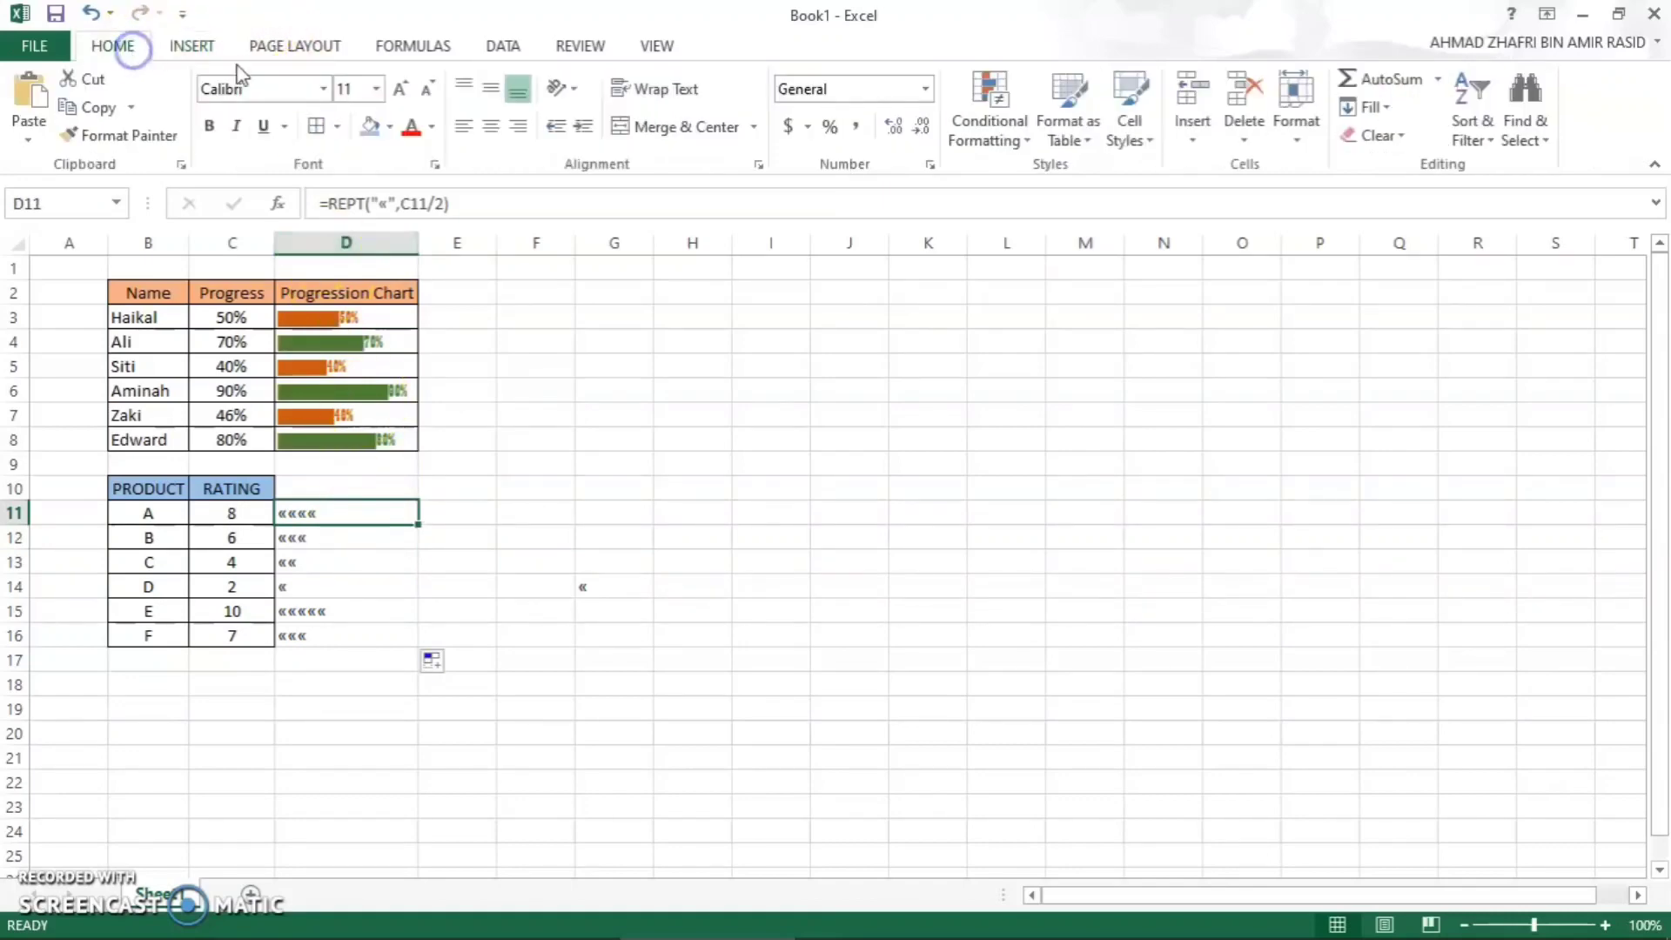
left_click(323, 90)
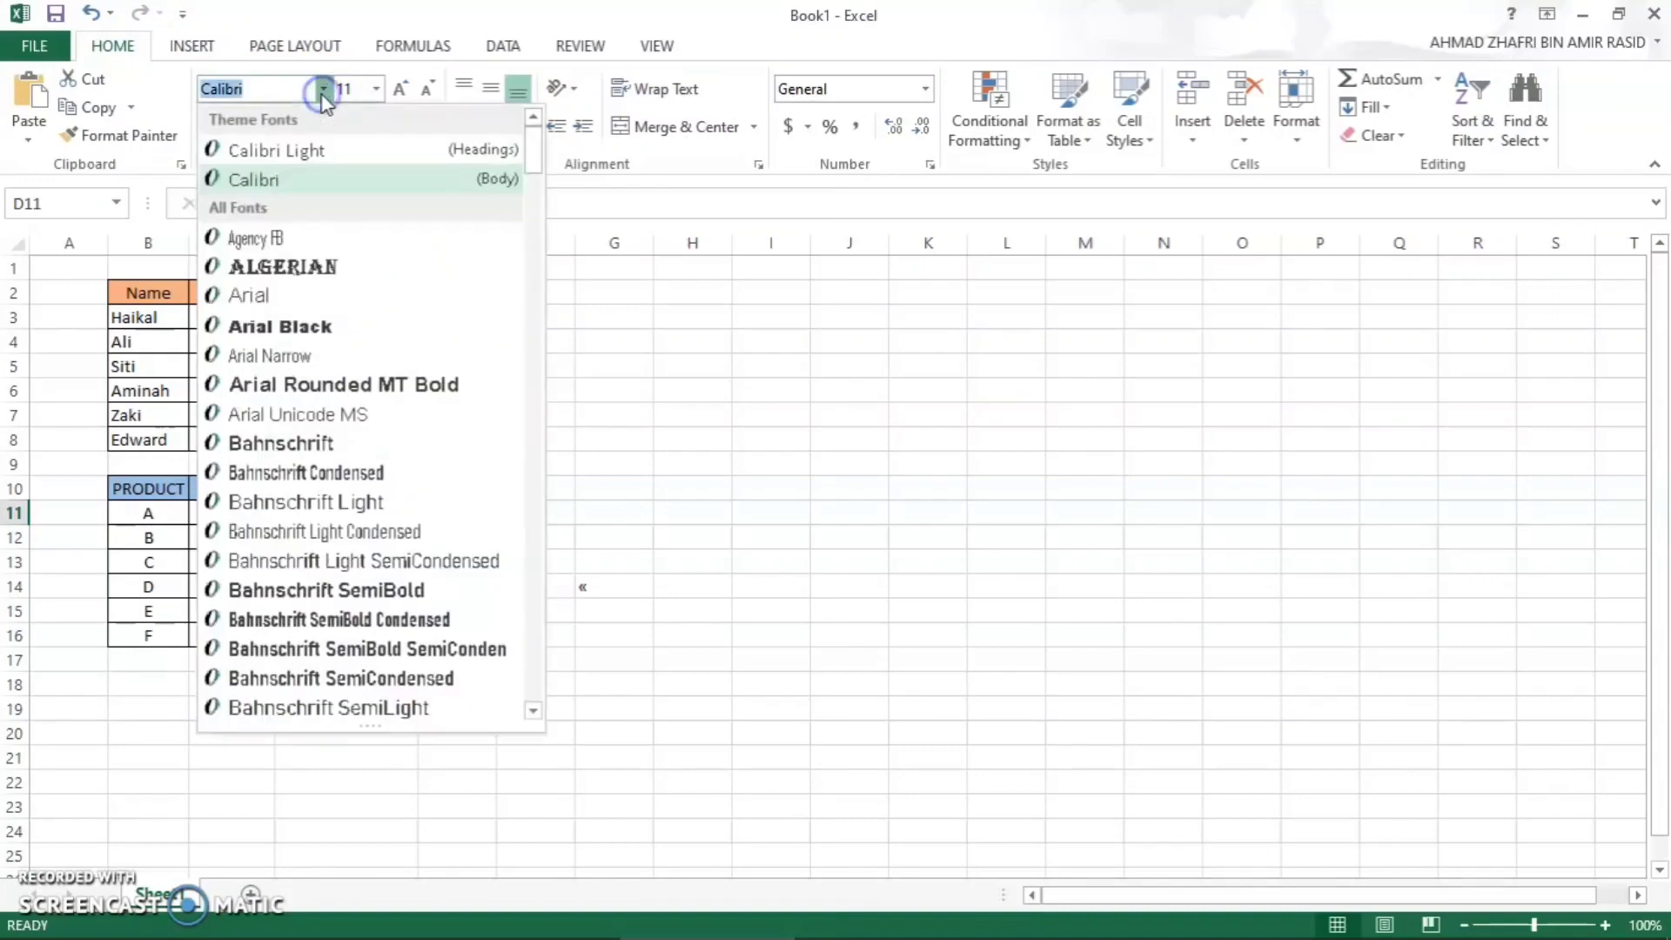
type("Wingdings")
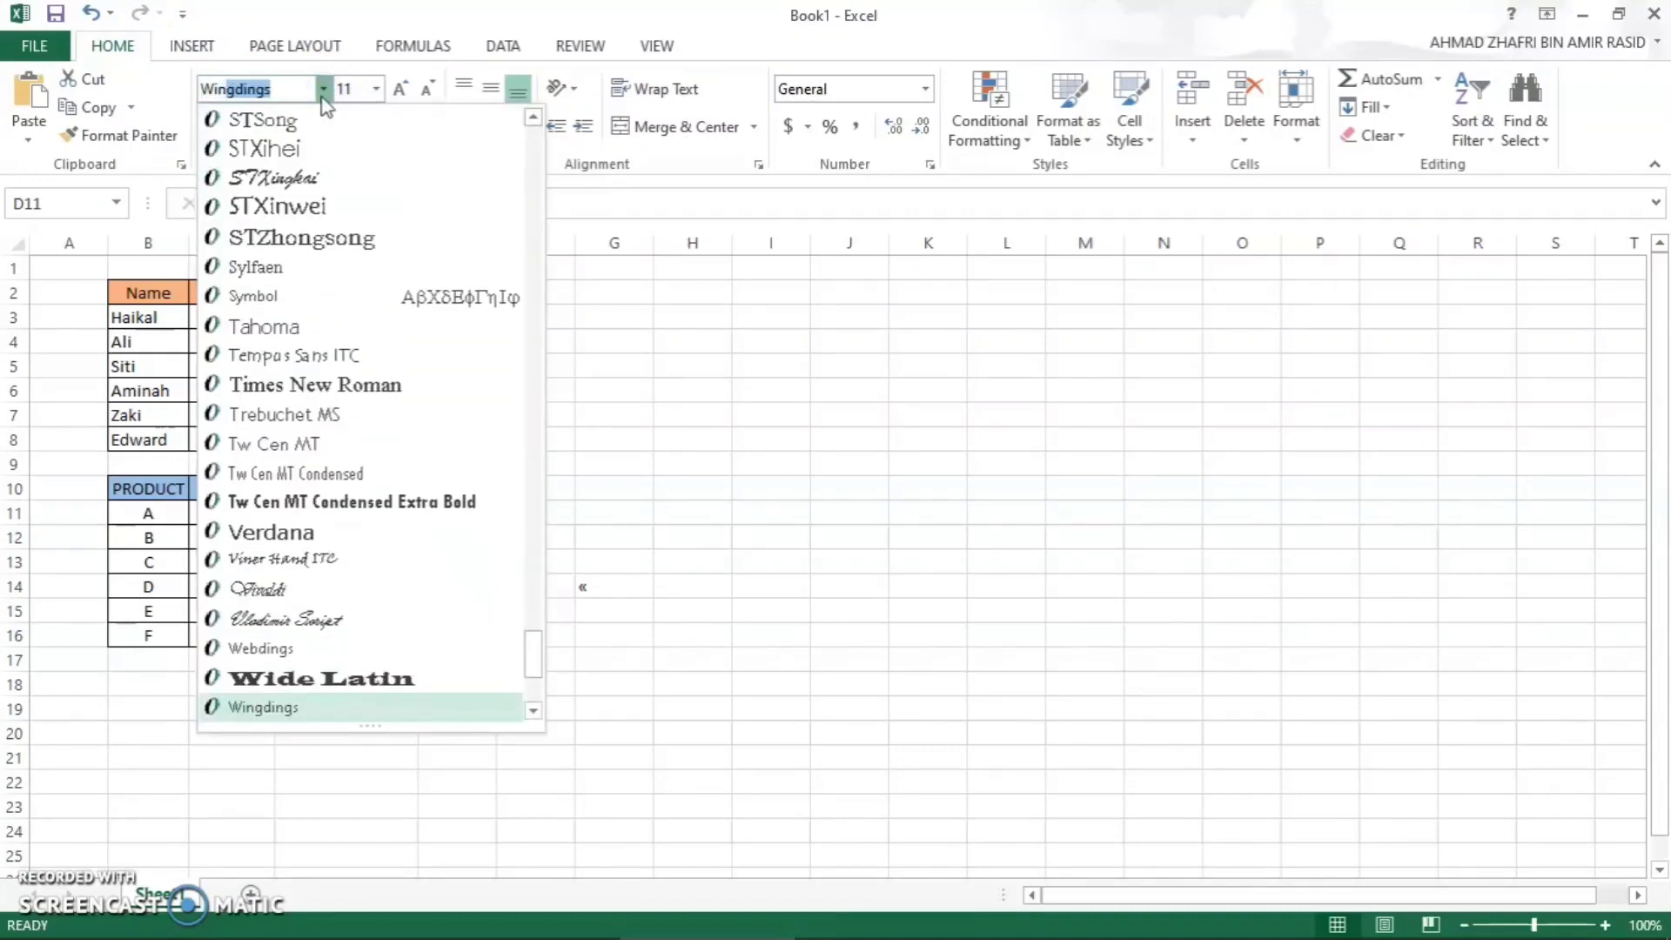
left_click(267, 96)
key("Return")
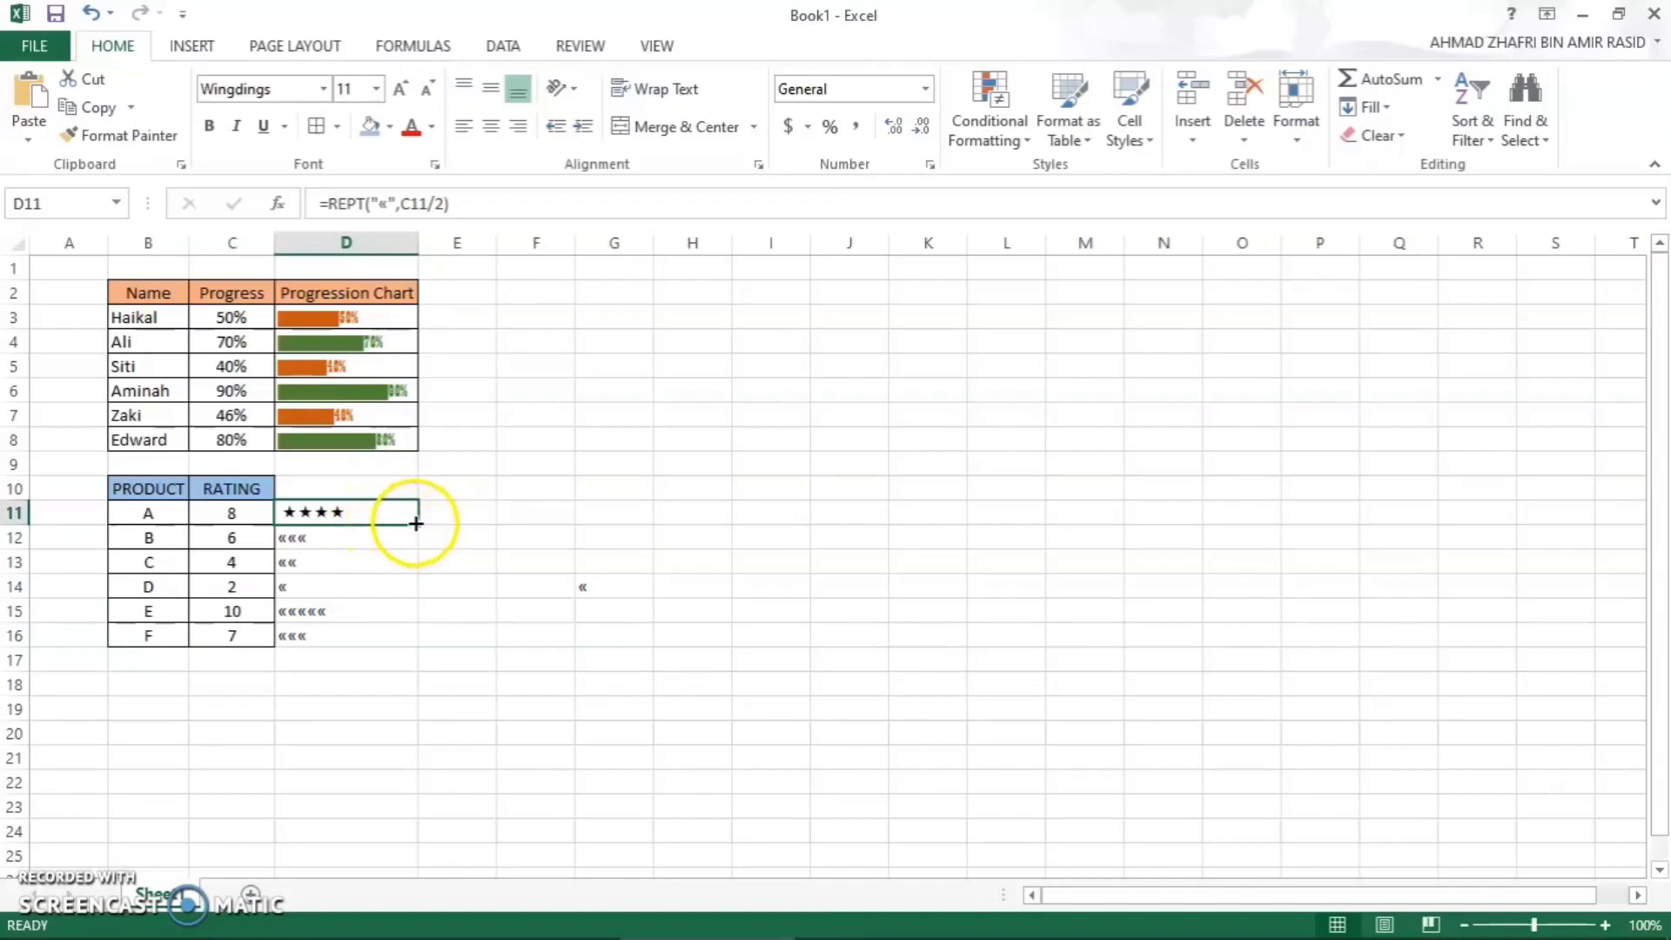
left_click_drag(417, 524, 400, 637)
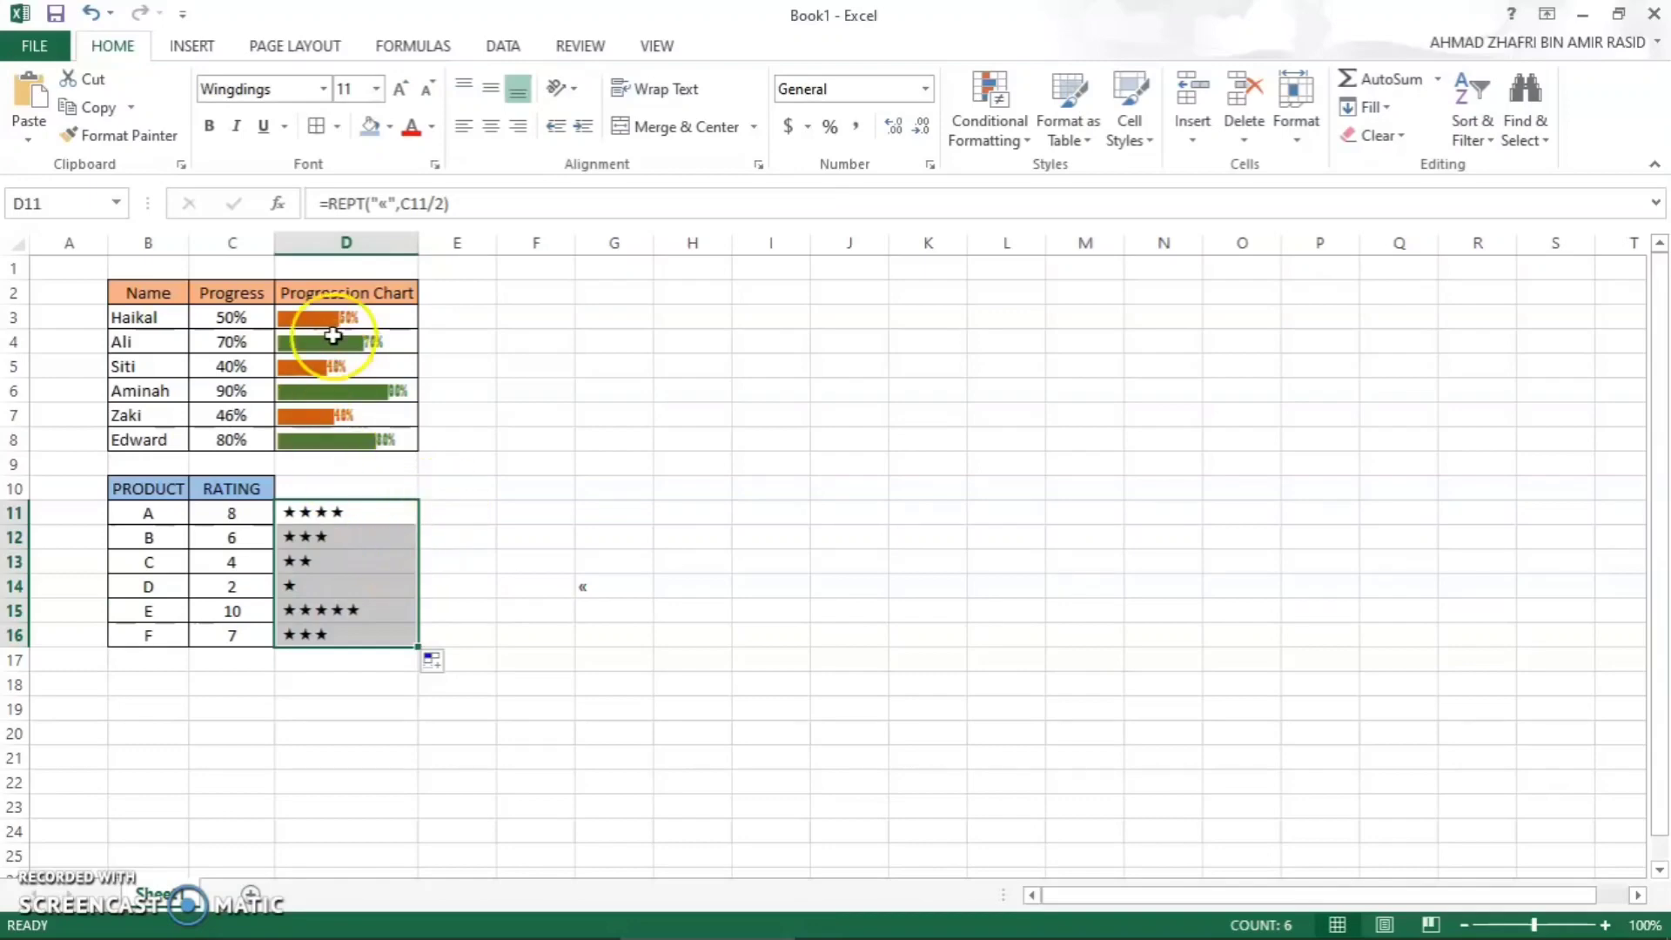
- Colour the rating symbols in D11:D16 with the gold theme font colour
left_click(431, 133)
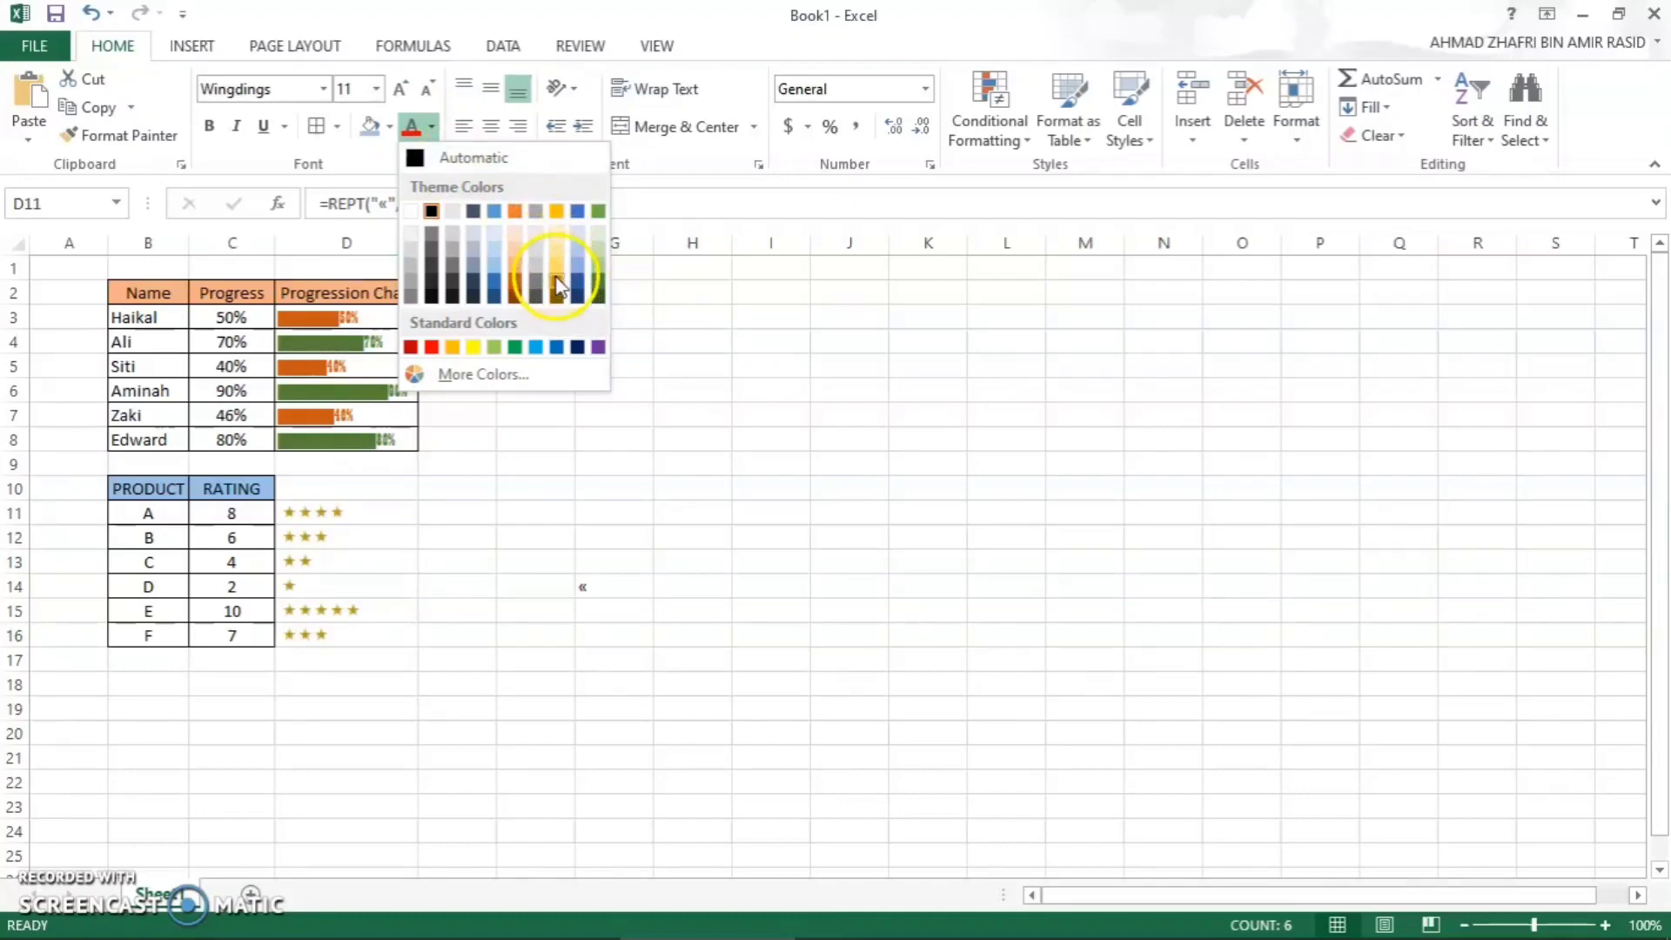
left_click(557, 212)
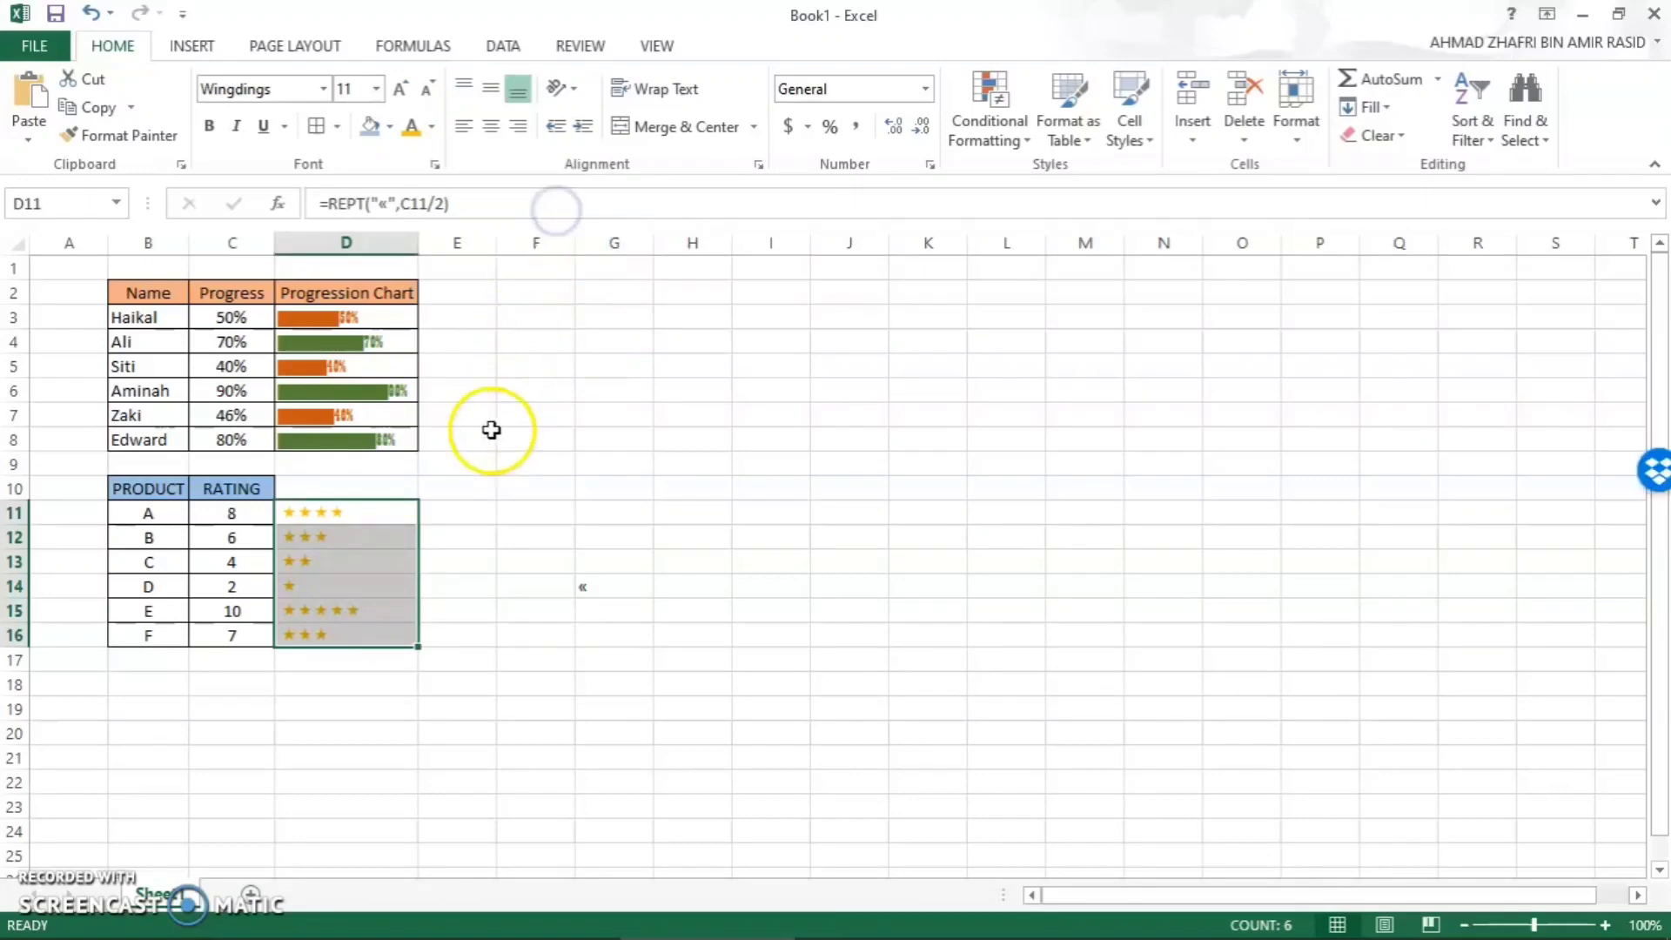
left_click(488, 489)
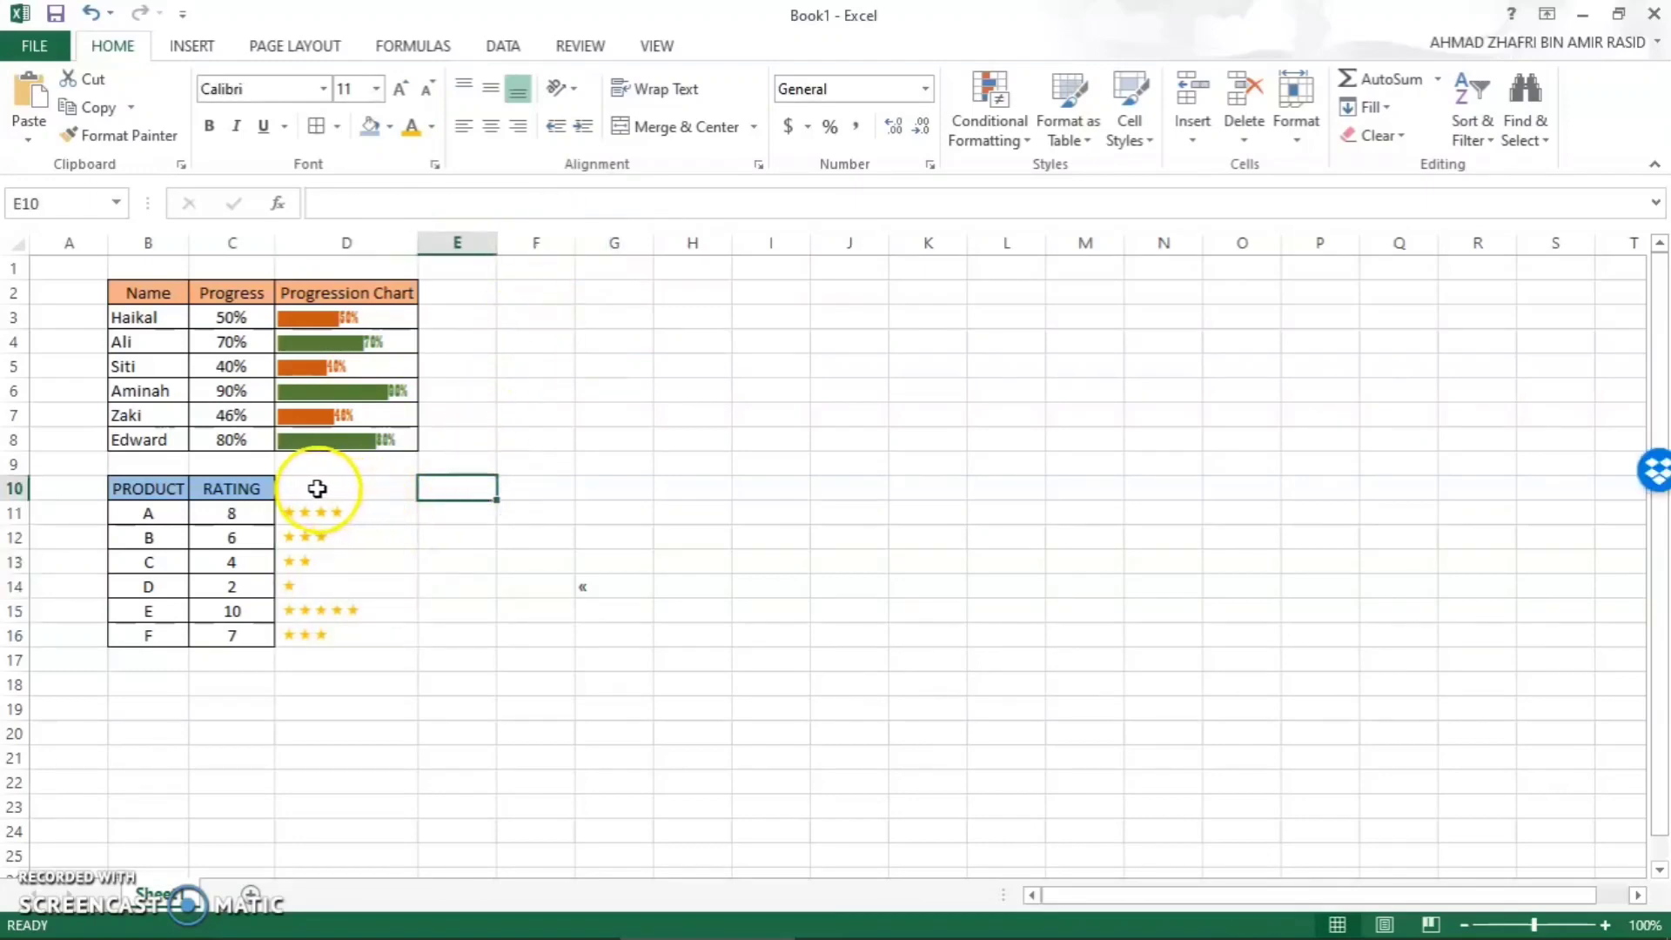
- Apply all borders to D10:D16, the symbol column of the product rating table
left_click_drag(321, 487, 336, 635)
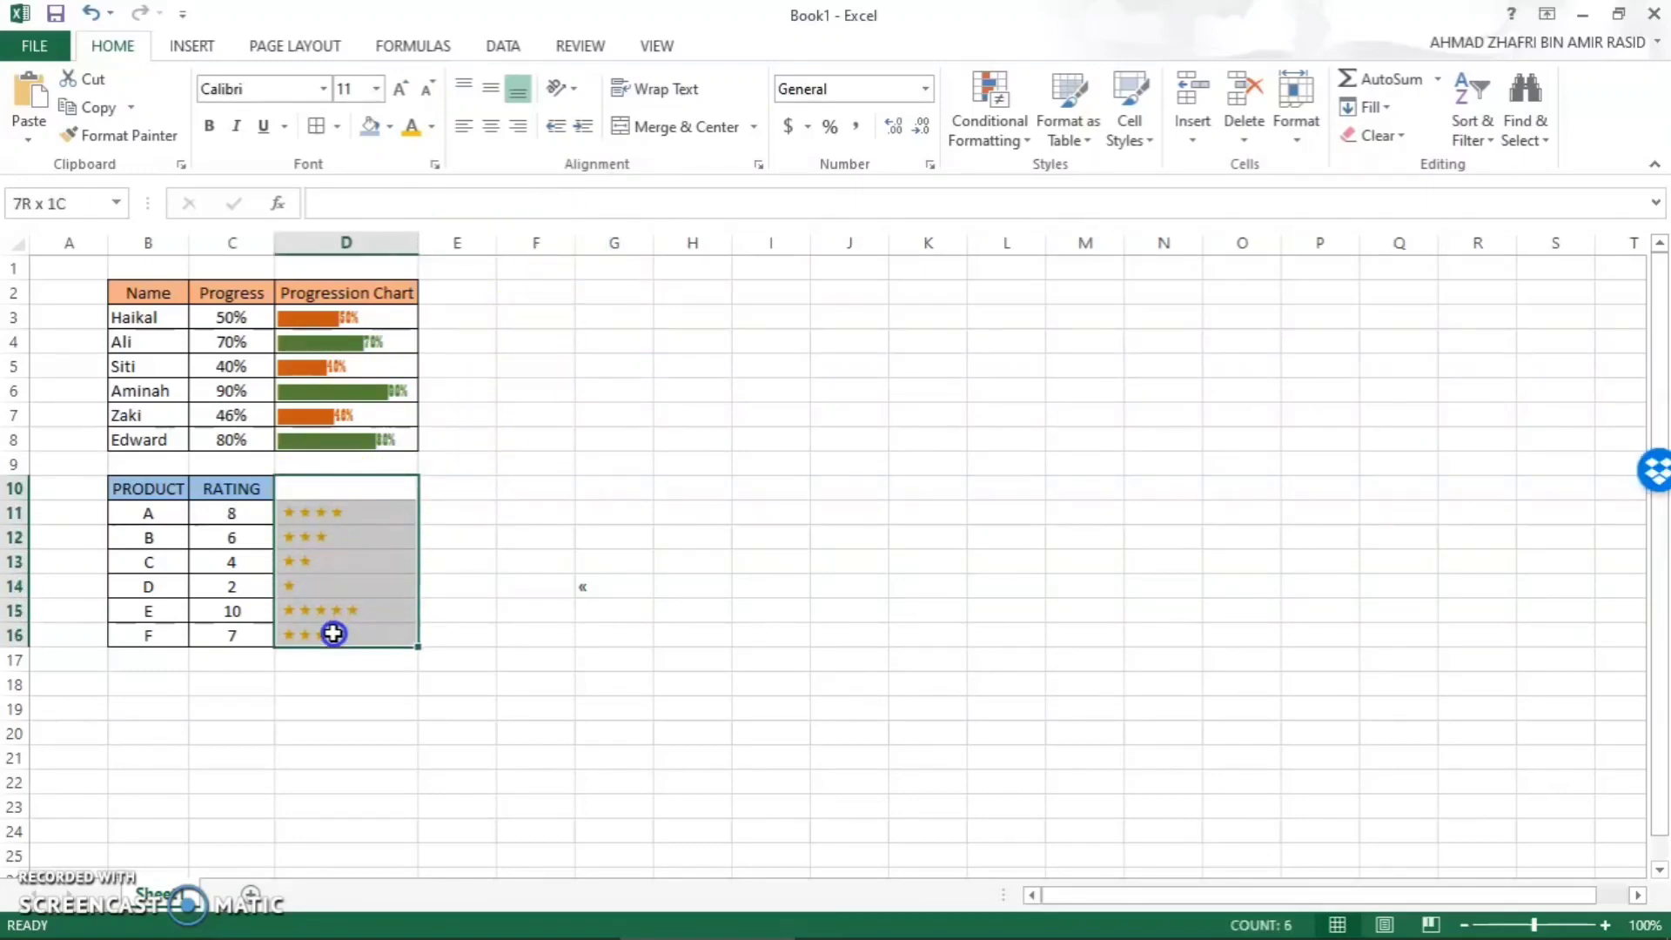
left_click(336, 633)
left_click_drag(297, 496, 344, 633)
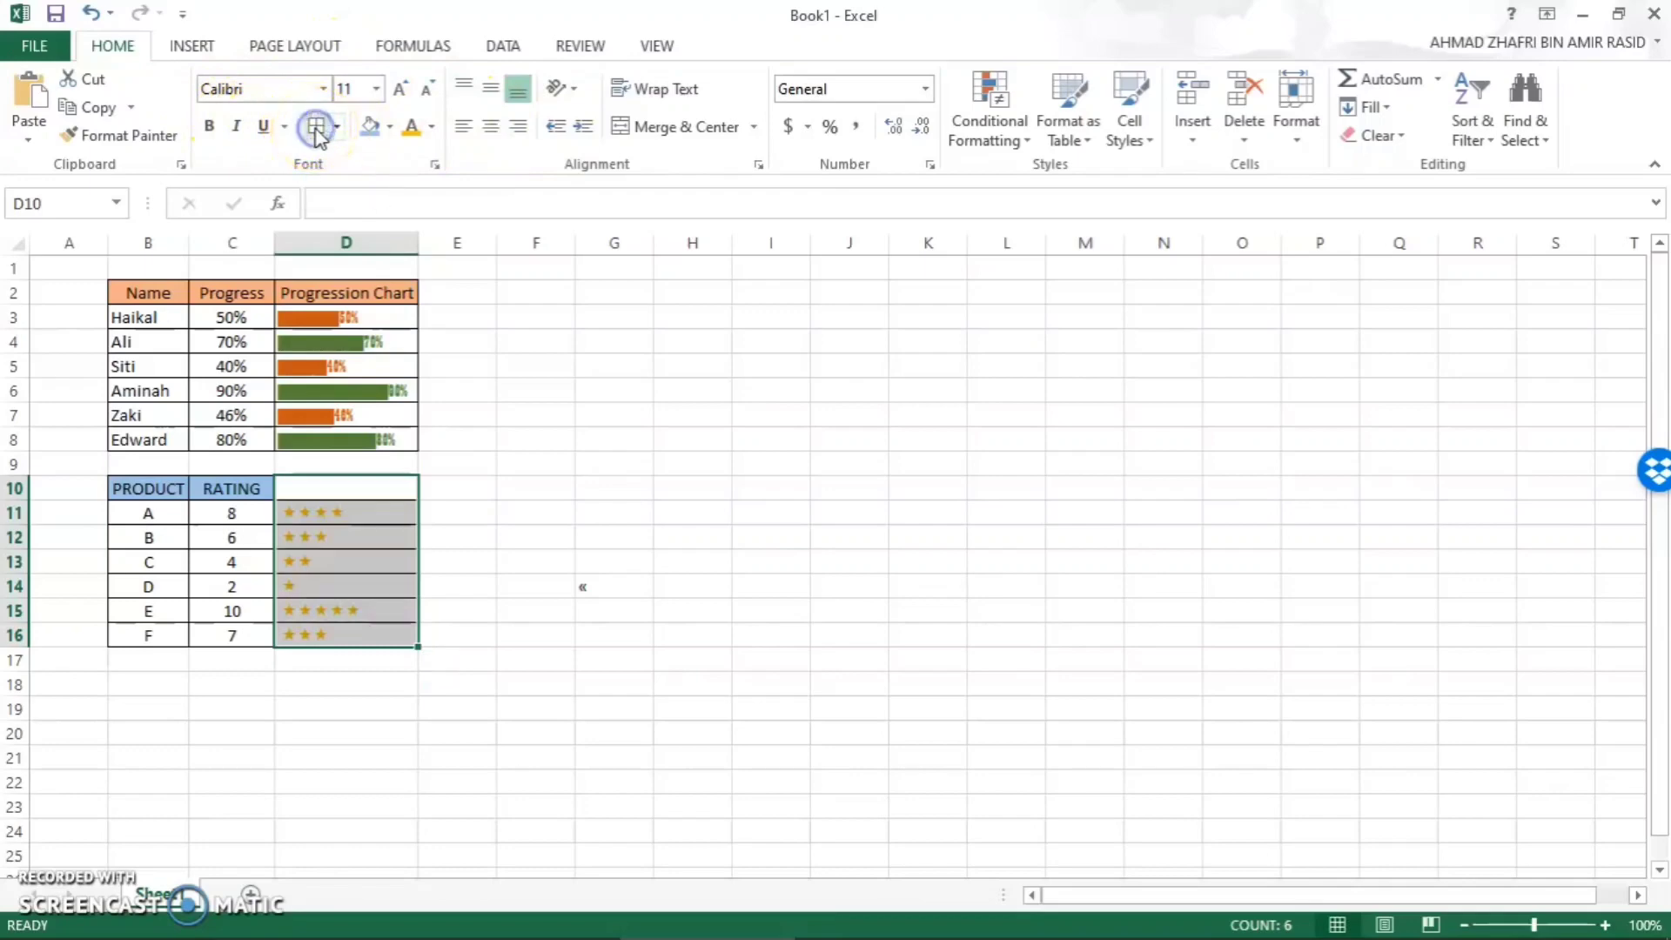
- Enter STARS as the column header in D10
left_click(318, 493)
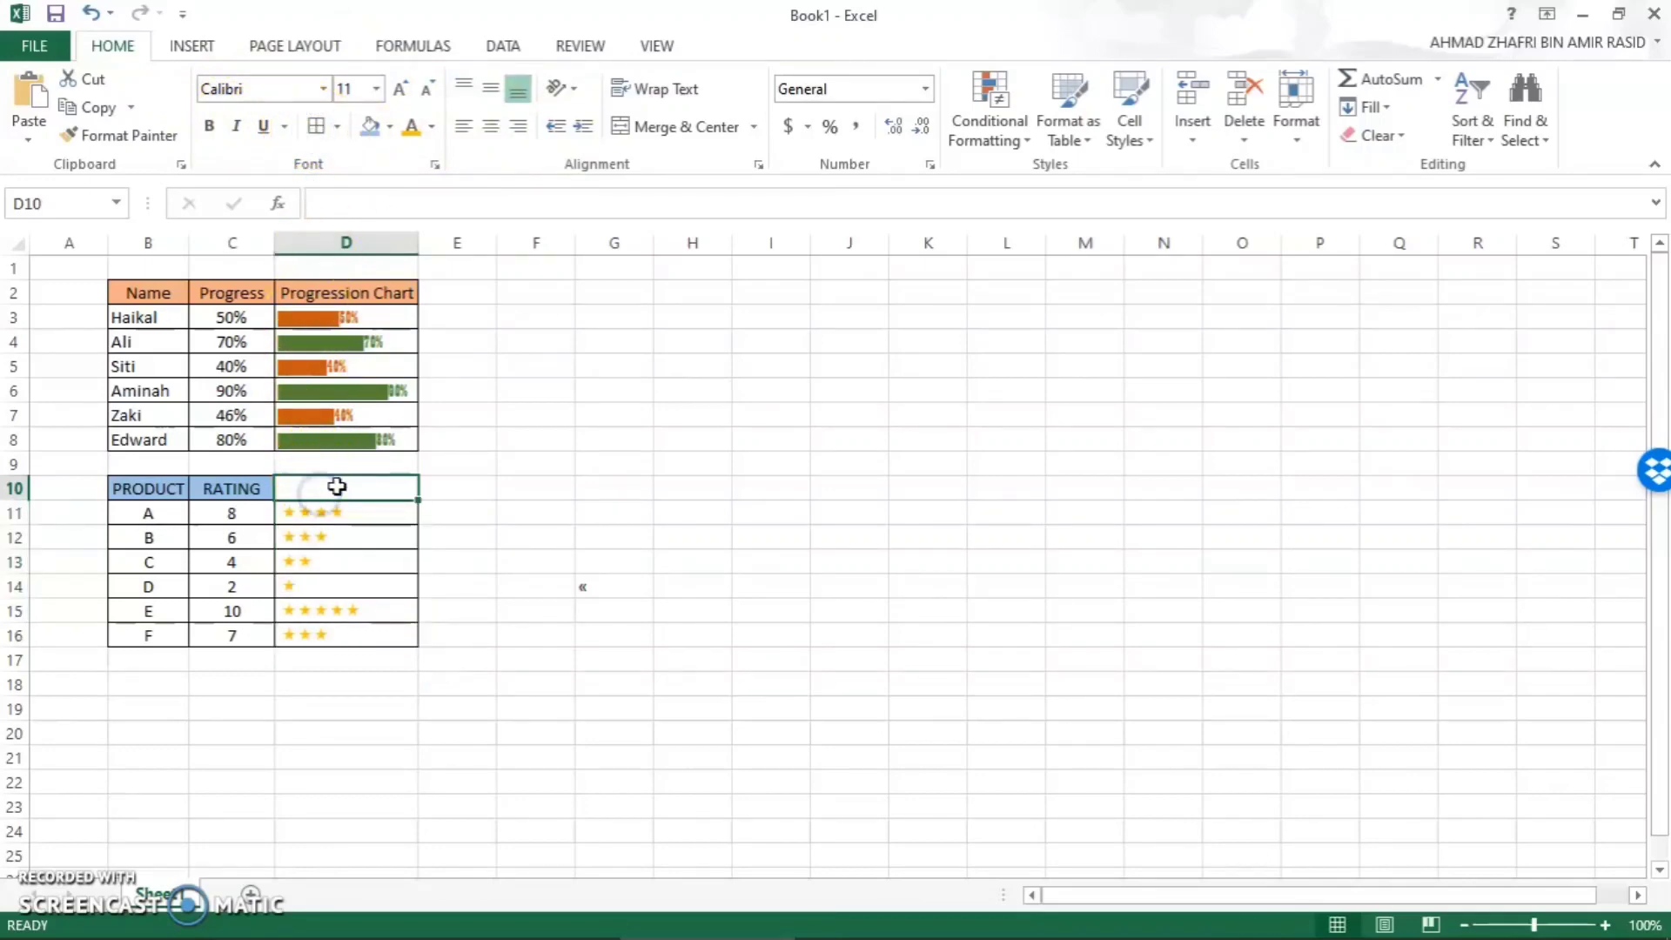
double_click(349, 487)
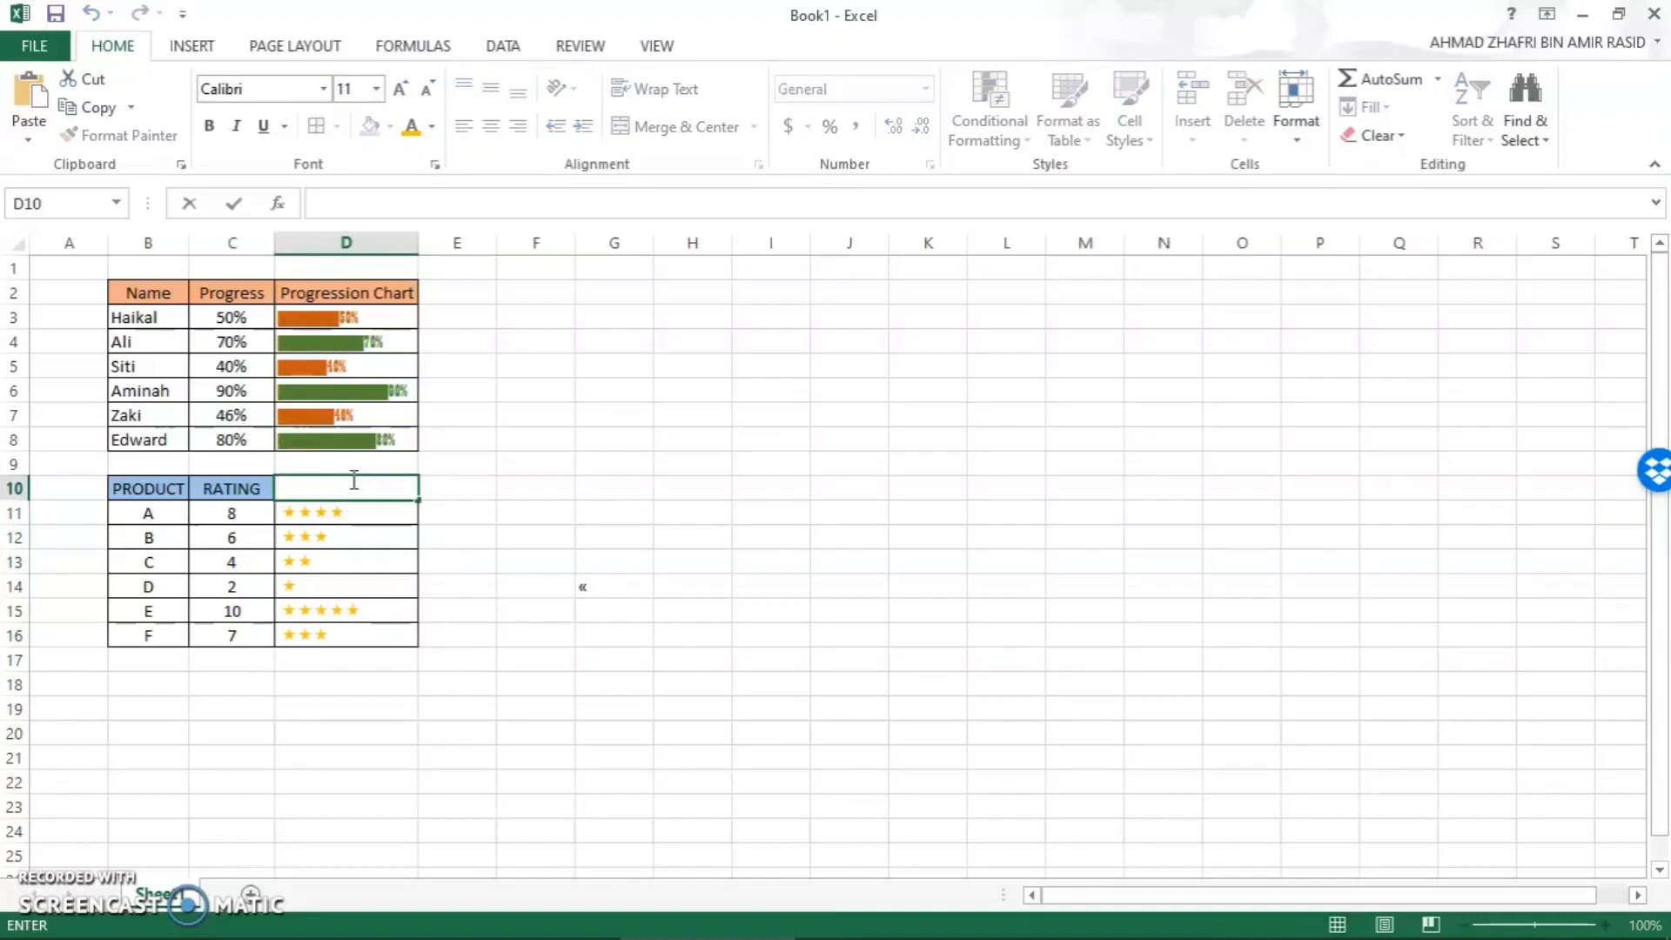
type("STARS")
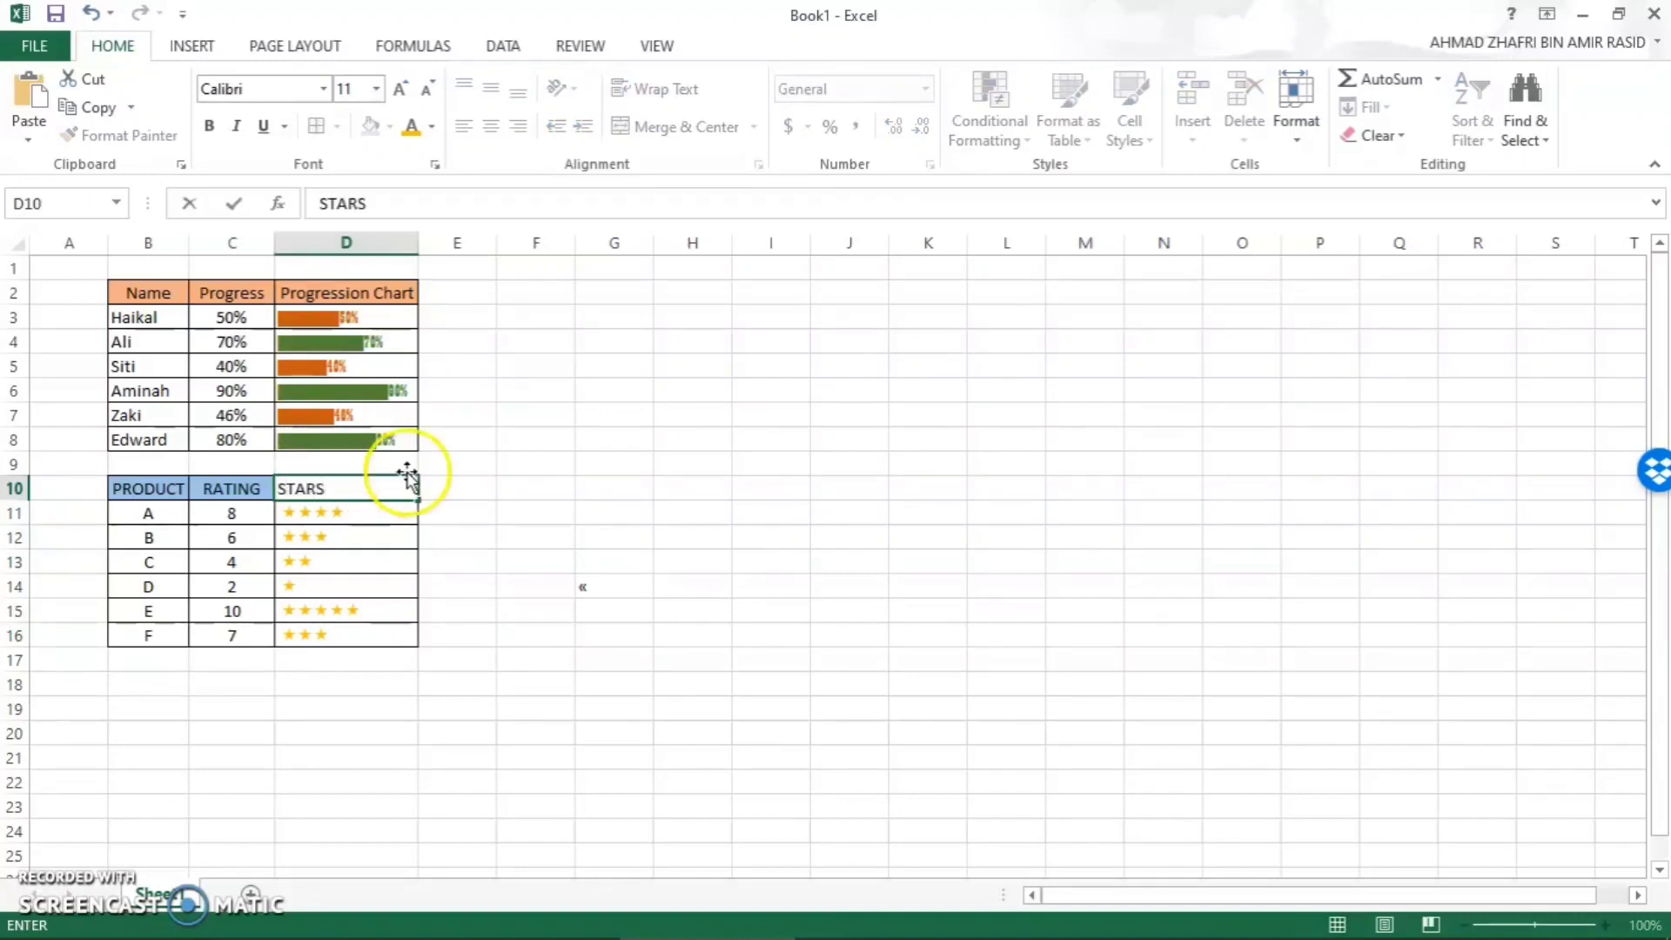
key("Return")
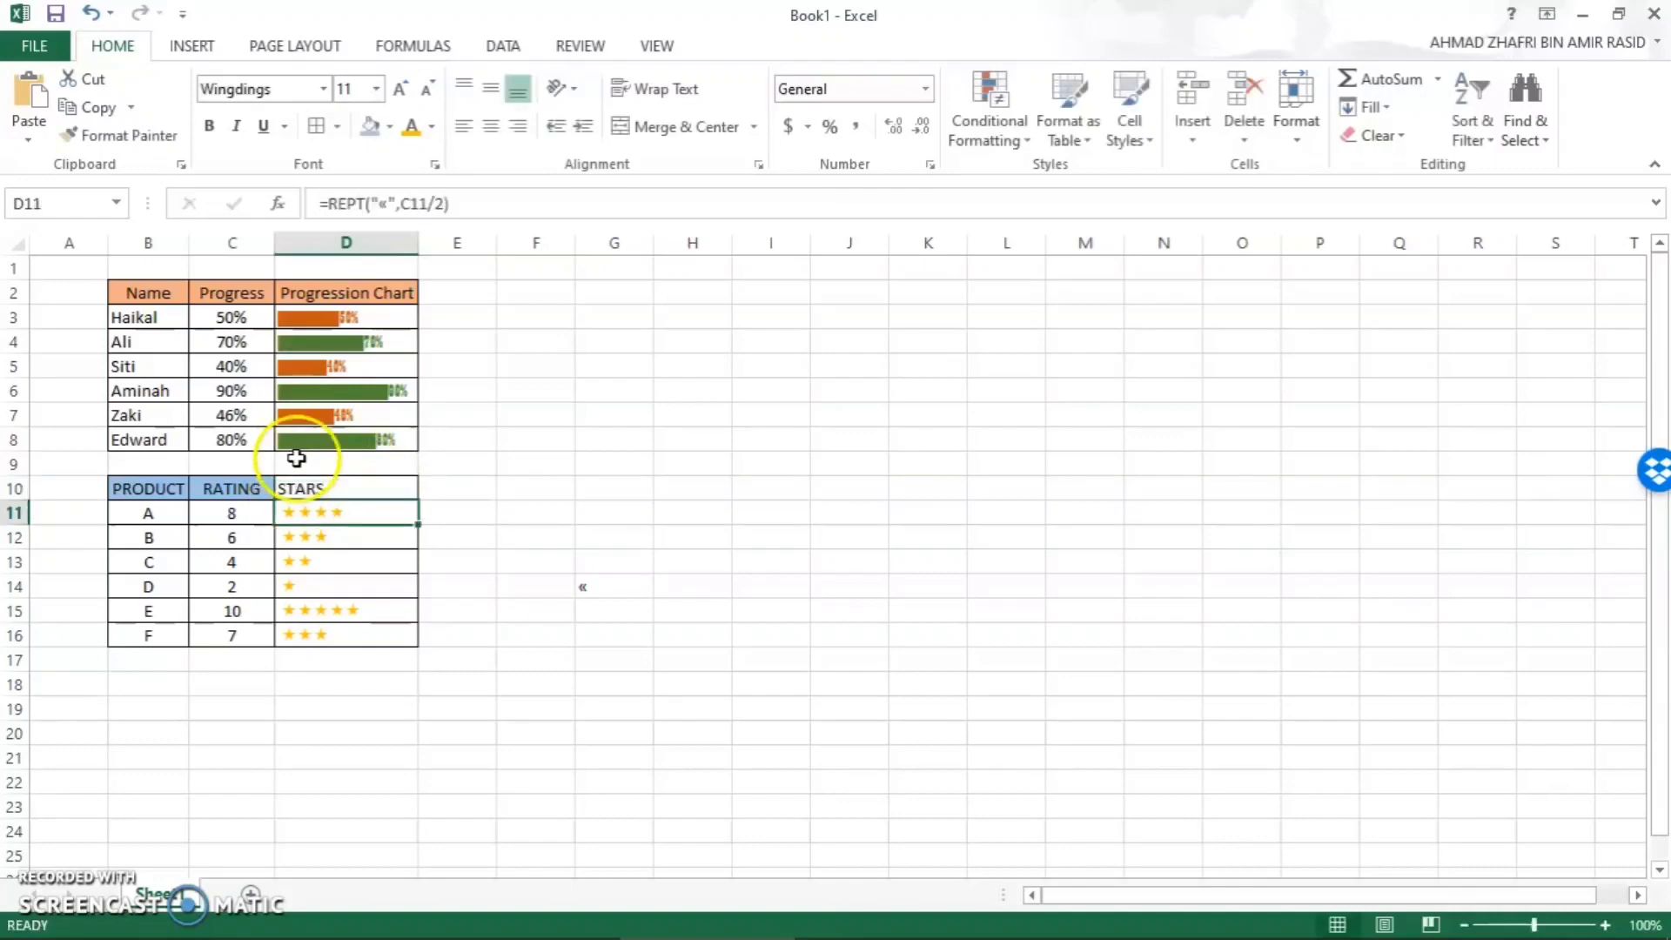
- Copy the formatting of the RATING header in C10 onto the STARS header in D10 with Format Painter
double_click(168, 488)
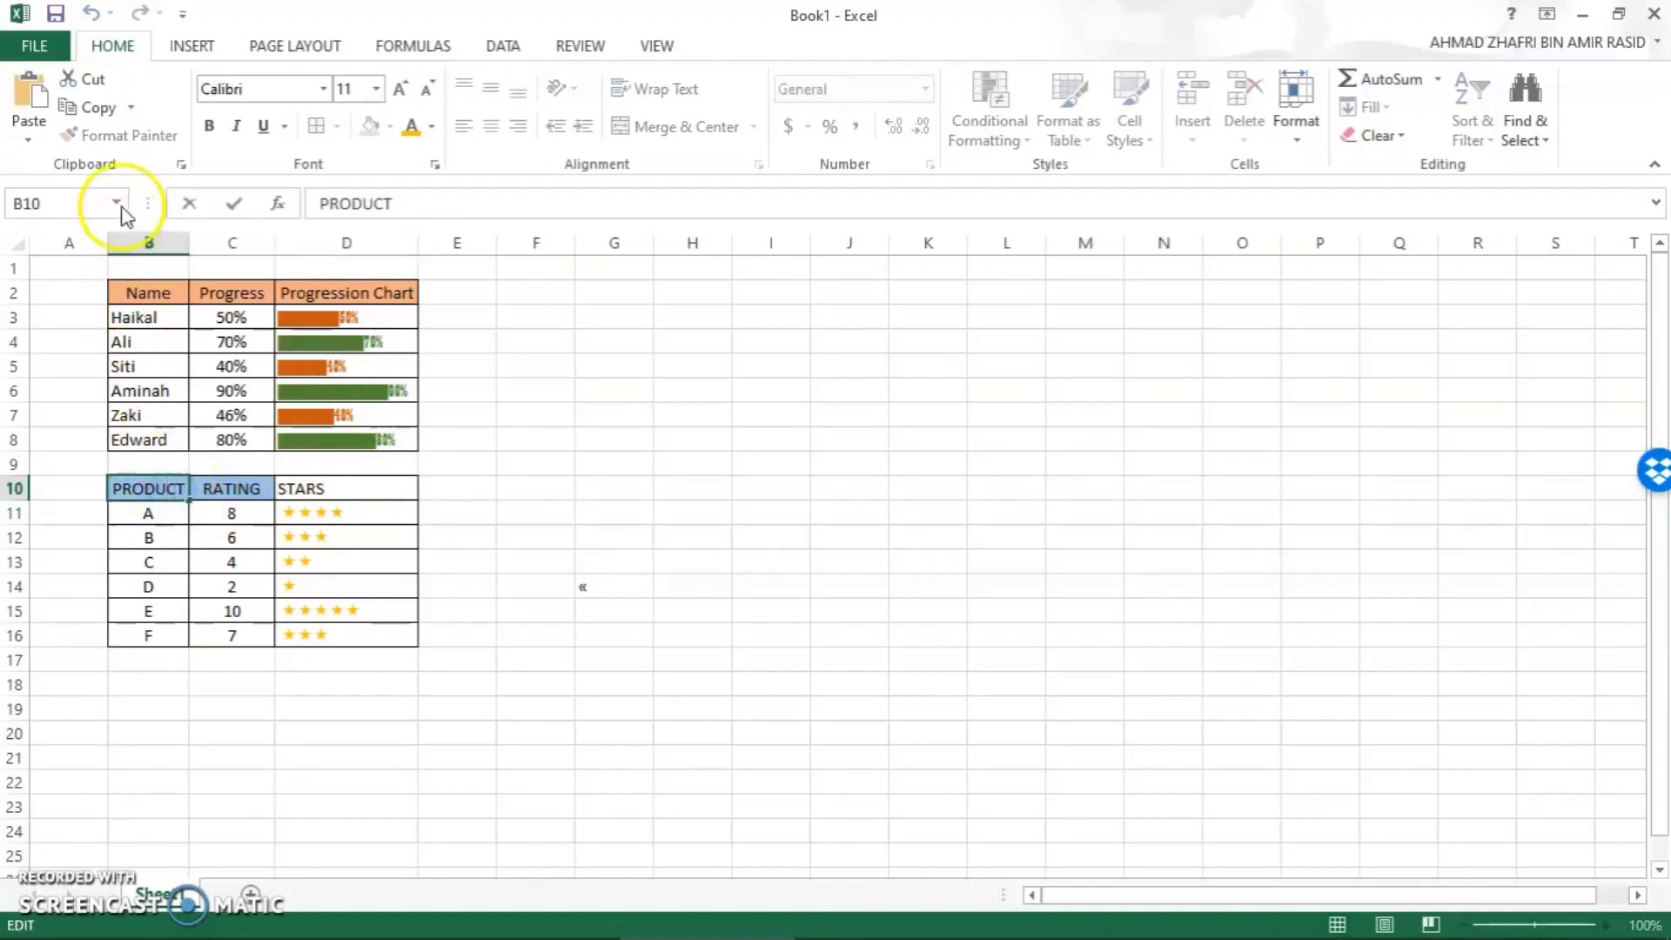
left_click(221, 495)
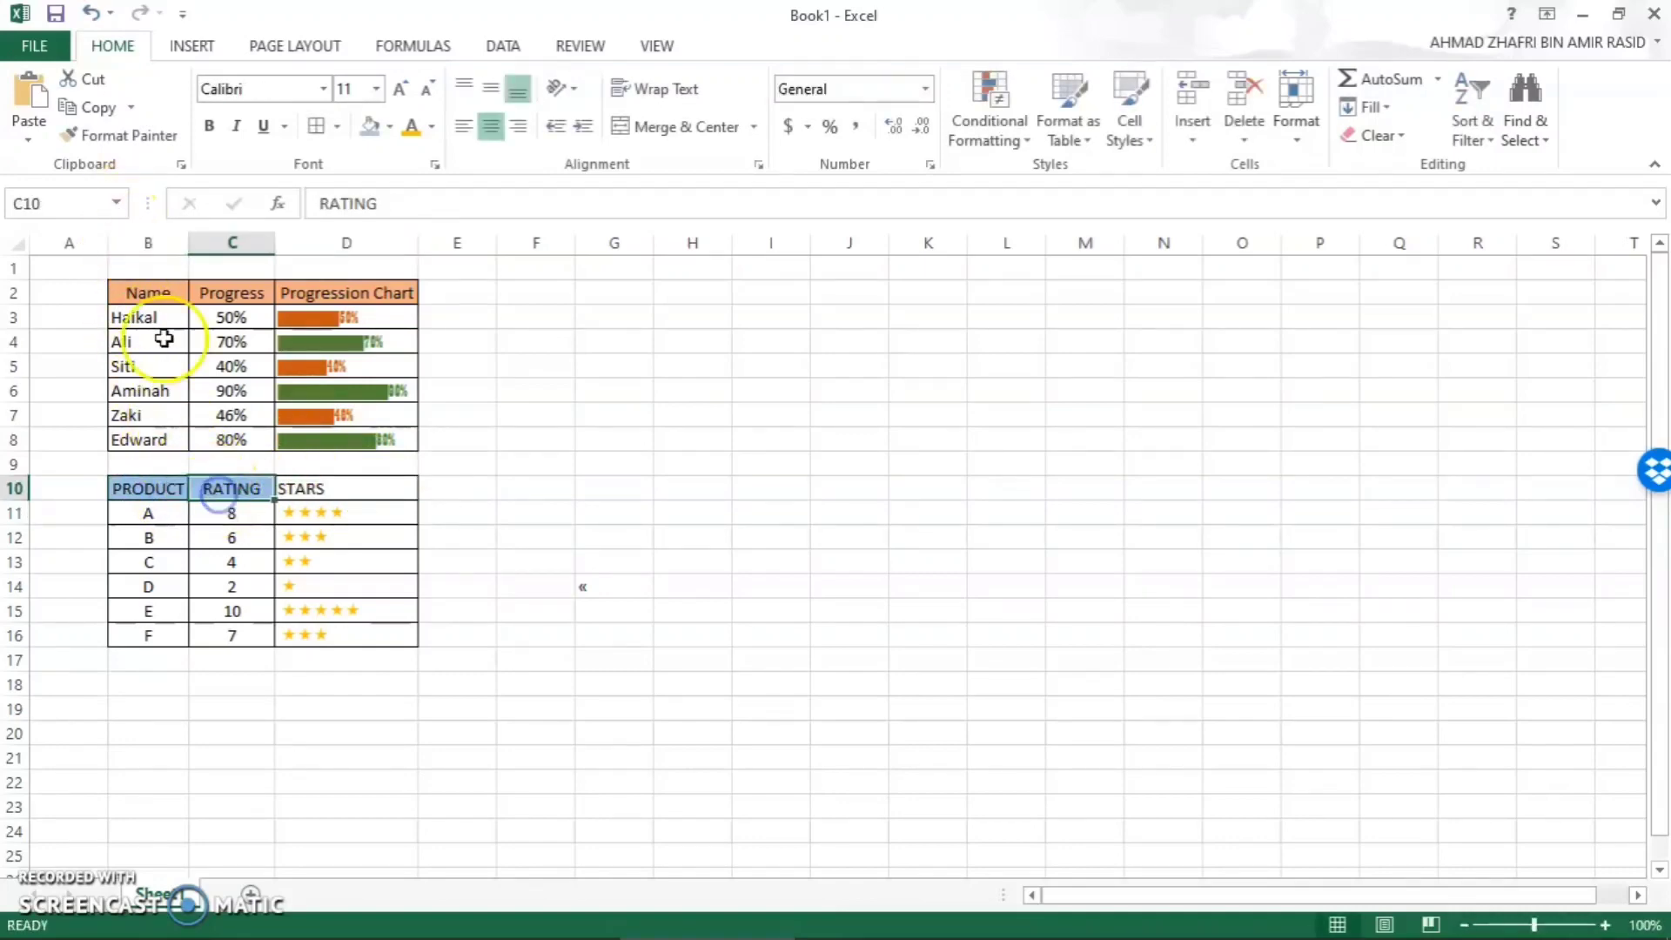
left_click(122, 135)
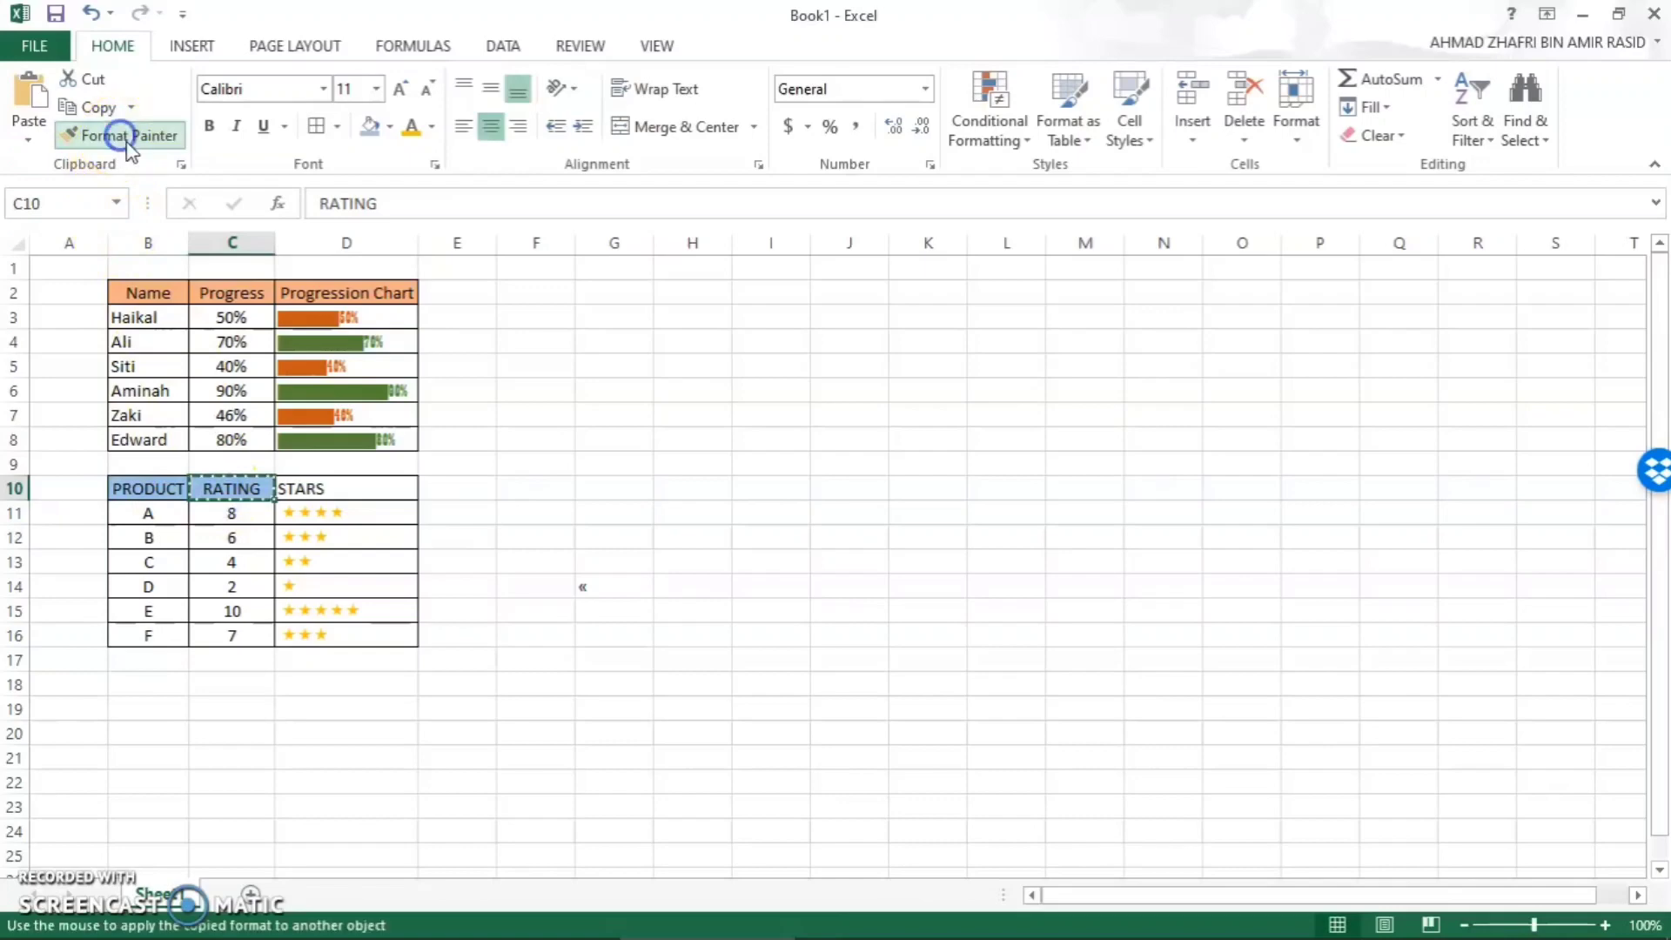
left_click(329, 489)
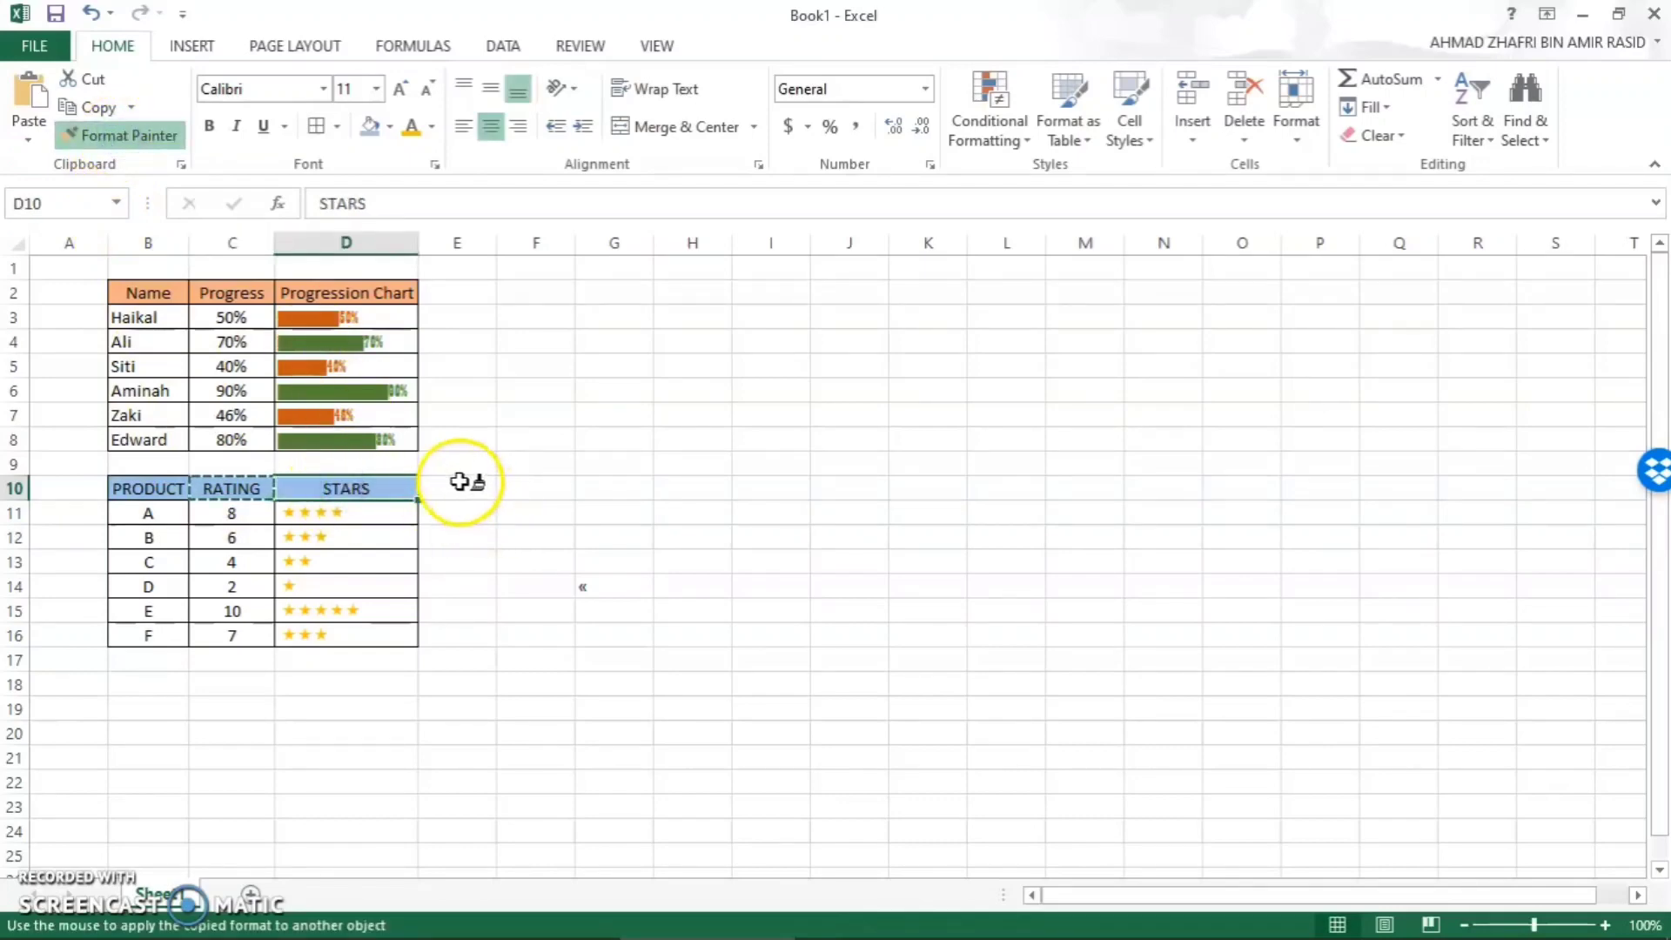
key("Escape")
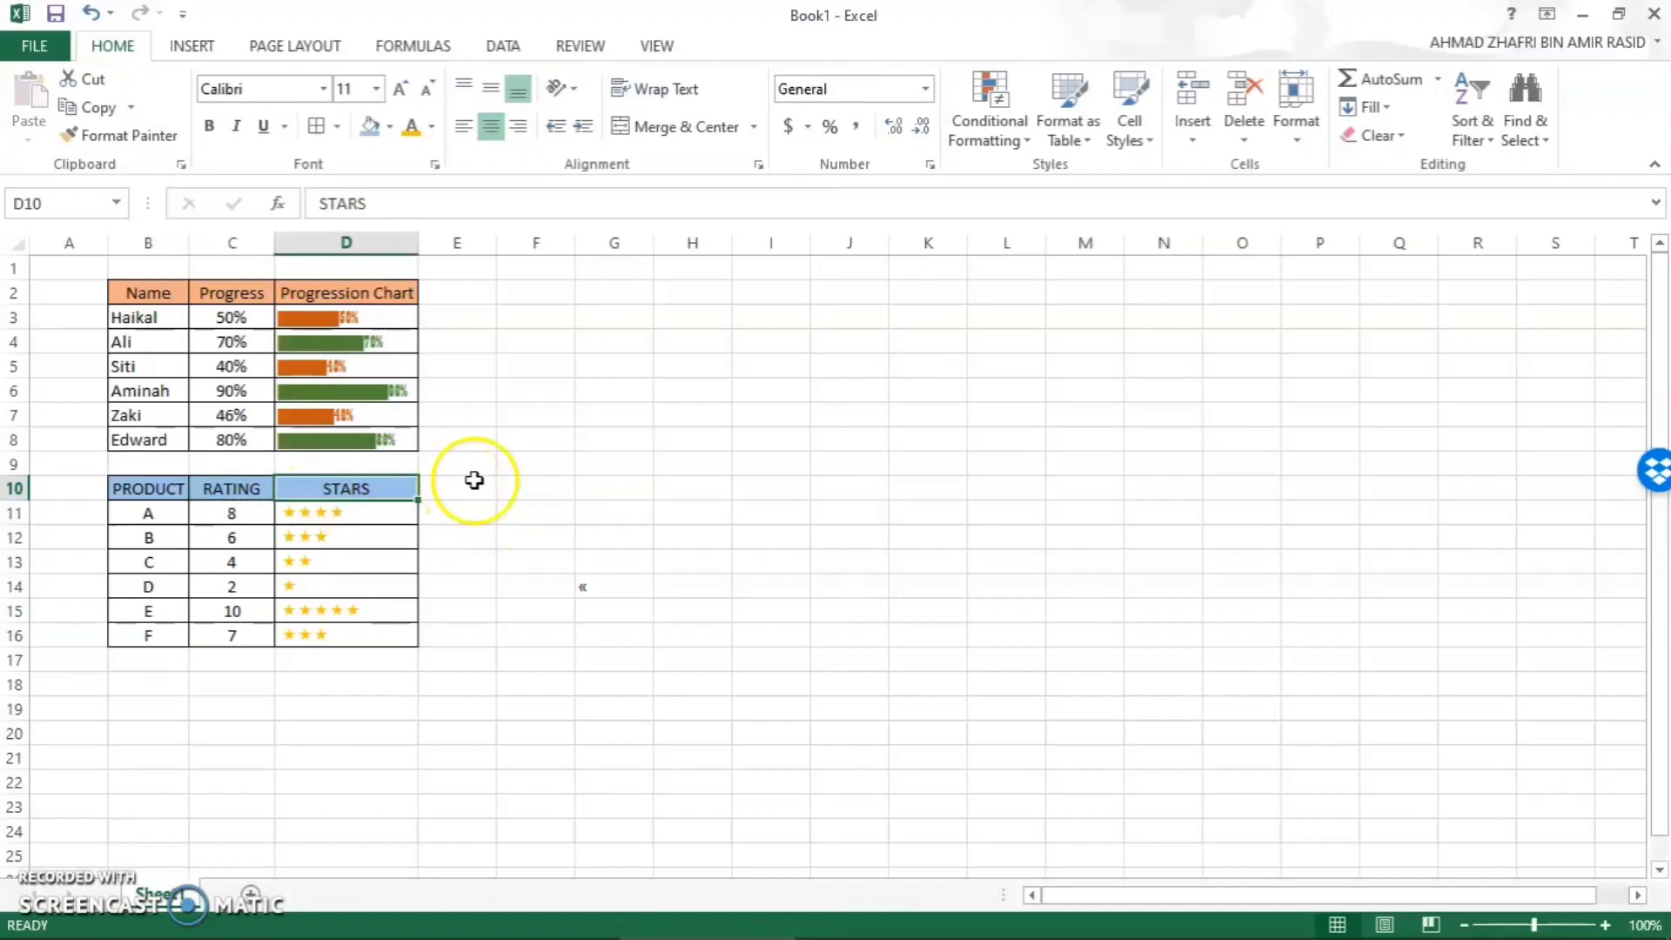
left_click(514, 535)
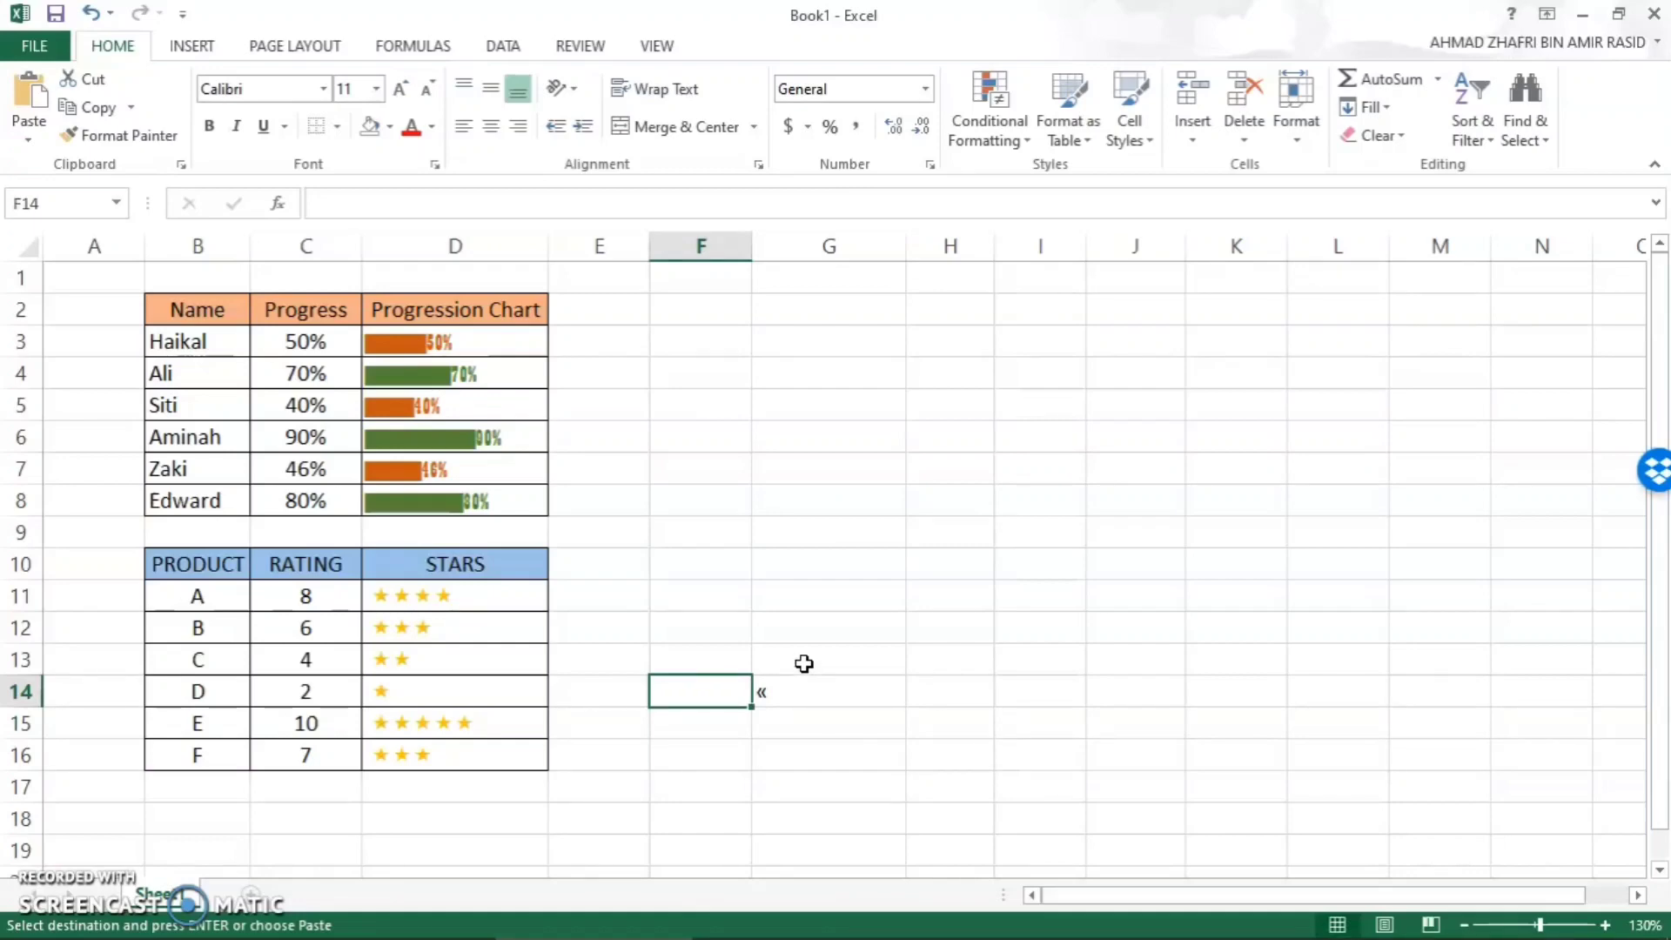
- Paste the copied student table with Student Name, Task A and Task B columns at H2
left_click(934, 313)
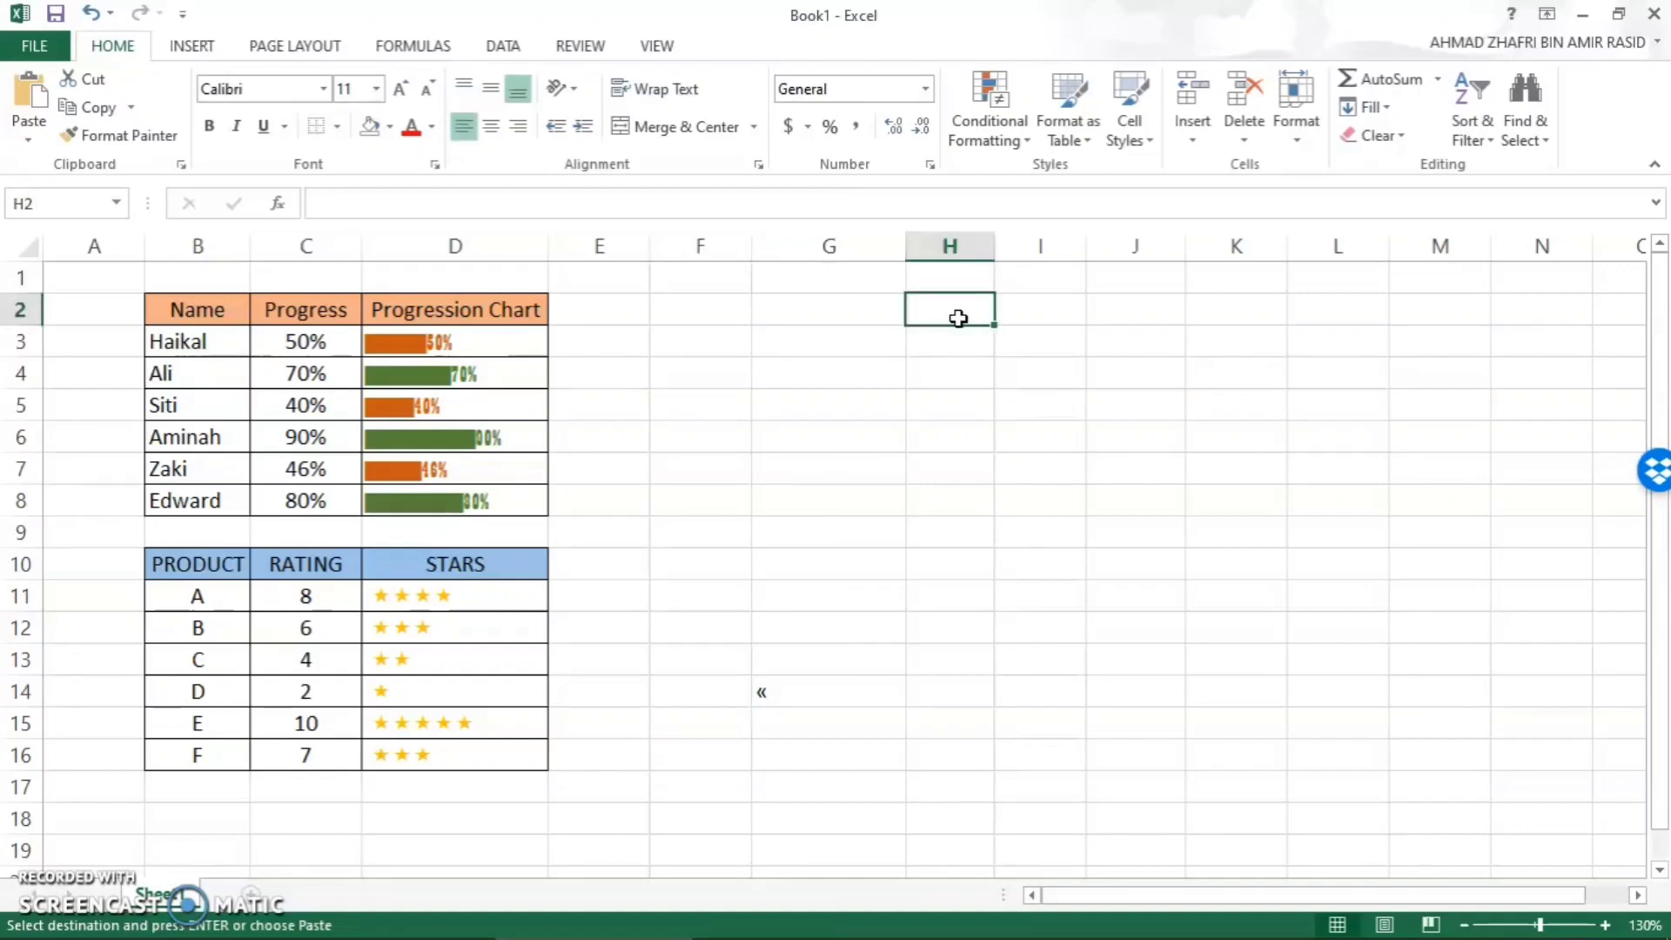
key("ctrl+v")
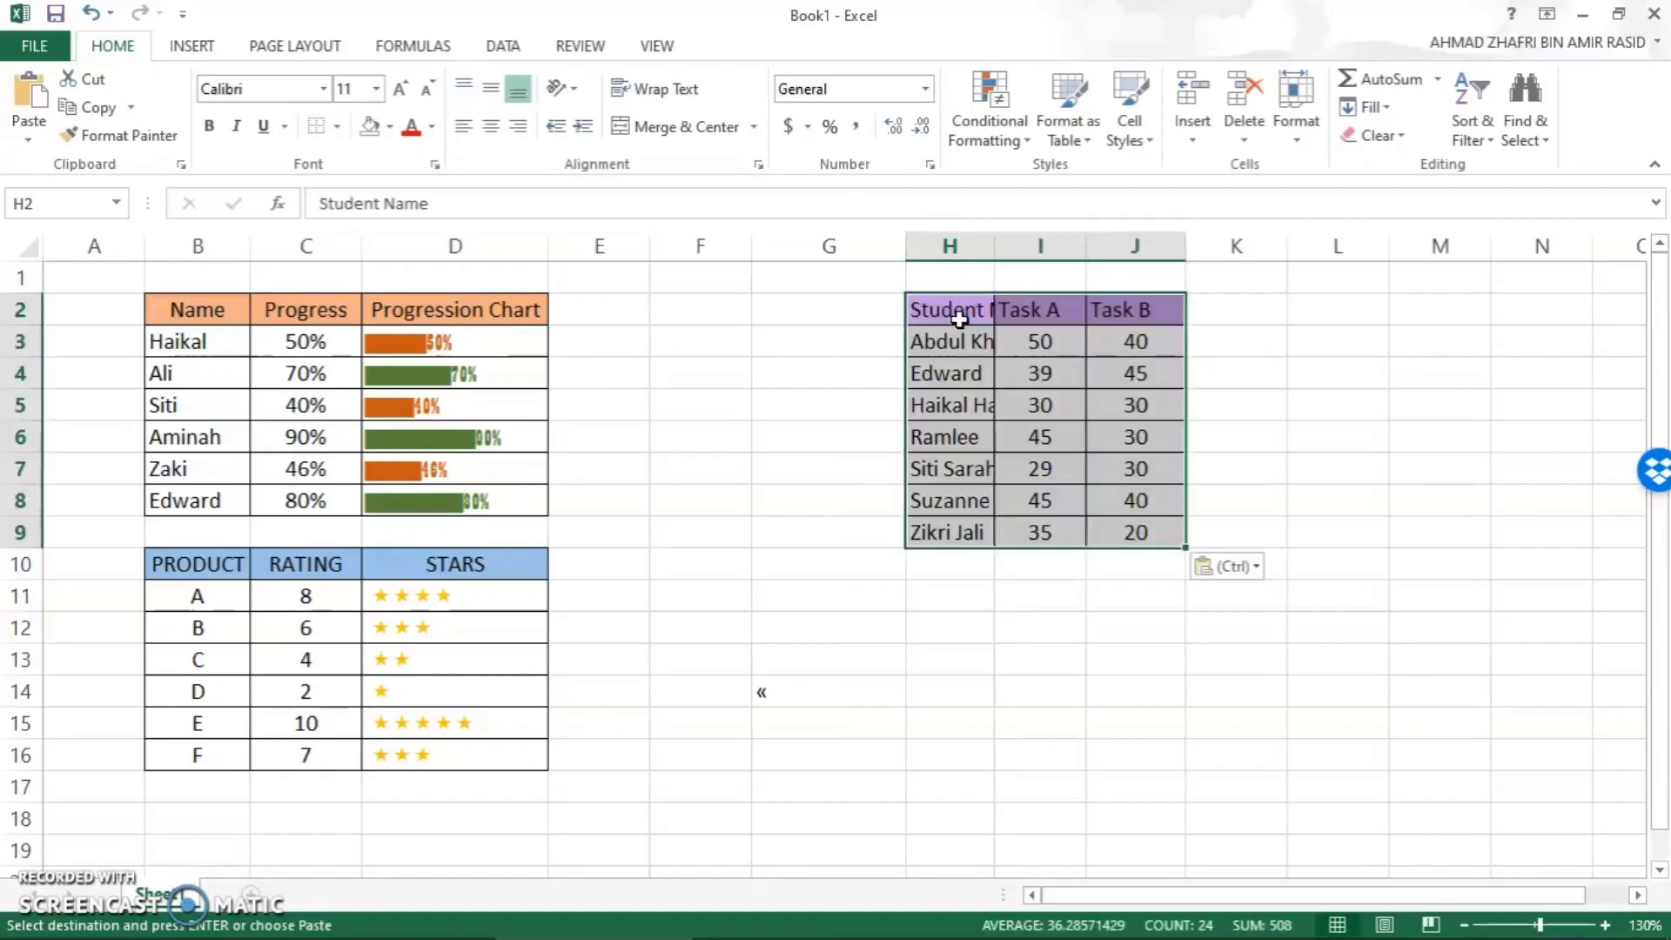
- AutoFit column H to the student names and apply all borders to the student table in H2:J9
double_click(997, 249)
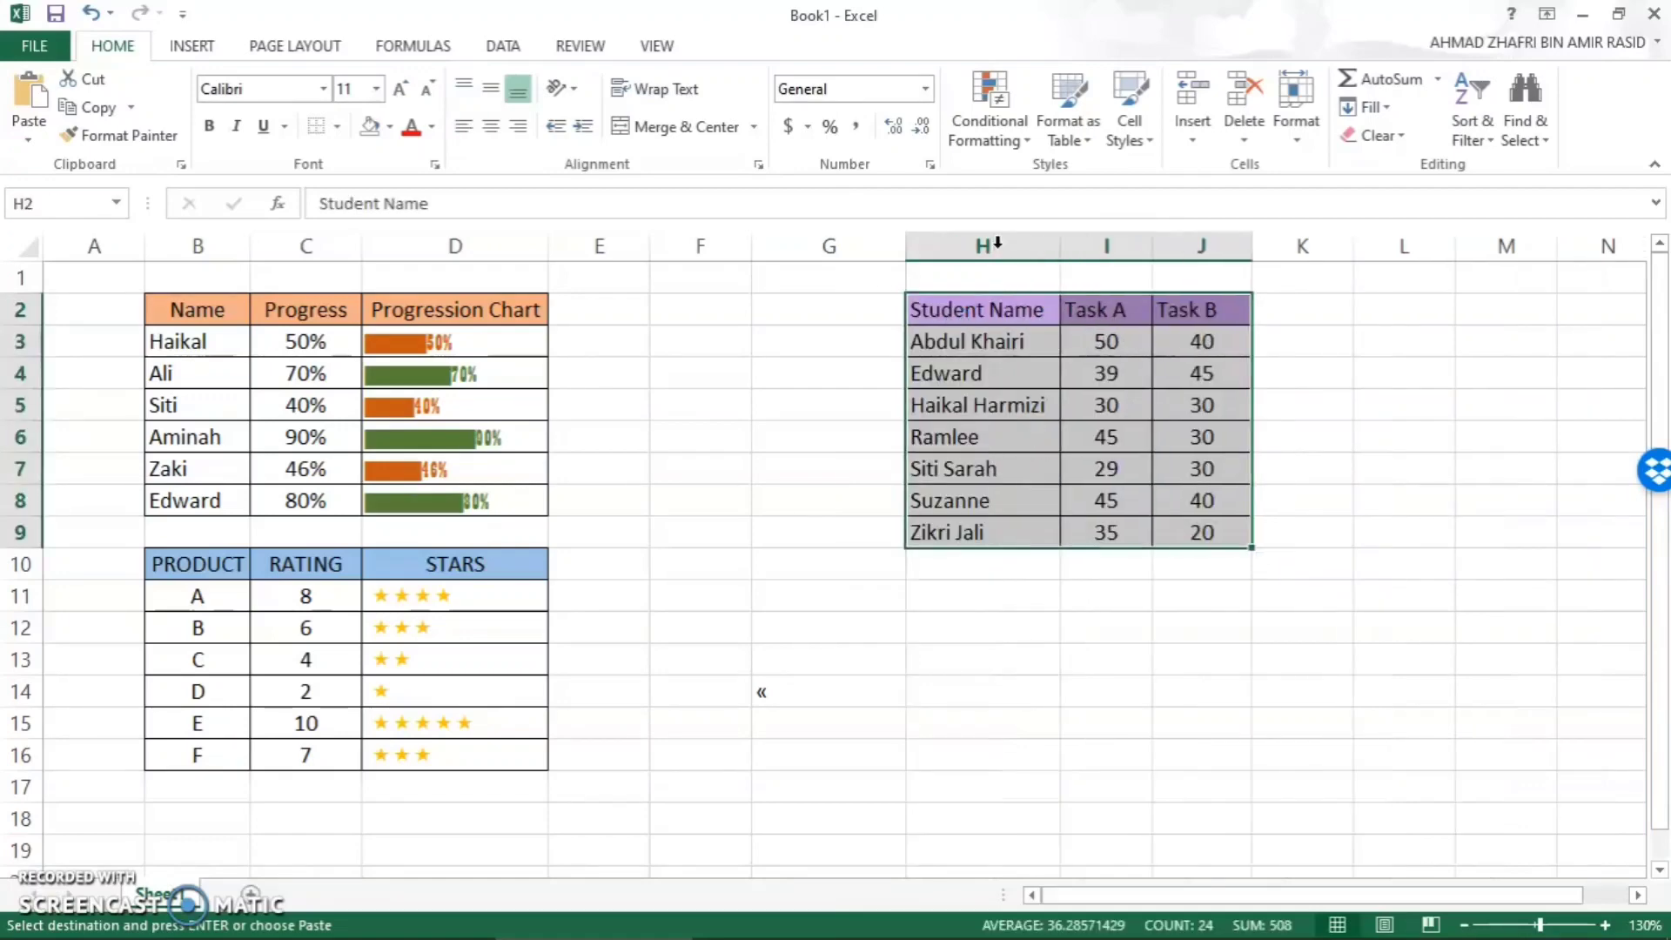
left_click(1288, 401)
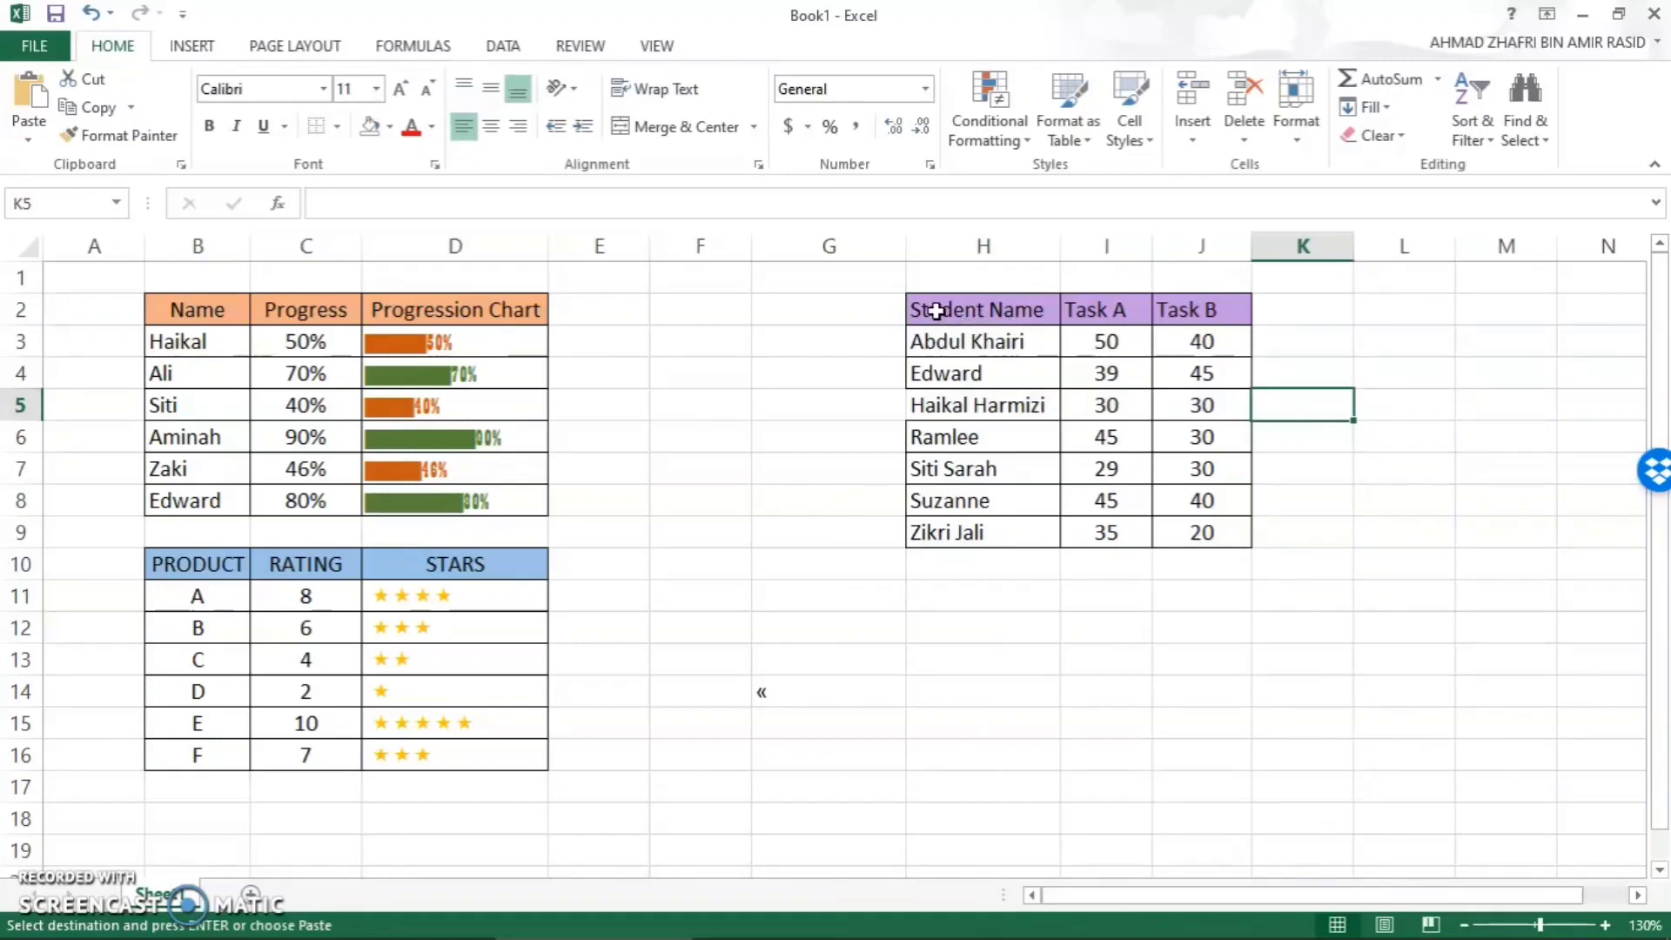
left_click_drag(938, 312, 1172, 526)
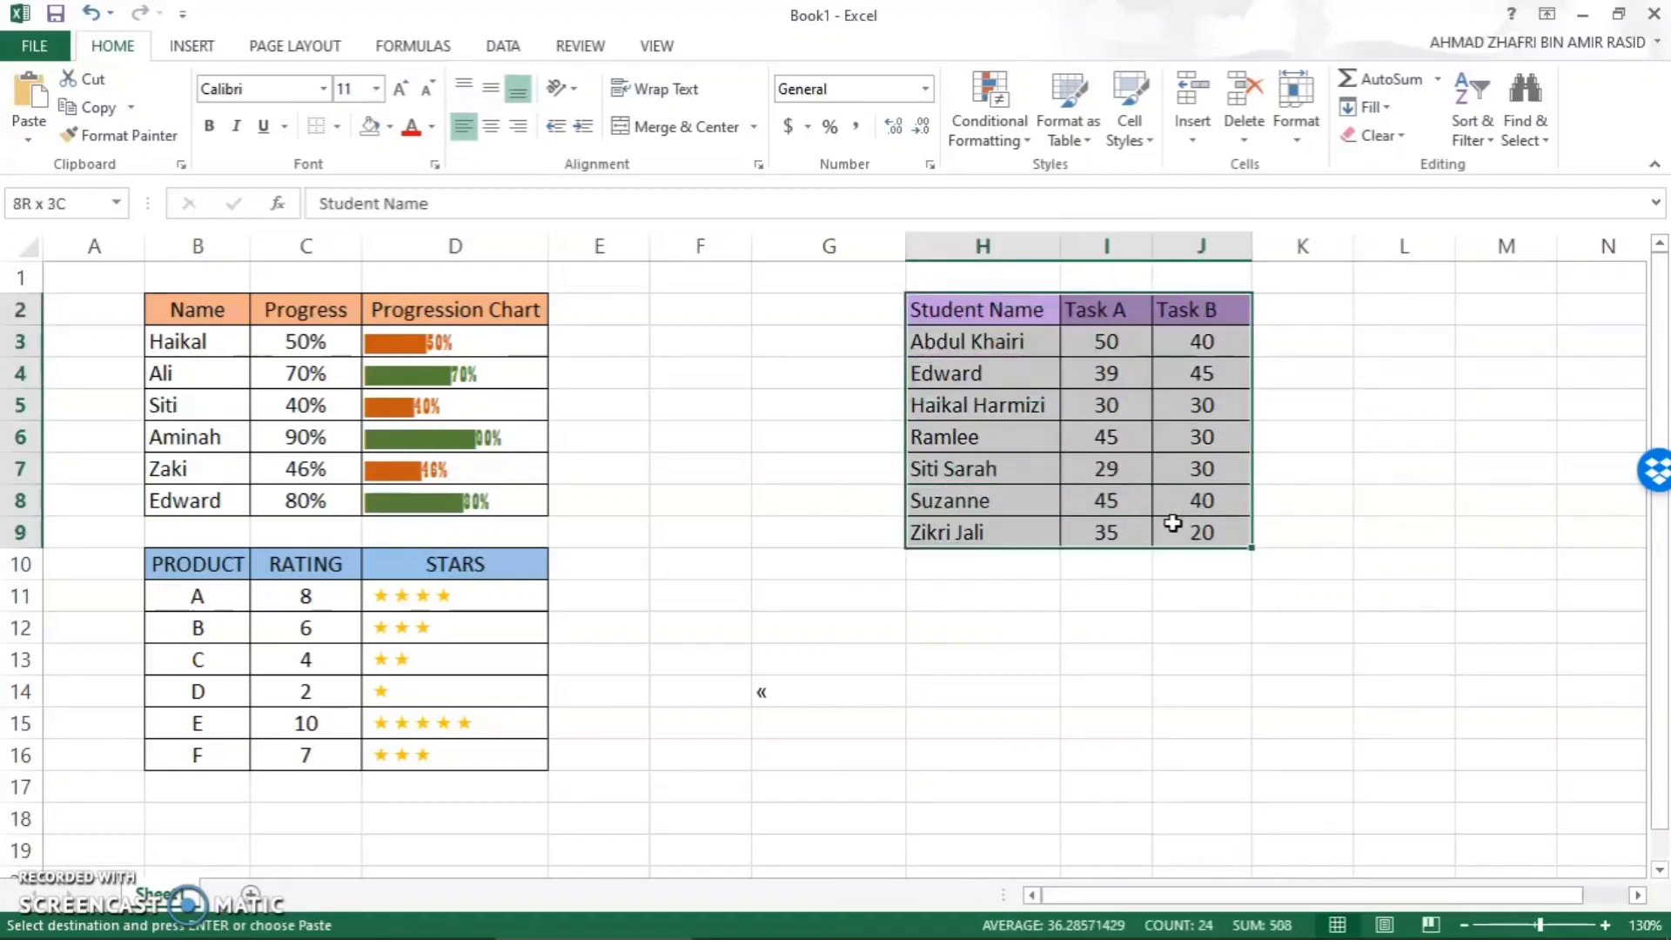
left_click(339, 128)
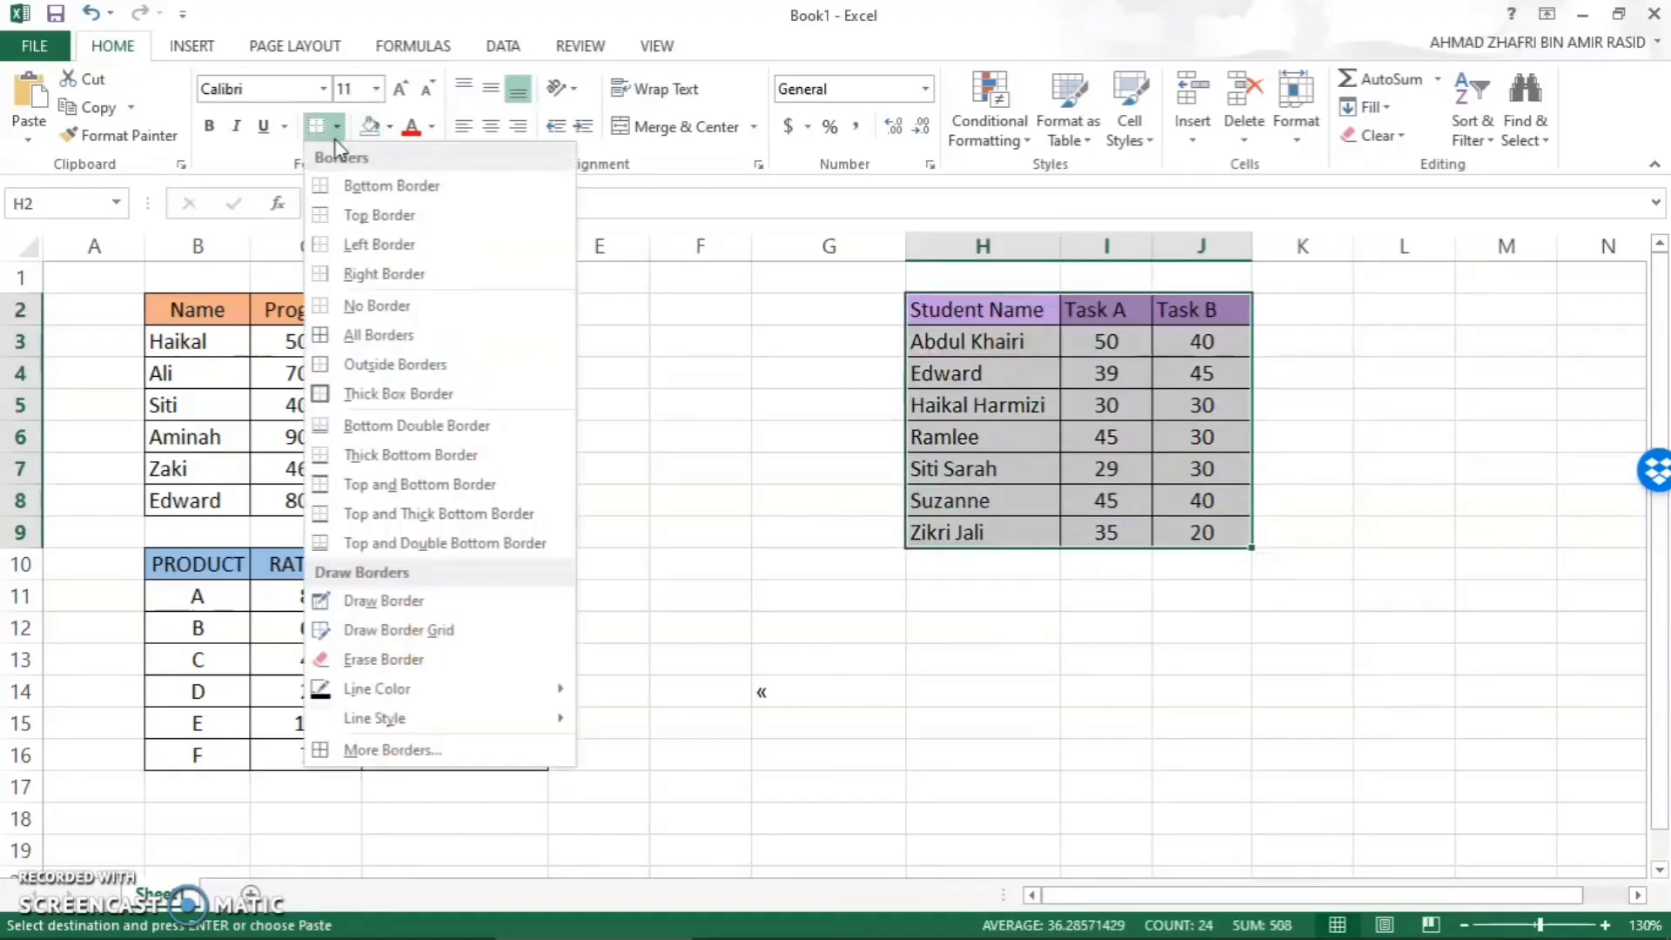
left_click(361, 336)
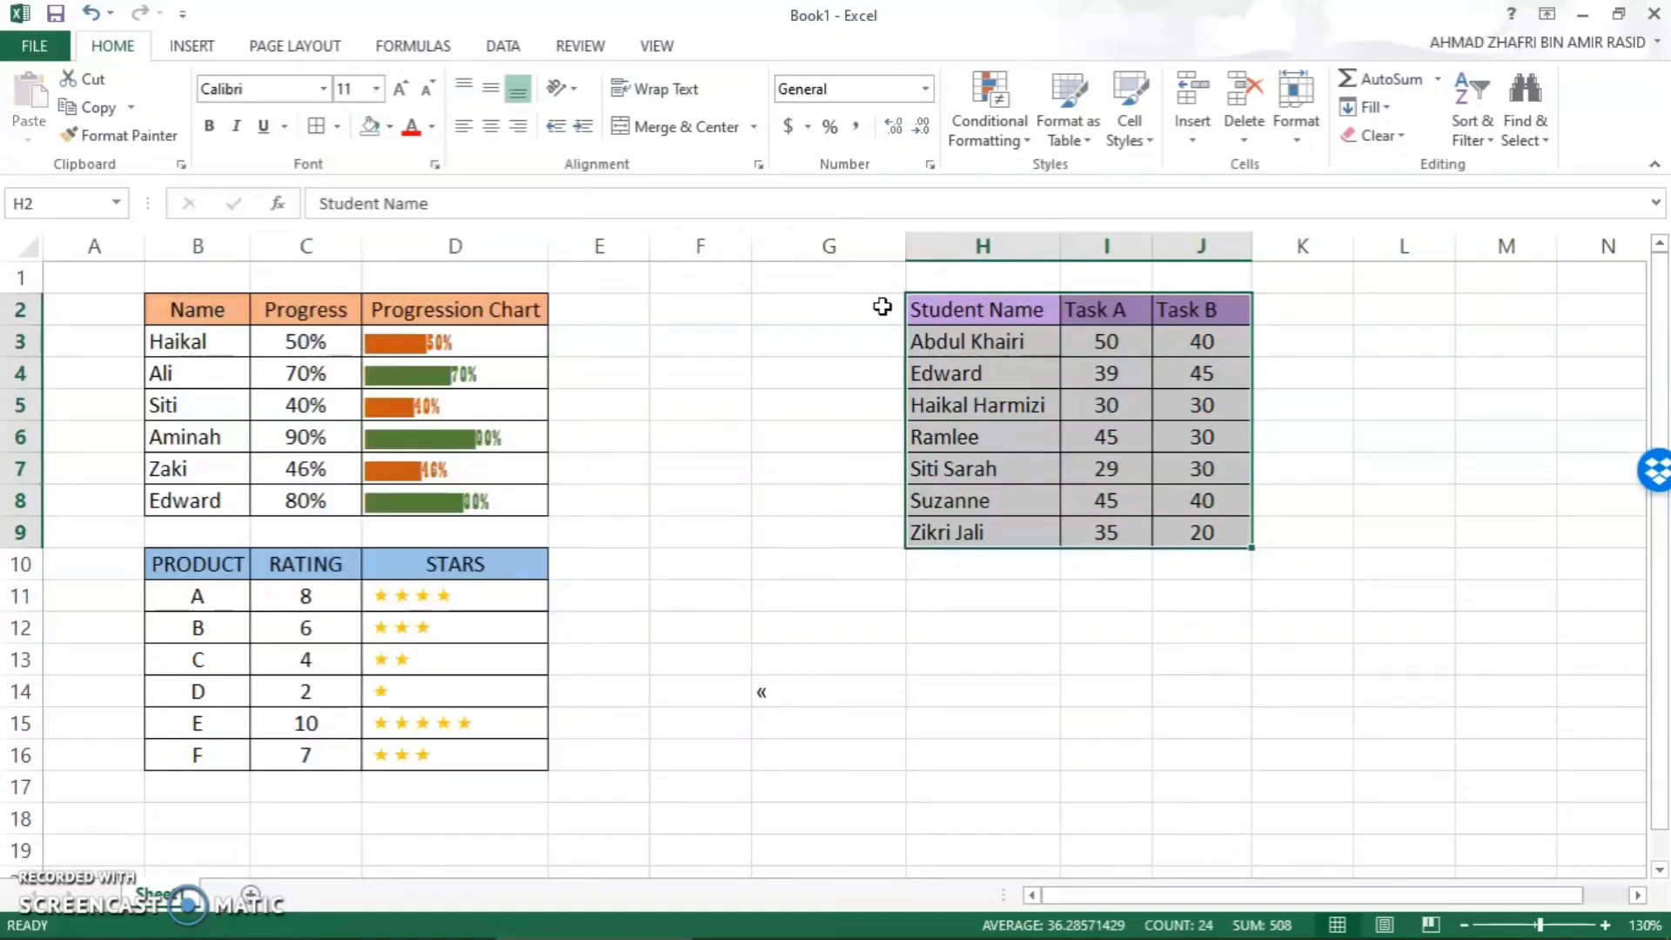
- Center the Student Name, Task A and Task B headers in H2:J2
left_click(914, 308)
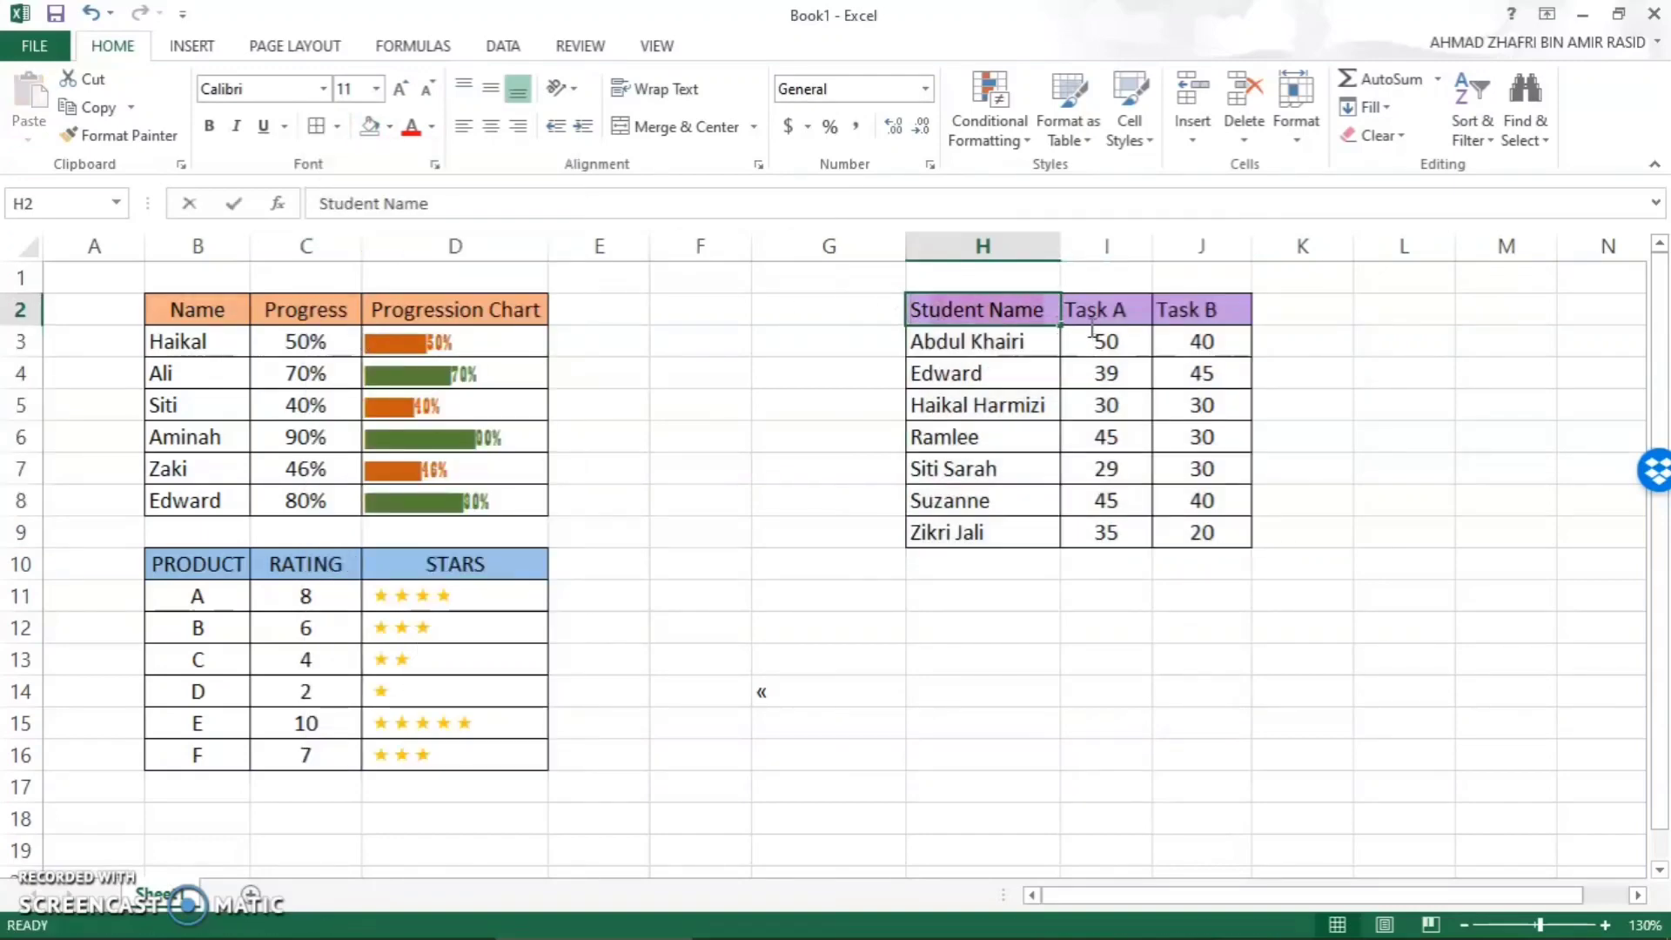
left_click_drag(1093, 329, 1075, 327)
left_click(1051, 313)
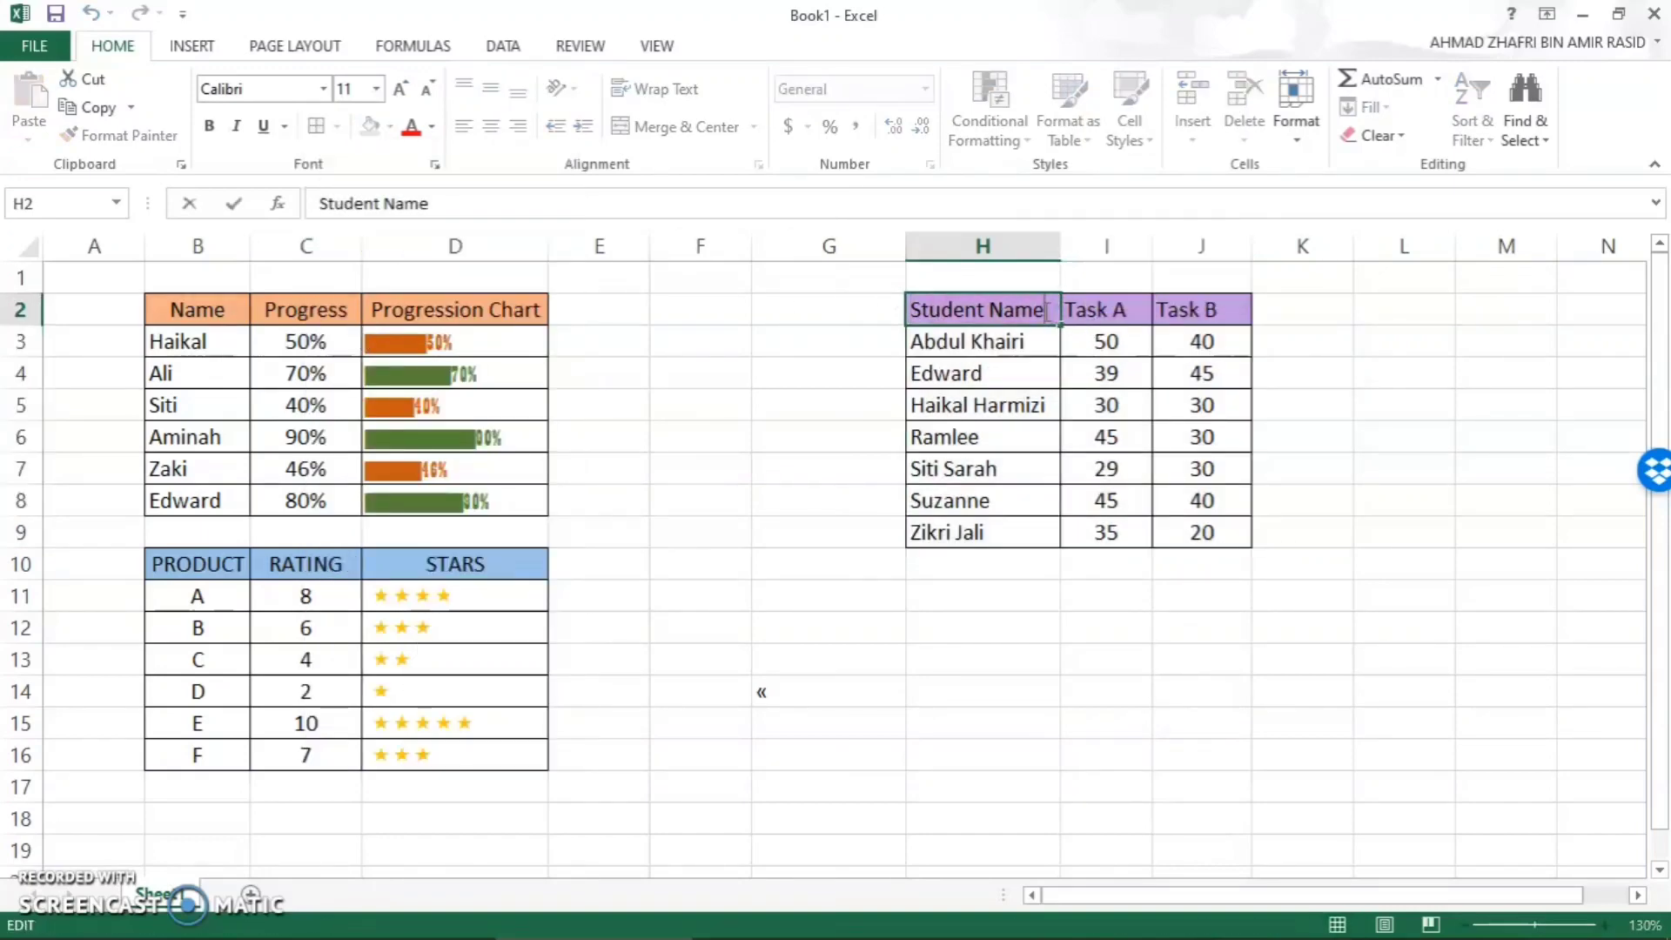
left_click(863, 310)
left_click_drag(917, 313, 1186, 309)
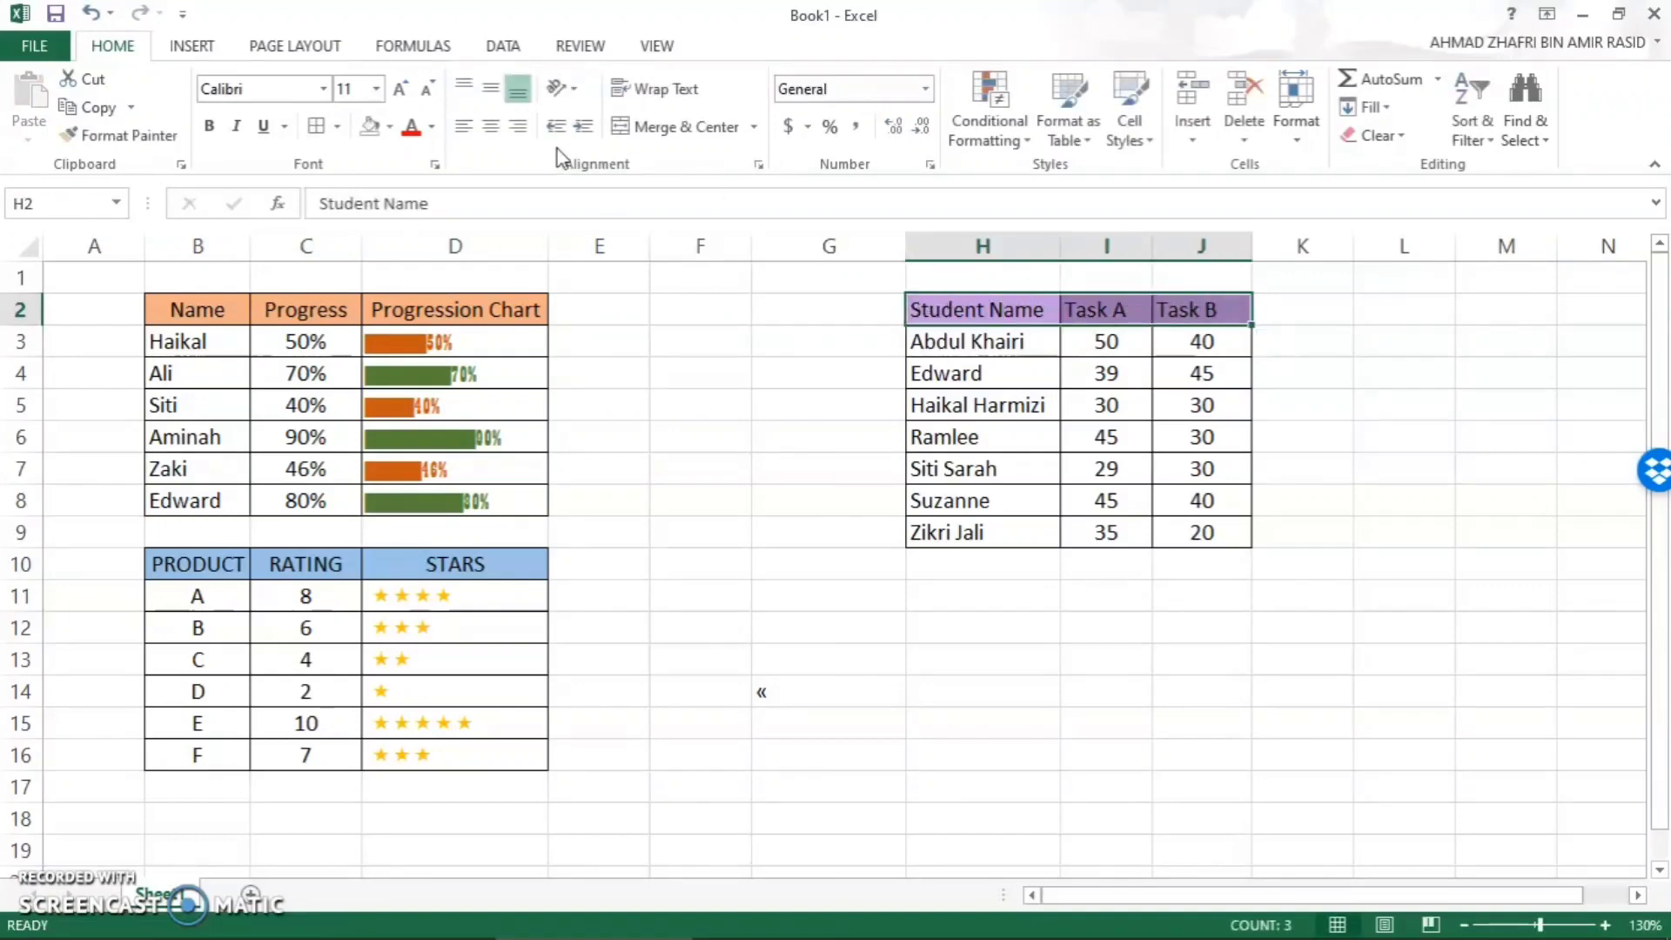
left_click(493, 137)
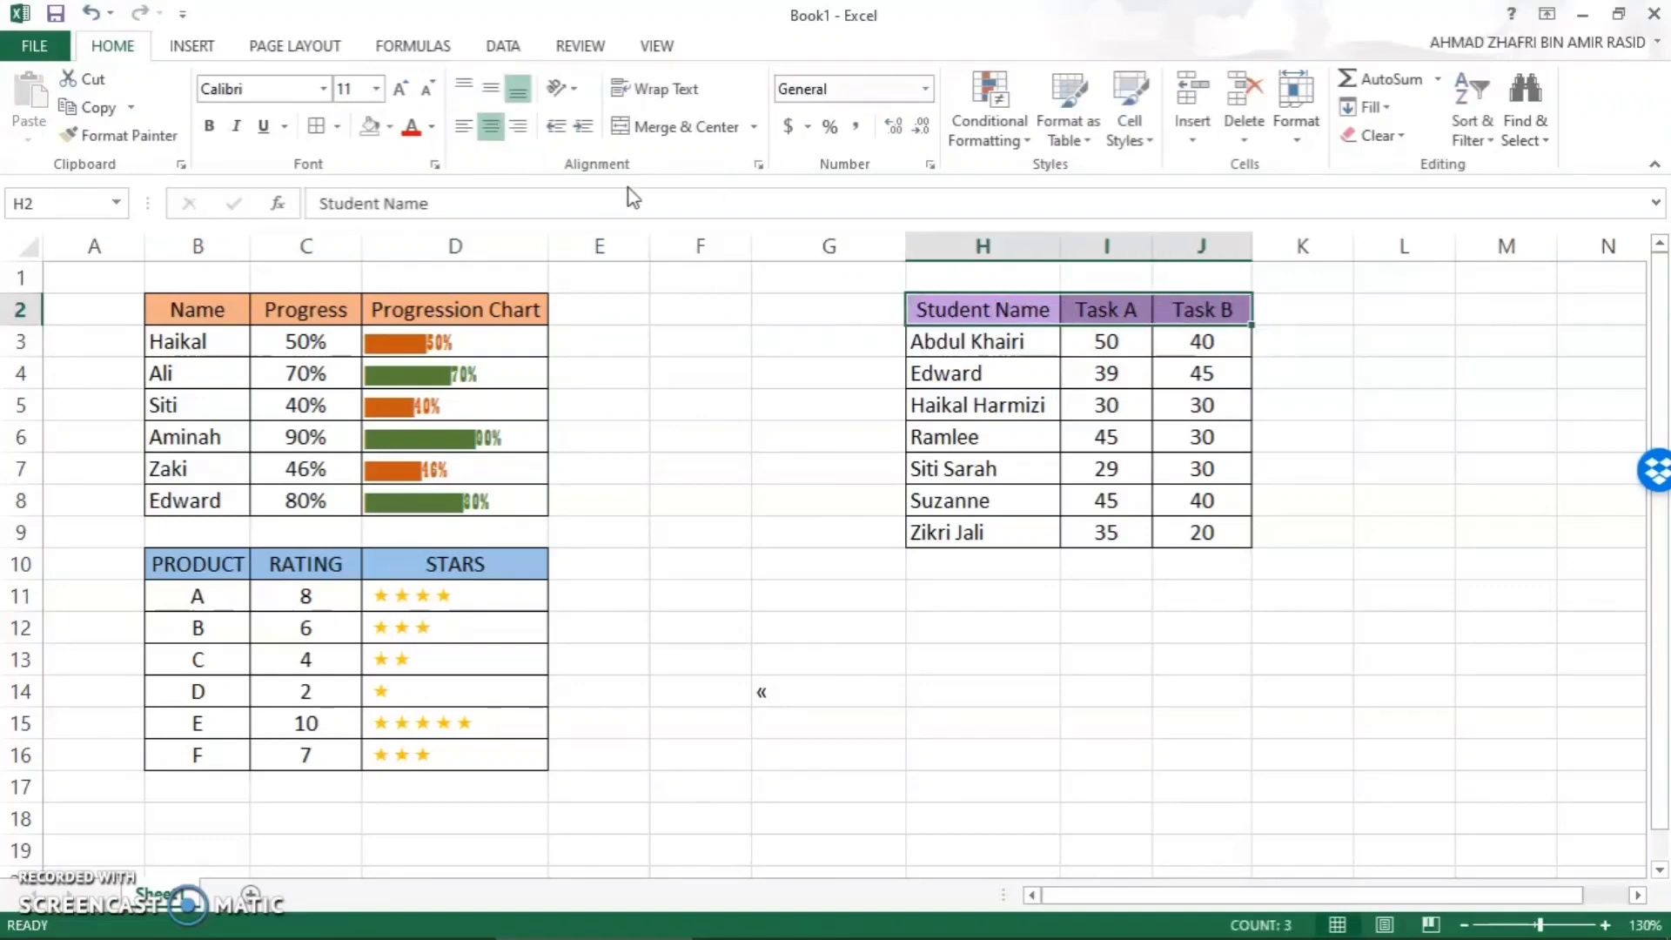
- Enter Total Score as a new column header in K2, beside Task B
left_click(1313, 310)
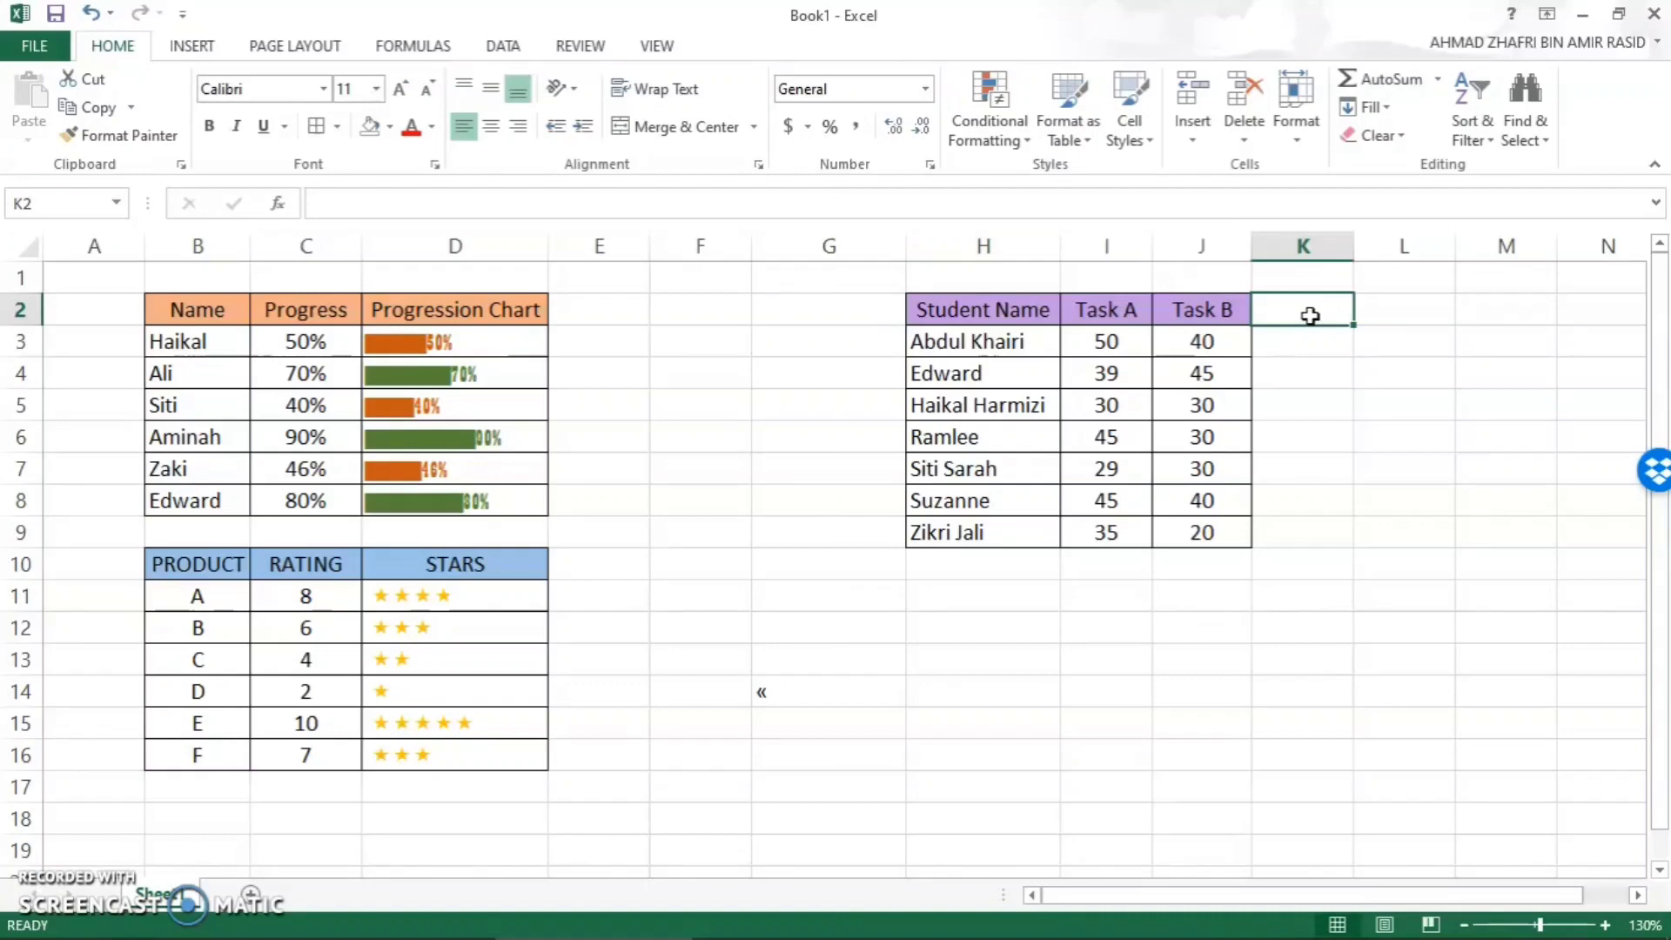
double_click(1311, 316)
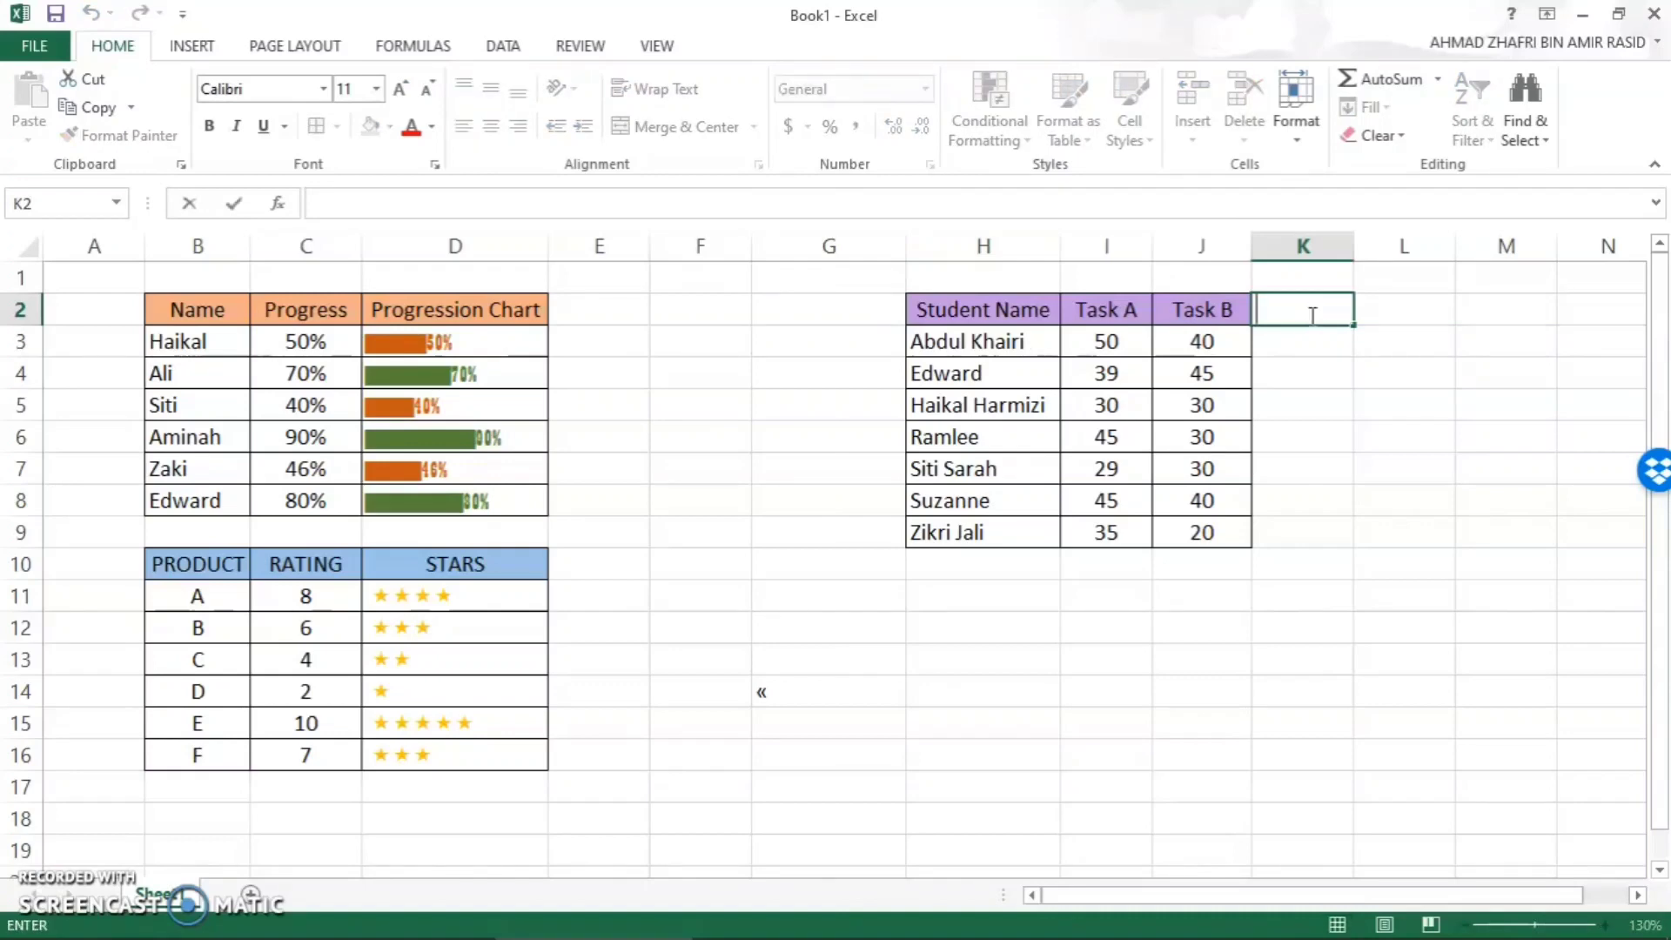
type("T")
key("Caps_Lock")
type("o")
key("Caps_Lock")
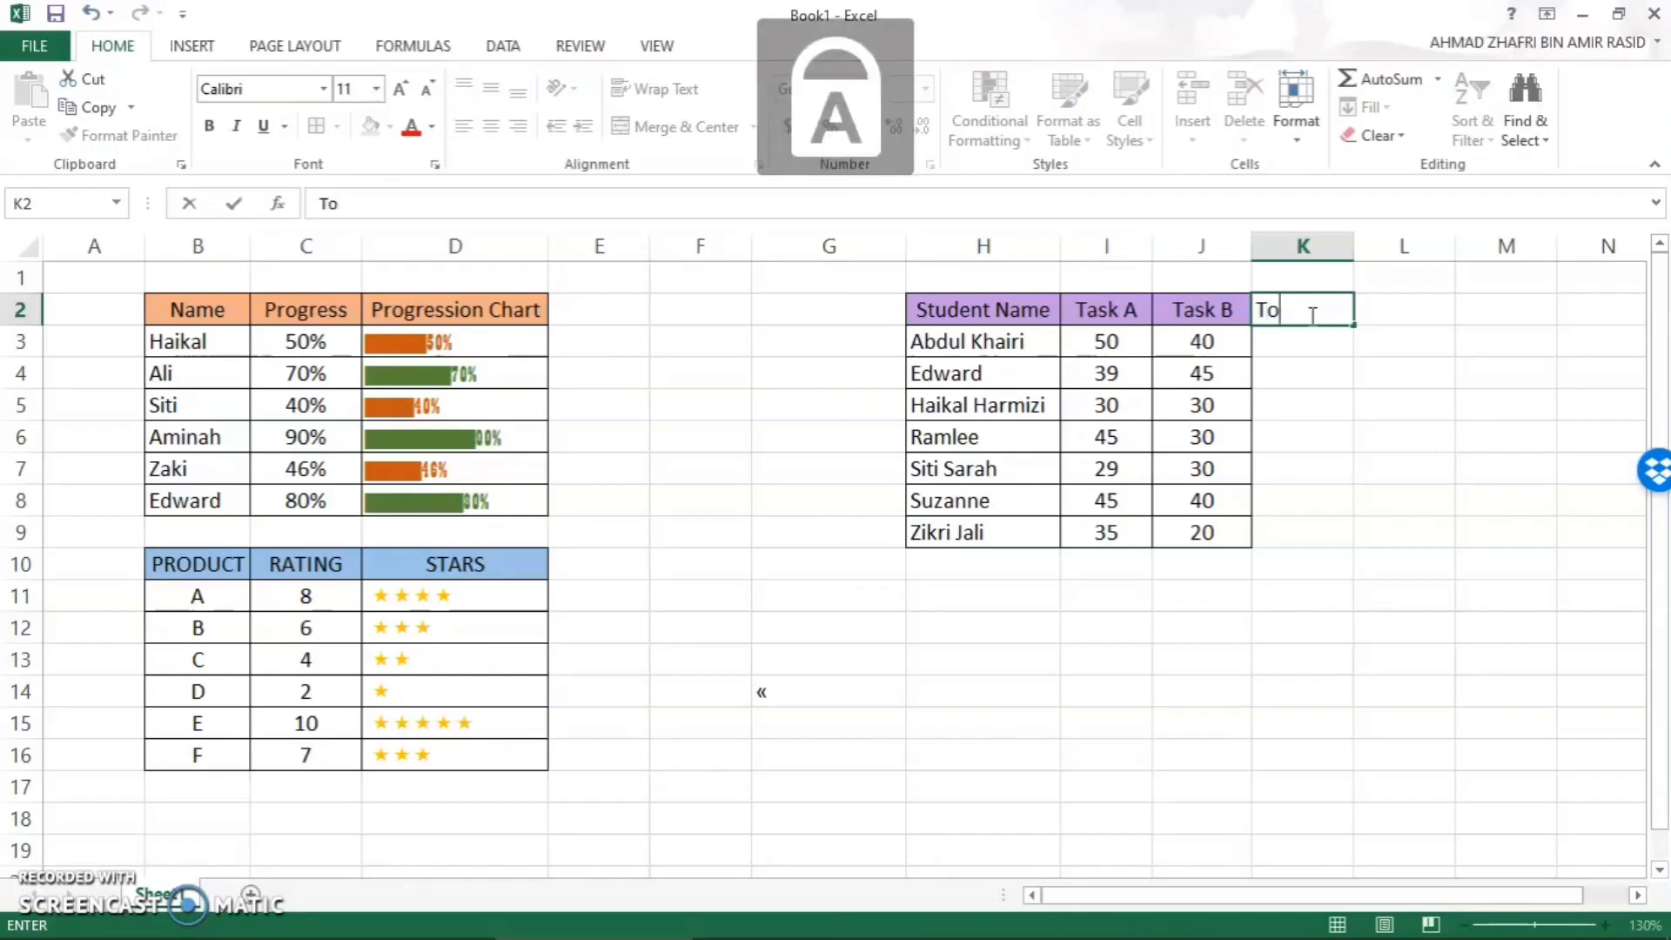
type("TA")
key("BackSpace")
key("BackSpace")
key("Caps_Lock")
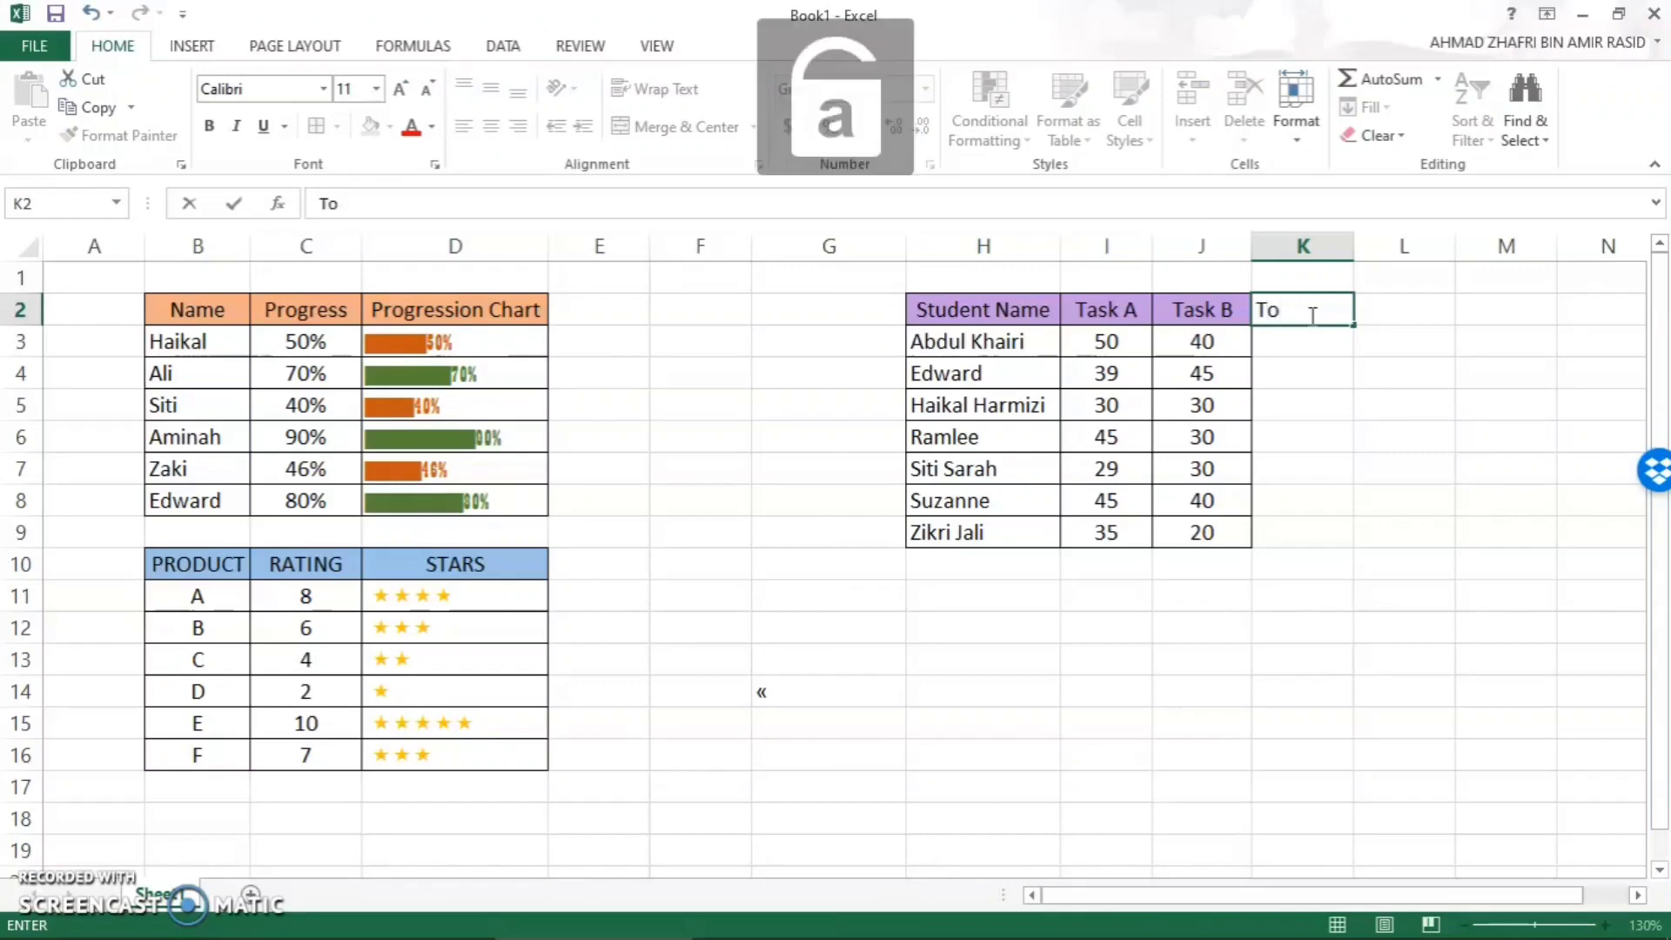
type("tal")
key("Caps_Lock")
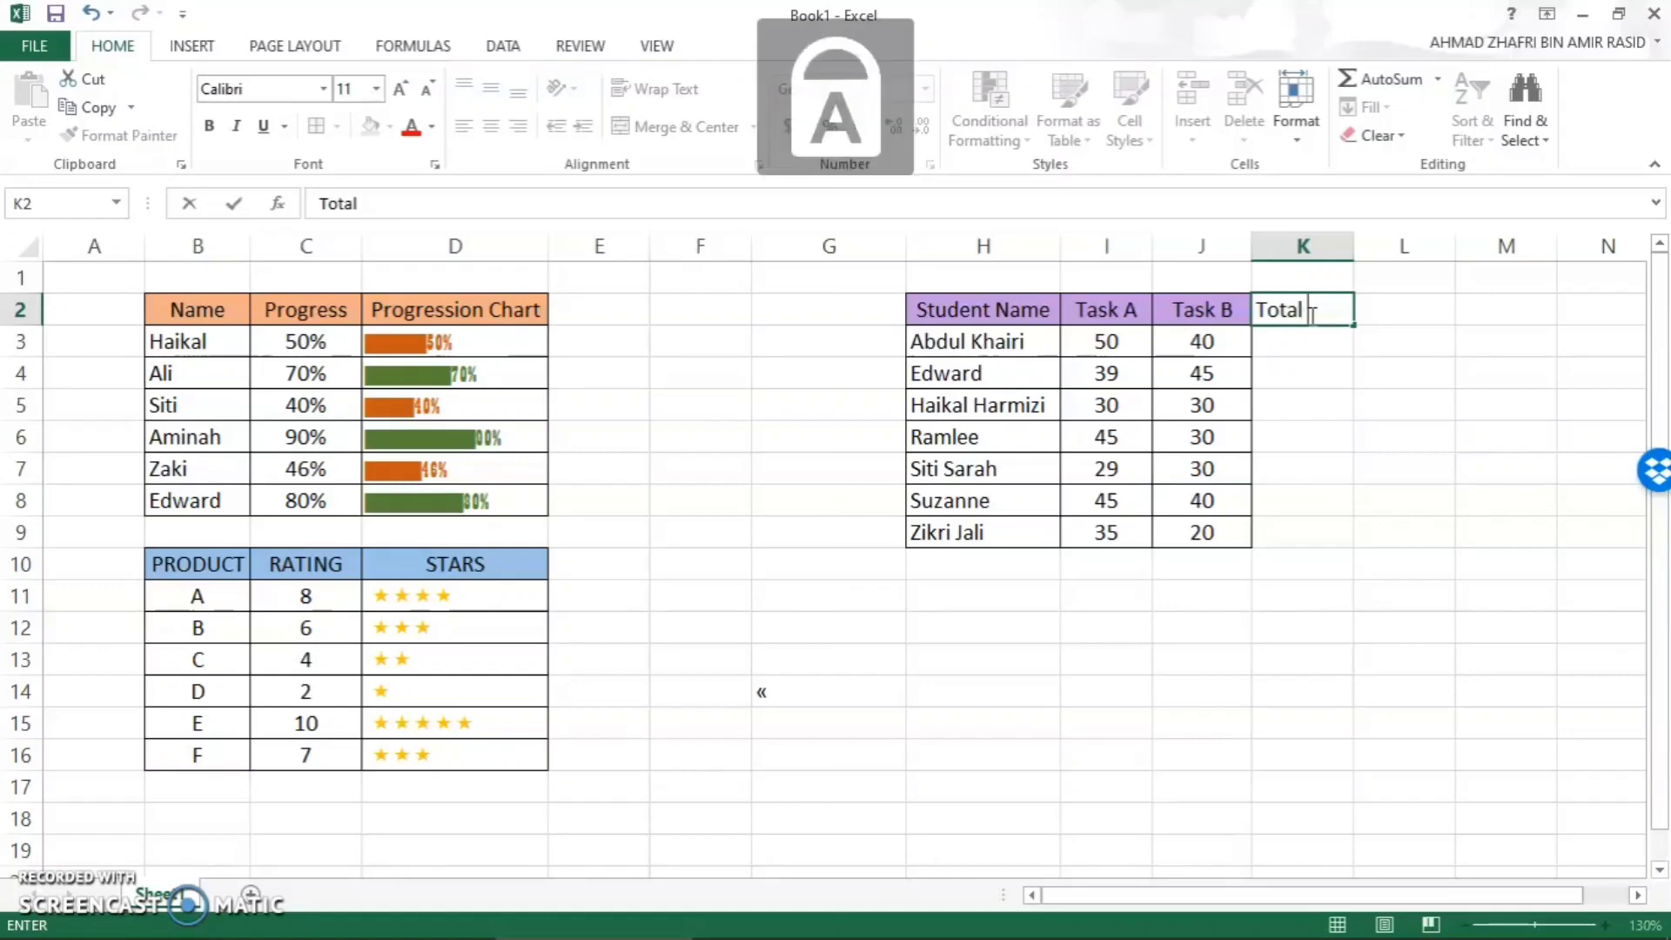
type("S")
key("Caps_Lock")
type("core")
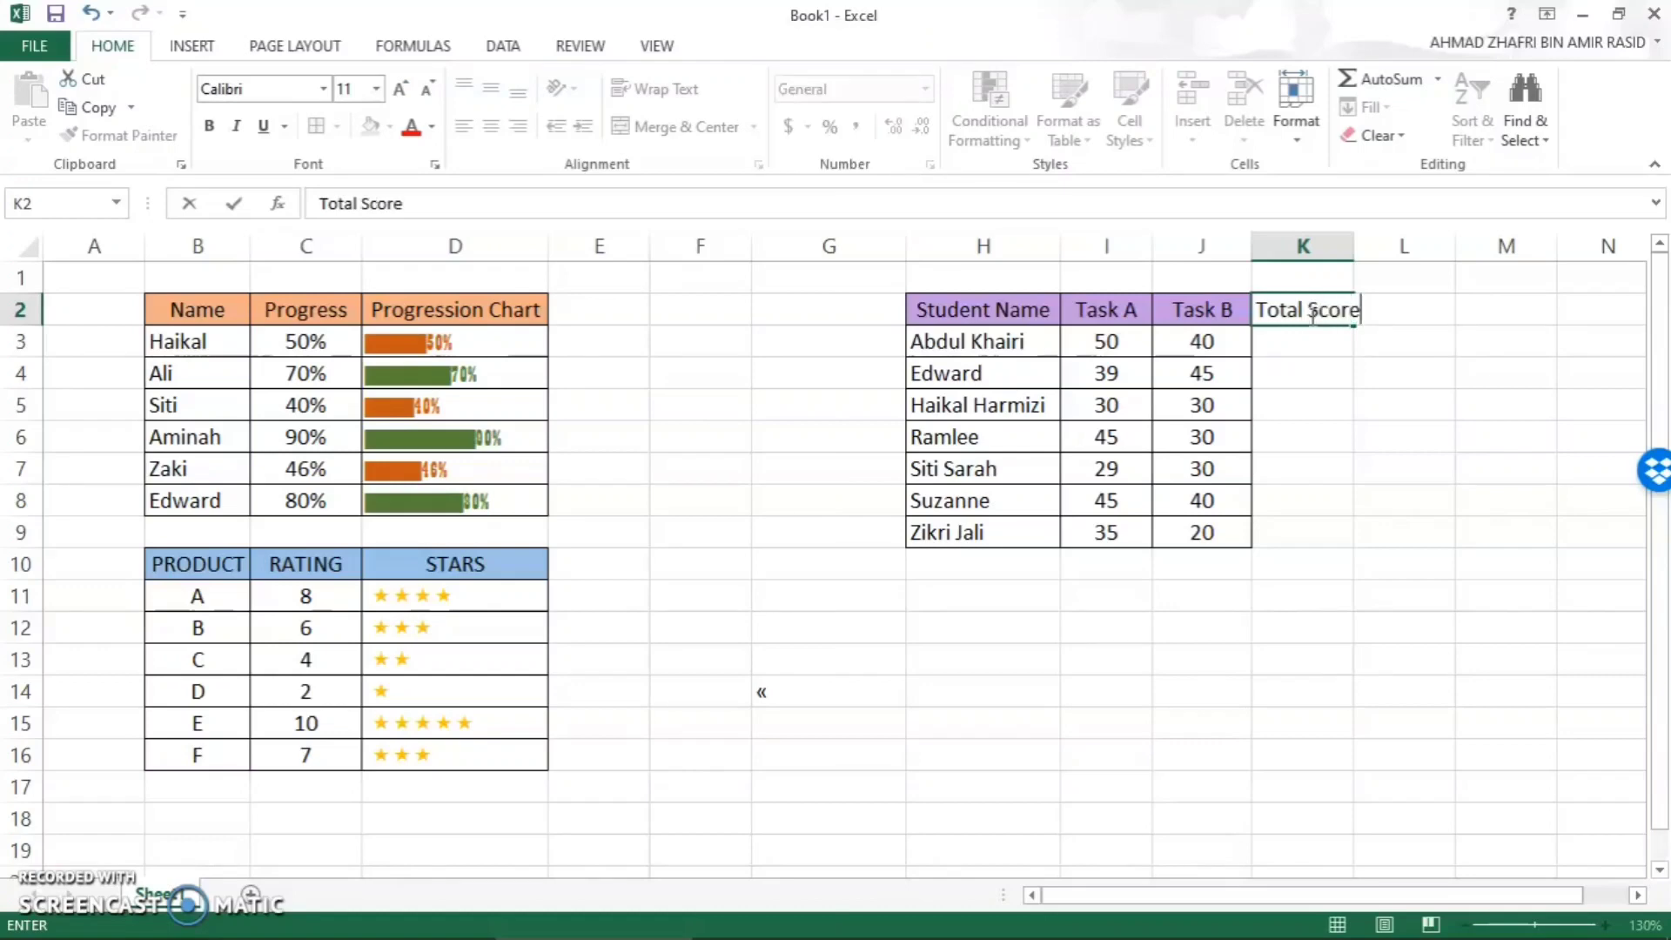
left_click(1310, 350)
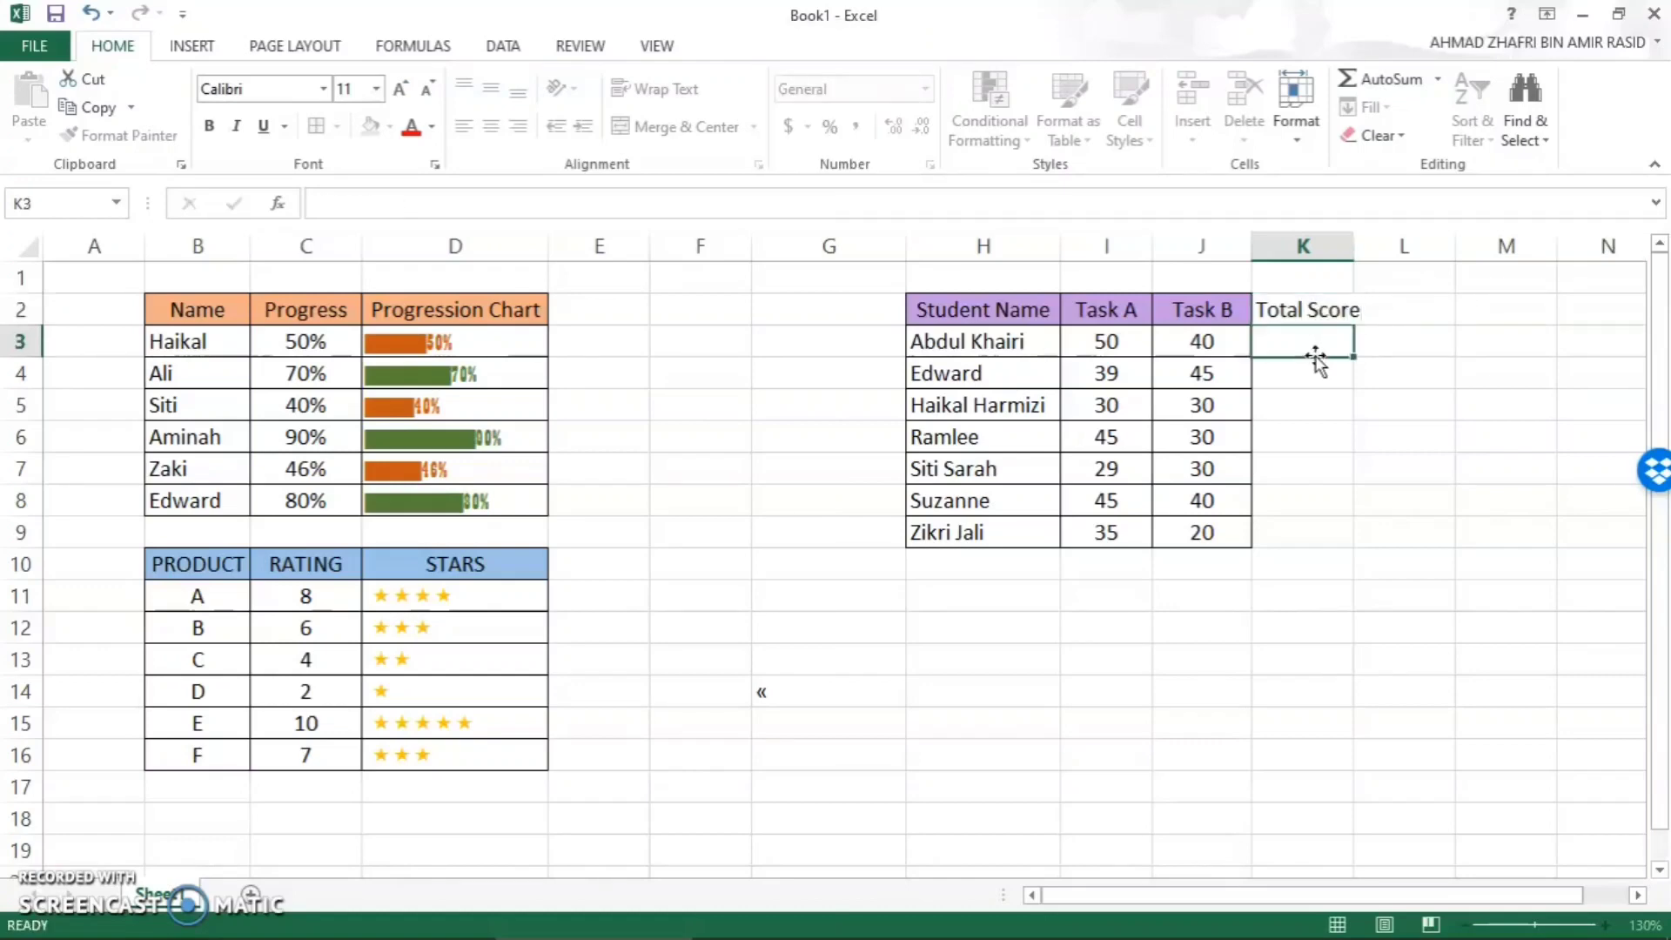
- Apply all borders to the Total Score column in K2:K9
left_click_drag(1291, 314, 1332, 533)
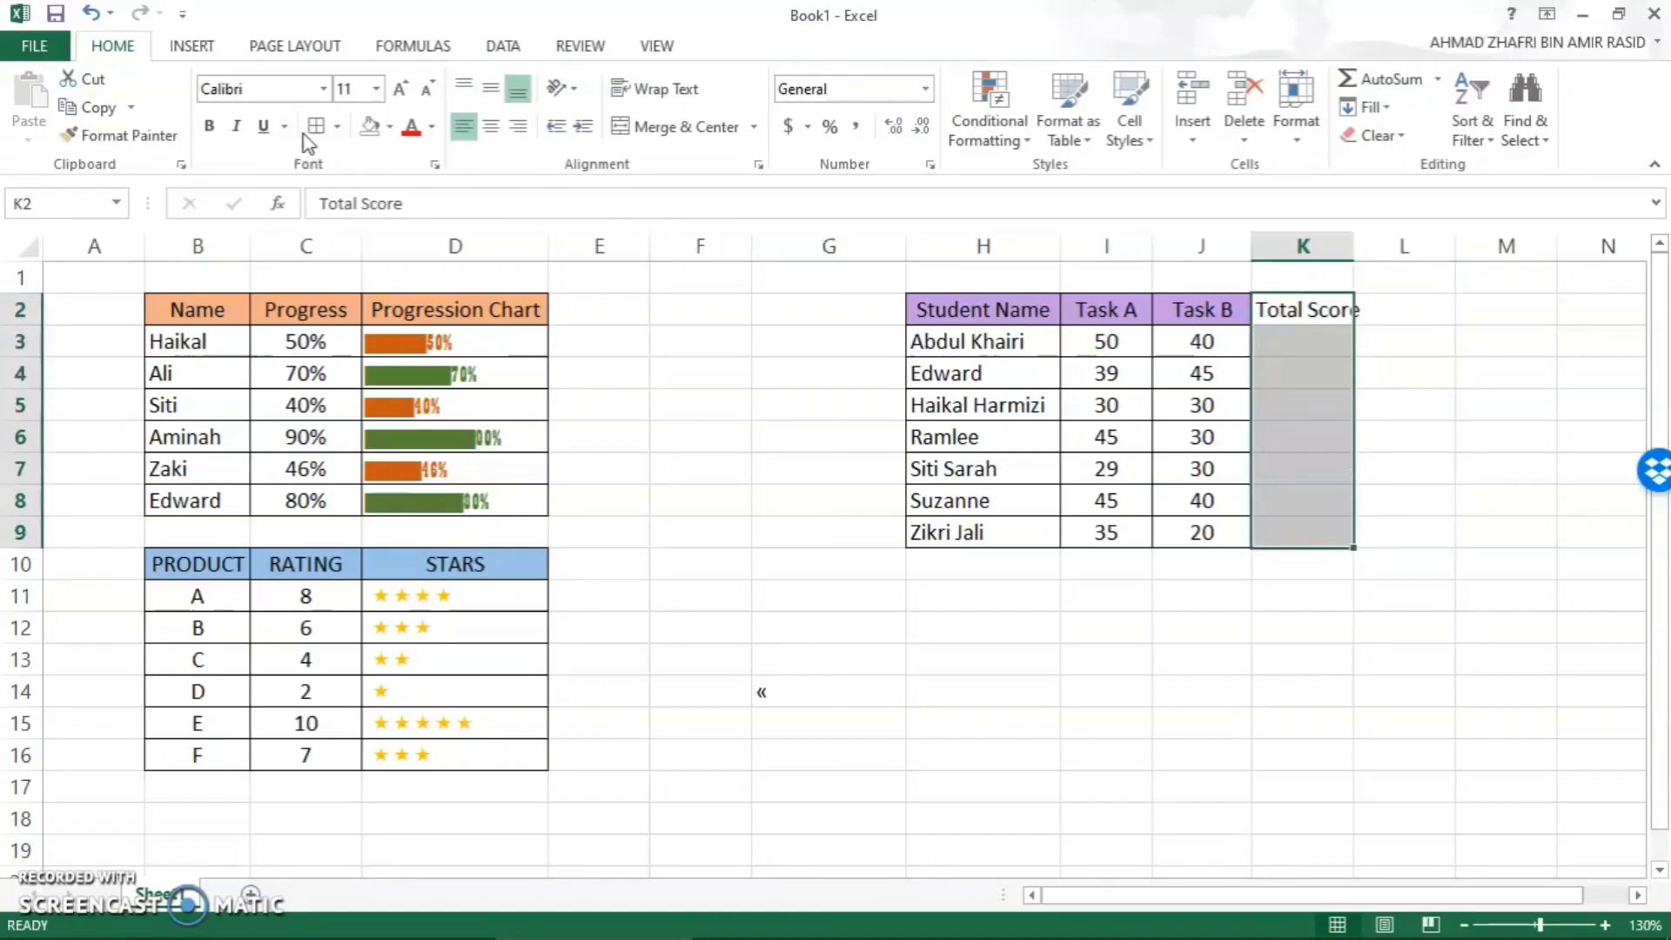
left_click(1330, 320)
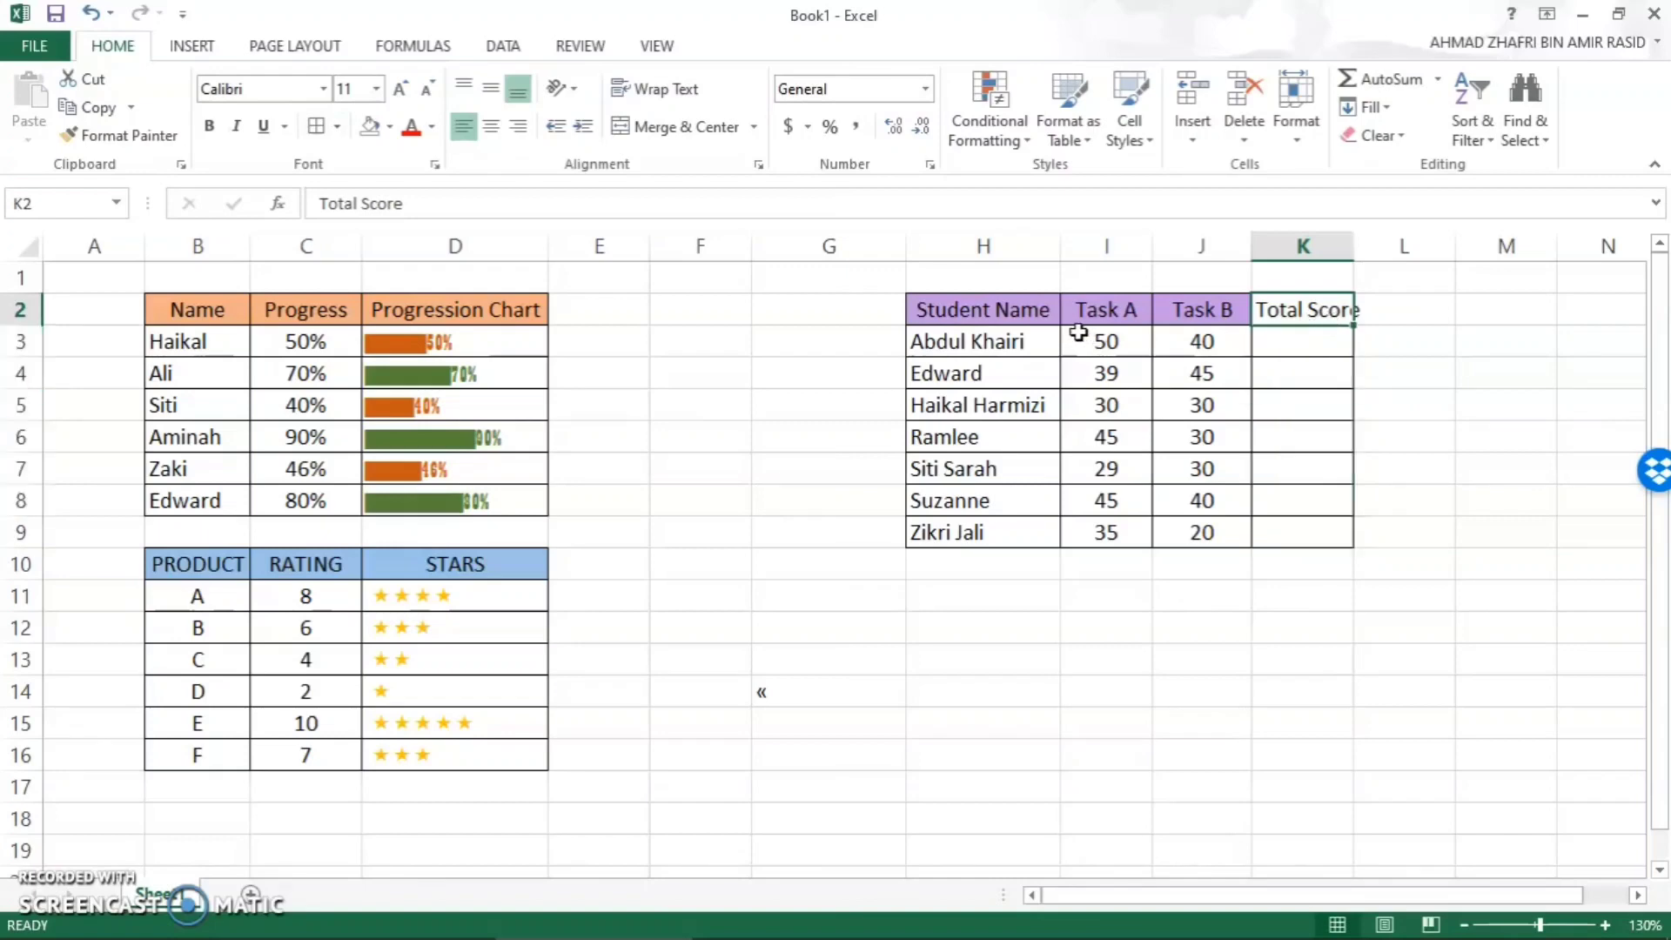
- Copy the Student Name header formatting onto K2 with Format Painter and AutoFit column K
left_click(1038, 309)
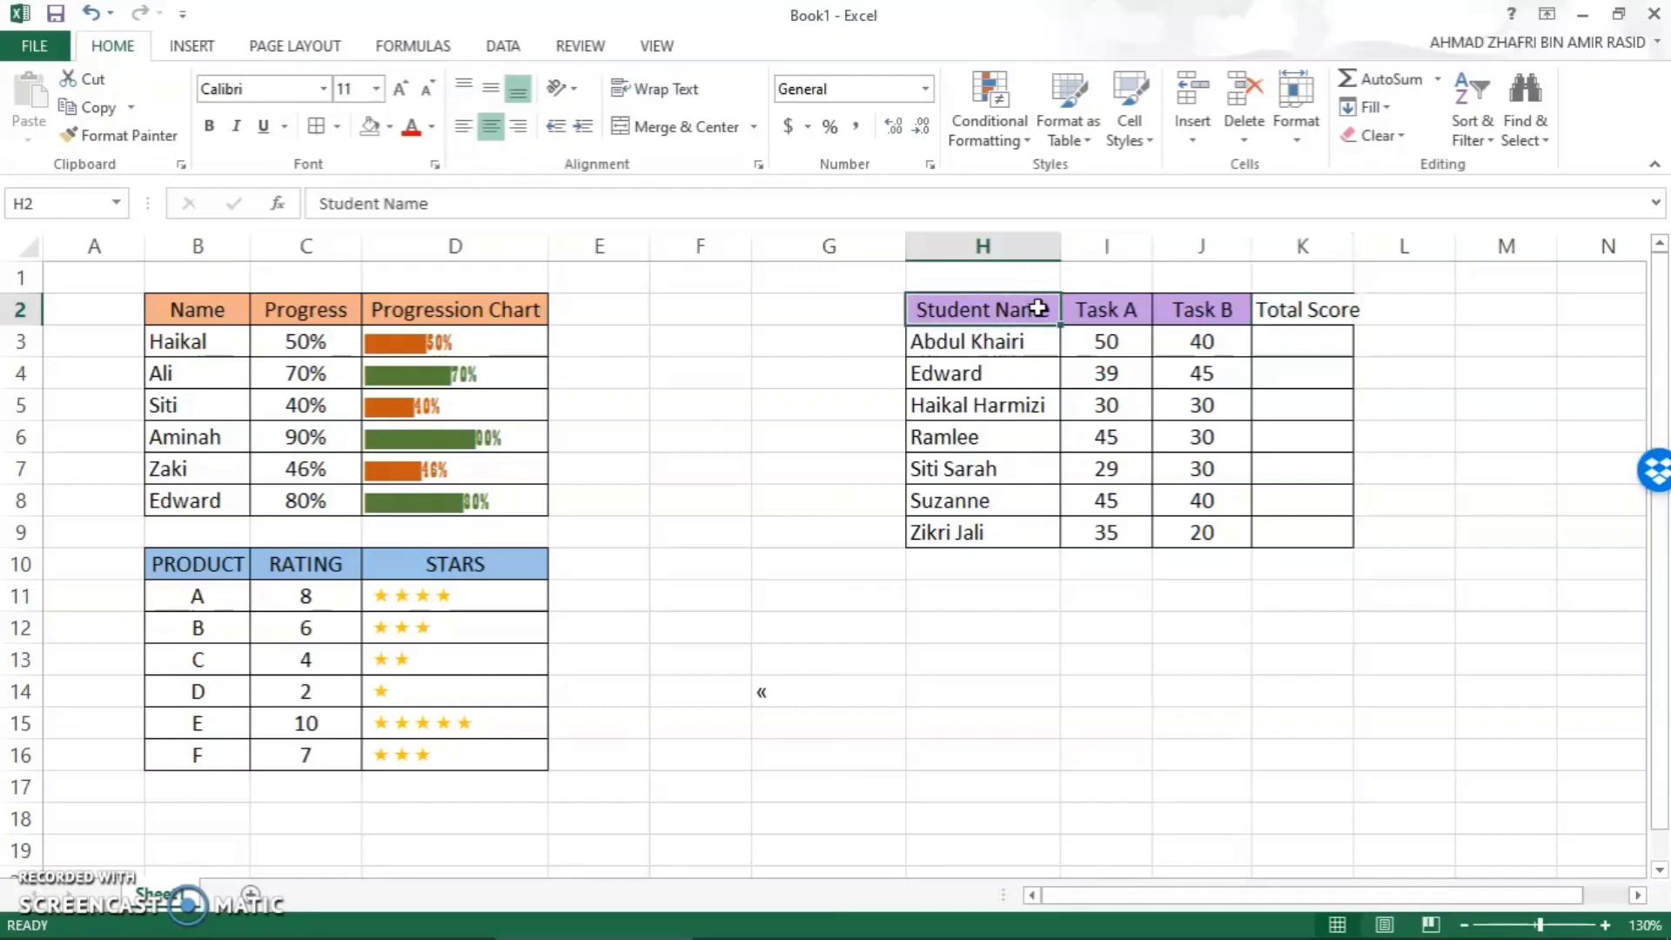
left_click(122, 135)
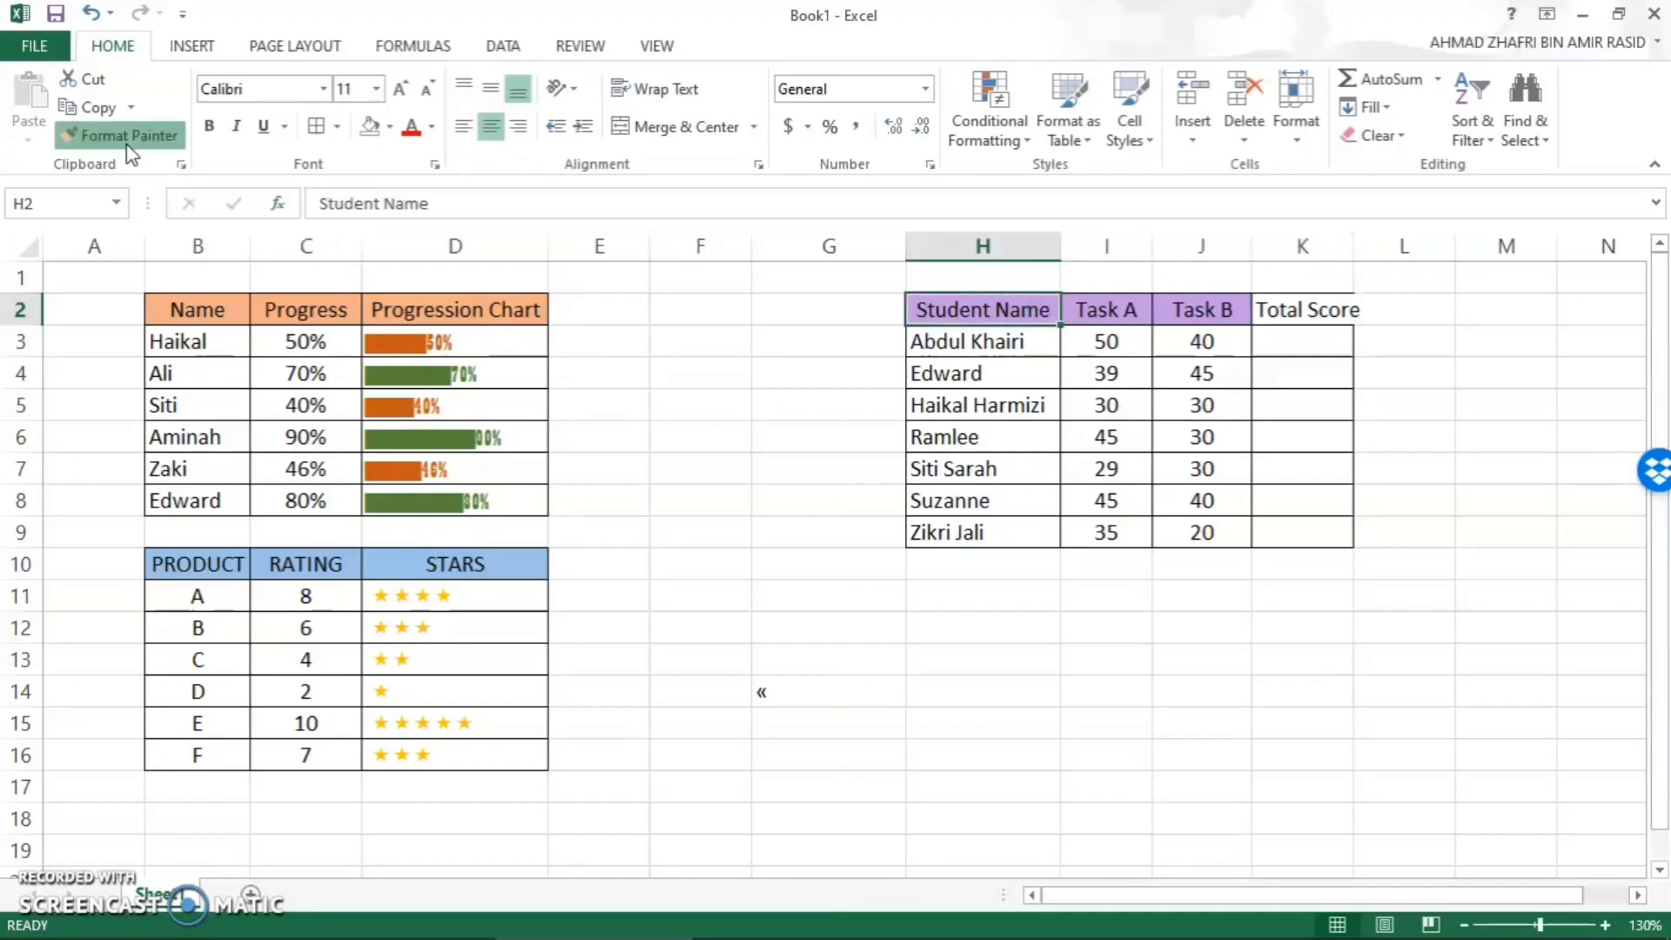
left_click(1306, 310)
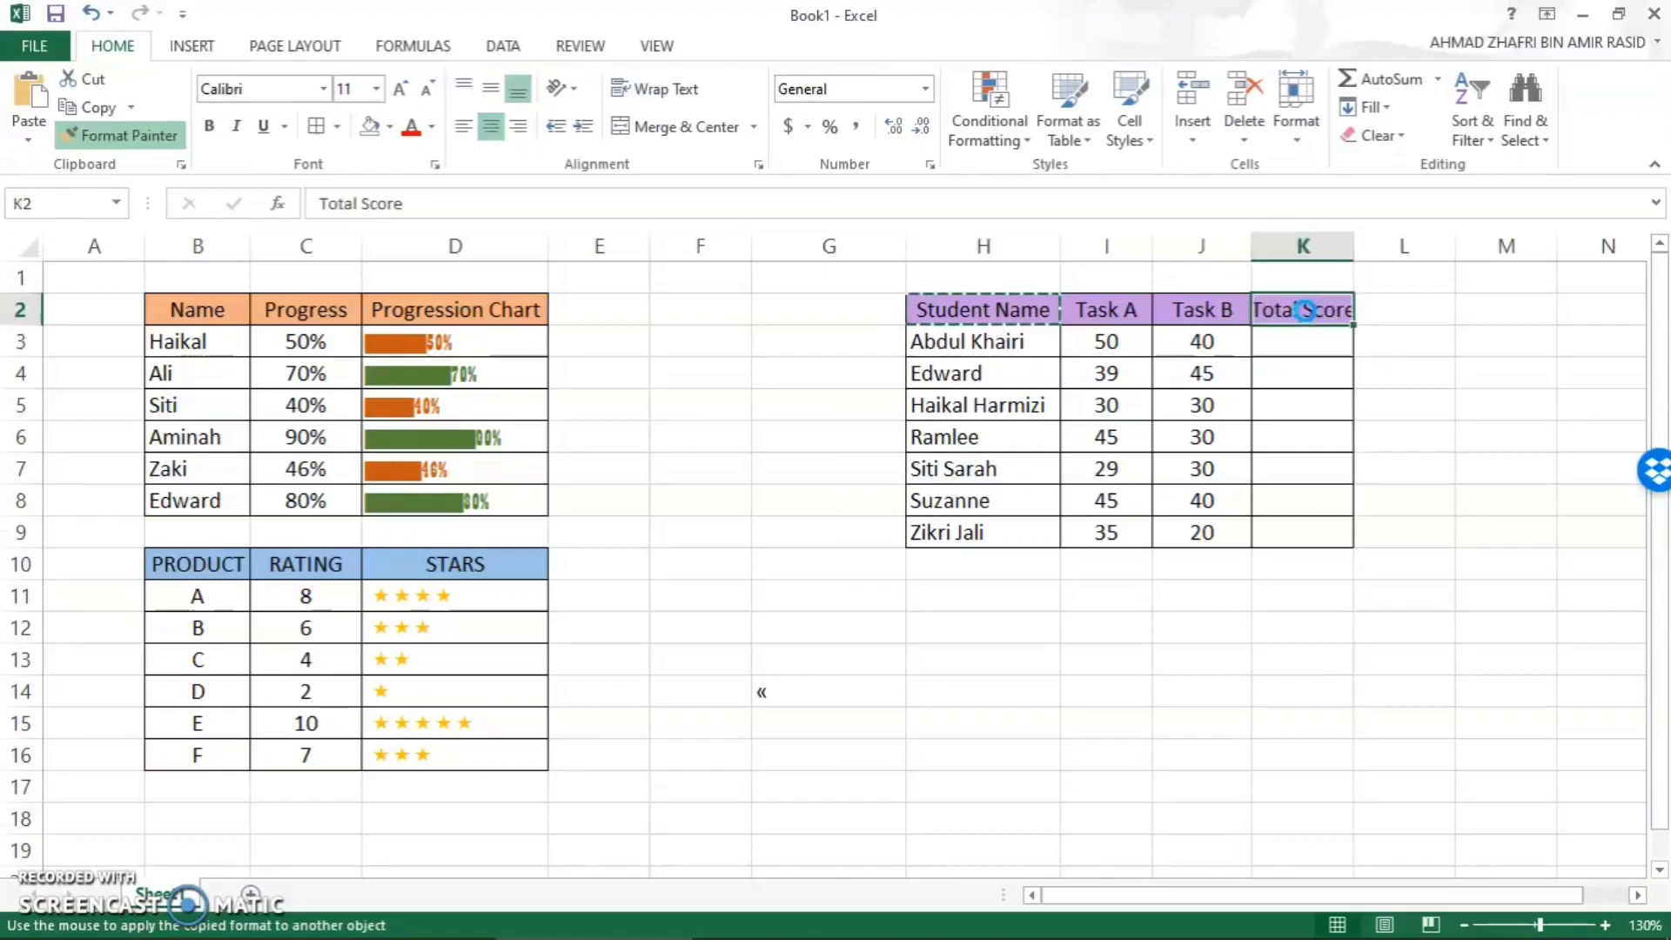
double_click(1352, 254)
- Enter =I3+J3 in K3 to total both tasks and fill it down to K9 in centered black Calibri
left_click(1342, 345)
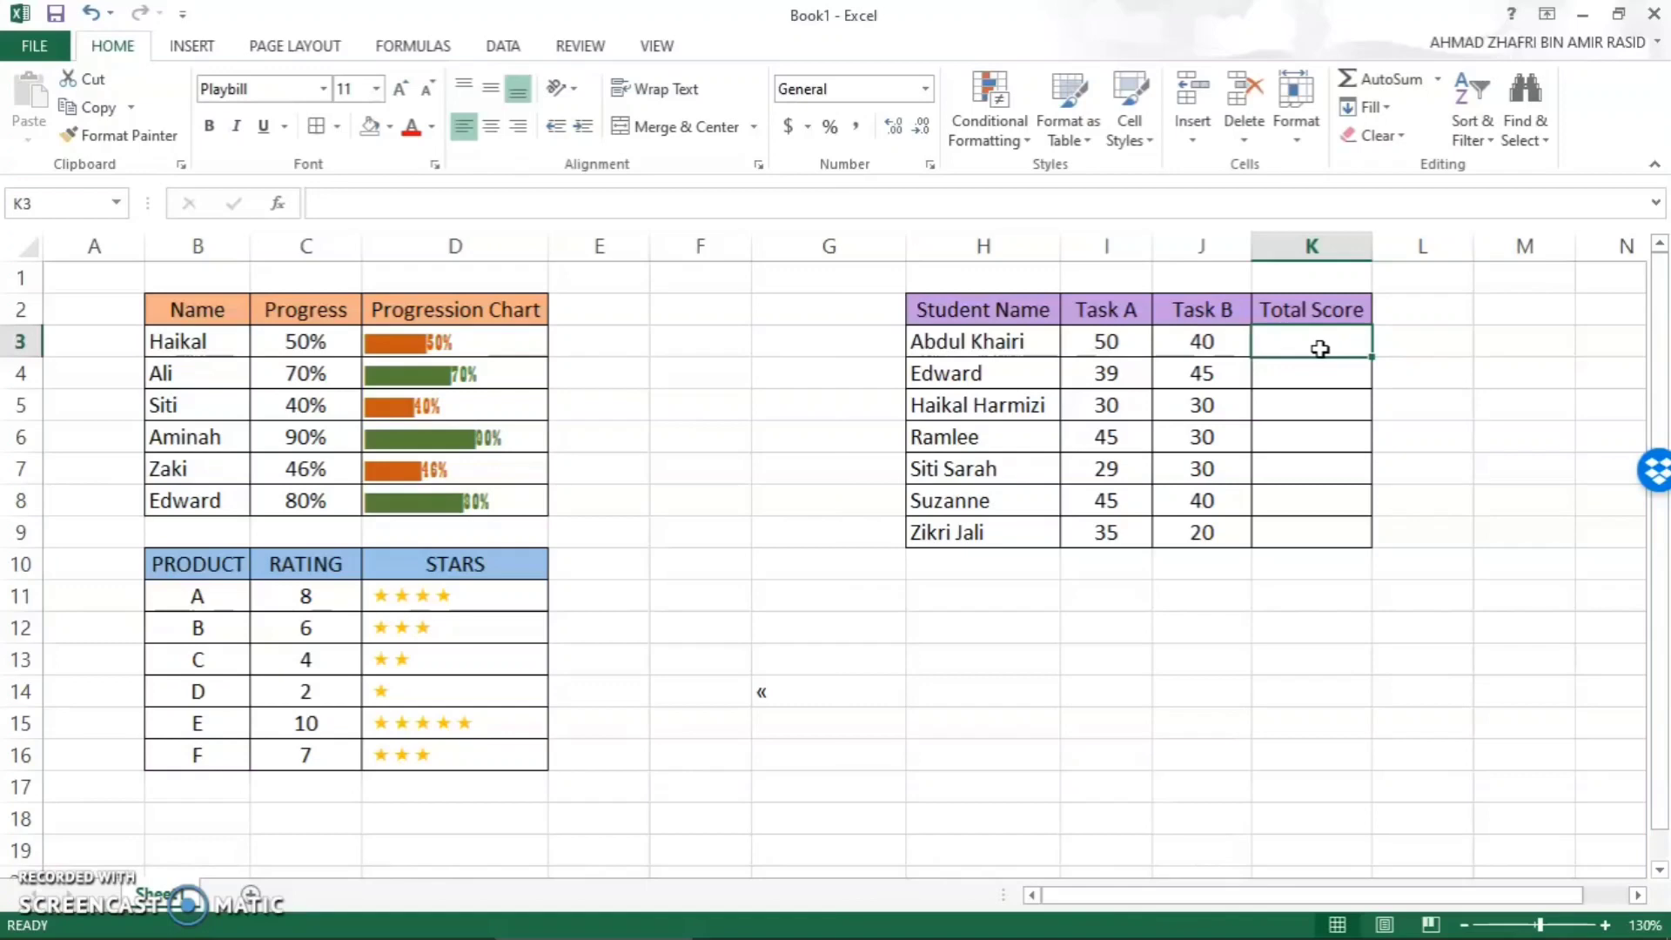
type("=")
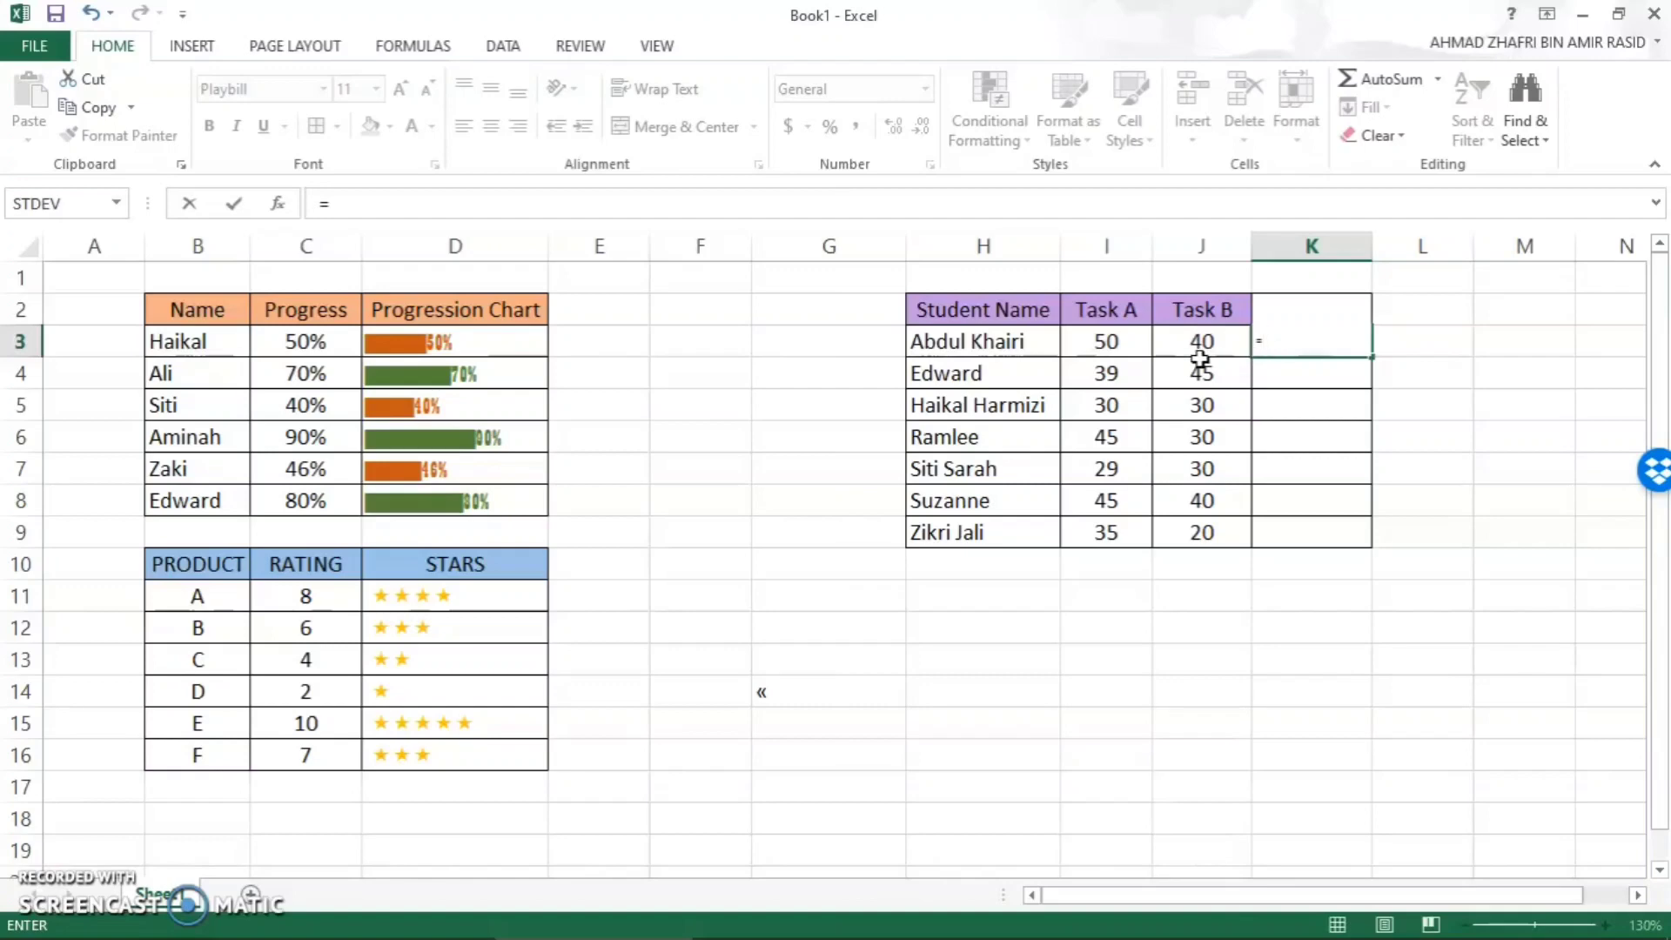
left_click(1127, 346)
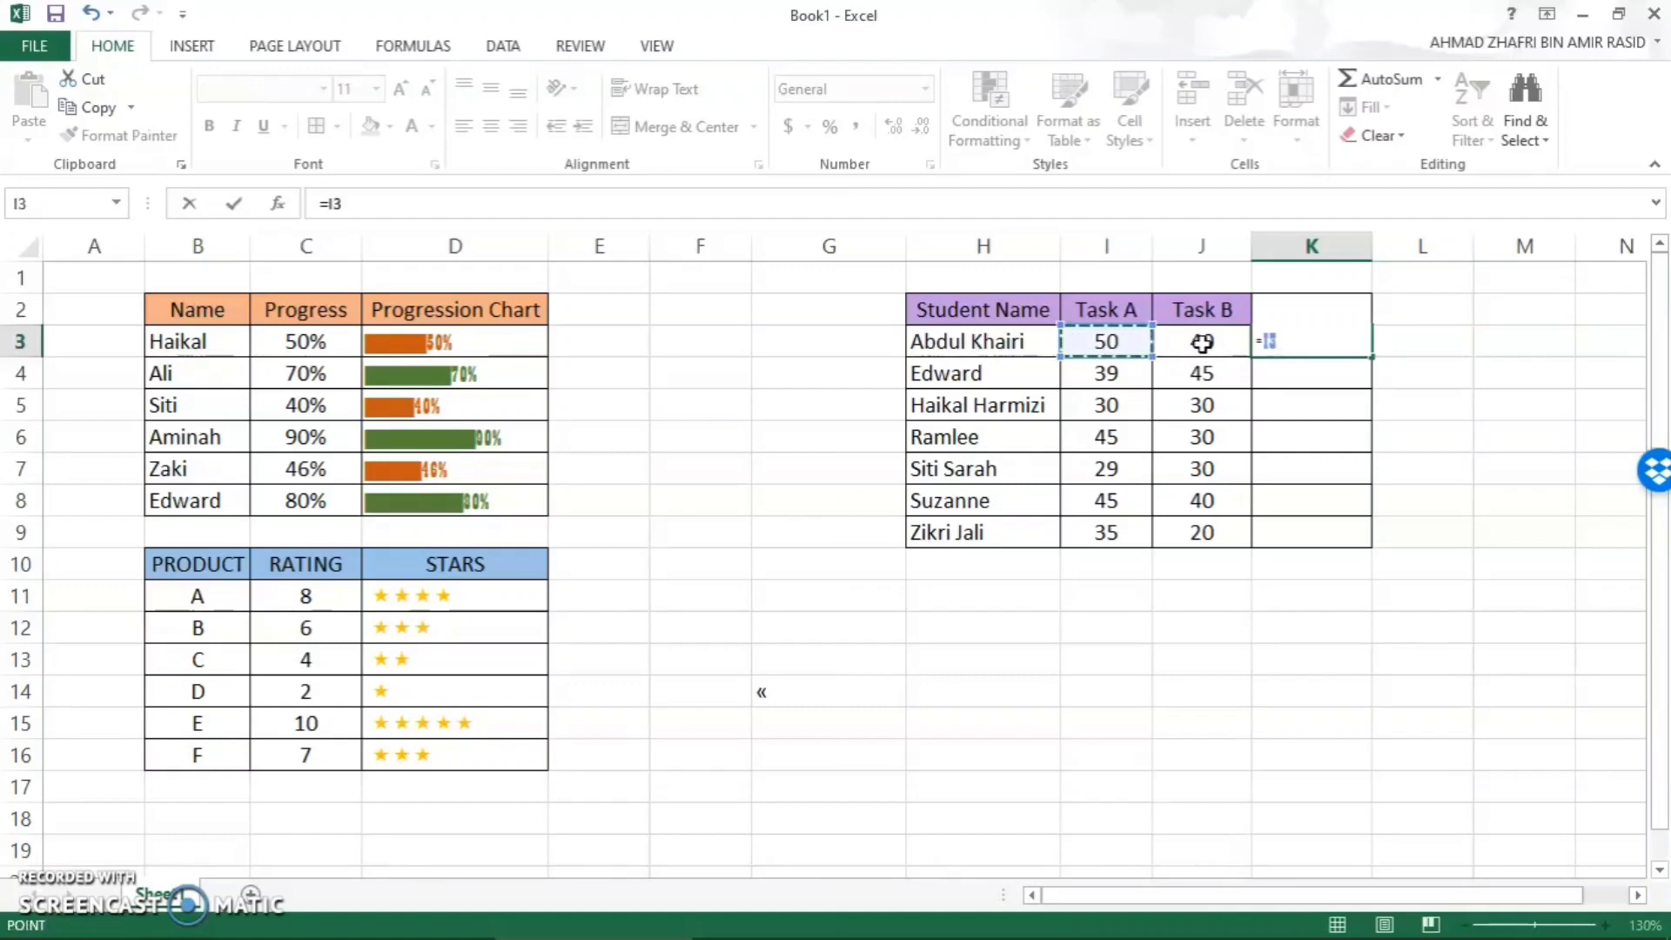
type("+")
left_click(1202, 343)
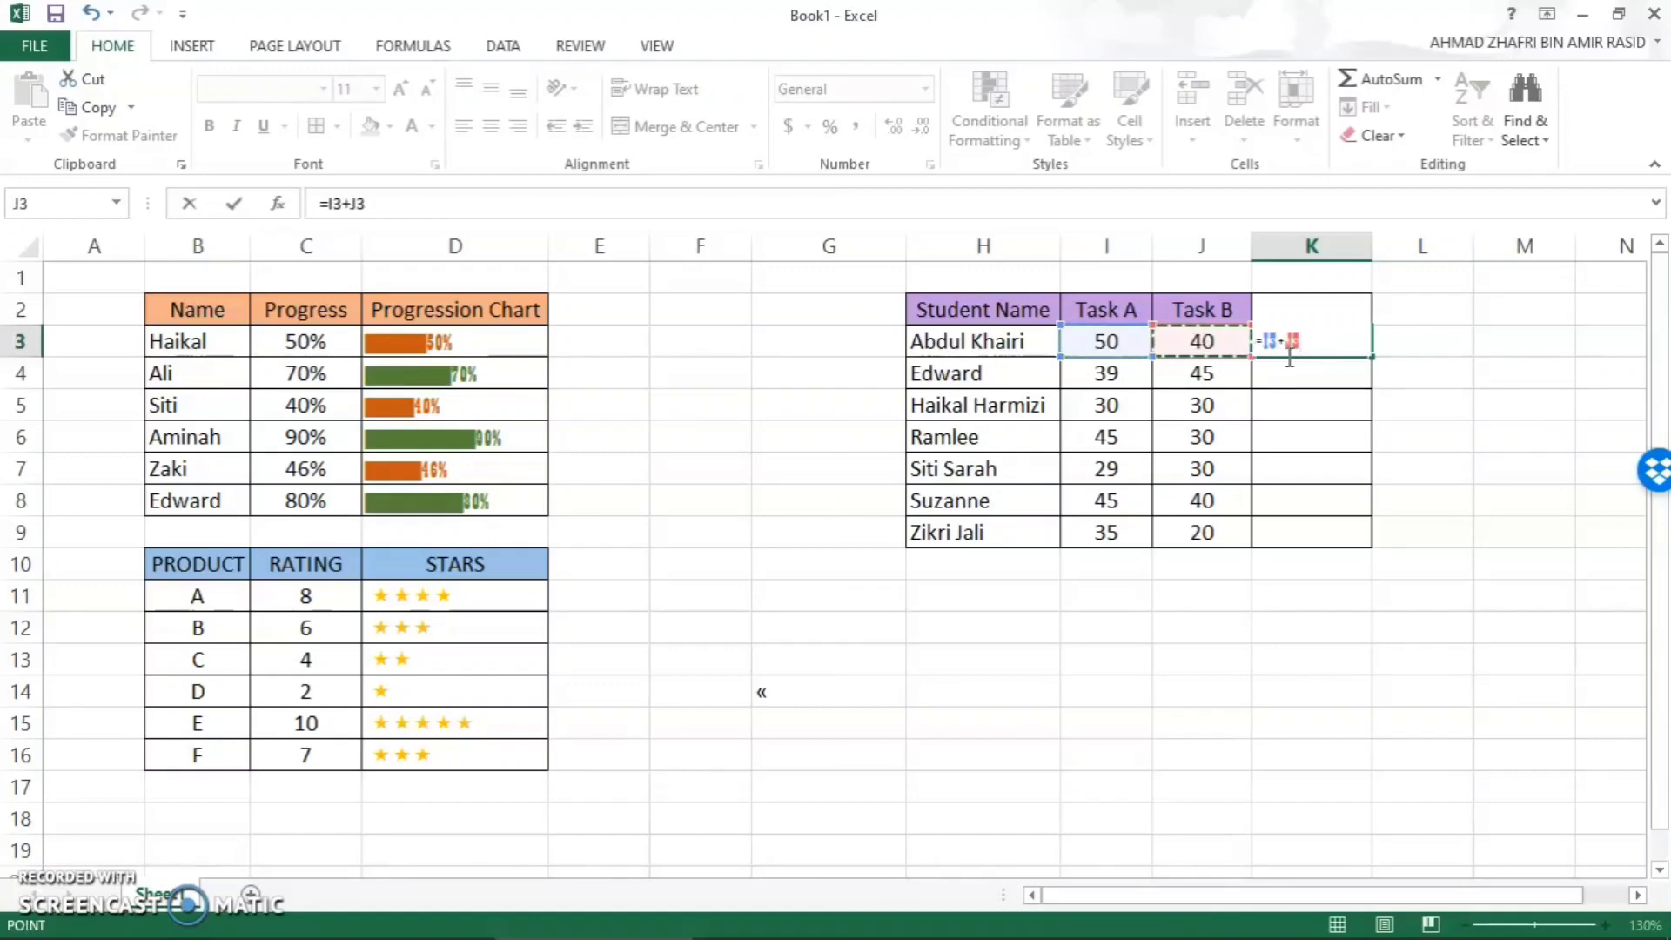
key("Return")
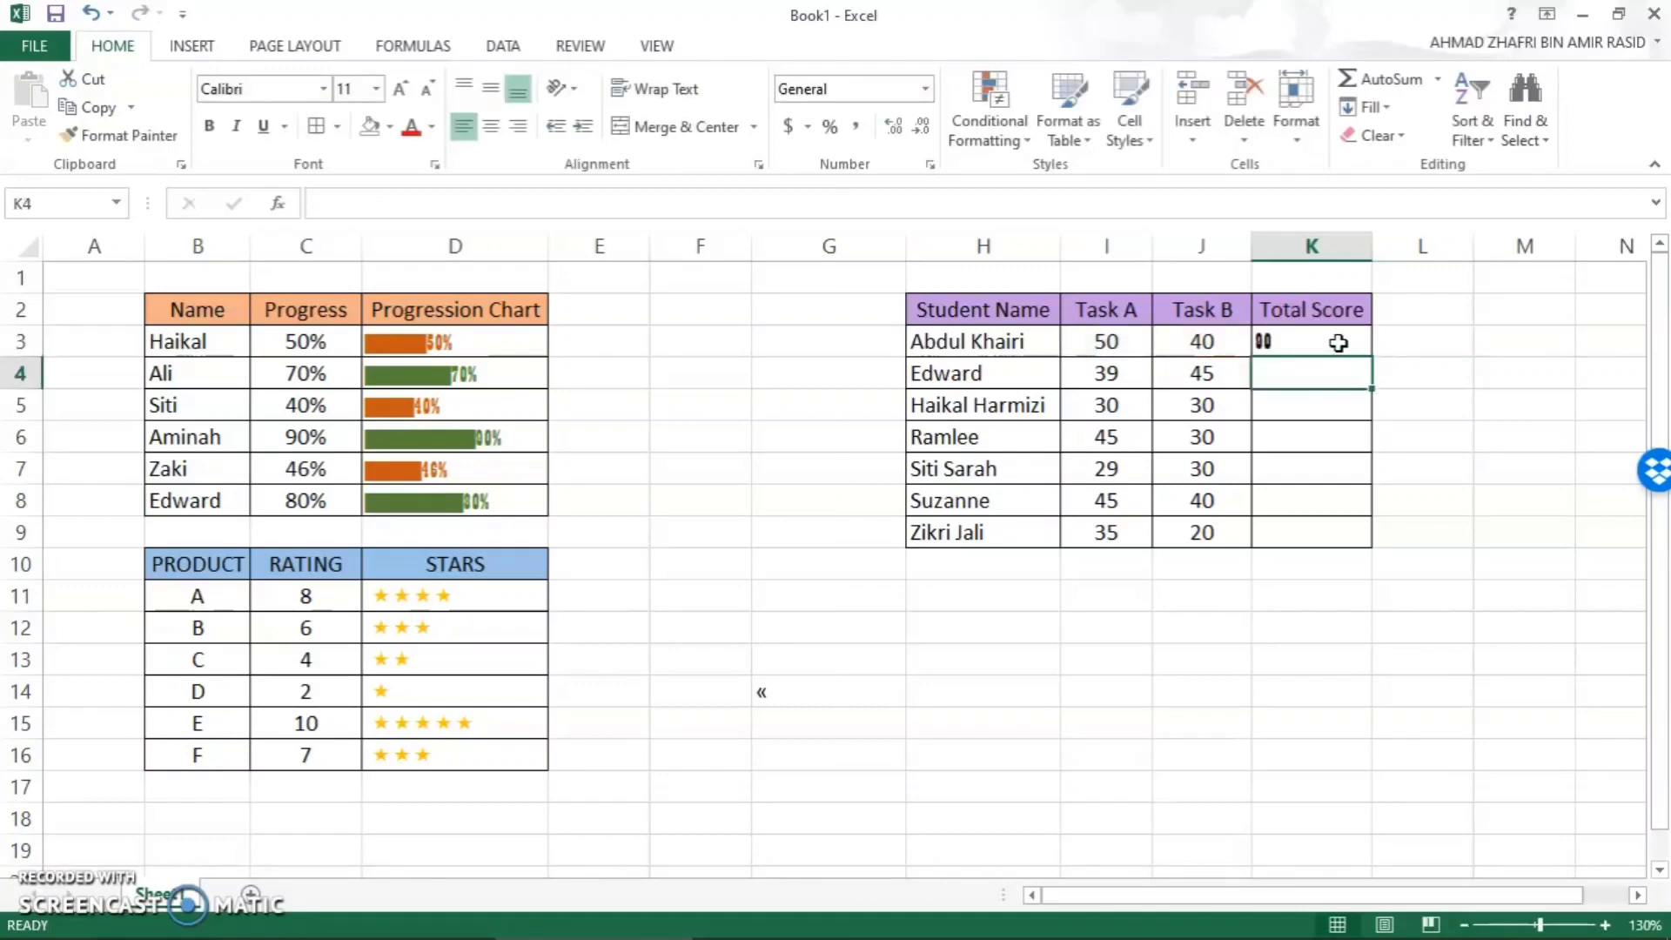
left_click(1271, 341)
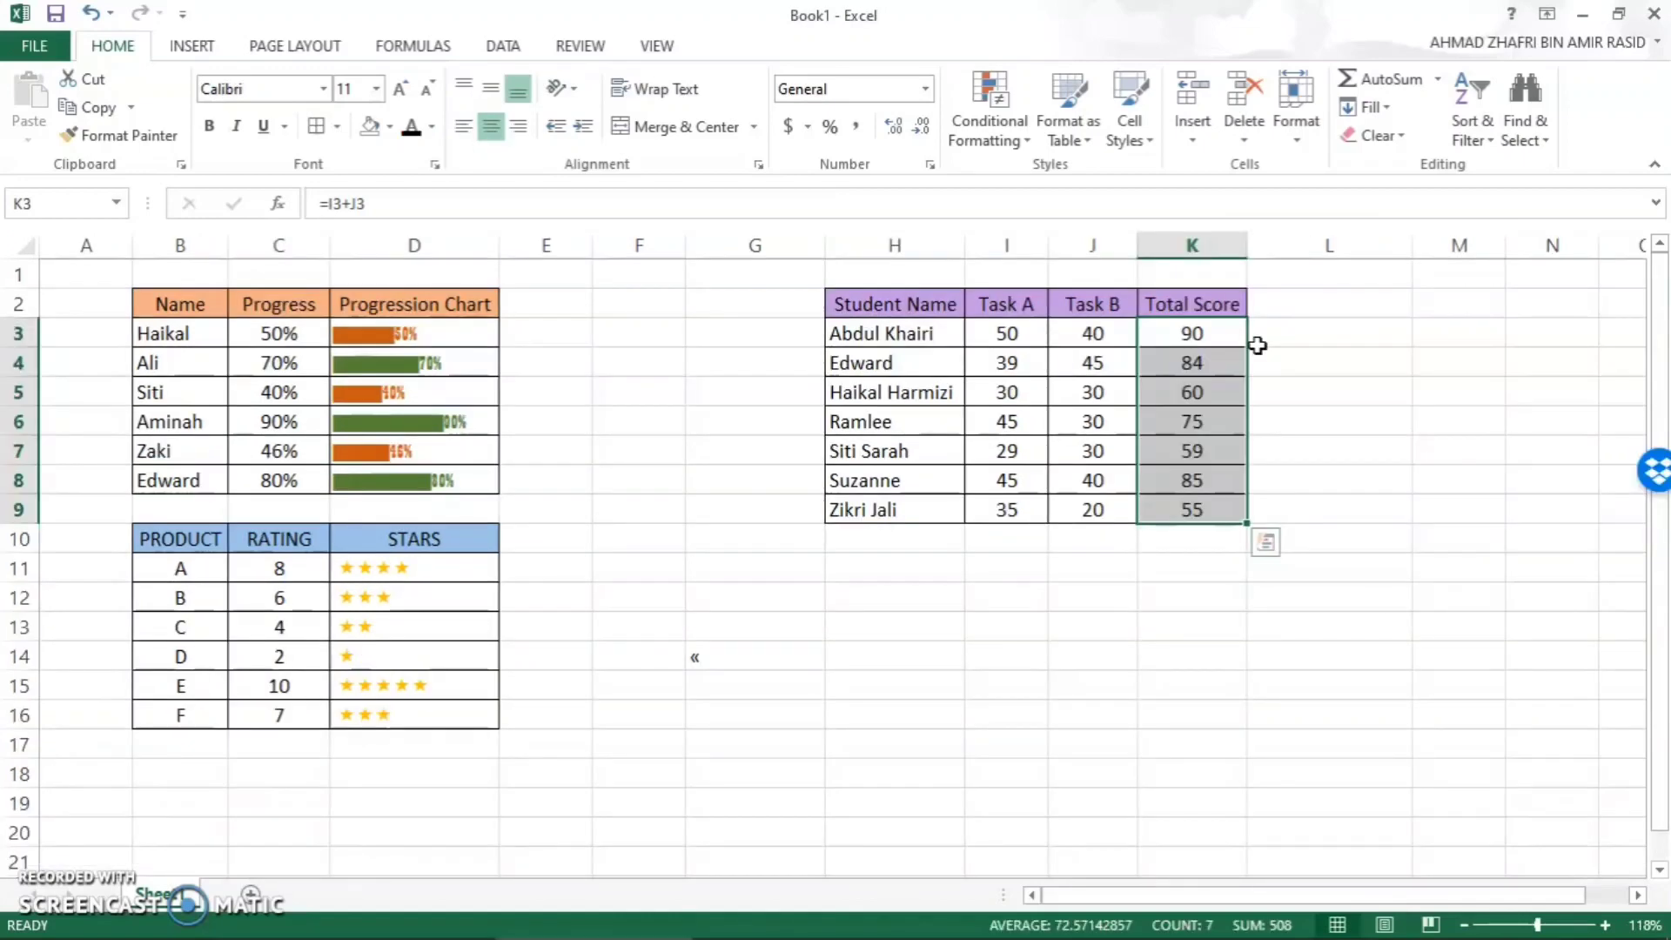
- Begin a formula in L3 with =REPT("|",K3) to repeat the bar character by the total score
double_click(1316, 337)
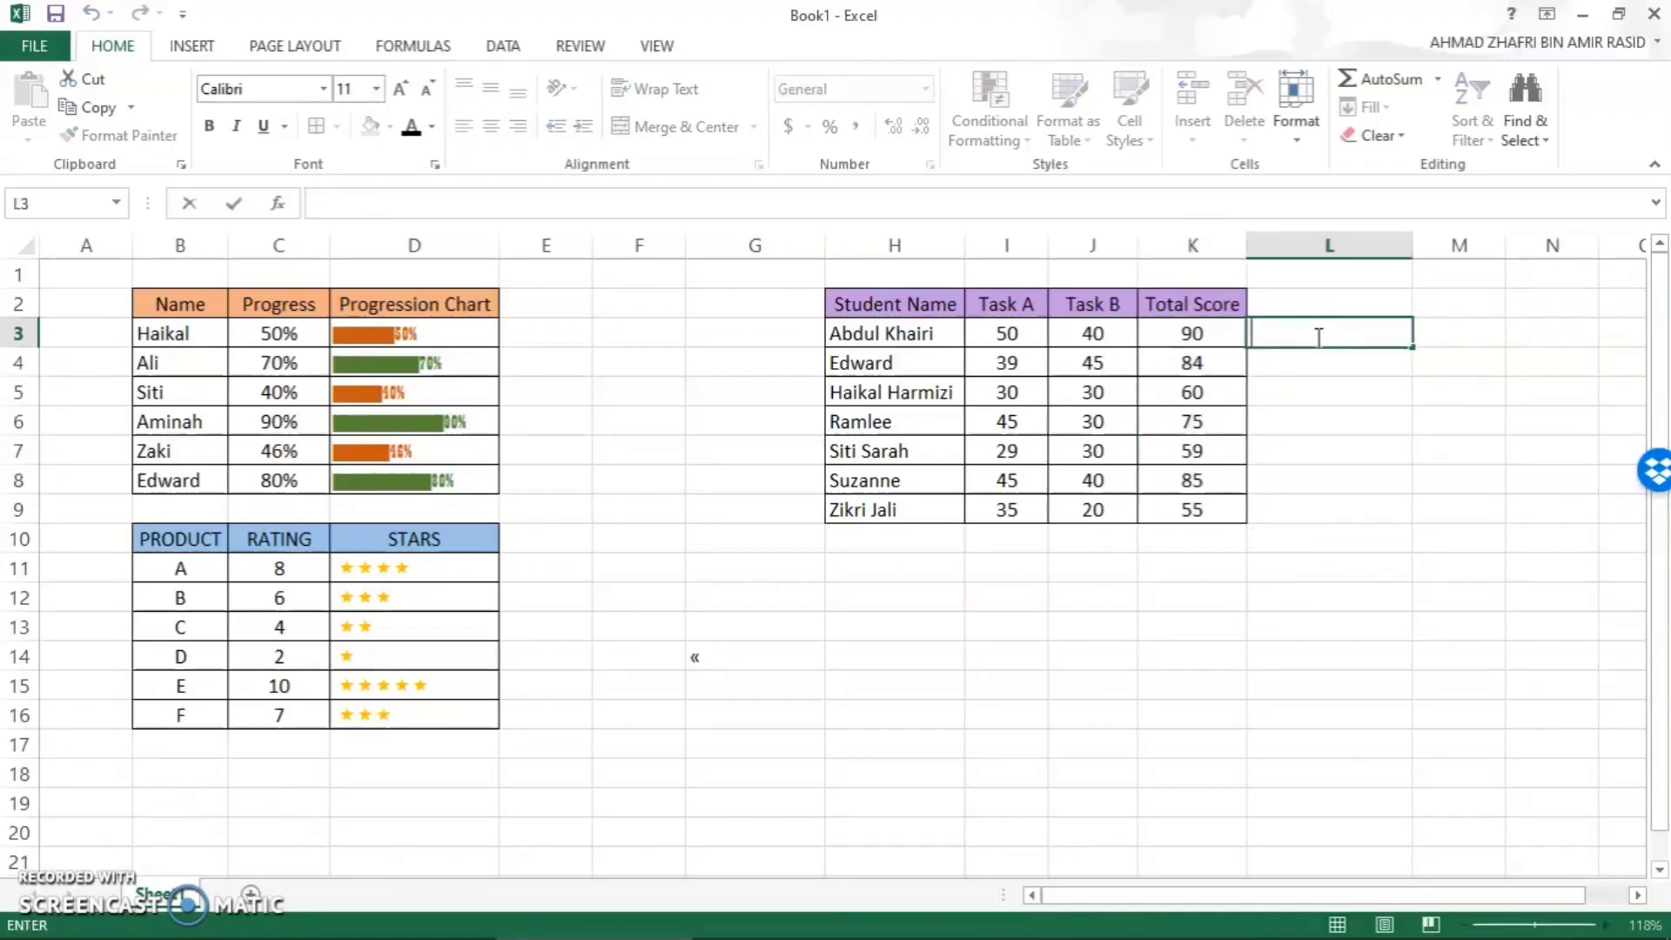
type("=R")
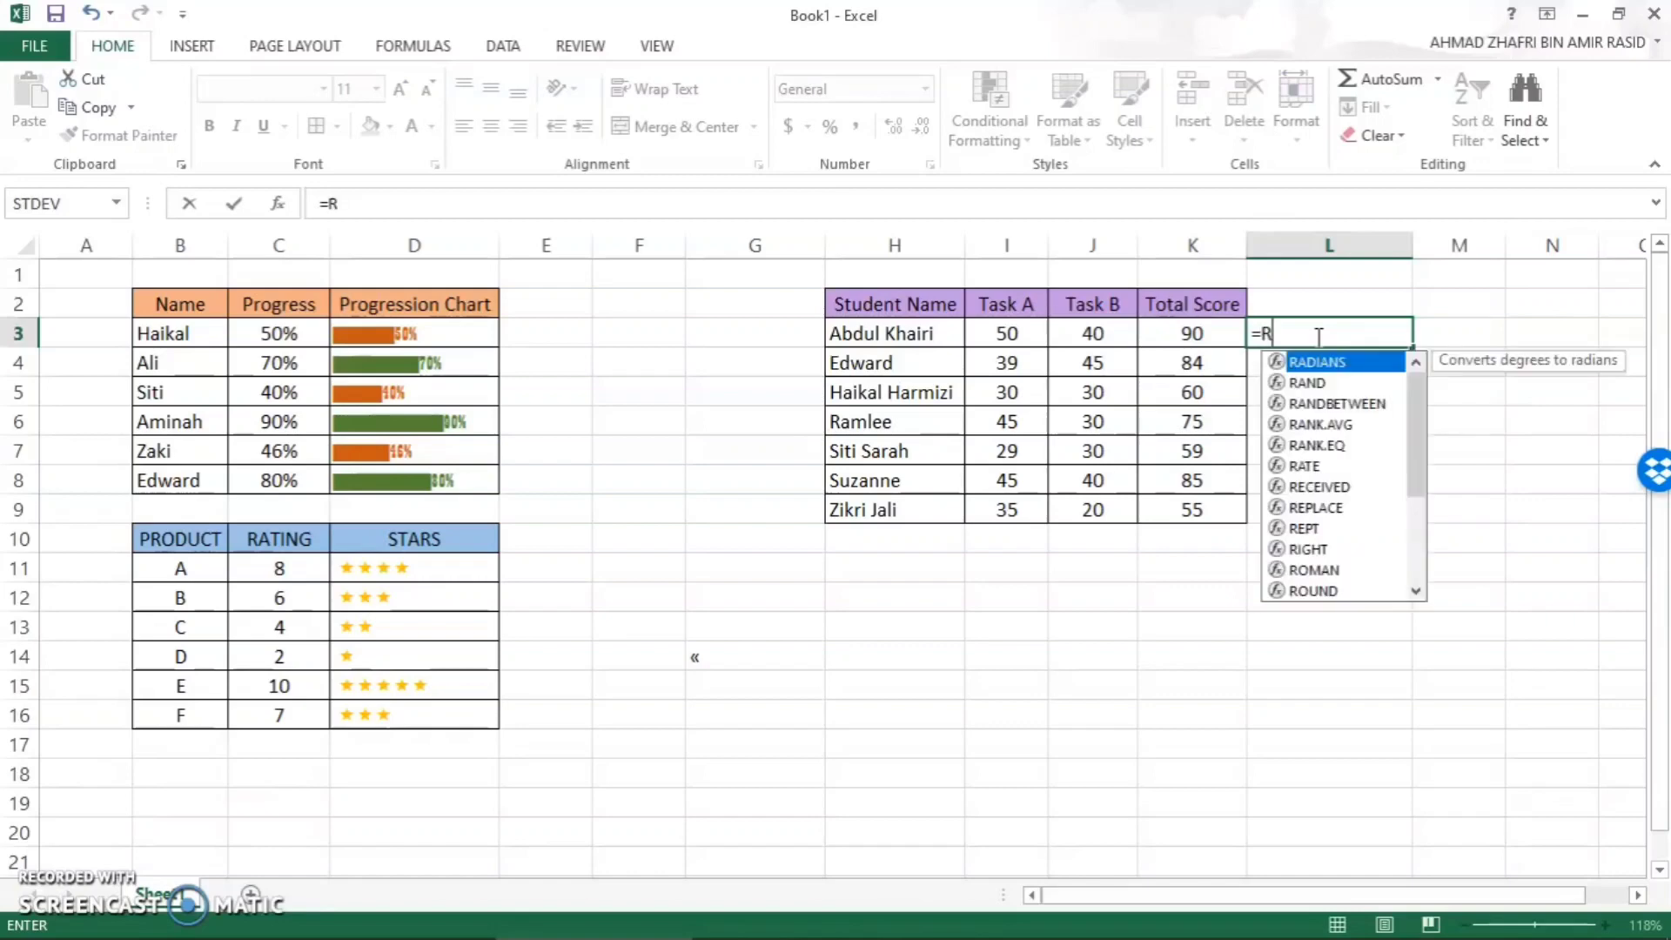
type("EPT")
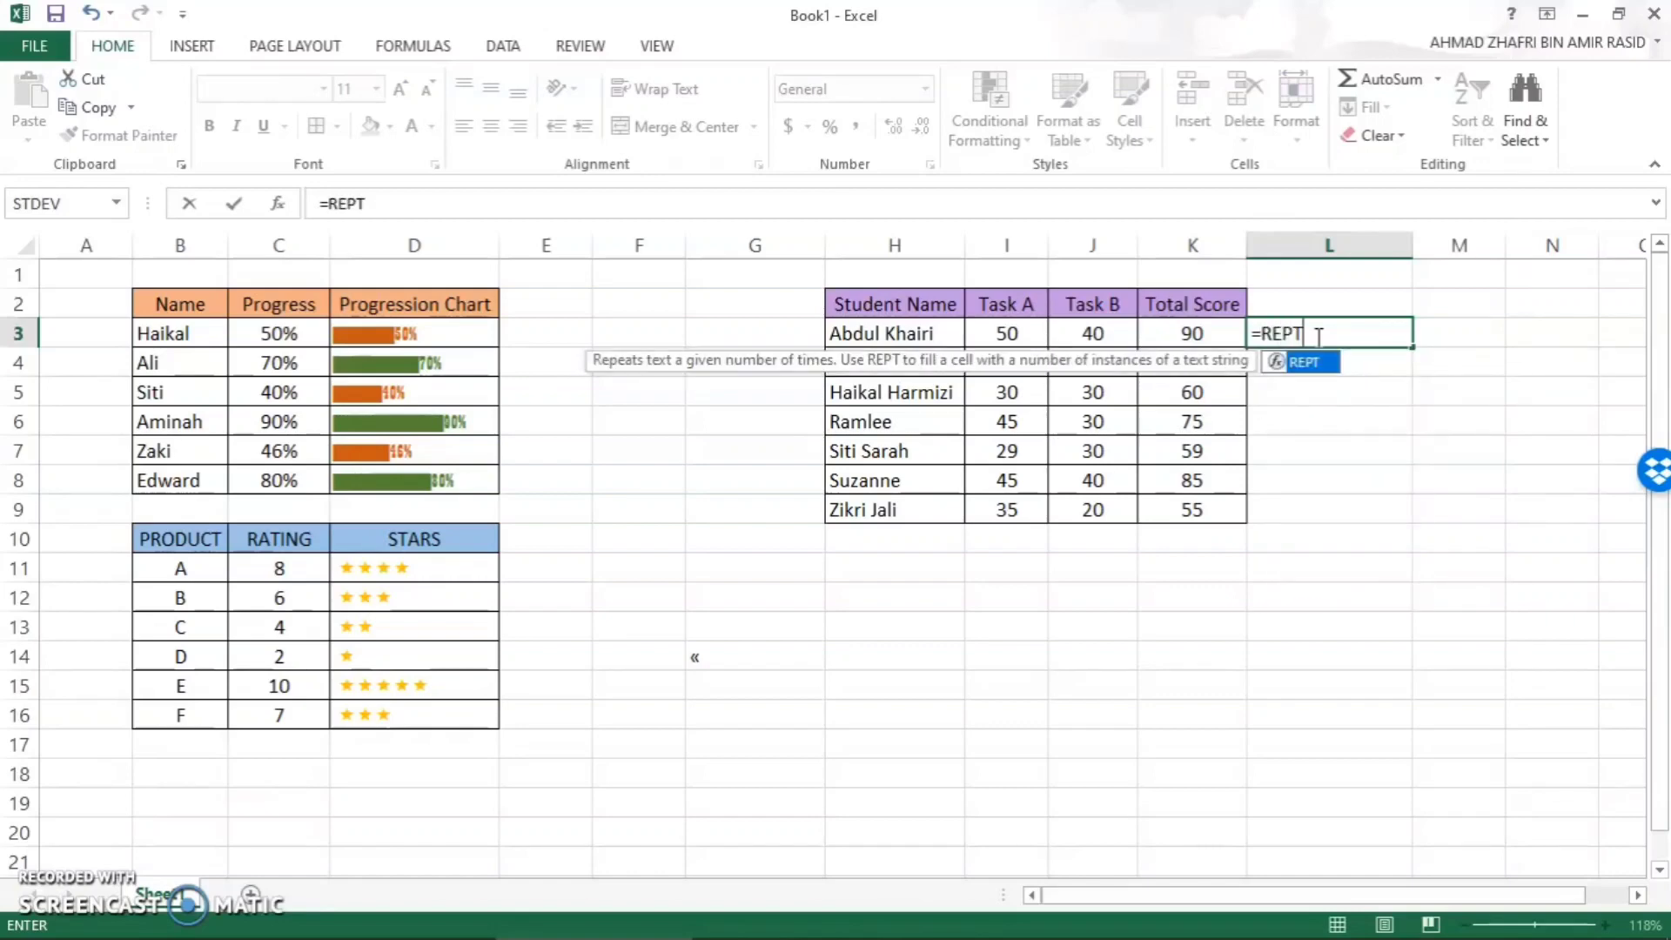
type("(")
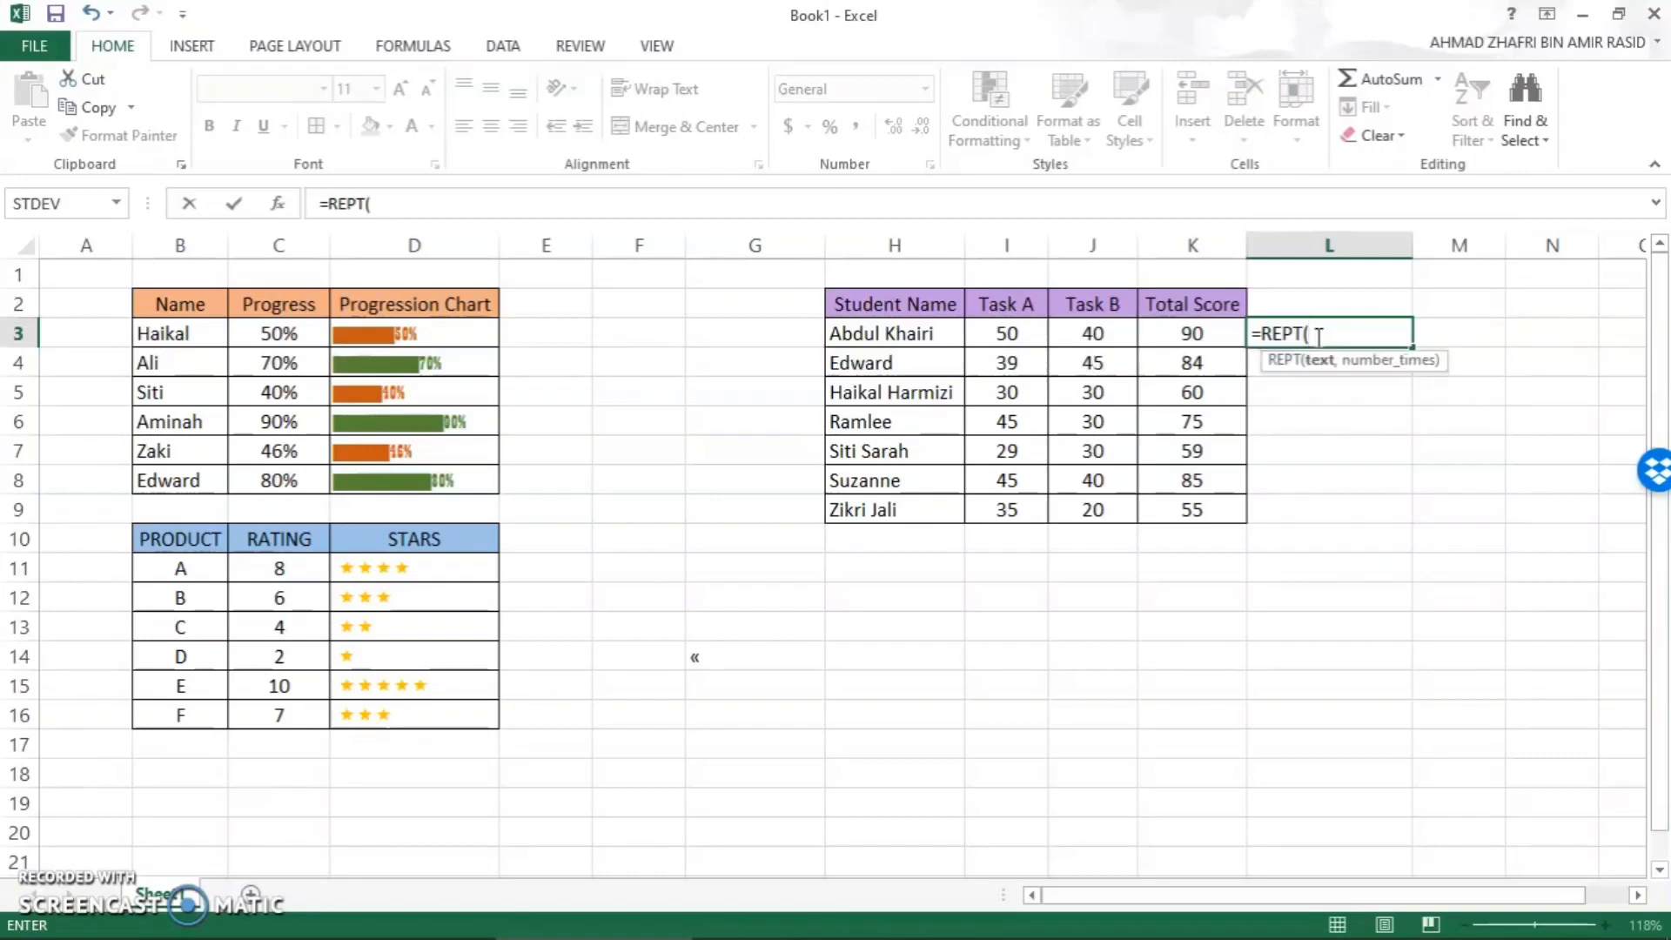
type("\"")
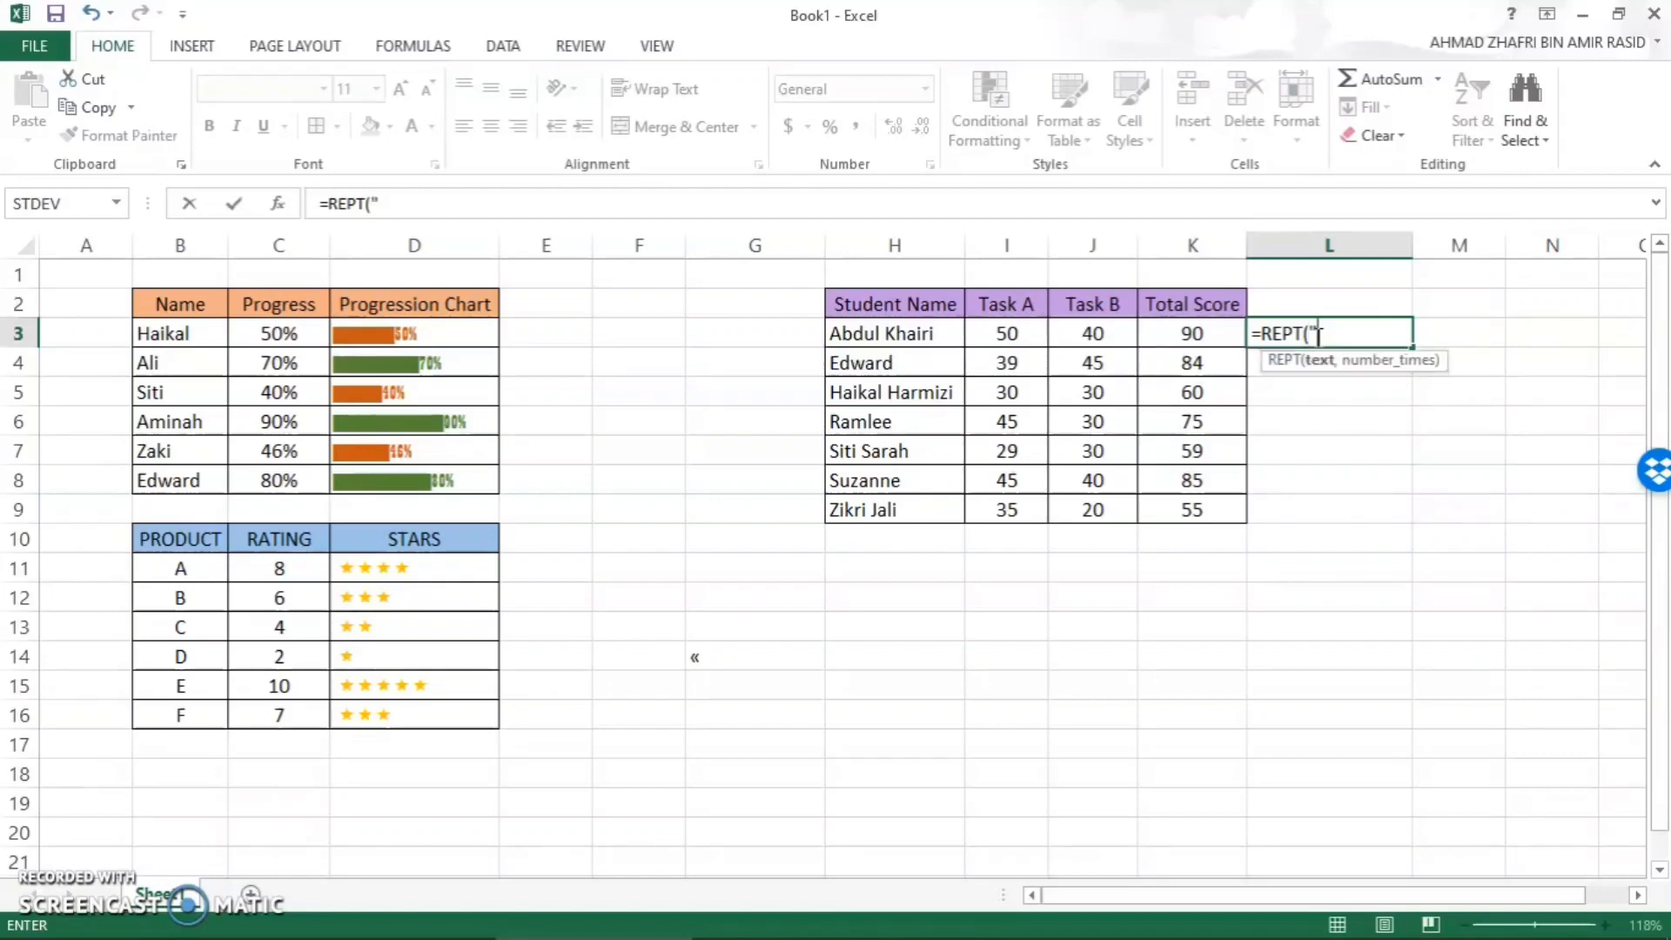
type("|")
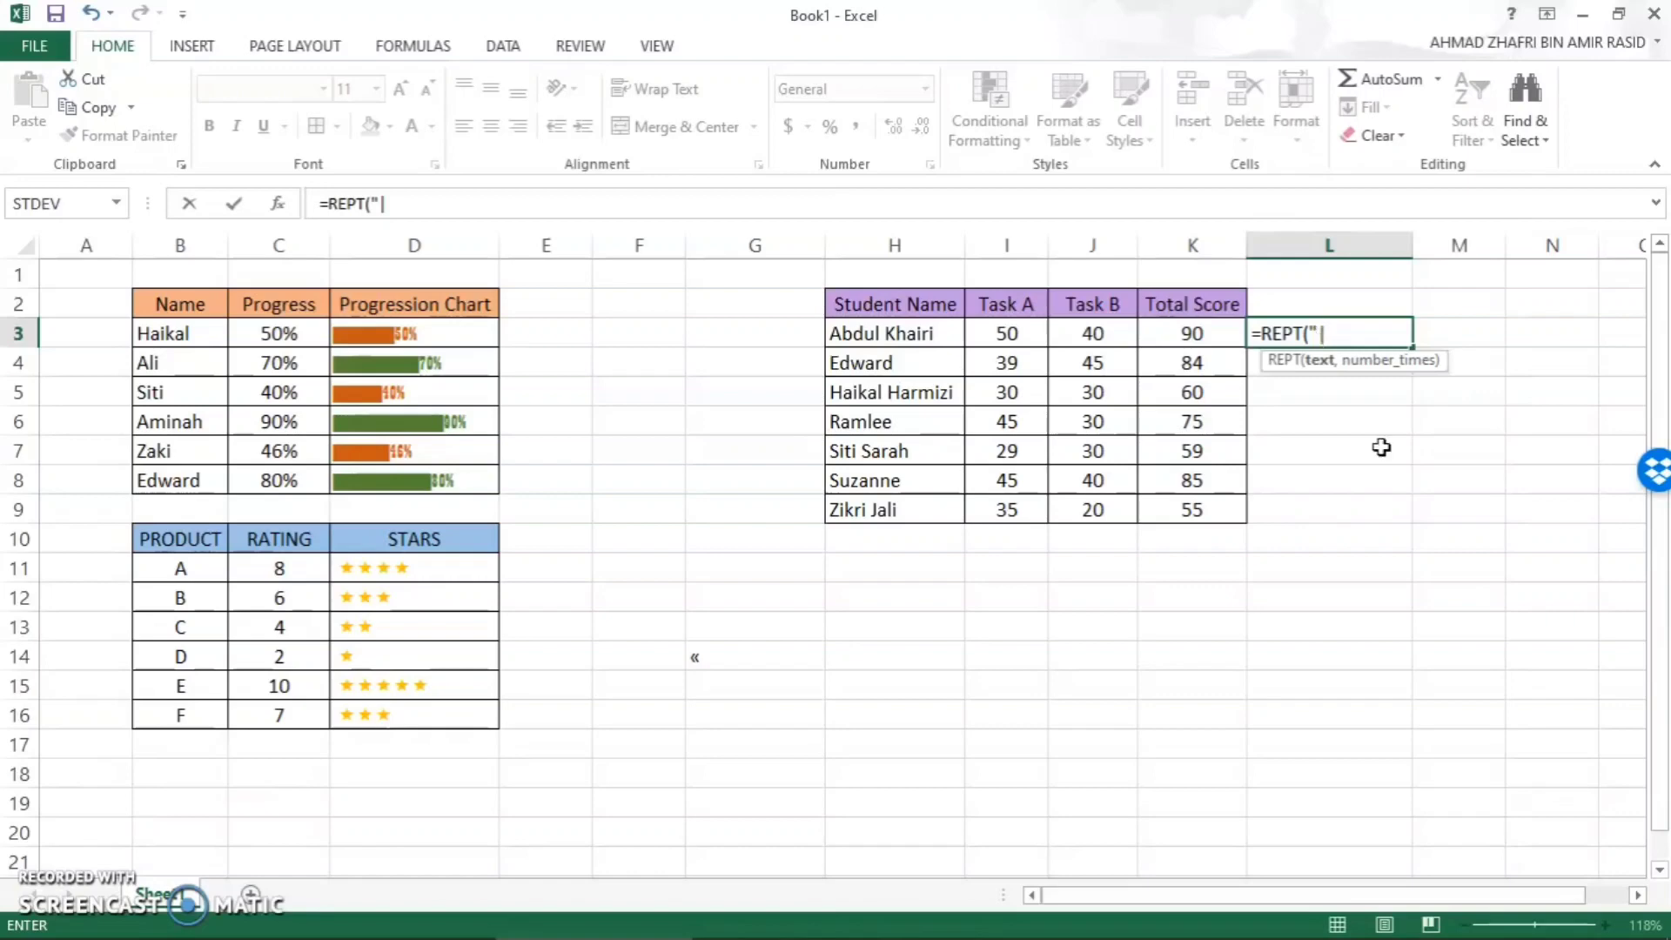
type("\",")
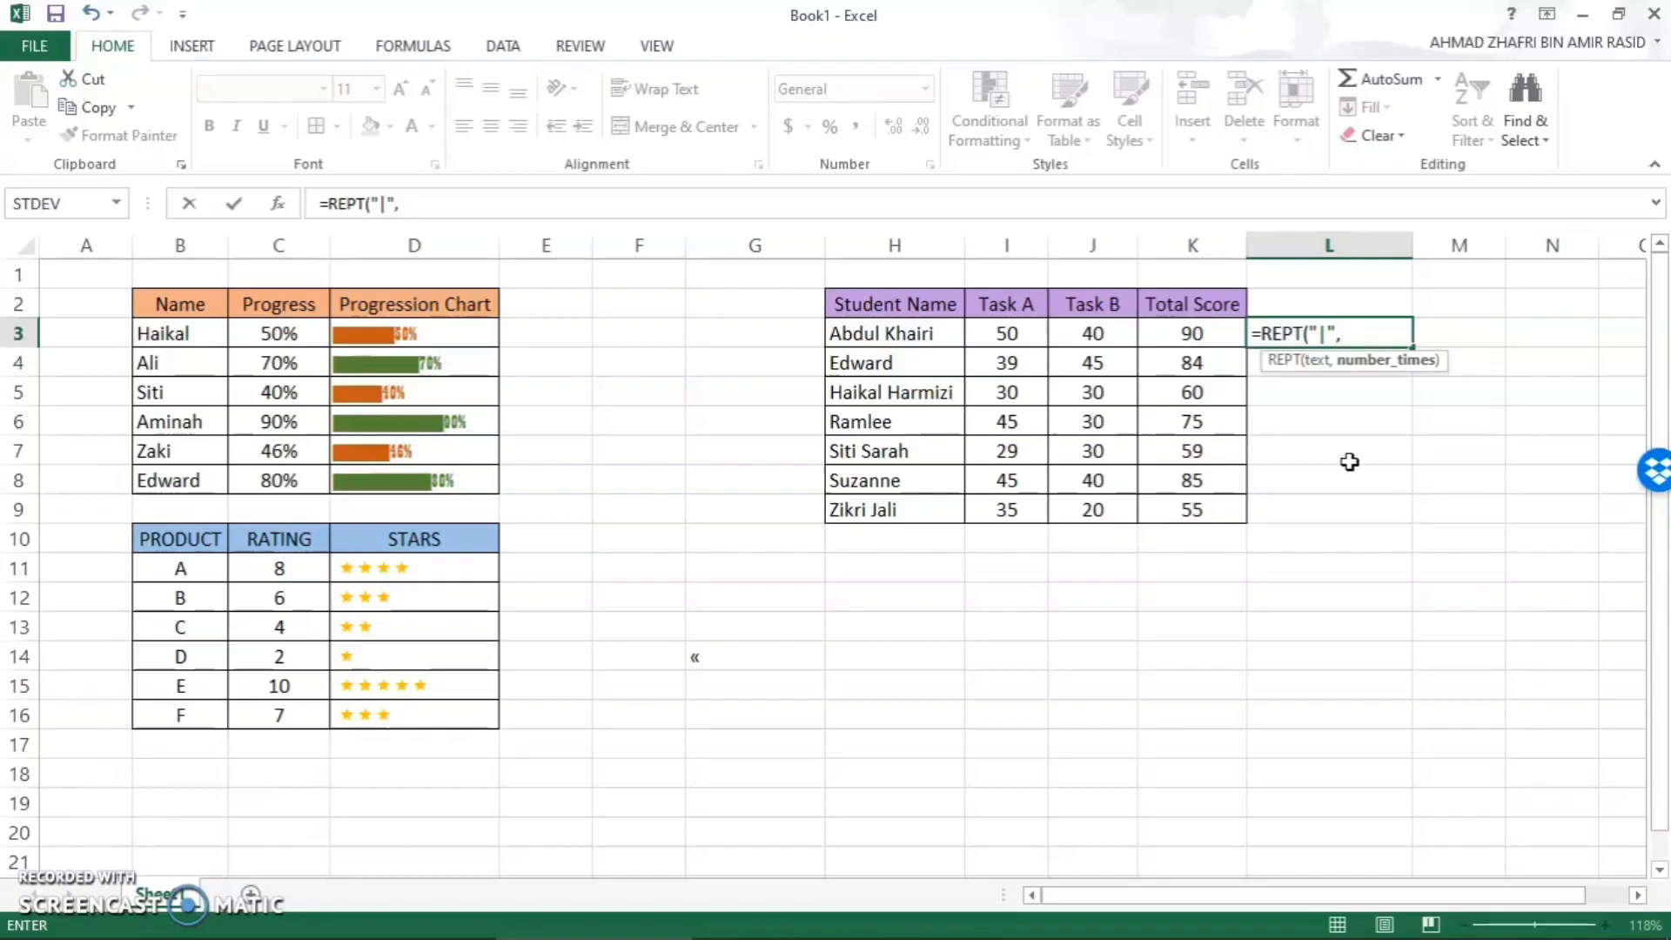
left_click(1202, 335)
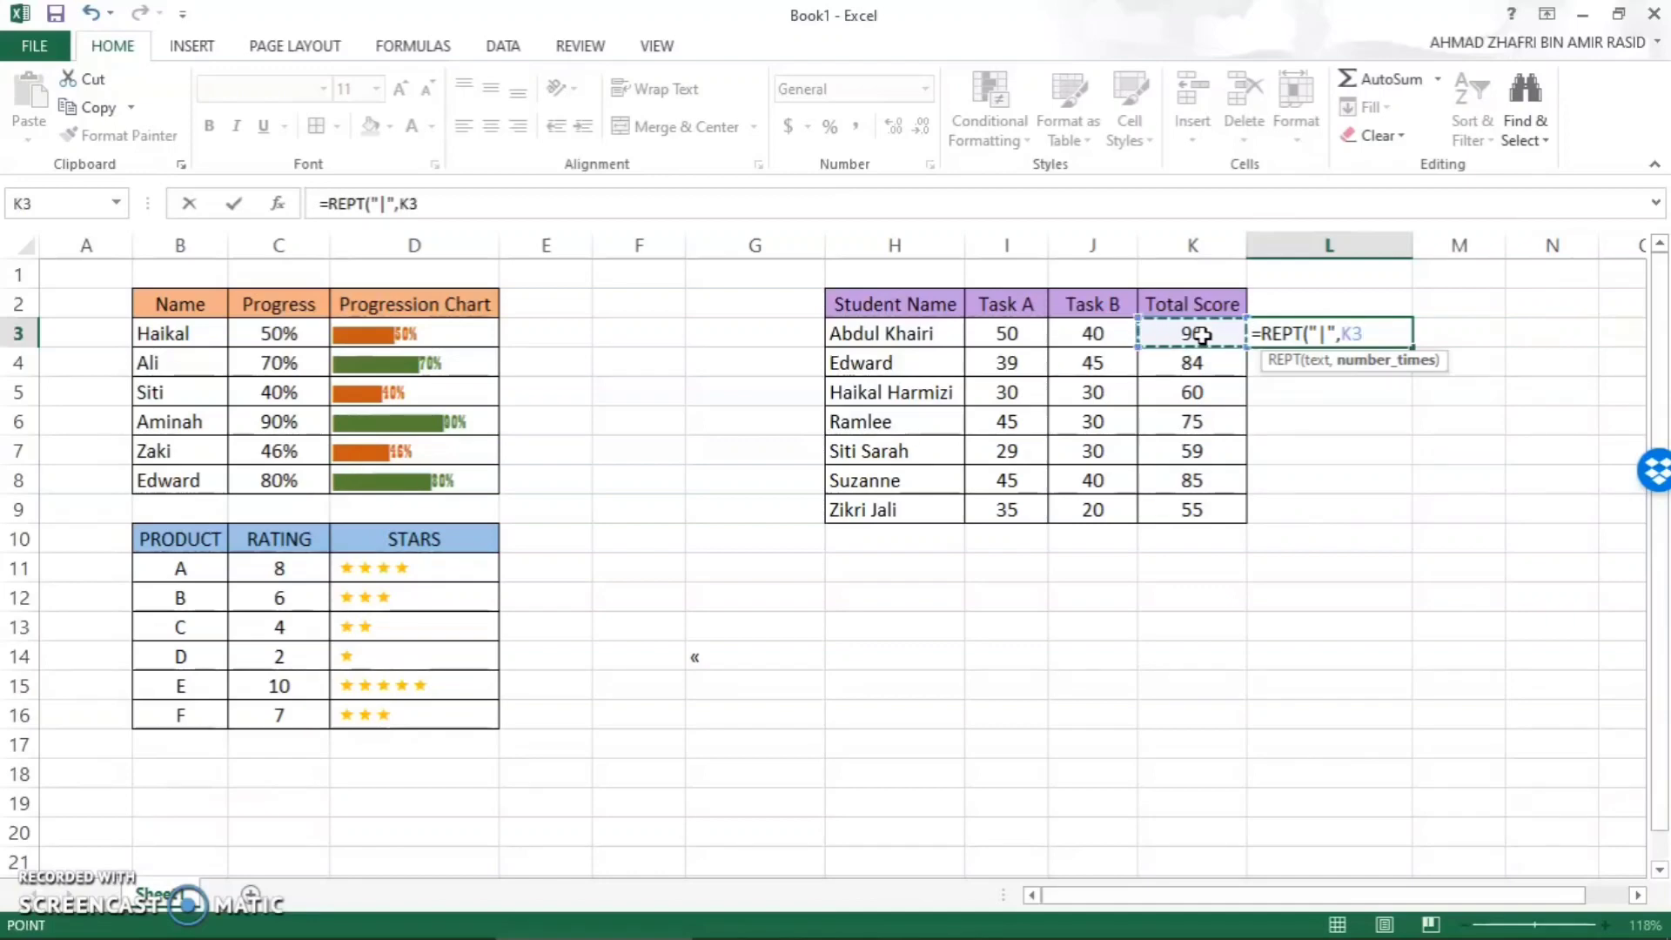
type(")")
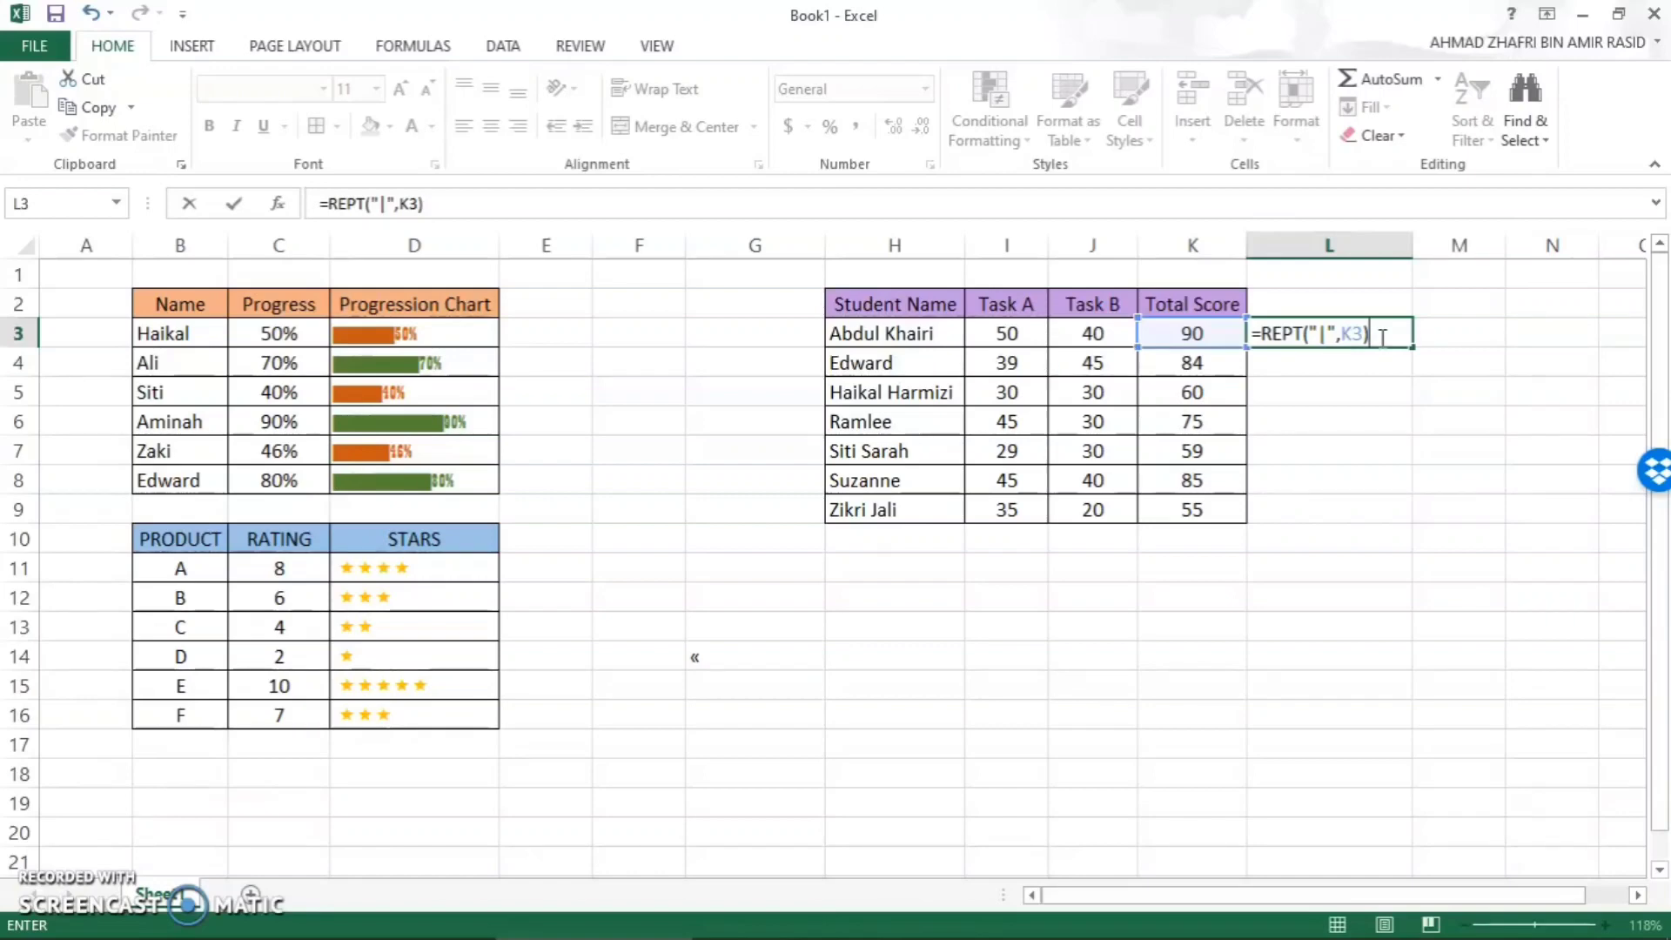
- Append &TEXT(K3,"#%") to the REPT formula in L3 and enter it
type("&TEXT")
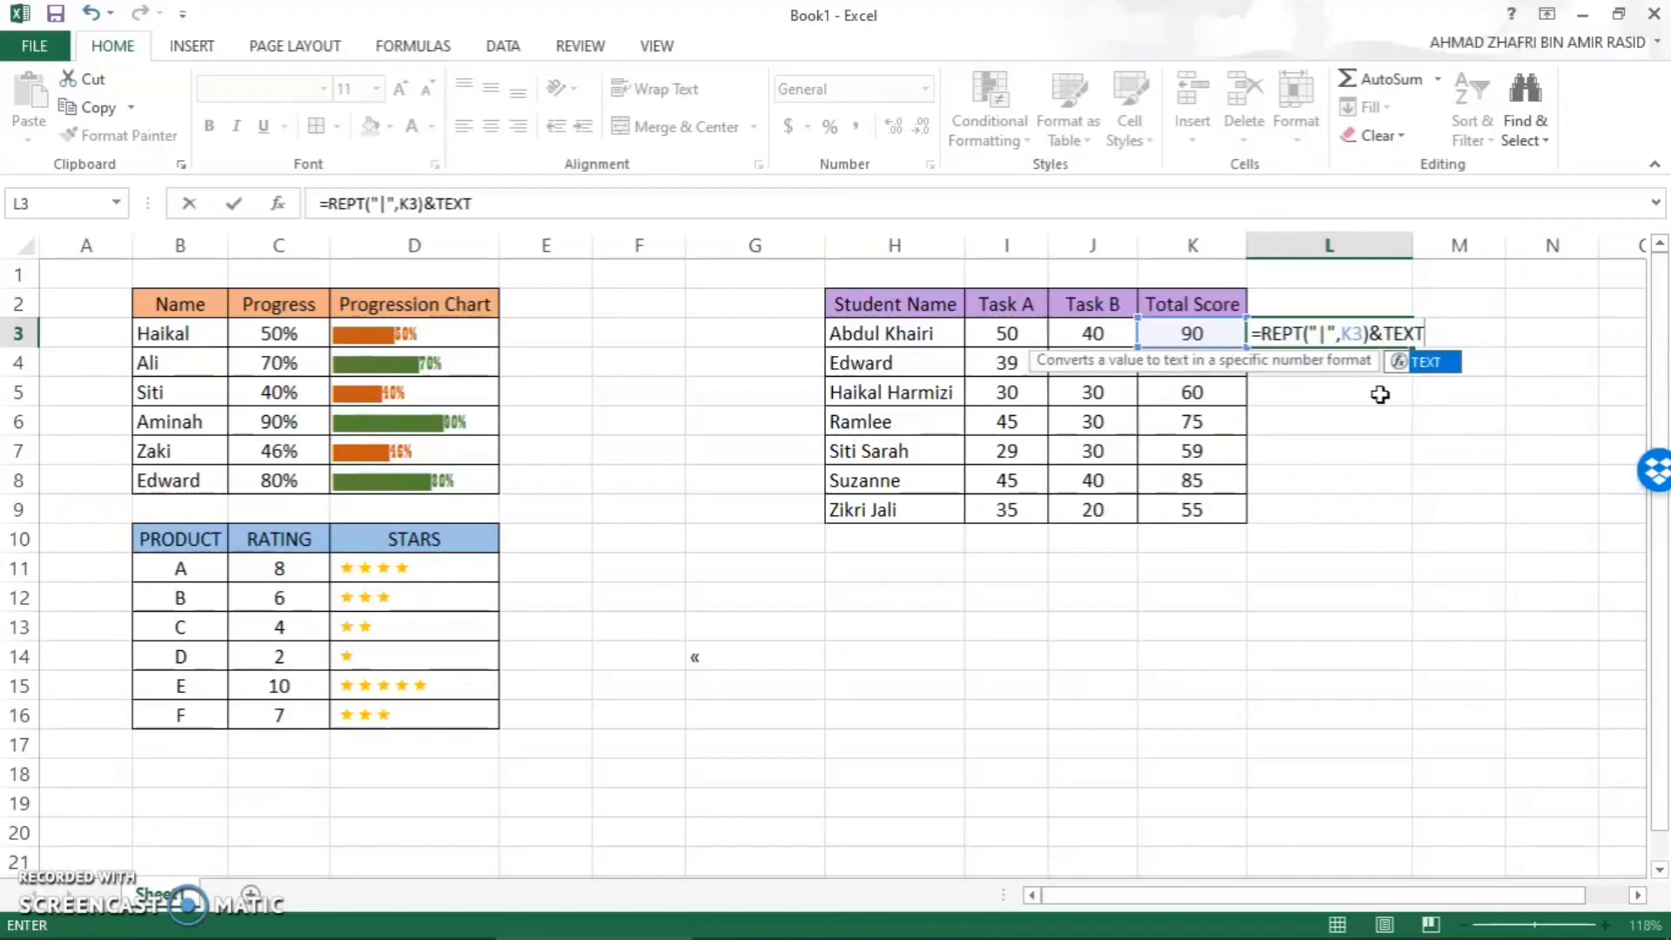
type("(")
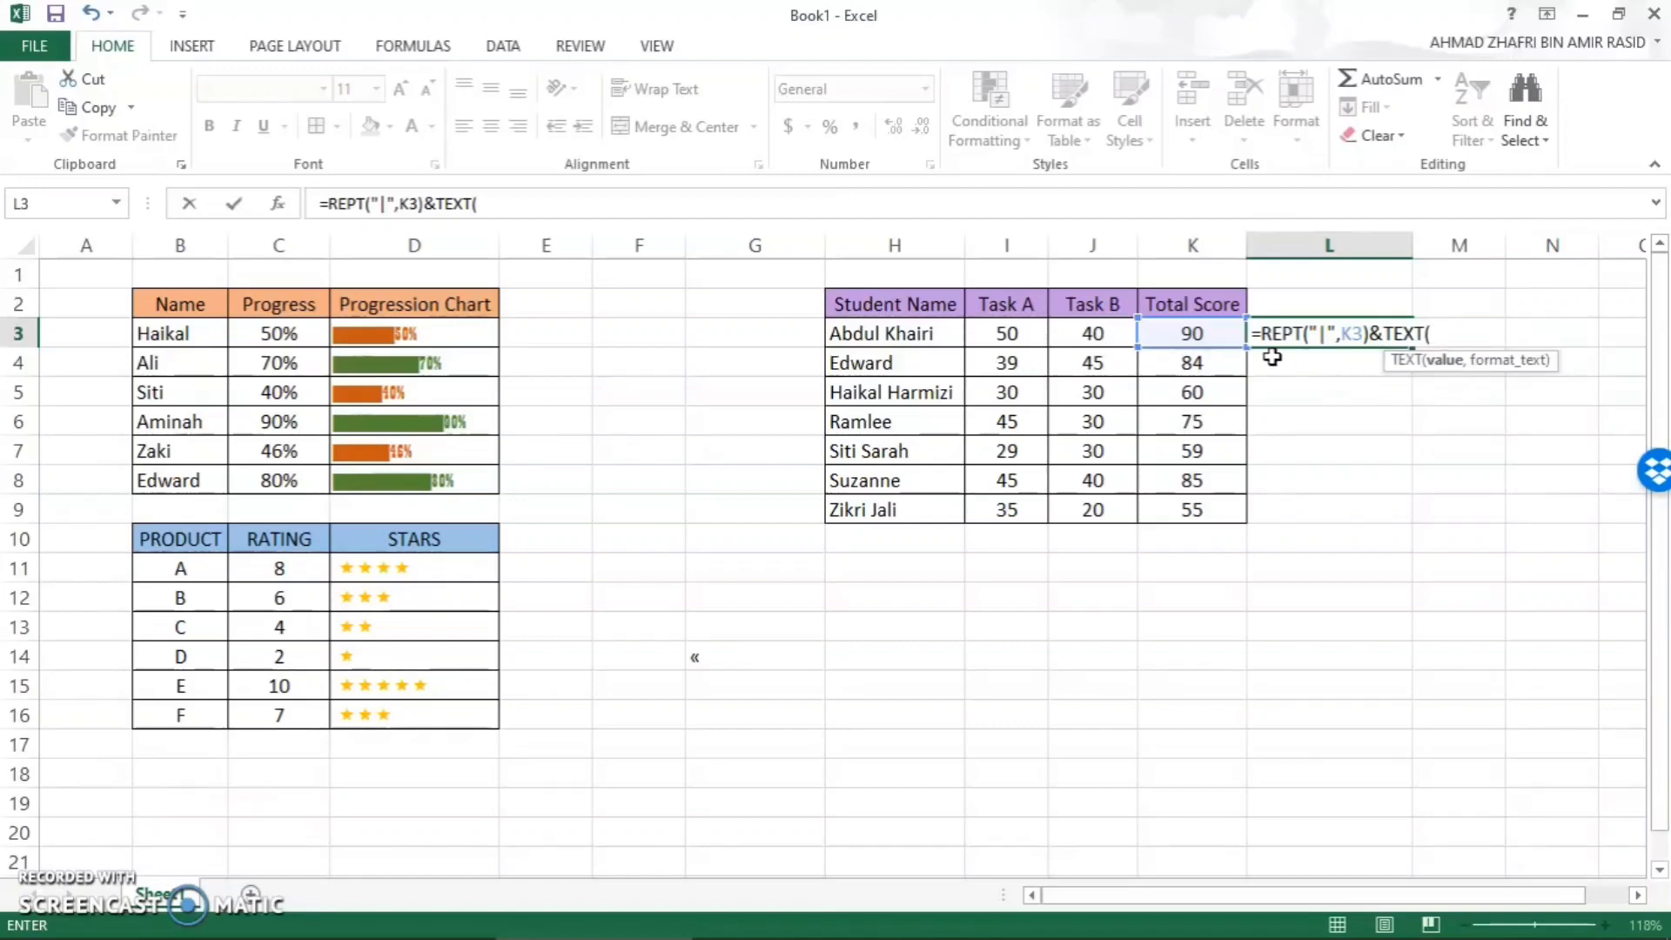
left_click(1219, 338)
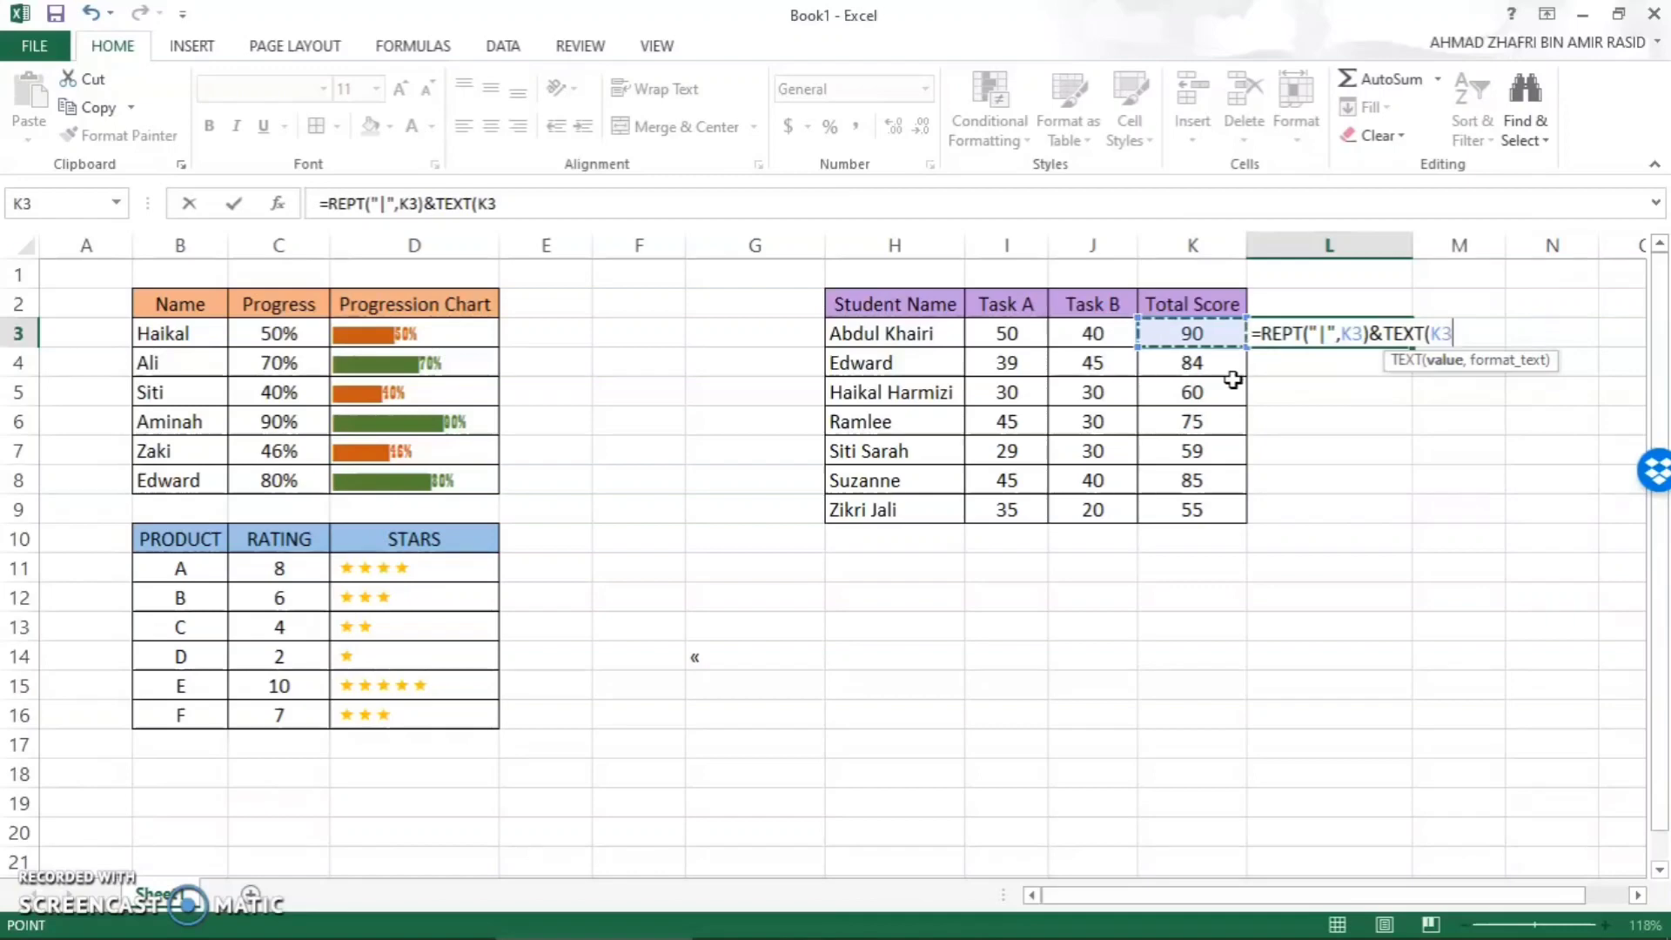
type(",")
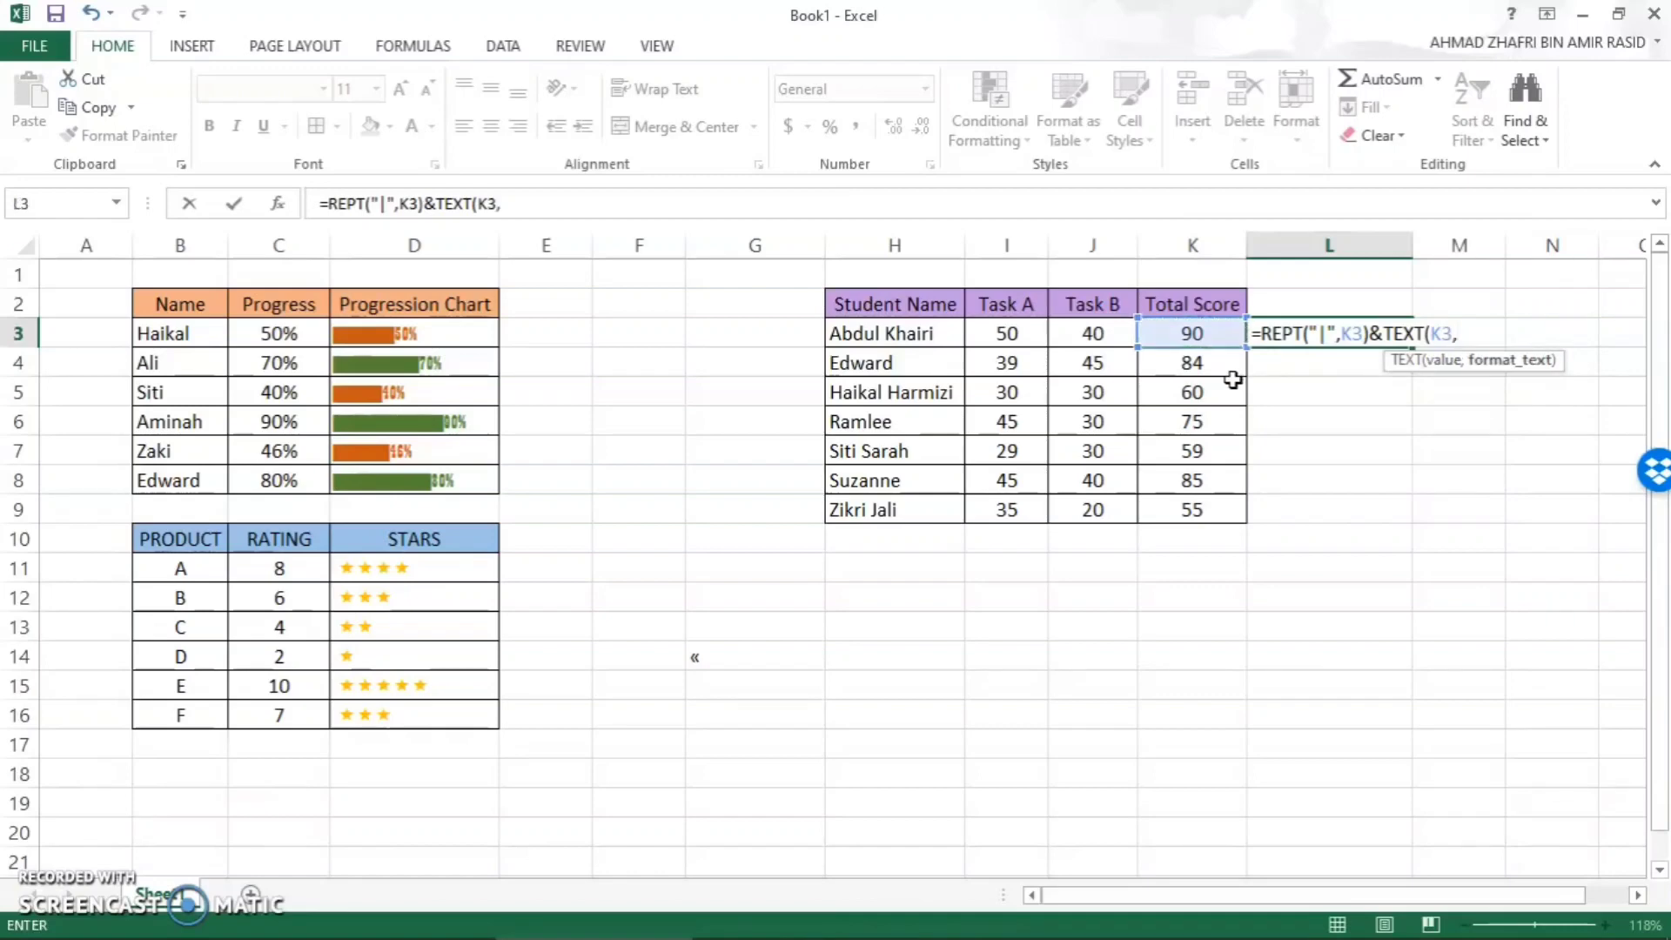
type("\"#%\")")
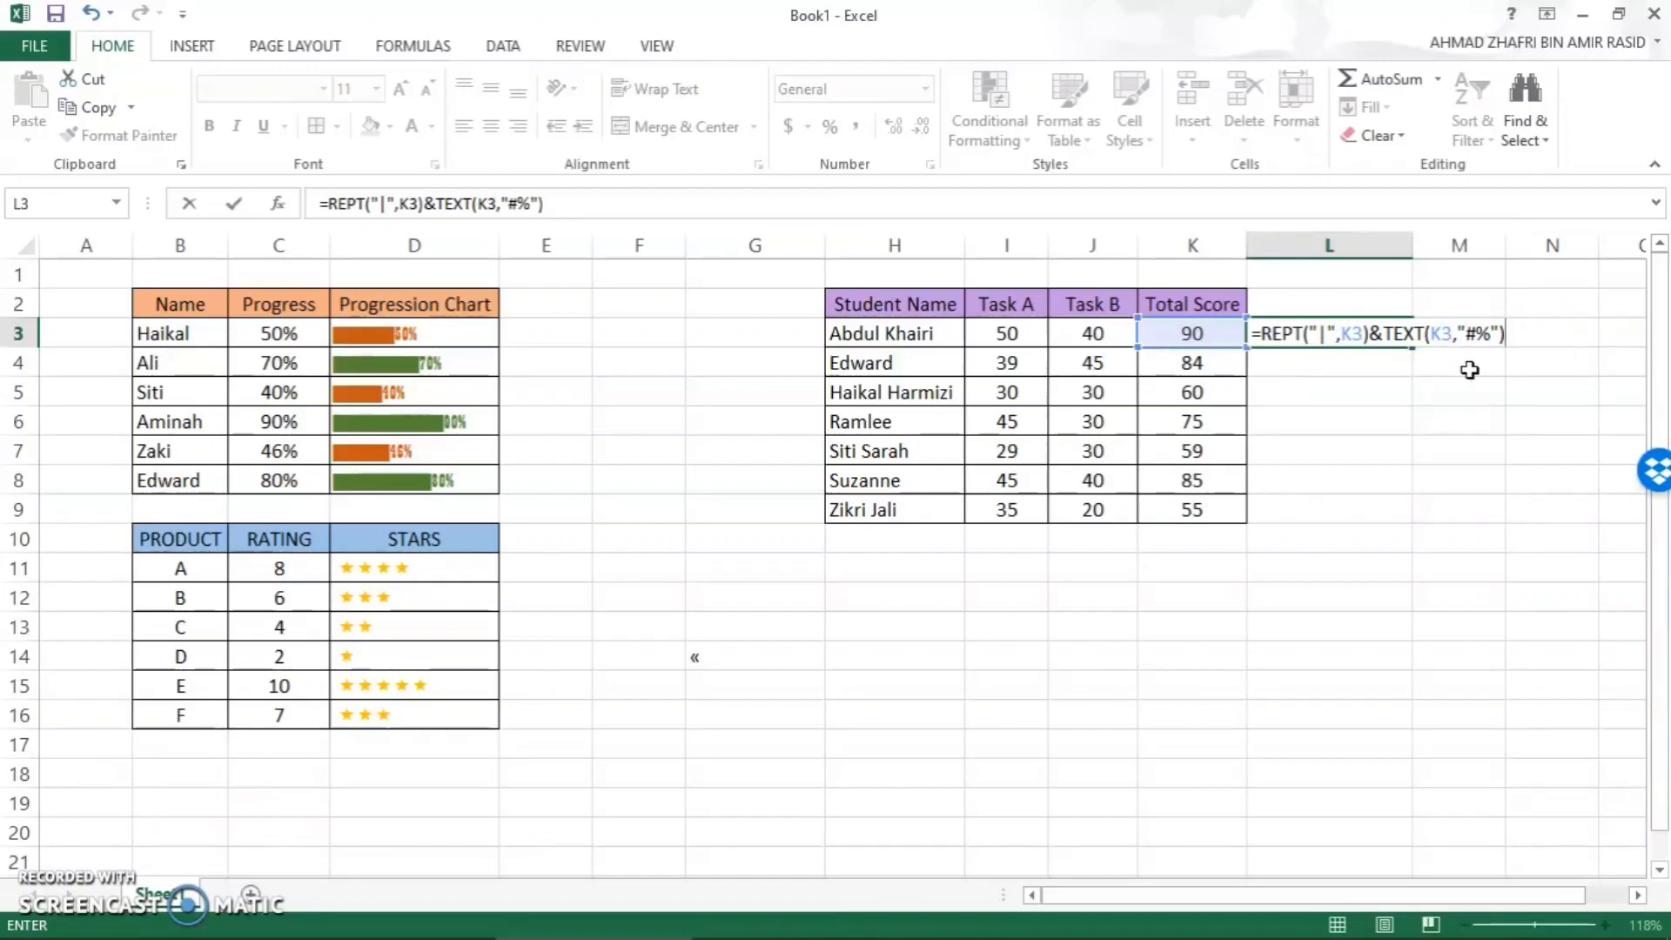
key("Return")
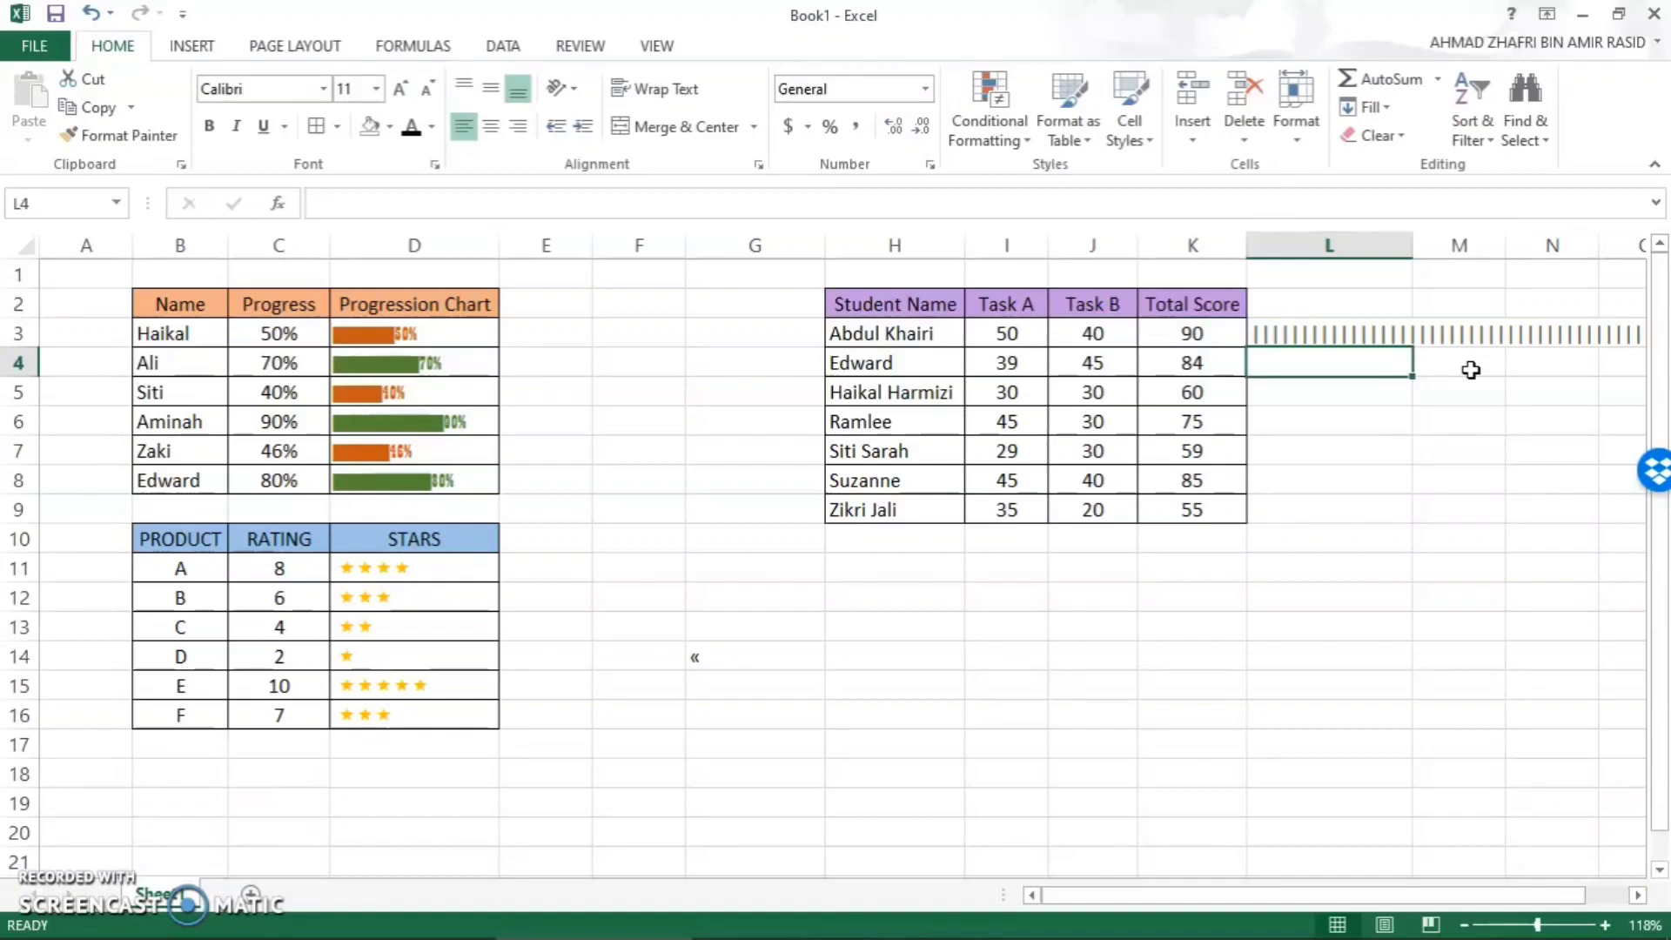
- Set the font of the bar cell L3 to Playbill
left_click(1357, 338)
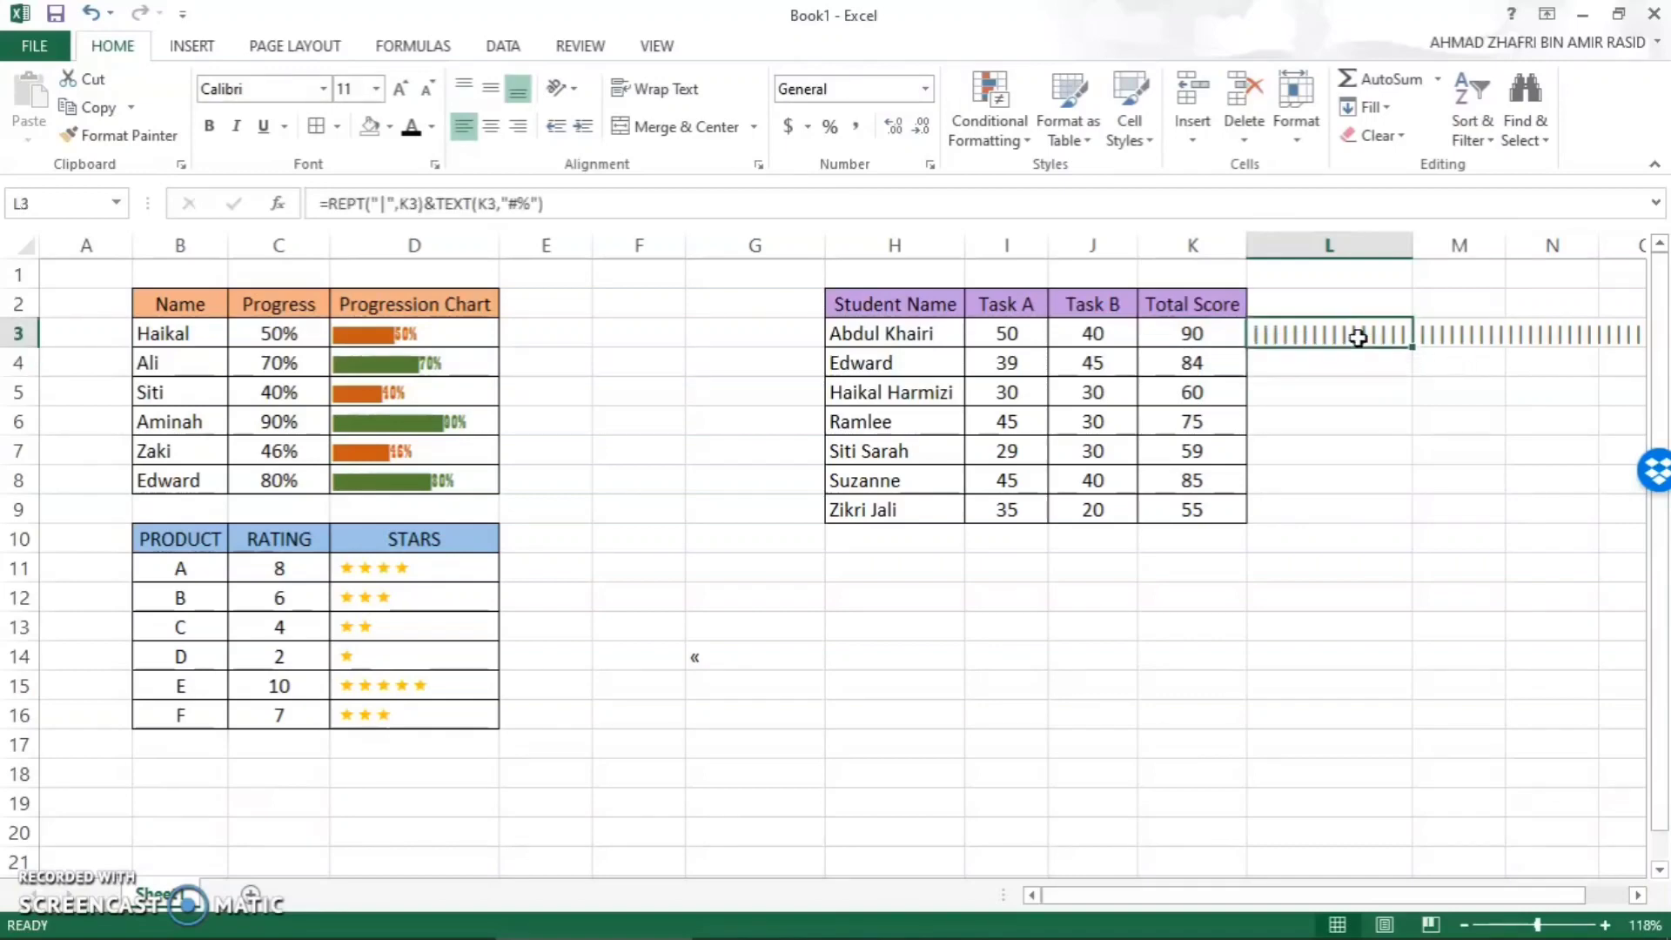
left_click(324, 88)
type("pl")
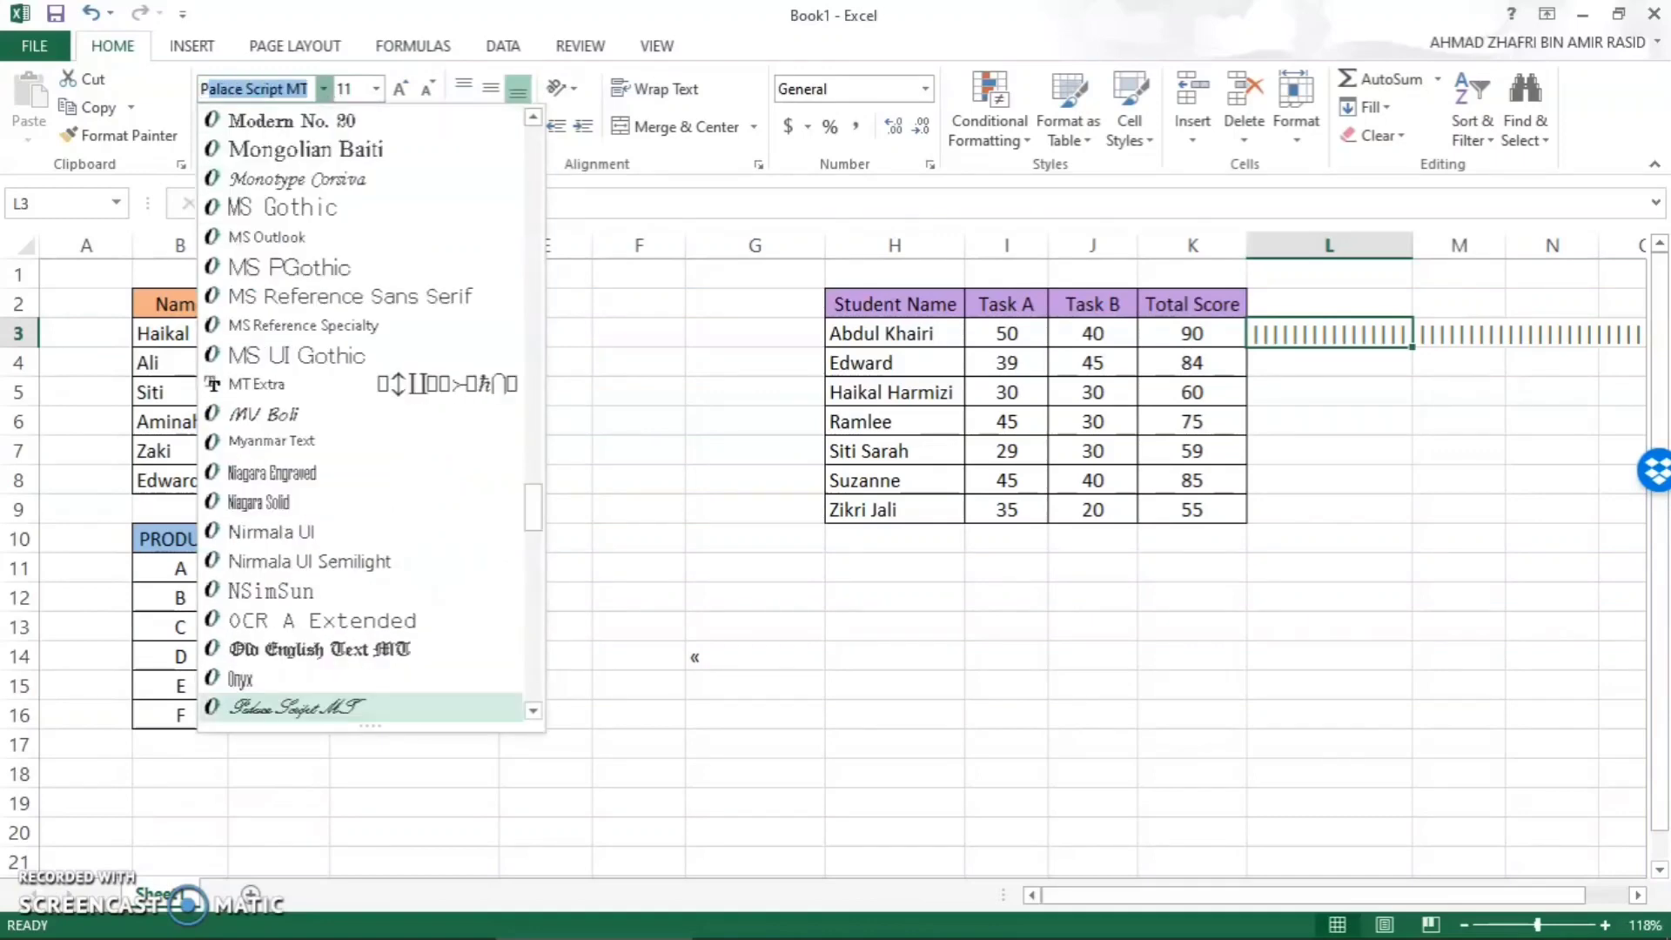
key("Return")
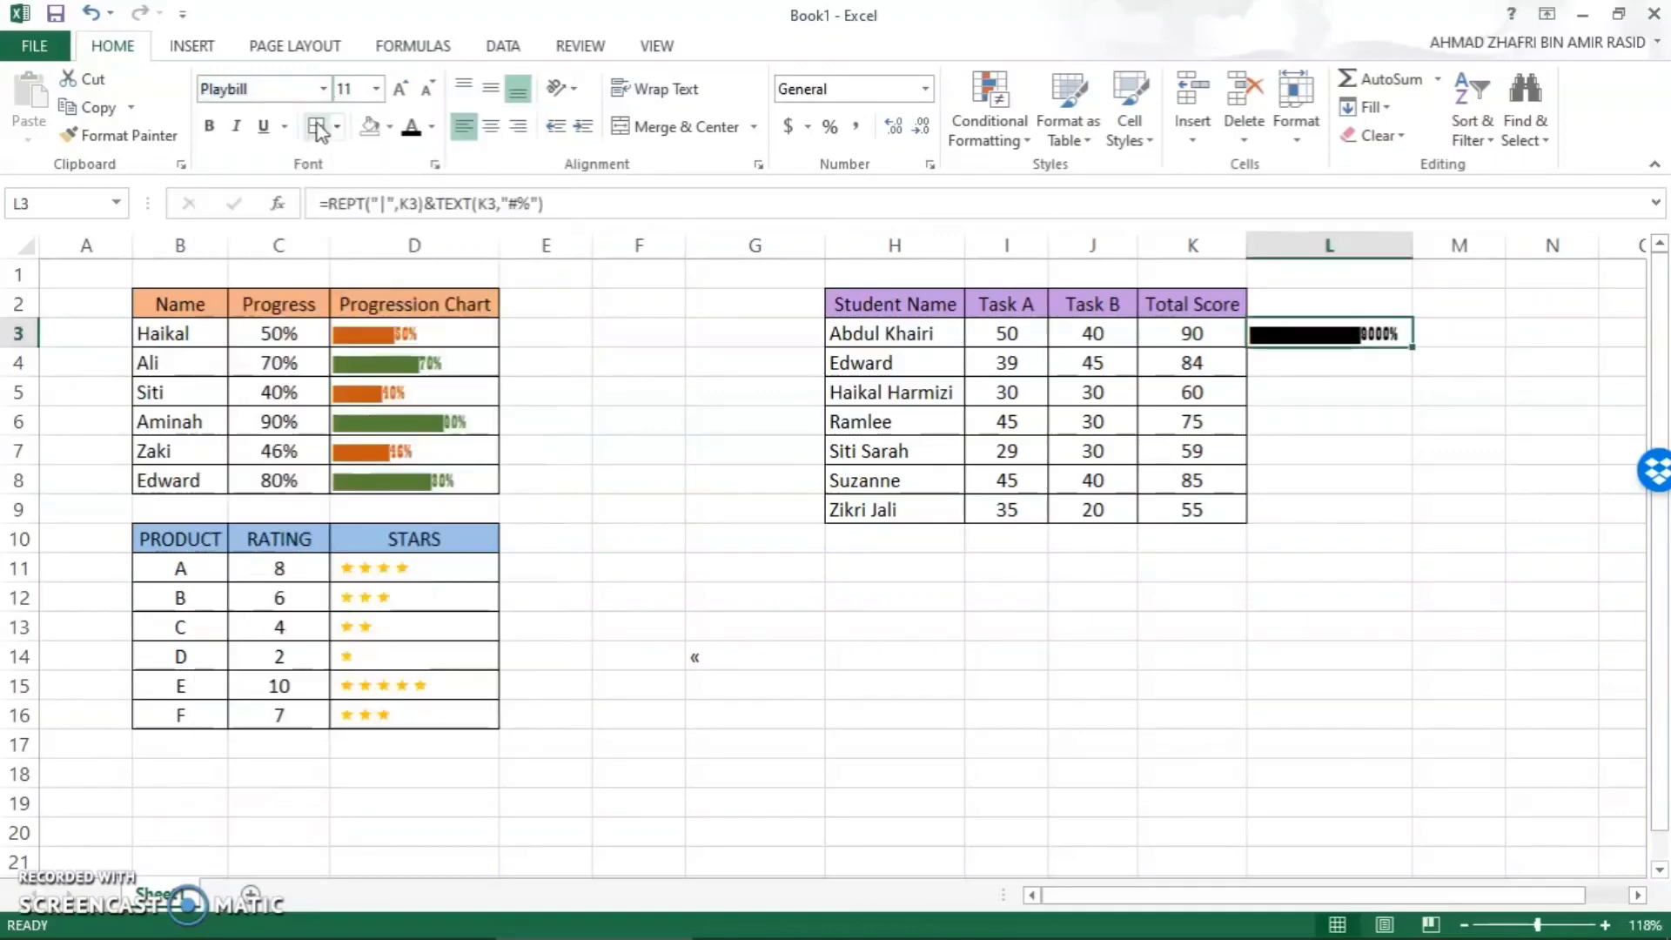
- Edit the TEXT part of L3's formula to divide the score by 100, as TEXT(K3/100,"#%")
double_click(1399, 335)
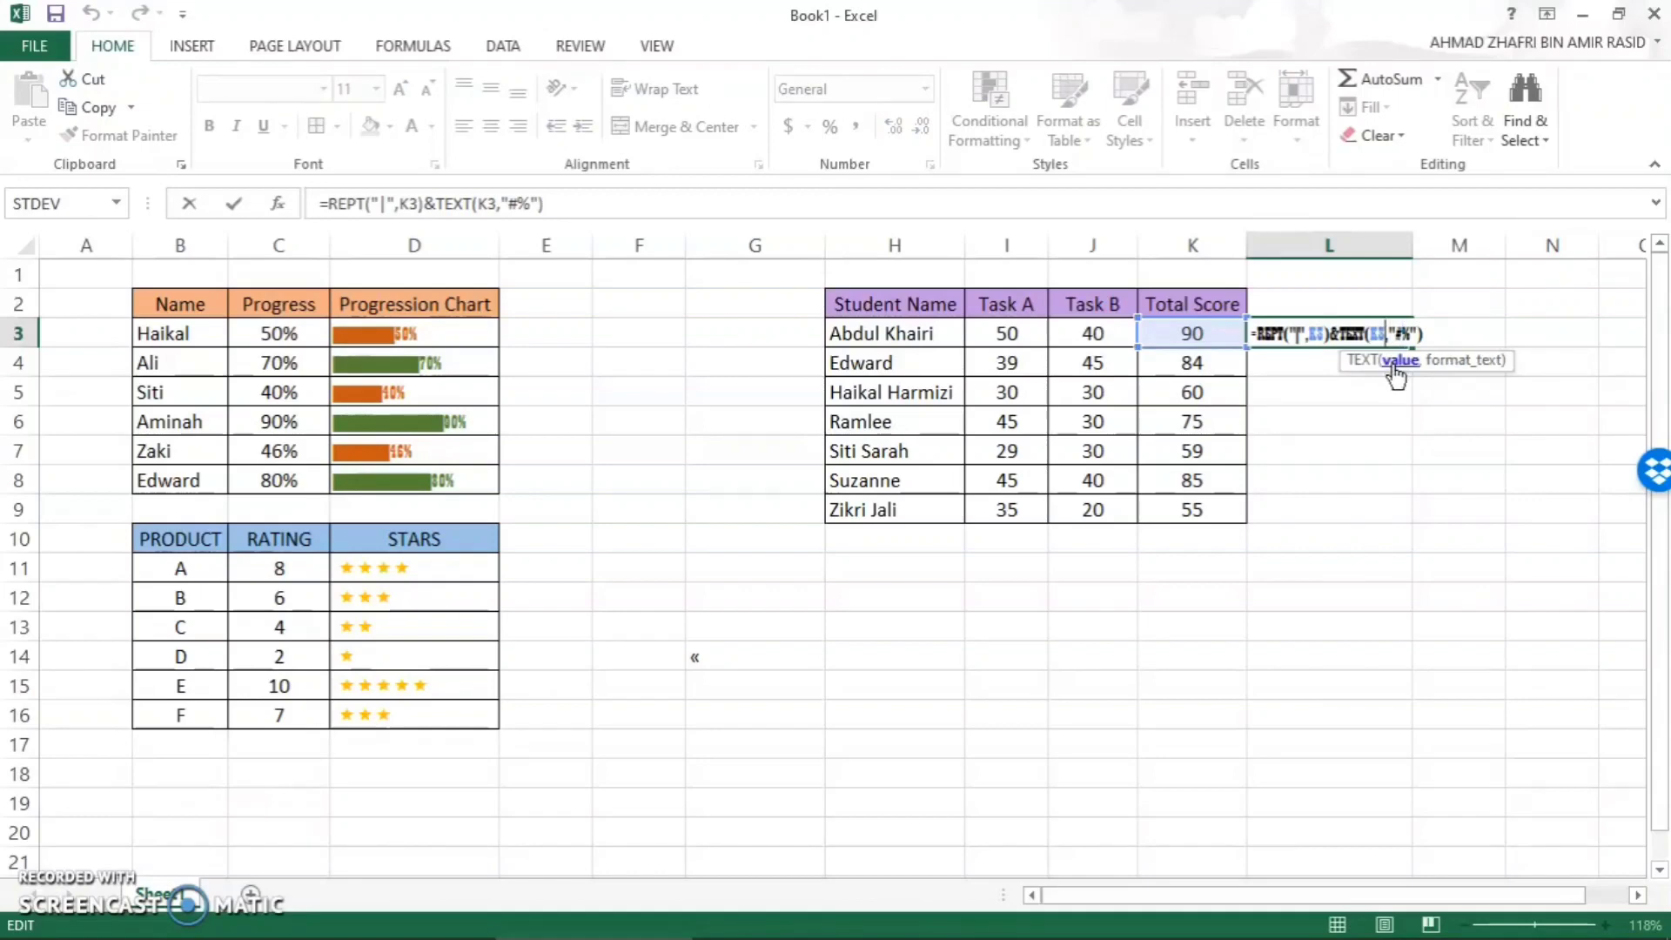
type("/1")
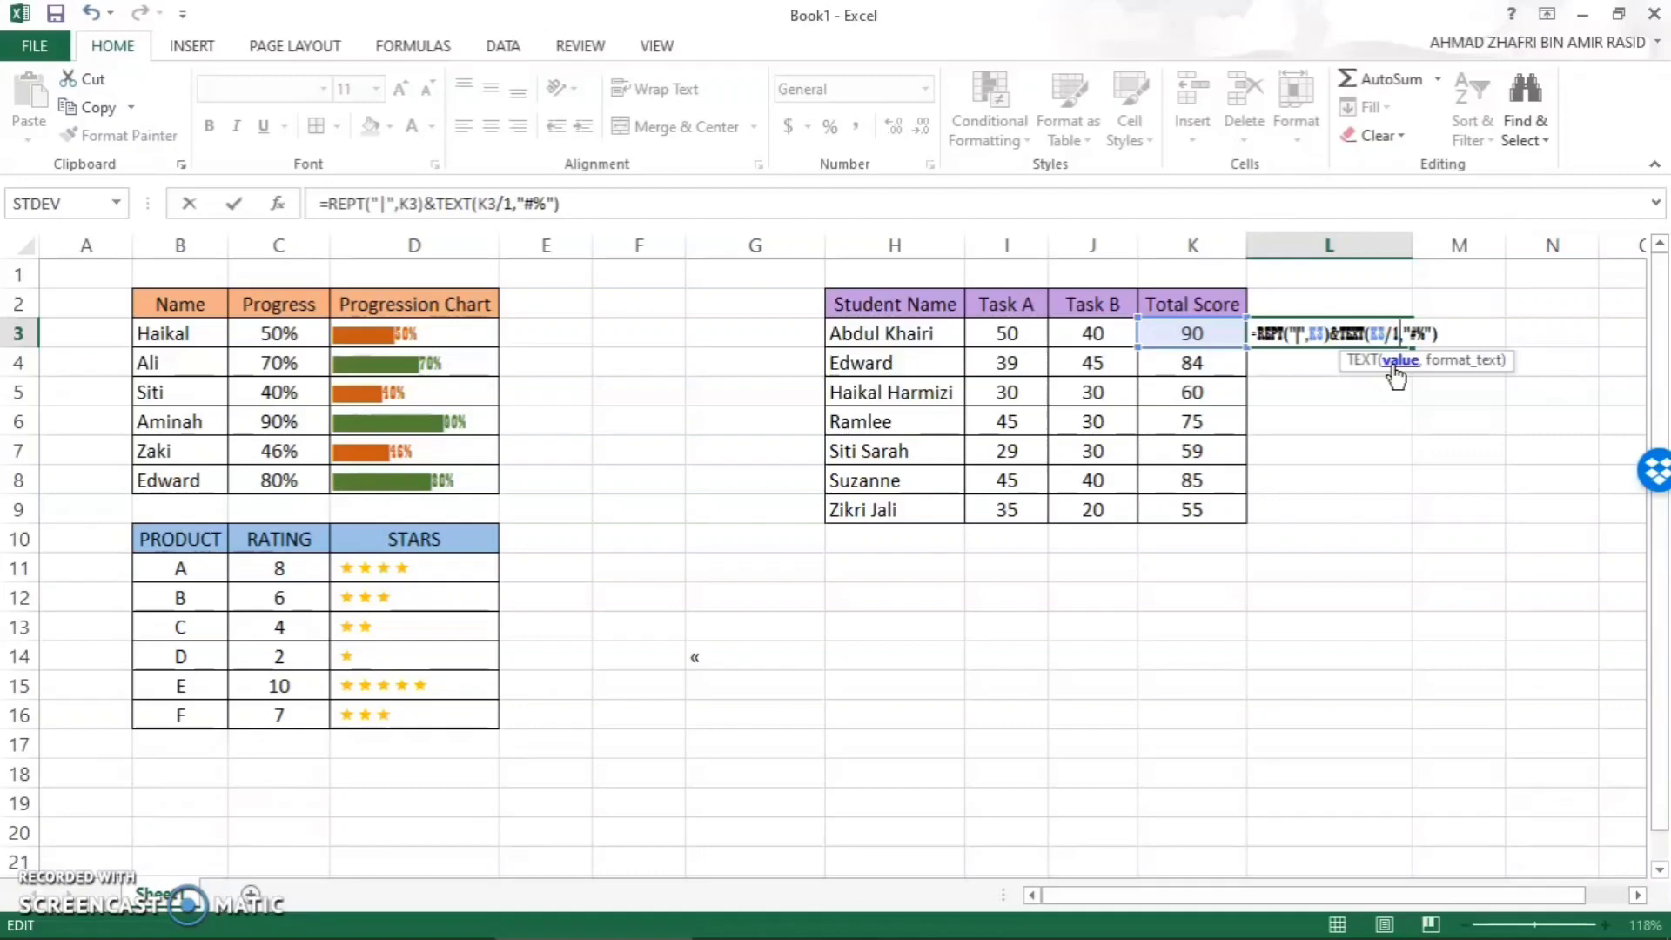
type("00")
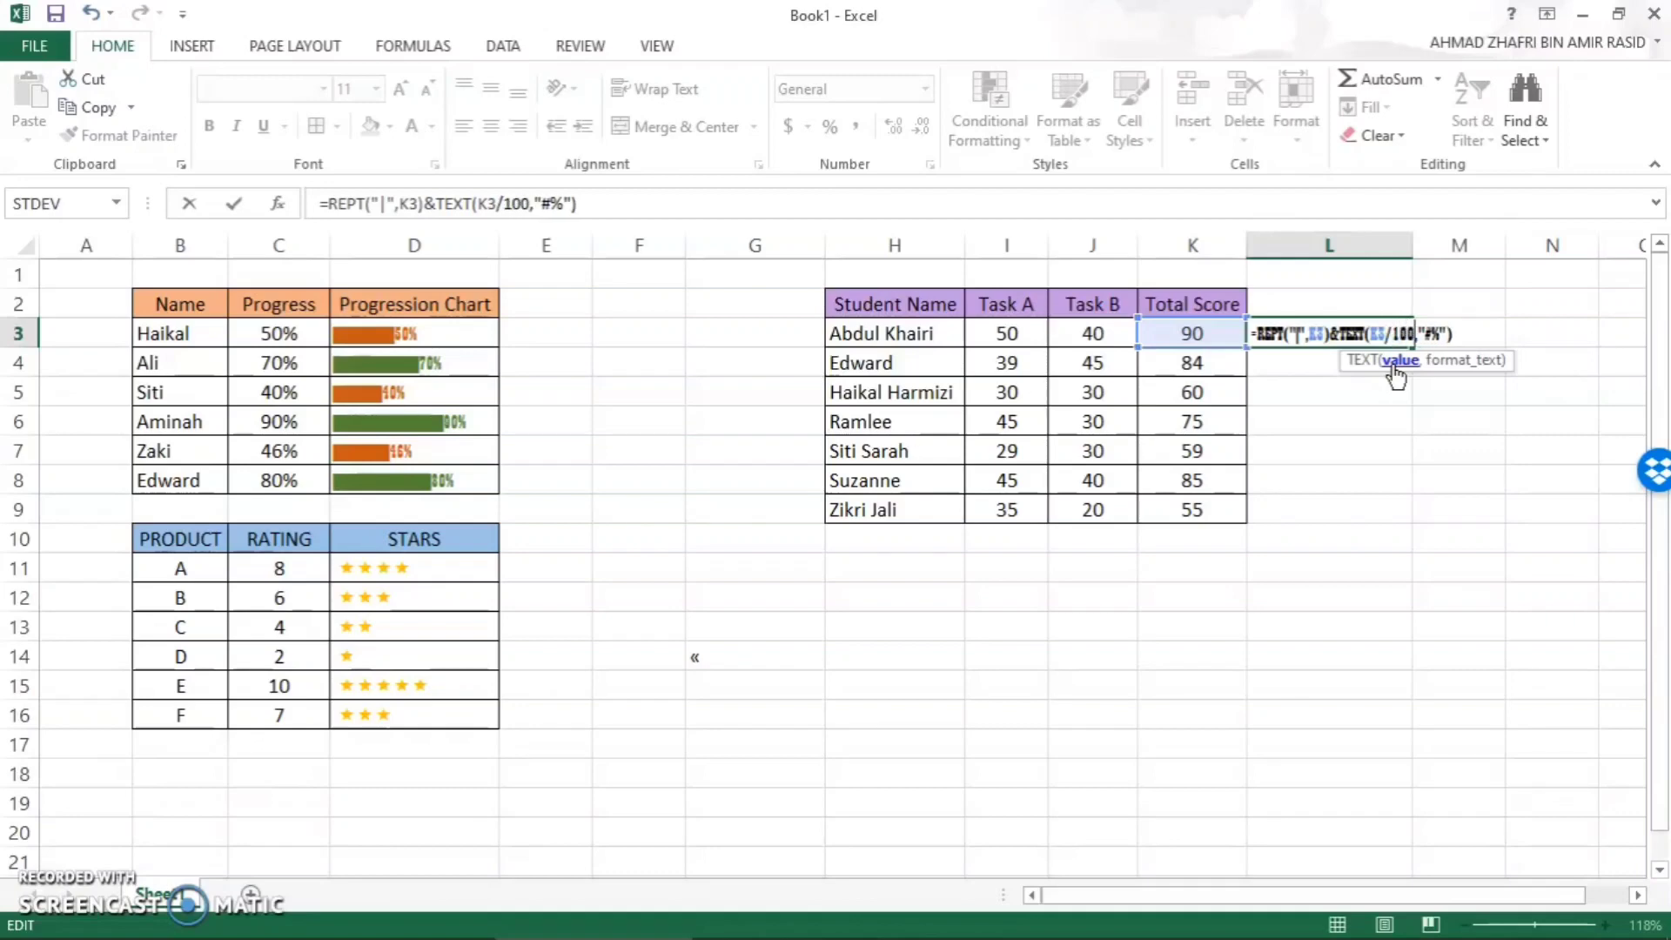
key("Return")
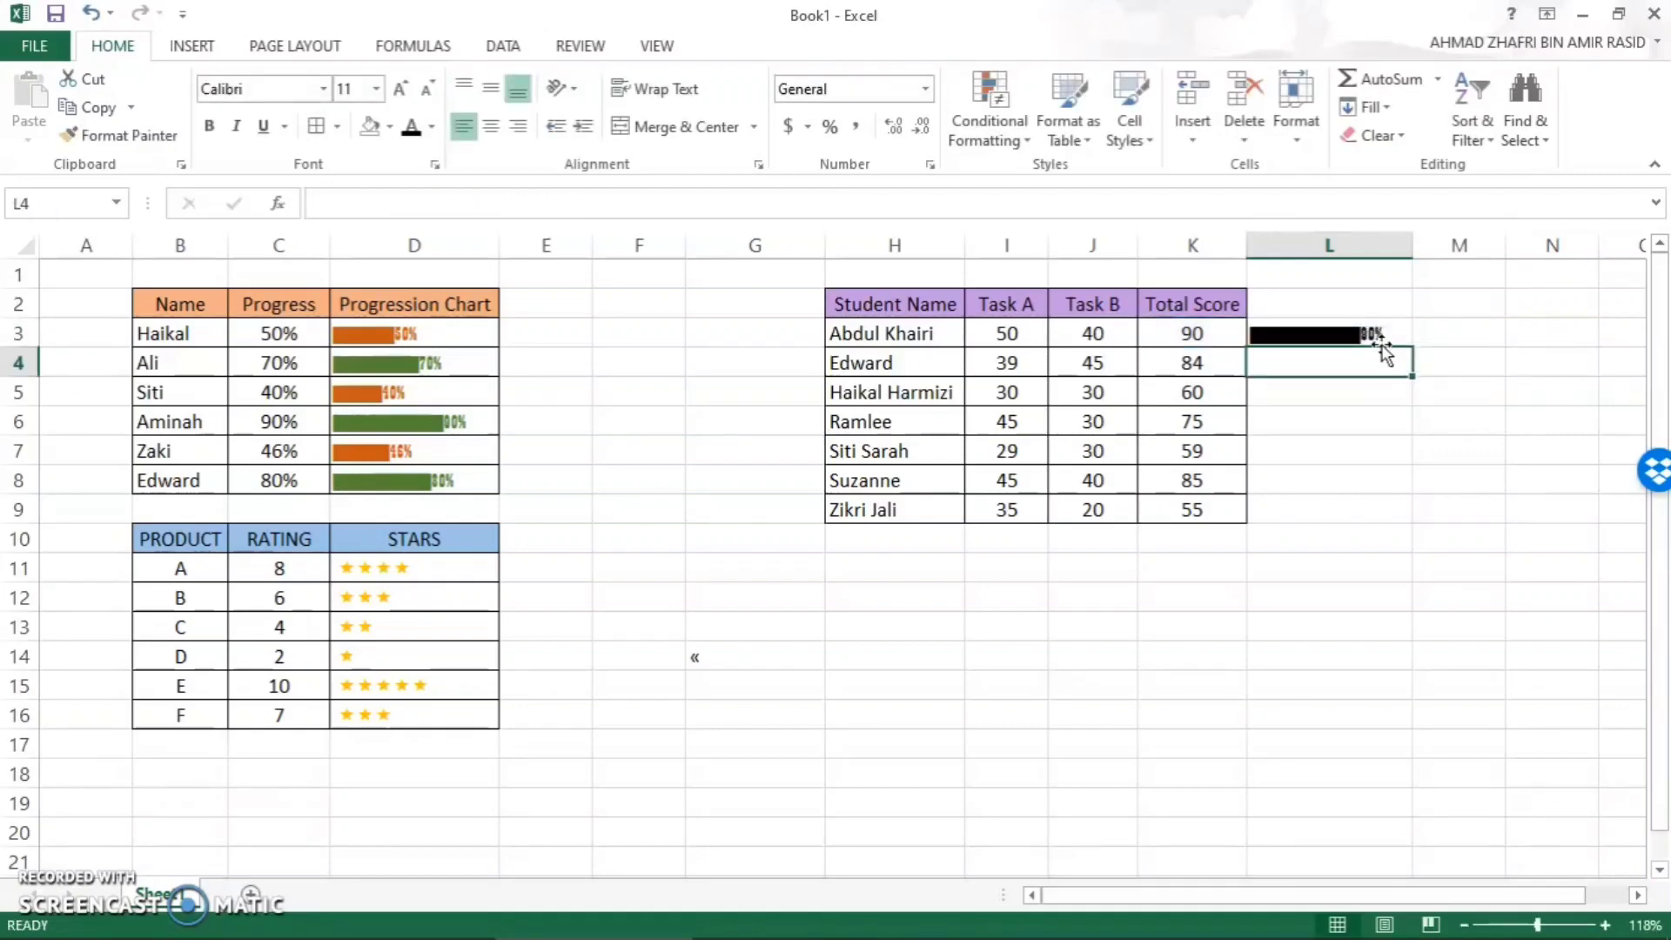
- Fill the L3 formula down to L9 and color the bars dark green
left_click(1382, 337)
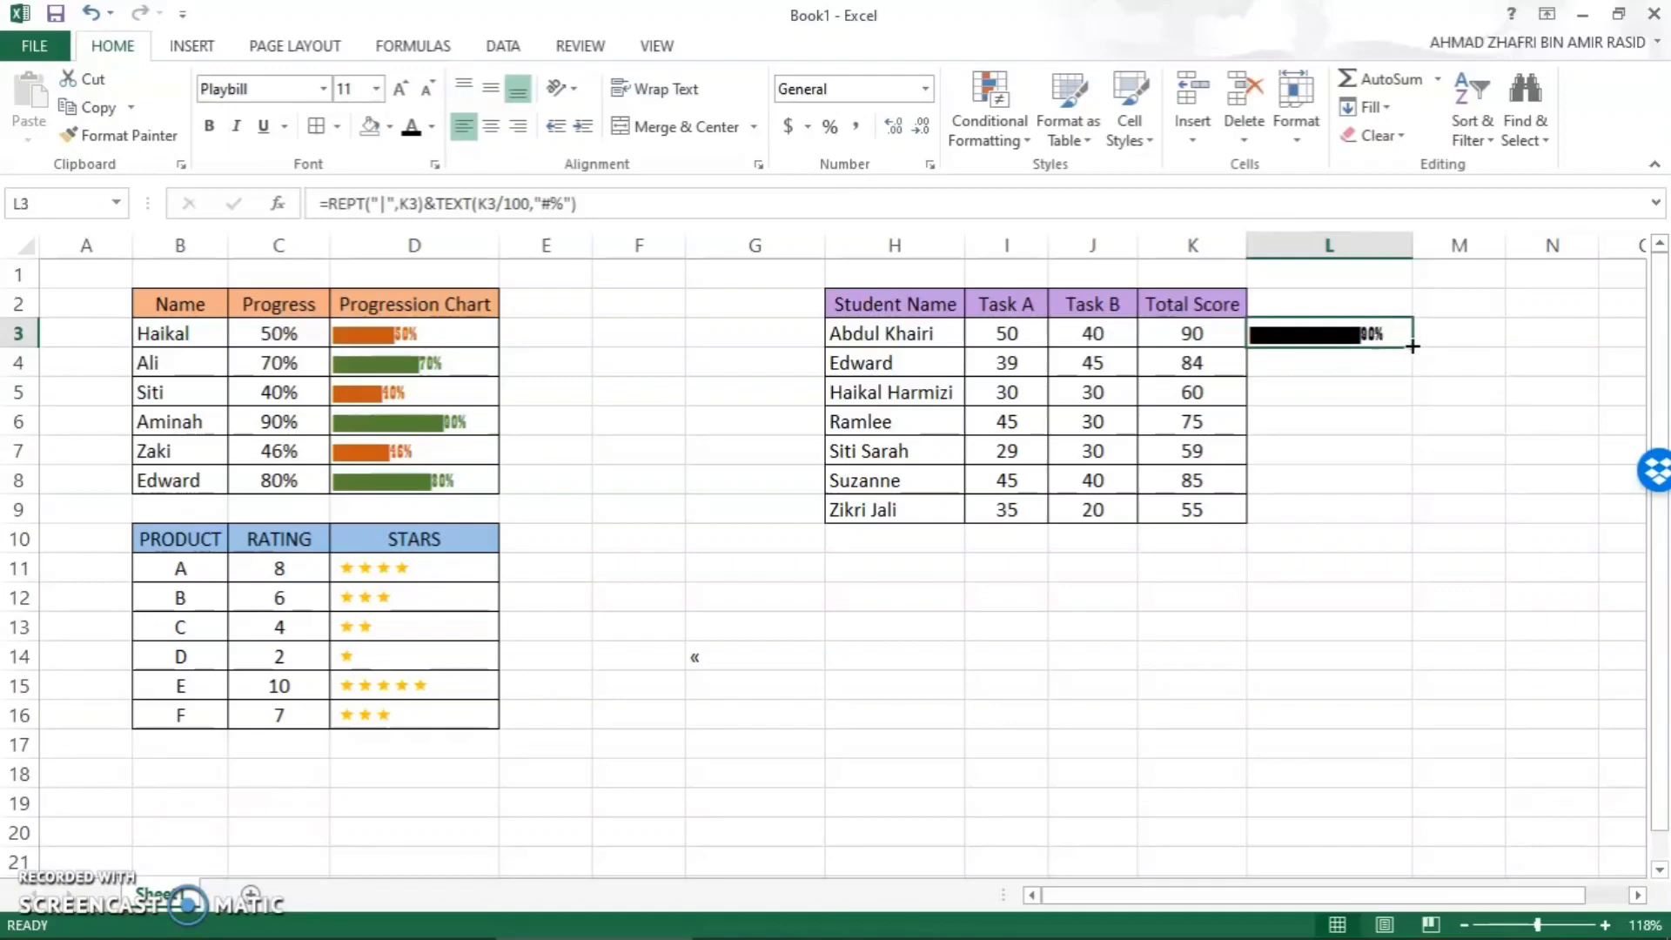
left_click_drag(1411, 345, 1381, 517)
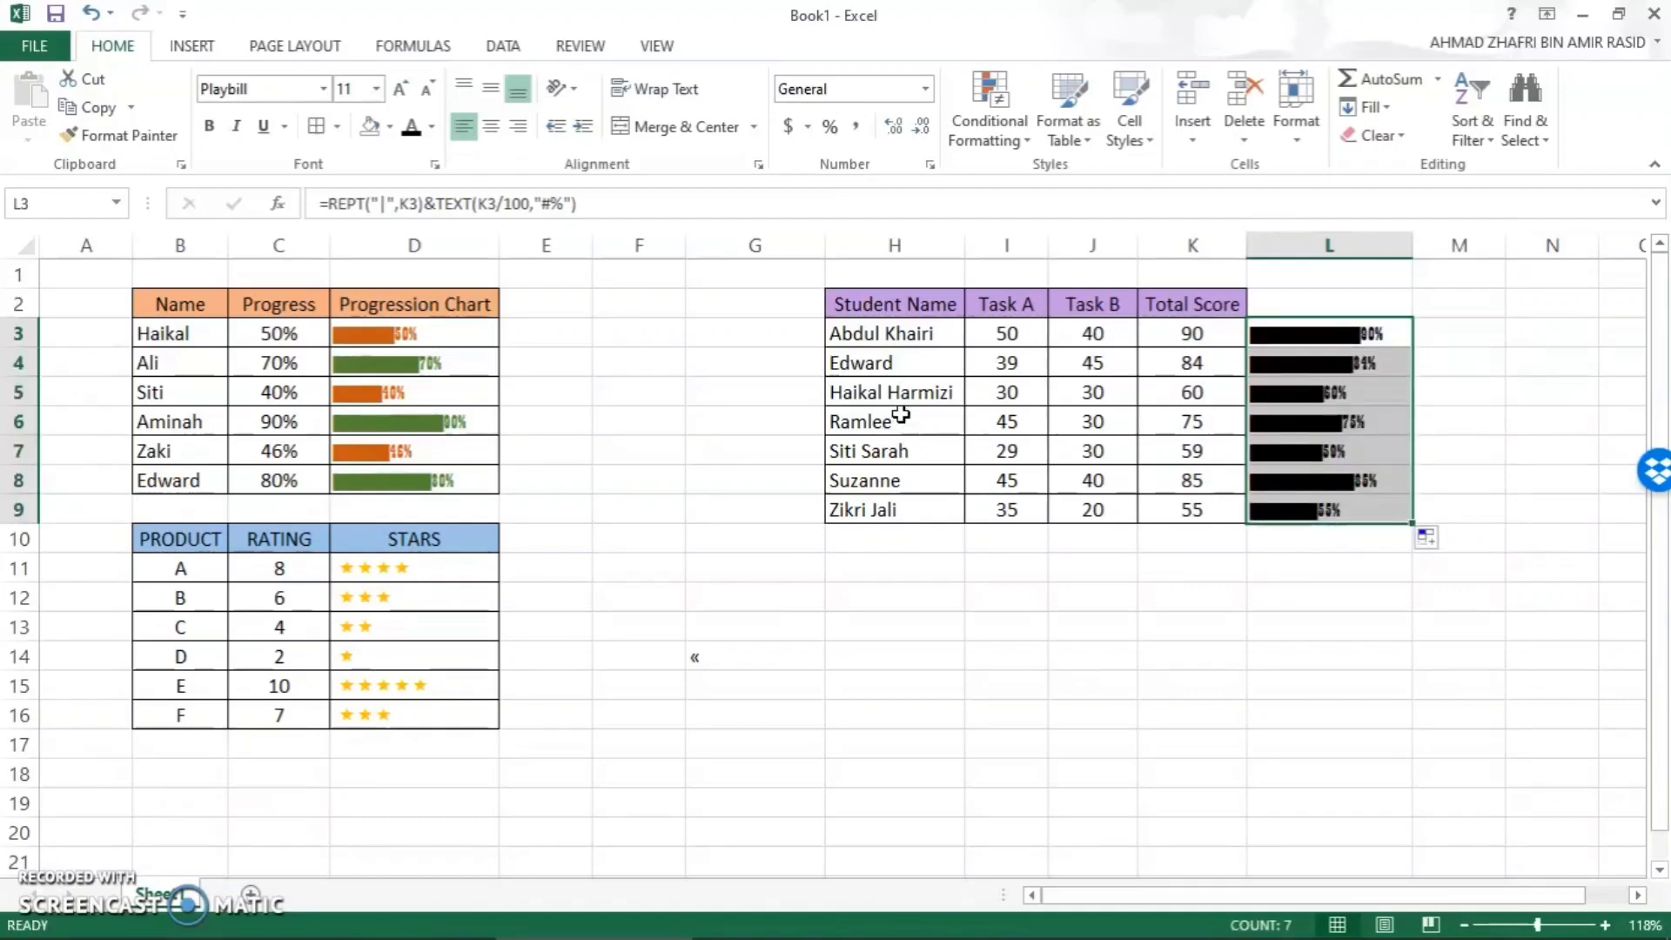
left_click(432, 129)
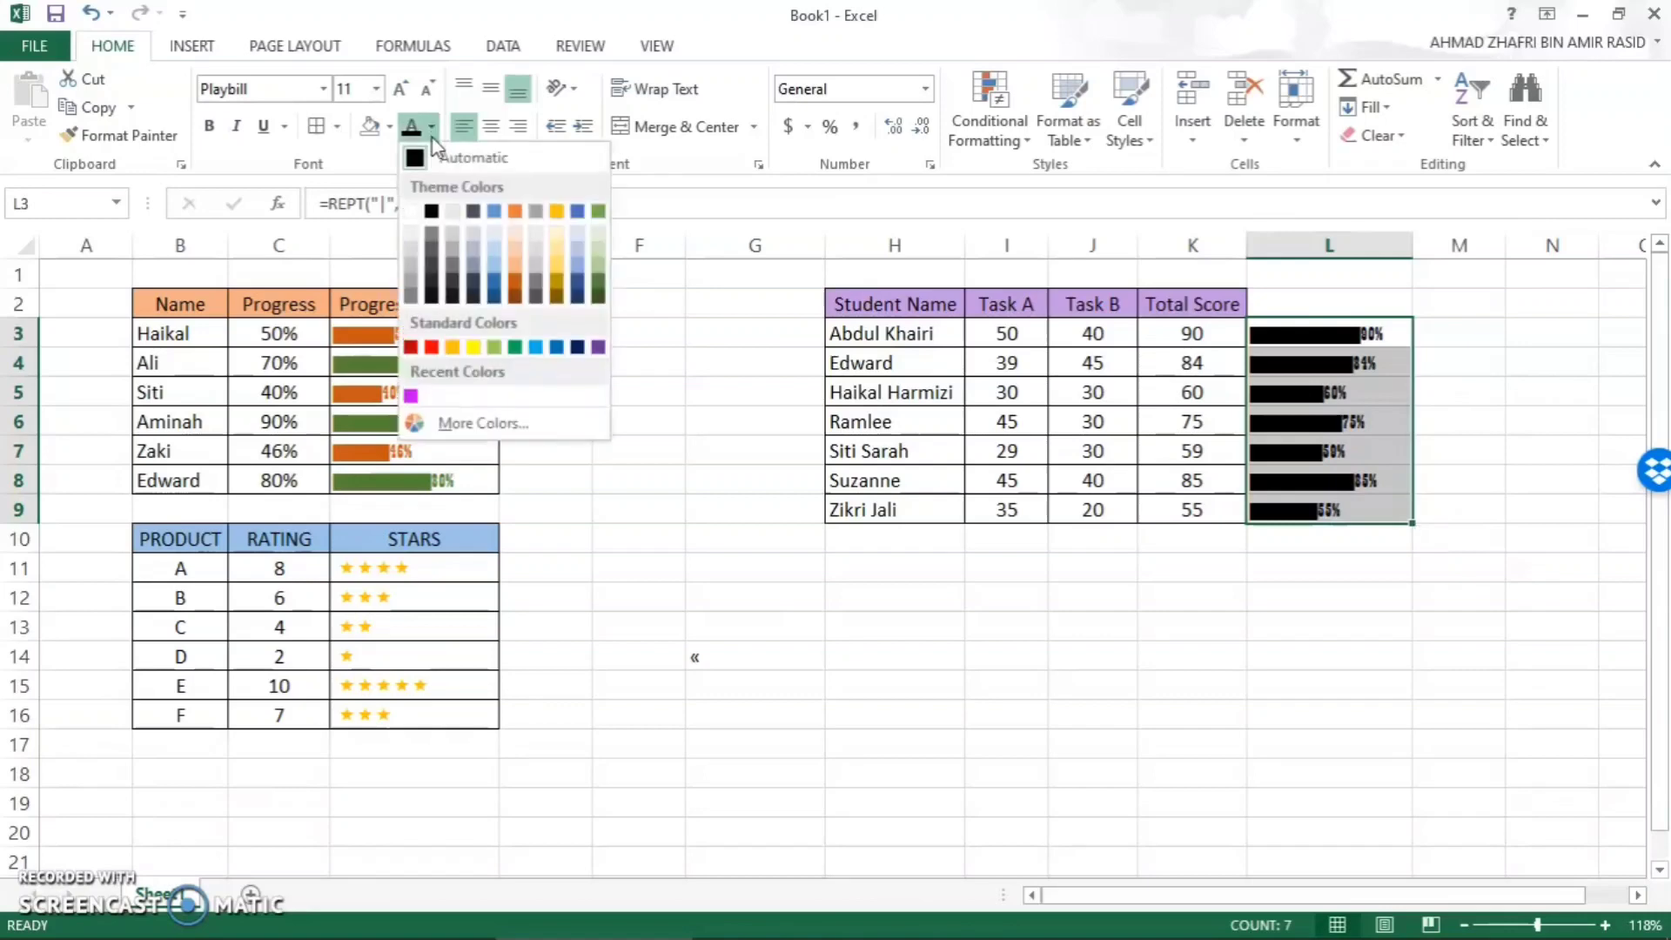
left_click(598, 289)
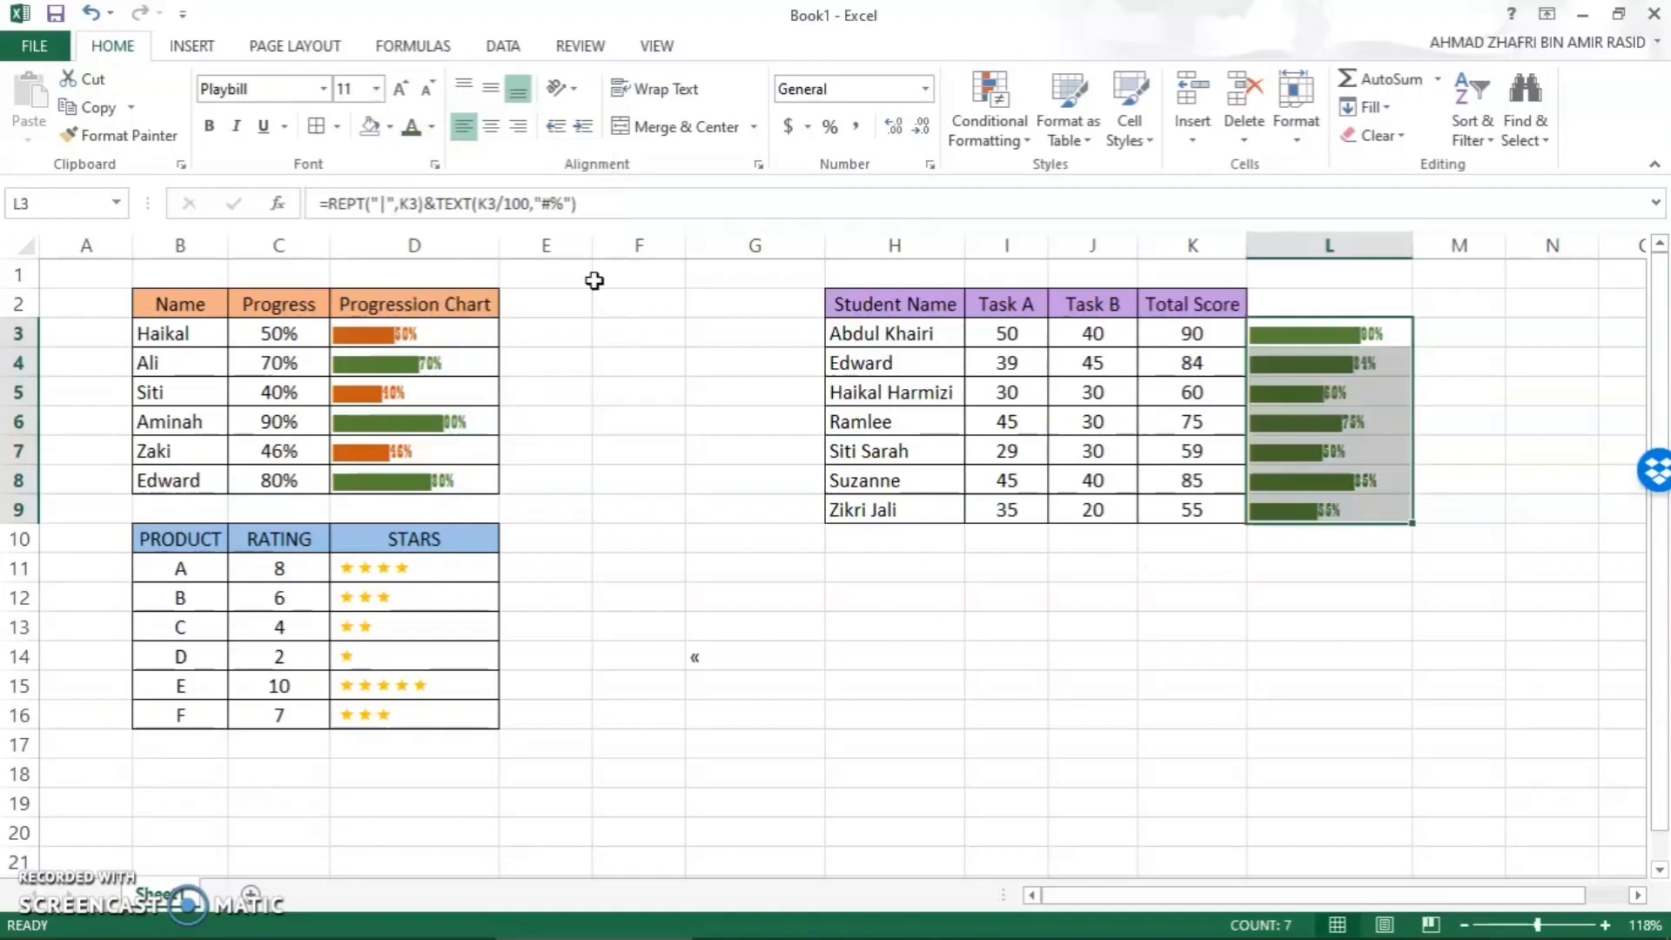
- Start a new conditional formatting rule for L3 that uses a formula to determine which cells to format
left_click(1332, 389)
left_click(1382, 357)
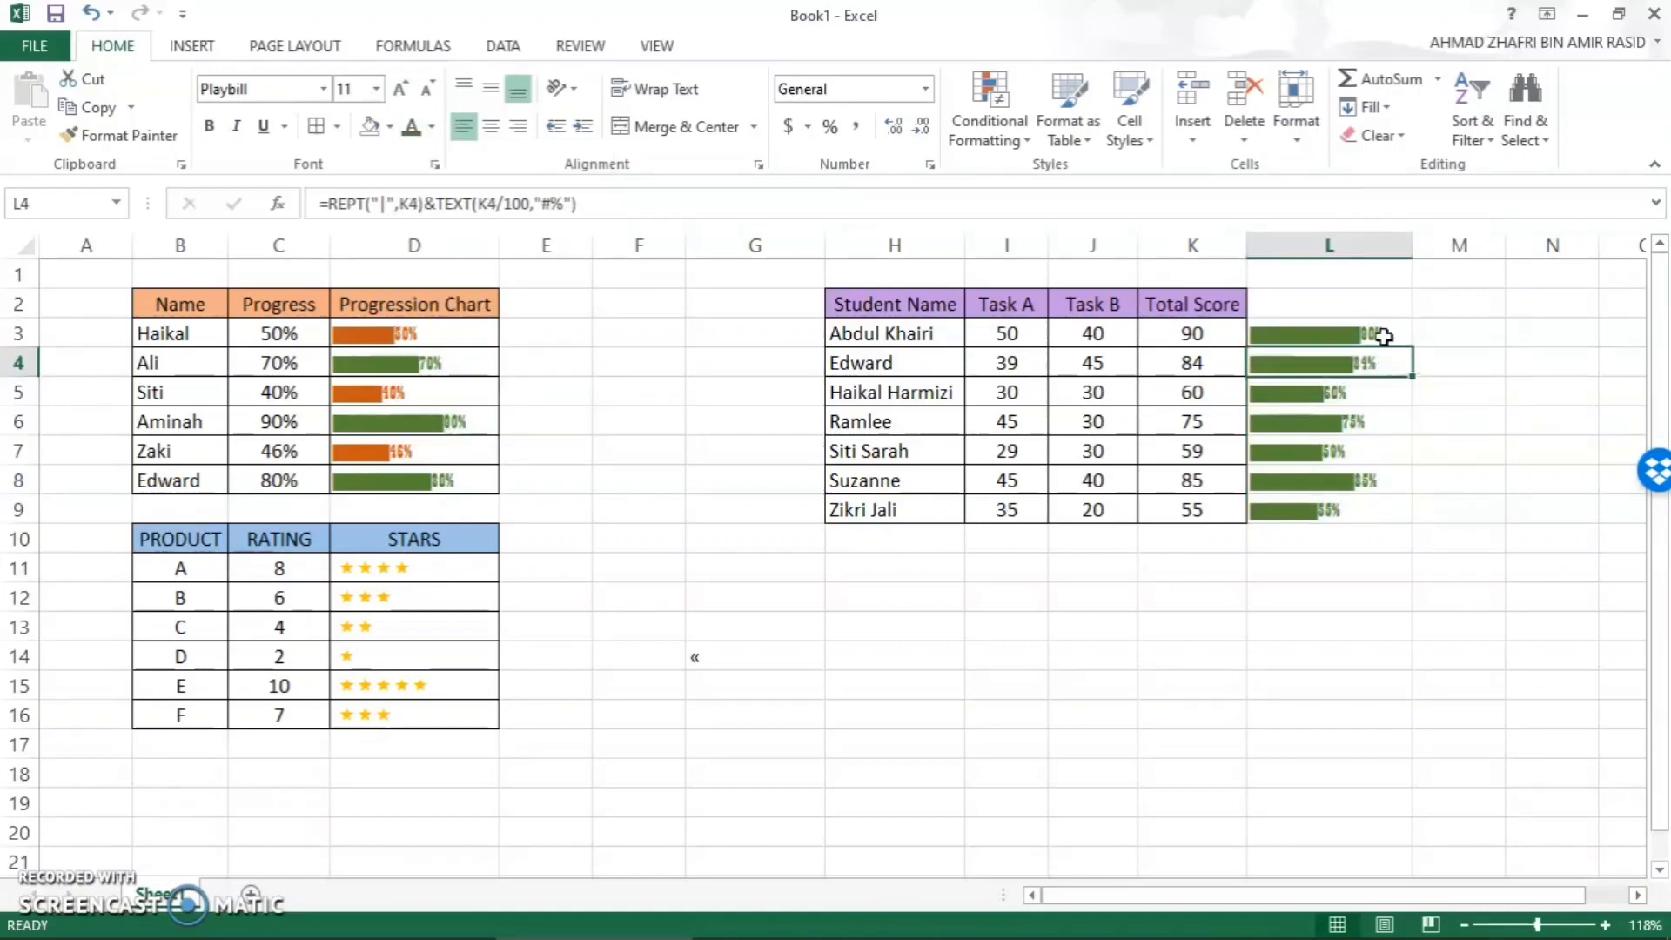
left_click(1384, 337)
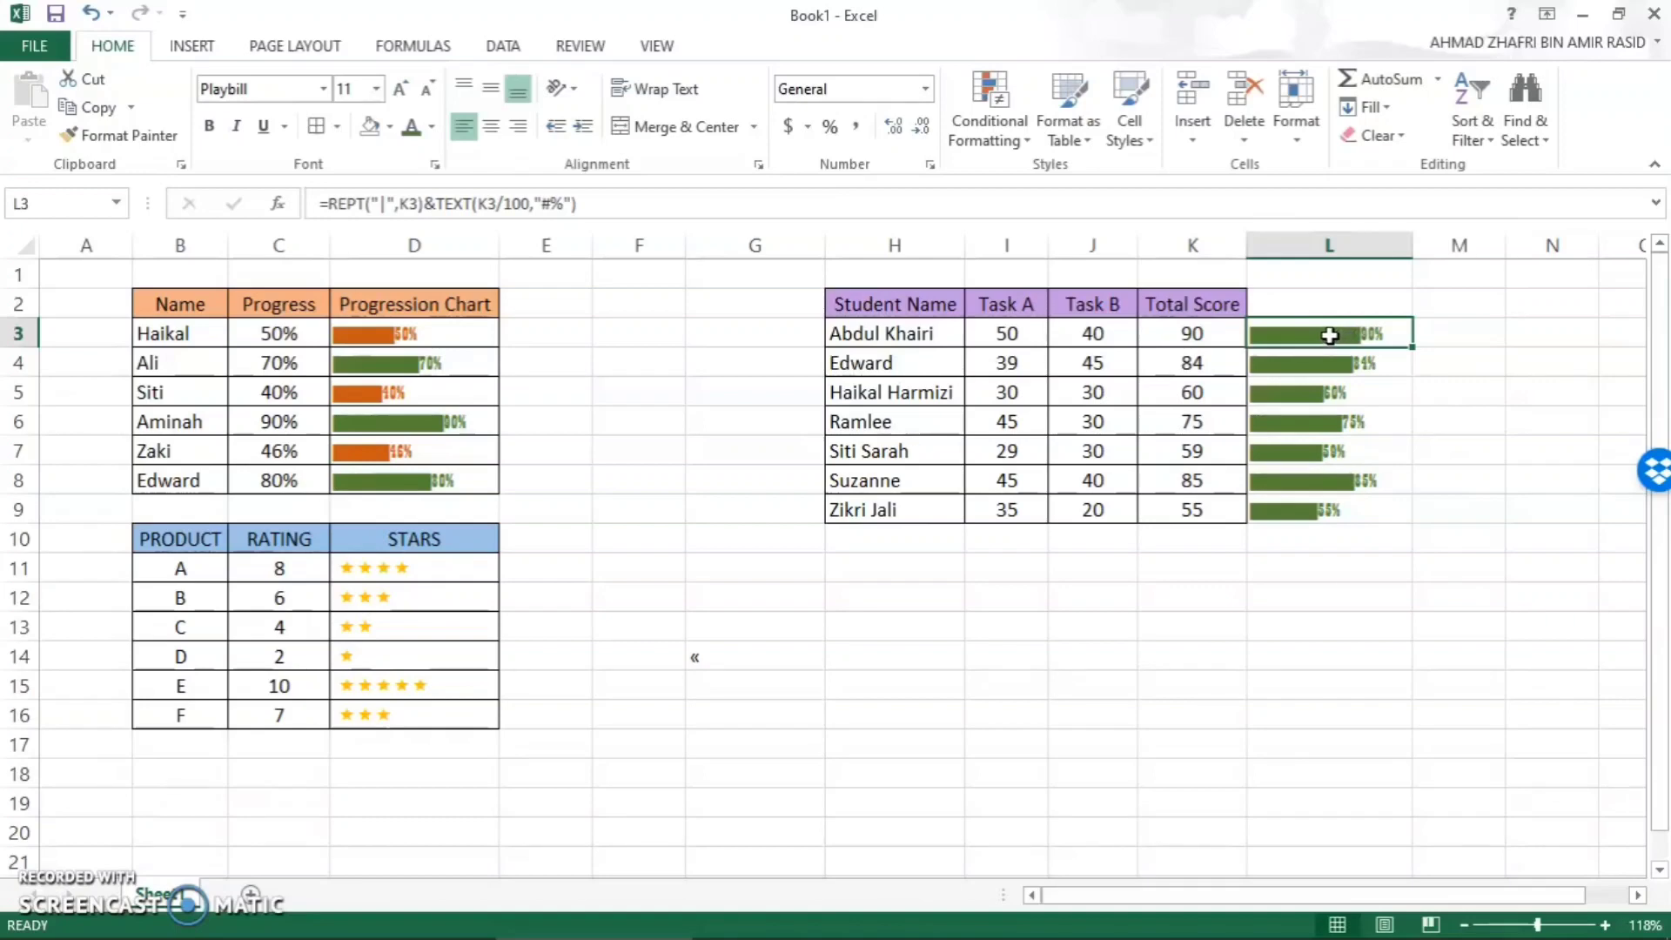
left_click(1001, 143)
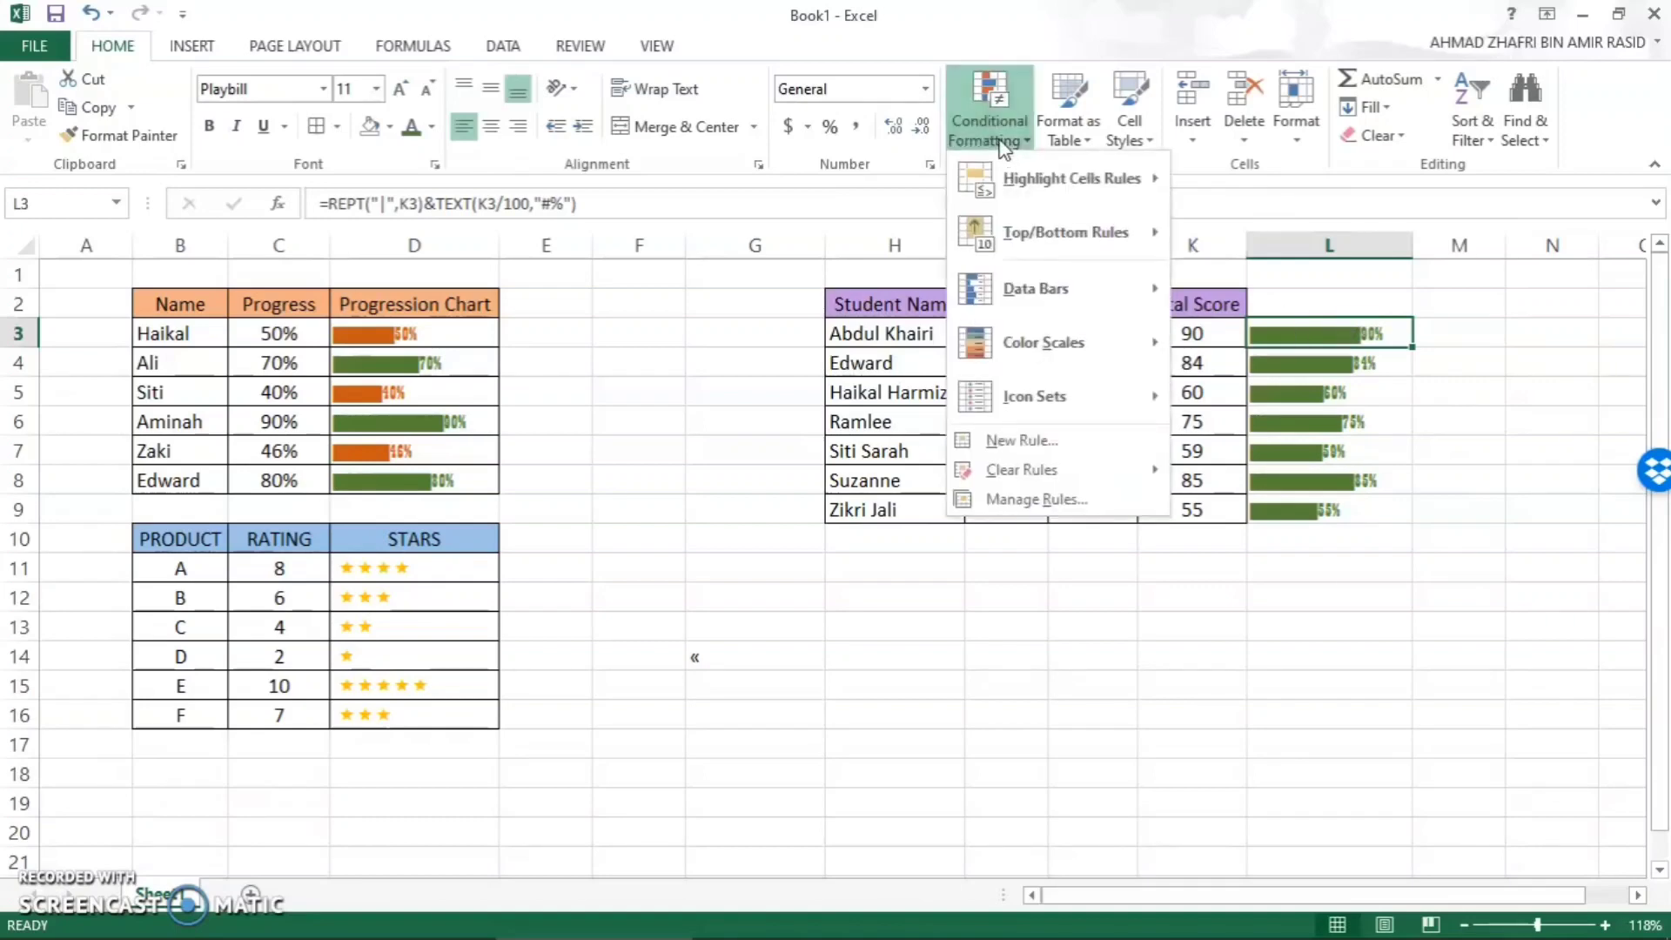
left_click(1031, 443)
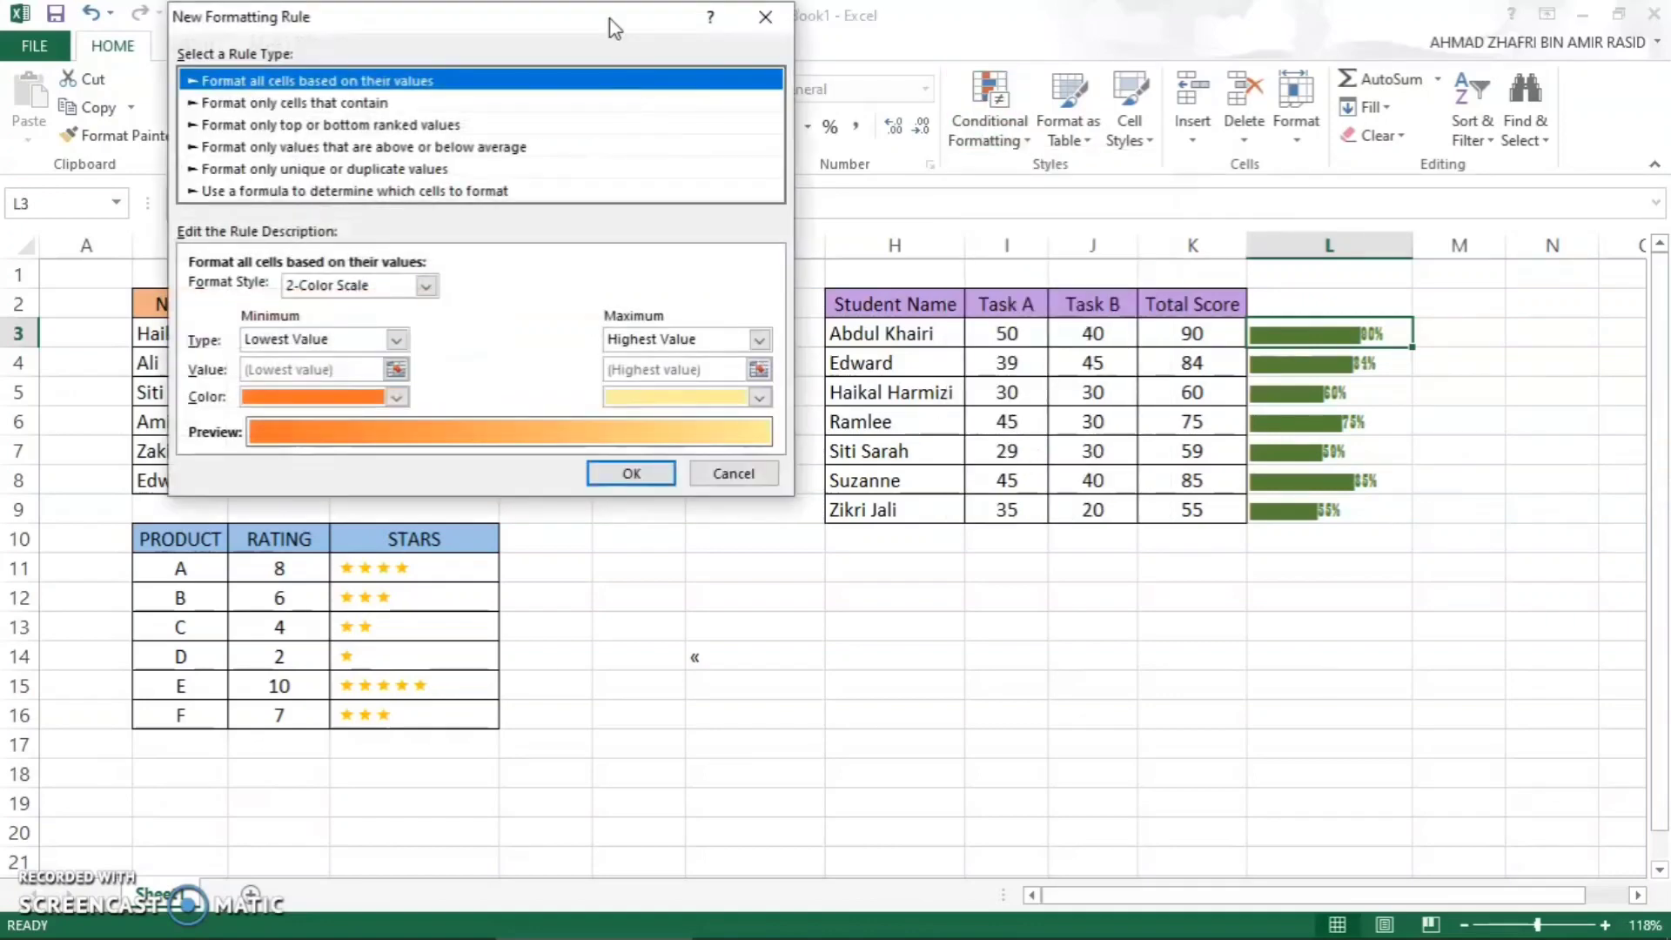
left_click_drag(613, 15, 829, 163)
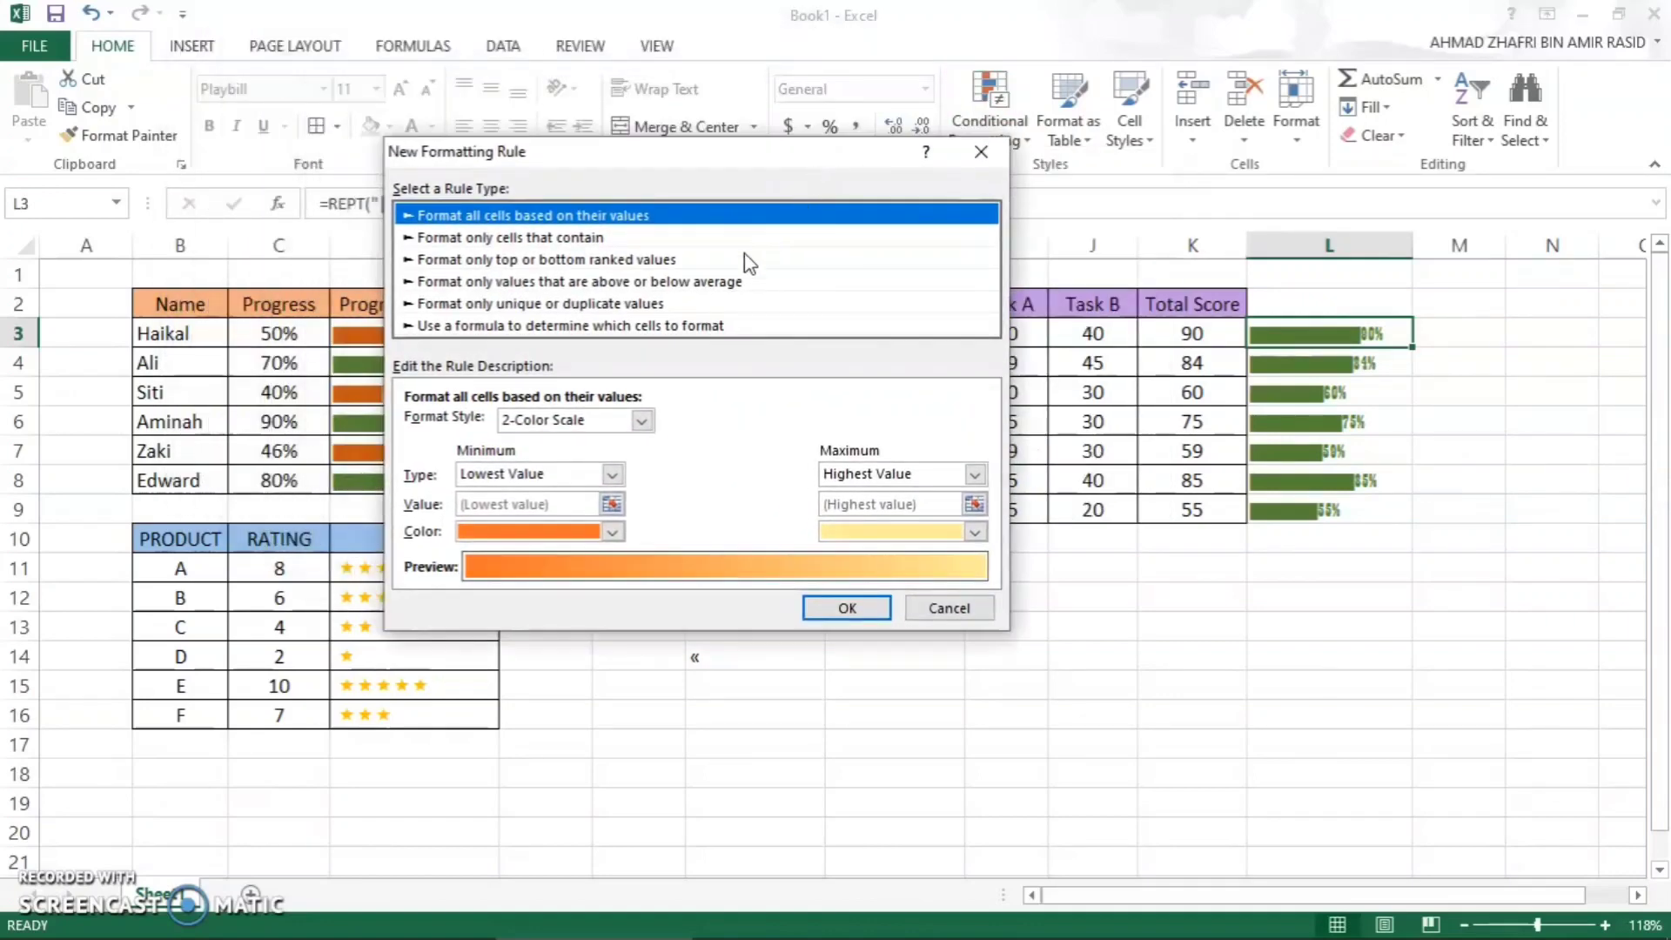
left_click(516, 327)
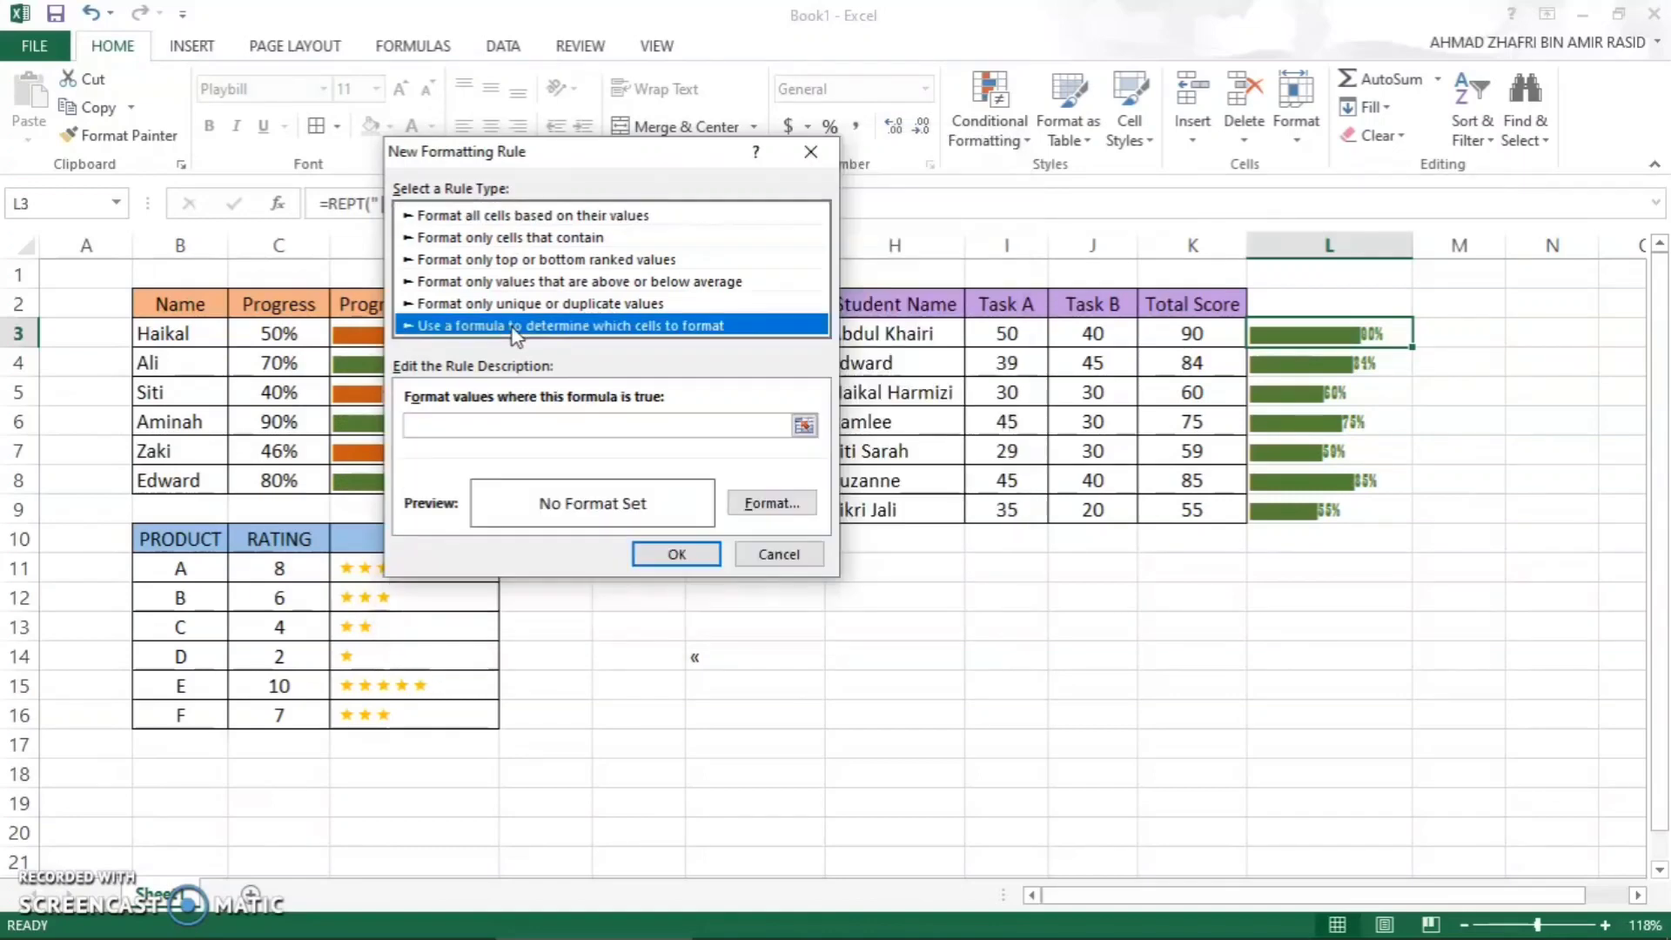
- Enter =K3<61 as the formatting rule's condition
left_click(537, 425)
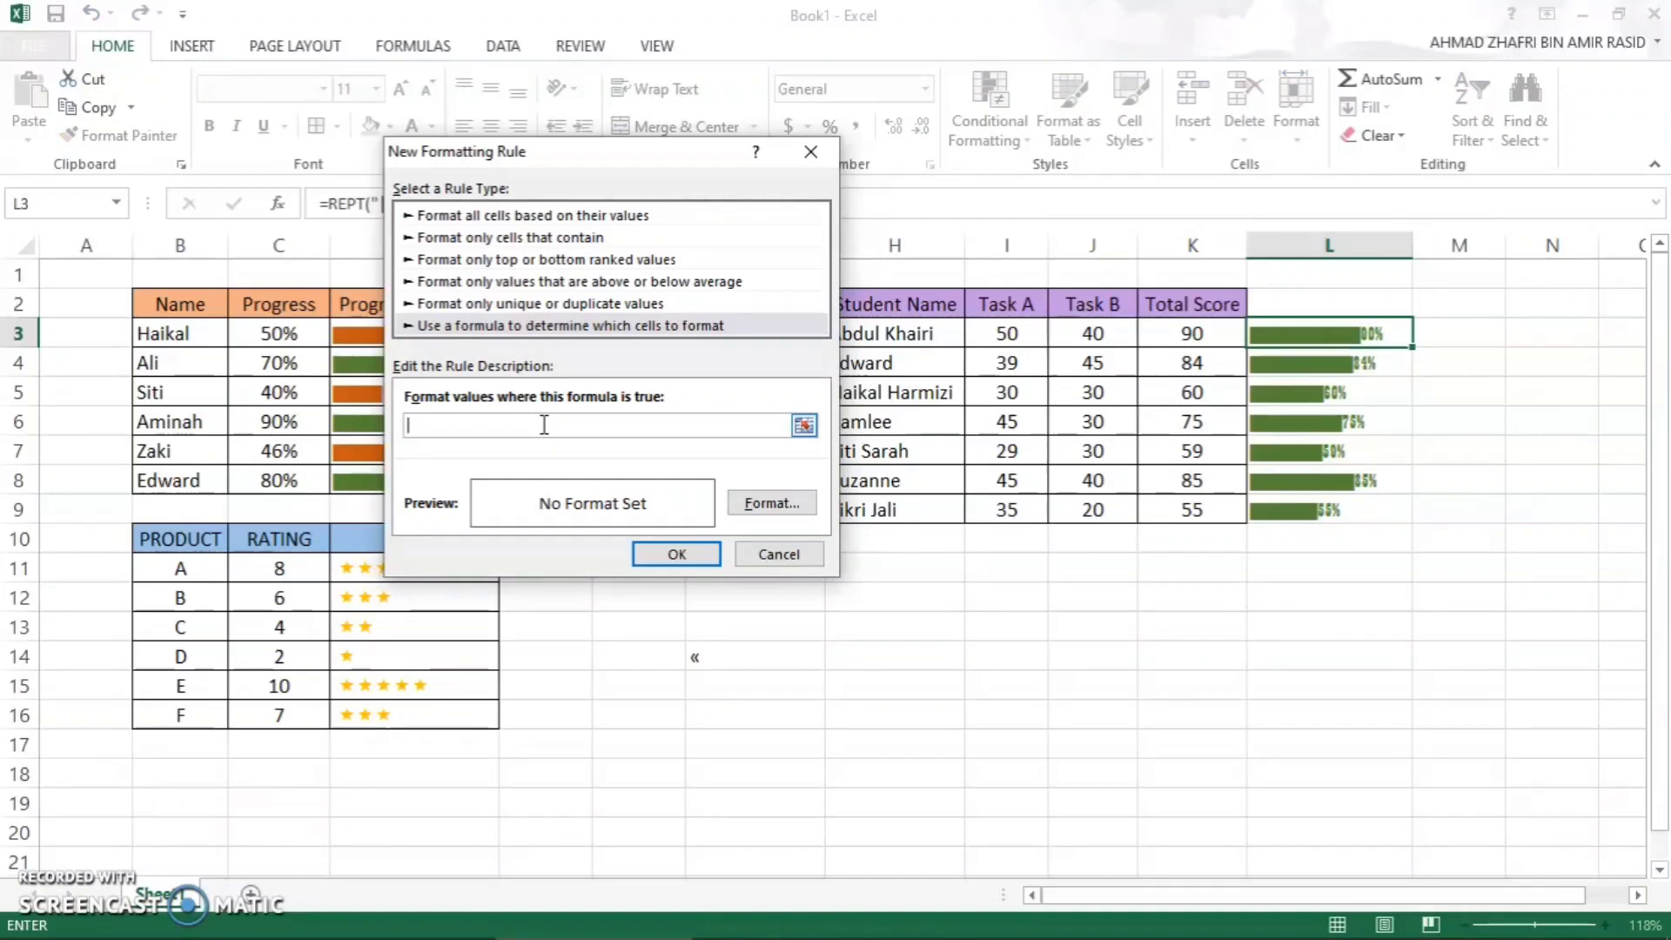
type("=K3<60")
key("BackSpace")
type("1")
- Set the rule's font color to standard dark red and apply the new conditional formatting rule to L3
left_click(754, 505)
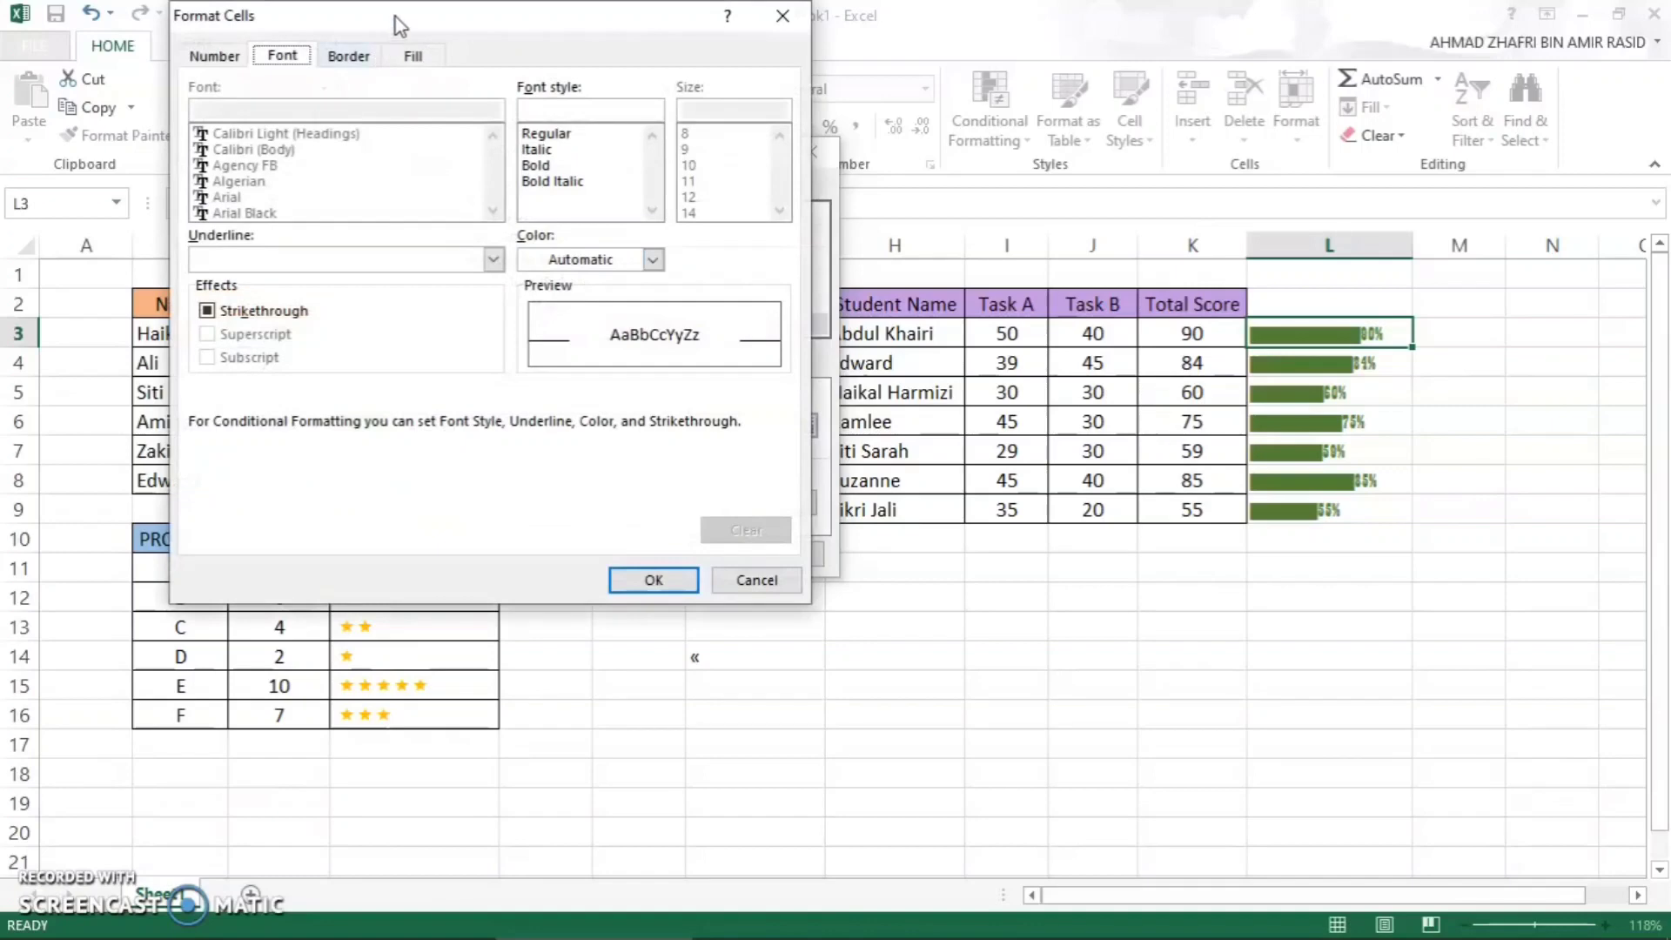
left_click_drag(396, 18, 496, 120)
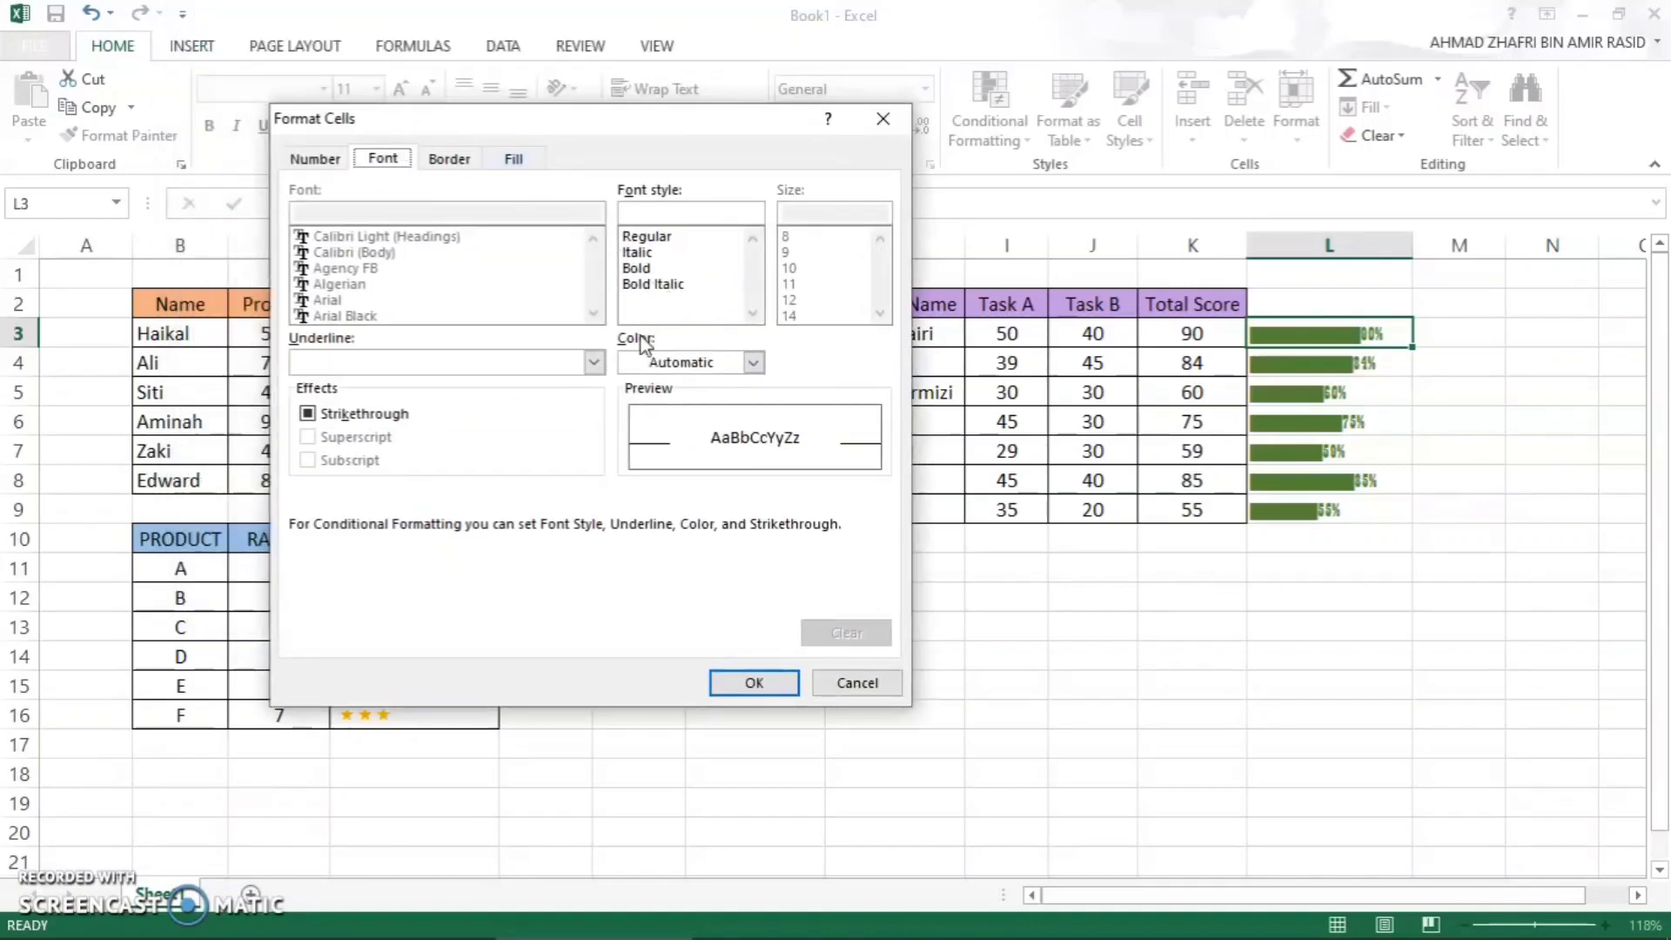
left_click(752, 362)
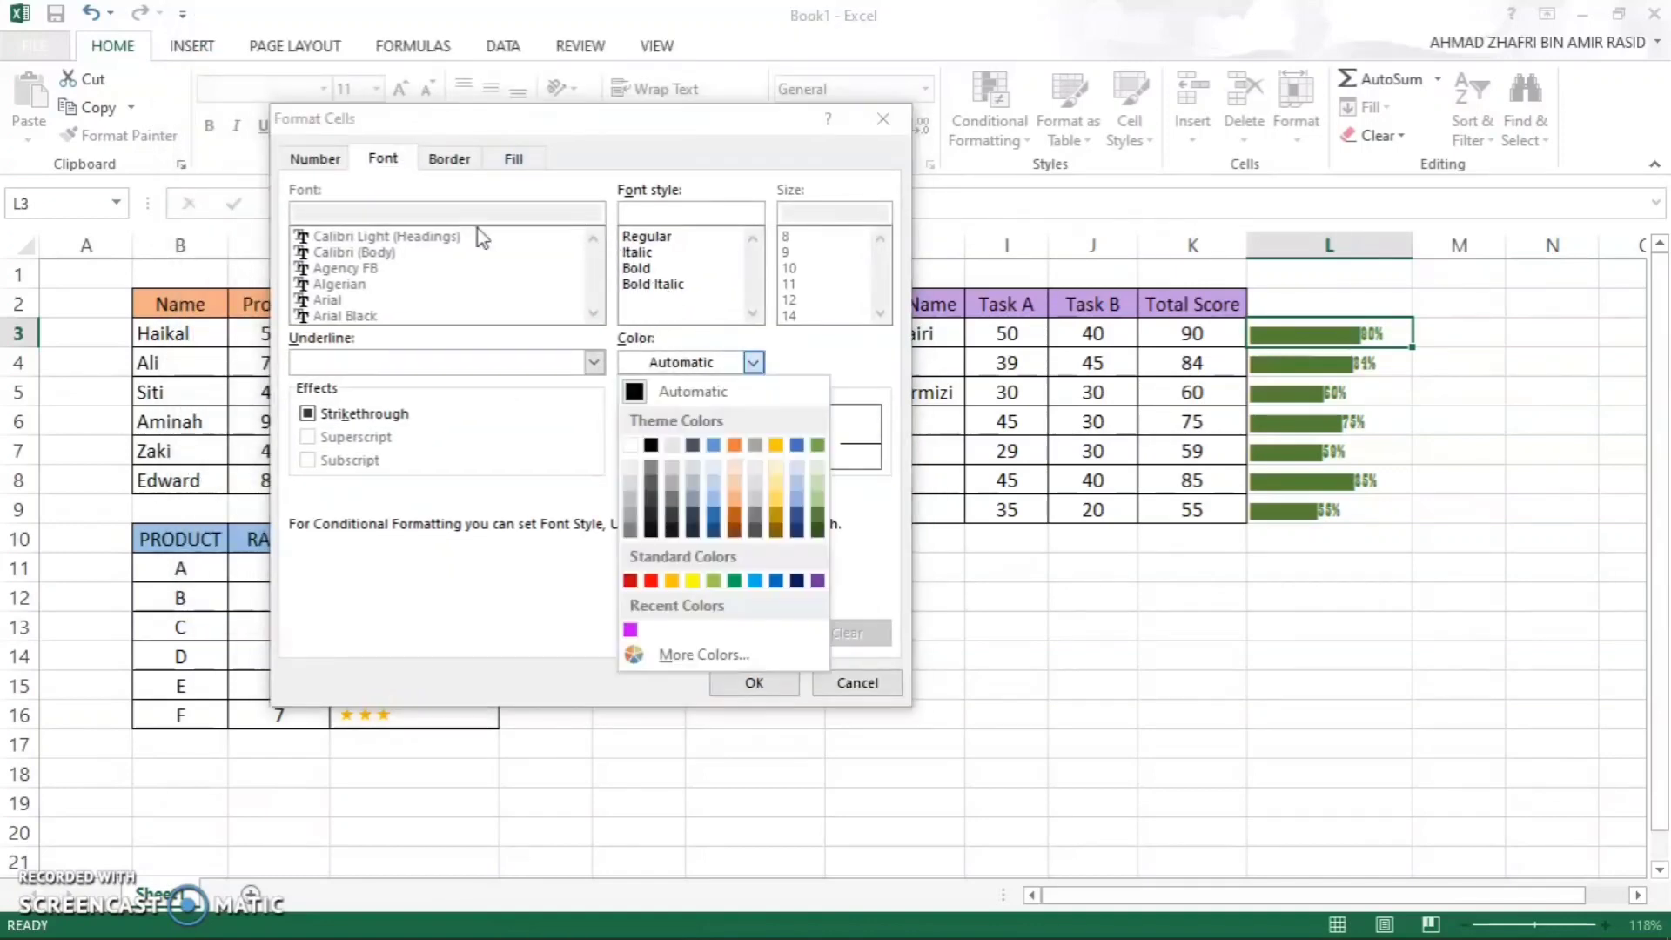
left_click(630, 581)
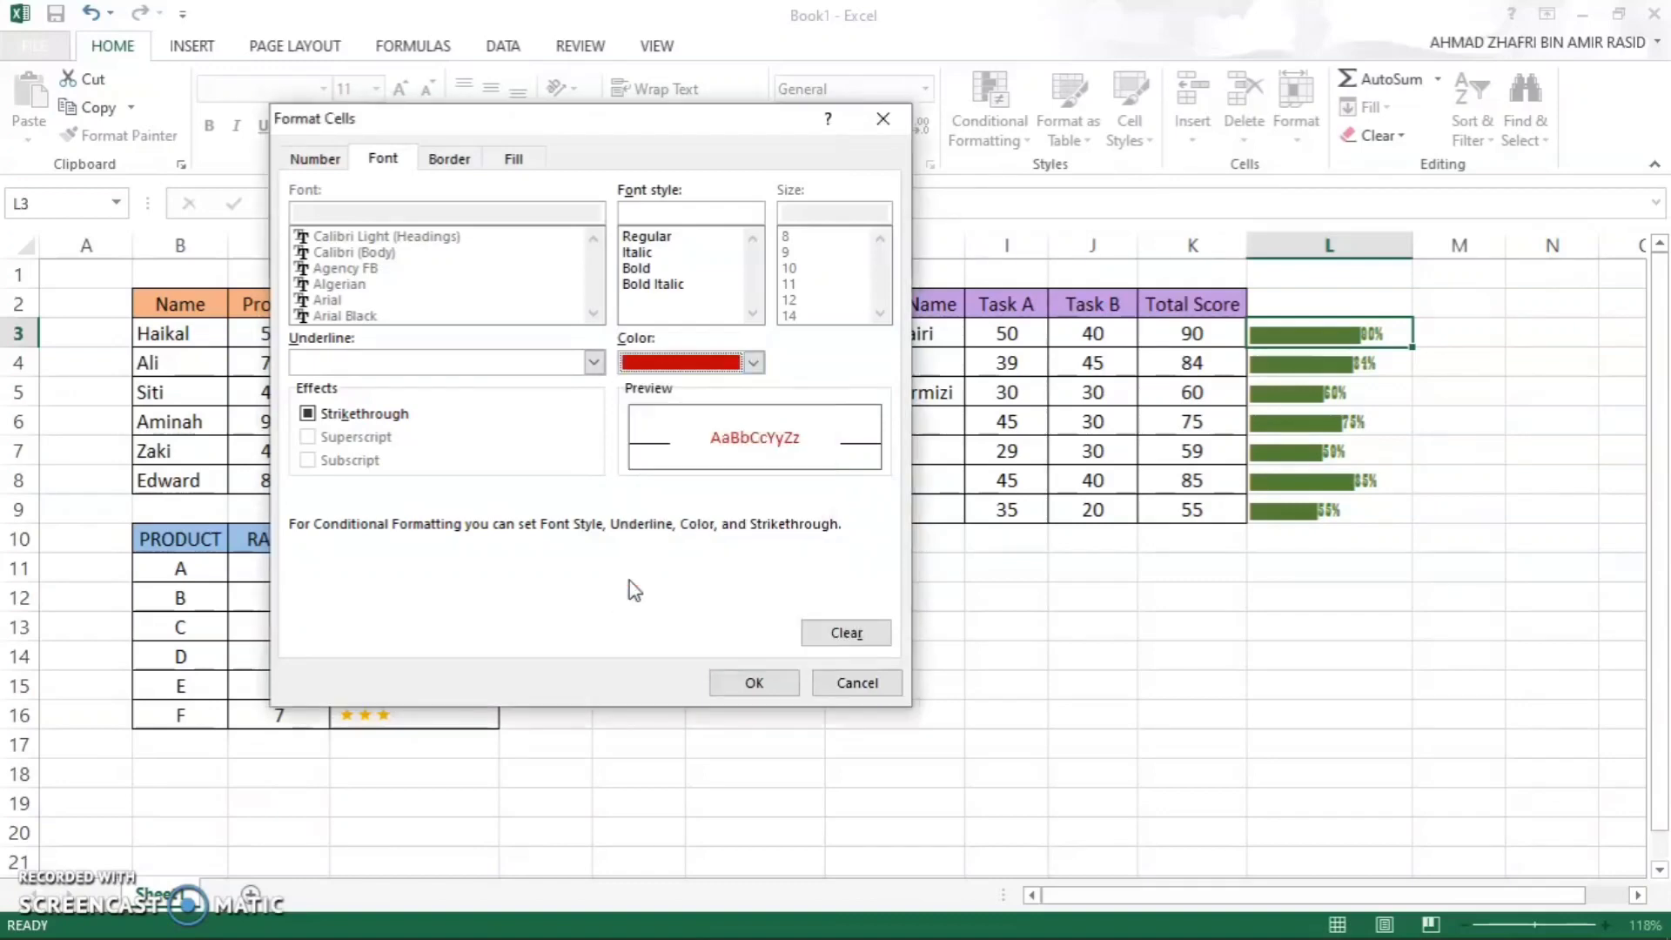
left_click(754, 684)
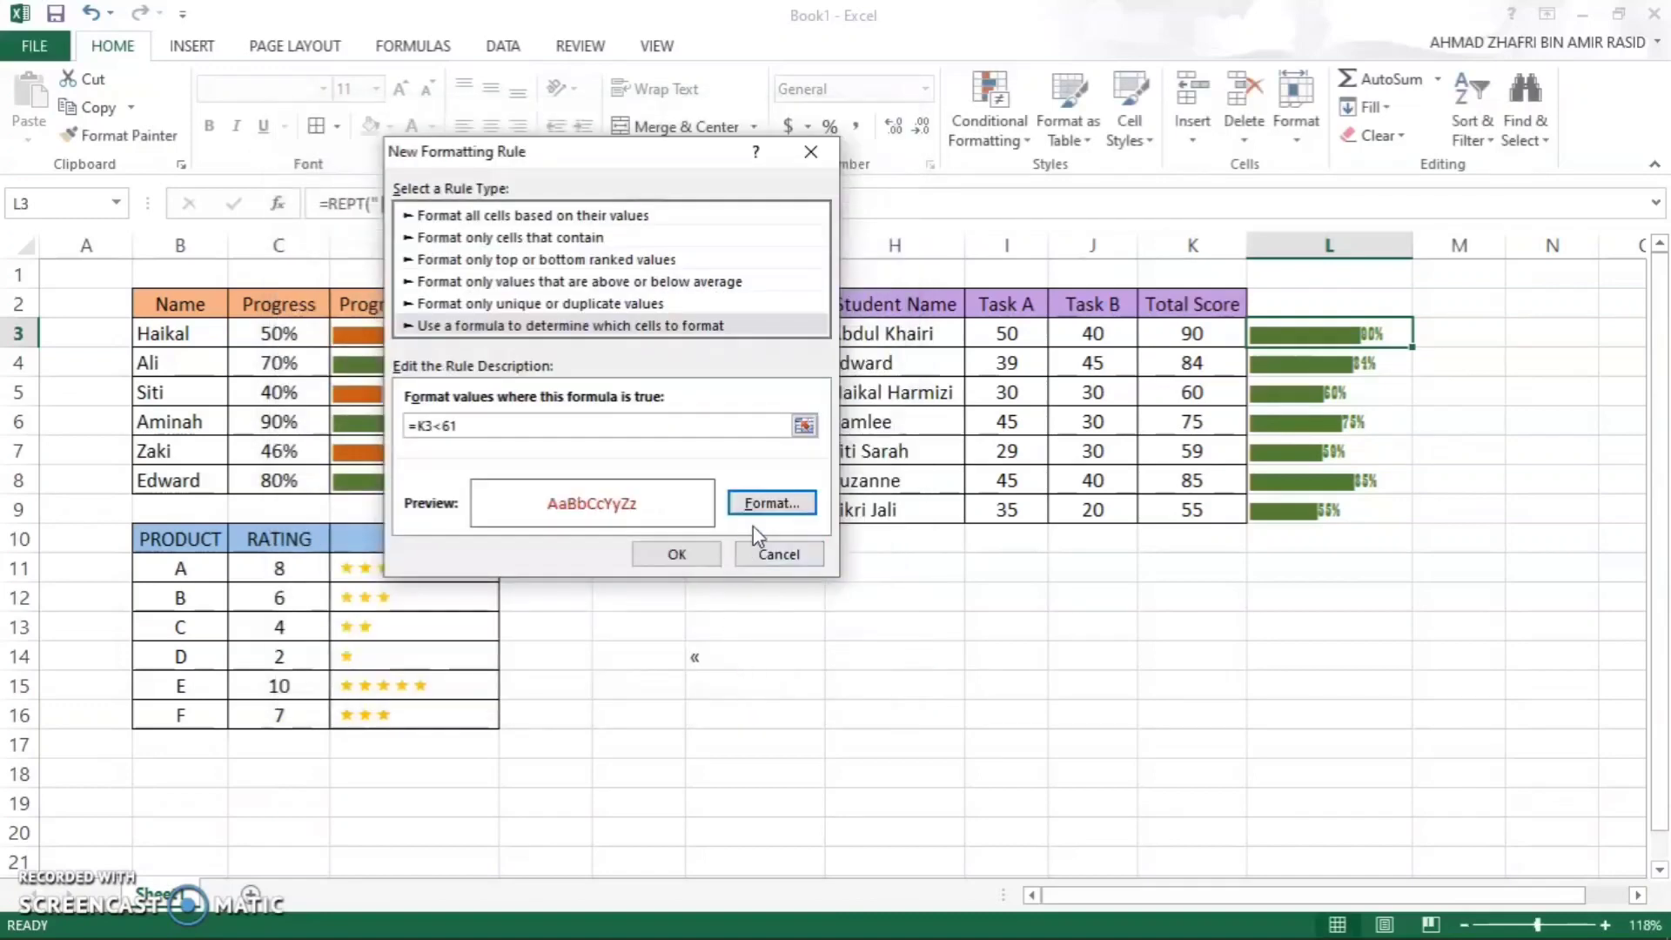
left_click(676, 554)
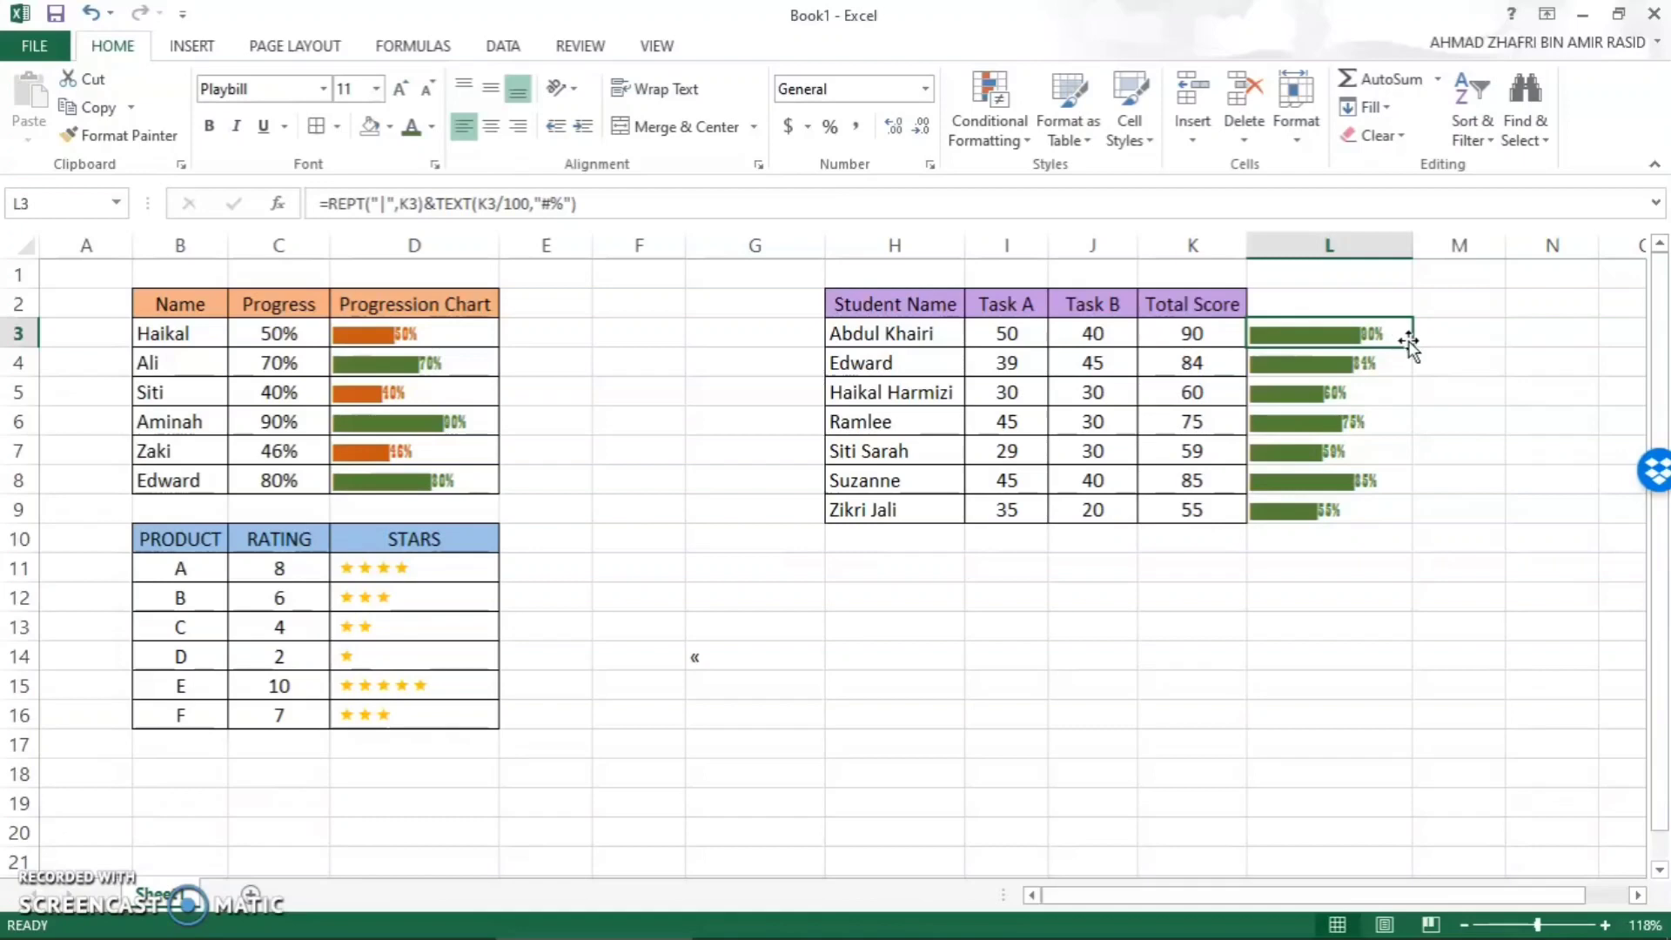
- Fill L3 with its conditional formatting down to L9, then deselect the range
left_click_drag(1410, 348, 1350, 522)
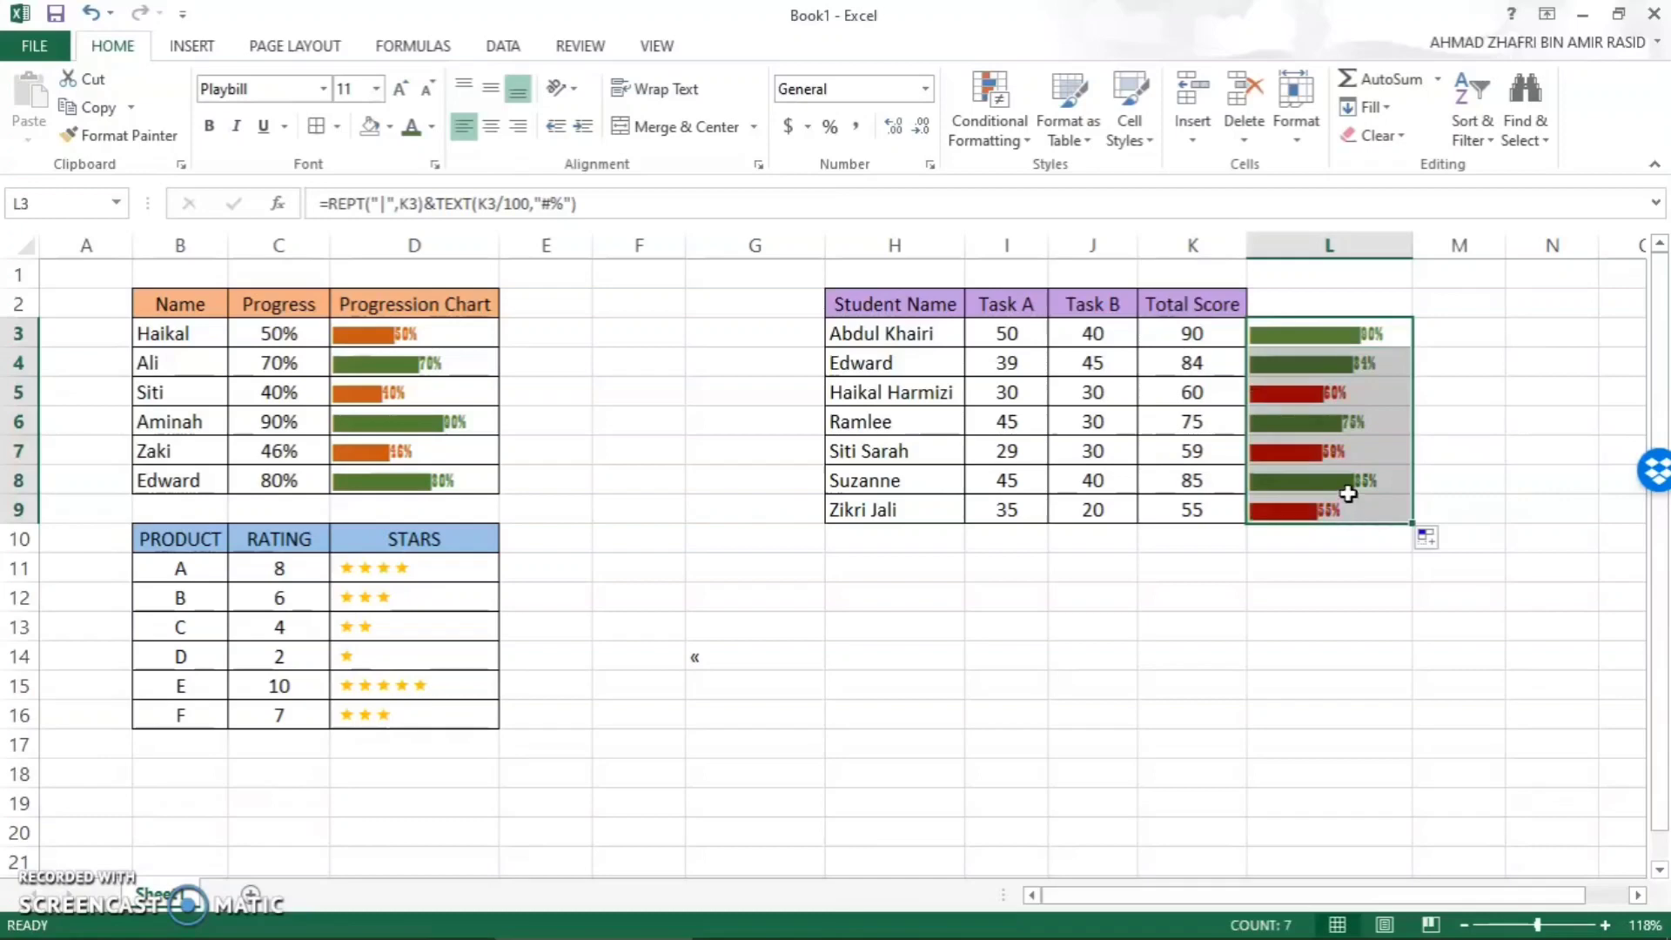
left_click(1348, 598)
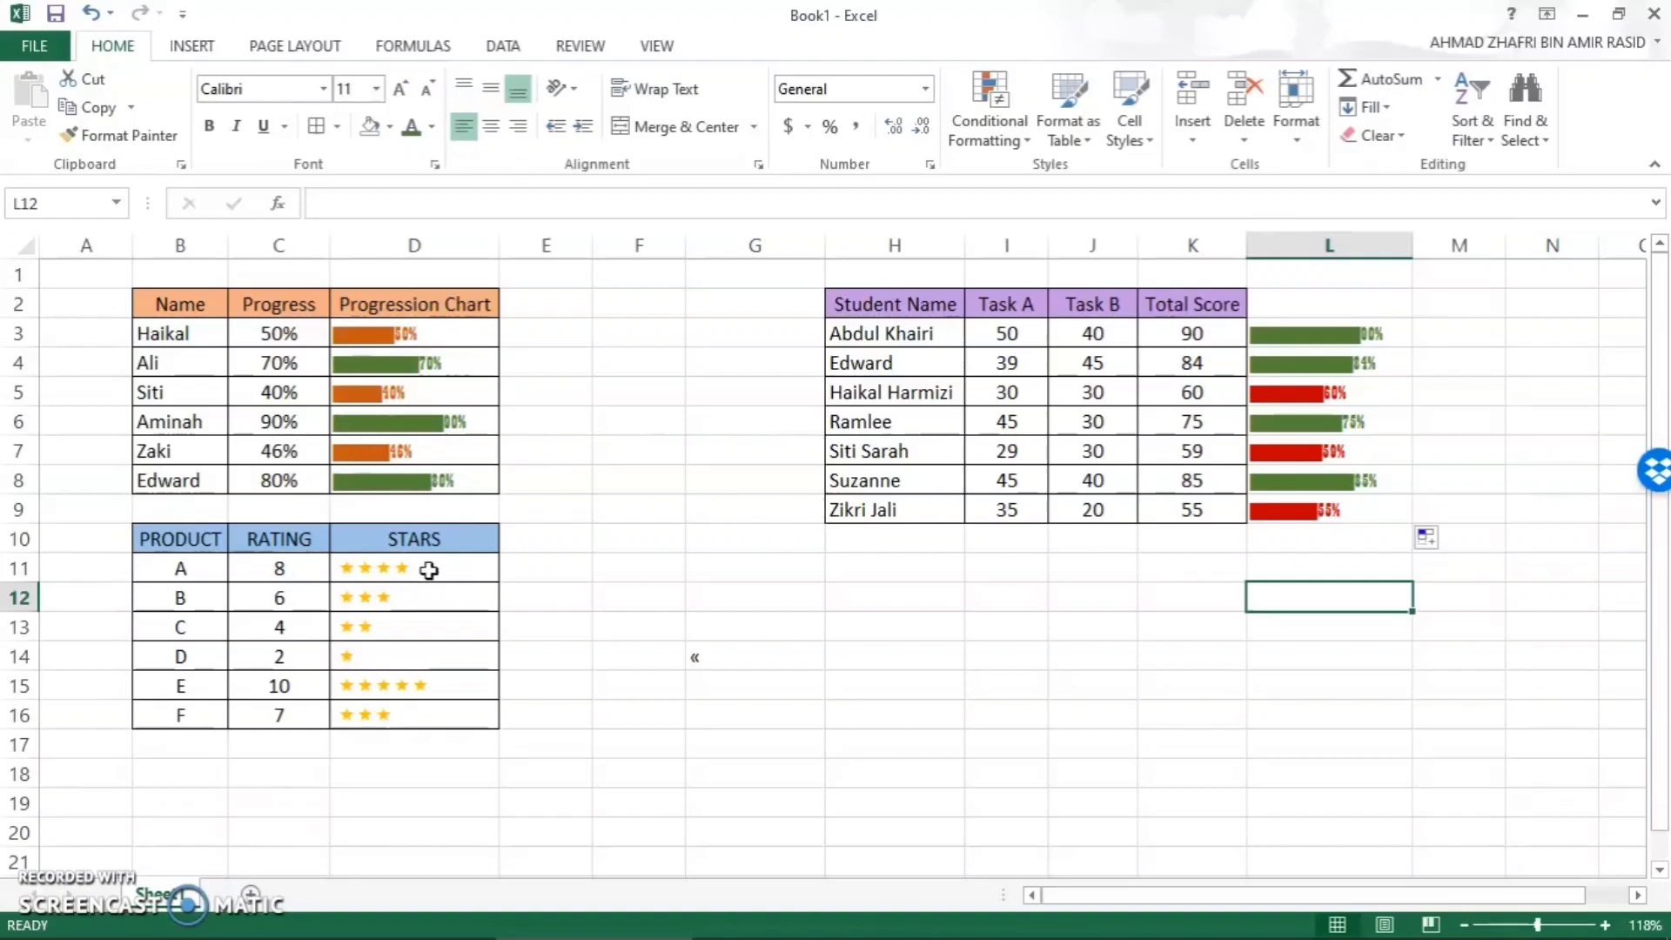
left_click(1088, 620)
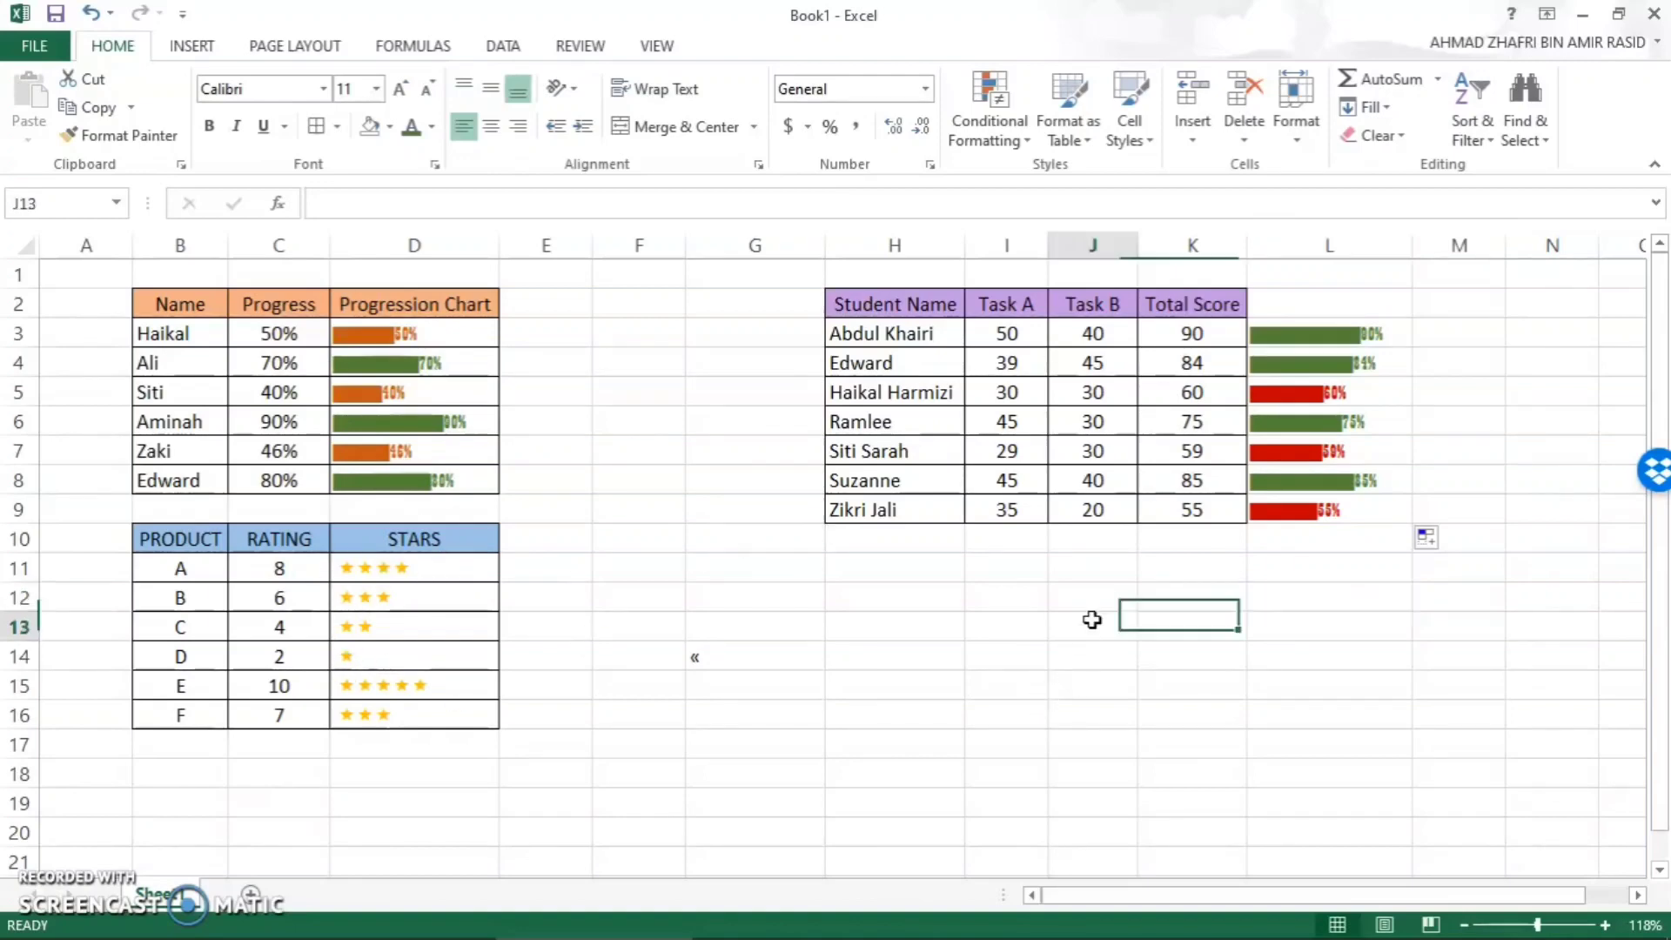
left_click(889, 614)
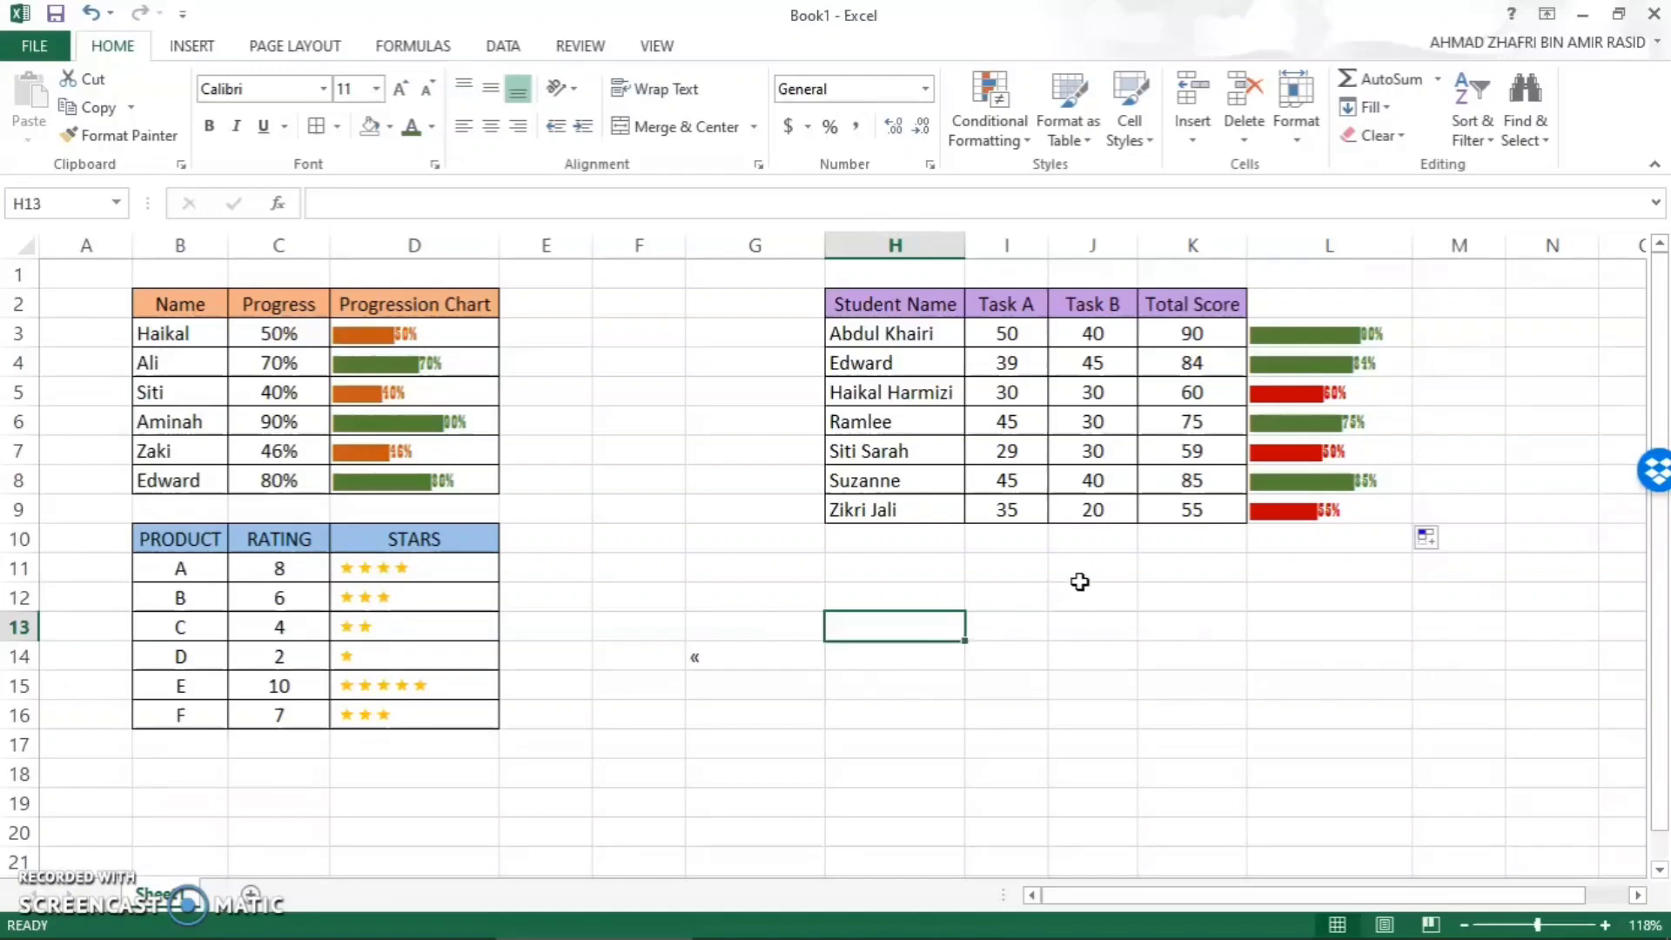
left_click(1214, 620)
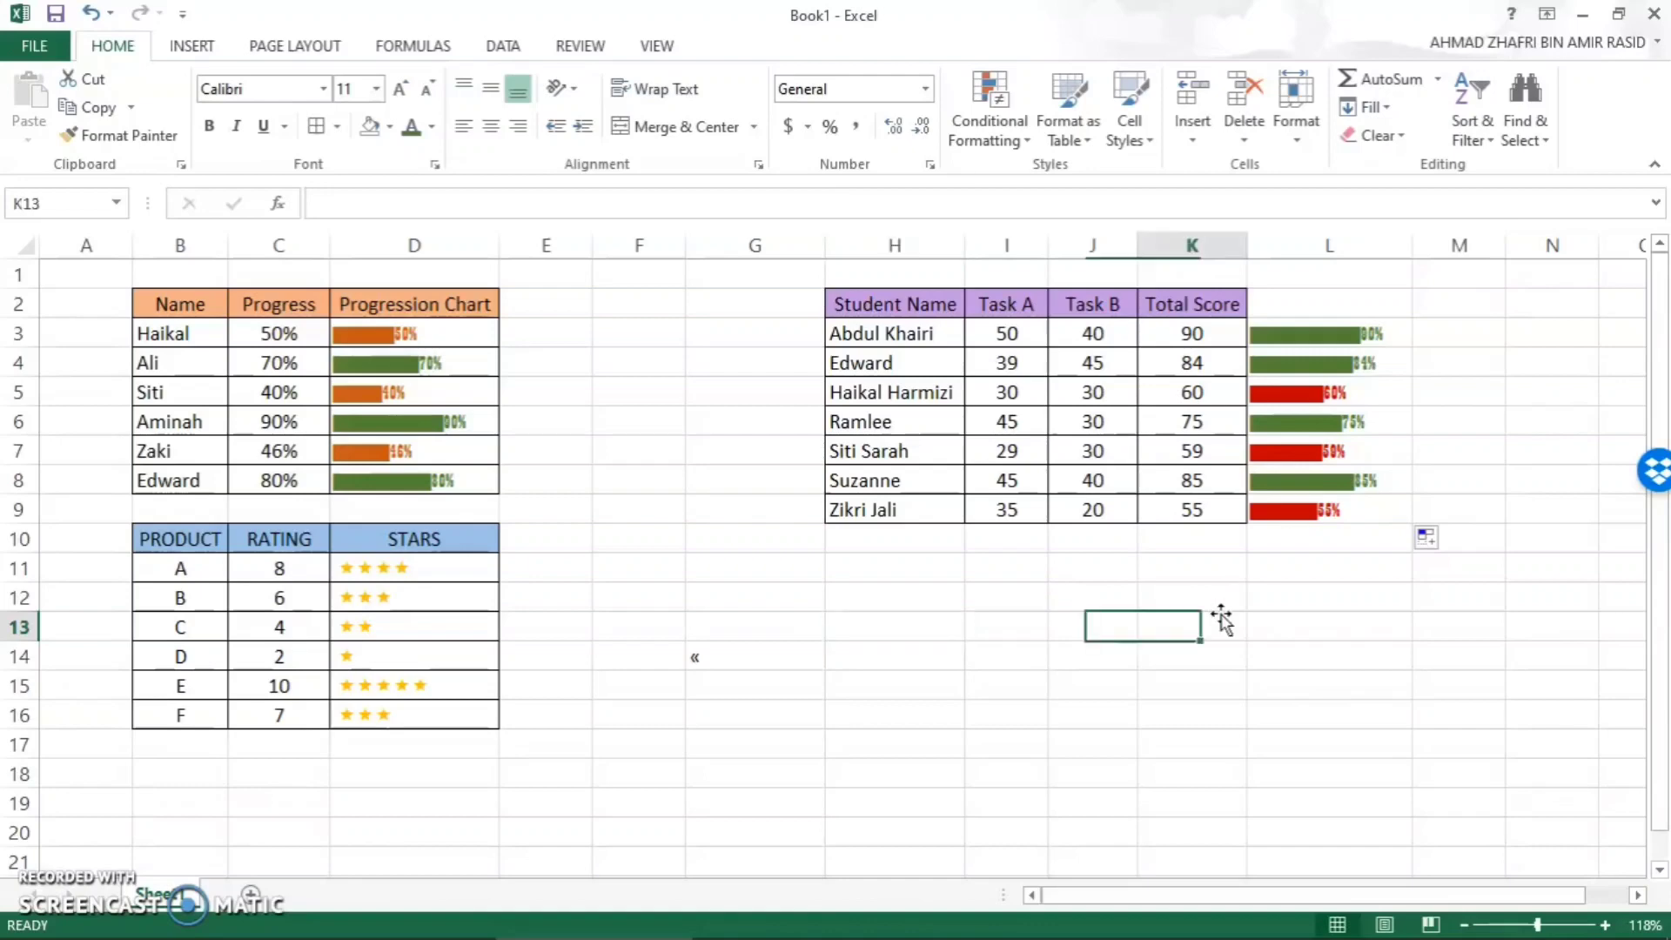